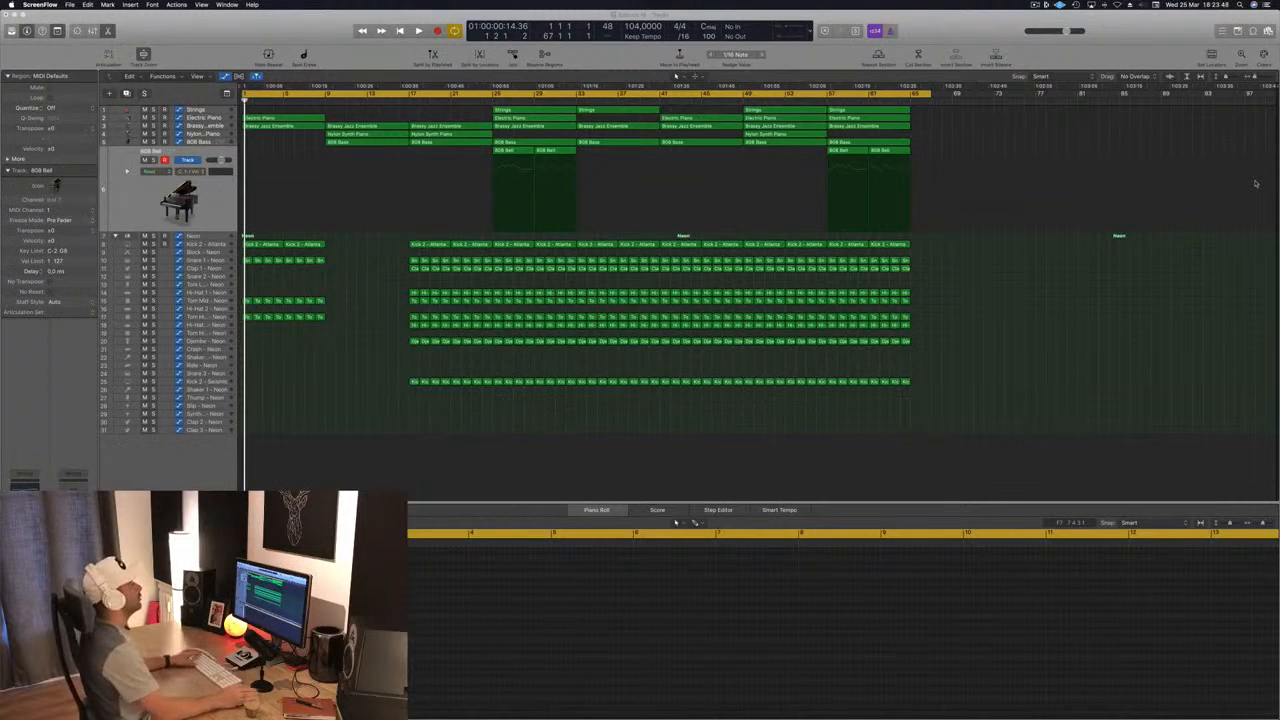
Step: Play the song from the beginning and toggle the solo of the Nylon Piano and 808 Bass tracks while listening
{"action": "left_click", "coordinate": [533, 456]}
{"action": "key", "text": "space"}
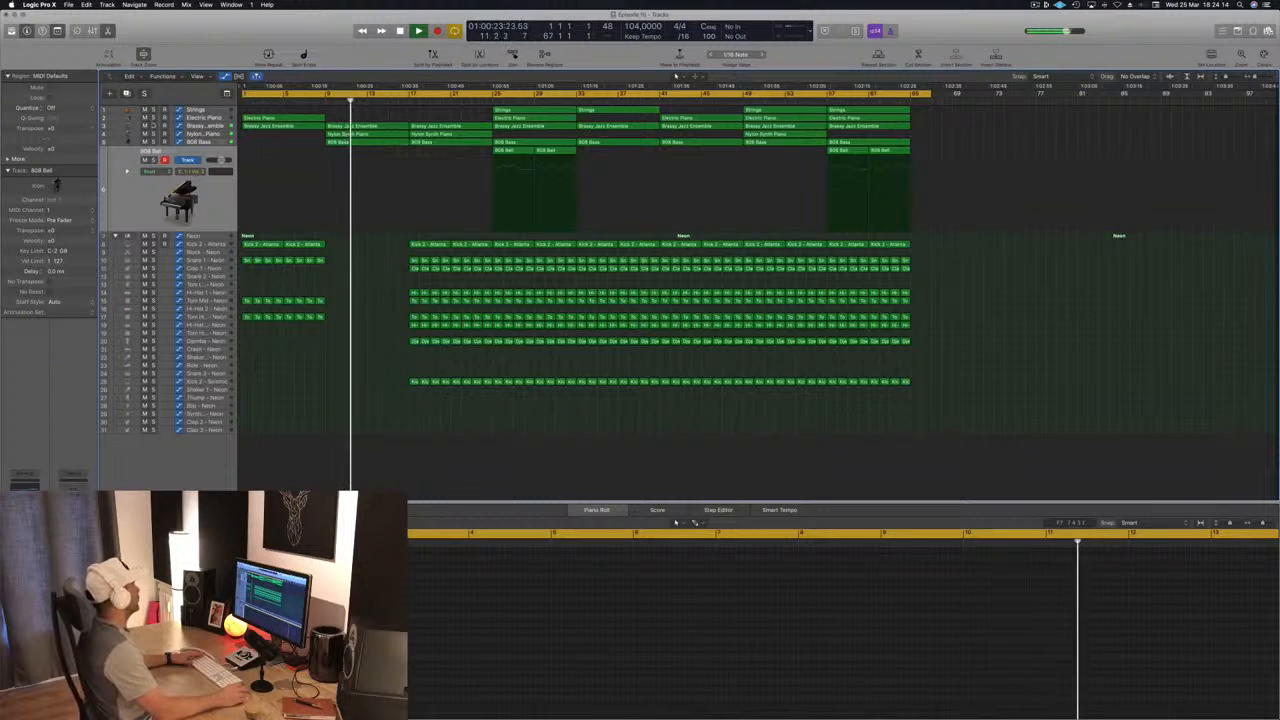
{"action": "left_click", "coordinate": [154, 134]}
{"action": "left_click", "coordinate": [154, 134]}
{"action": "left_click", "coordinate": [154, 142]}
{"action": "left_click", "coordinate": [154, 142]}
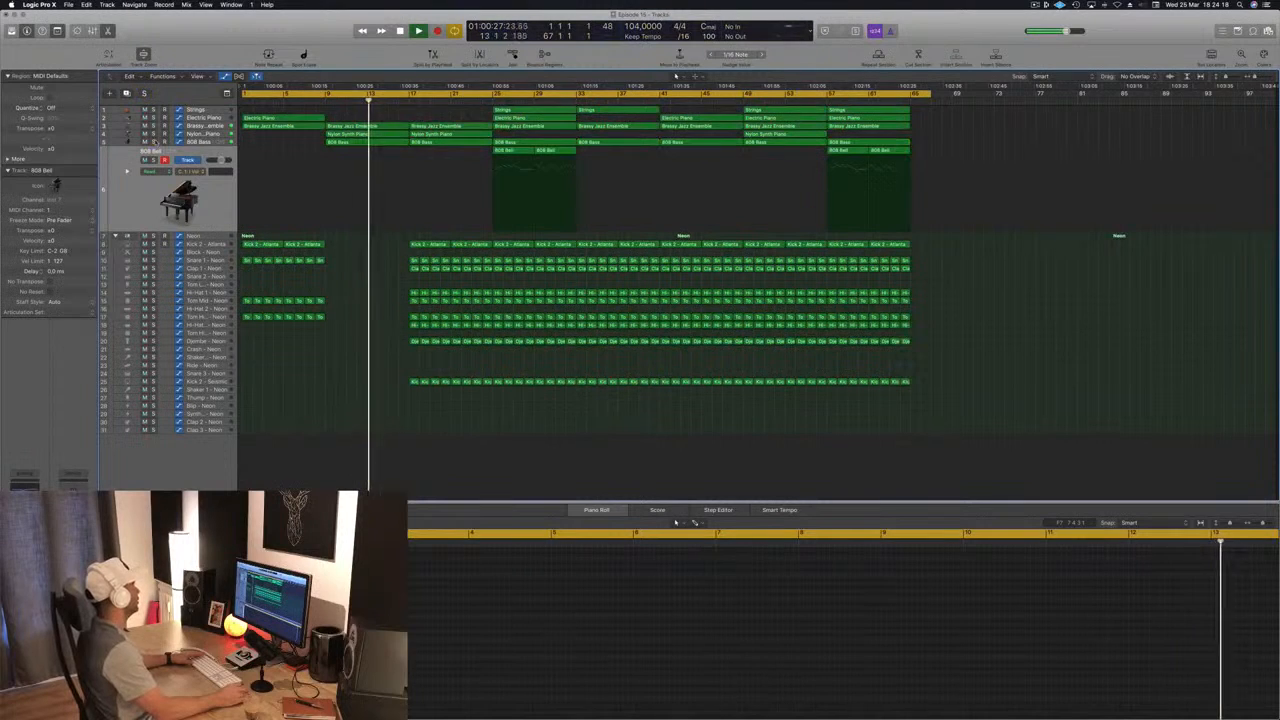
Step: Briefly solo the Brassy Jazz Ensemble track and select it to view its automation during playback
{"action": "left_click", "coordinate": [154, 126]}
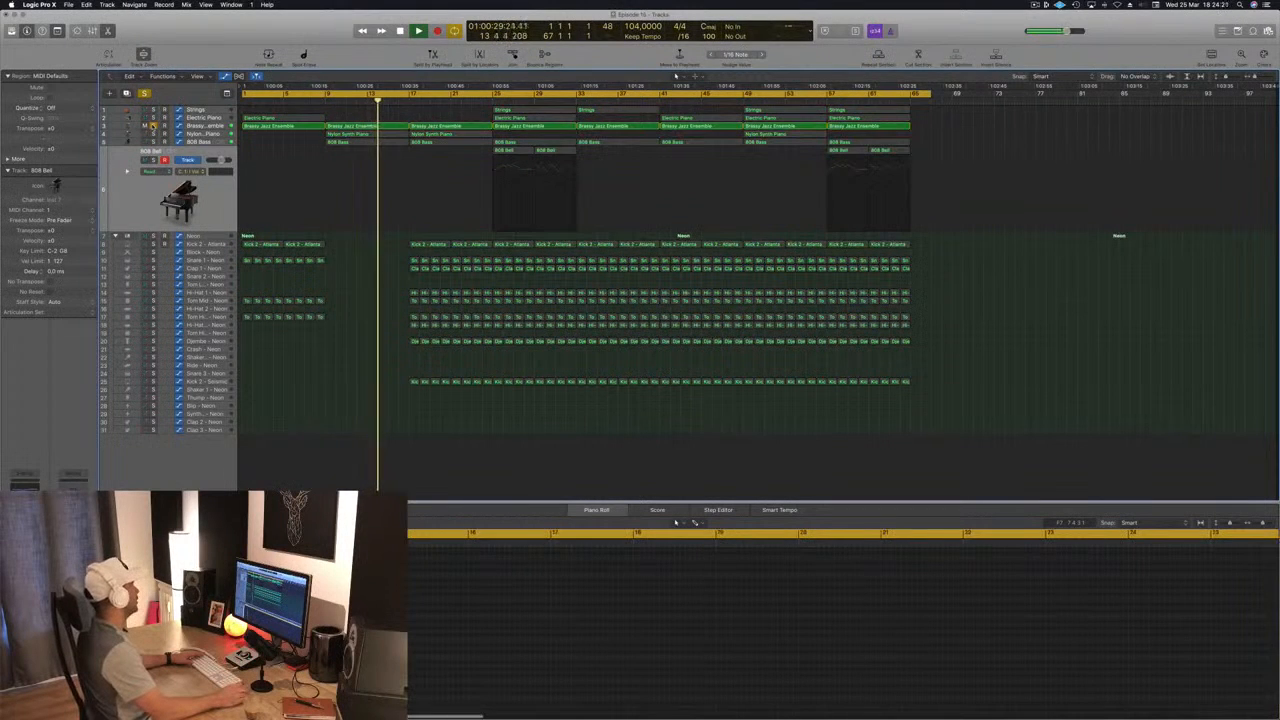
{"action": "left_click", "coordinate": [210, 129]}
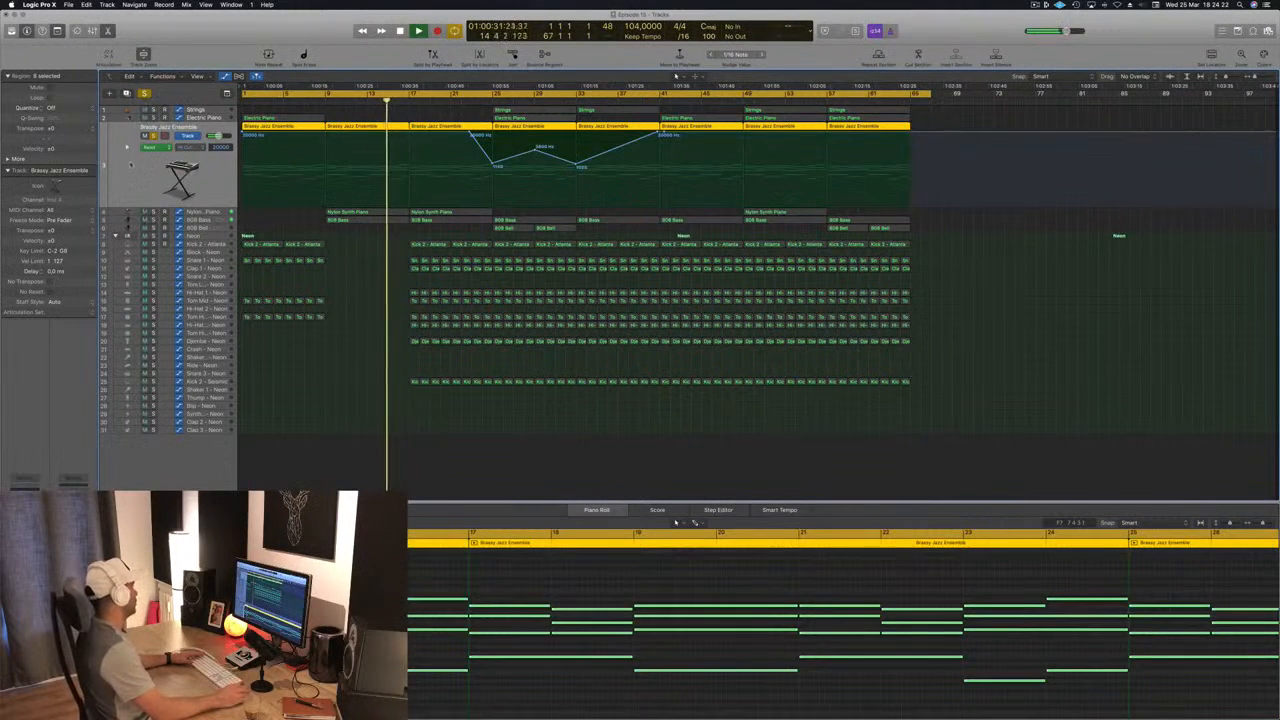
{"action": "left_click", "coordinate": [153, 135]}
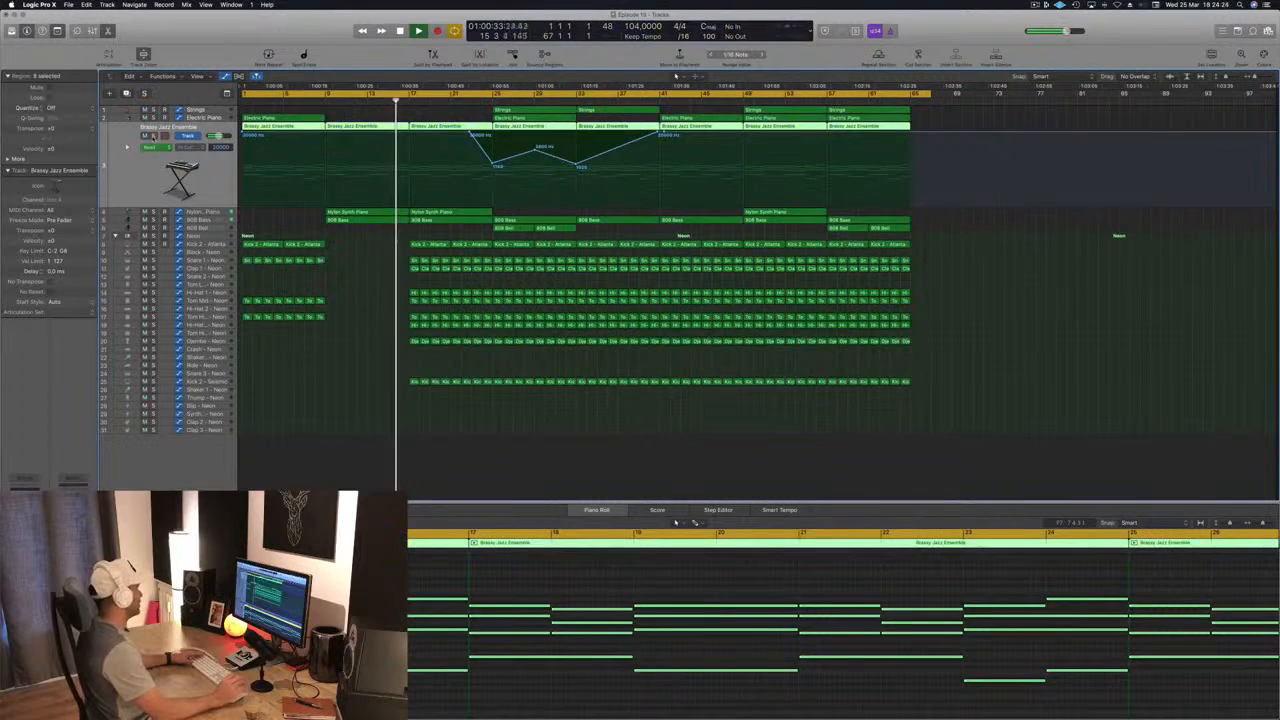
Step: Continue playback from bar 25 and select the 808 Bell track to listen to its melody
{"action": "left_click", "coordinate": [339, 283]}
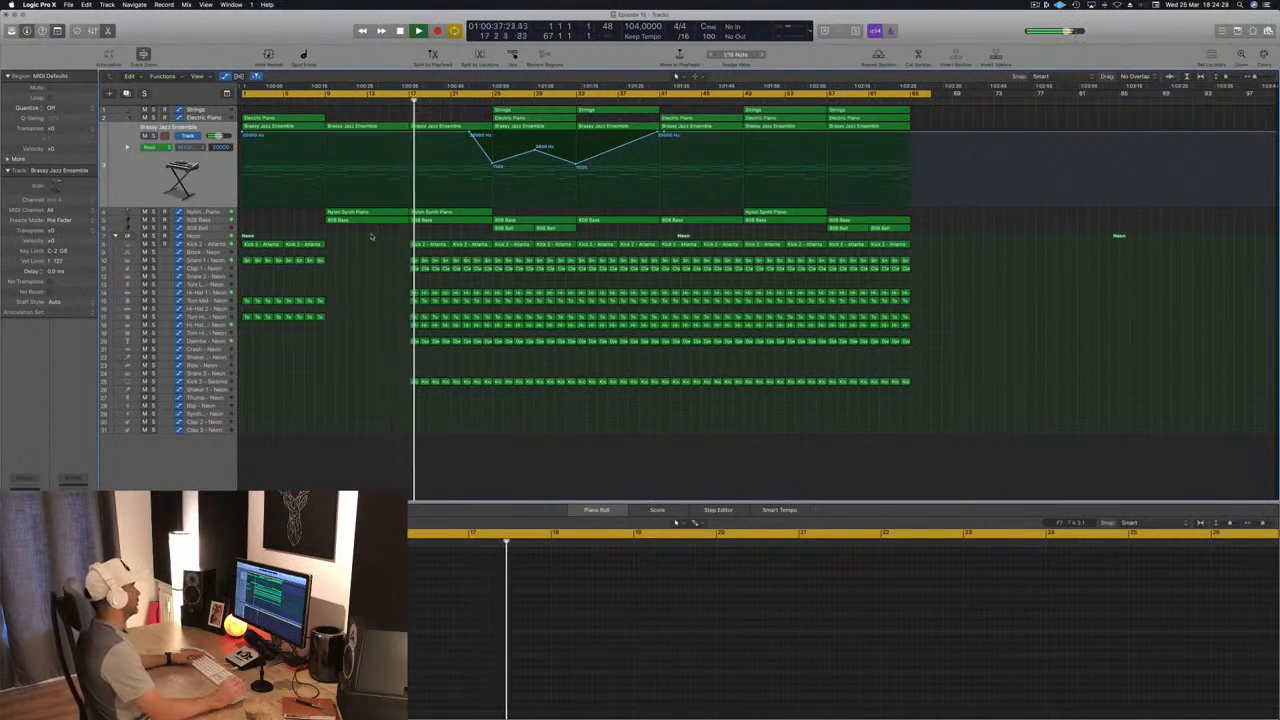
{"action": "left_click", "coordinate": [489, 94]}
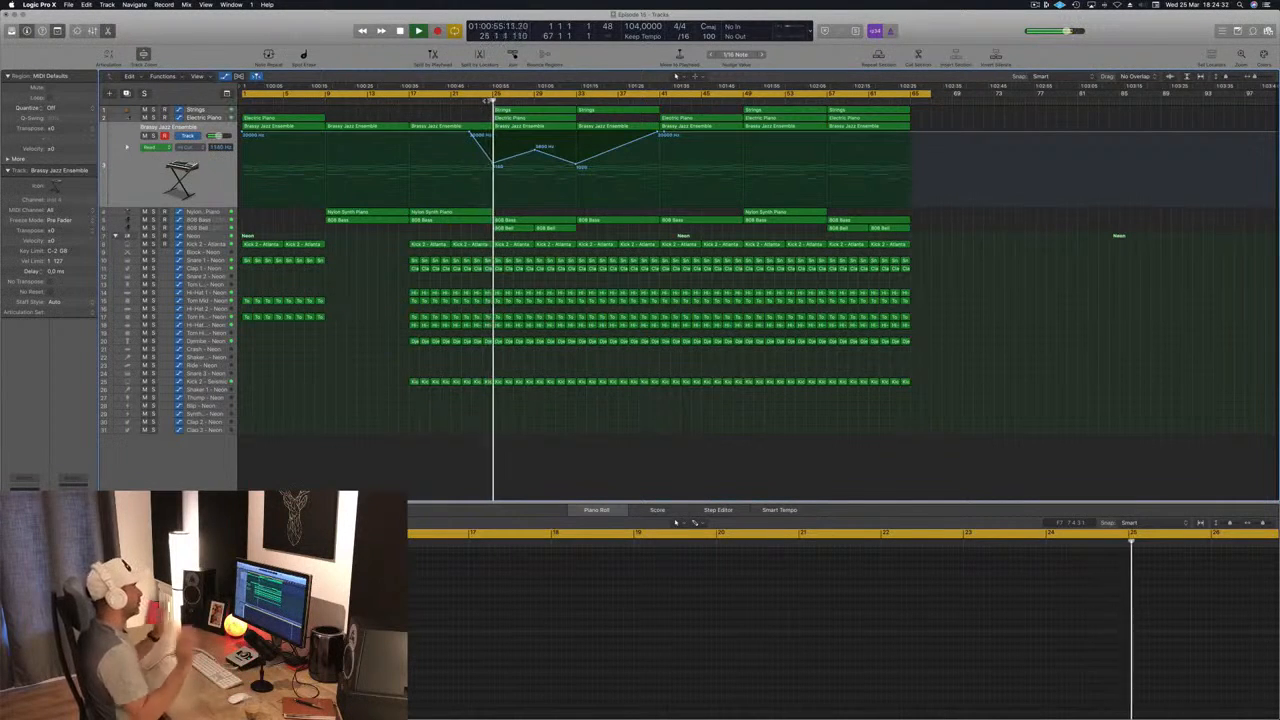
{"action": "left_click", "coordinate": [208, 228]}
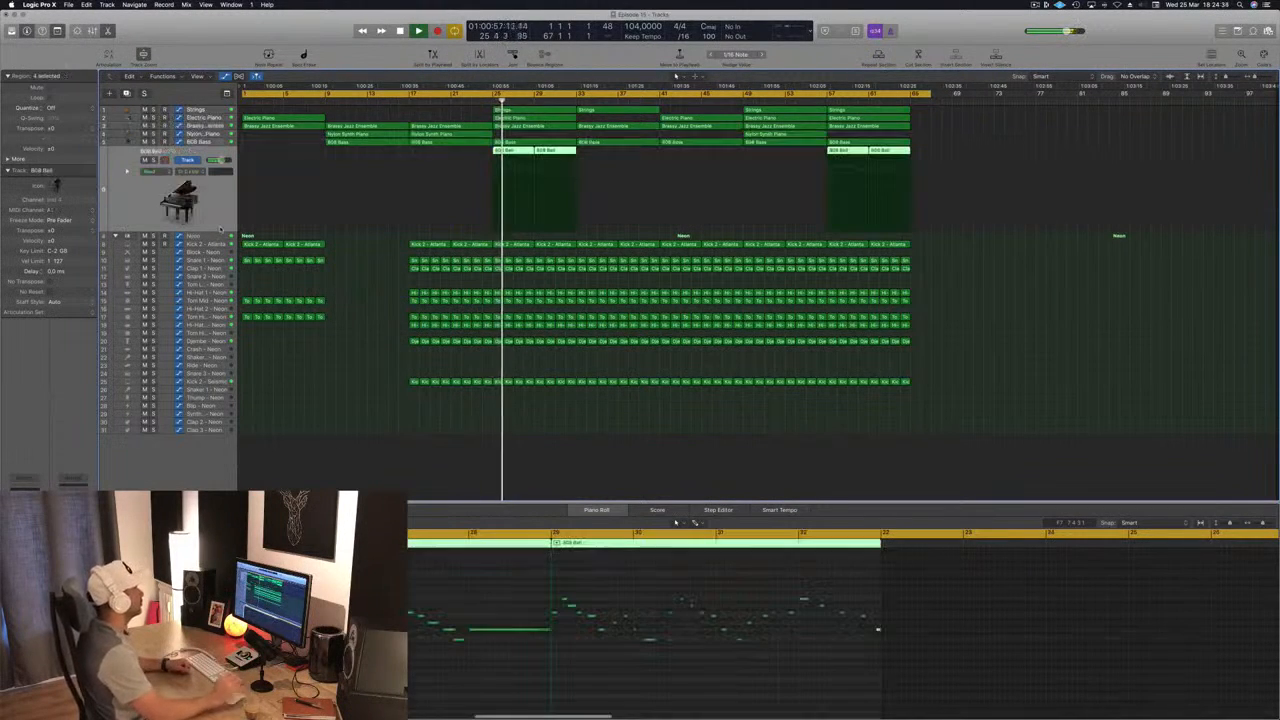
{"action": "left_click", "coordinate": [349, 340]}
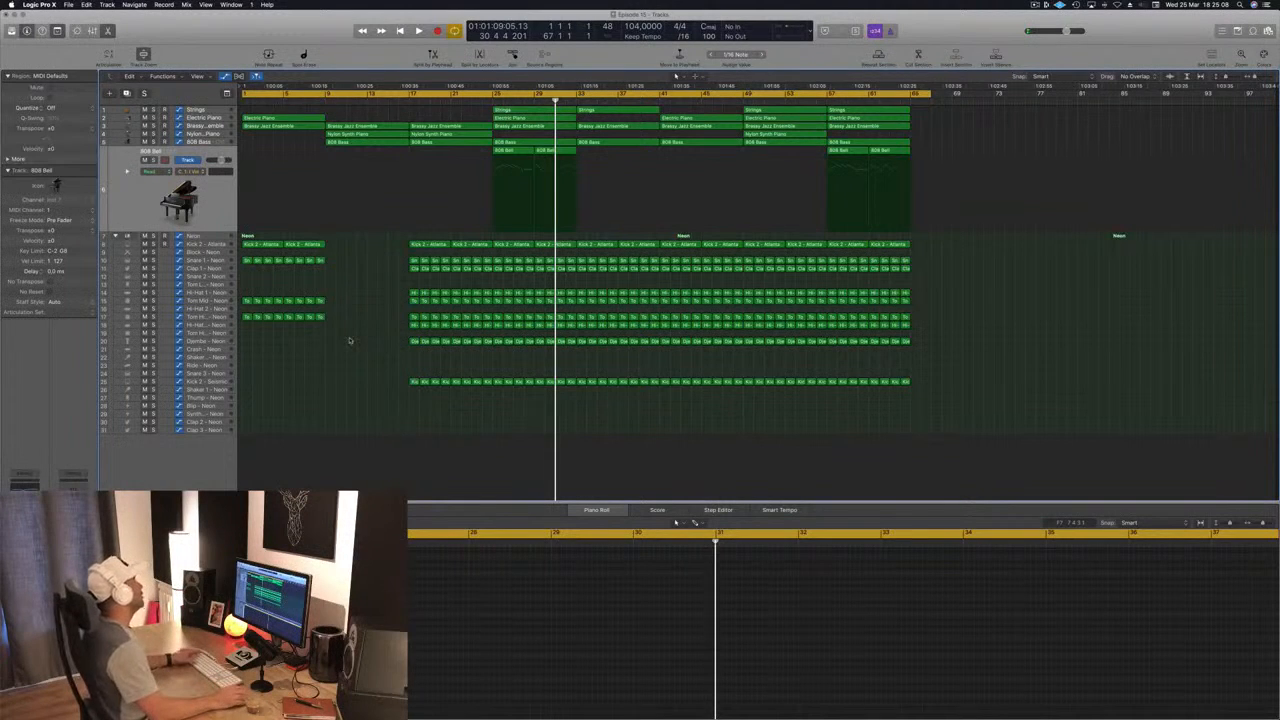
Step: Return to the song start and try to repeat the whole arrangement with the cycle range ending at bar 67
{"action": "key", "text": "Return"}
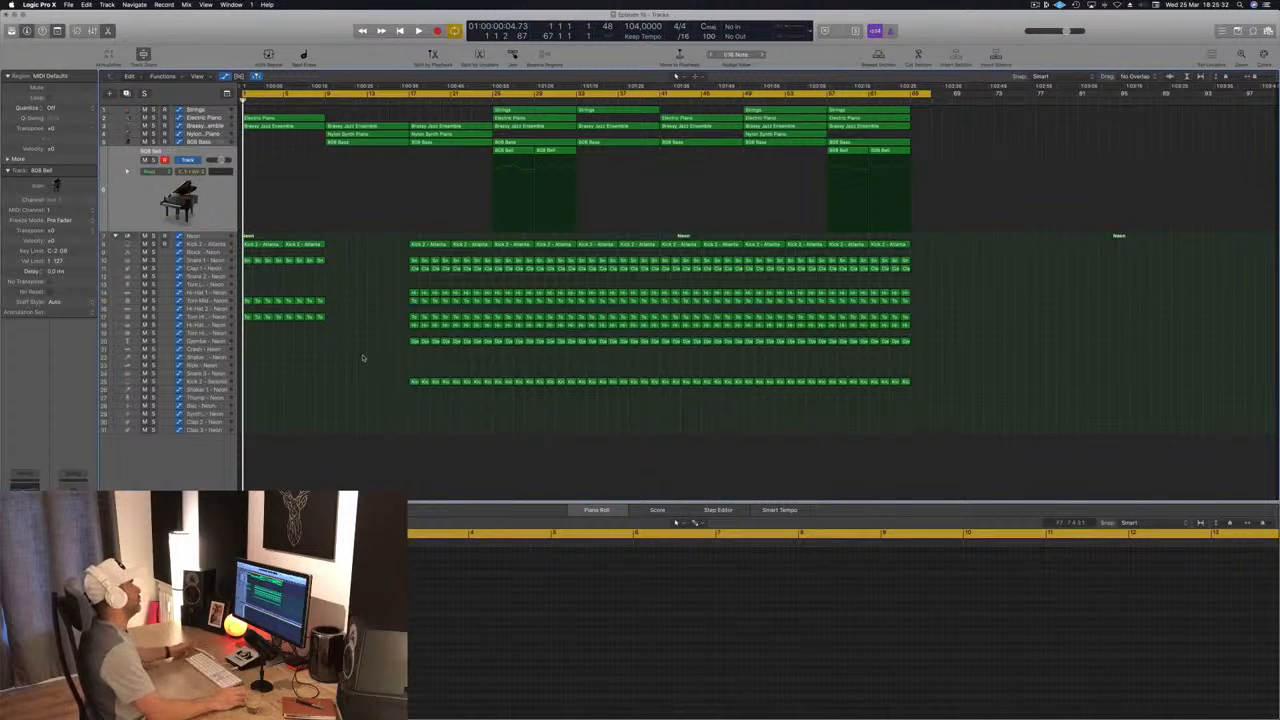
{"action": "key", "text": "space"}
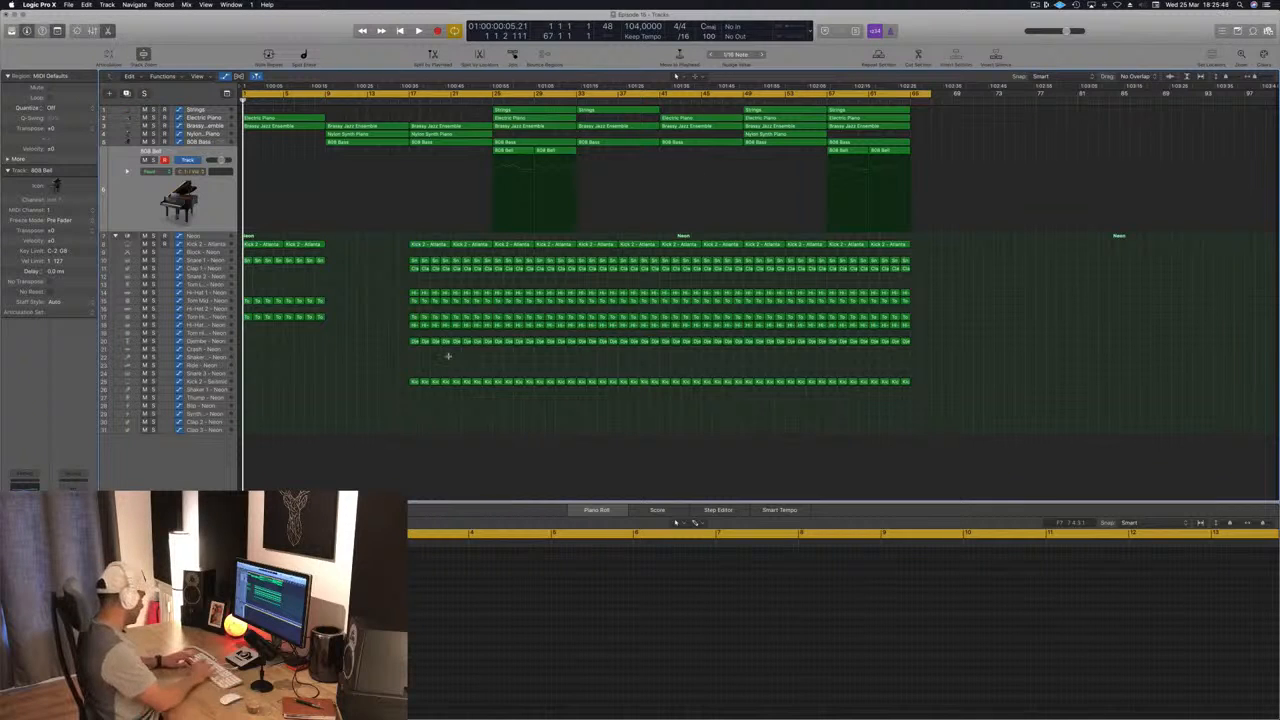
{"action": "key", "text": "super+v"}
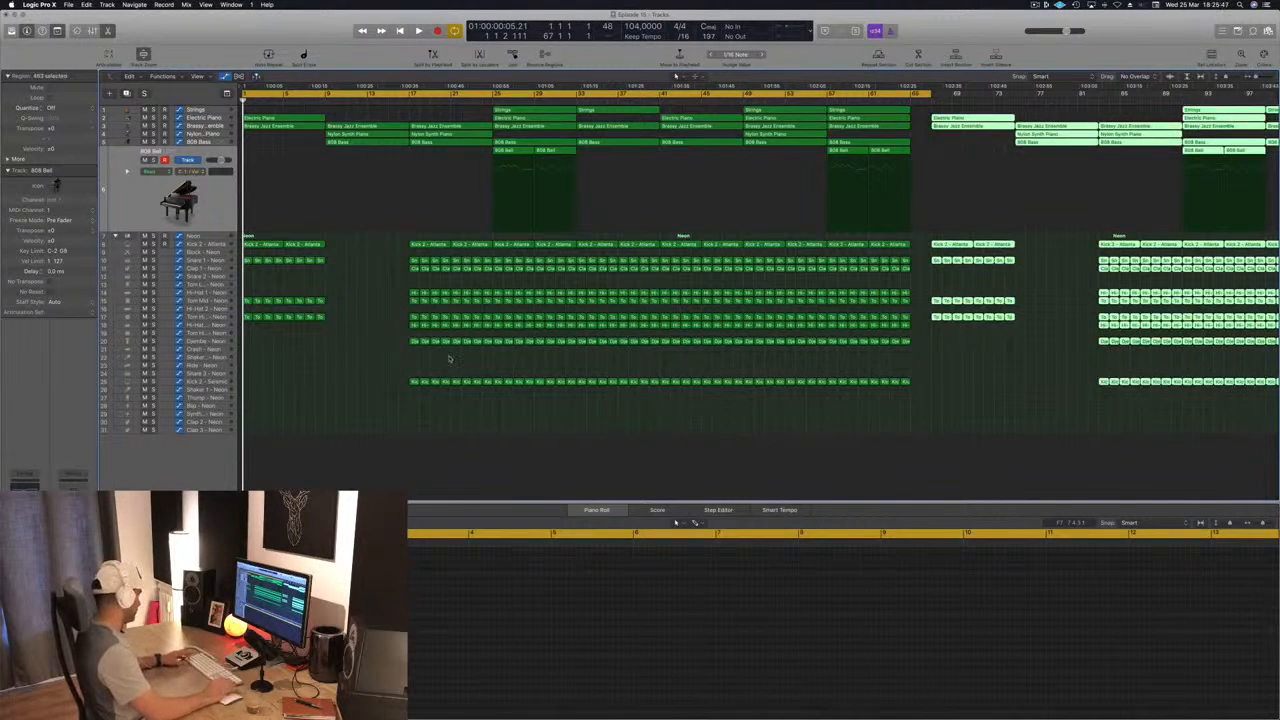
{"action": "key", "text": "Delete"}
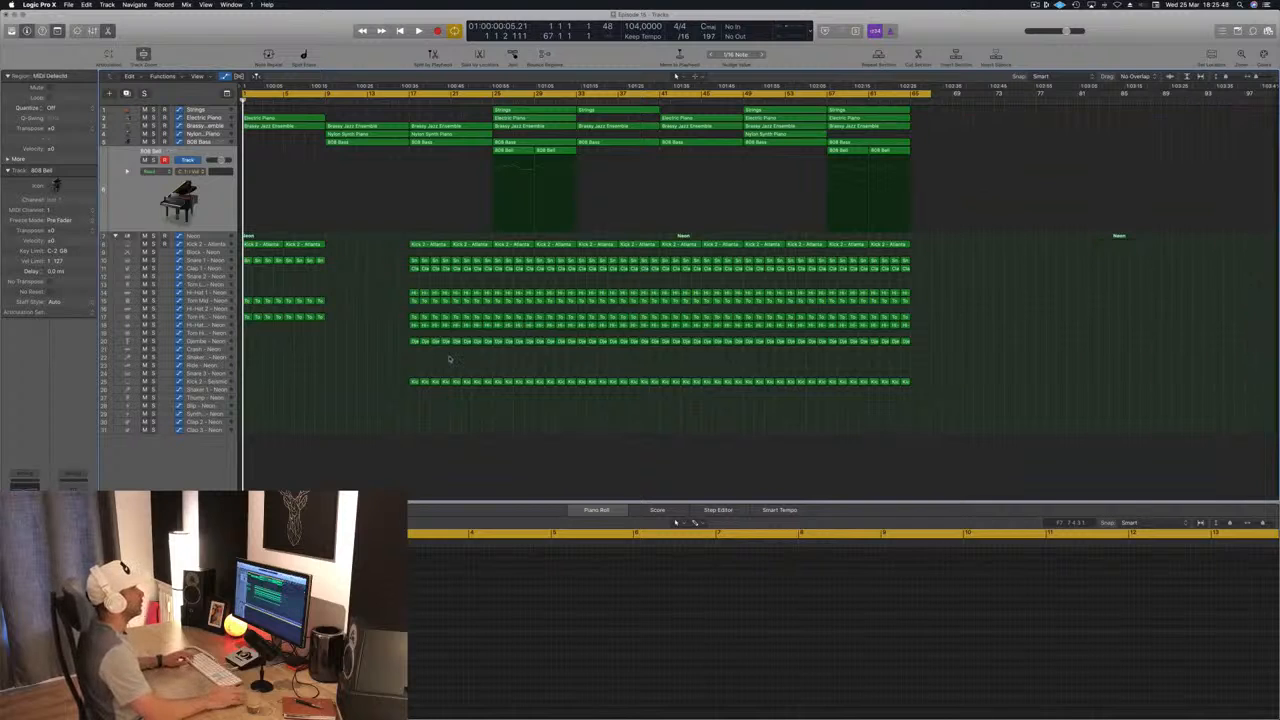
Step: Shorten the cycle range to end at bar 65 and repeat the whole arrangement directly after it
{"action": "left_click_drag", "start_coordinate": [930, 95], "coordinate": [906, 97]}
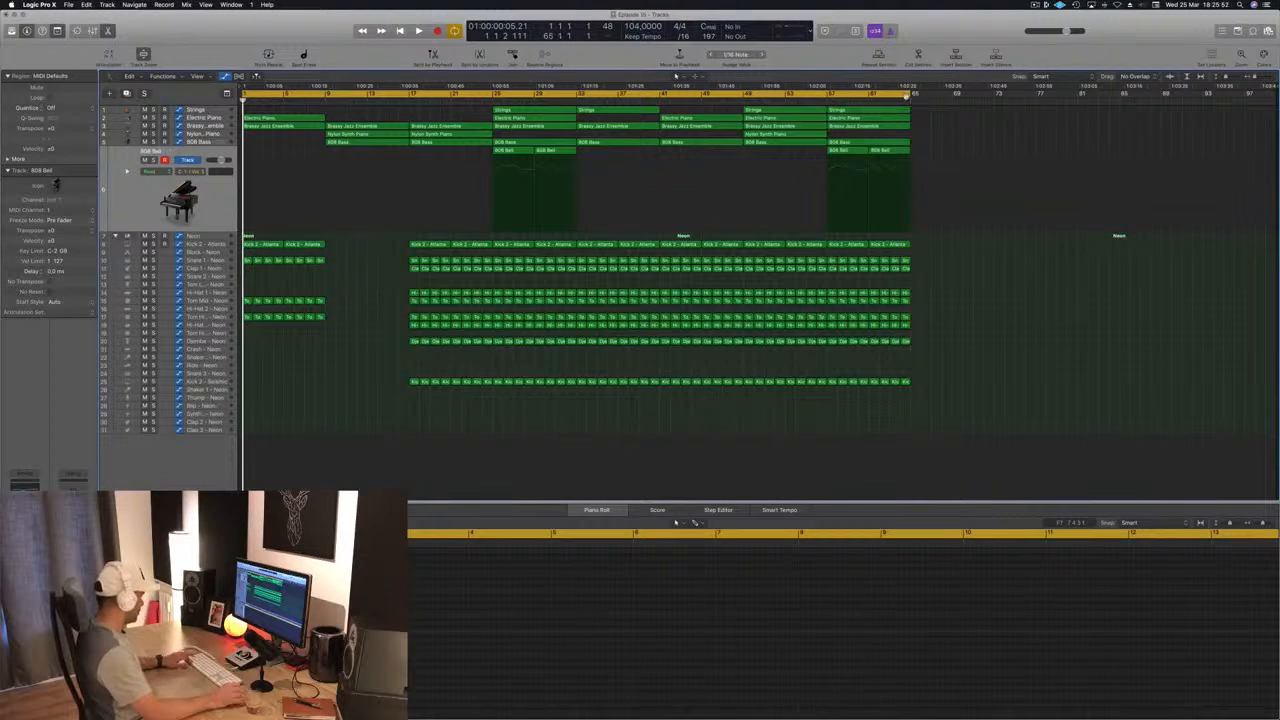
{"action": "key", "text": "super+z"}
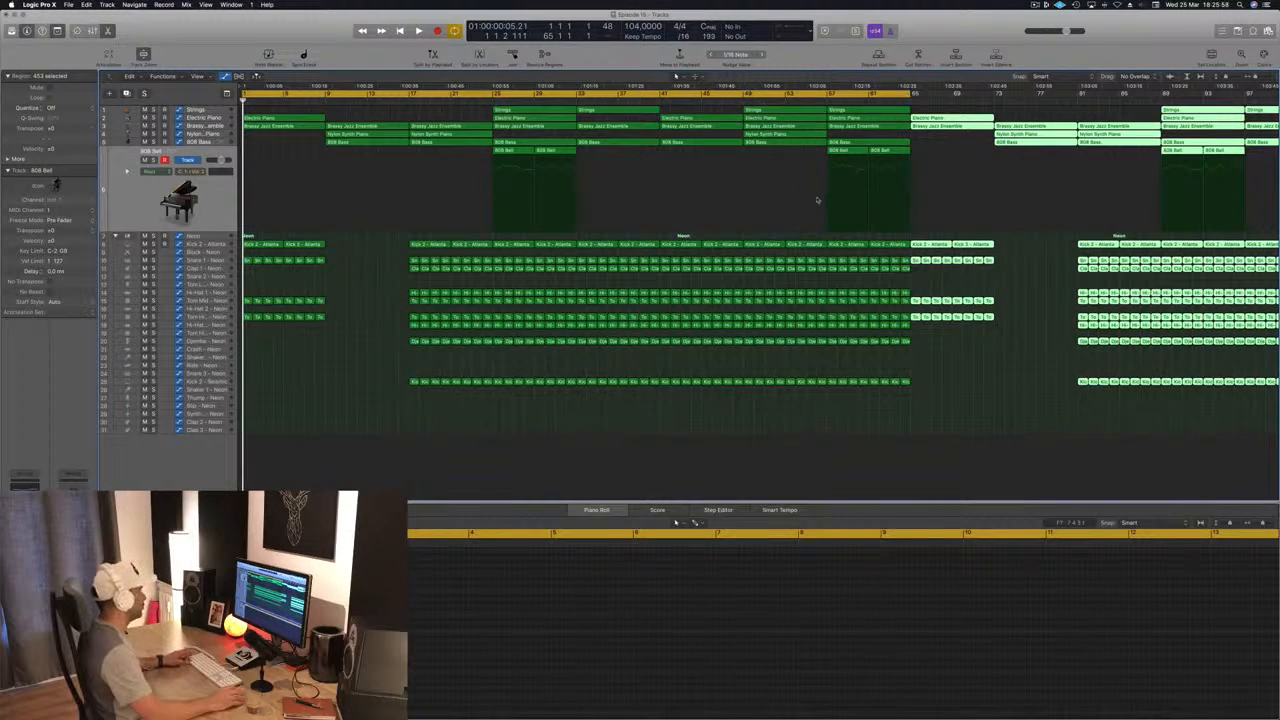
{"action": "key", "text": "super+Left"}
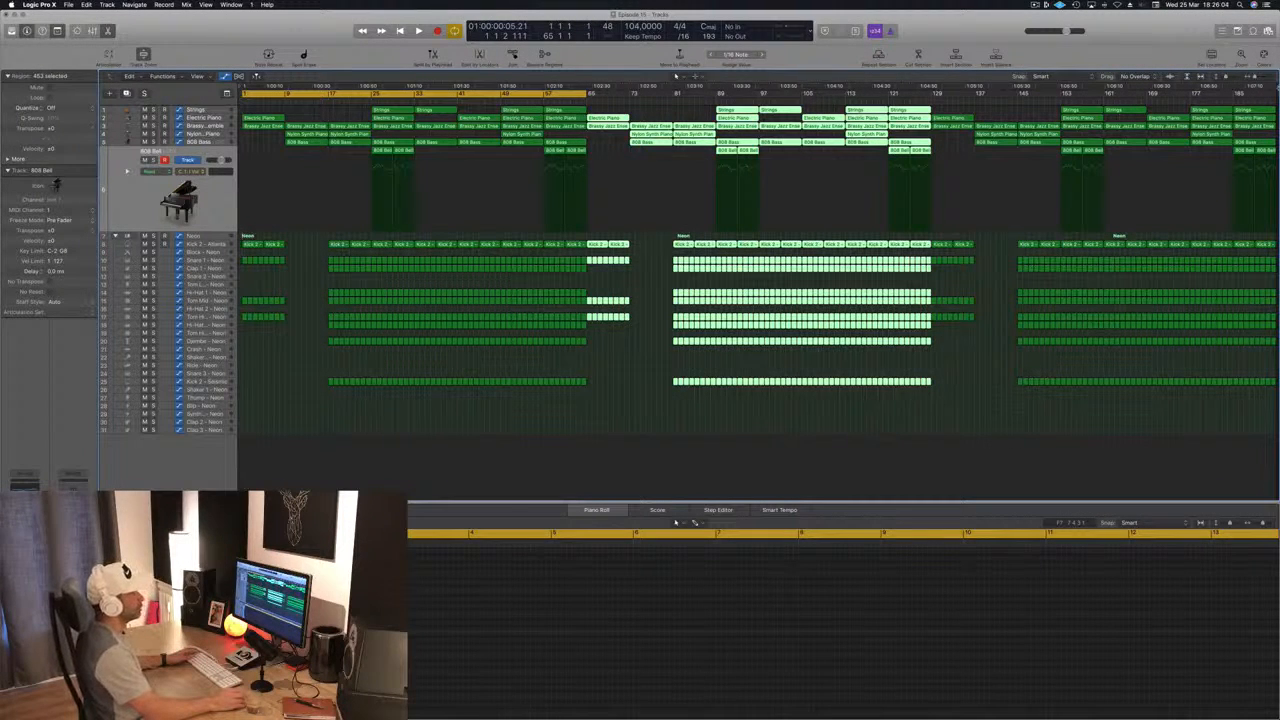
Step: Delete all regions after bar 161 in the last repeat and move the project end to bar 163
{"action": "left_click", "coordinate": [1160, 381]}
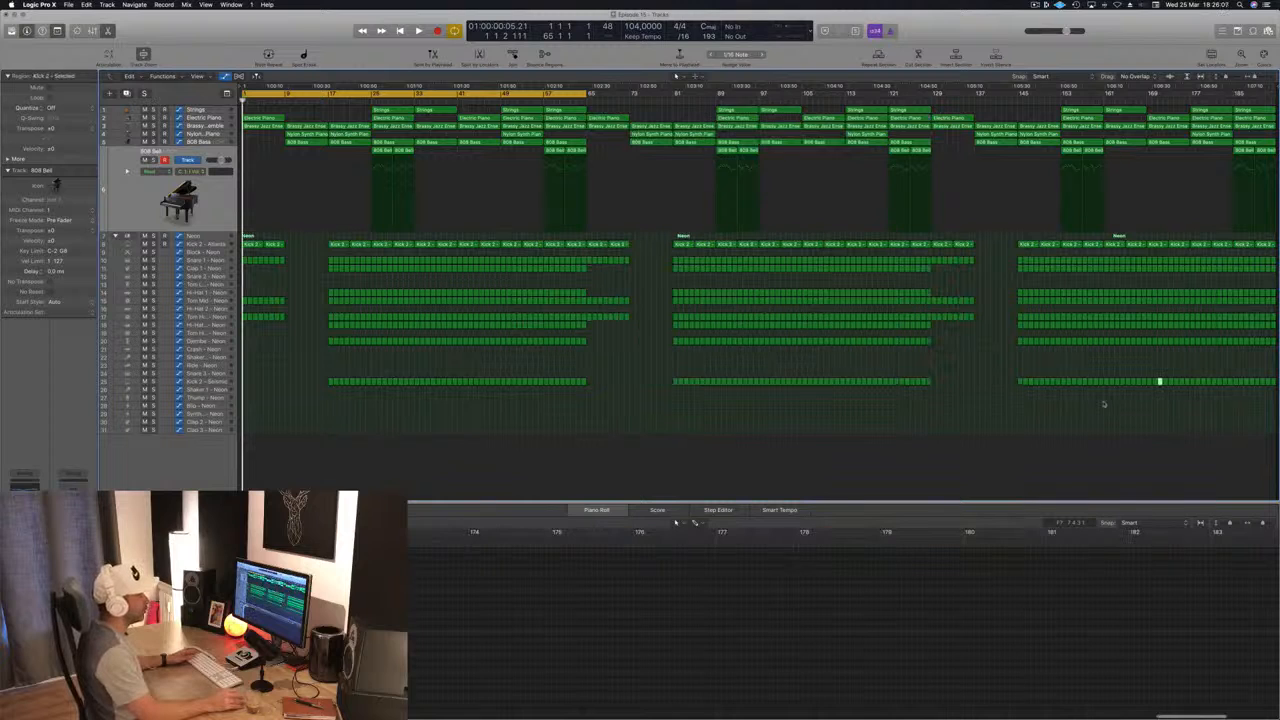
{"action": "left_click_drag", "start_coordinate": [1108, 398], "coordinate": [1275, 104]}
{"action": "key", "text": "Delete"}
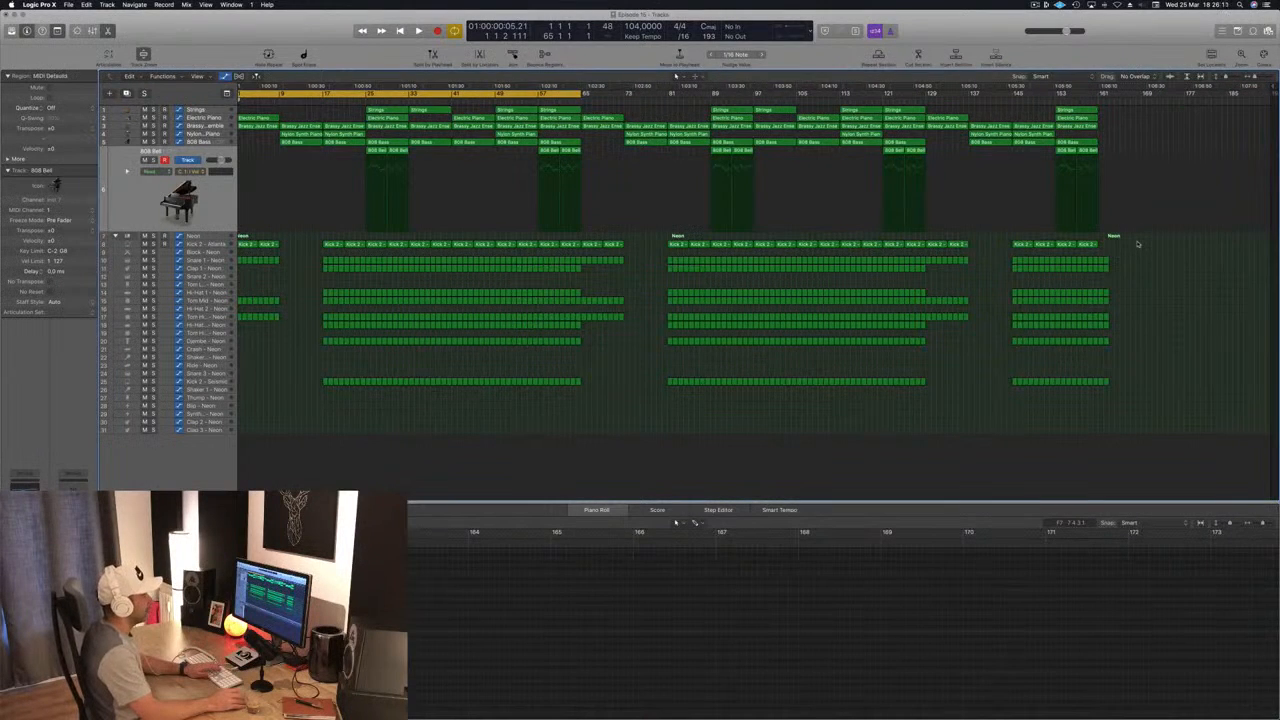
{"action": "left_click_drag", "start_coordinate": [1136, 293], "coordinate": [1102, 391]}
{"action": "key", "text": "Delete"}
{"action": "left_click_drag", "start_coordinate": [1270, 85], "coordinate": [1110, 114]}
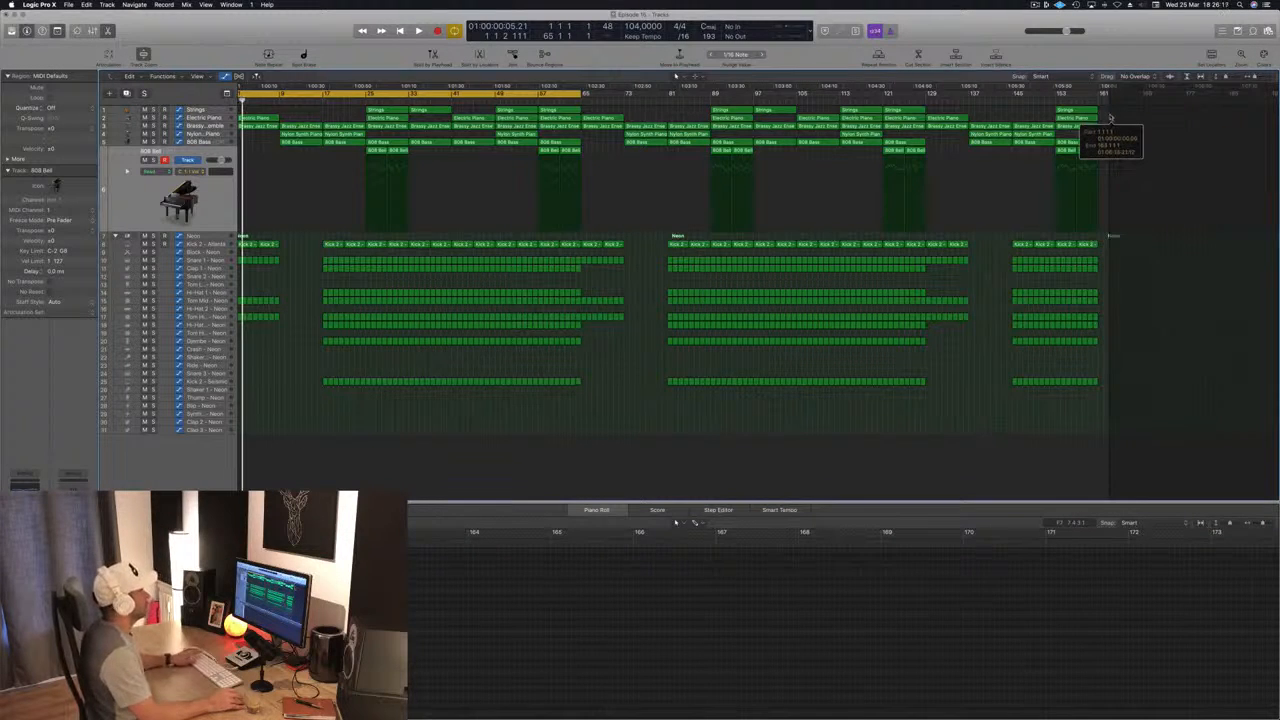
Step: Play the intro from the beginning of the extended arrangement to review it
{"action": "key", "text": "space"}
{"action": "key", "text": "space"}
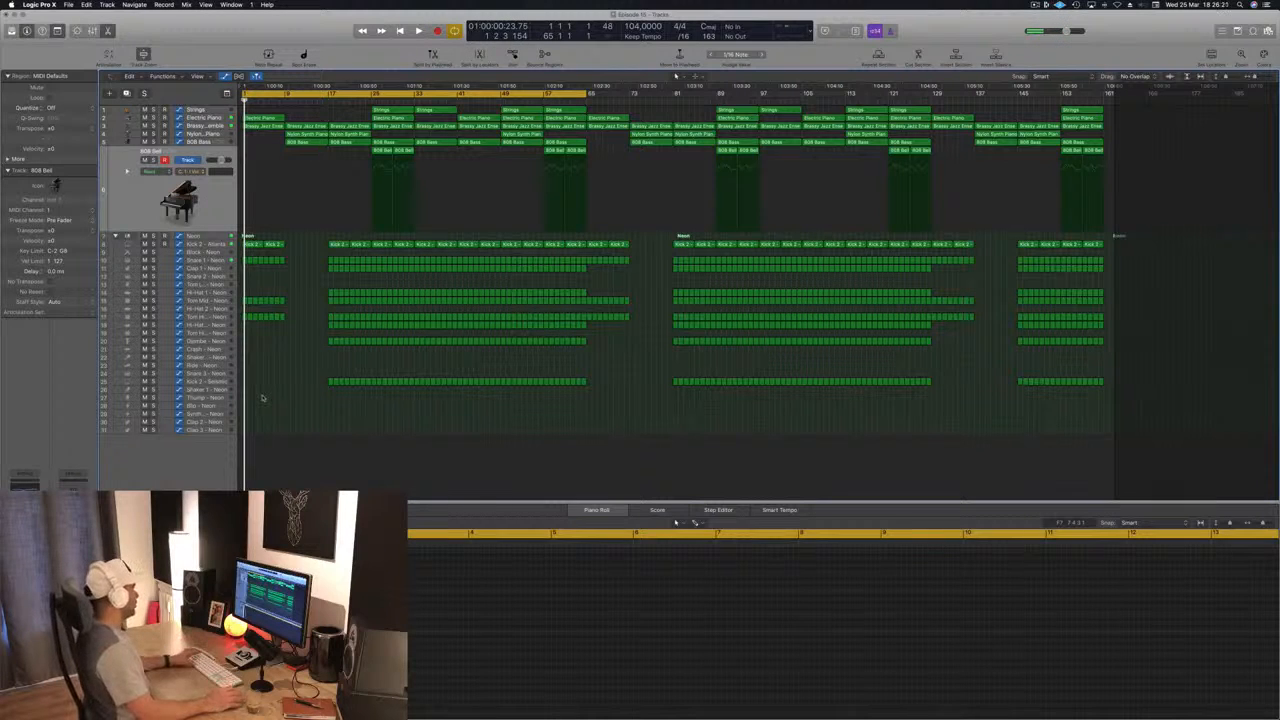
{"action": "key", "text": "space"}
{"action": "key", "text": "super+Right"}
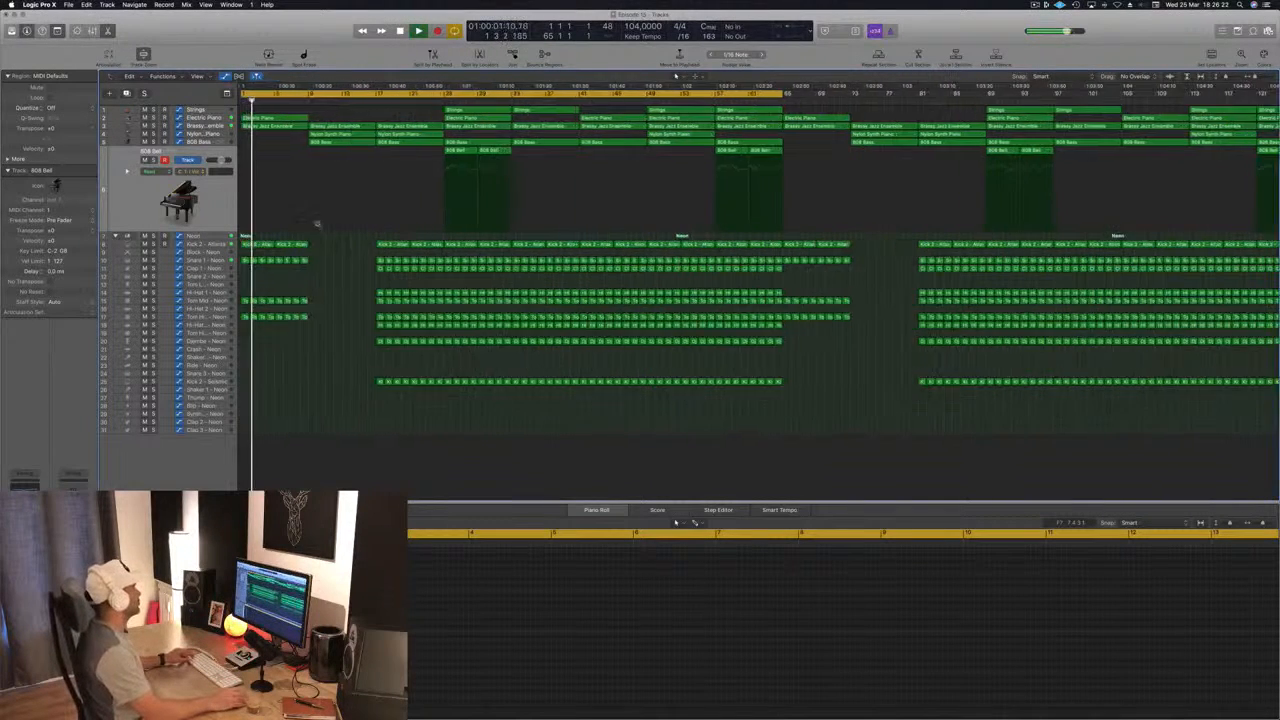
{"action": "key", "text": "super+Left"}
{"action": "key", "text": "space"}
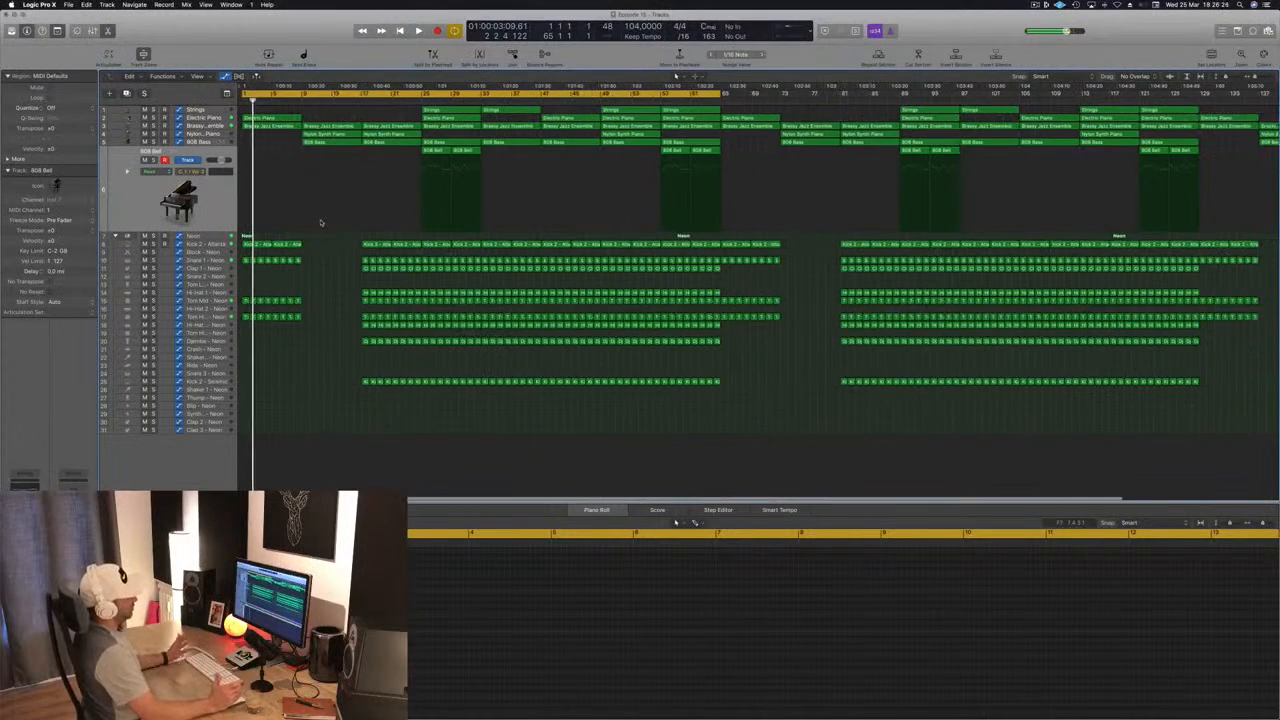
{"action": "key", "text": "Return"}
{"action": "key", "text": "space"}
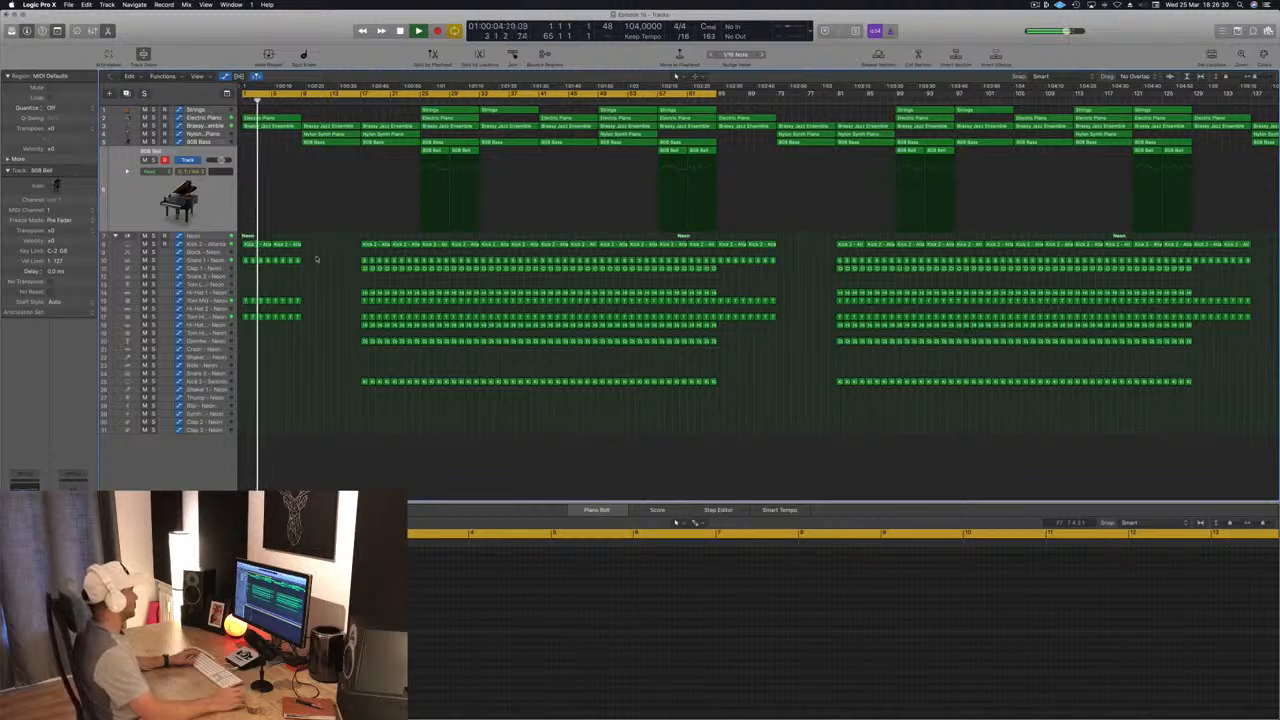
{"action": "key", "text": "space"}
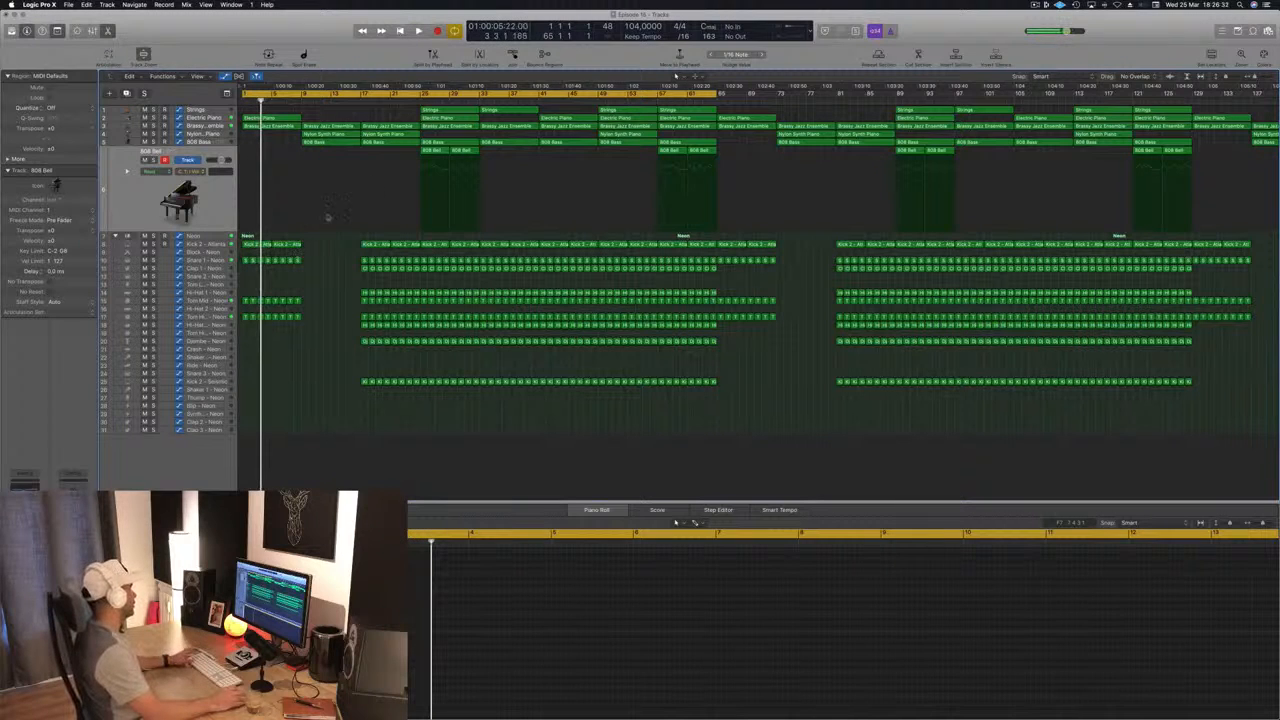
Step: Replace the regions between bars 9 and 17 with a copy of the intro regions from bars 1 to 9
{"action": "left_click_drag", "start_coordinate": [331, 112], "coordinate": [258, 342]}
{"action": "key", "text": "Delete"}
{"action": "left_click_drag", "start_coordinate": [306, 117], "coordinate": [245, 344]}
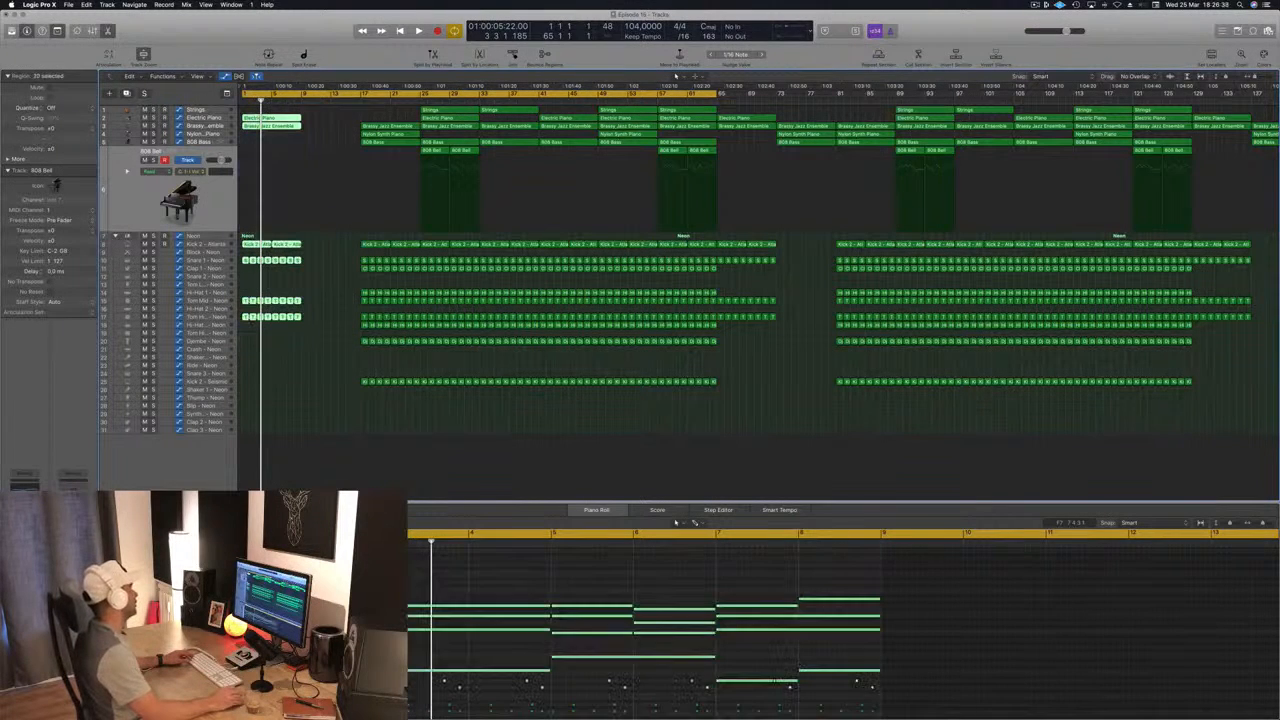
{"action": "left_click_drag", "start_coordinate": [280, 125], "coordinate": [342, 128]}
Step: Play the extended intro from the start and select the Neon drum kit track
{"action": "key", "text": "space"}
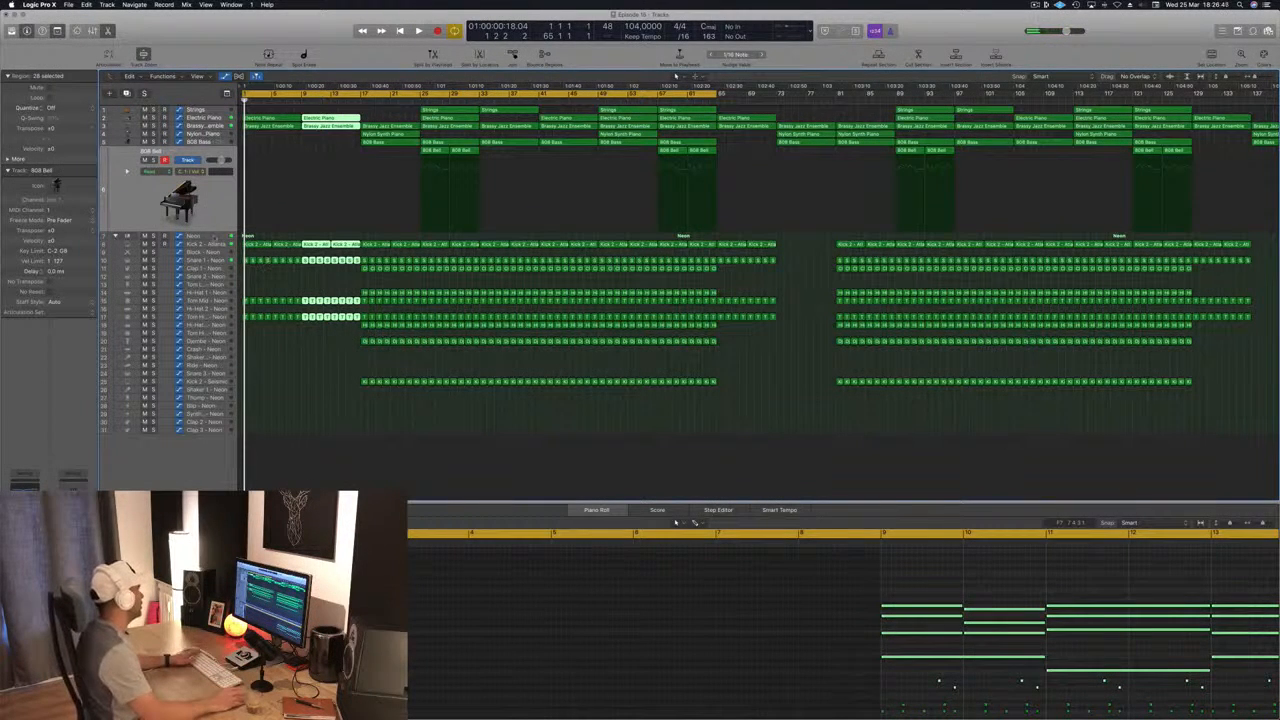
{"action": "left_click", "coordinate": [313, 158]}
{"action": "key", "text": "space"}
{"action": "key", "text": "space"}
{"action": "key", "text": "space"}
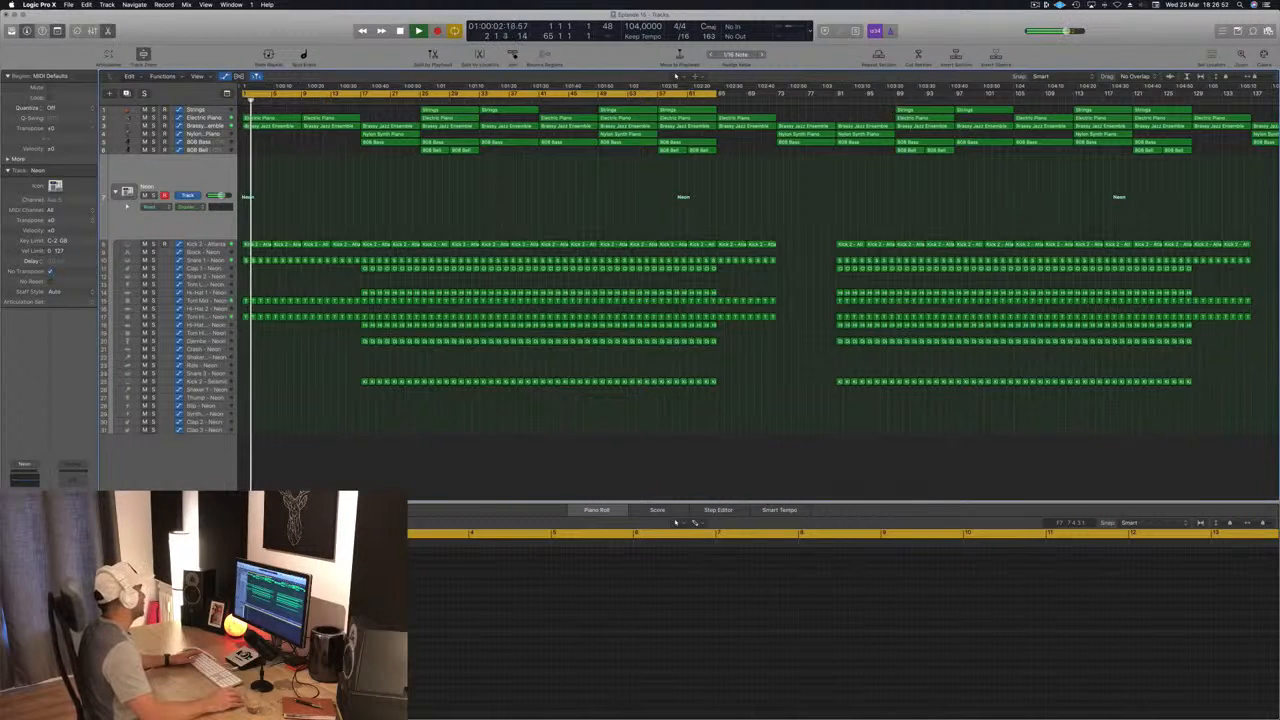
Step: Adjust the threshold, ratio and release of the Neon track's Compressor while the intro plays, and close the plug-in
{"action": "key", "text": "v"}
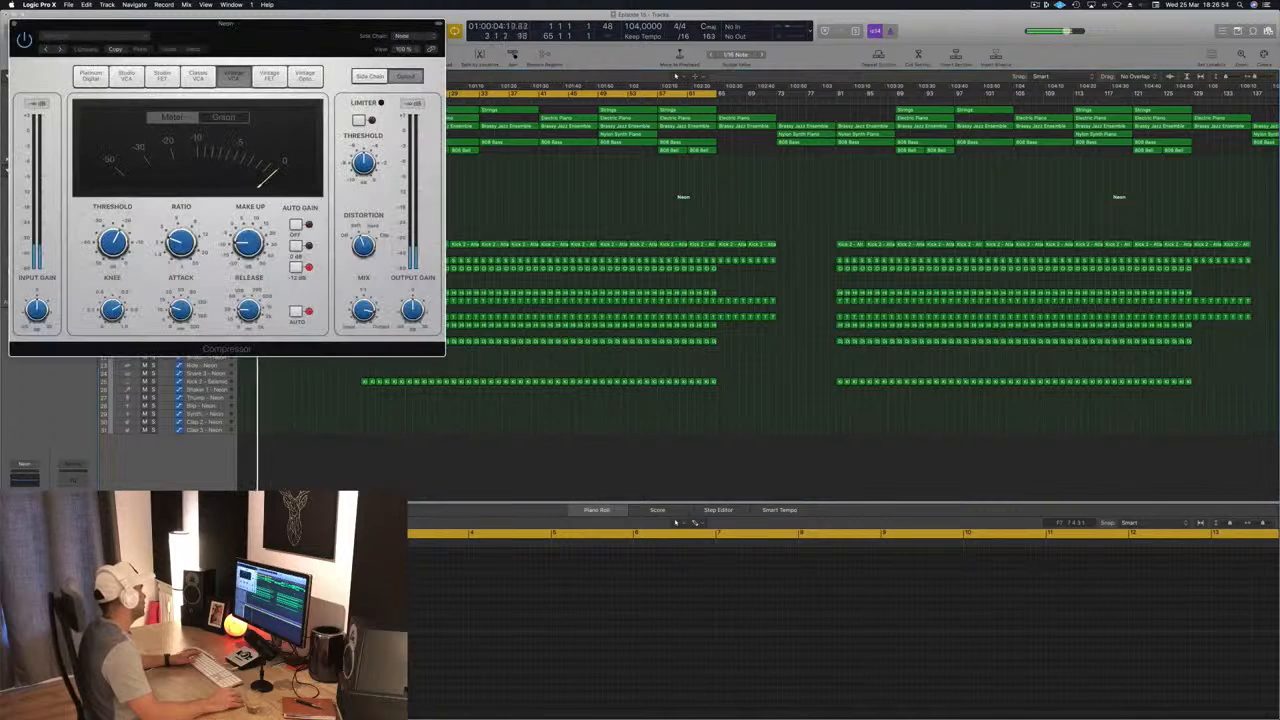
{"action": "left_click_drag", "start_coordinate": [226, 107], "coordinate": [491, 237]}
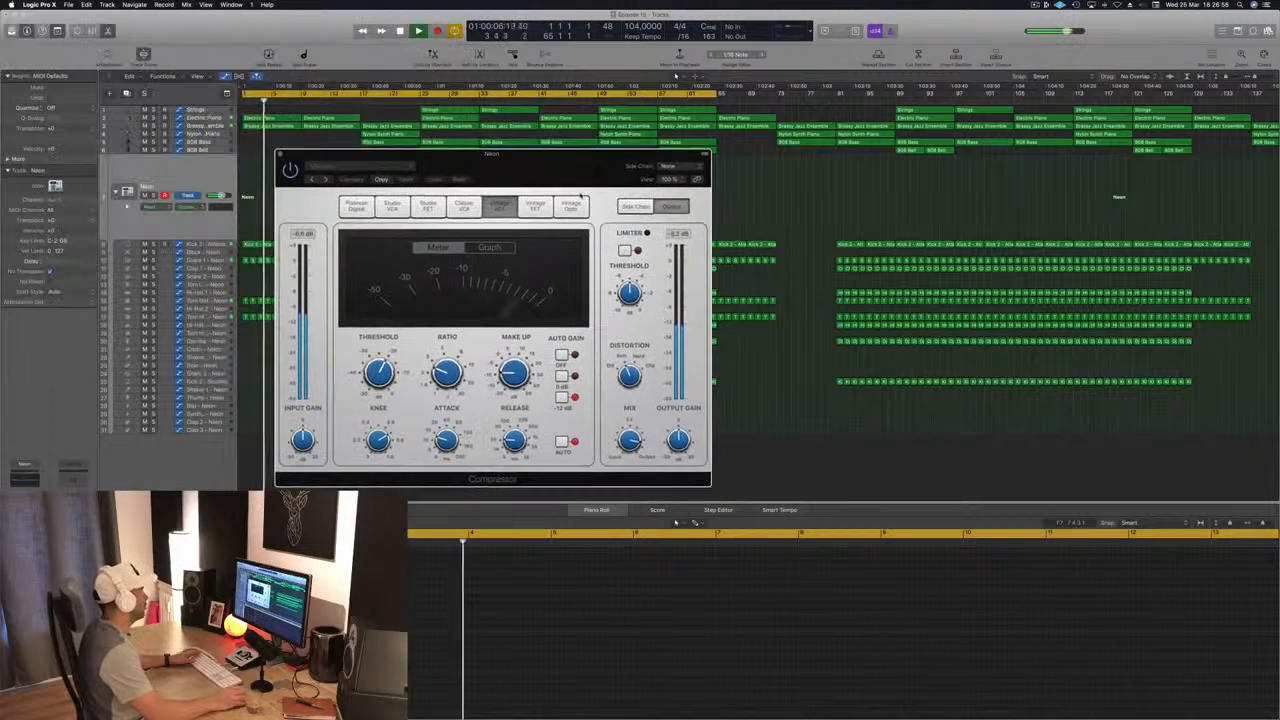
{"action": "left_click_drag", "start_coordinate": [384, 384], "coordinate": [457, 360]}
{"action": "mouse_move", "coordinate": [381, 368]}
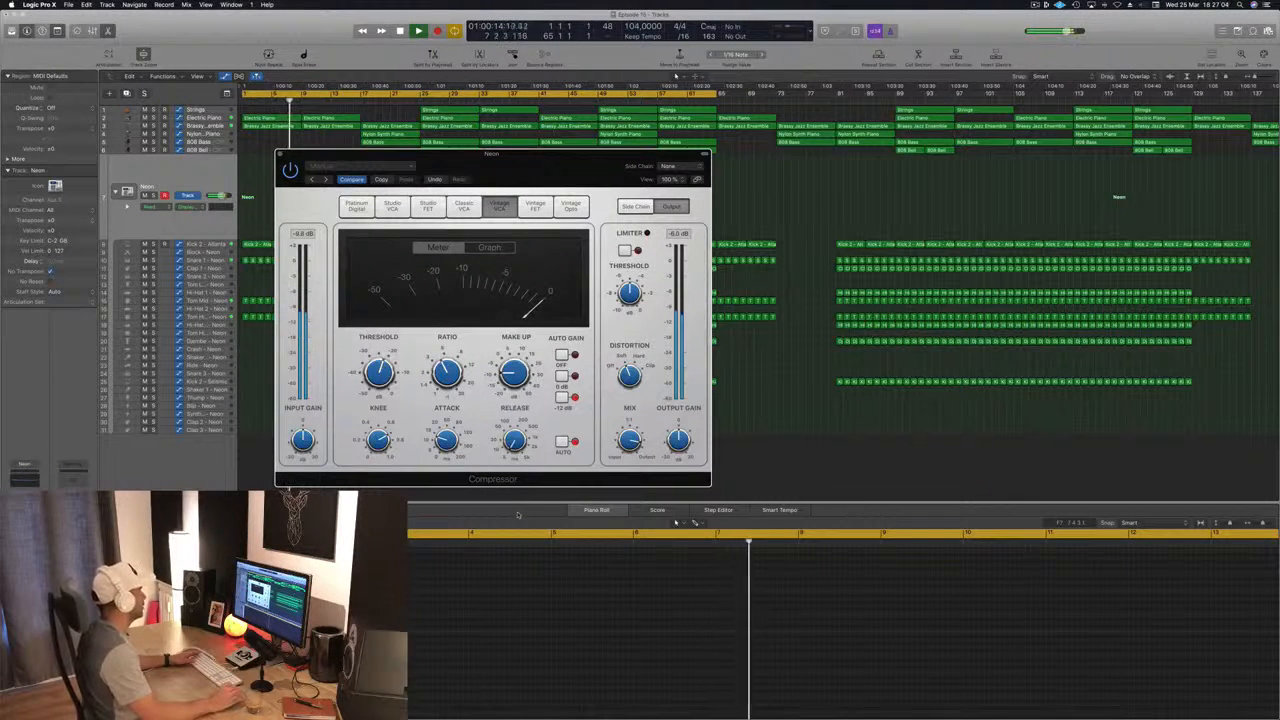
{"action": "left_click_drag", "start_coordinate": [281, 156], "coordinate": [338, 157]}
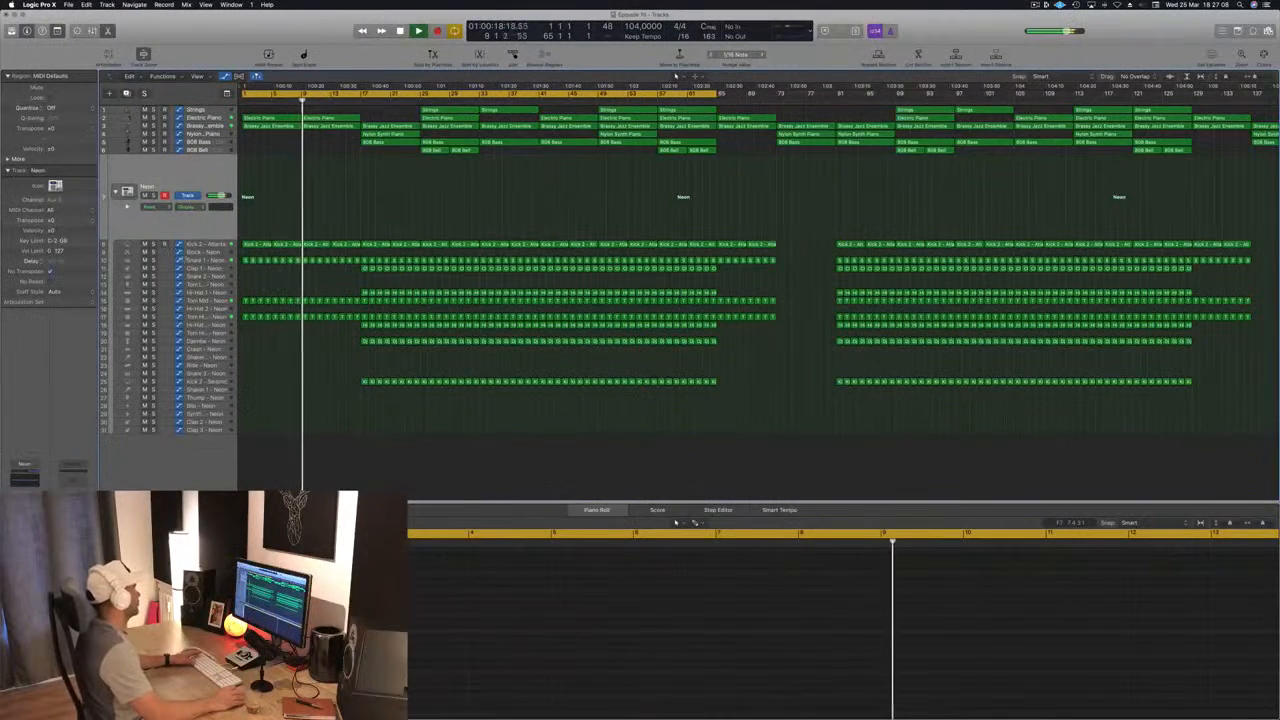
Step: Select the Neon kit's Snare 1 track during playback and clear the selection of its regions
{"action": "left_click", "coordinate": [205, 260]}
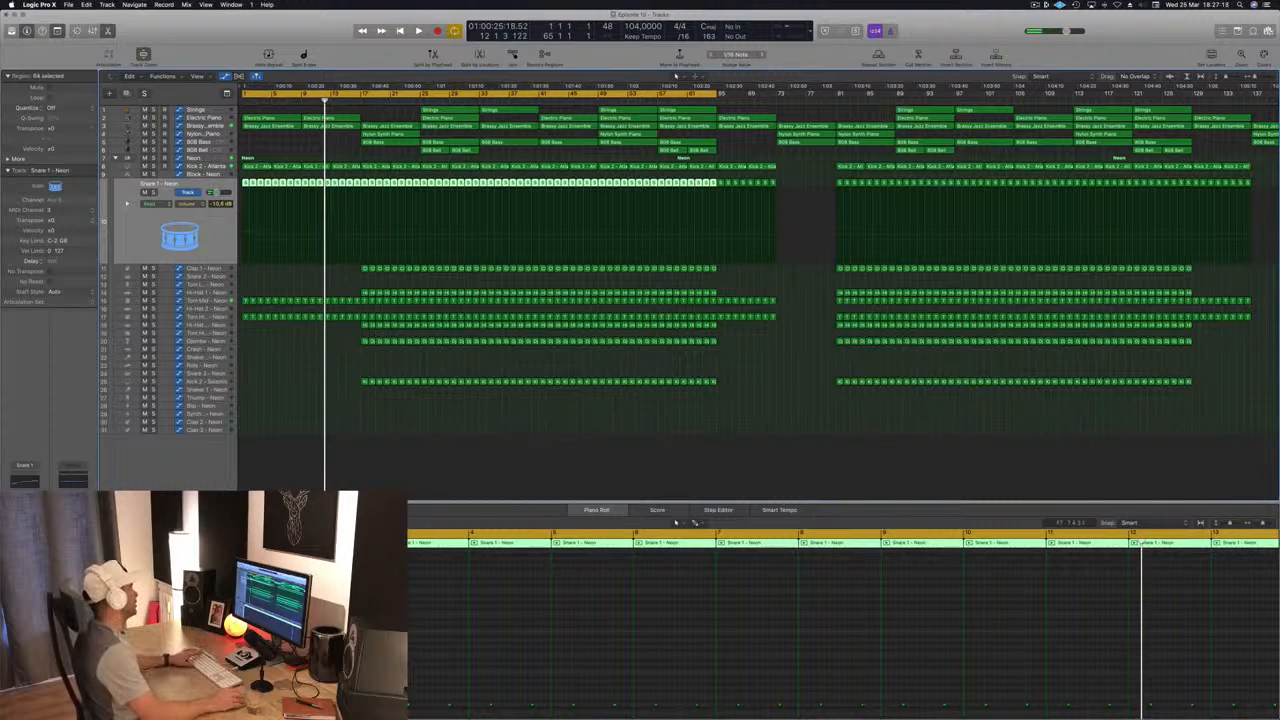
{"action": "left_click", "coordinate": [492, 434]}
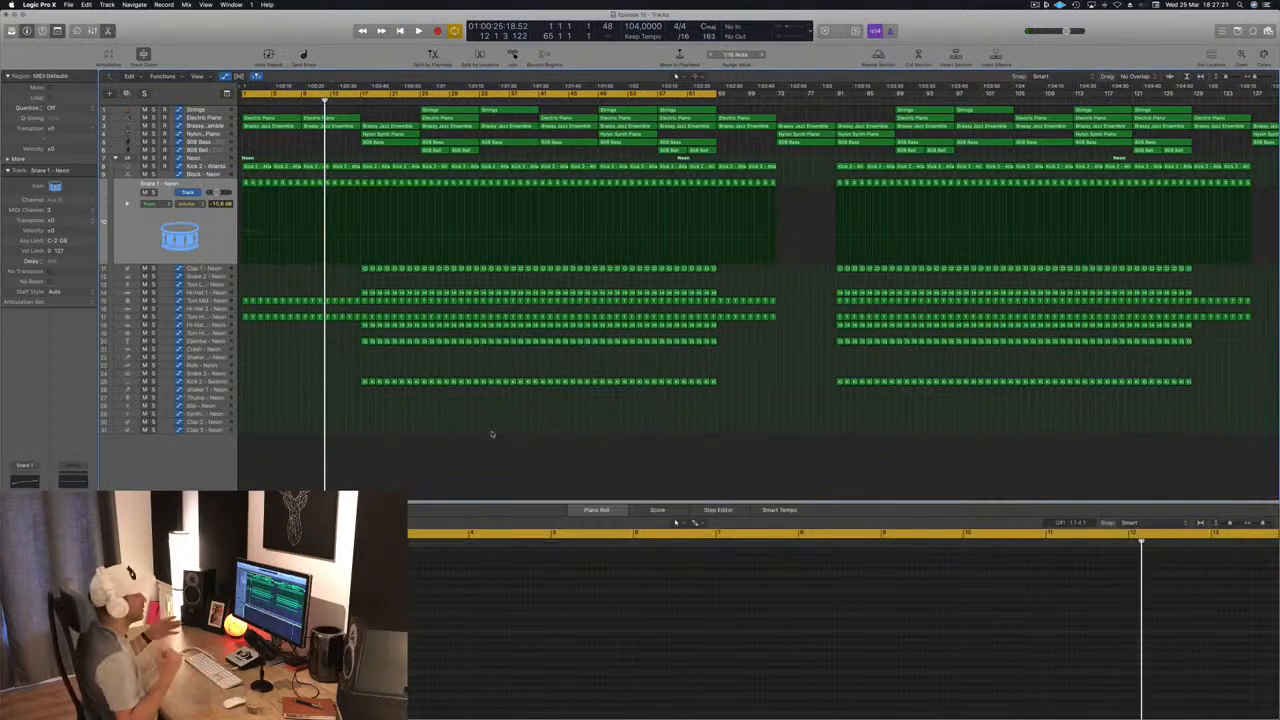
Step: Replay the intro from the song start and select the Brassy Jazz Ensemble track
{"action": "key", "text": "Return"}
{"action": "key", "text": "space"}
{"action": "key", "text": "space"}
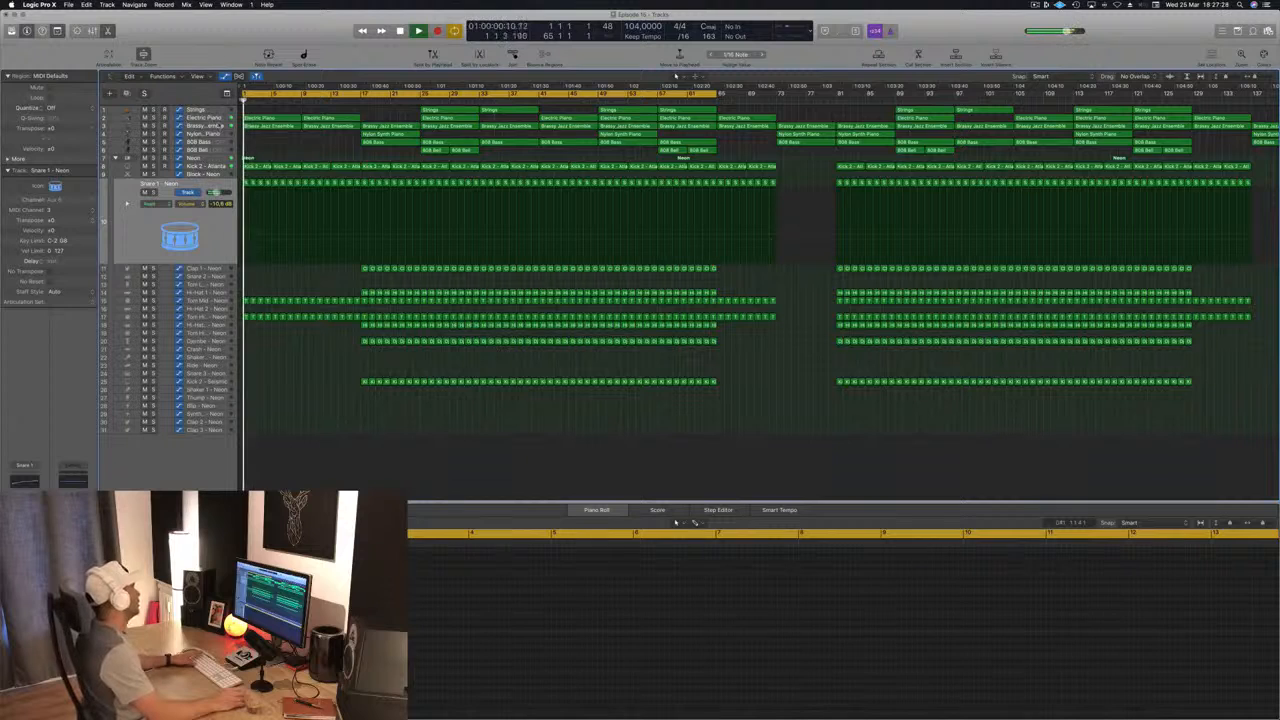
{"action": "left_click", "coordinate": [214, 128]}
{"action": "key", "text": "space"}
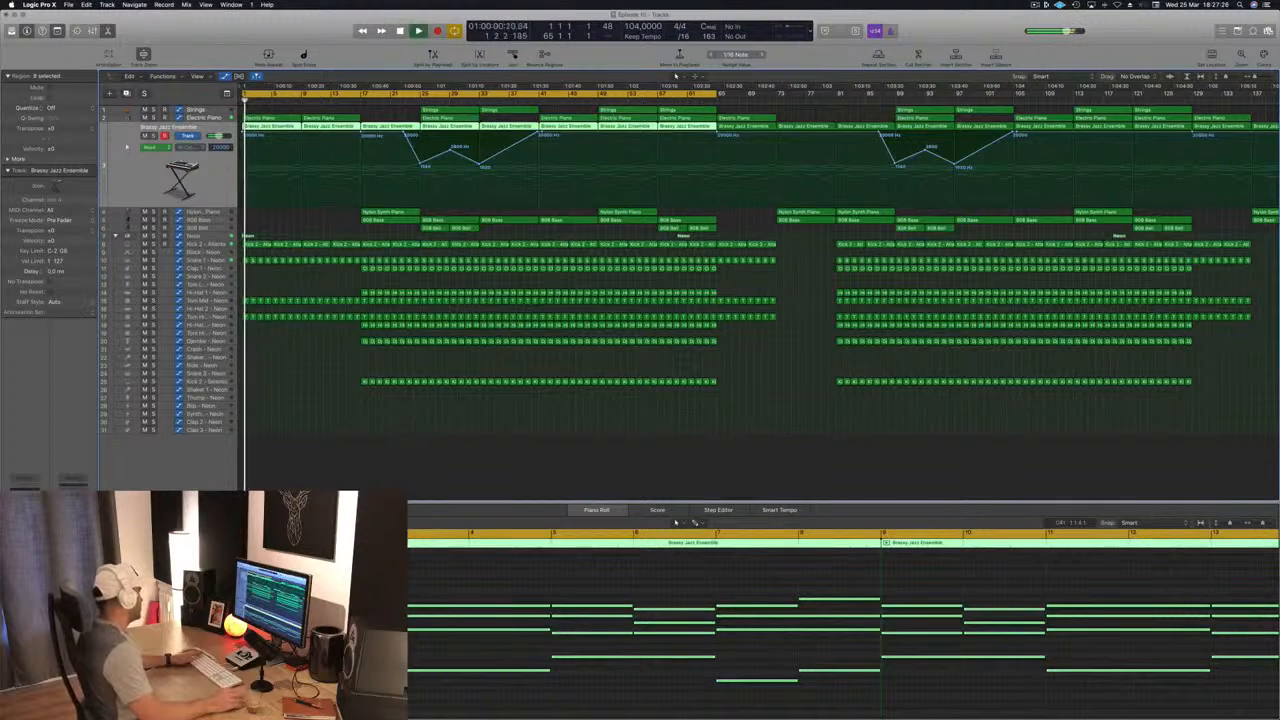
Step: Solo the Brassy Jazz Ensemble track, replay it from the song start and bring up its ChromaVerb send reverb
{"action": "key", "text": "s"}
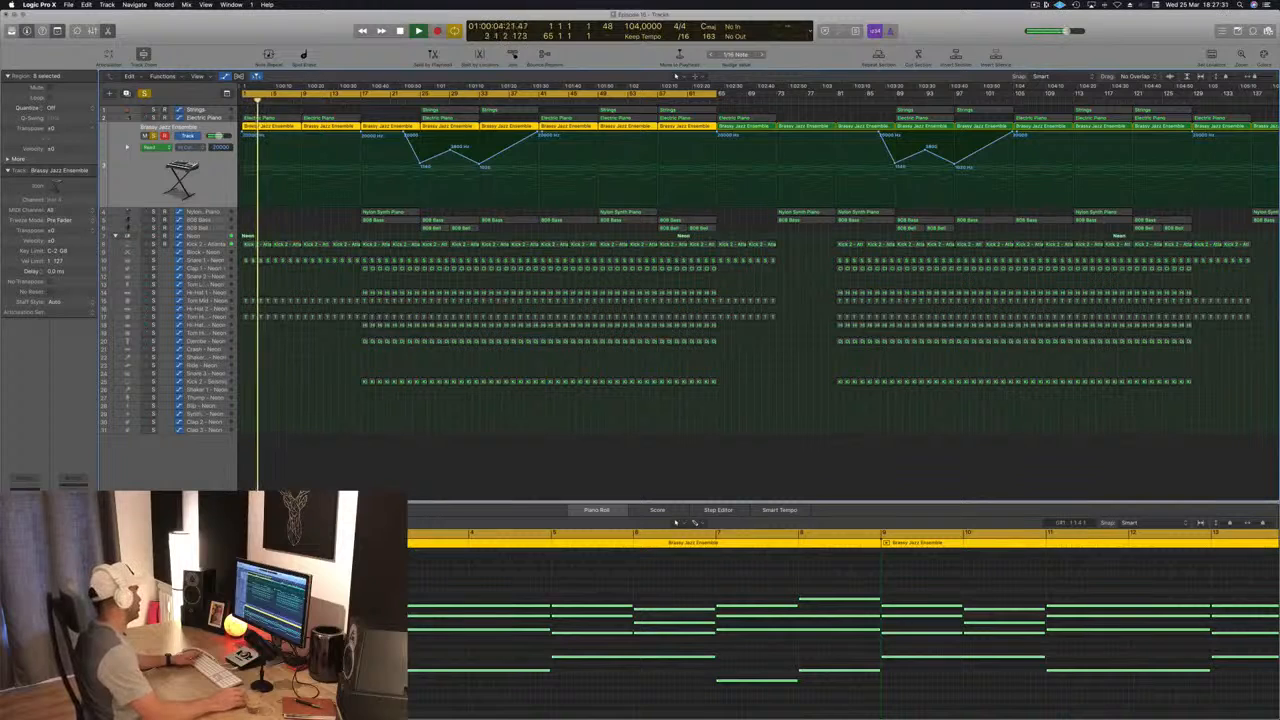
{"action": "key", "text": "Return"}
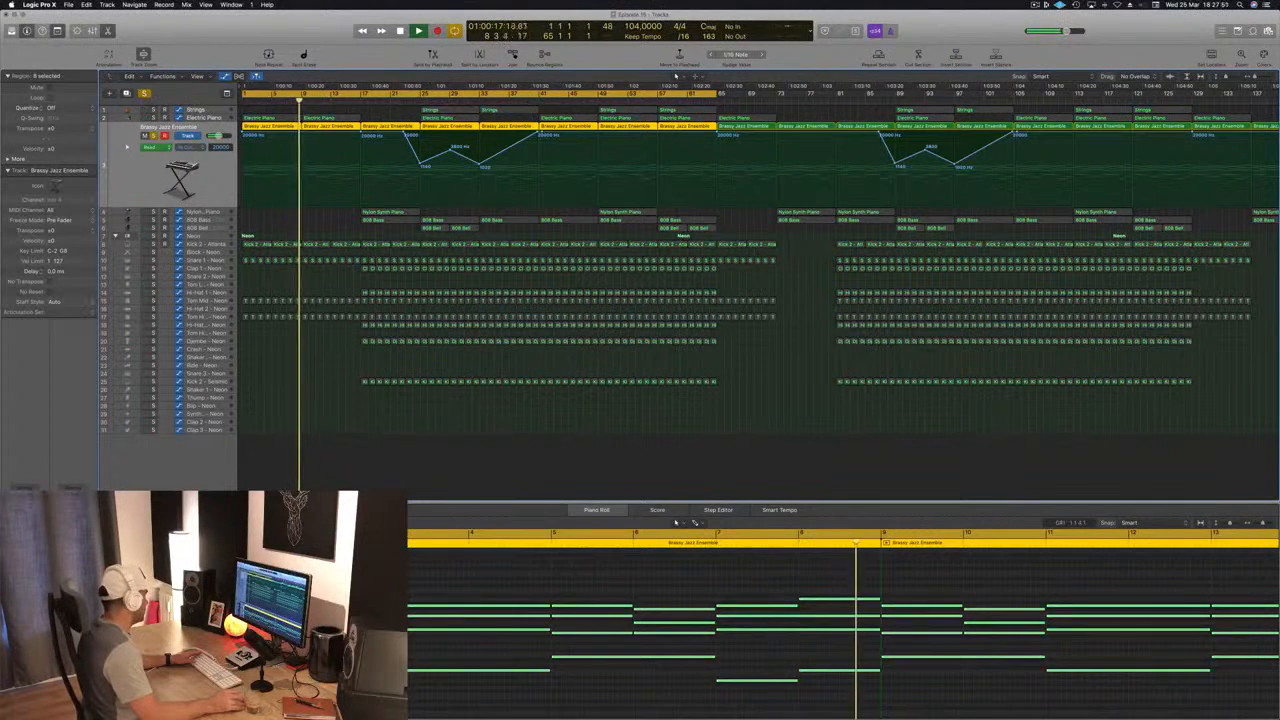
{"action": "key", "text": "v"}
{"action": "left_click_drag", "start_coordinate": [333, 42], "coordinate": [790, 89]}
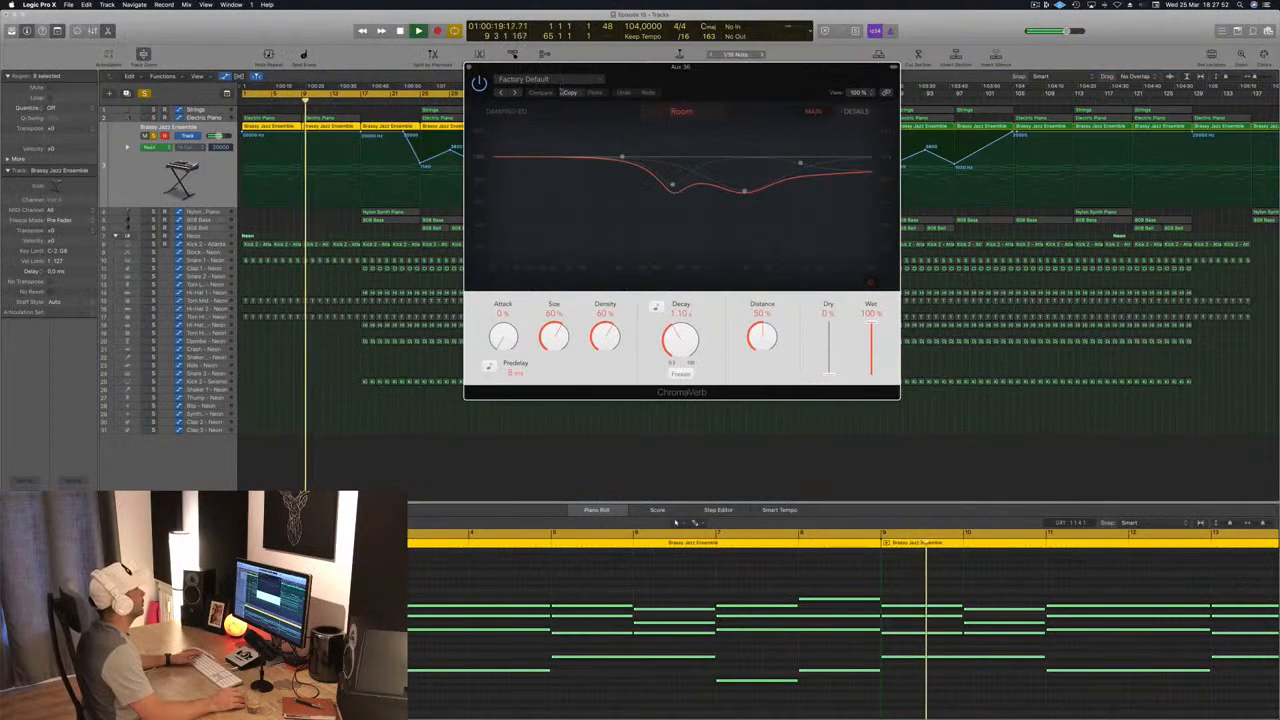
Step: Load the Punchy Room preset from the Rooms category in ChromaVerb and close the plug-in
{"action": "left_click", "coordinate": [556, 80]}
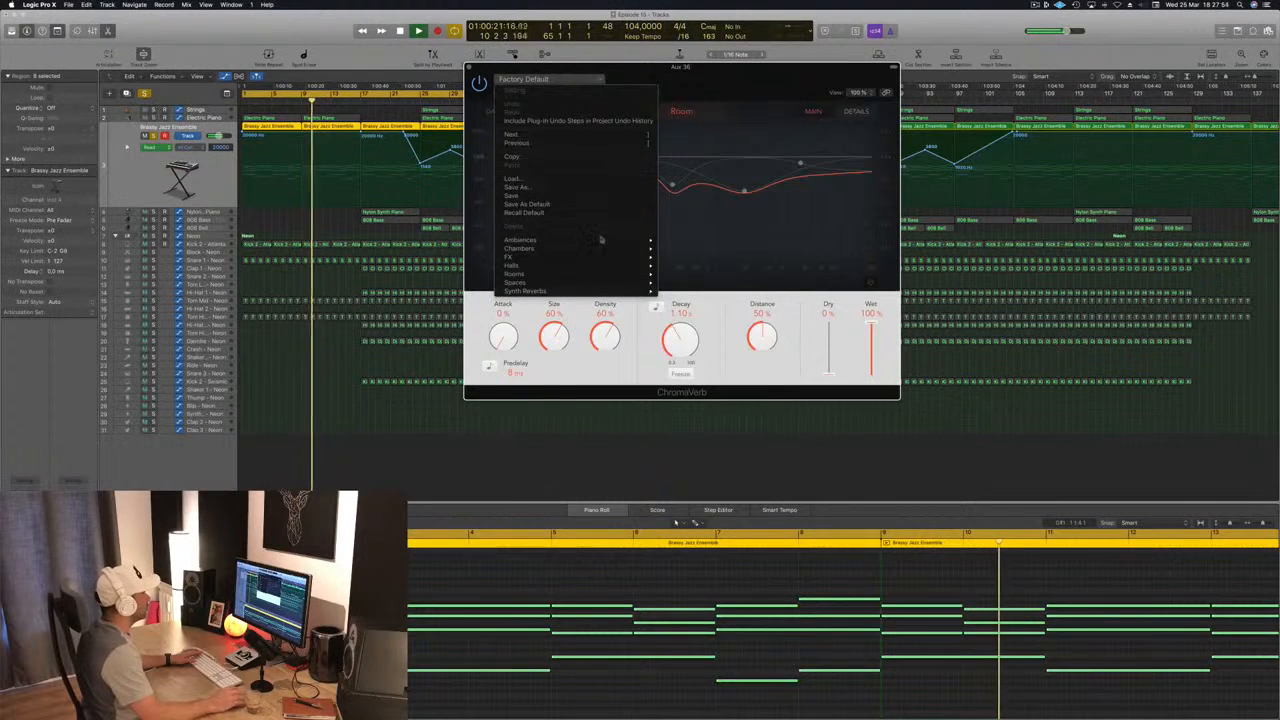
{"action": "mouse_move", "coordinate": [600, 274]}
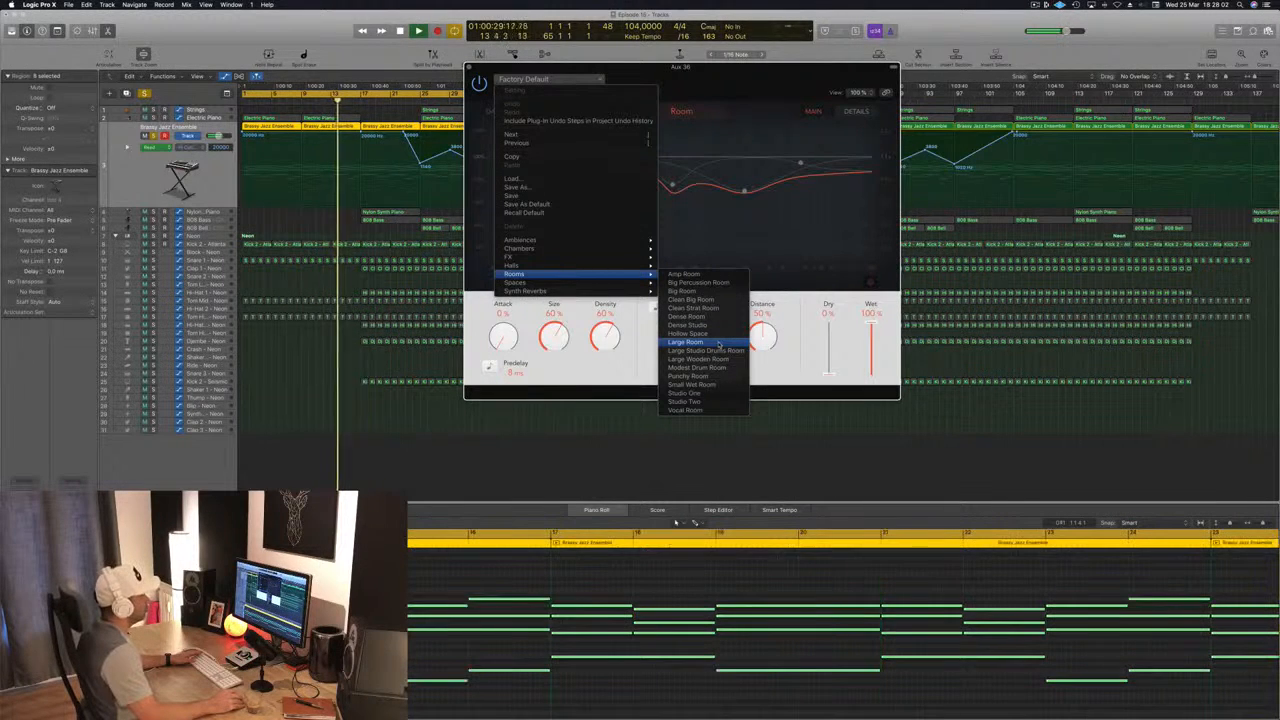
{"action": "left_click", "coordinate": [718, 375]}
{"action": "left_click", "coordinate": [469, 67]}
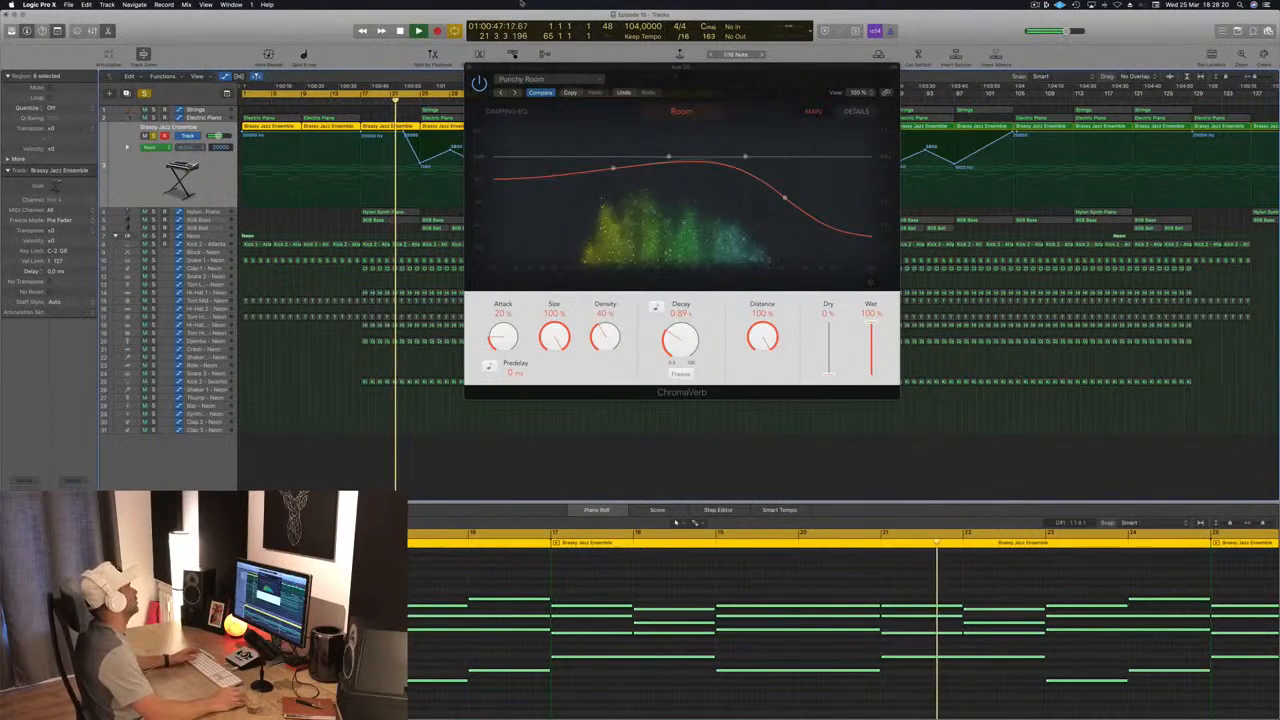
{"action": "left_click", "coordinate": [470, 68]}
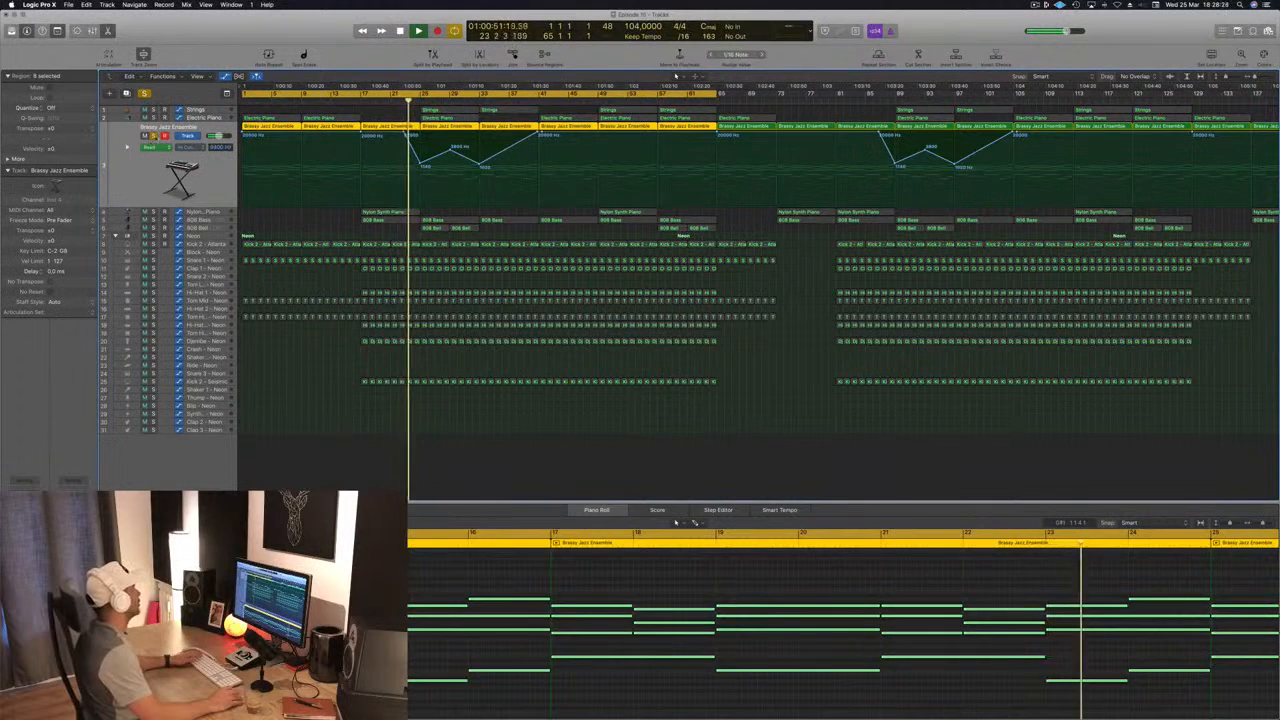
Step: Unsolo the Brassy Jazz Ensemble track and replay the intro from the song start with all tracks
{"action": "key", "text": "s"}
{"action": "key", "text": "space"}
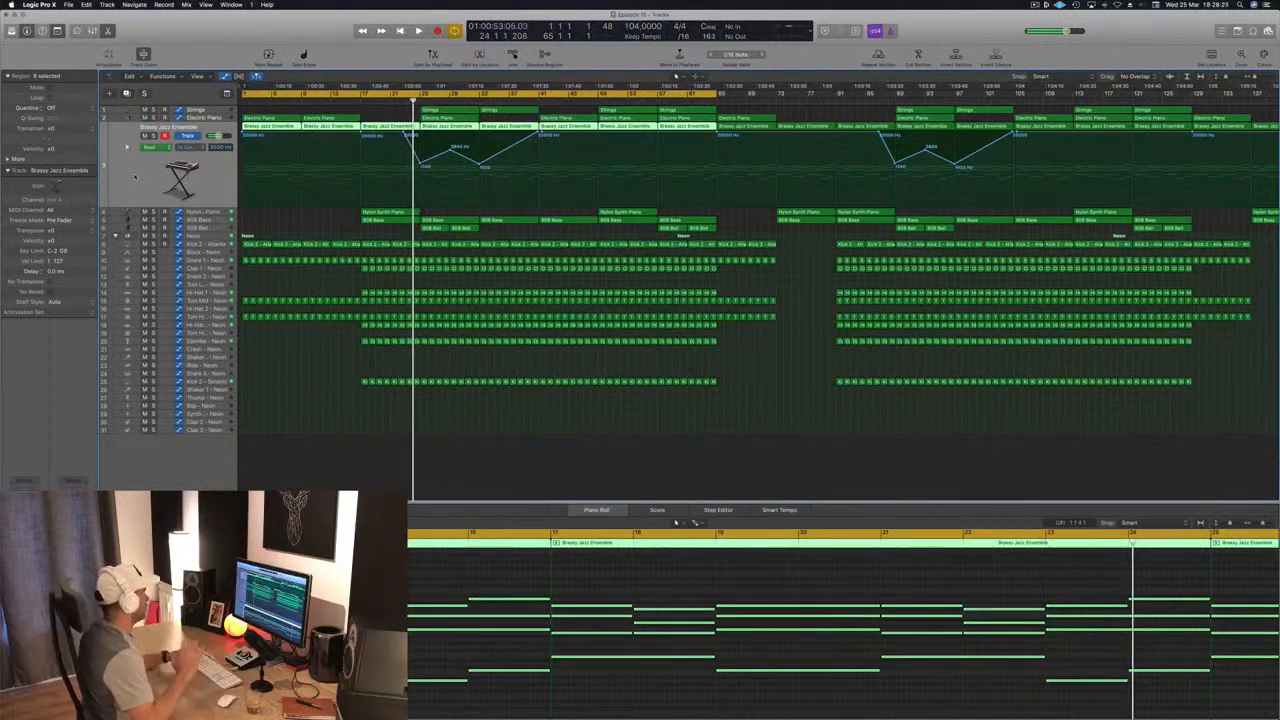
{"action": "key", "text": "Return"}
{"action": "key", "text": "space"}
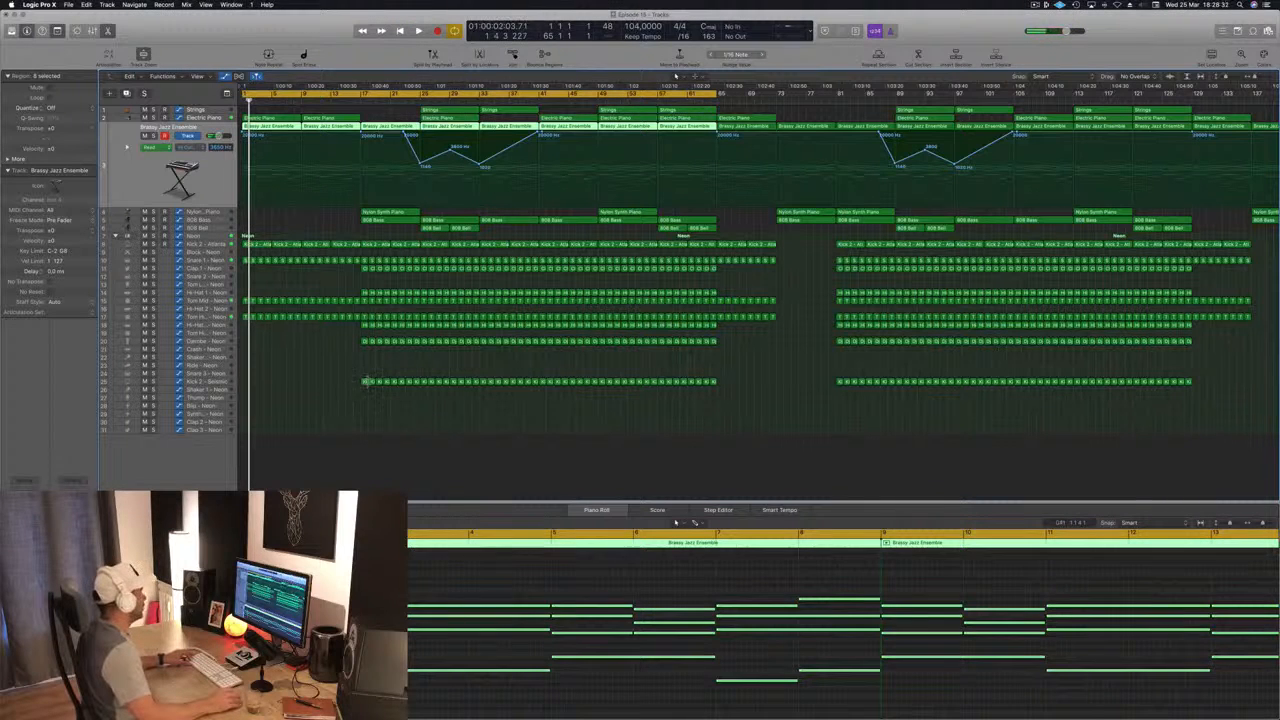
Step: Copy the first Kick 2 - Seismic region onto the Crash - Neon track at bar 1 and play it back
{"action": "left_click", "coordinate": [365, 382]}
{"action": "left_click_drag", "start_coordinate": [366, 384], "coordinate": [244, 350]}
{"action": "key", "text": "space"}
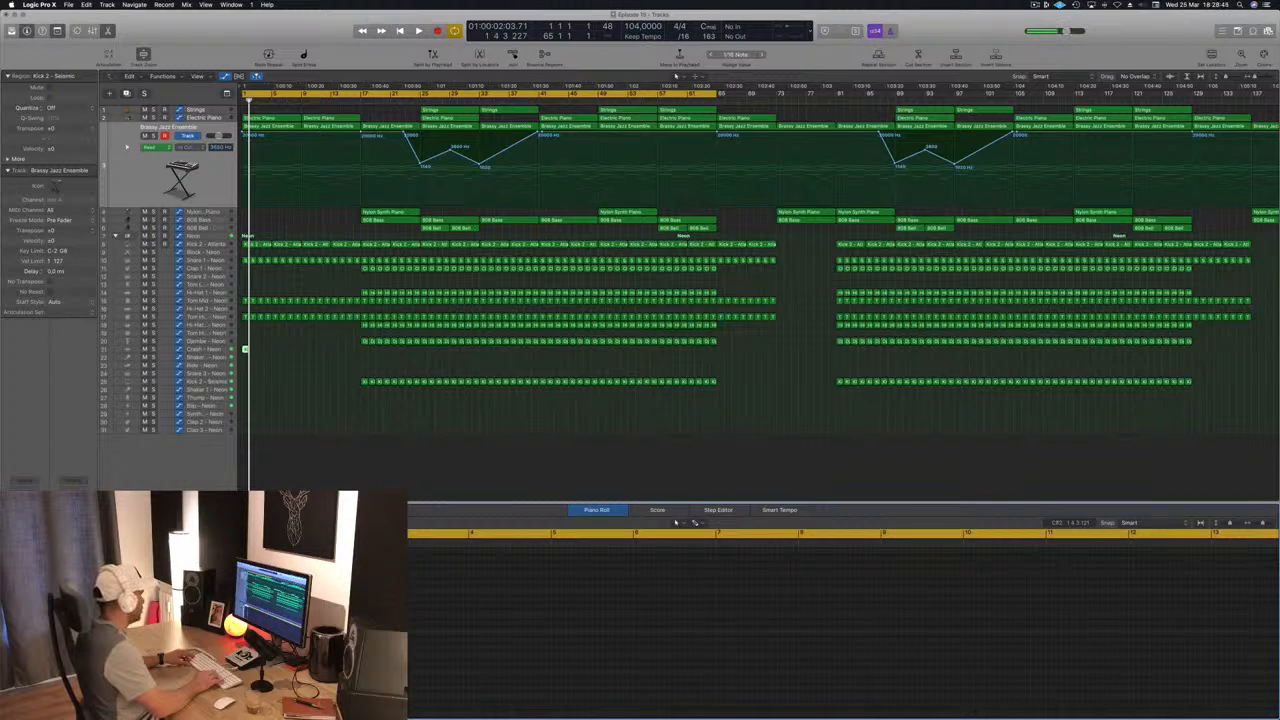
{"action": "key", "text": "space"}
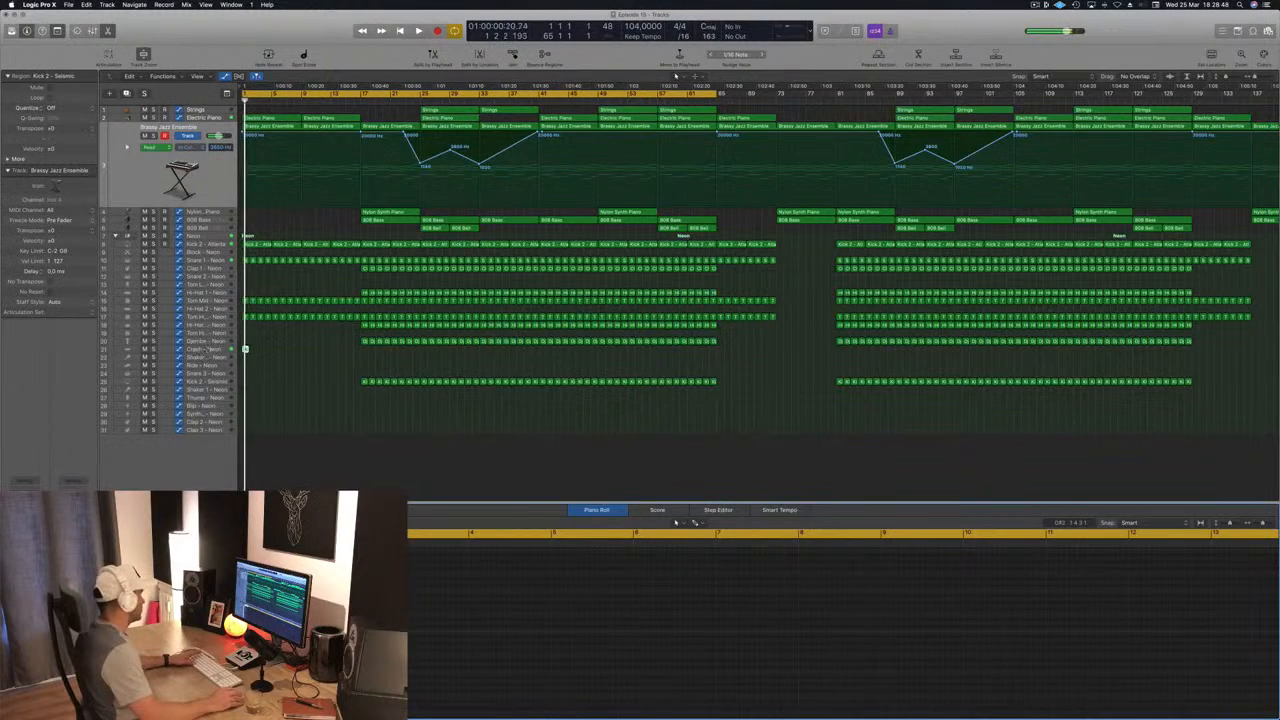
Step: Select the Crash - Neon track and audition the crash hit at the start of the song
{"action": "left_click", "coordinate": [245, 350]}
{"action": "key", "text": "space"}
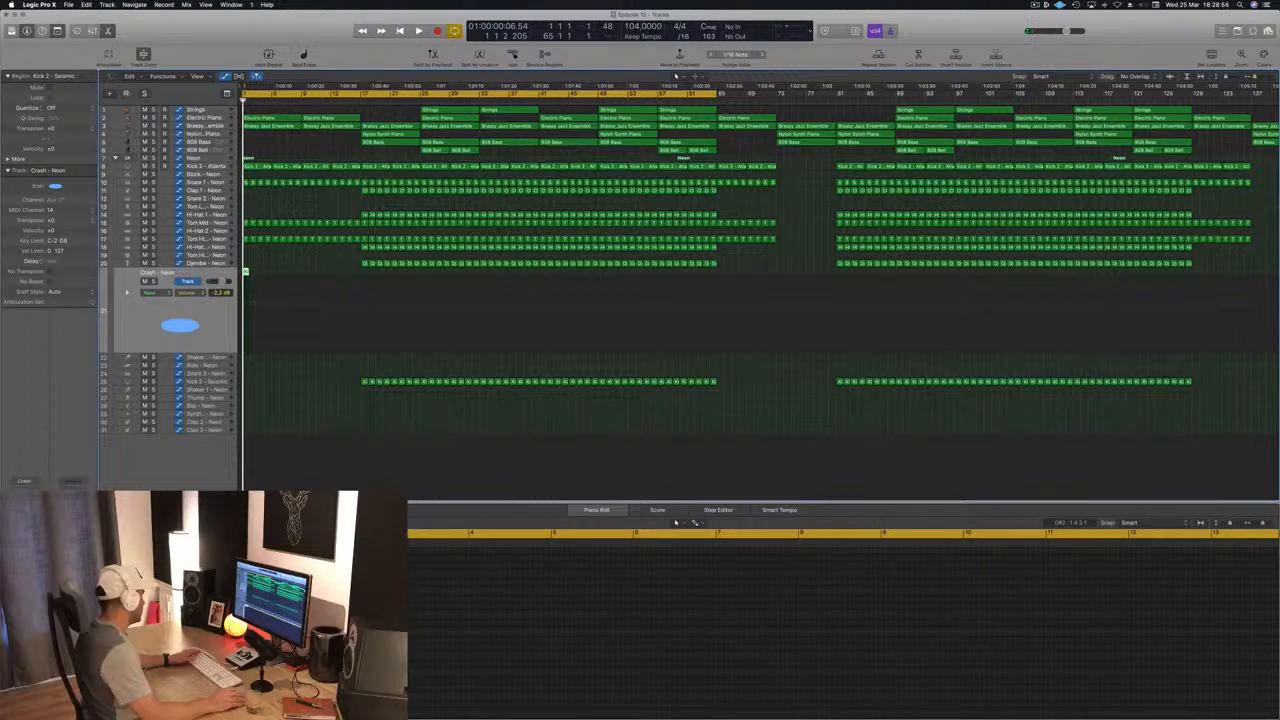
{"action": "key", "text": "space"}
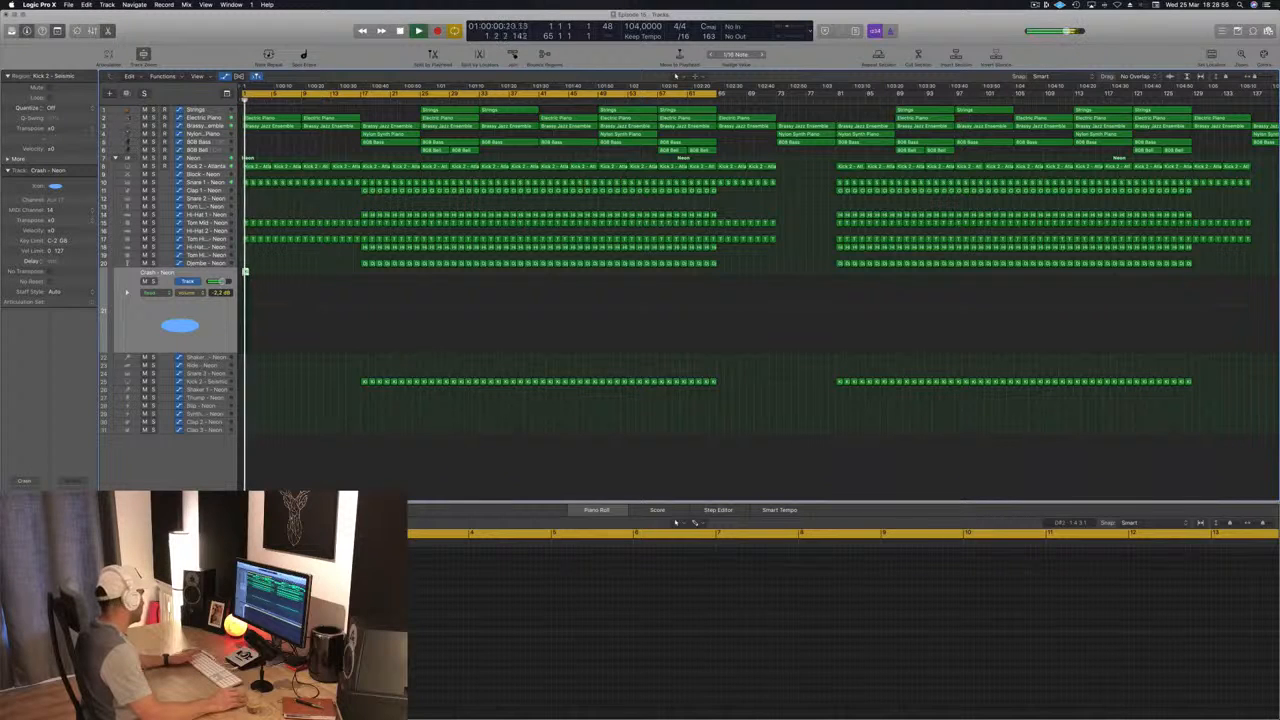
{"action": "key", "text": "space"}
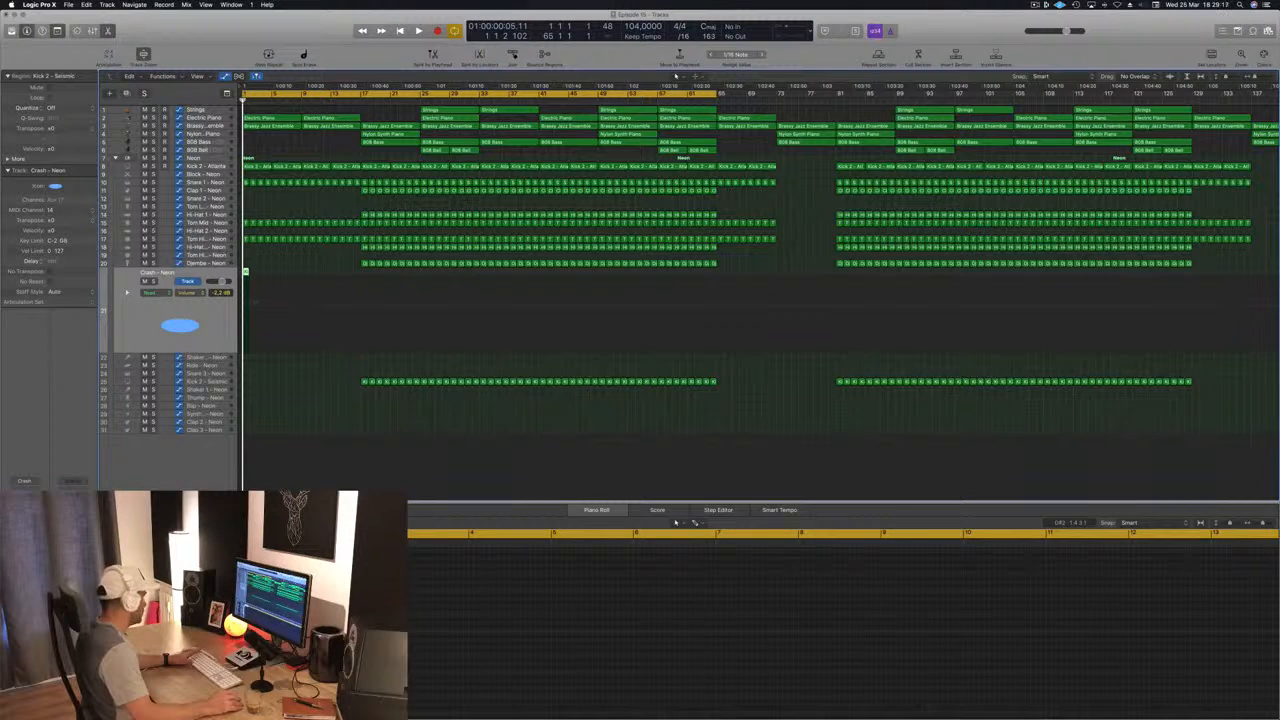
Step: Load the grandiose preset in the SilverVerb on the crash's reverb aux and audition it from the song start
{"action": "key", "text": "v"}
{"action": "left_click", "coordinate": [110, 36]}
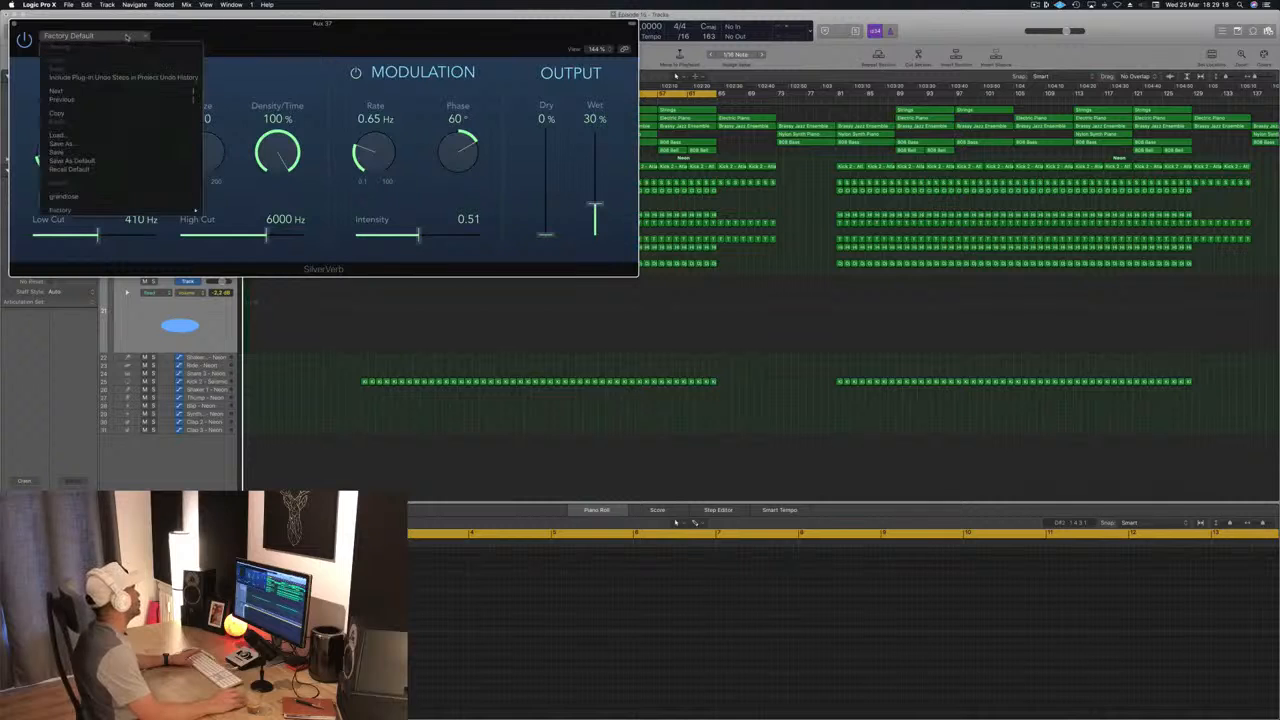
{"action": "left_click", "coordinate": [116, 197]}
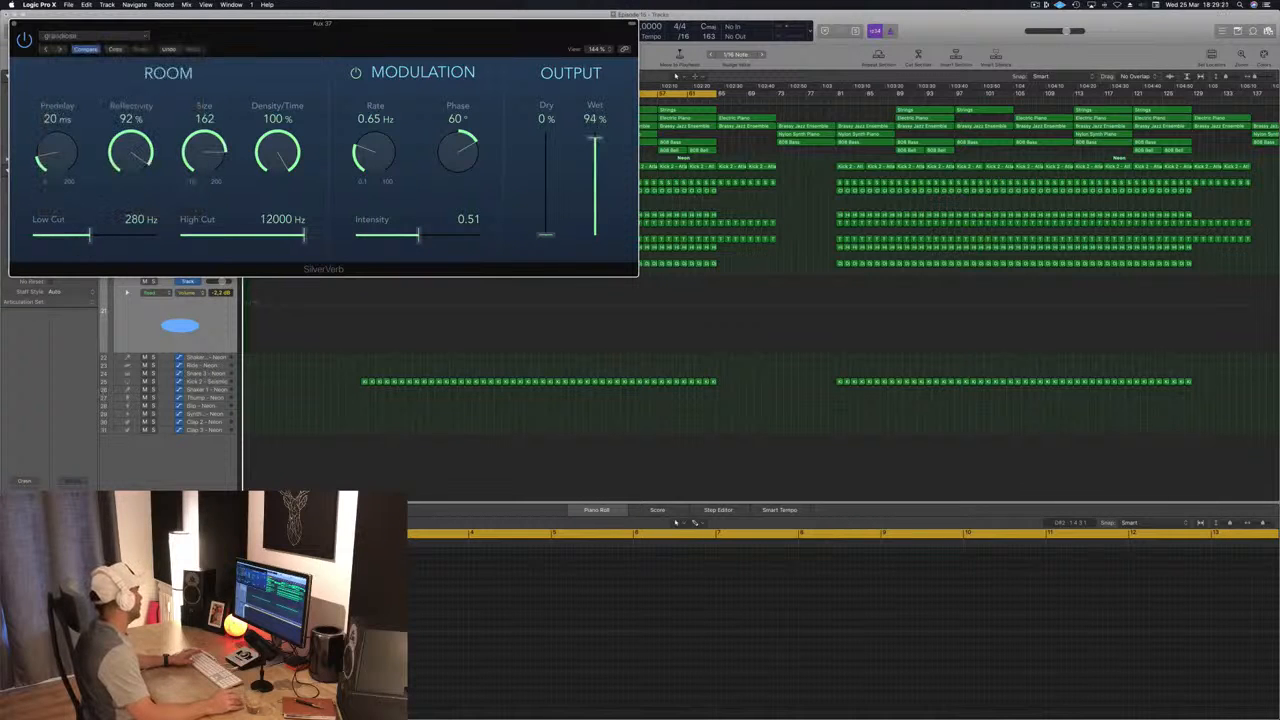
{"action": "left_click_drag", "start_coordinate": [311, 53], "coordinate": [752, 85]}
{"action": "key", "text": "space"}
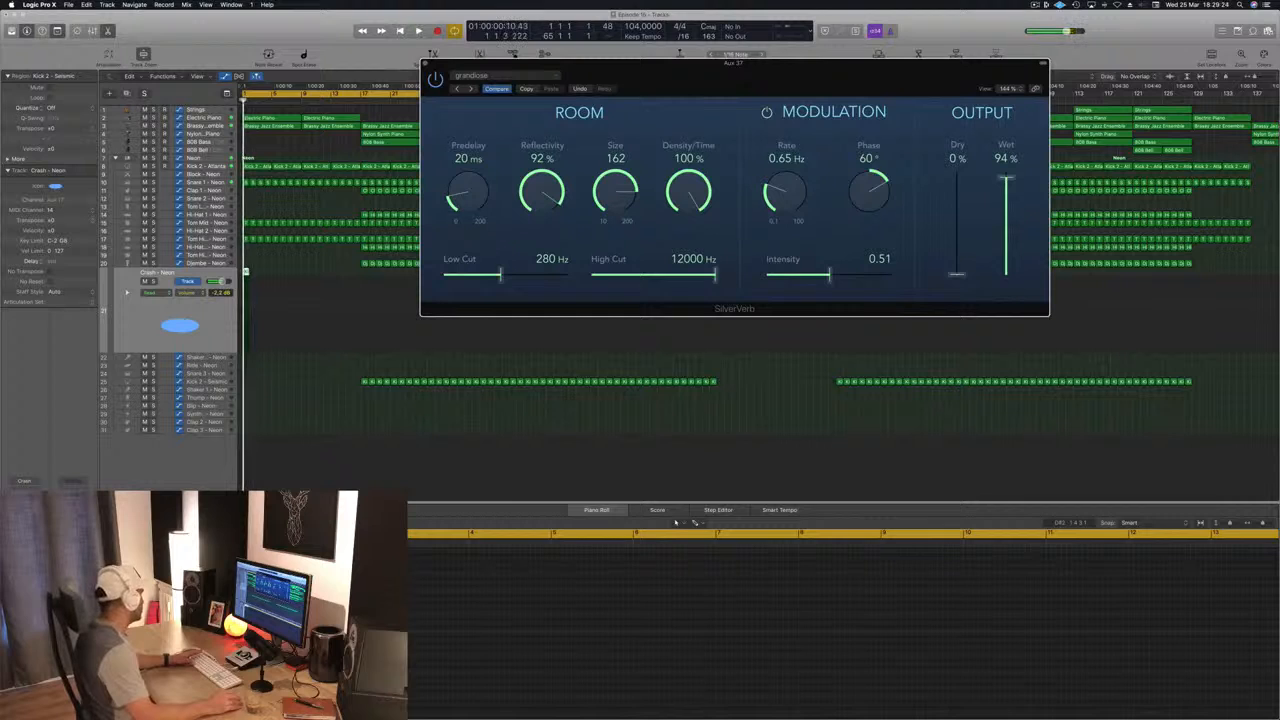
{"action": "key", "text": "space"}
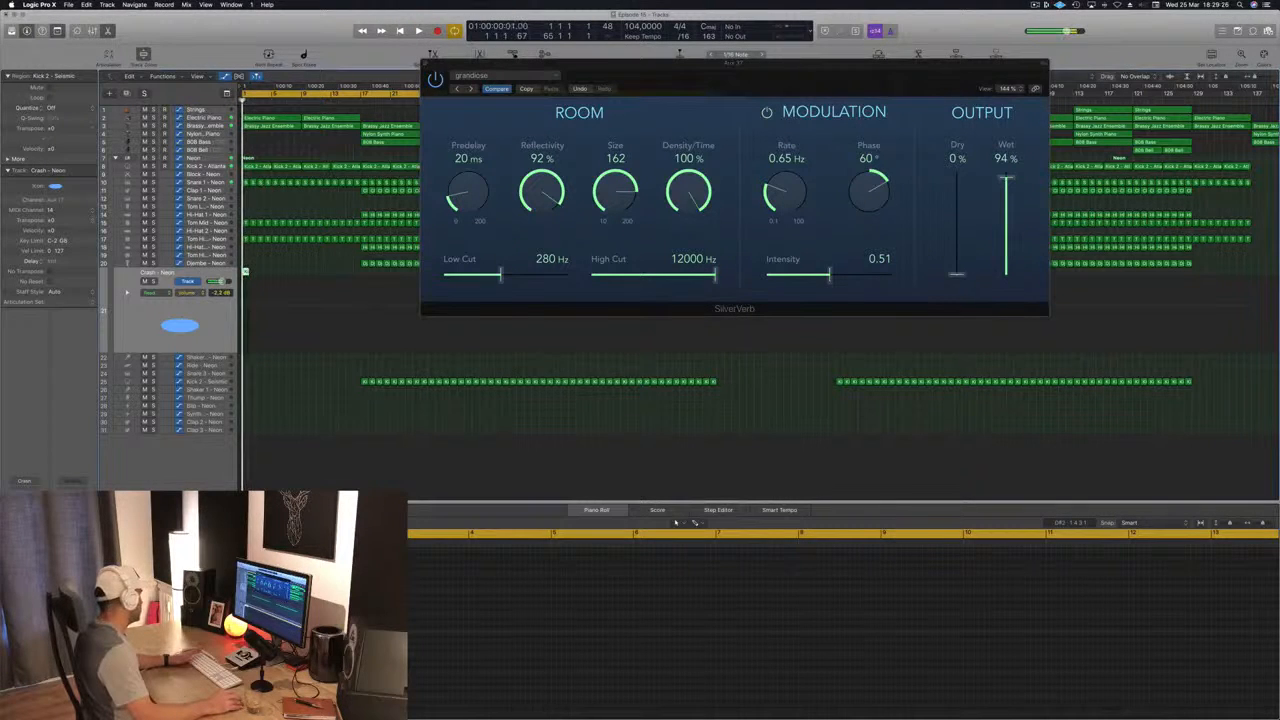
{"action": "key", "text": "space"}
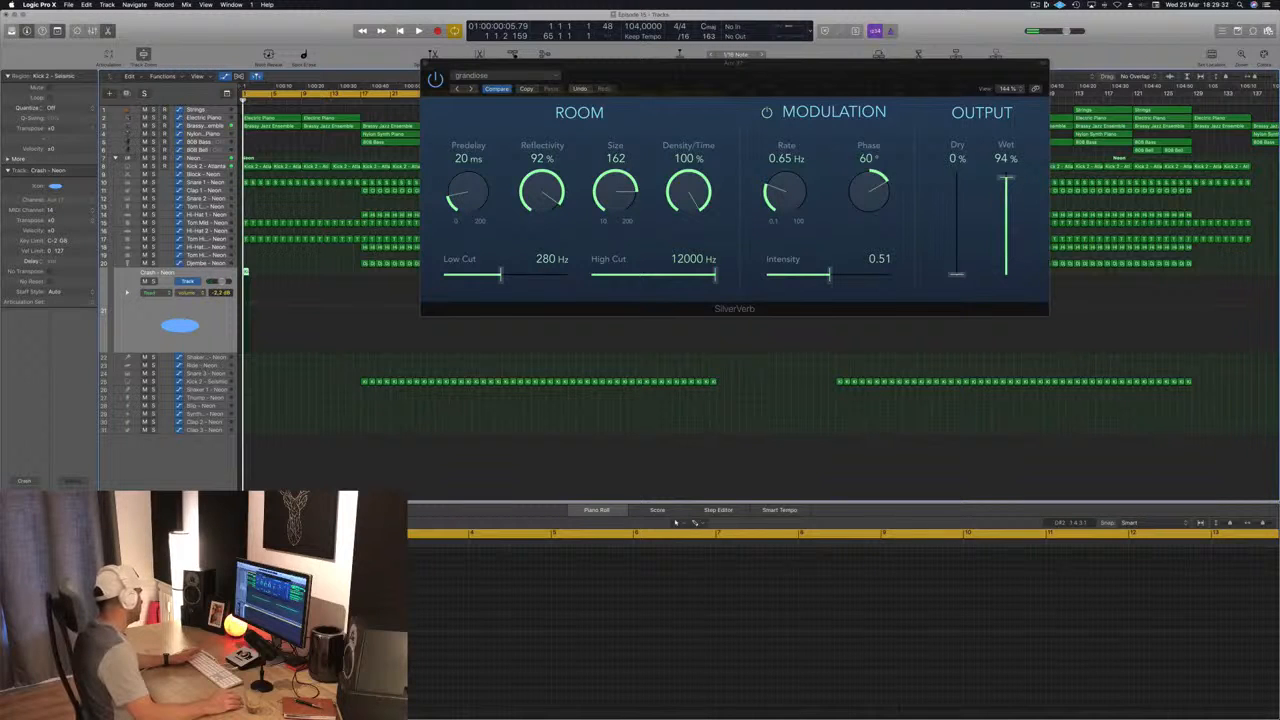
Step: Add a Compressor and a Channel EQ to the crash's reverb aux while the intro plays
{"action": "left_click_drag", "start_coordinate": [267, 35], "coordinate": [724, 122]}
{"action": "key", "text": "space"}
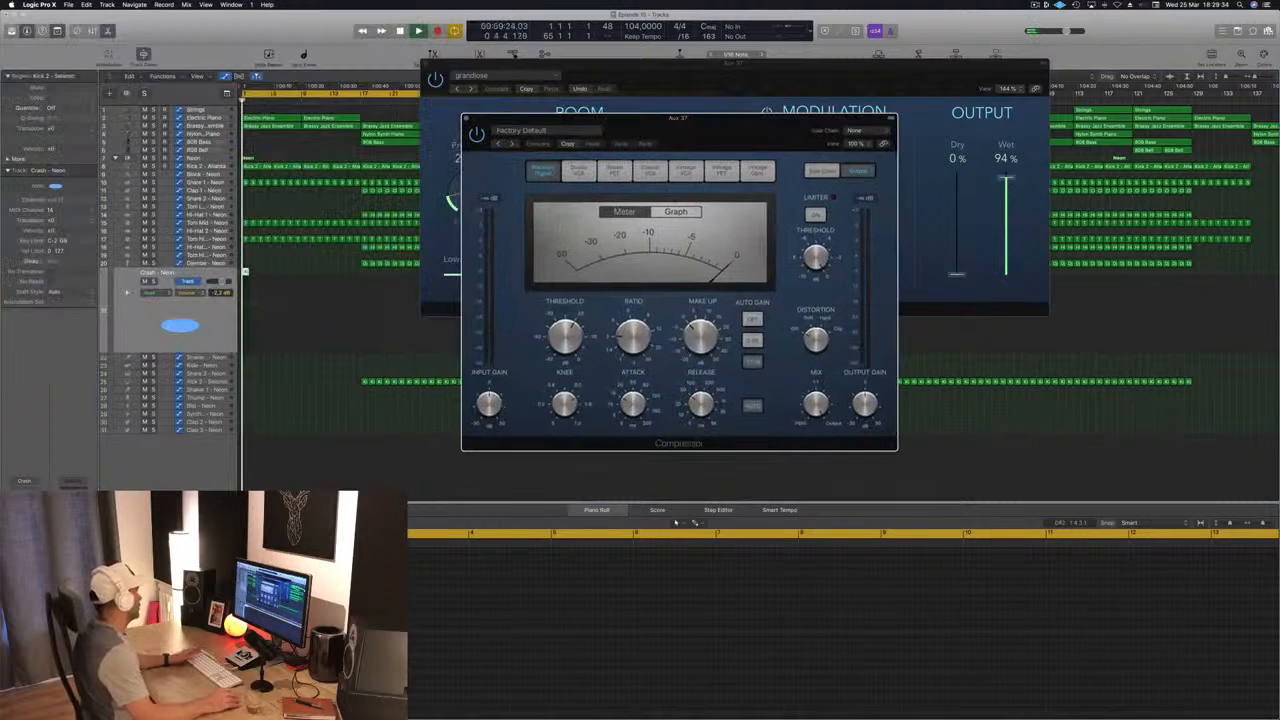
{"action": "left_click", "coordinate": [24, 499]}
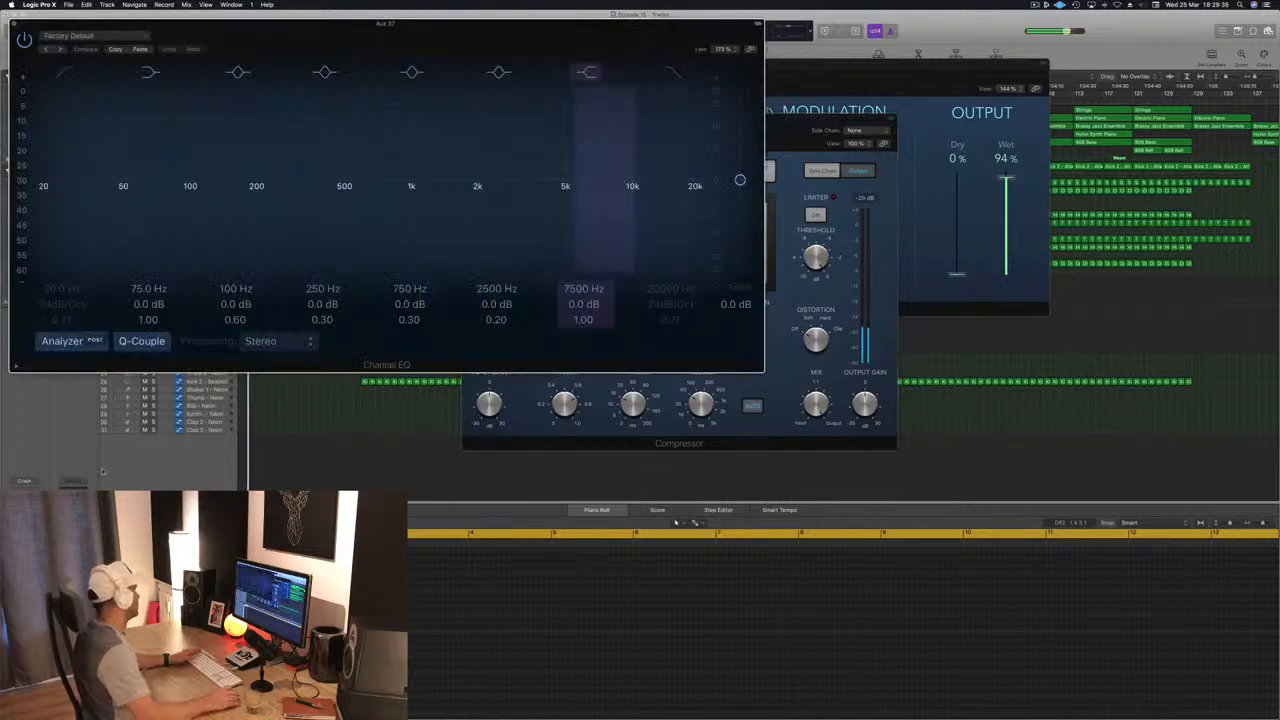
Step: Roll off the lows with the Channel EQ's low-cut filter, lower the 7500 Hz high shelf and close the EQ
{"action": "left_click_drag", "start_coordinate": [114, 179], "coordinate": [288, 179]}
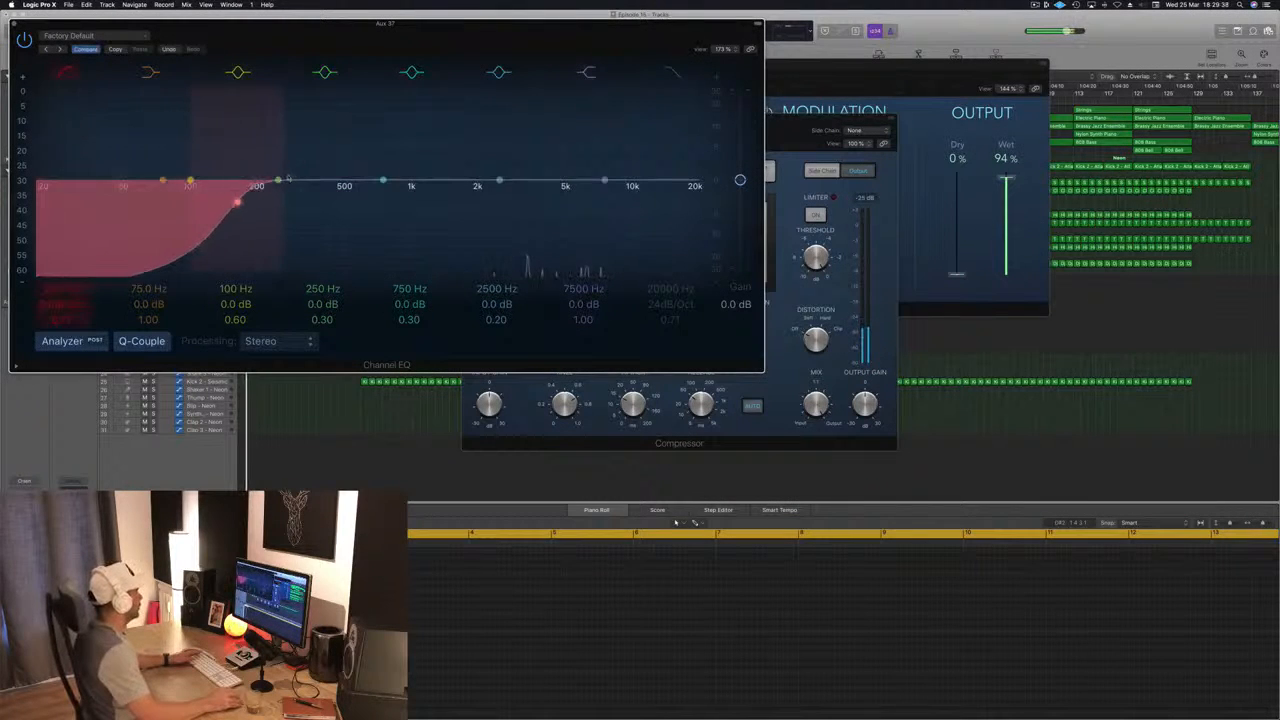
{"action": "left_click_drag", "start_coordinate": [604, 181], "coordinate": [613, 209]}
{"action": "left_click", "coordinate": [14, 23]}
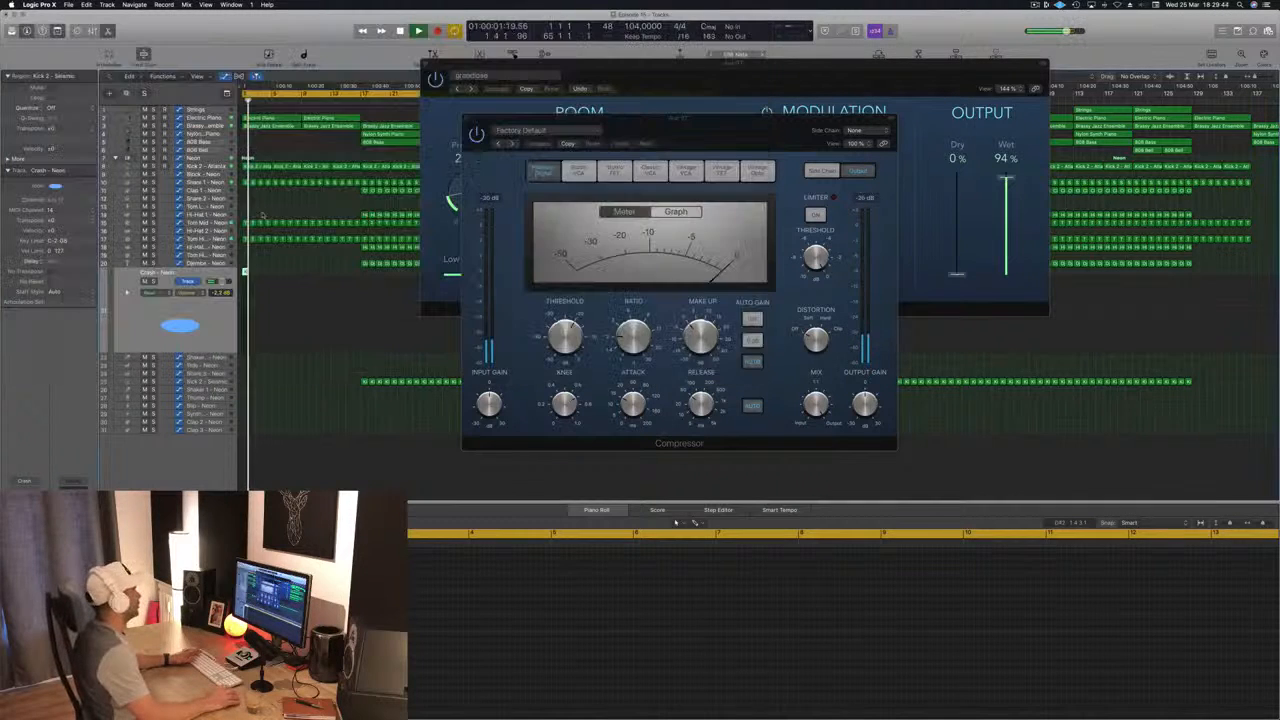
Step: Set the Compressor's side chain to Bus 10, the bus of both kick tracks, adjust its threshold and close the plug-in
{"action": "left_click_drag", "start_coordinate": [700, 133], "coordinate": [851, 125]}
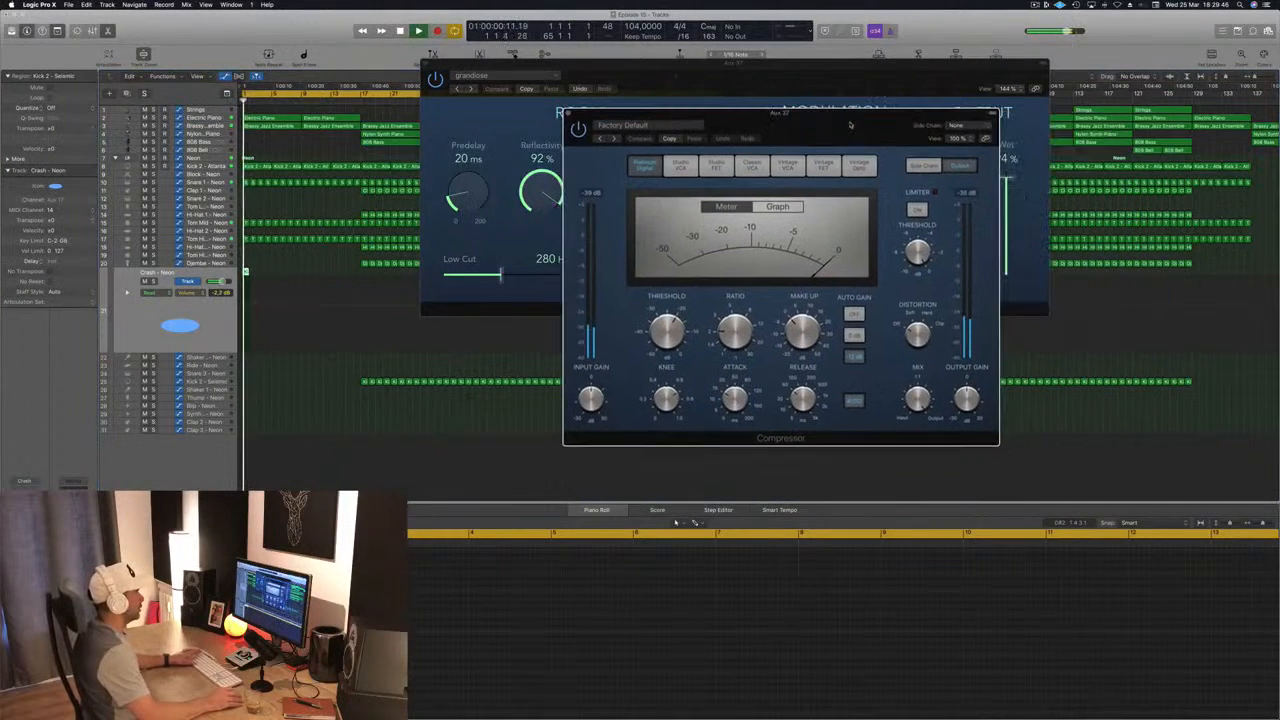
{"action": "left_click", "coordinate": [957, 127]}
{"action": "mouse_move", "coordinate": [955, 153]}
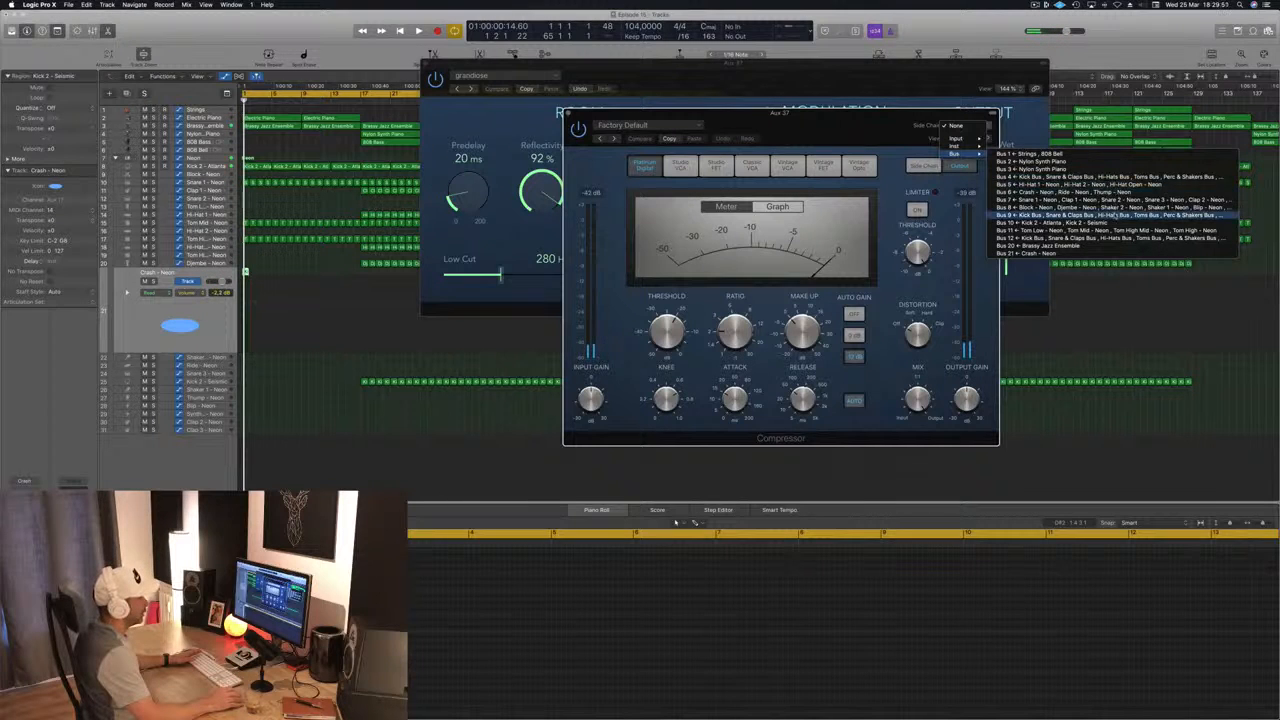
{"action": "left_click", "coordinate": [1050, 222]}
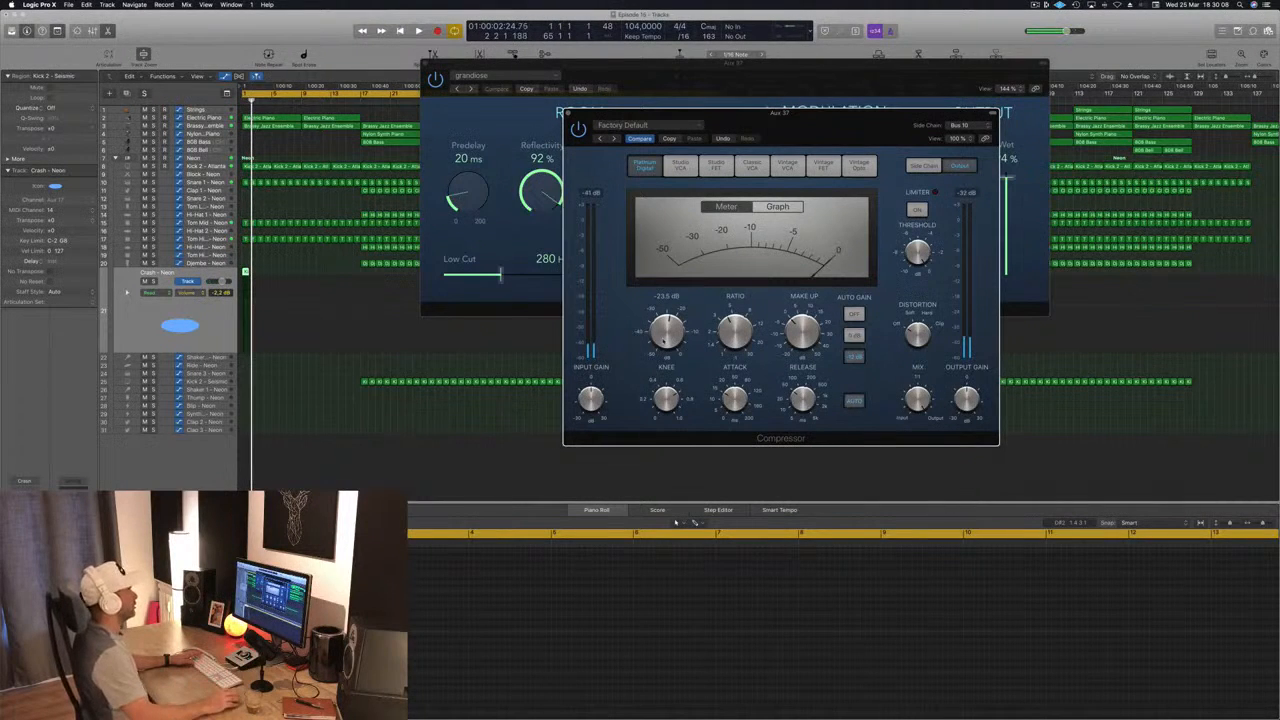
{"action": "left_click_drag", "start_coordinate": [794, 116], "coordinate": [742, 179]}
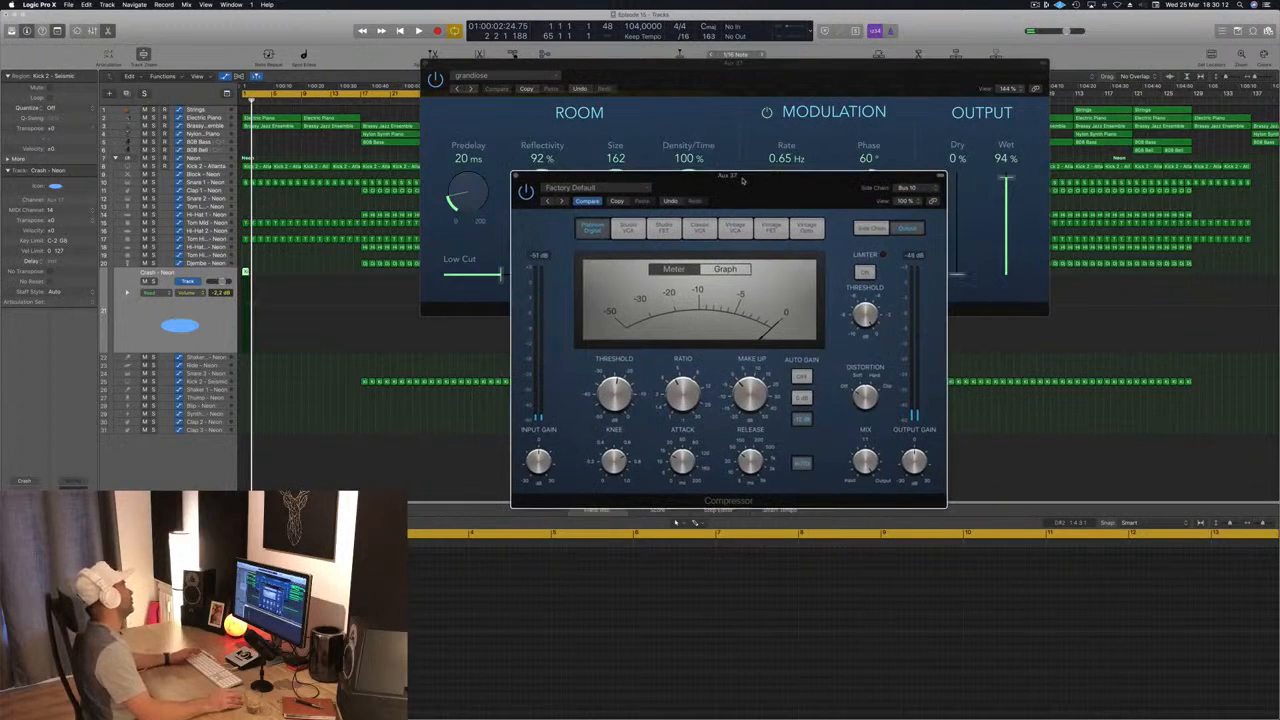
{"action": "left_click_drag", "start_coordinate": [534, 179], "coordinate": [522, 183]}
{"action": "left_click", "coordinate": [505, 180]}
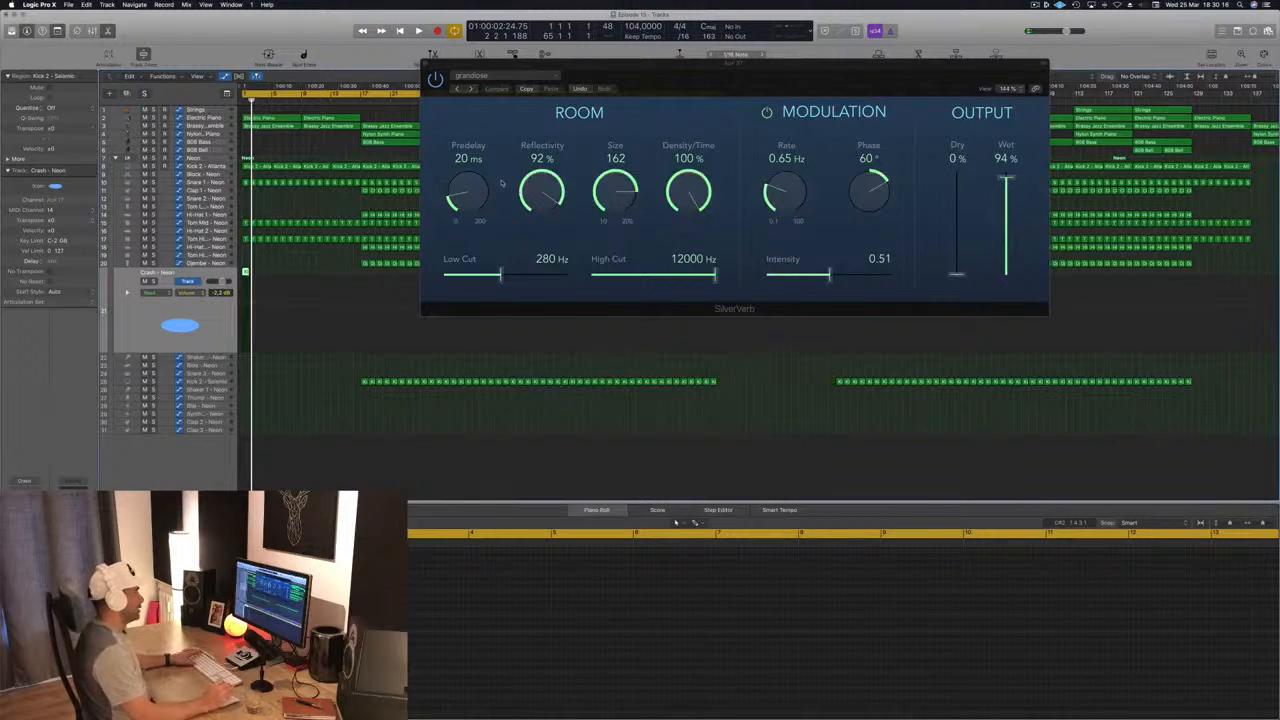
Step: Raise the SilverVerb's wet output to 100 % while the intro plays and close the plug-in
{"action": "key", "text": "space"}
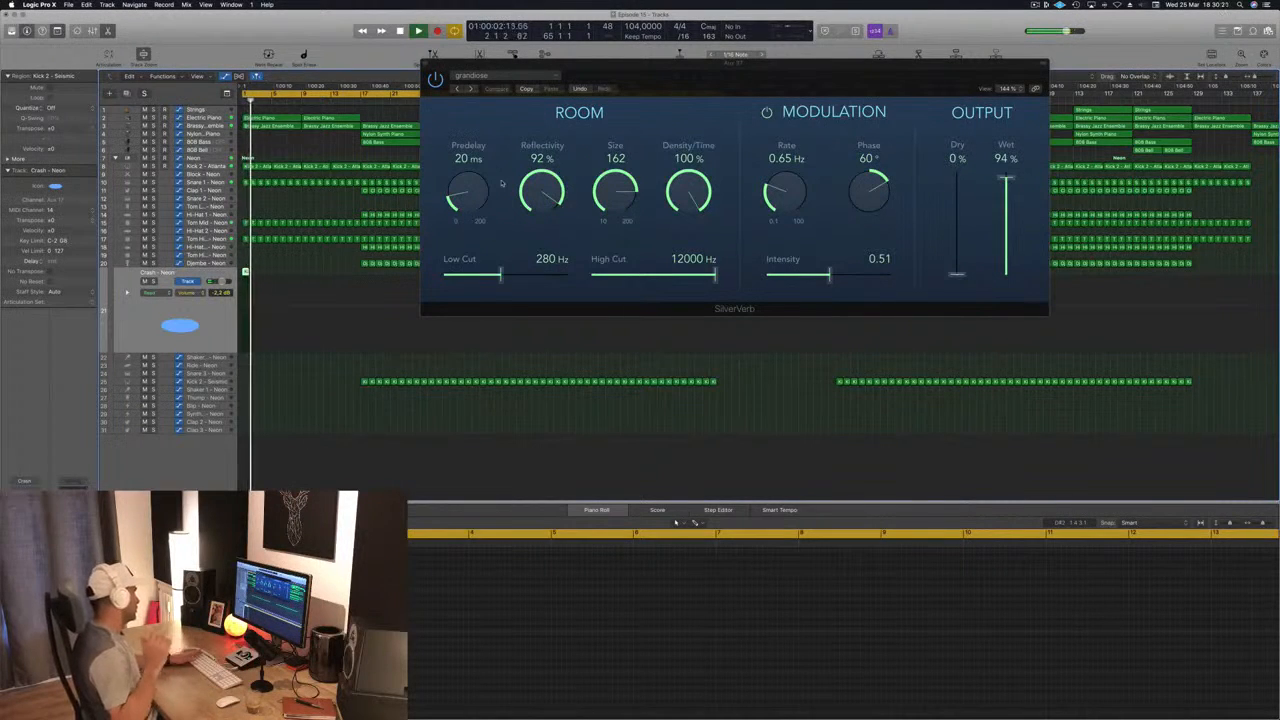
{"action": "left_click_drag", "start_coordinate": [818, 85], "coordinate": [801, 85]}
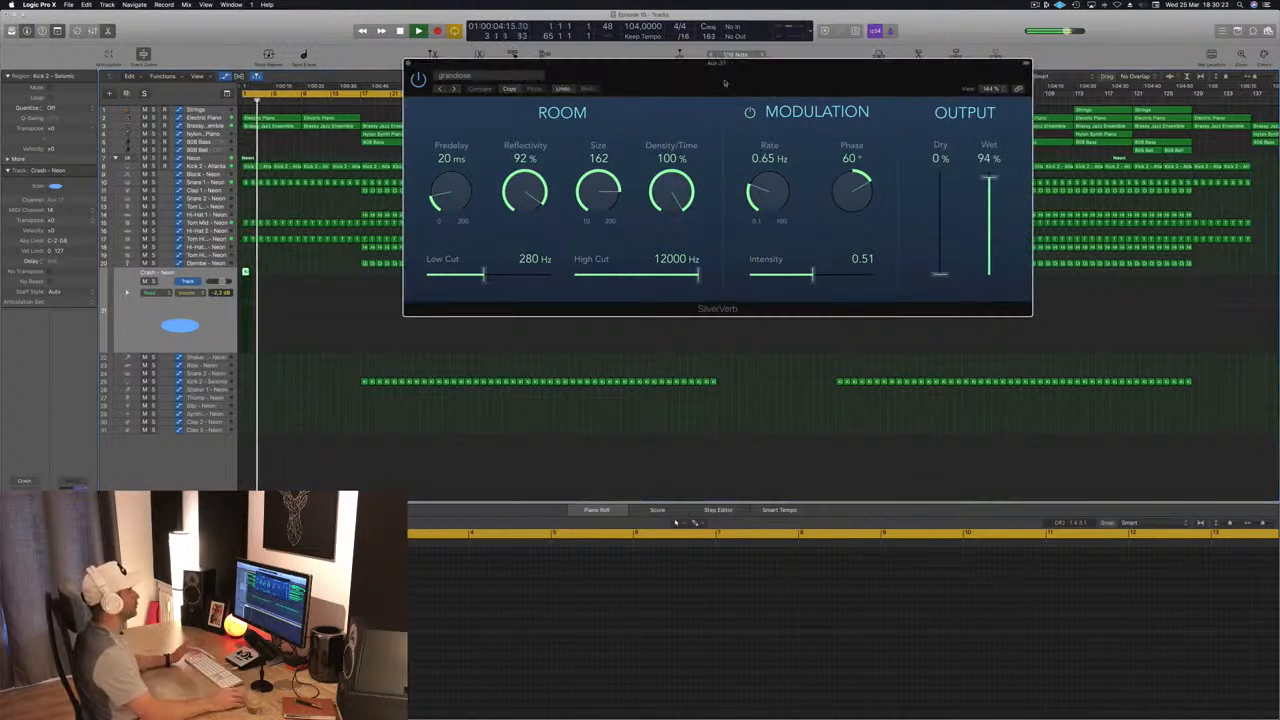
{"action": "left_click_drag", "start_coordinate": [989, 178], "coordinate": [989, 166]}
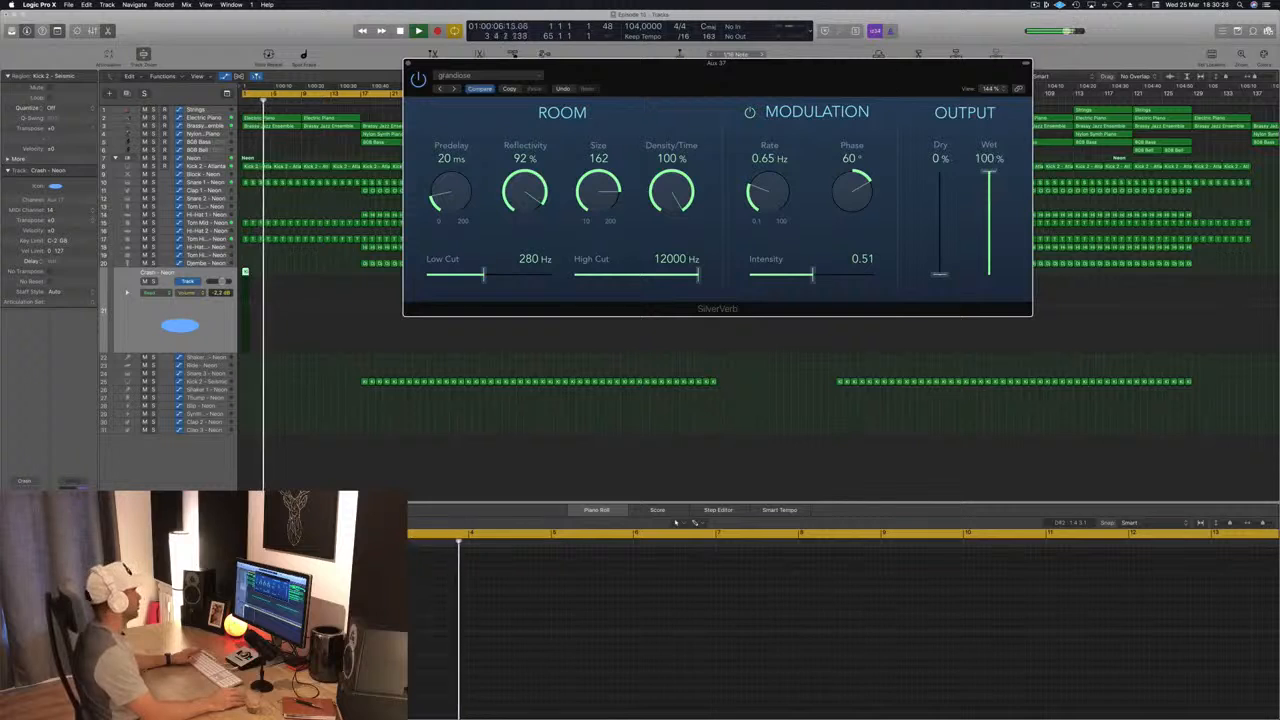
{"action": "left_click", "coordinate": [408, 63]}
{"action": "key", "text": "space"}
{"action": "key", "text": "space"}
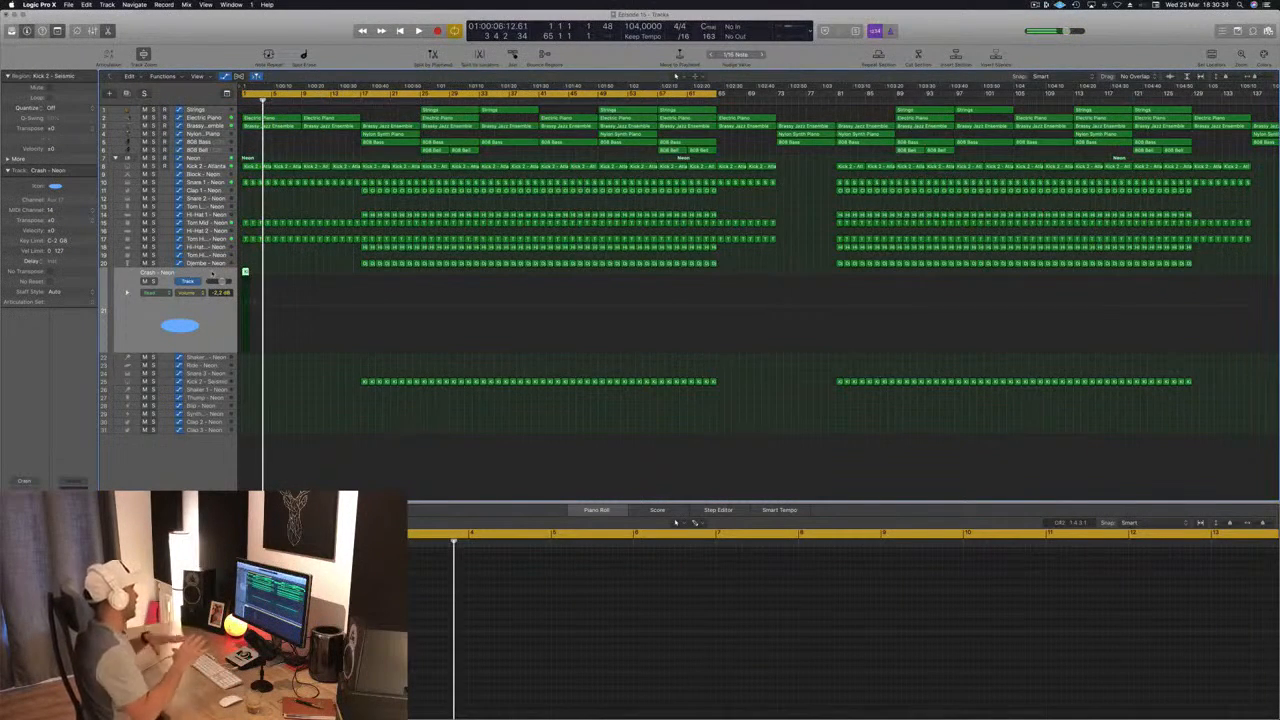
Step: Replay the intro from the song start and copy the first Djembe region onto the Shaker track below the Crash at bar 1
{"action": "key", "text": "Return"}
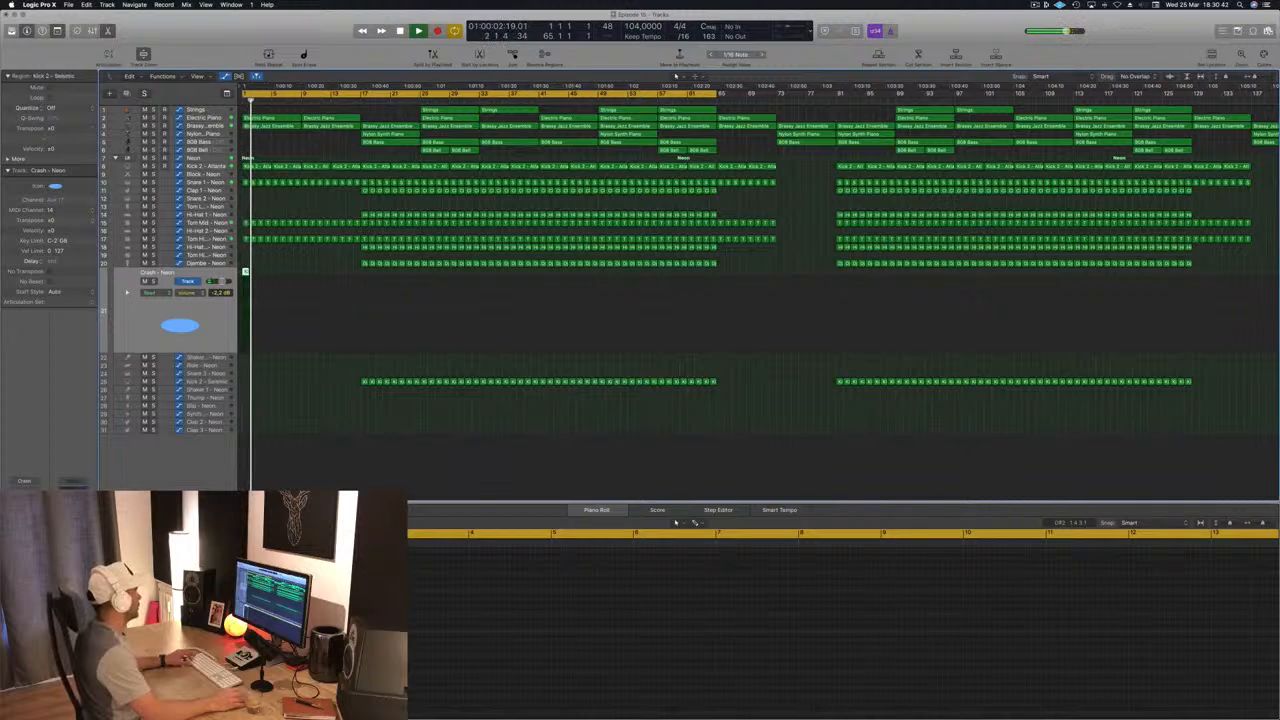
{"action": "left_click_drag", "start_coordinate": [364, 263], "coordinate": [245, 358]}
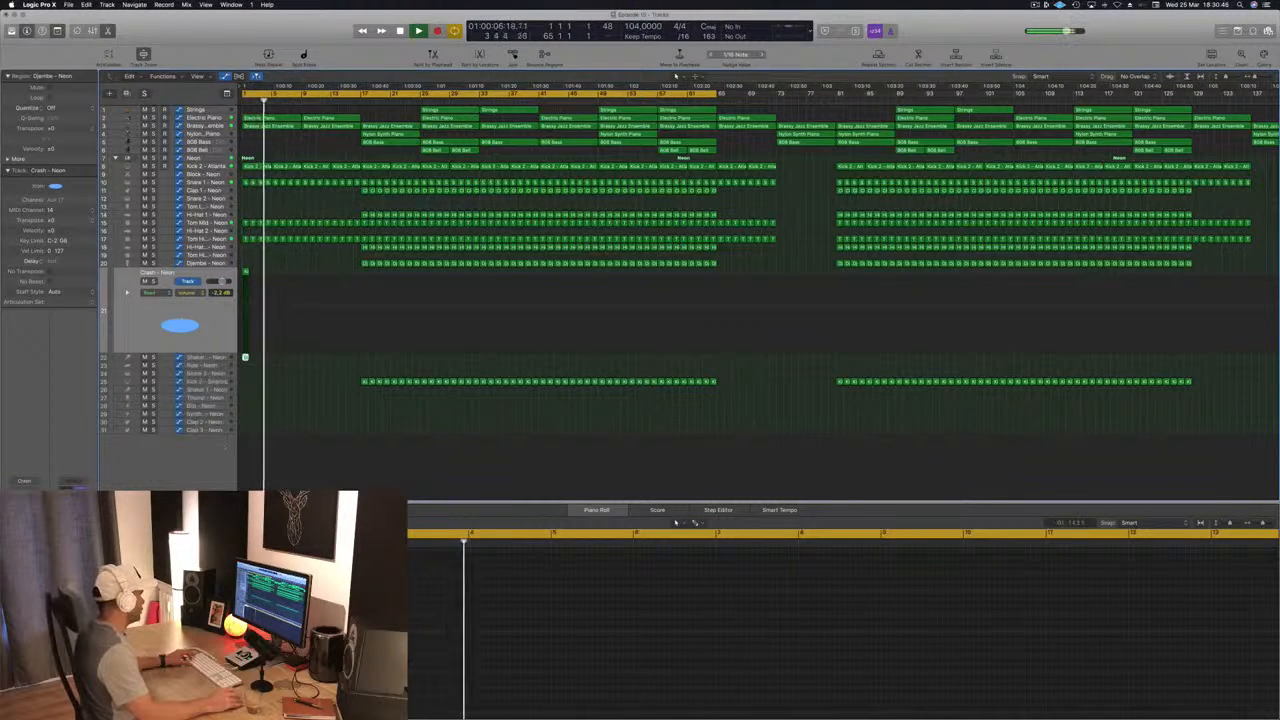
{"action": "left_click", "coordinate": [270, 620]}
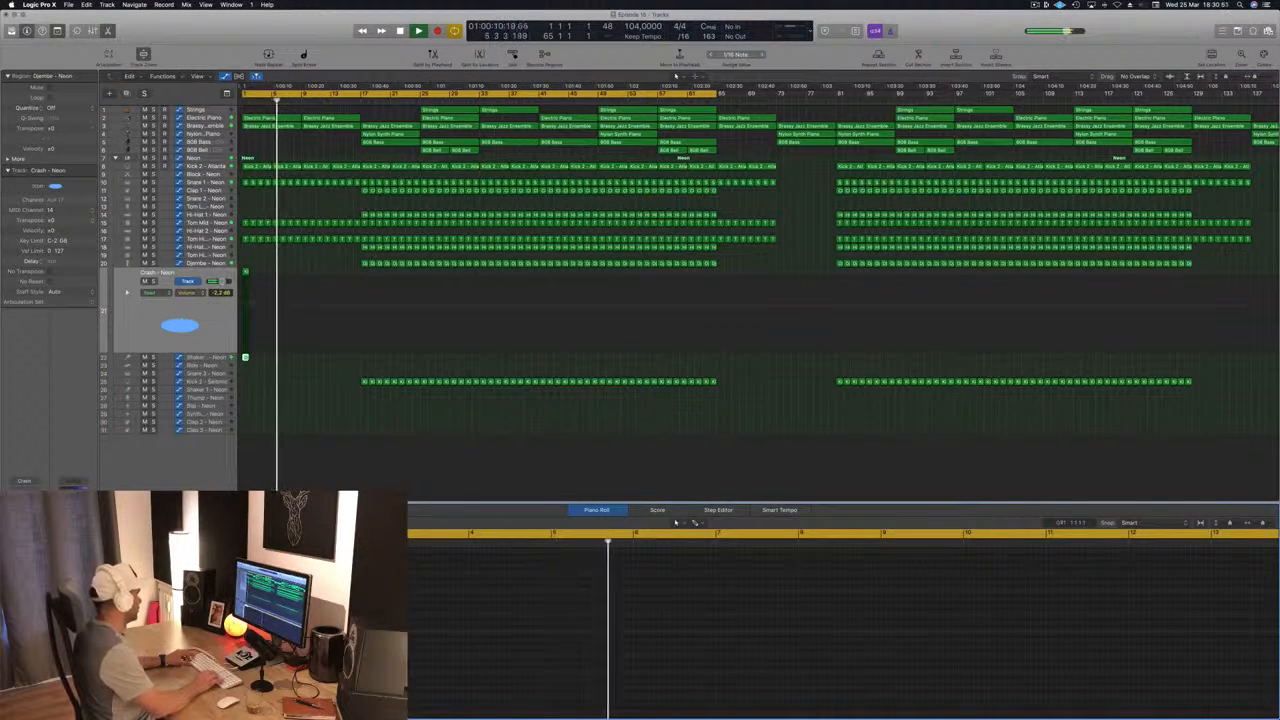
Step: Select the Shaker 2 track and duplicate its Djembe region from bar 1 so that copies fill the 16-bar intro
{"action": "key", "text": "Return"}
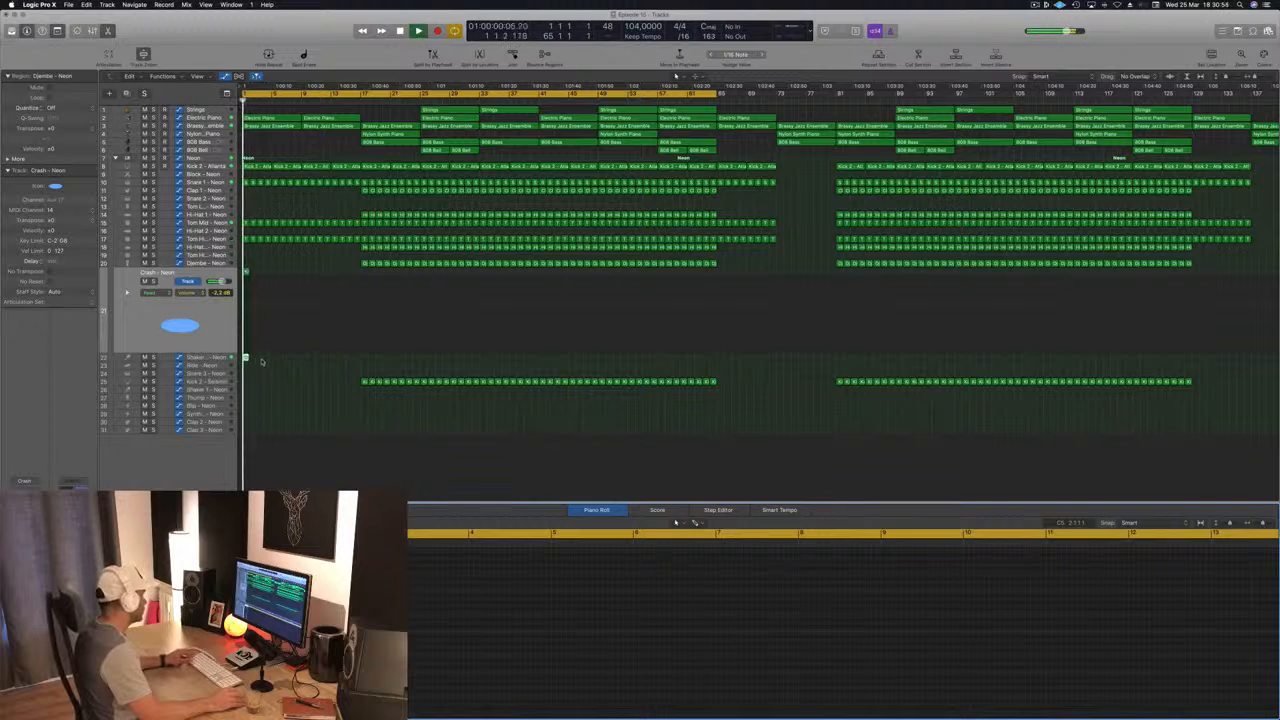
{"action": "left_click_drag", "start_coordinate": [245, 358], "coordinate": [247, 362]}
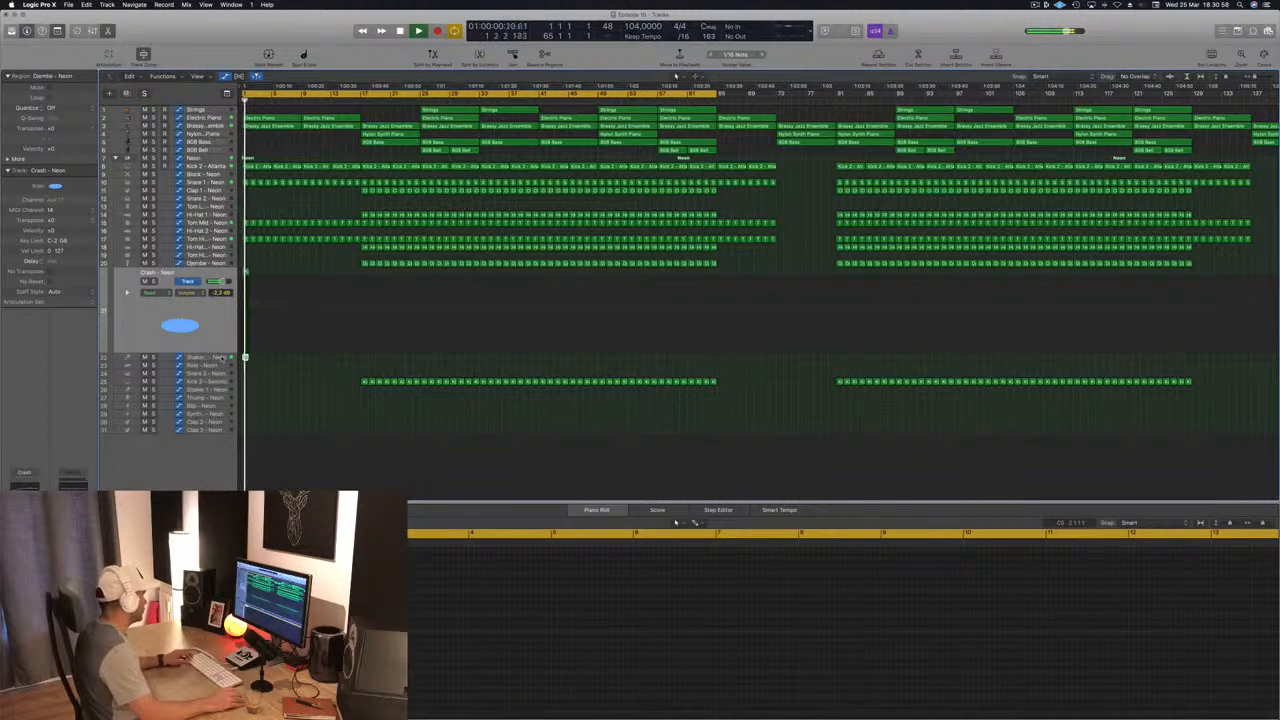
{"action": "left_click", "coordinate": [222, 357]}
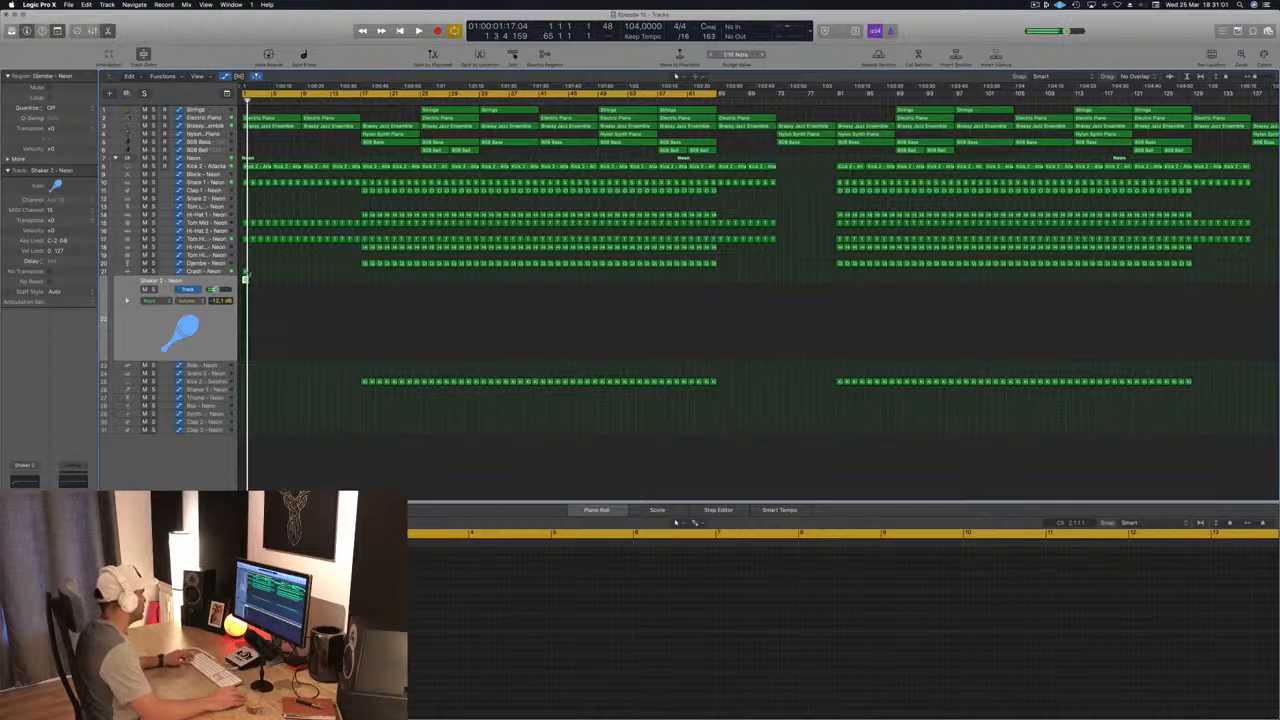
{"action": "key", "text": "super+Right"}
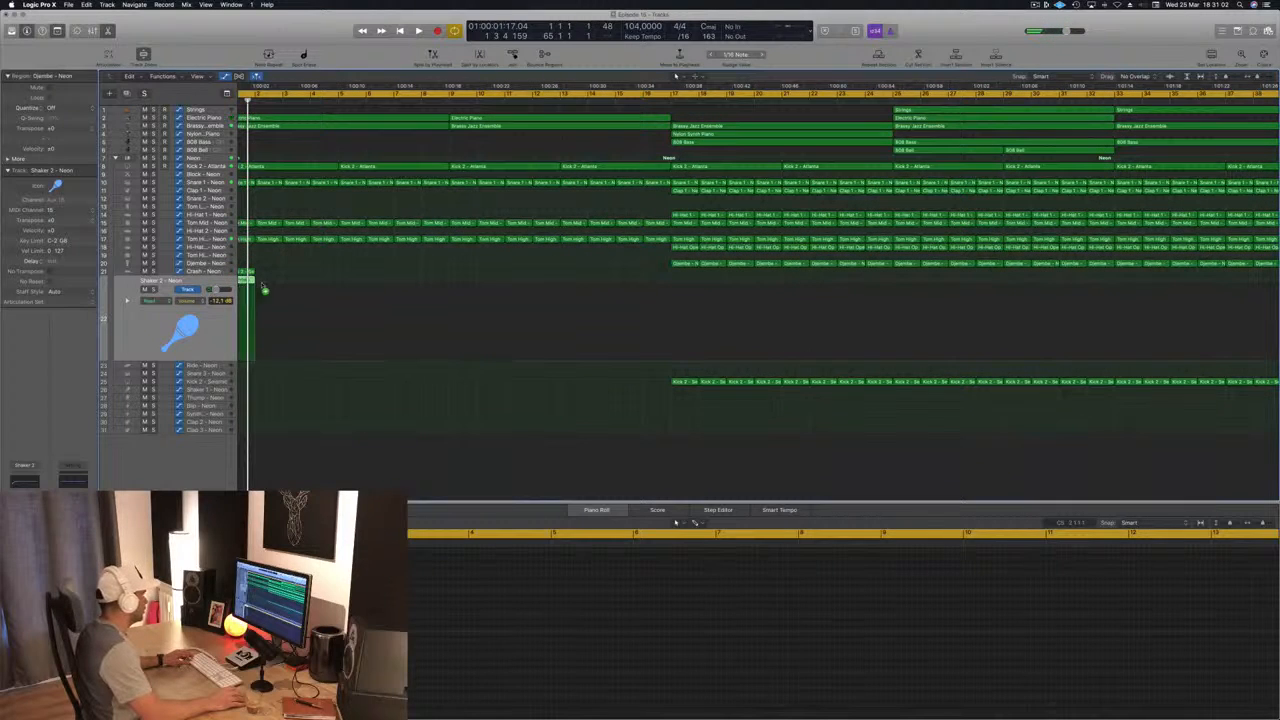
{"action": "key", "text": "super+Left"}
{"action": "scroll", "coordinate": [323, 280], "scroll_direction": "left", "scroll_amount": 1}
{"action": "left_click", "coordinate": [286, 287]}
{"action": "left_click_drag", "start_coordinate": [252, 283], "coordinate": [333, 293]}
{"action": "mouse_move", "coordinate": [422, 285]}
{"action": "left_mouse_down"}
{"action": "mouse_move", "coordinate": [247, 281]}
{"action": "mouse_move", "coordinate": [411, 289]}
{"action": "left_mouse_up"}
Step: Lower Shaker 2's volume to -17.2 dB during playback and raise both output mix sliders of its Stereo Delay to 100 %
{"action": "key", "text": "space"}
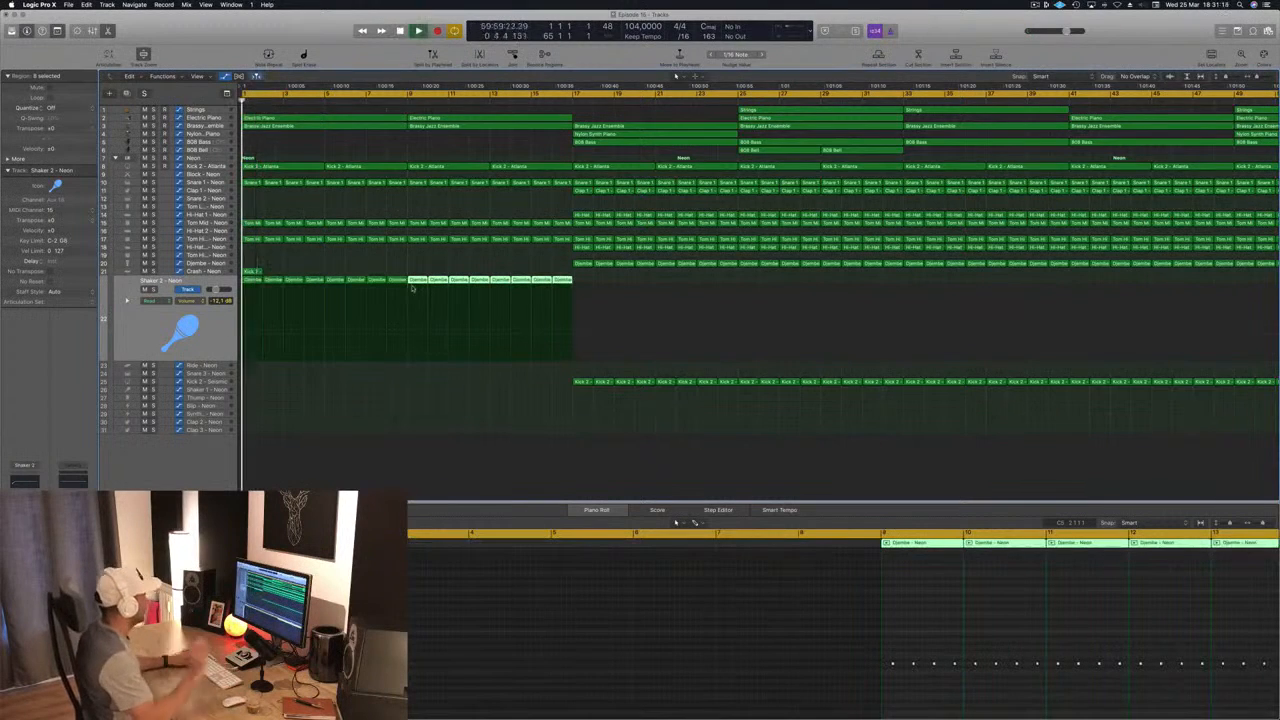
{"action": "left_click", "coordinate": [205, 324]}
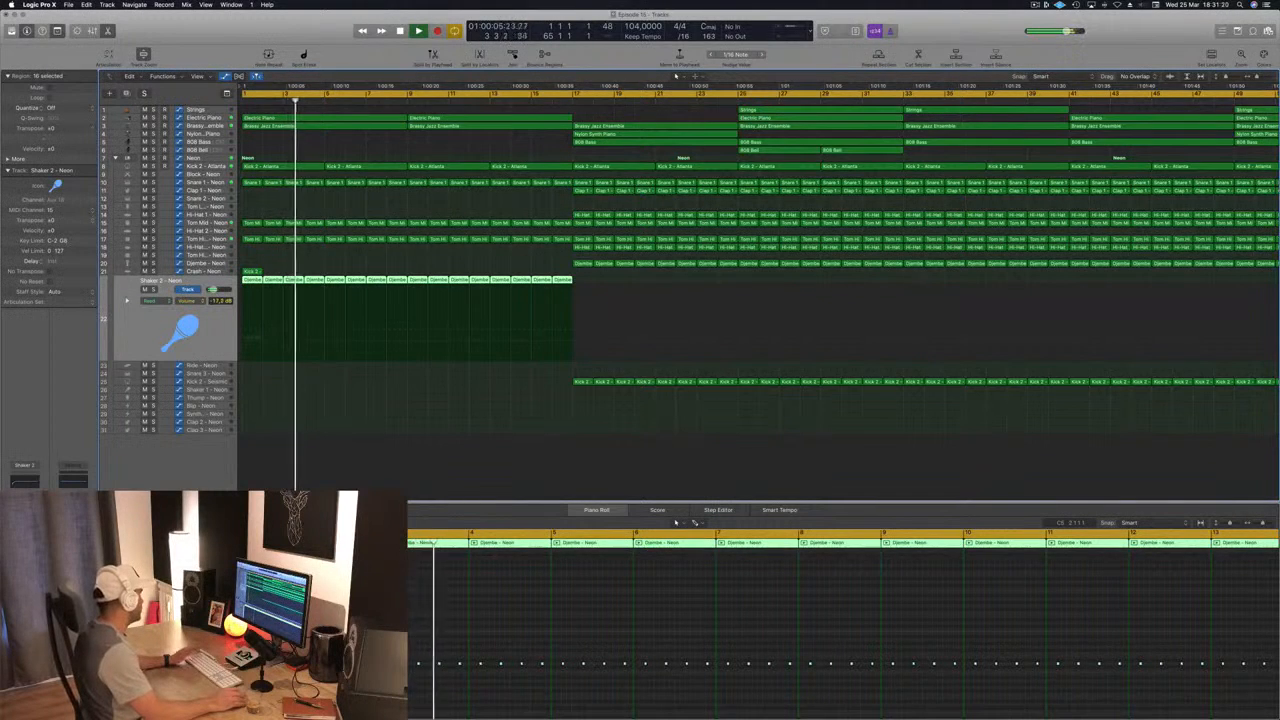
{"action": "key", "text": "v"}
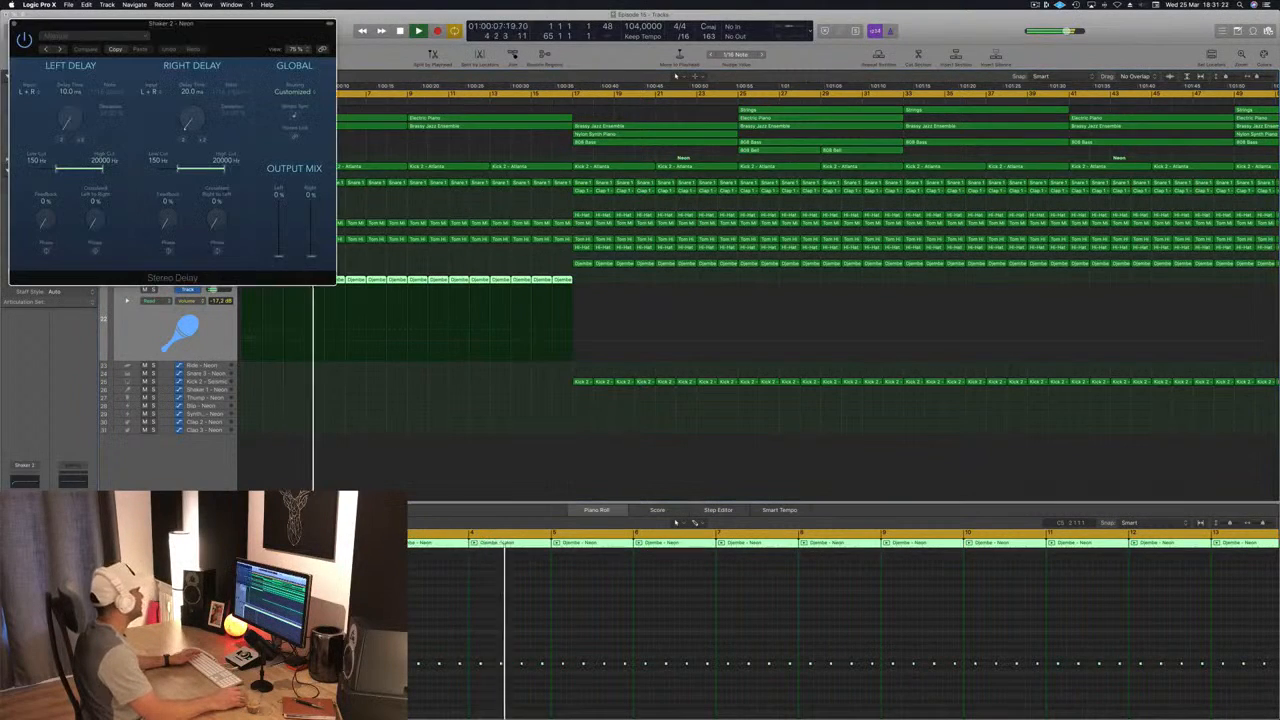
{"action": "left_click_drag", "start_coordinate": [85, 24], "coordinate": [262, 50]}
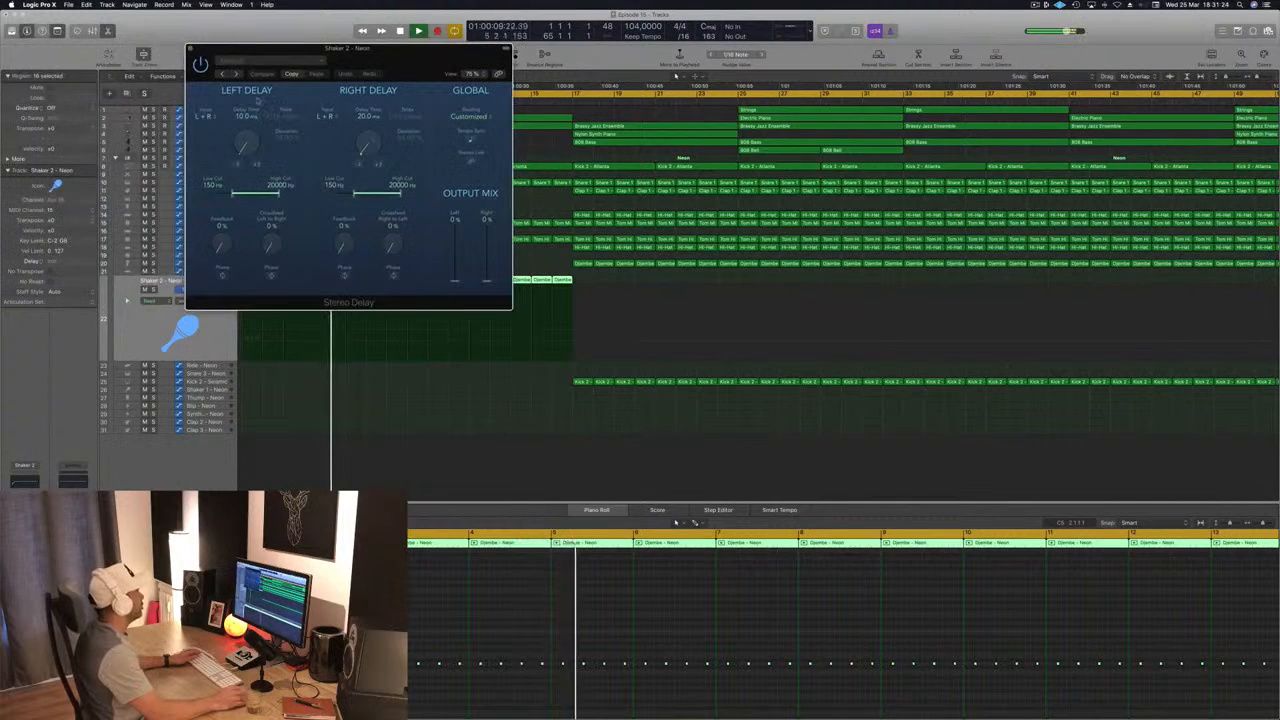
{"action": "left_click_drag", "start_coordinate": [456, 280], "coordinate": [464, 232]}
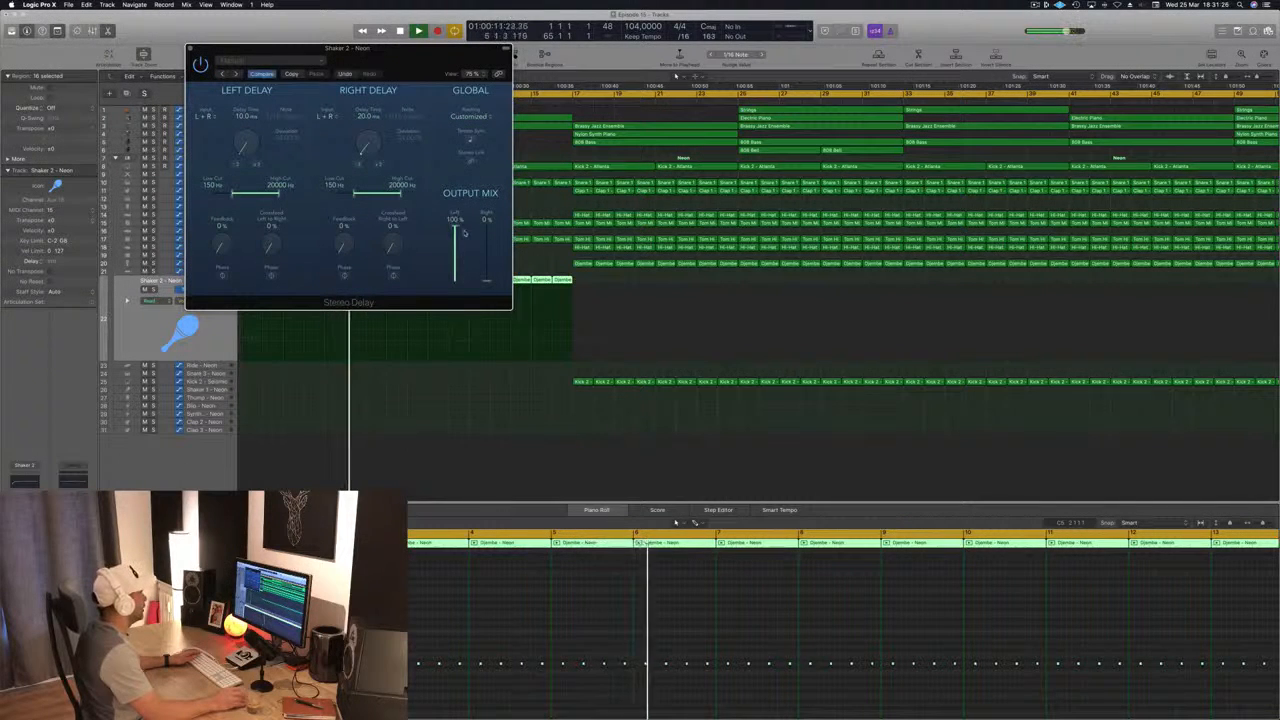
{"action": "left_click_drag", "start_coordinate": [487, 280], "coordinate": [488, 227]}
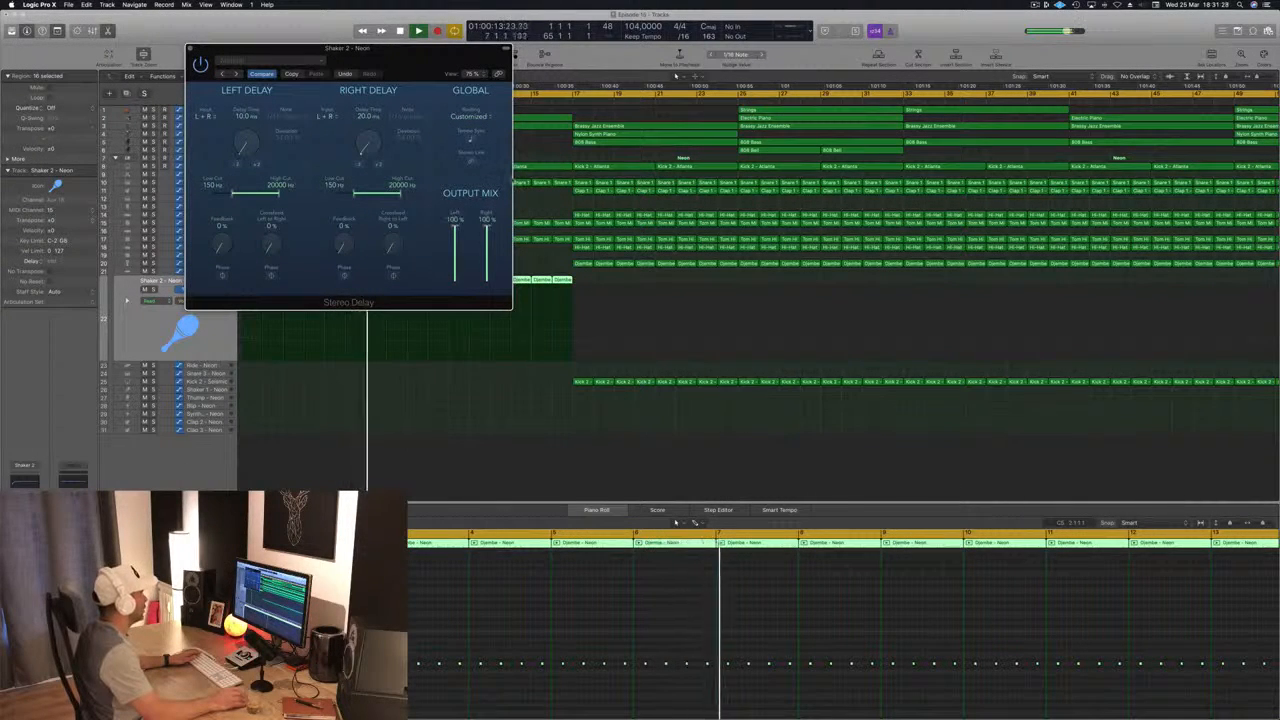
Step: Set the Stereo Delay's left delay time to 5 ms and right delay time to 15 ms, then close the plug-in
{"action": "left_click_drag", "start_coordinate": [423, 76], "coordinate": [561, 91]}
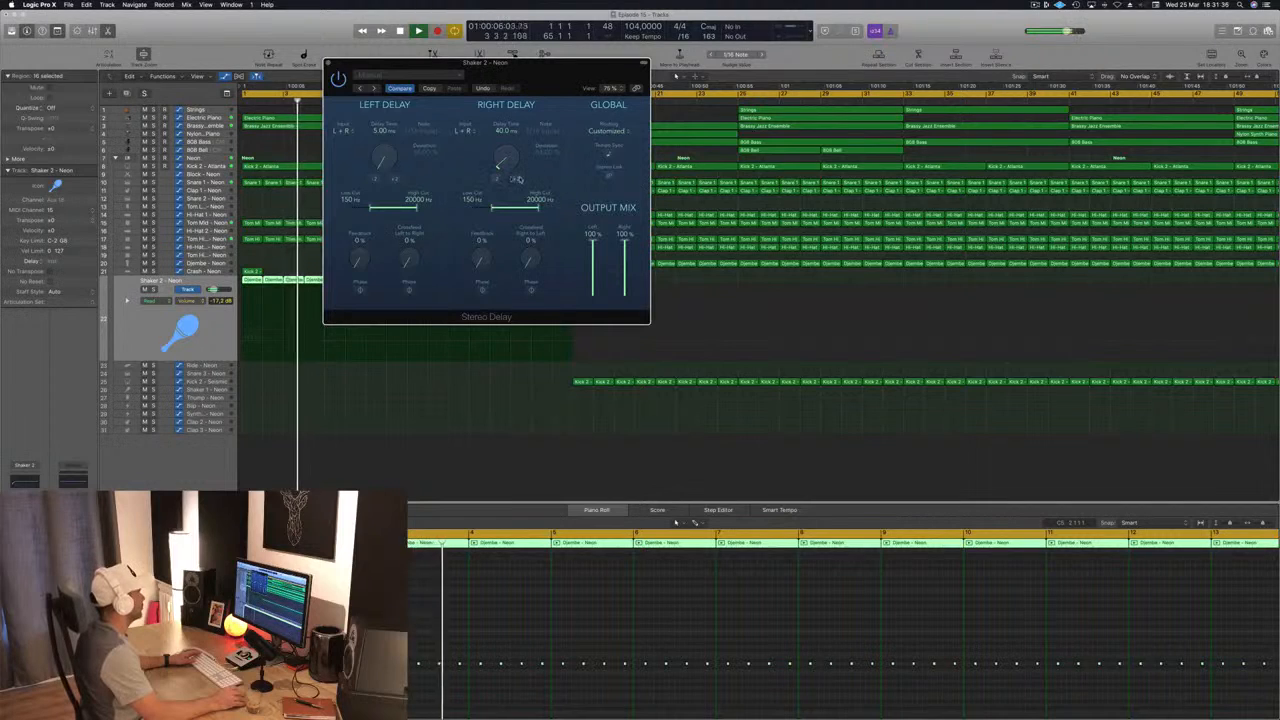
{"action": "left_click_drag", "start_coordinate": [507, 163], "coordinate": [514, 181]}
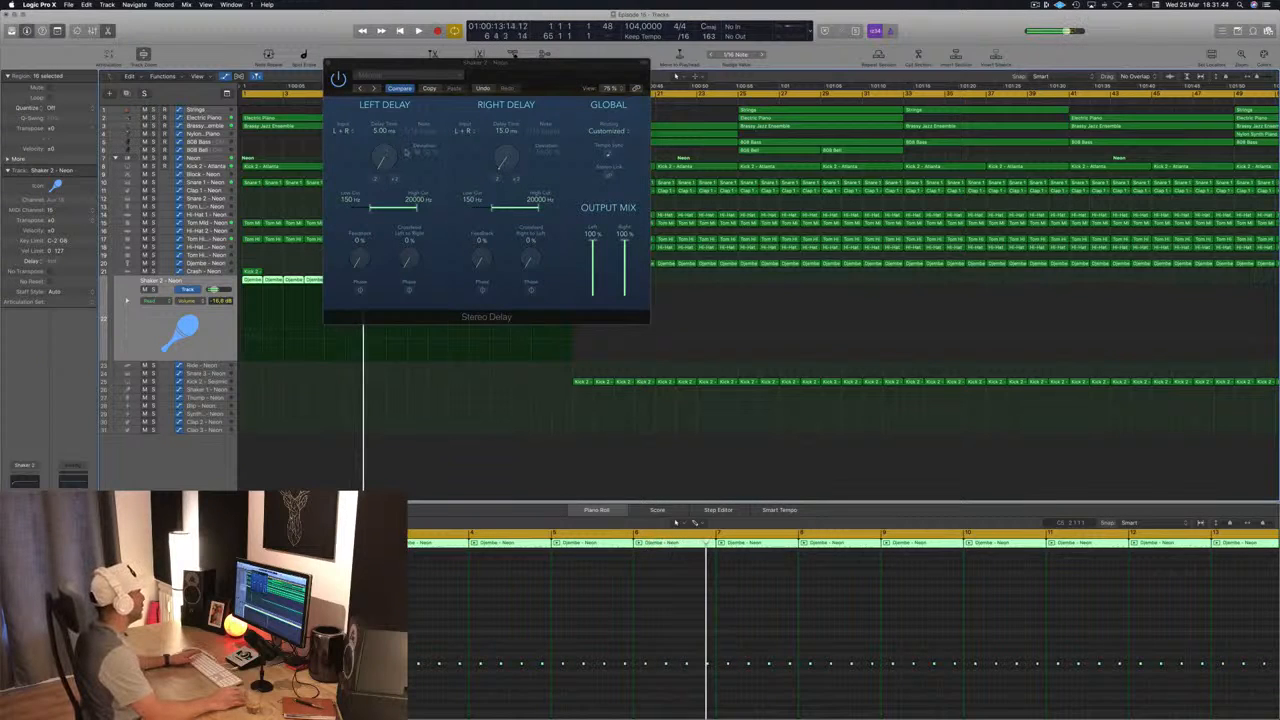
{"action": "key", "text": "space"}
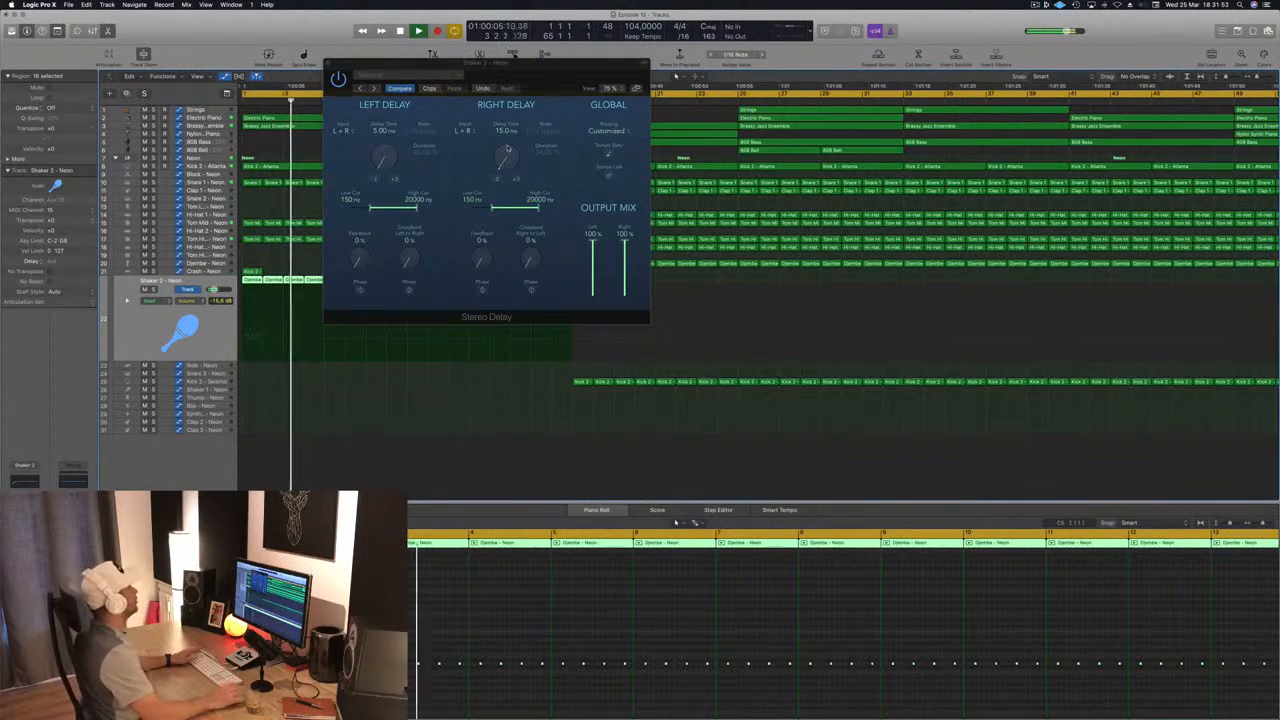
{"action": "left_click", "coordinate": [328, 62]}
Step: Replay the intro from the song start and lower Shaker 2's volume to -20.5 dB
{"action": "key", "text": "Return"}
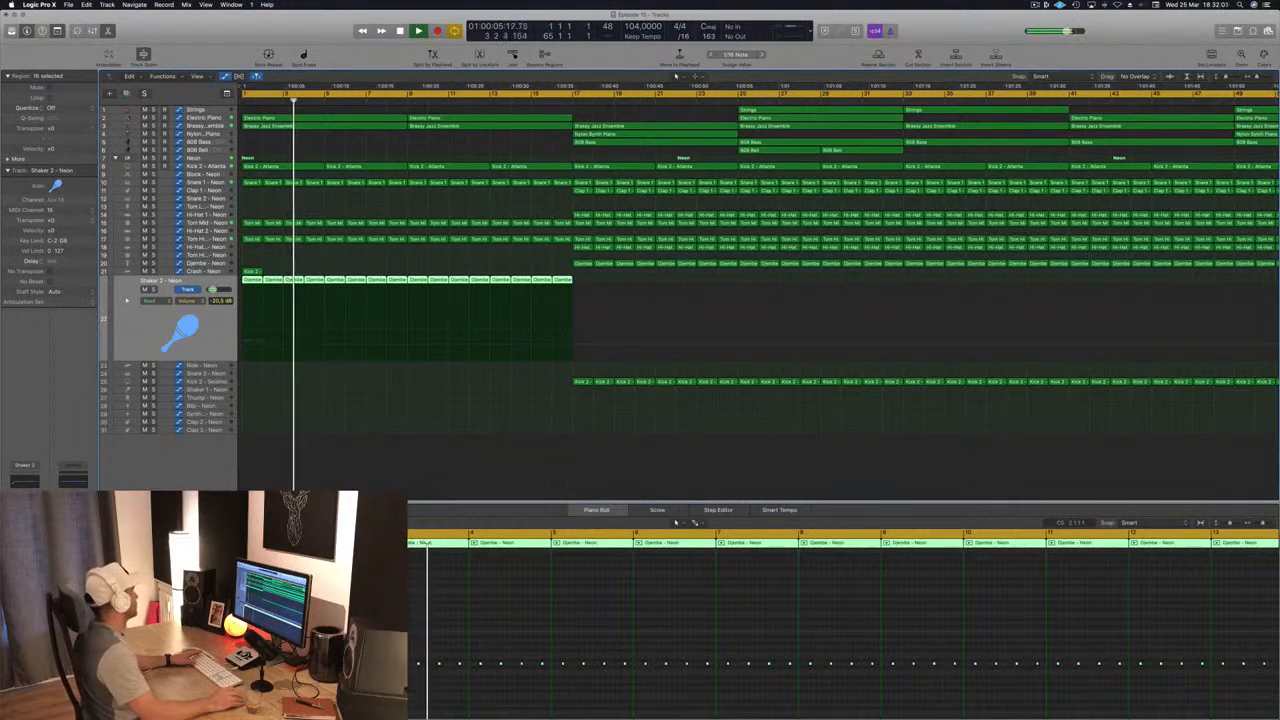
{"action": "key", "text": "Return"}
{"action": "key", "text": "Return"}
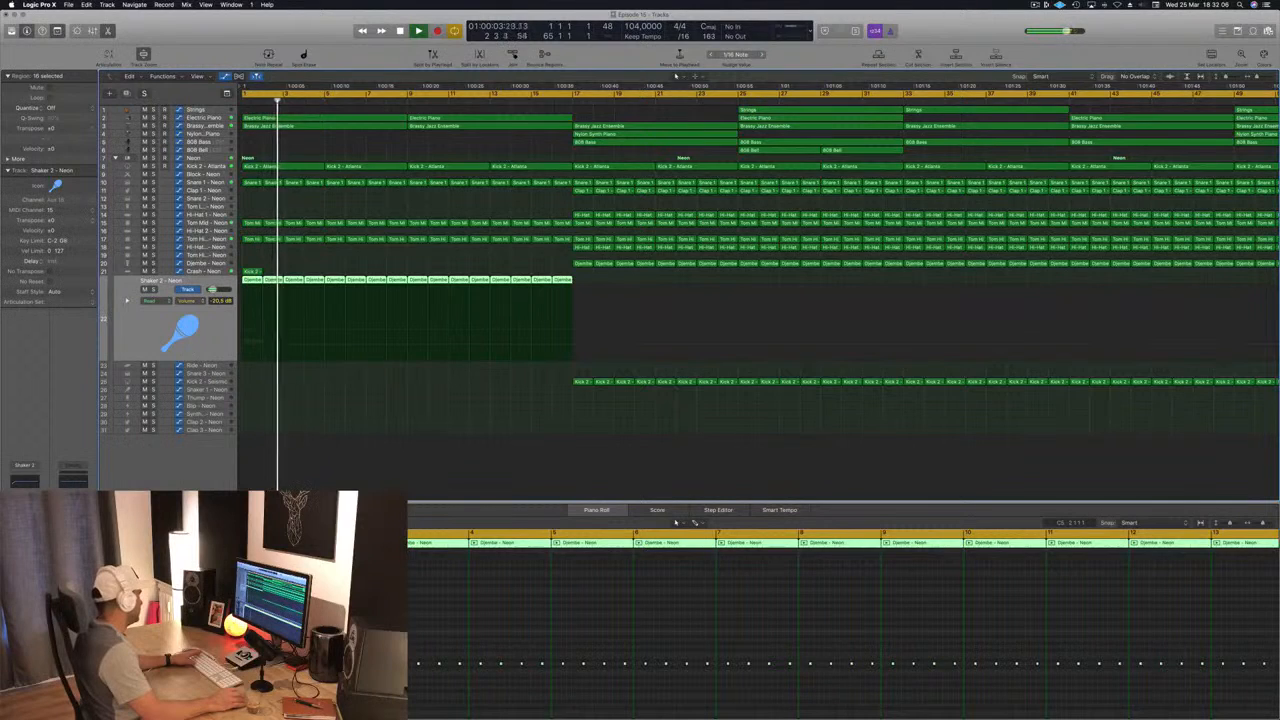
Step: Set Shaker 2's Echo to a 1/16 note, 100 % dry, 35 % wet and color 0
{"action": "key", "text": "v"}
{"action": "left_click_drag", "start_coordinate": [92, 15], "coordinate": [465, 125]}
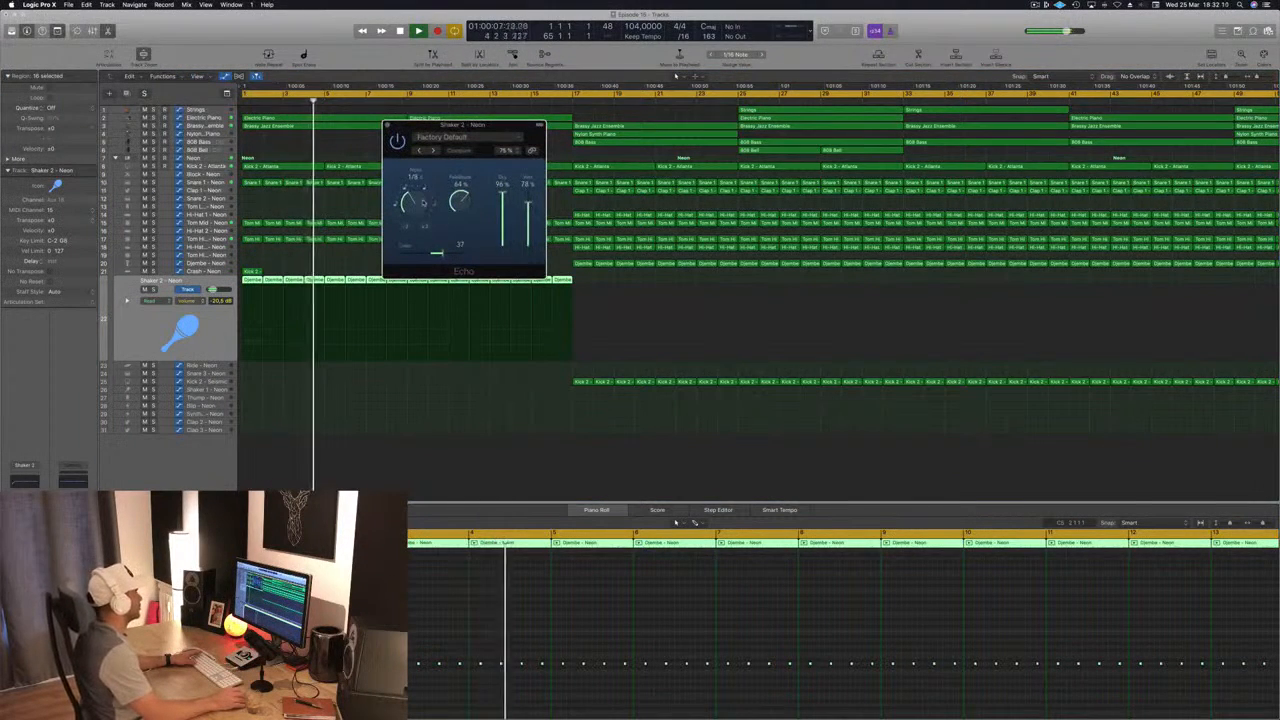
{"action": "left_click_drag", "start_coordinate": [423, 203], "coordinate": [418, 233]}
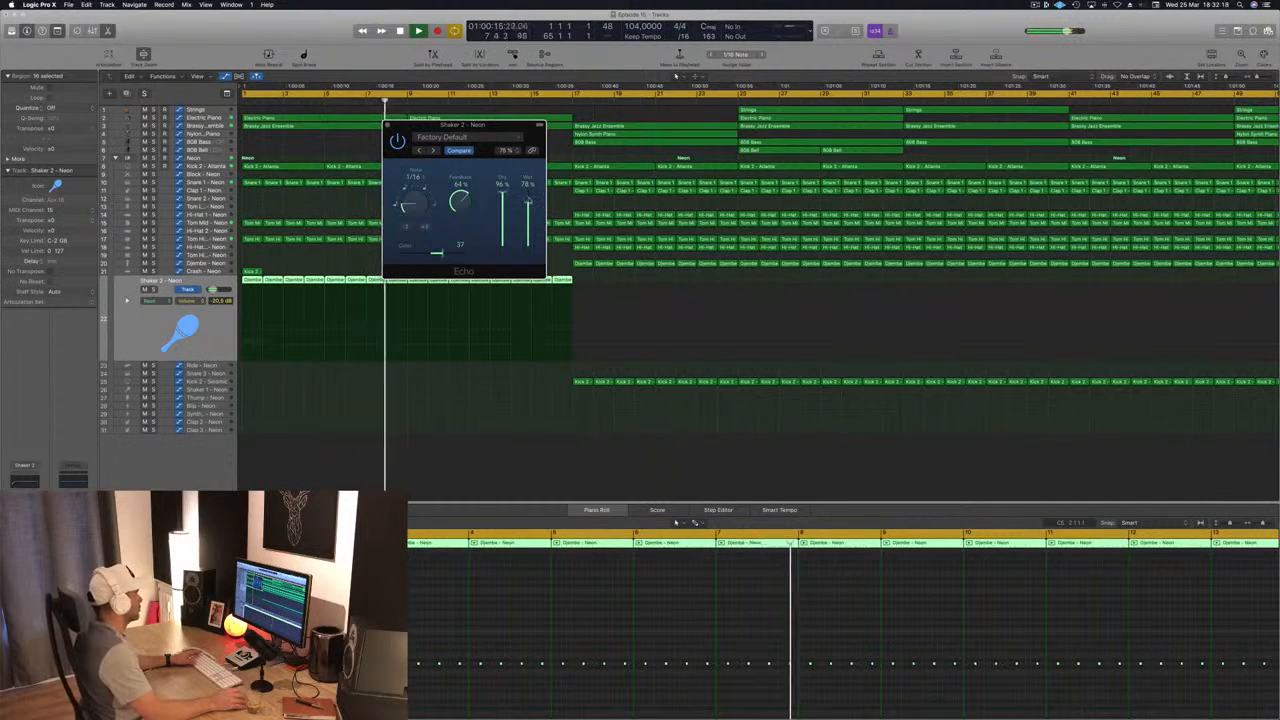
{"action": "left_click_drag", "start_coordinate": [535, 170], "coordinate": [538, 224]}
{"action": "mouse_move", "coordinate": [441, 254]}
{"action": "left_mouse_down"}
{"action": "mouse_move", "coordinate": [463, 254]}
{"action": "mouse_move", "coordinate": [430, 254]}
{"action": "left_mouse_up"}
Step: Replay the intro, trim the Echo's wet level to 34 %, lower Shaker 2 to -25.0 dB and close the plug-in
{"action": "key", "text": "Return"}
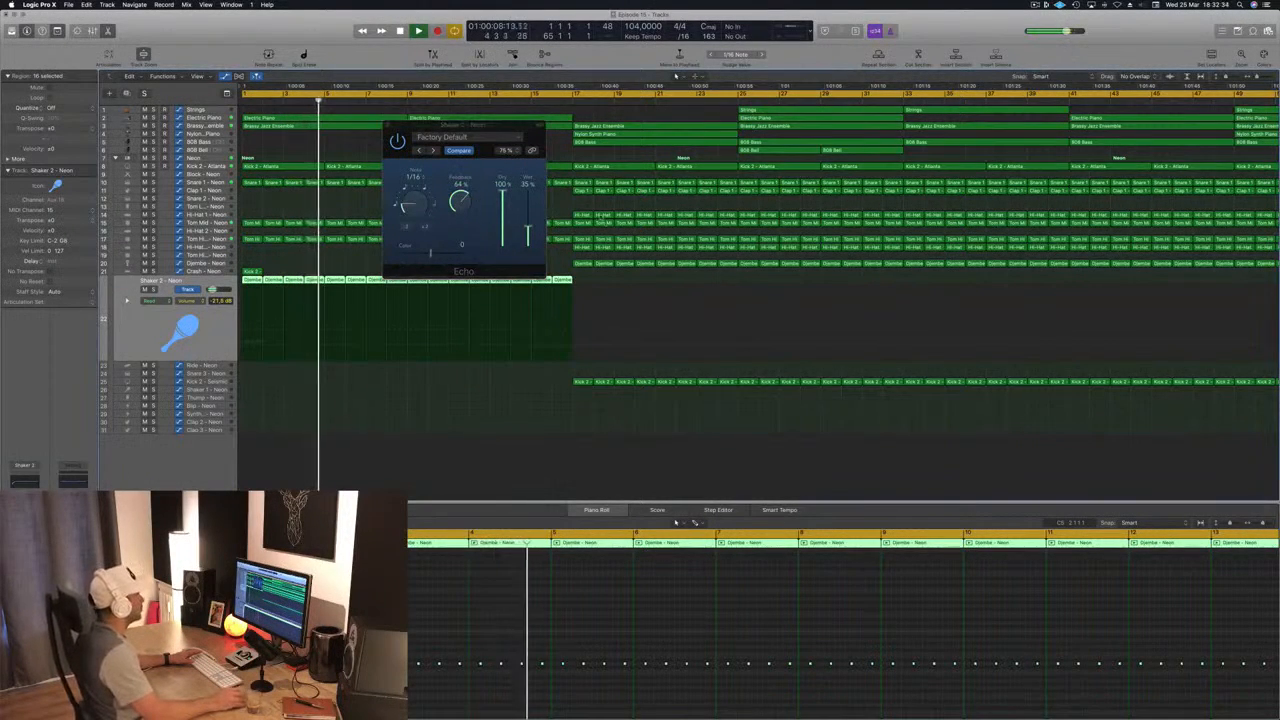
{"action": "key", "text": "Return"}
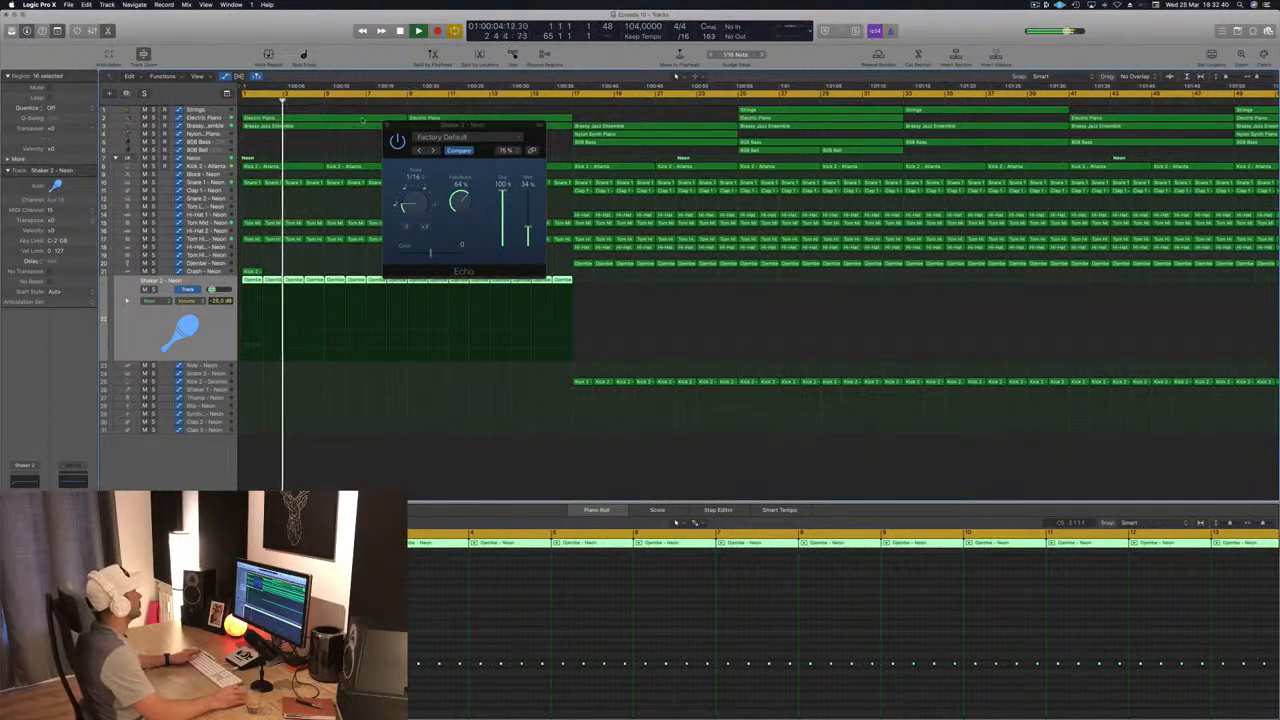
{"action": "left_click", "coordinate": [387, 126]}
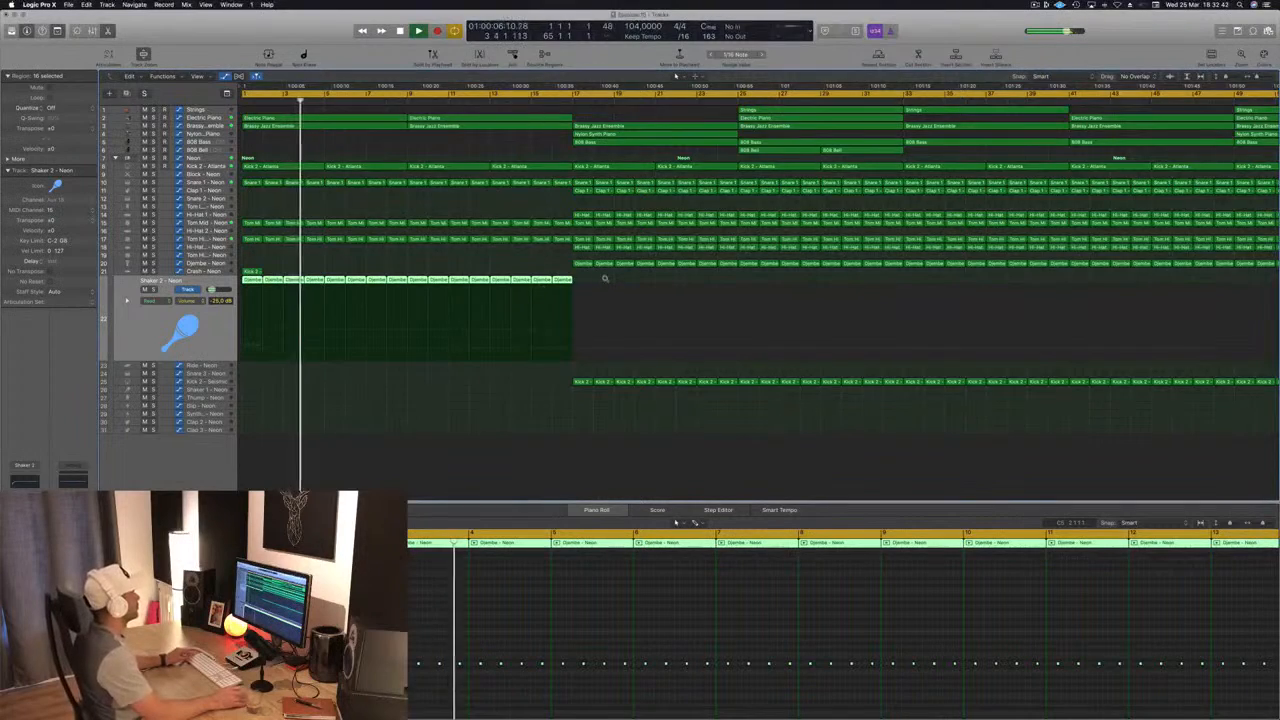
Step: Stop playback, copy the Djembe region at bar 17 onto the Blip track at bar 5 and replay the intro
{"action": "key", "text": "super+Left"}
{"action": "key", "text": "super+Left"}
{"action": "key", "text": "super+Left"}
{"action": "key", "text": "super+Left"}
{"action": "key", "text": "super+Left"}
{"action": "key", "text": "super+Right"}
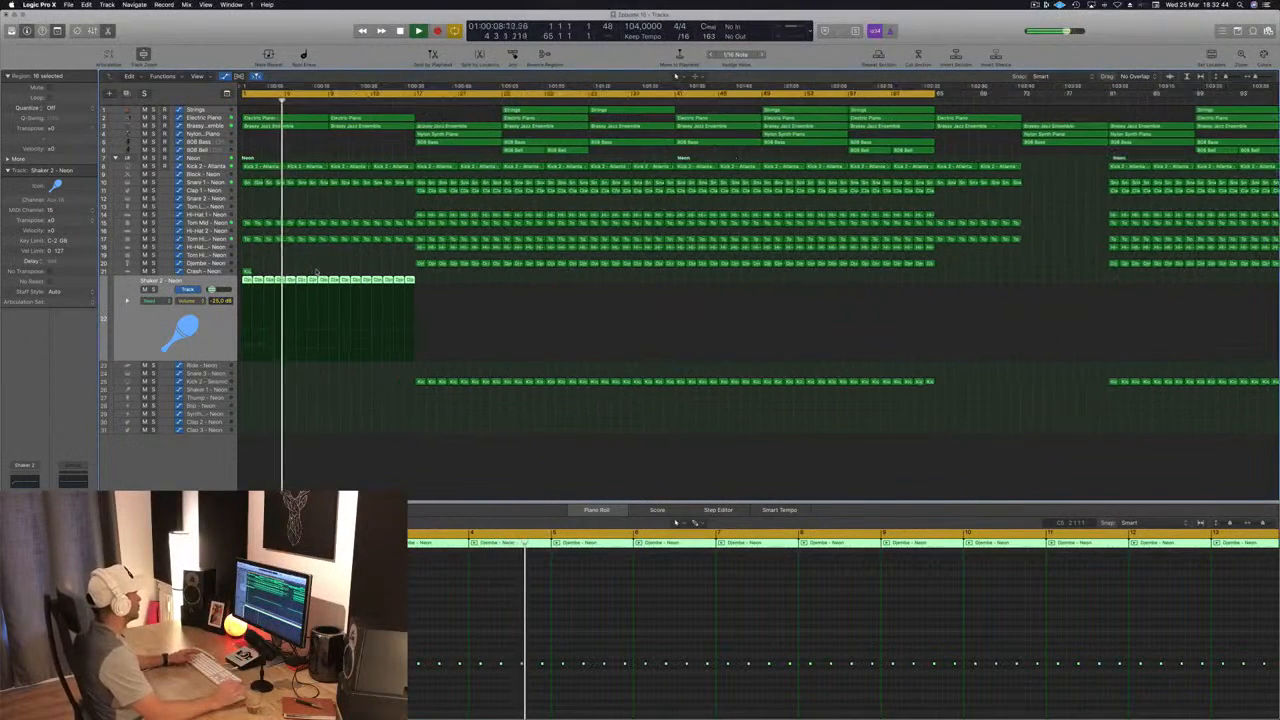
{"action": "key", "text": "space"}
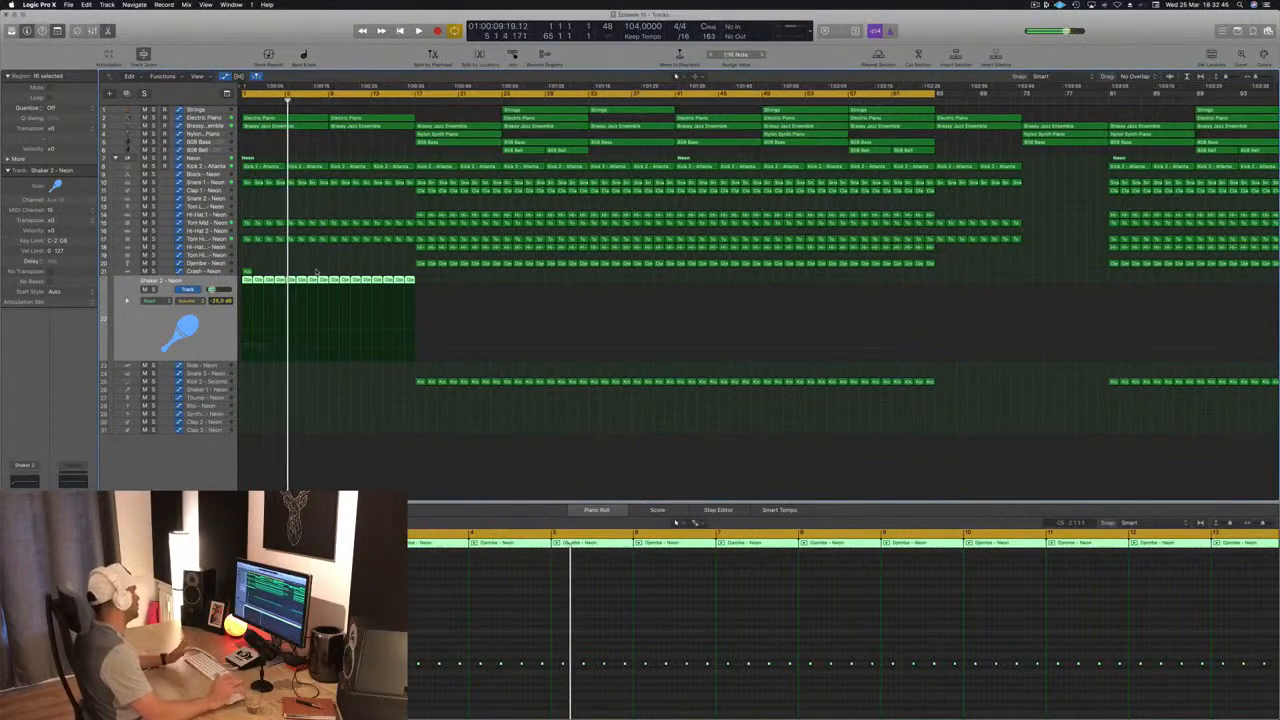
{"action": "left_click", "coordinate": [420, 264]}
{"action": "left_click_drag", "start_coordinate": [420, 264], "coordinate": [290, 405]}
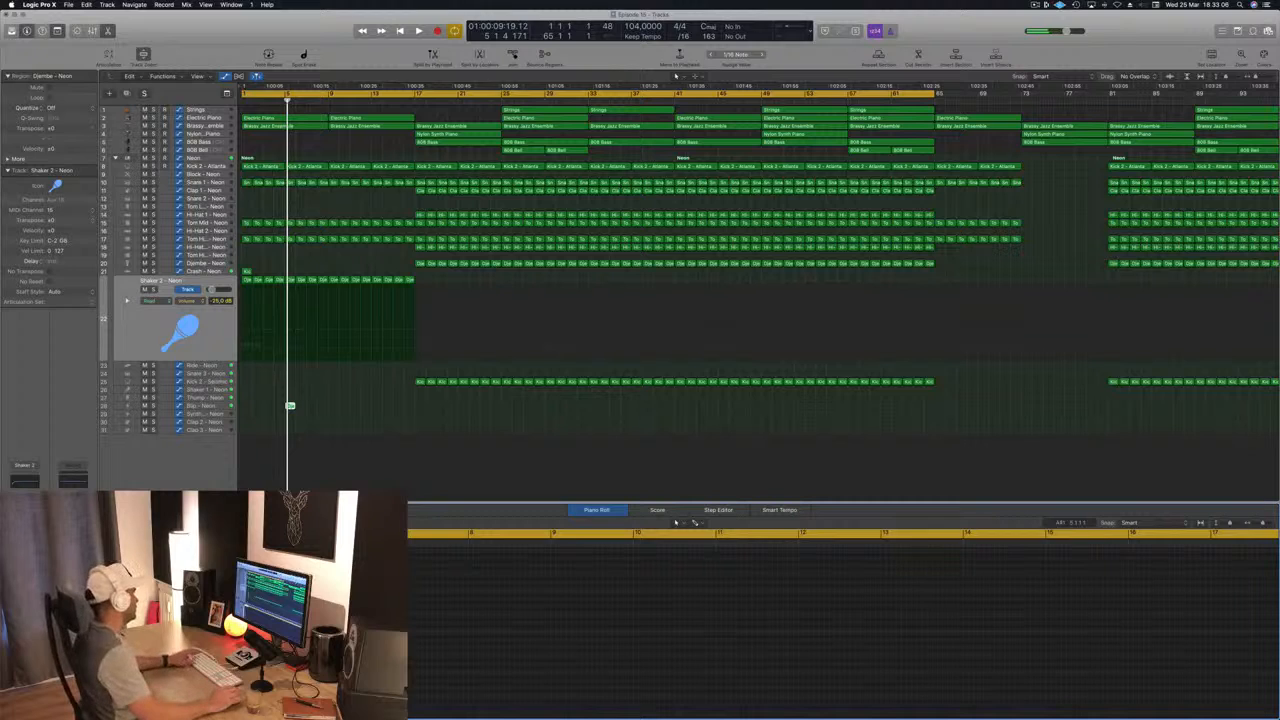
{"action": "key", "text": "Return"}
{"action": "key", "text": "space"}
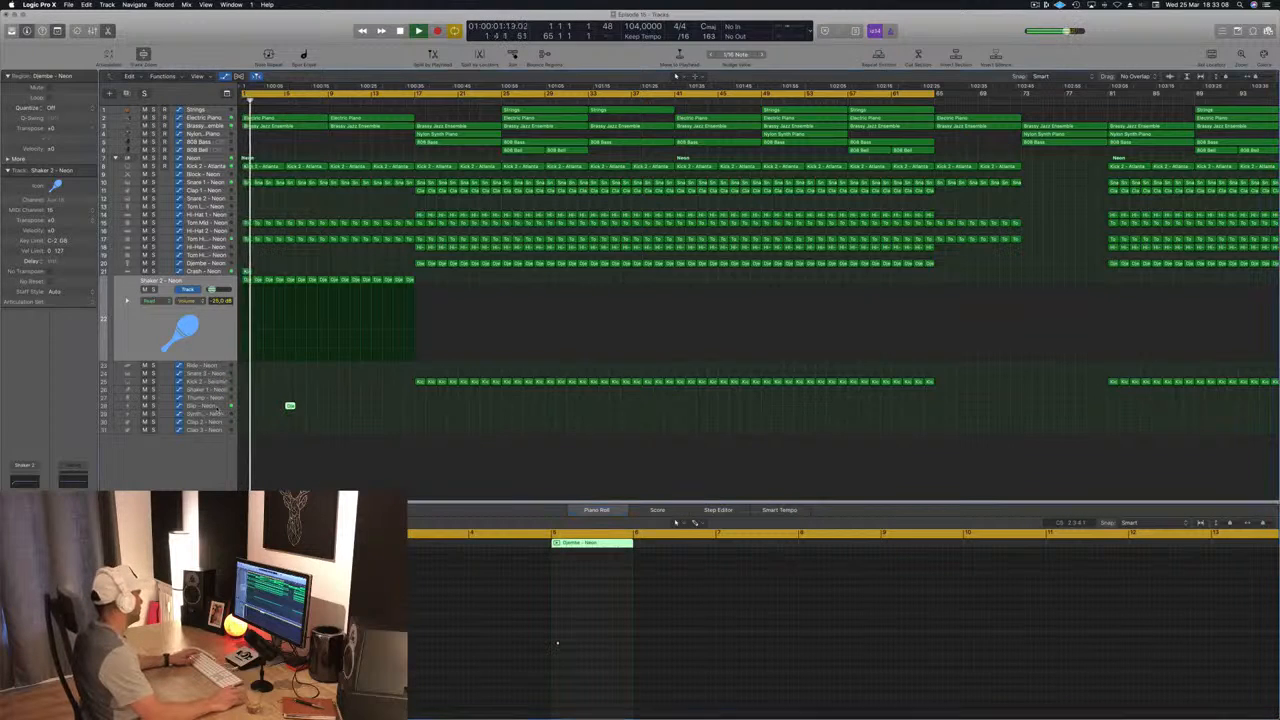
Step: Select the Blip track and load the "1/16 Simple Pan" preset from the Simple category in its Delay Designer
{"action": "left_click", "coordinate": [214, 407]}
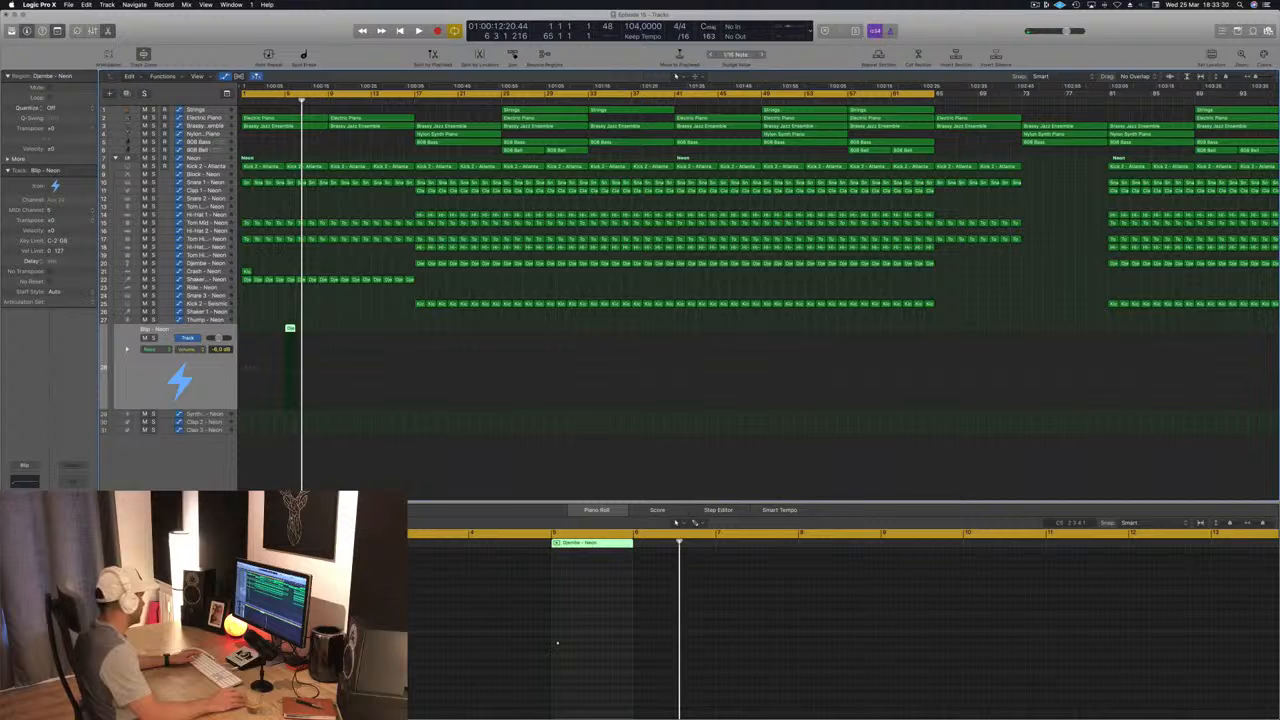
{"action": "key", "text": "v"}
{"action": "left_click_drag", "start_coordinate": [206, 44], "coordinate": [634, 142]}
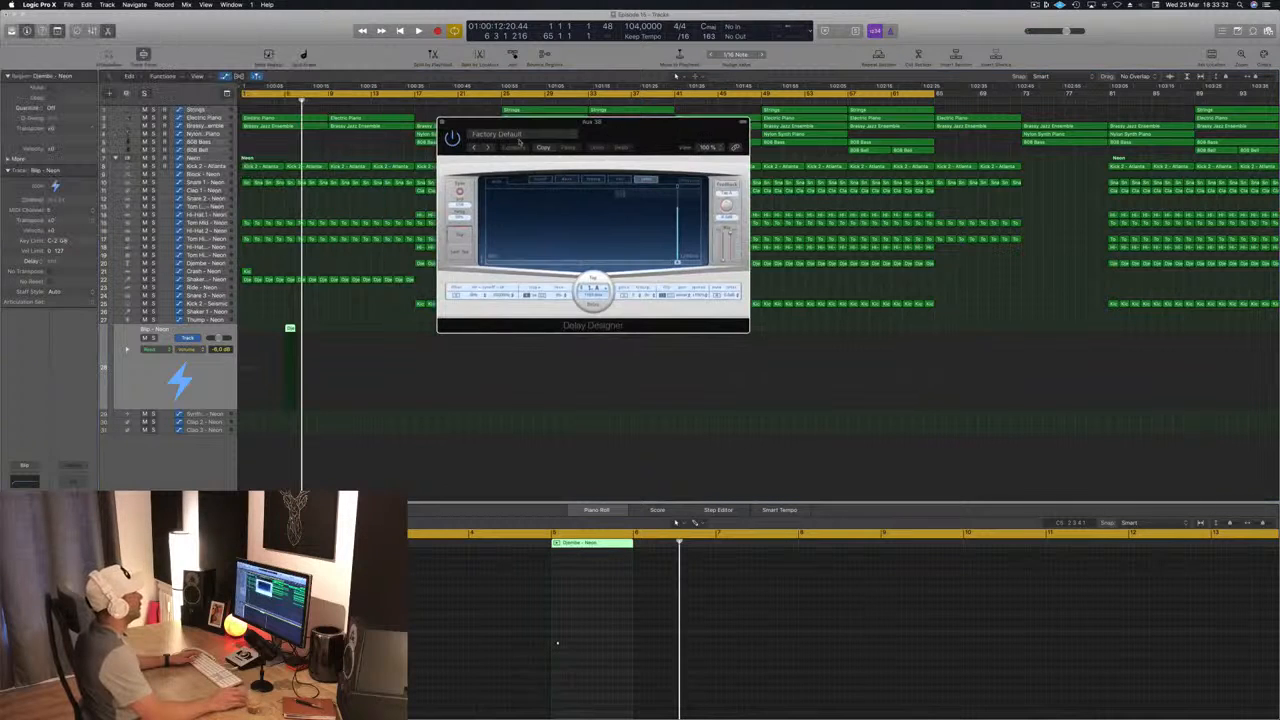
{"action": "left_click", "coordinate": [518, 137]}
{"action": "mouse_move", "coordinate": [544, 306]}
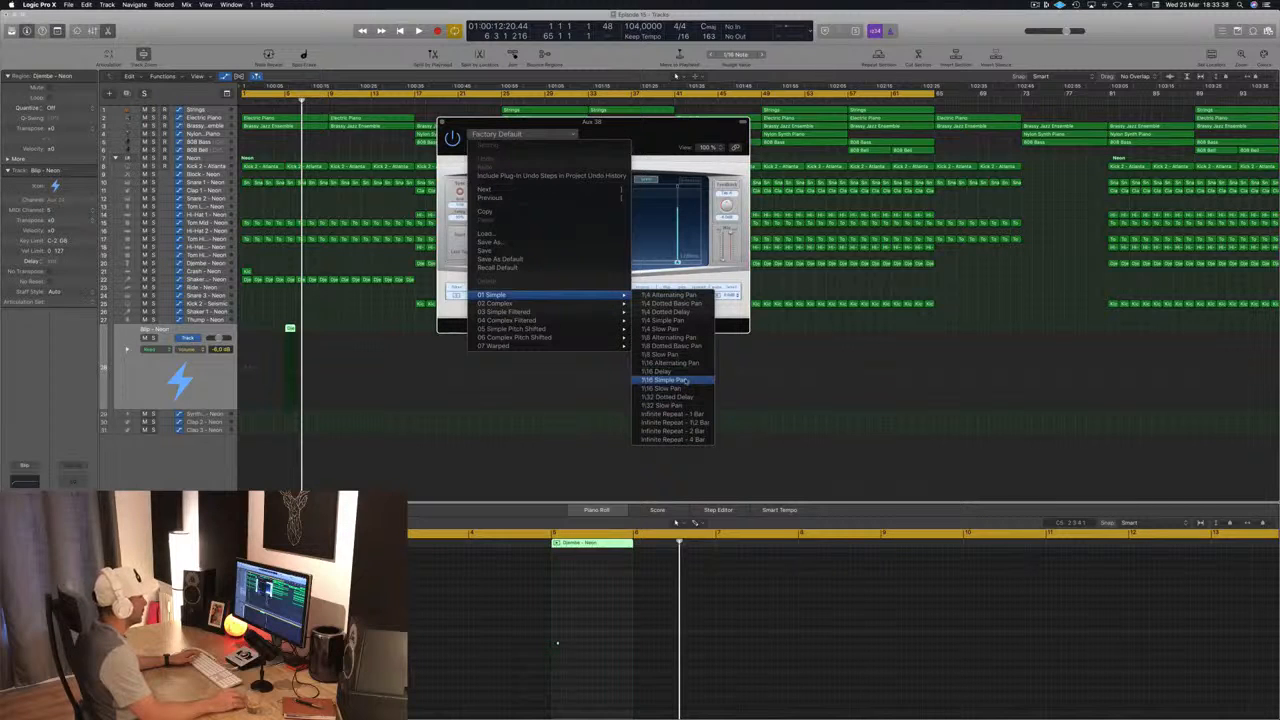
{"action": "left_click", "coordinate": [684, 381]}
Step: Play the intro around bar 5 and from the start to check the Blip's delay, and close the Delay Designer
{"action": "key", "text": "space"}
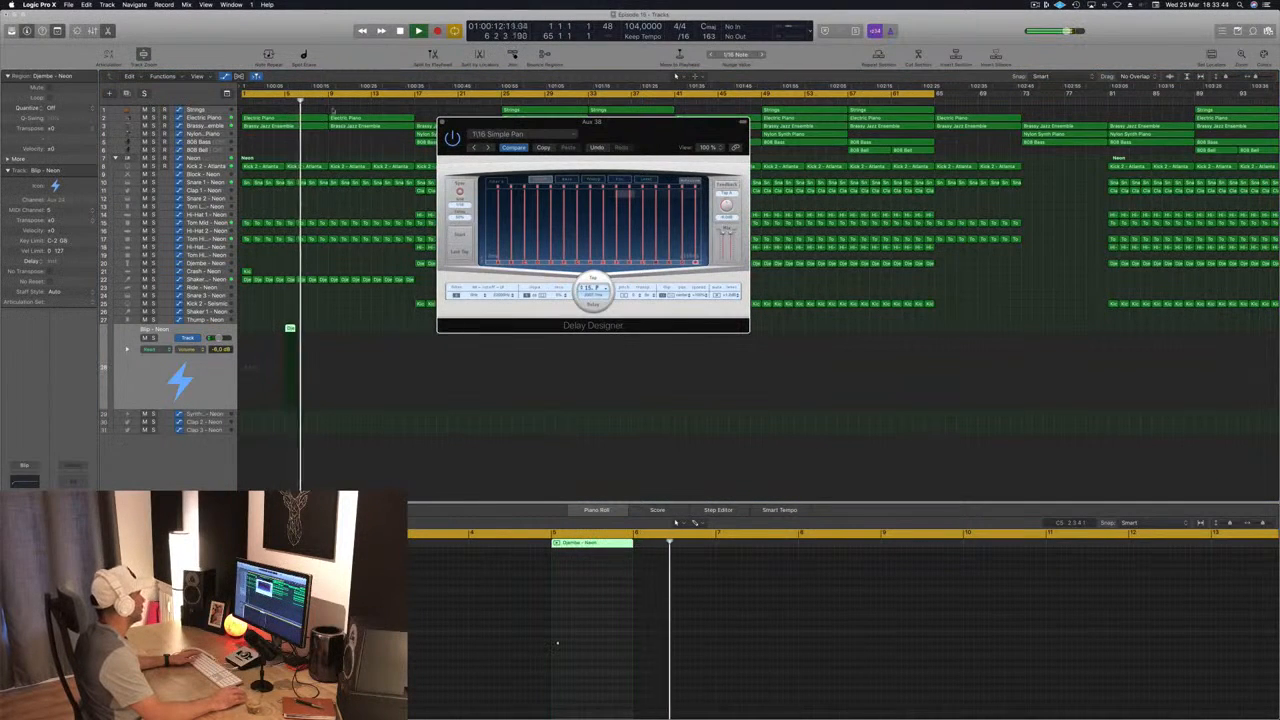
{"action": "left_click", "coordinate": [285, 99]}
{"action": "key", "text": "space"}
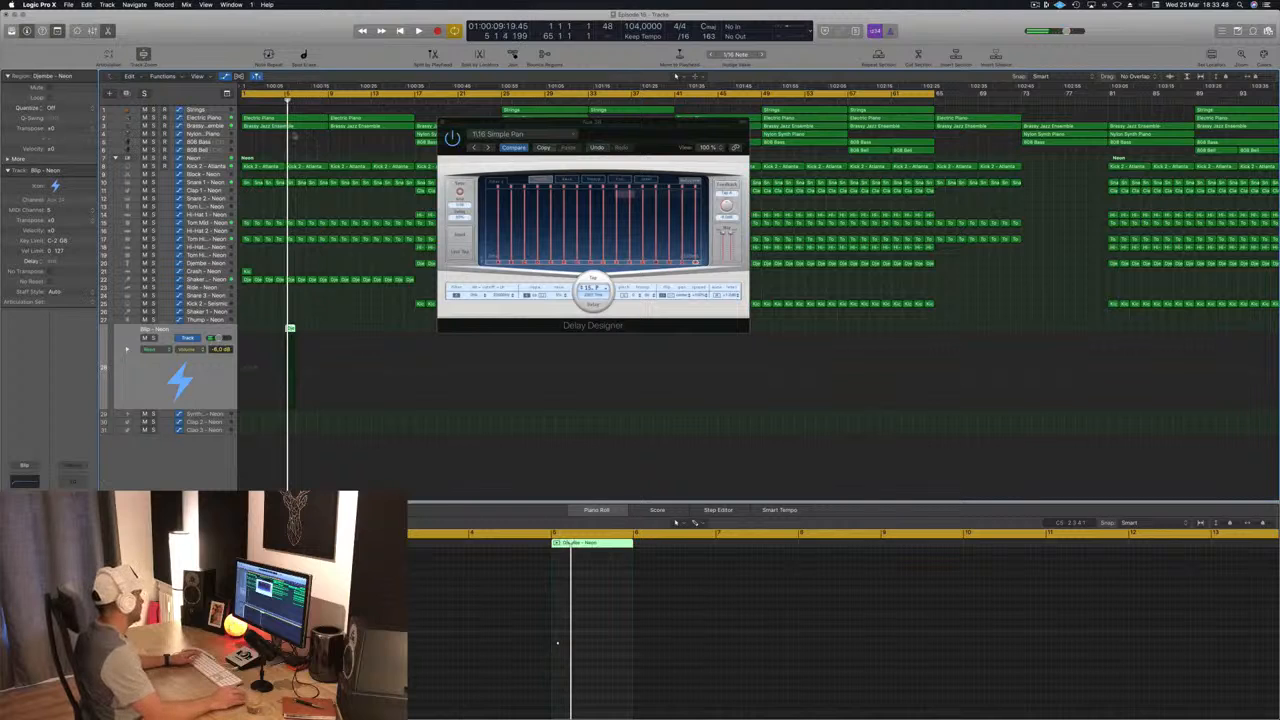
{"action": "key", "text": "space"}
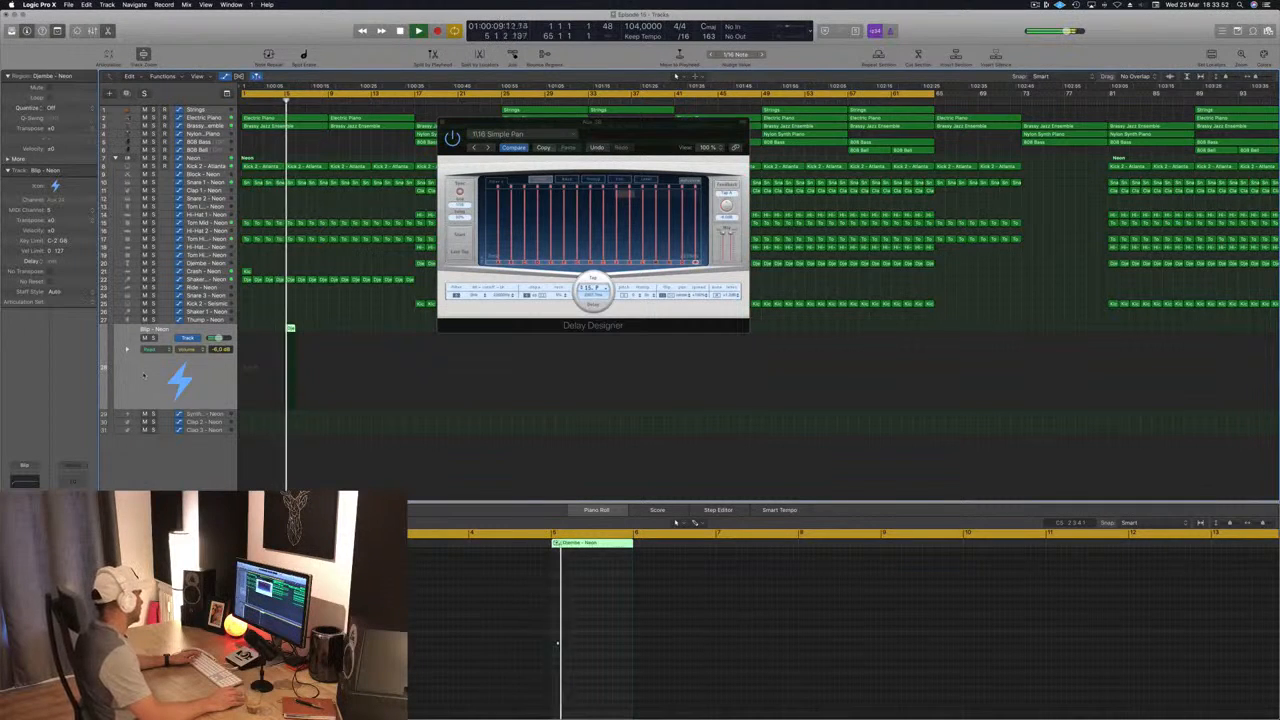
{"action": "left_click_drag", "start_coordinate": [630, 124], "coordinate": [768, 199]}
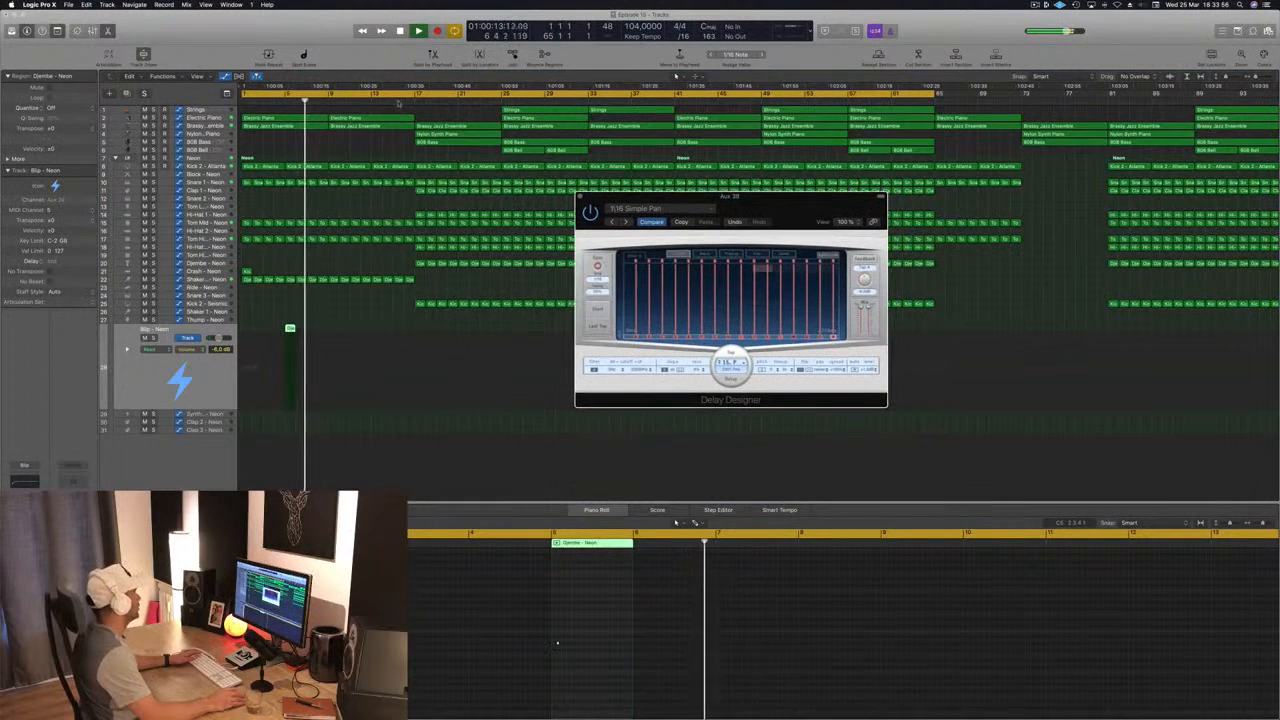
{"action": "left_click", "coordinate": [278, 100]}
{"action": "key", "text": "space"}
{"action": "key", "text": "space"}
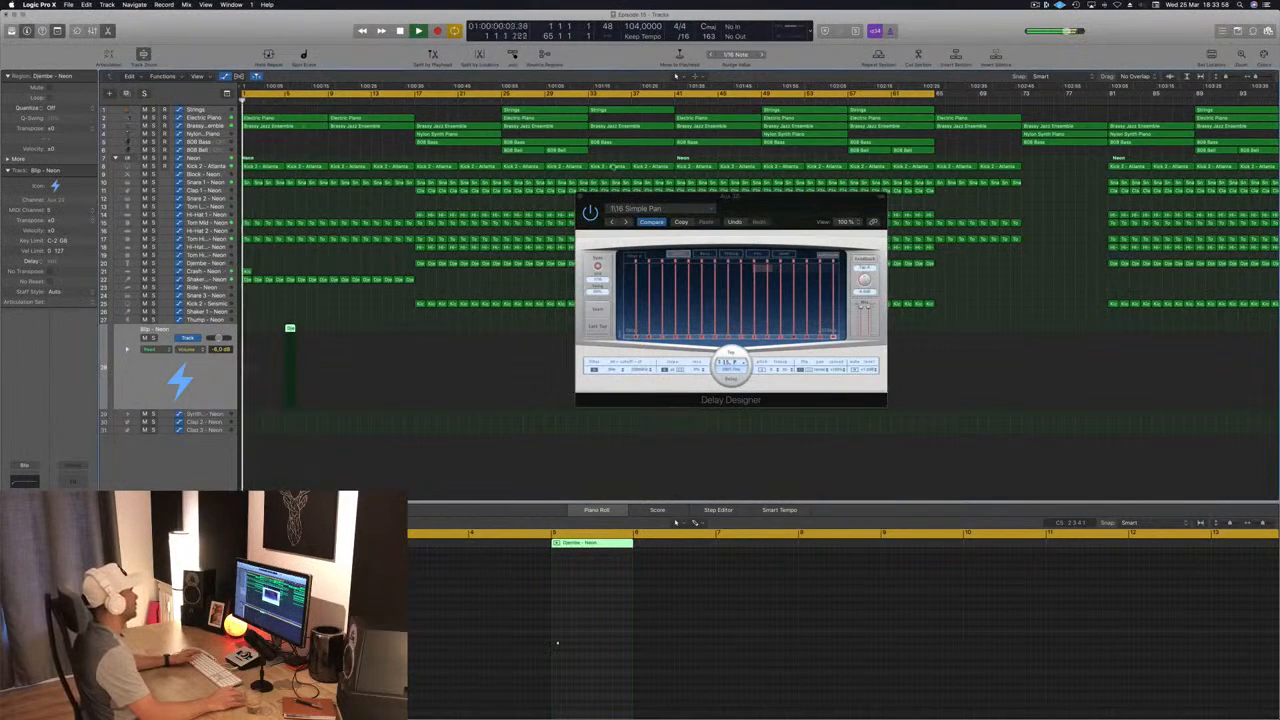
{"action": "left_click_drag", "start_coordinate": [762, 208], "coordinate": [654, 192]}
{"action": "left_click", "coordinate": [474, 184]}
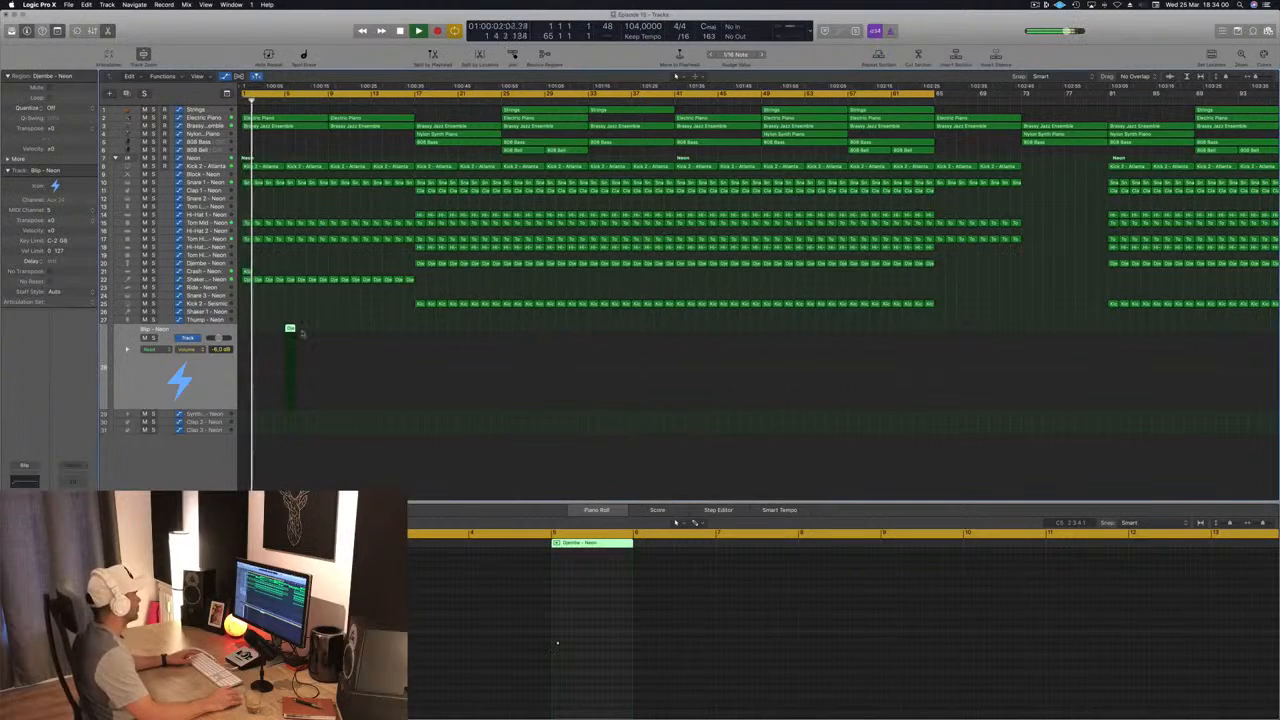
{"action": "scroll", "coordinate": [322, 217], "scroll_direction": "up", "scroll_amount": 2}
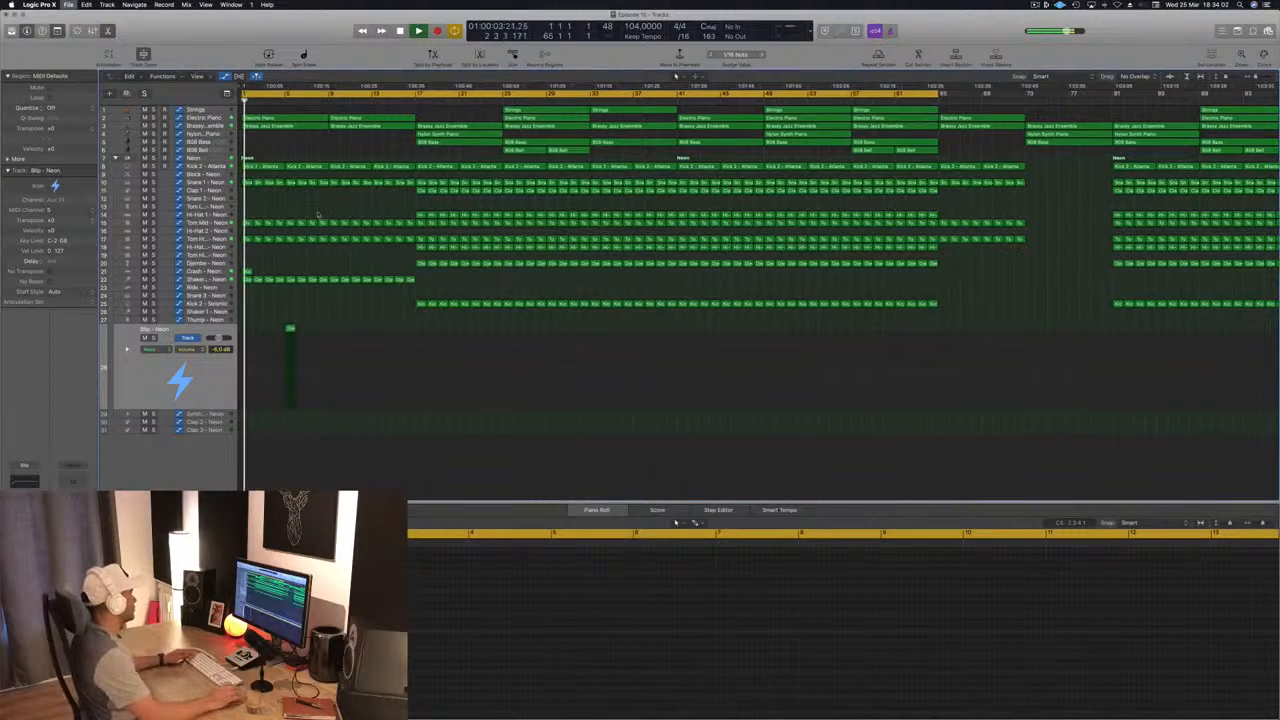
{"action": "scroll", "coordinate": [345, 215], "scroll_direction": "down", "scroll_amount": 4}
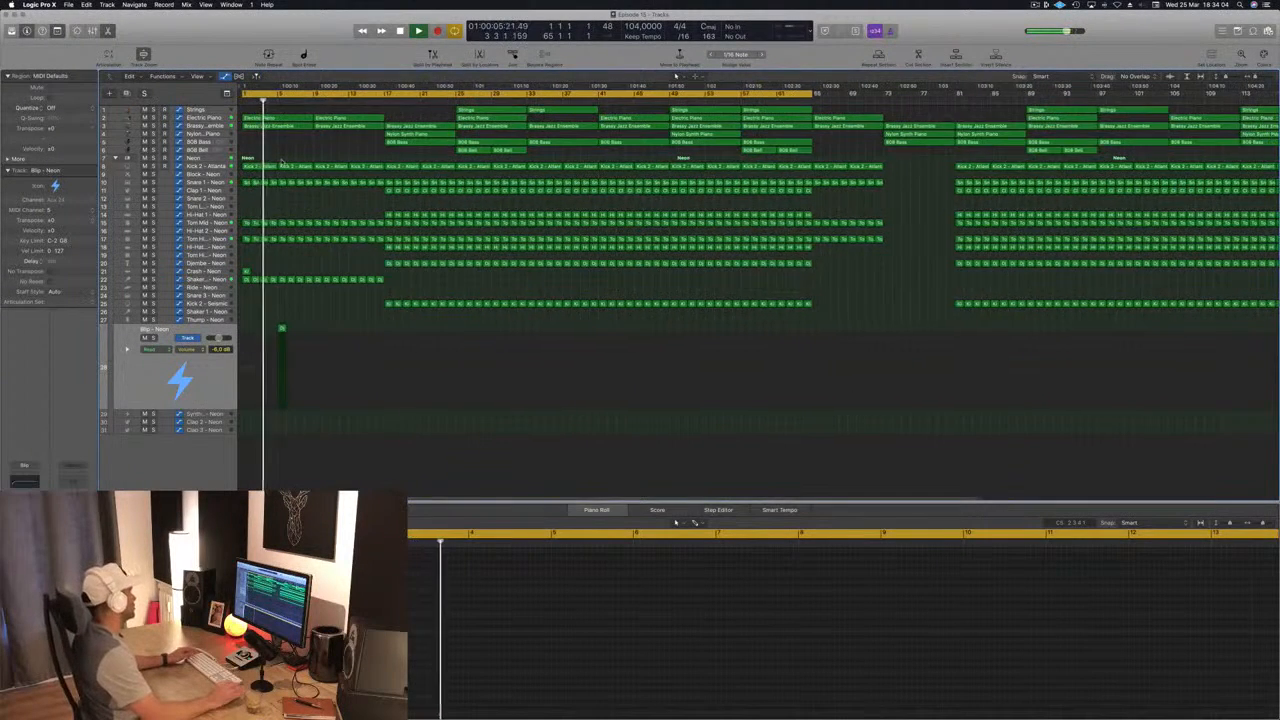
Step: Copy the Djembe region on the Blip track from bar 5 to bar 13 and stop playback
{"action": "scroll", "coordinate": [281, 160], "scroll_direction": "down", "scroll_amount": 1}
{"action": "scroll", "coordinate": [282, 160], "scroll_direction": "up", "scroll_amount": 2}
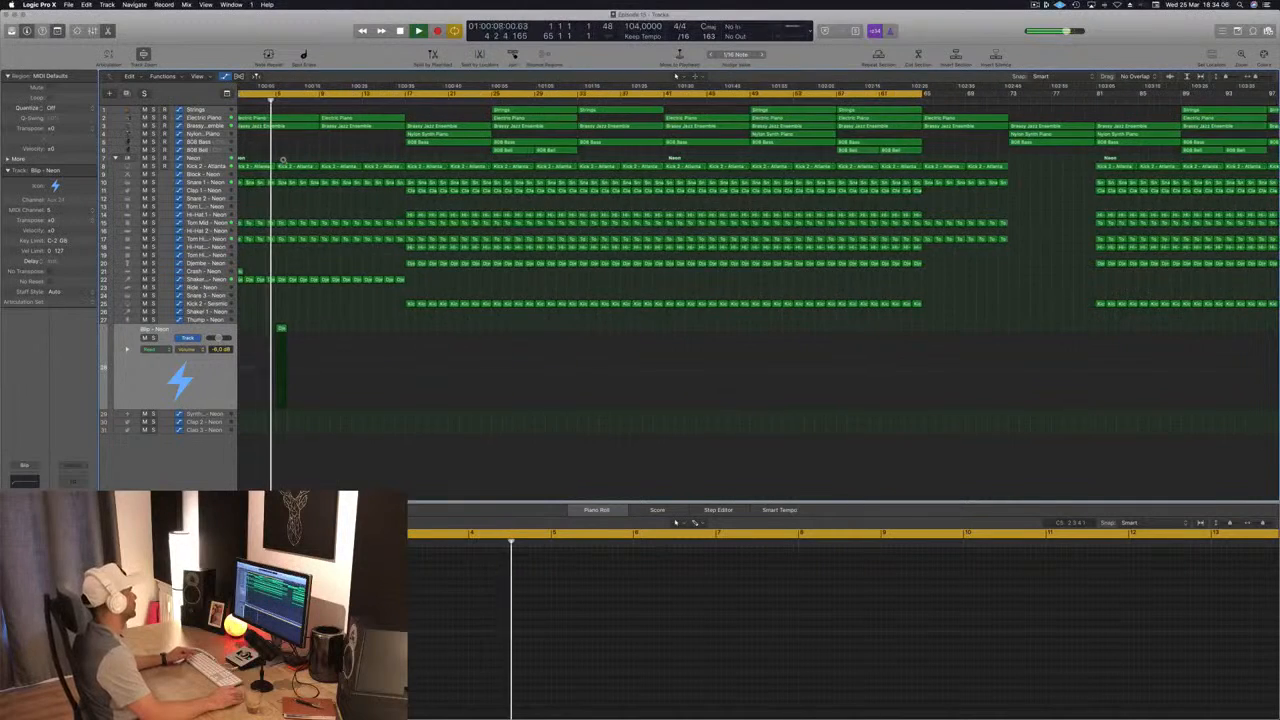
{"action": "scroll", "coordinate": [283, 160], "scroll_direction": "down", "scroll_amount": 4}
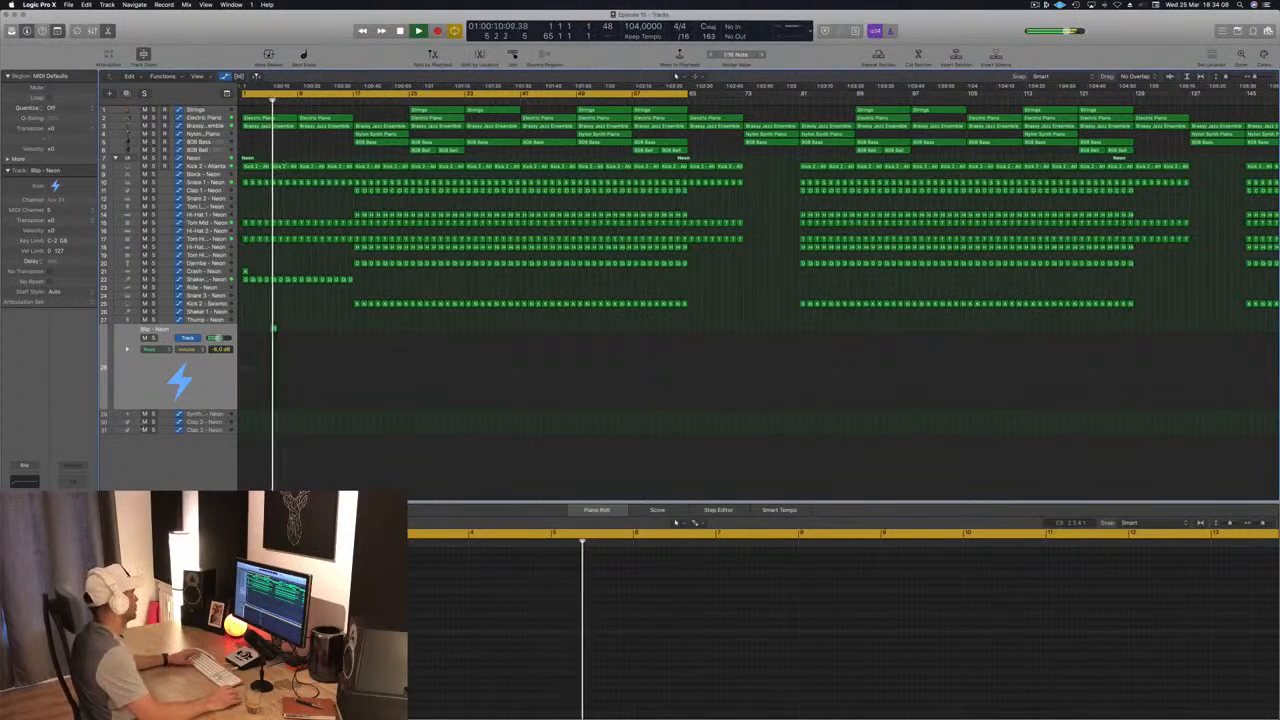
{"action": "left_click", "coordinate": [159, 399]}
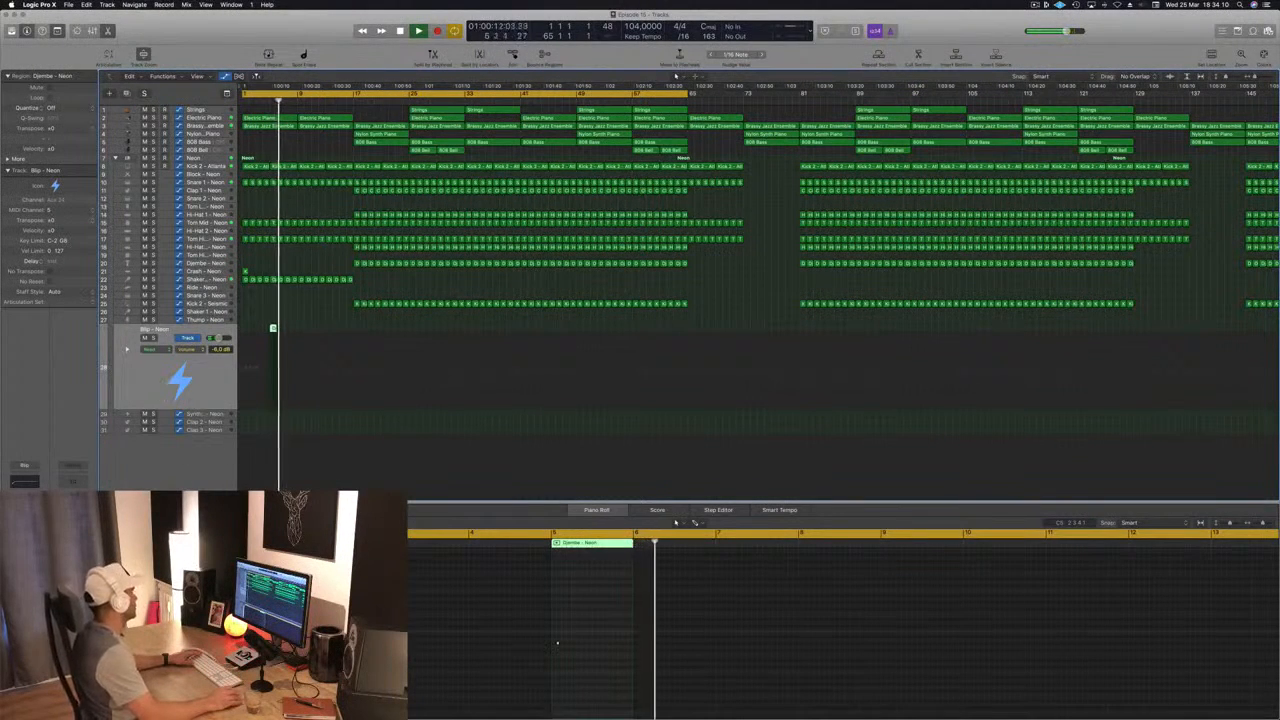
{"action": "scroll", "coordinate": [273, 328], "scroll_direction": "up", "scroll_amount": 3}
{"action": "scroll", "coordinate": [305, 329], "scroll_direction": "up", "scroll_amount": 3}
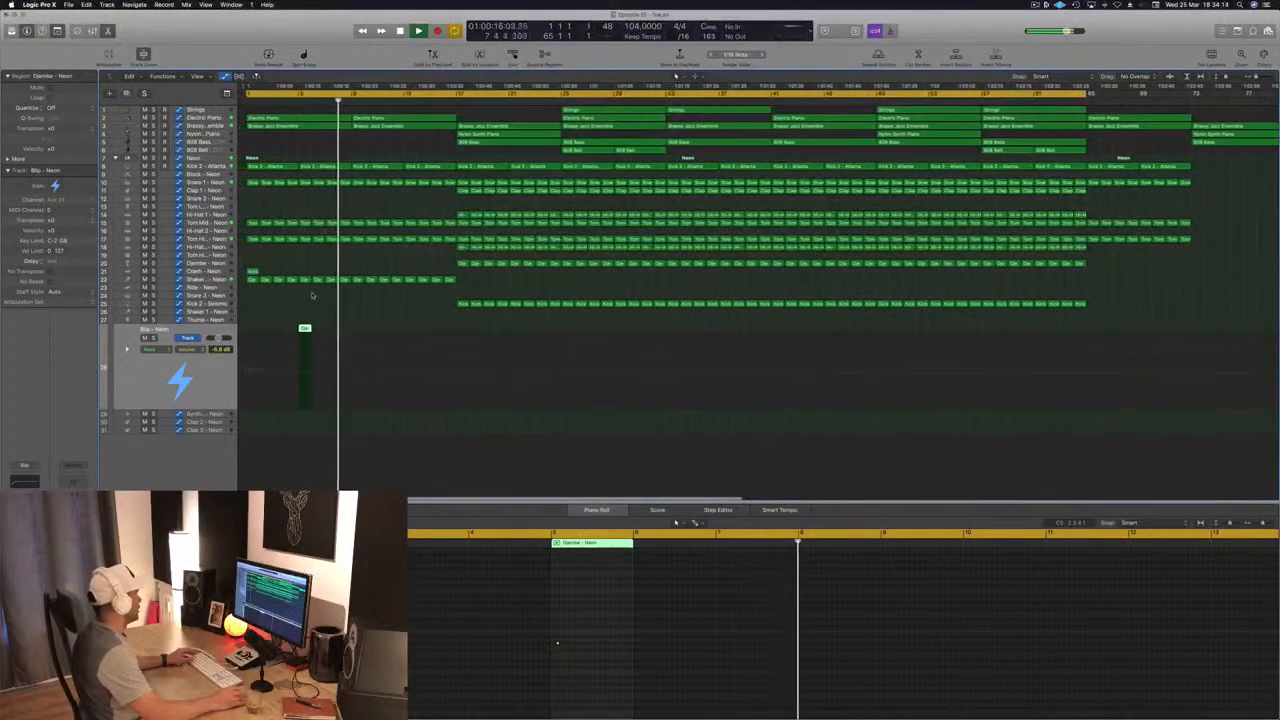
{"action": "left_click", "coordinate": [300, 328]}
{"action": "left_click_drag", "start_coordinate": [300, 328], "coordinate": [405, 329]}
{"action": "key", "text": "space"}
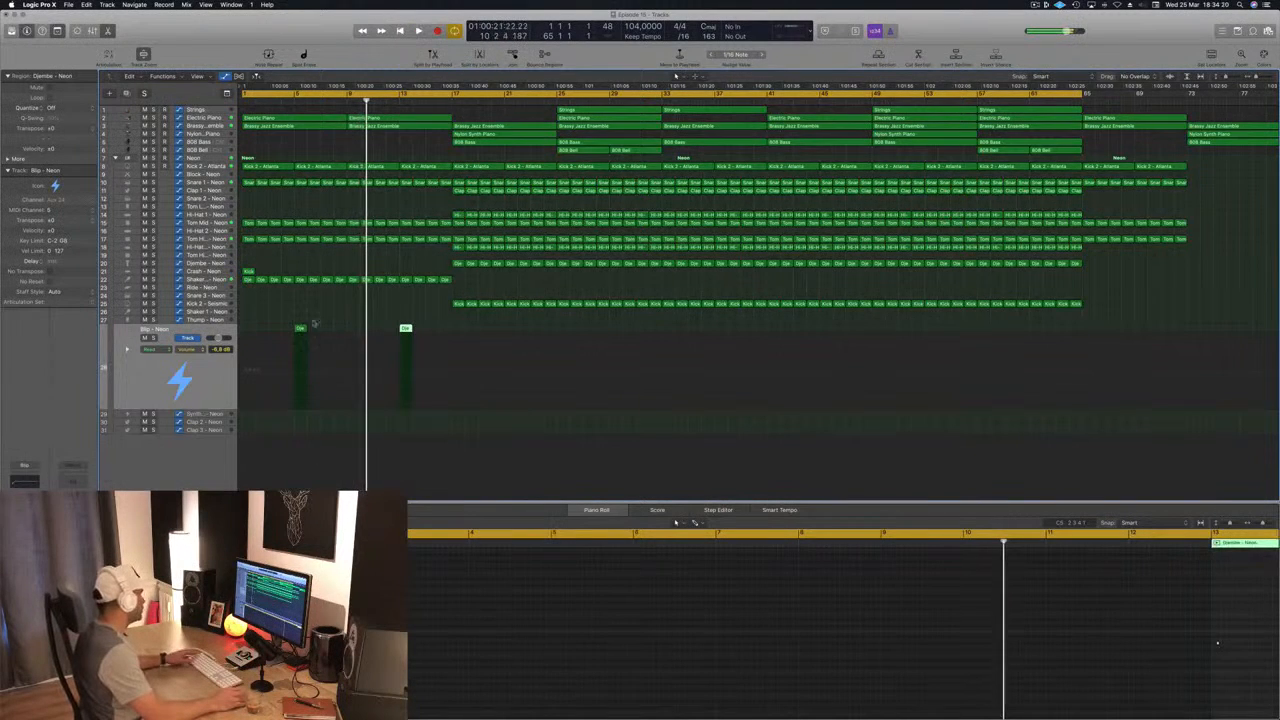
Step: Copy the Blip track's bar 5 region onto the Thump track at bar 9, shift its note to the region's start and replay the intro
{"action": "left_click", "coordinate": [301, 329]}
{"action": "left_click_drag", "start_coordinate": [300, 328], "coordinate": [353, 322]}
{"action": "left_click", "coordinate": [887, 640]}
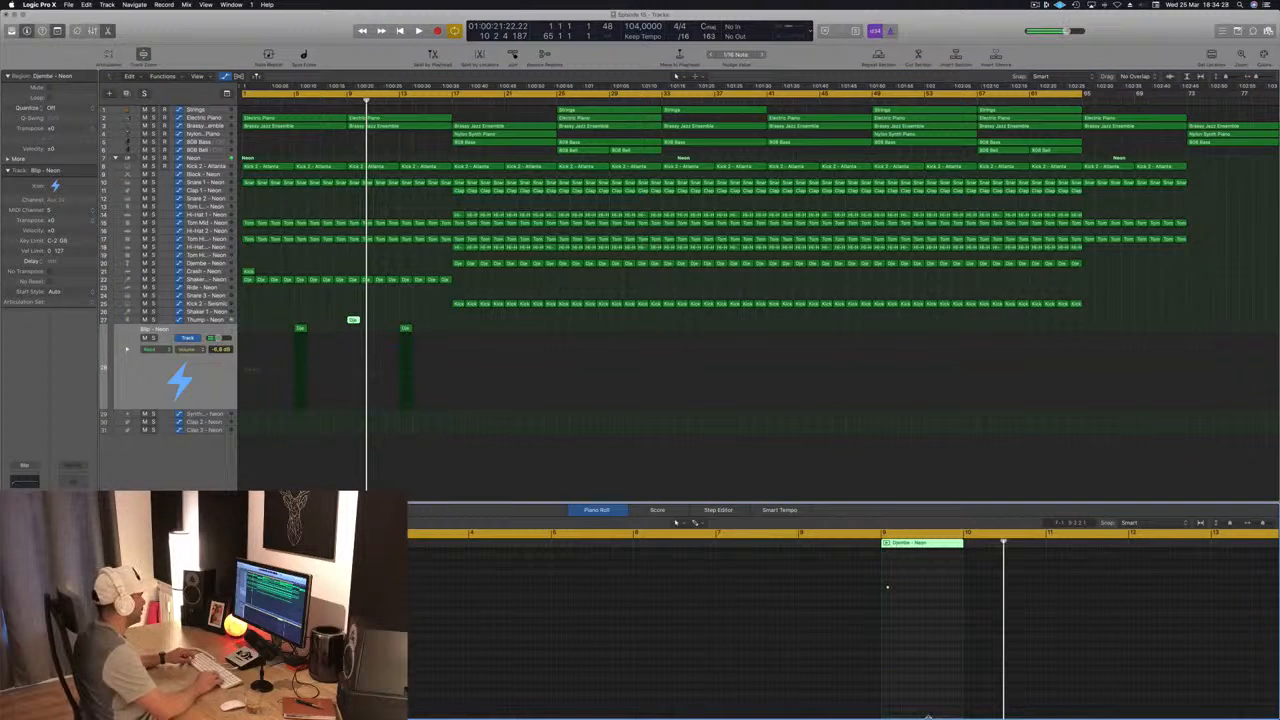
{"action": "key", "text": "Return"}
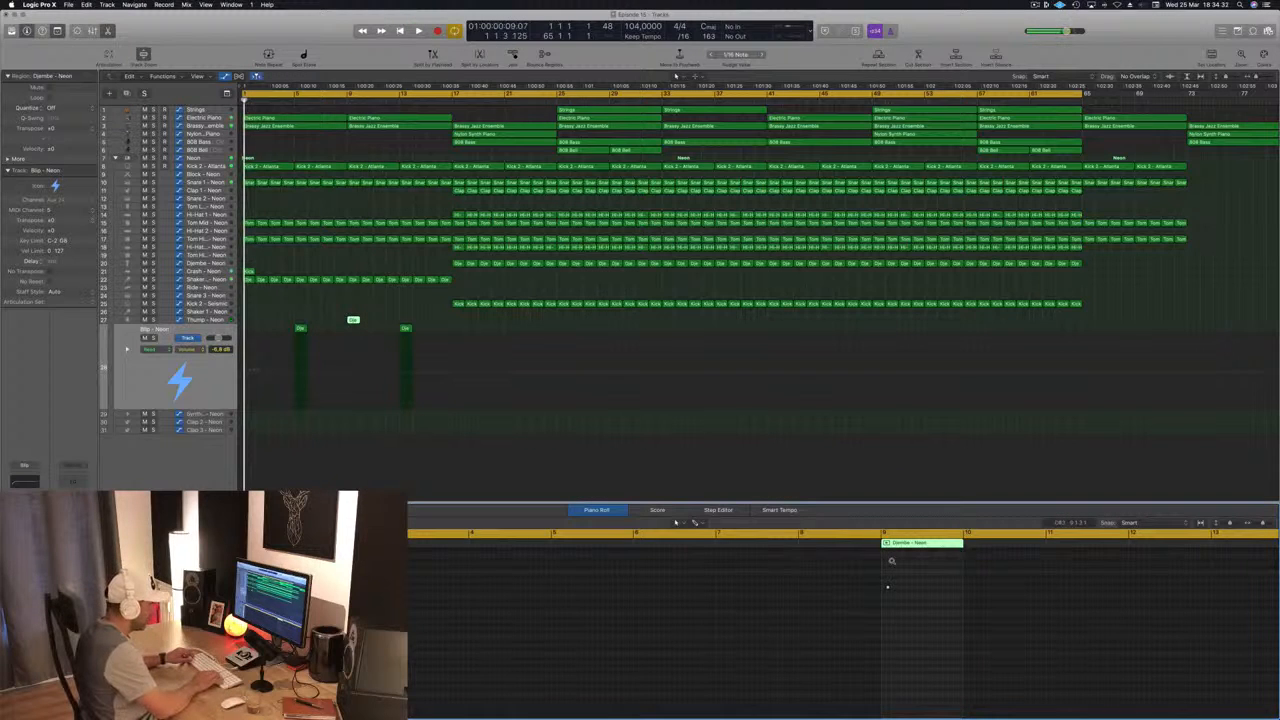
{"action": "key", "text": "space"}
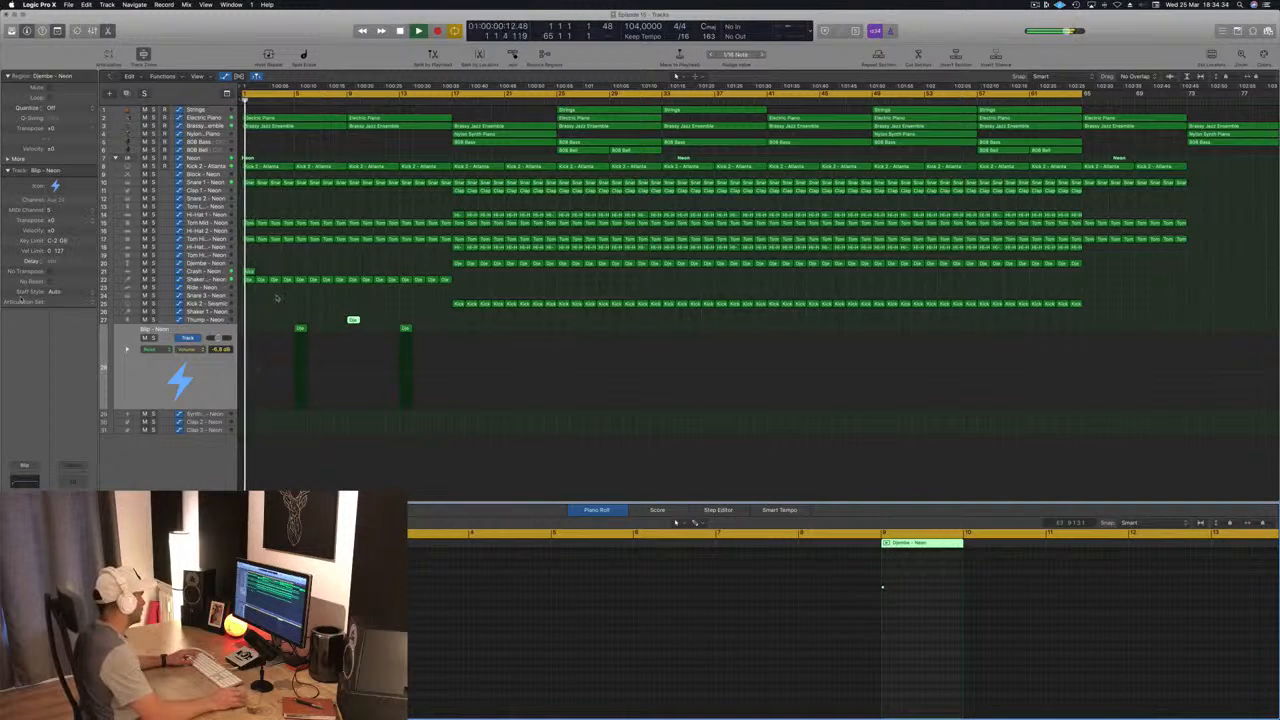
{"action": "left_click", "coordinate": [301, 333]}
{"action": "left_click", "coordinate": [300, 329]}
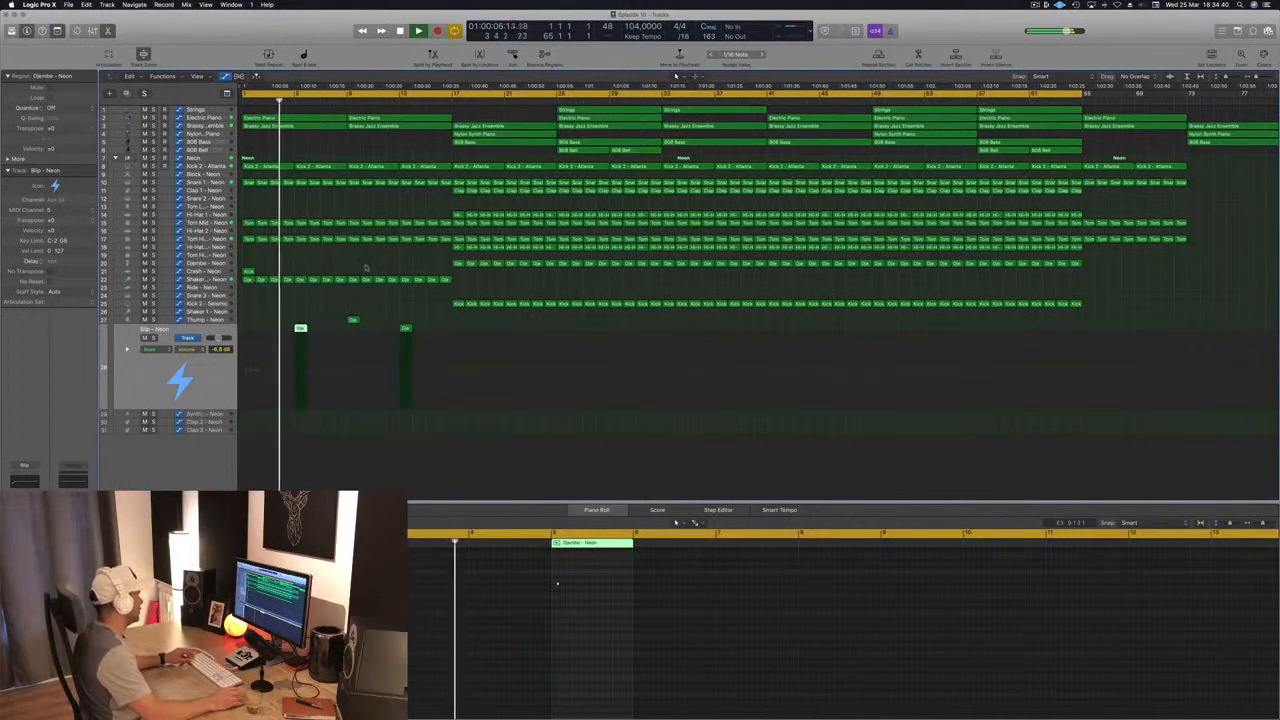
Step: Play around bar 9, select the Thump track and browse its replacement percussion sounds in the Library
{"action": "left_click", "coordinate": [347, 100]}
{"action": "key", "text": "Up"}
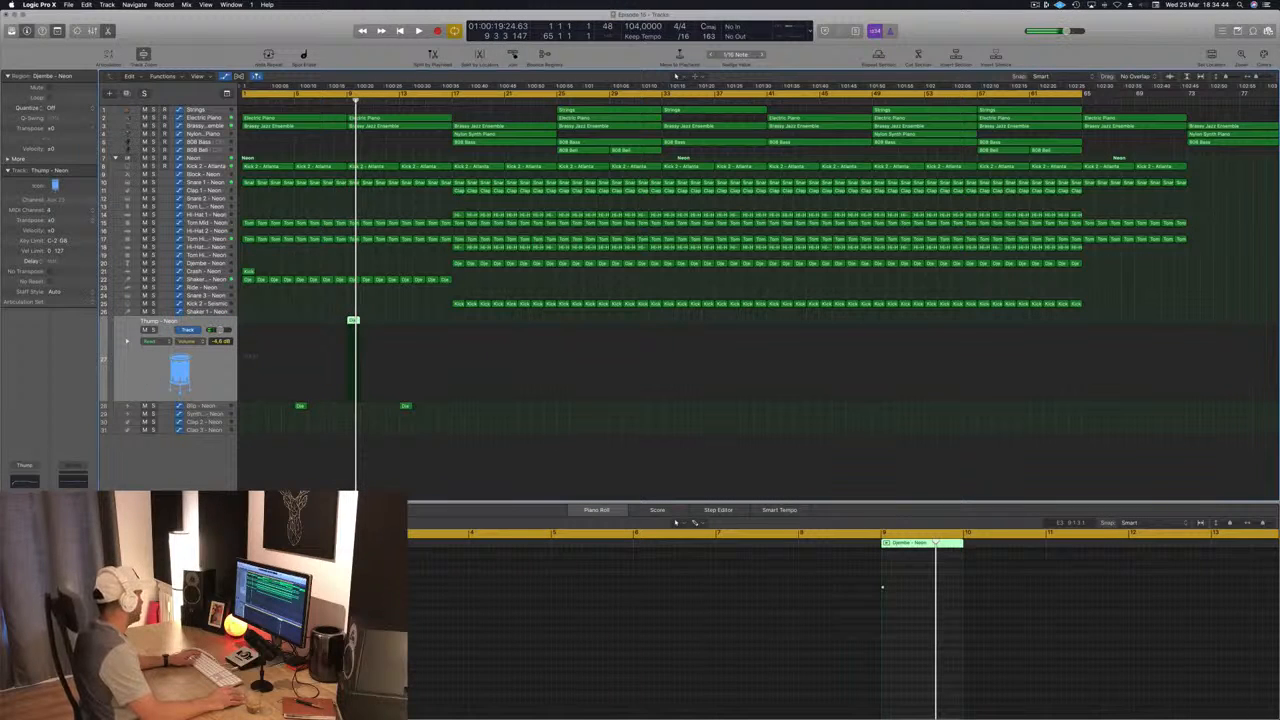
{"action": "key", "text": "y"}
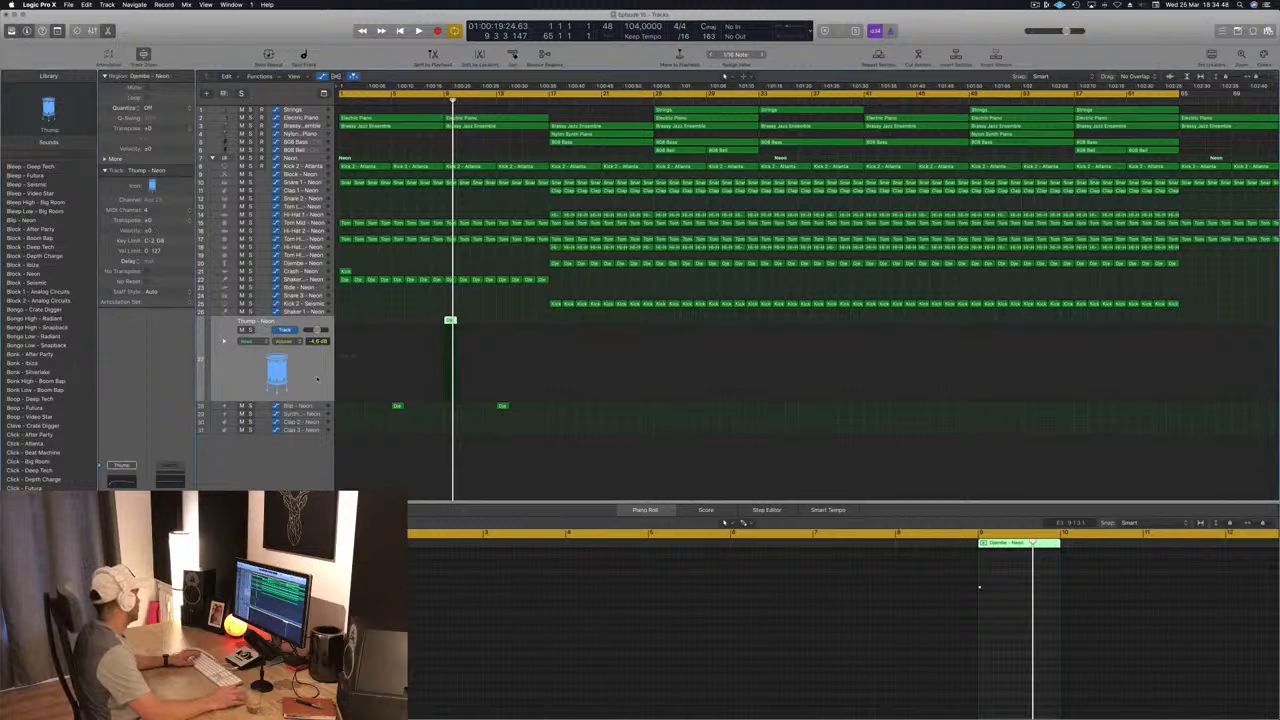
{"action": "scroll", "coordinate": [60, 360], "scroll_direction": "down", "scroll_amount": 4}
{"action": "scroll", "coordinate": [40, 415], "scroll_direction": "down", "scroll_amount": 2}
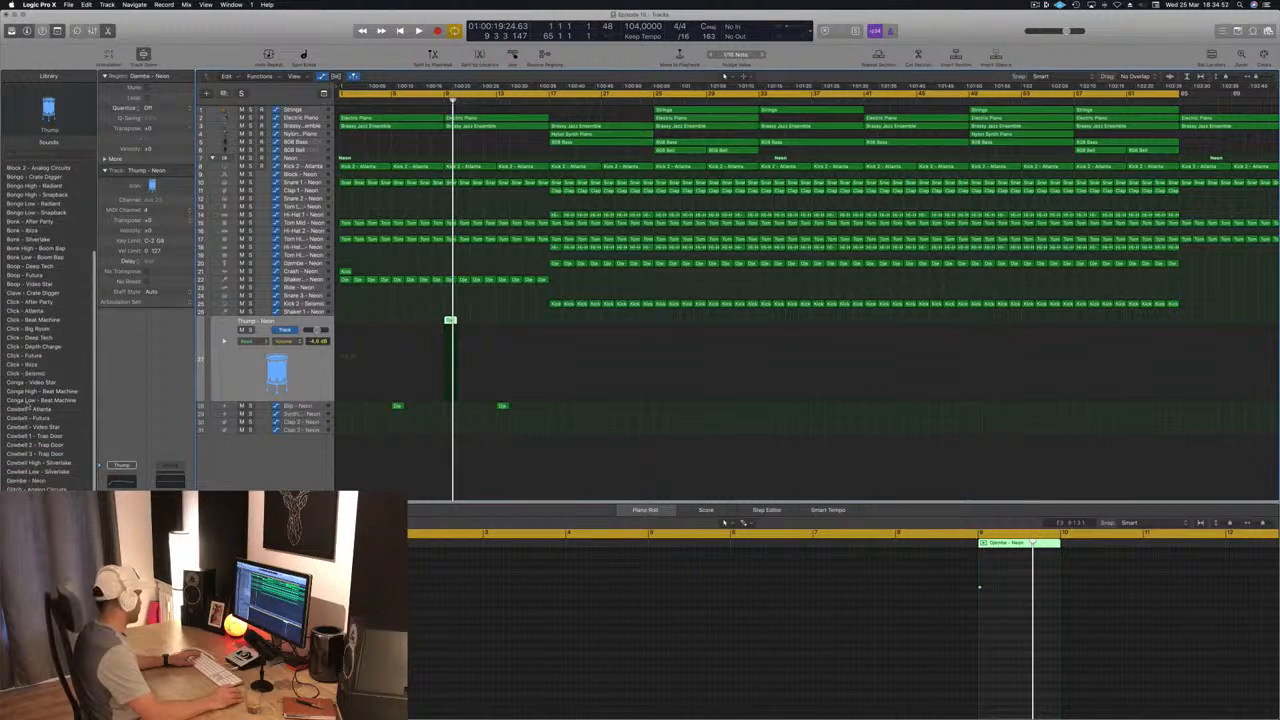
Step: Audition the Trap Door, Silverlake, Video Star and Futura cowbells and load "Cowbell - Atlanta" on the track
{"action": "left_click", "coordinate": [30, 418]}
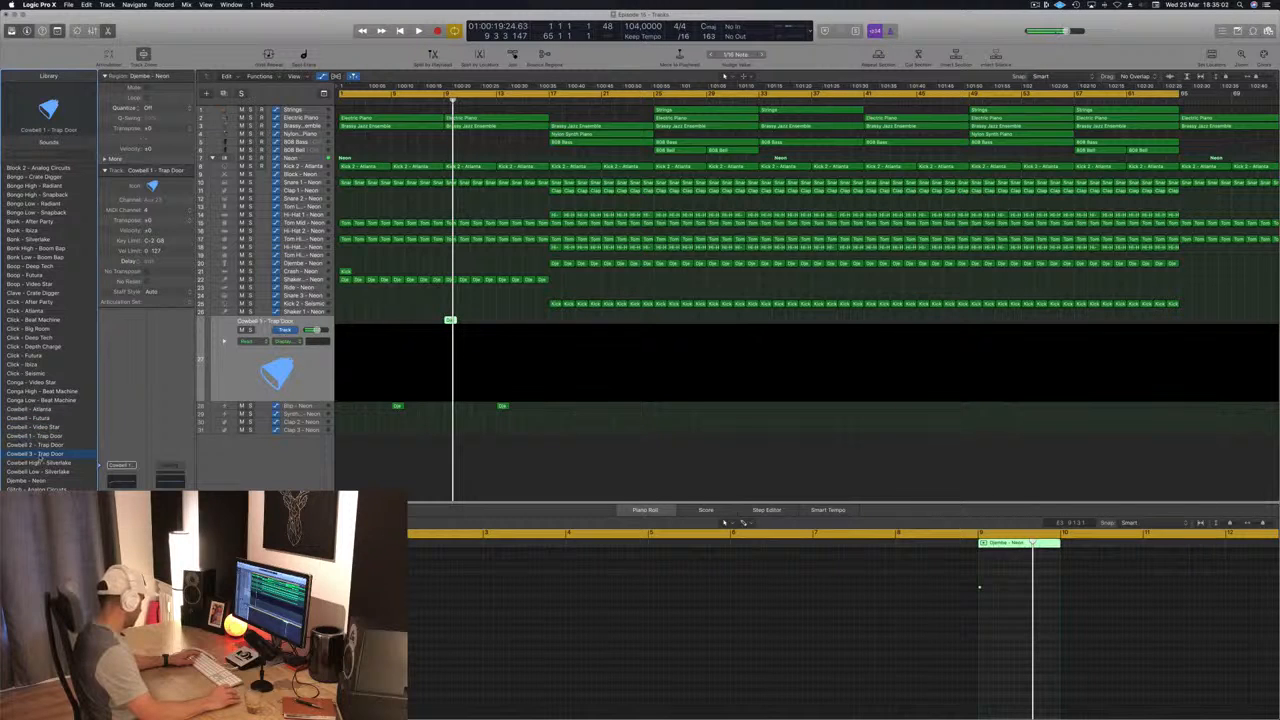
{"action": "left_click", "coordinate": [35, 410]}
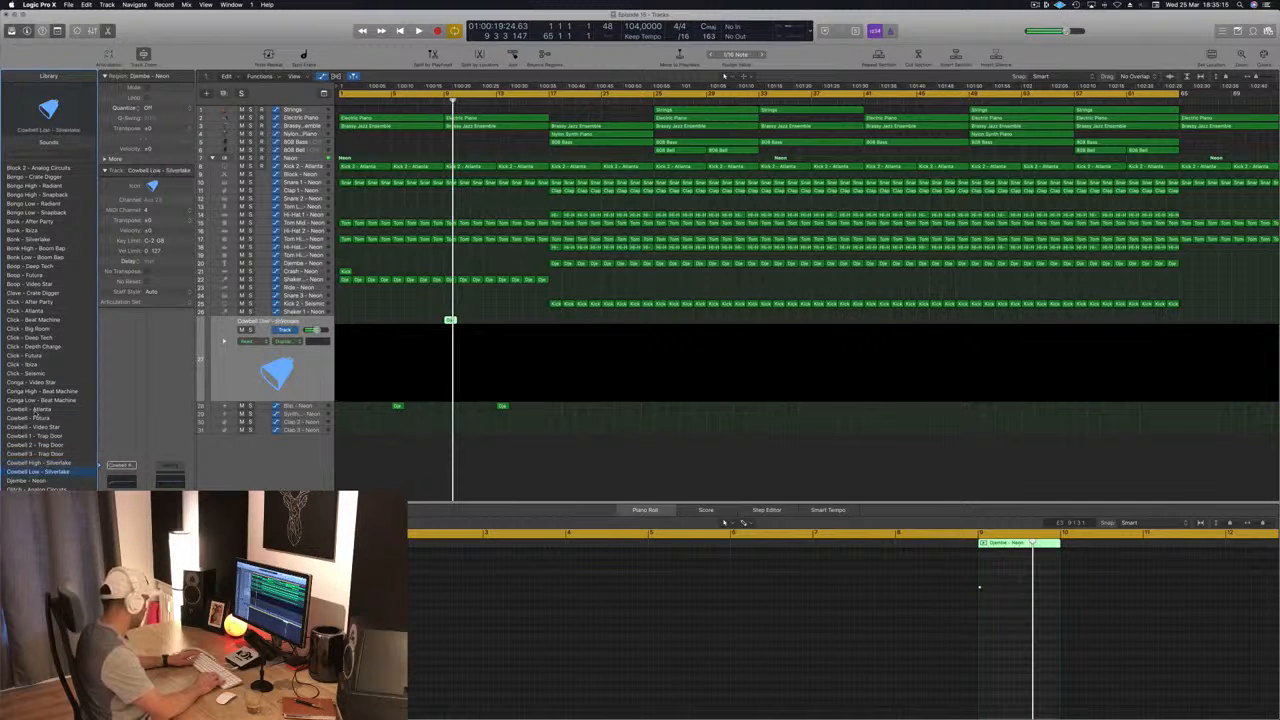
{"action": "key", "text": "Up"}
{"action": "key", "text": "Up"}
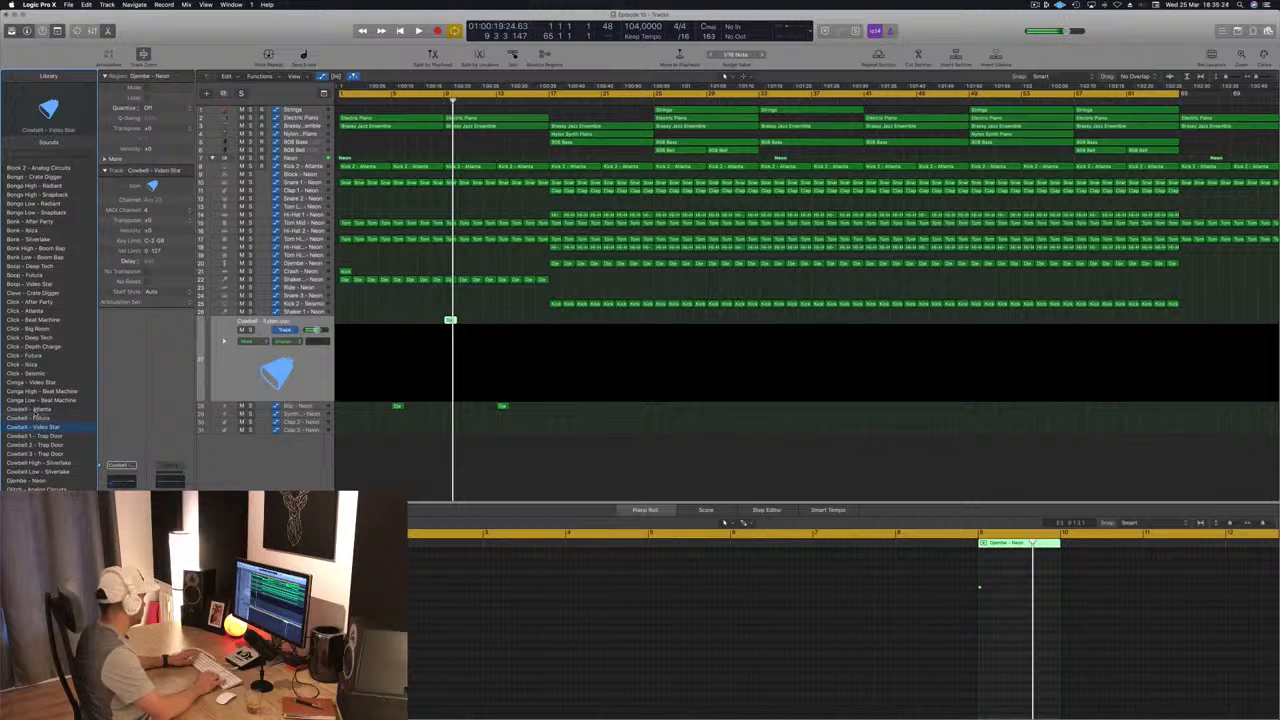
{"action": "key", "text": "Up"}
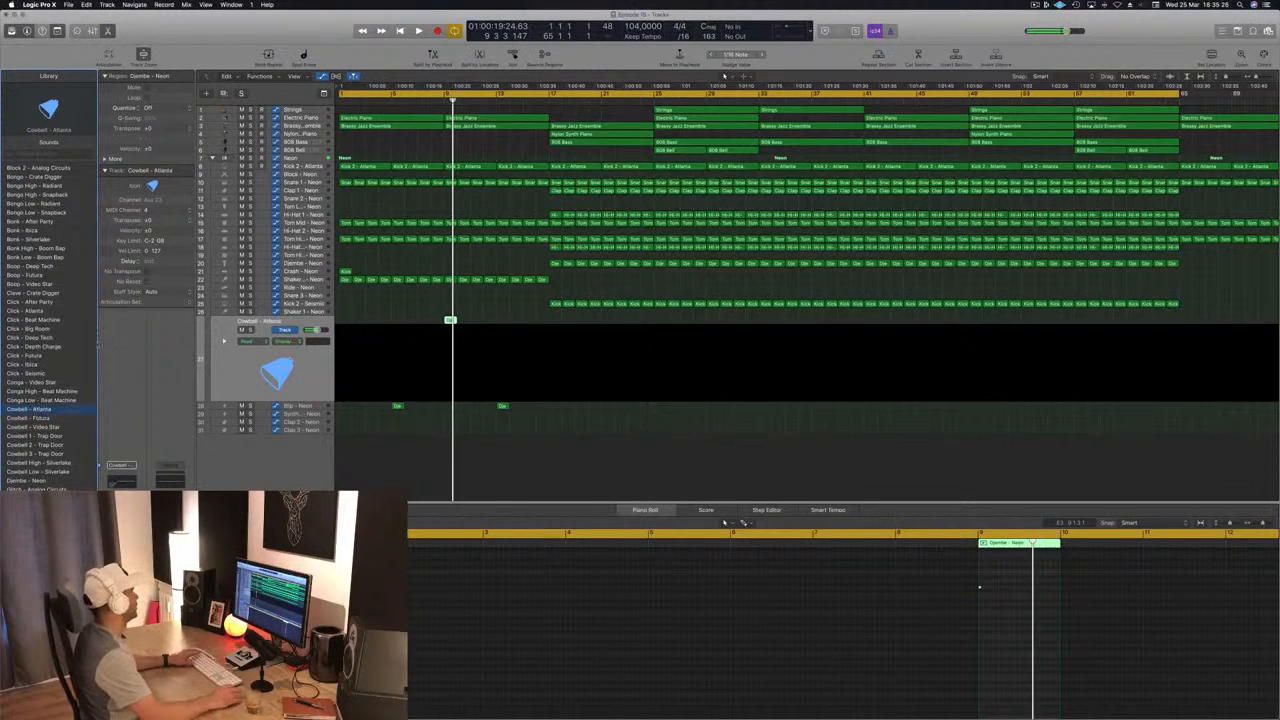
Step: Play the intro around bar 9 to check how the Atlanta cowbell hit sounds in the mix
{"action": "left_click", "coordinate": [378, 316]}
{"action": "key", "text": "space"}
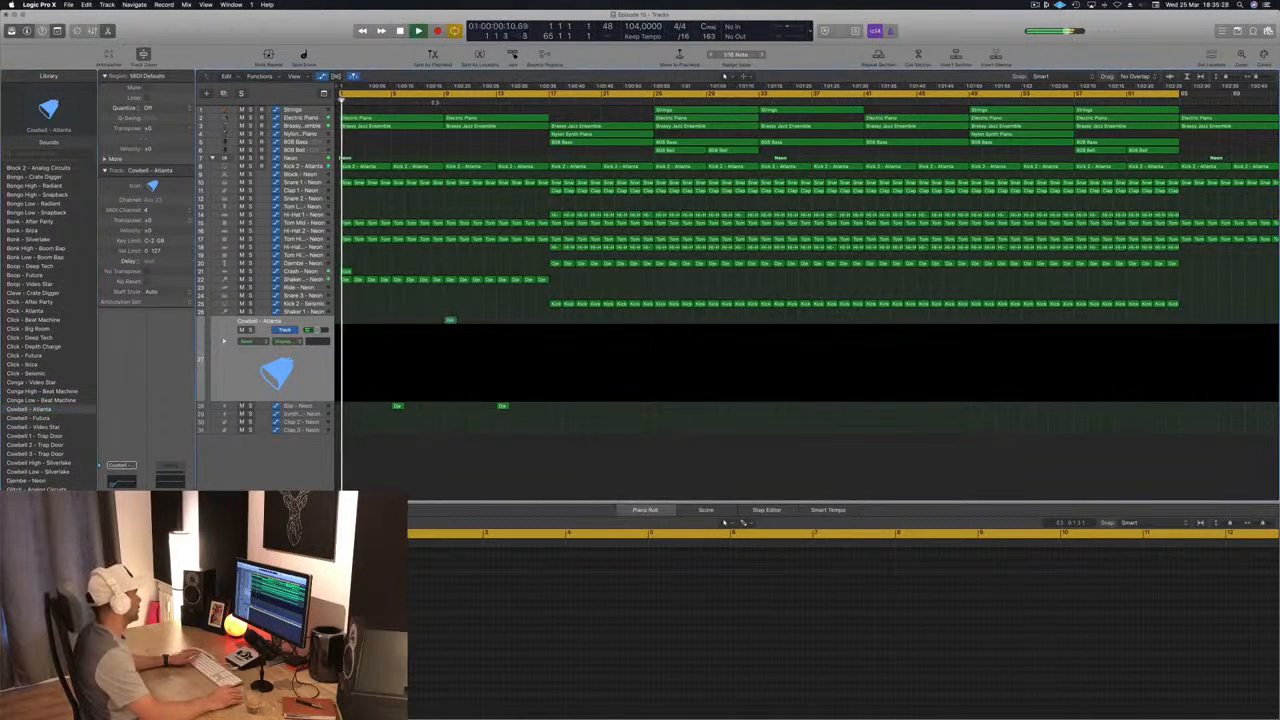
{"action": "key", "text": "super+v"}
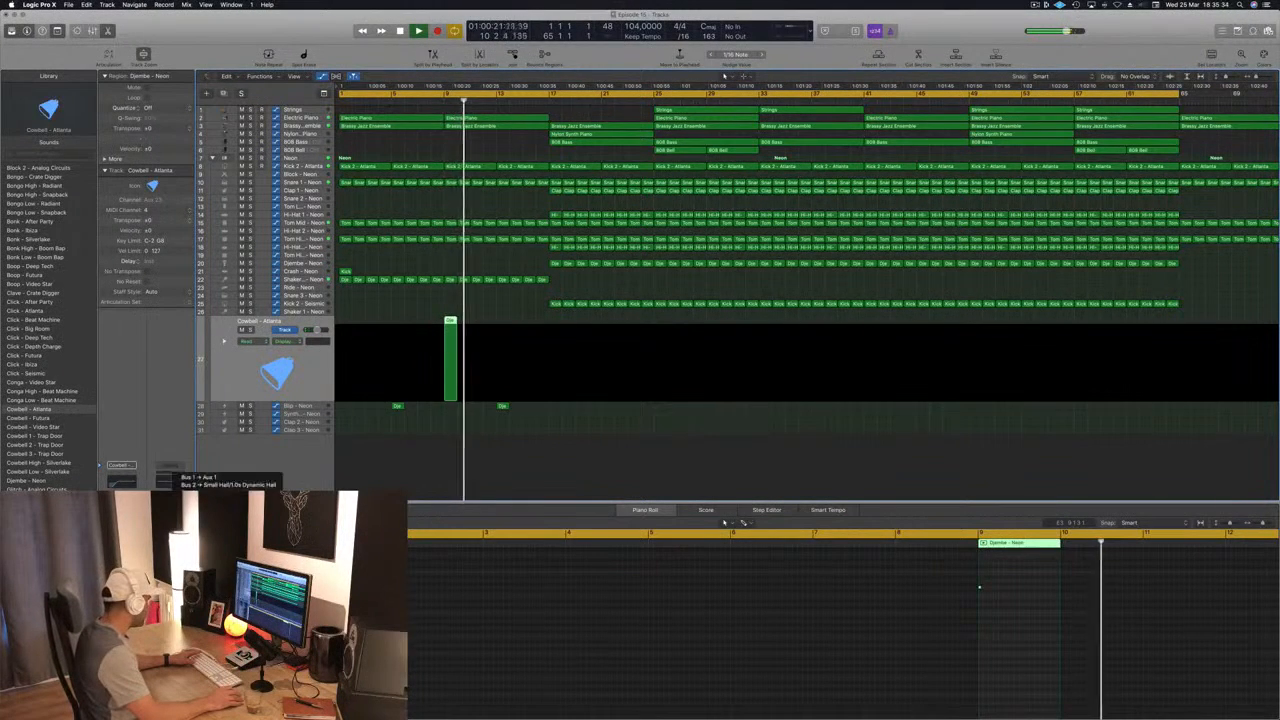
{"action": "key", "text": "space"}
{"action": "key", "text": "space"}
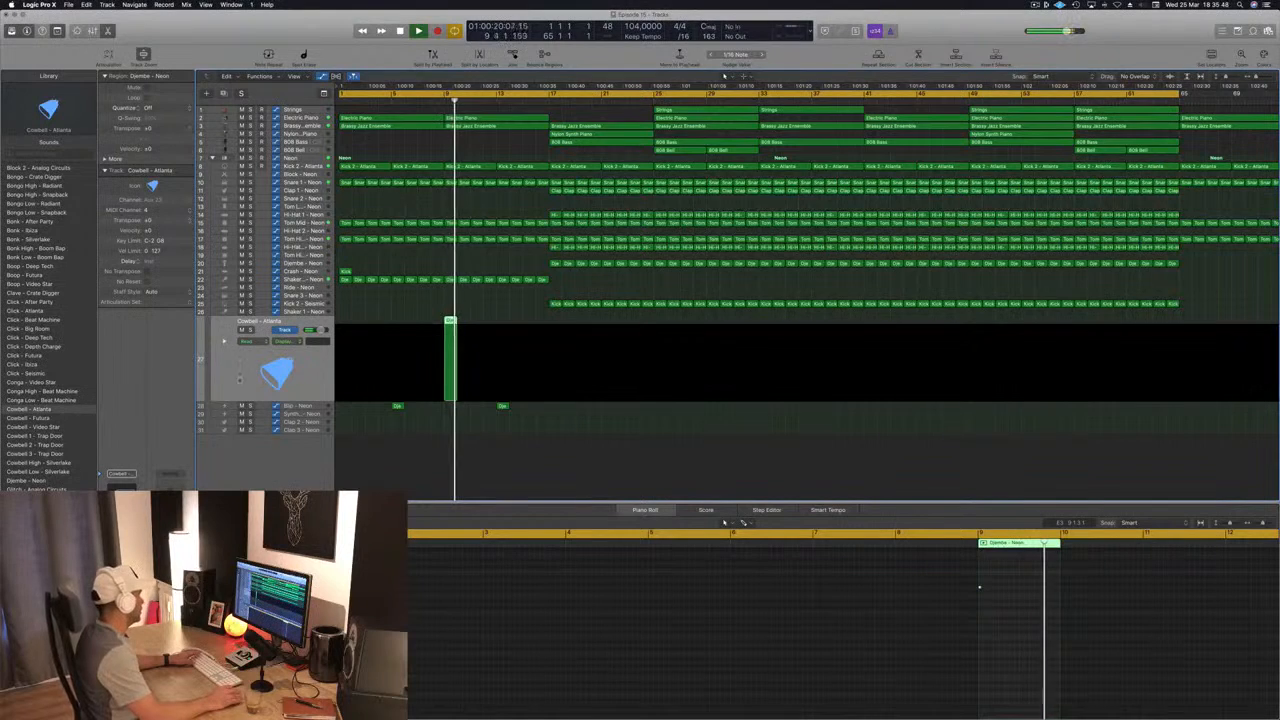
{"action": "left_click", "coordinate": [435, 101]}
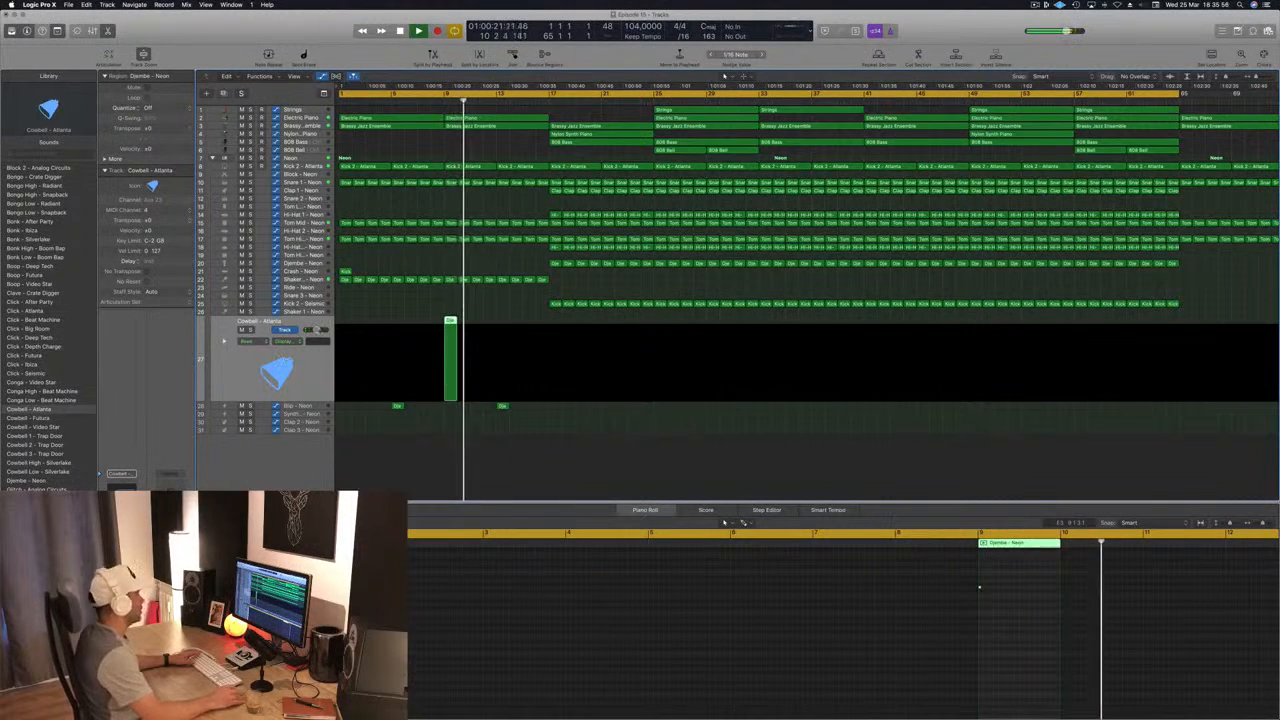
Step: Replay the intro from the start and save the project
{"action": "left_click", "coordinate": [528, 304]}
{"action": "key", "text": "space"}
{"action": "key", "text": "Return"}
{"action": "key", "text": "space"}
{"action": "key", "text": "super+s"}
{"action": "key", "text": "space"}
{"action": "key", "text": "Return"}
{"action": "key", "text": "space"}
Step: Lower the Crash track's volume to -4.7 dB while replaying the song's start, and save the project
{"action": "left_click", "coordinate": [346, 272]}
{"action": "key", "text": "space"}
{"action": "key", "text": "Return"}
{"action": "key", "text": "space"}
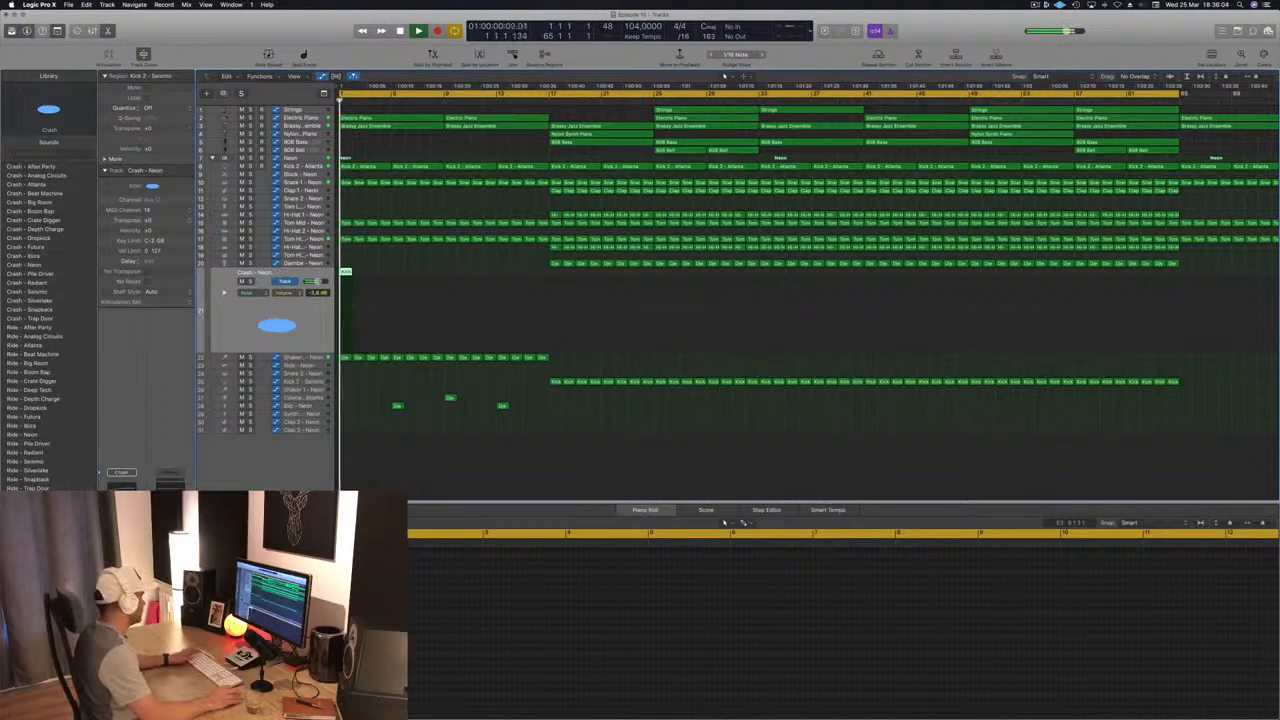
{"action": "key", "text": "super+s"}
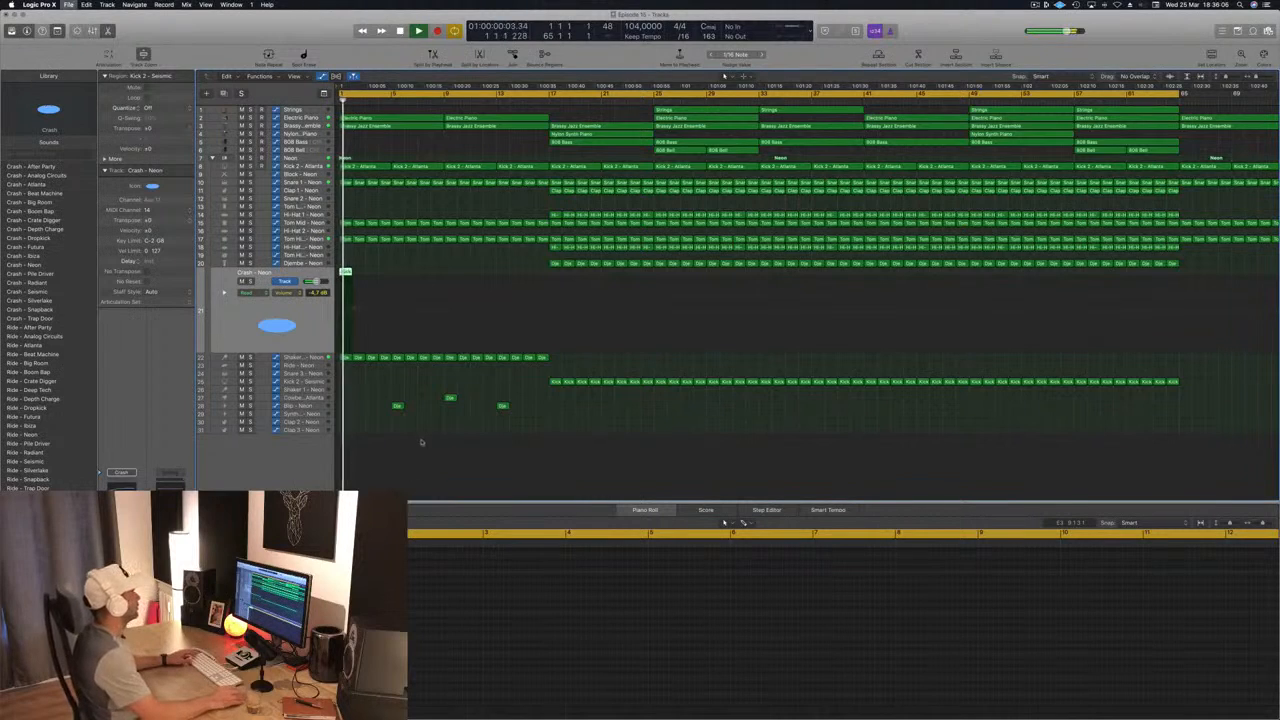
{"action": "left_click", "coordinate": [428, 446]}
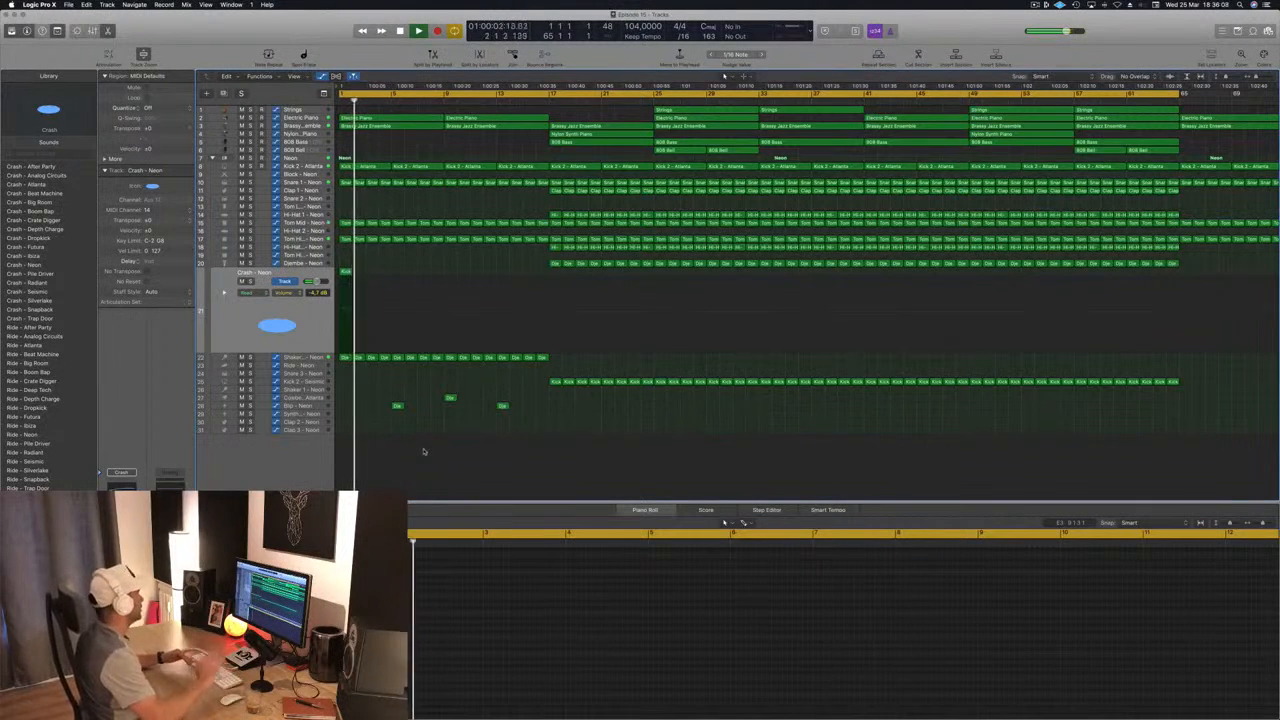
{"action": "key", "text": "super+s"}
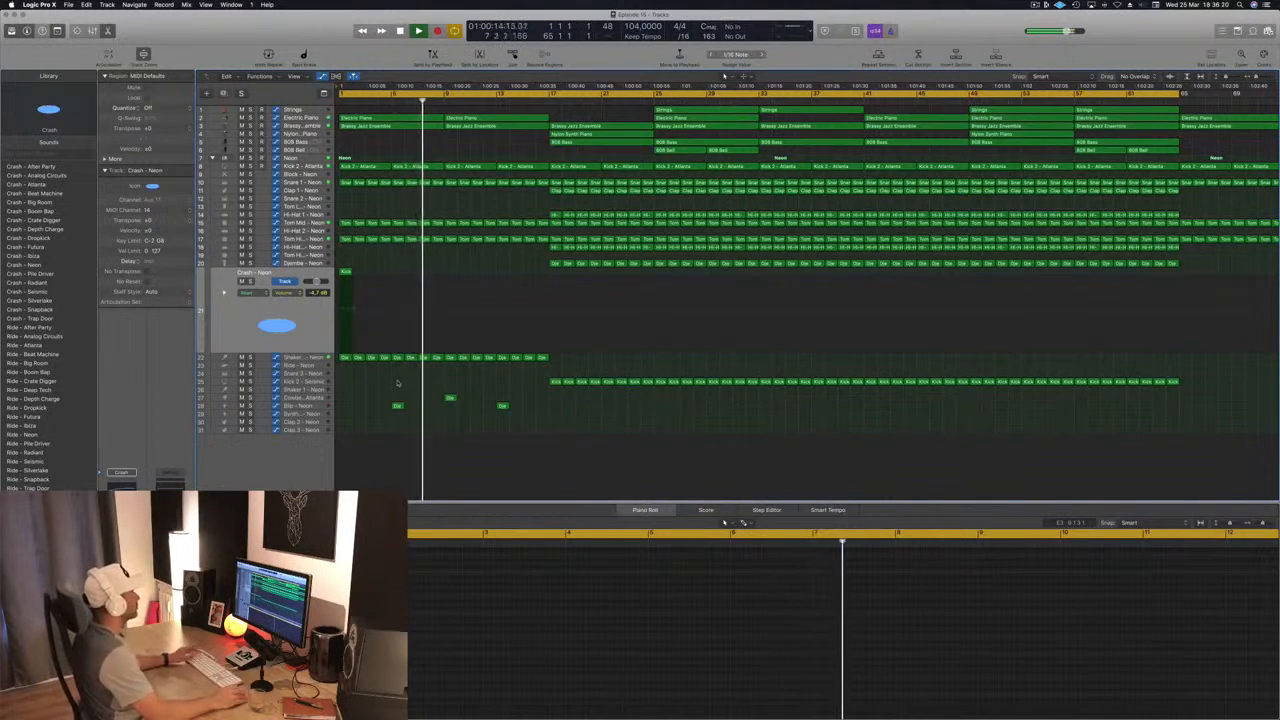
Step: Copy the 808 Bass region from bar 17 to bar 9 and delete the copy's notes after bar 11
{"action": "left_click", "coordinate": [708, 150]}
{"action": "left_click", "coordinate": [605, 144]}
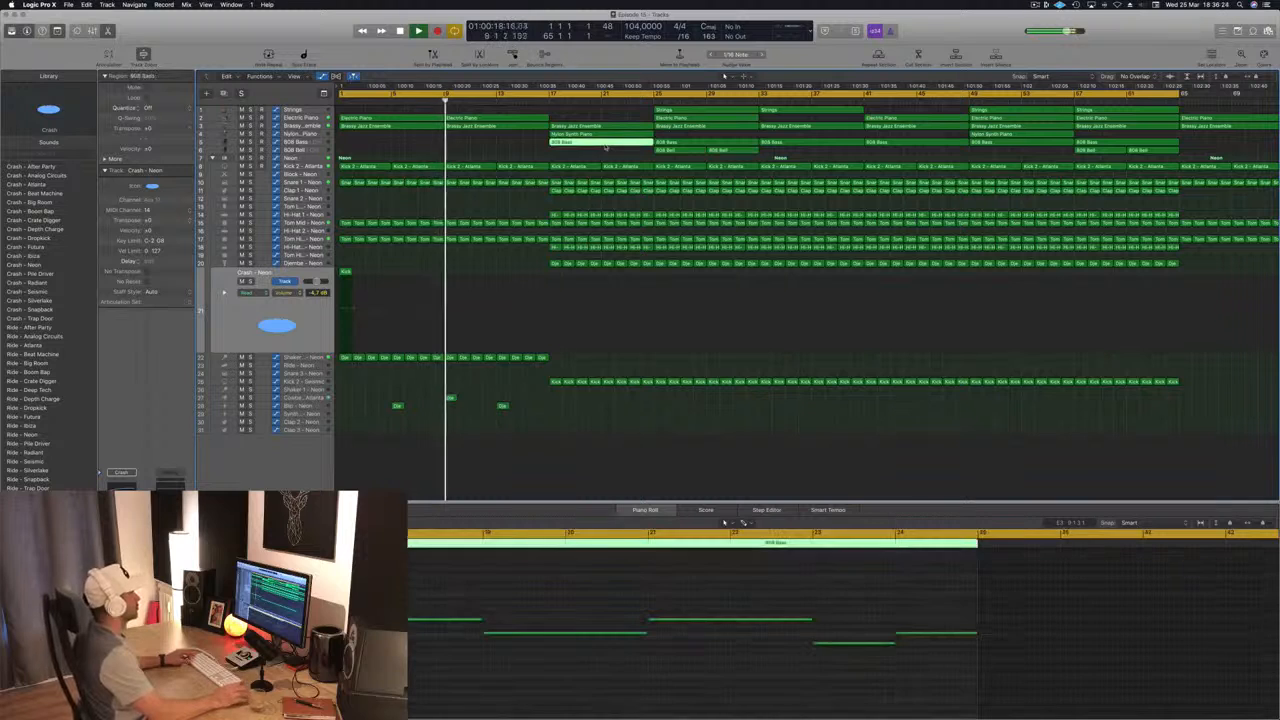
{"action": "left_click_drag", "start_coordinate": [581, 148], "coordinate": [500, 148]}
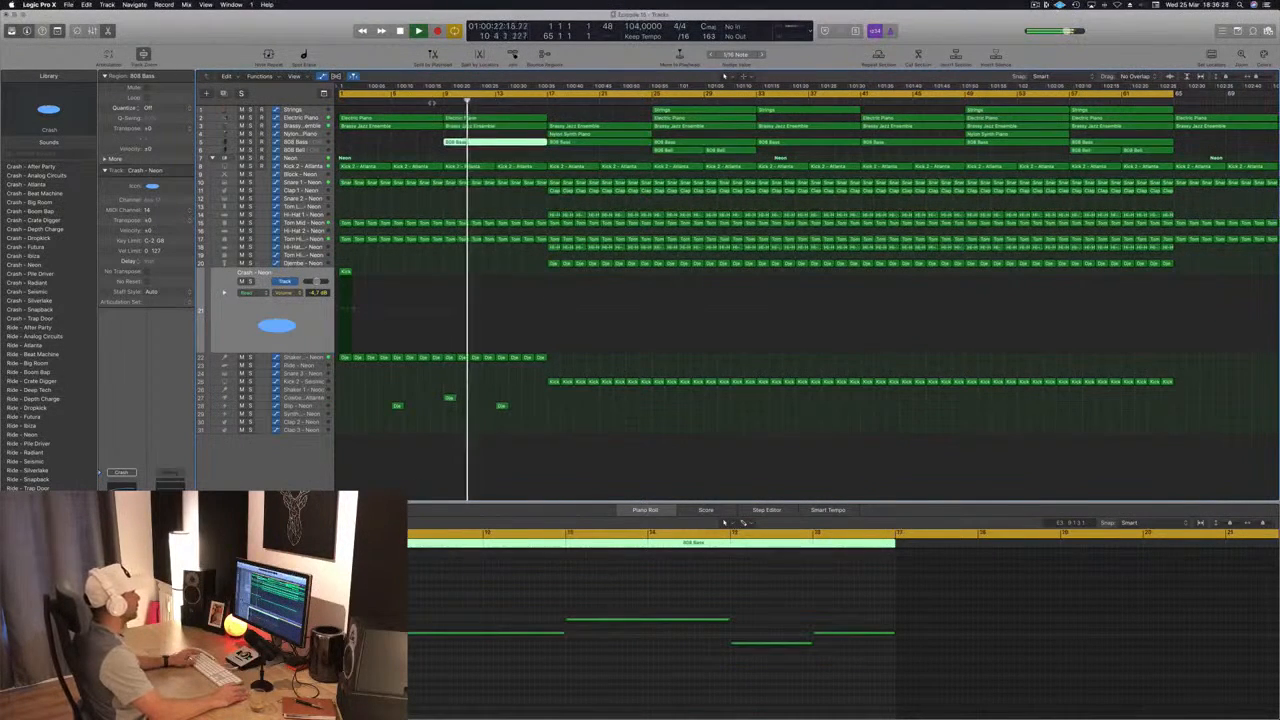
{"action": "left_click_drag", "start_coordinate": [668, 573], "coordinate": [1046, 696]}
{"action": "key", "text": "Delete"}
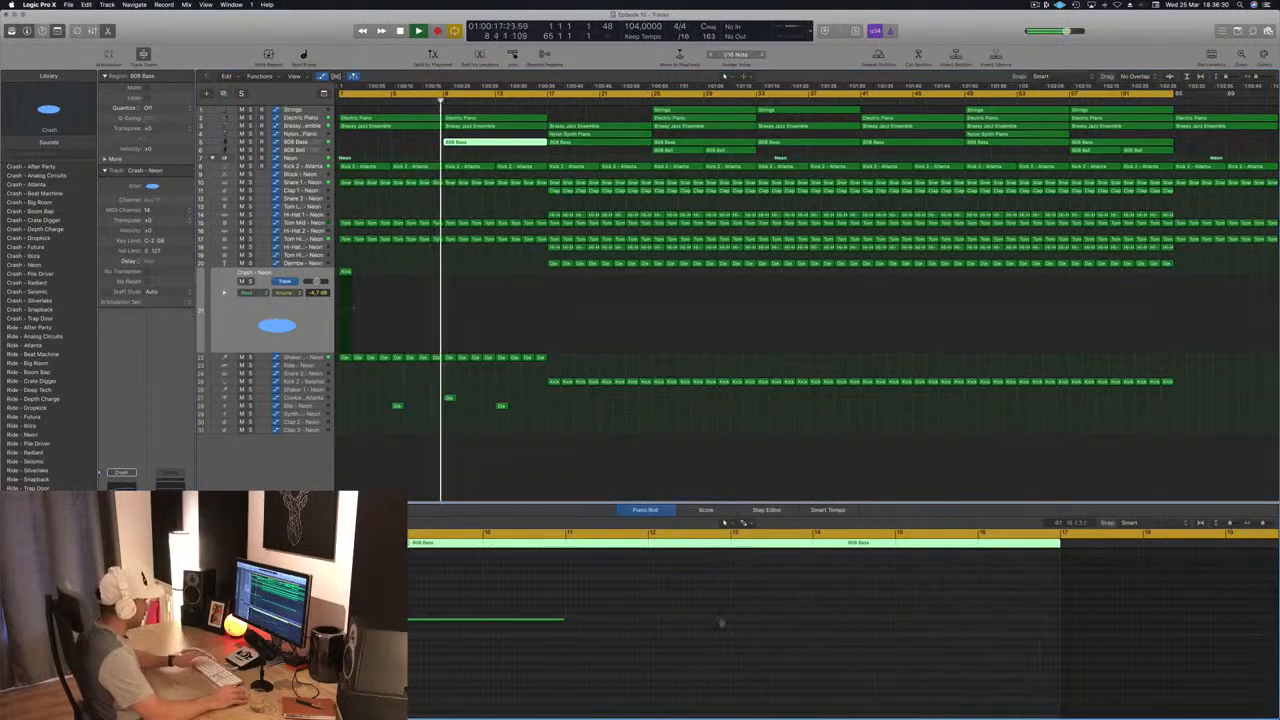
{"action": "key", "text": "super+Left"}
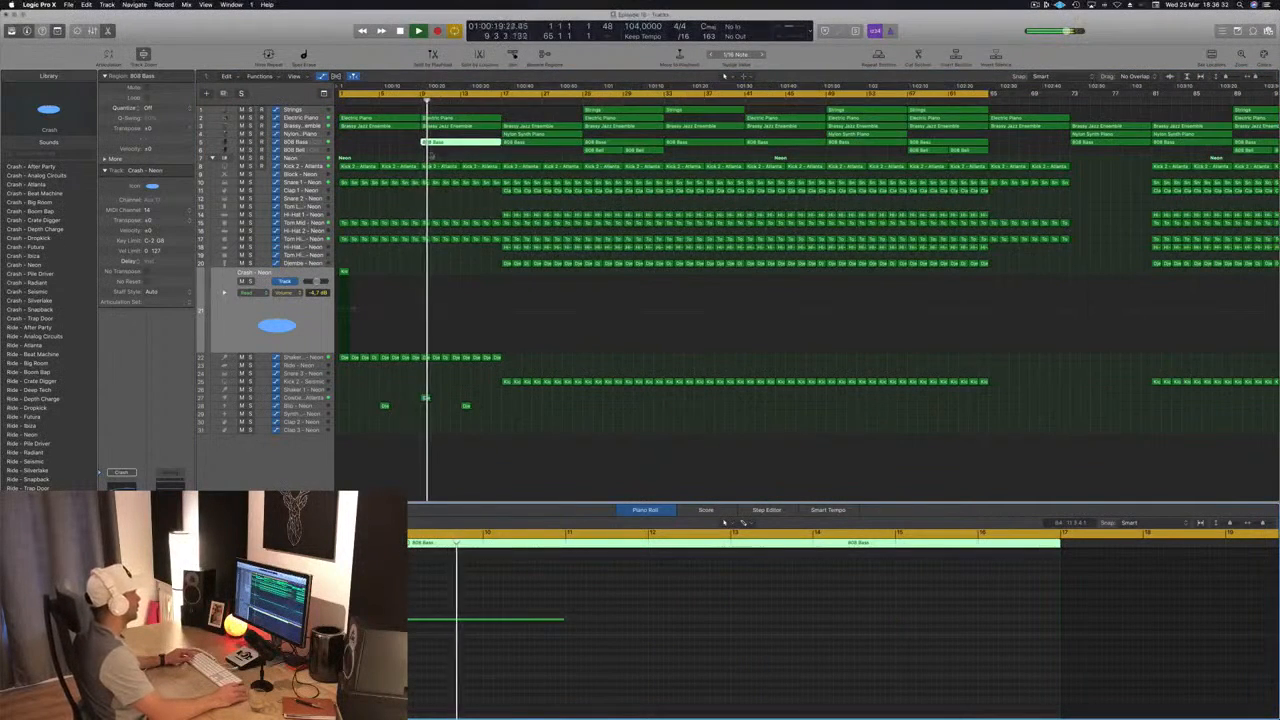
Step: Split the intro's 808 Bass region at bar 13 and delete its empty second half
{"action": "left_click", "coordinate": [388, 142]}
{"action": "left_click", "coordinate": [441, 145]}
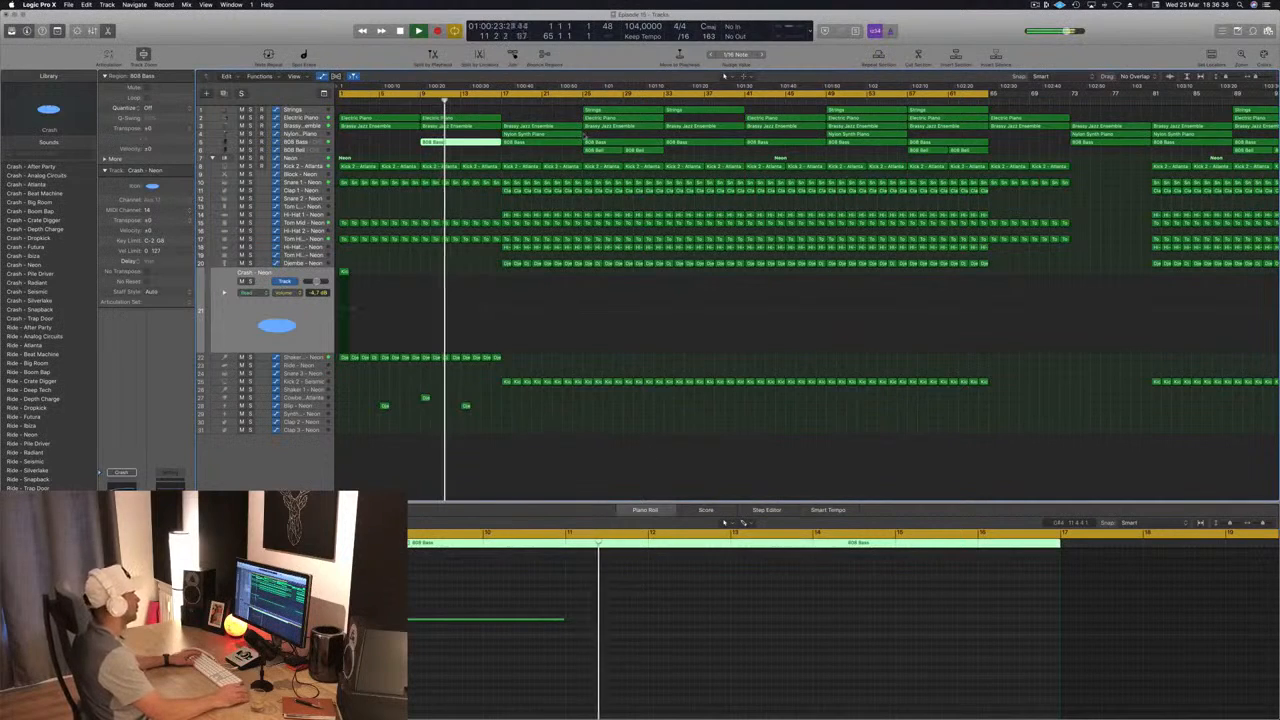
{"action": "double_click", "coordinate": [460, 142], "text": "super"}
{"action": "left_click", "coordinate": [472, 143]}
{"action": "key", "text": "Delete"}
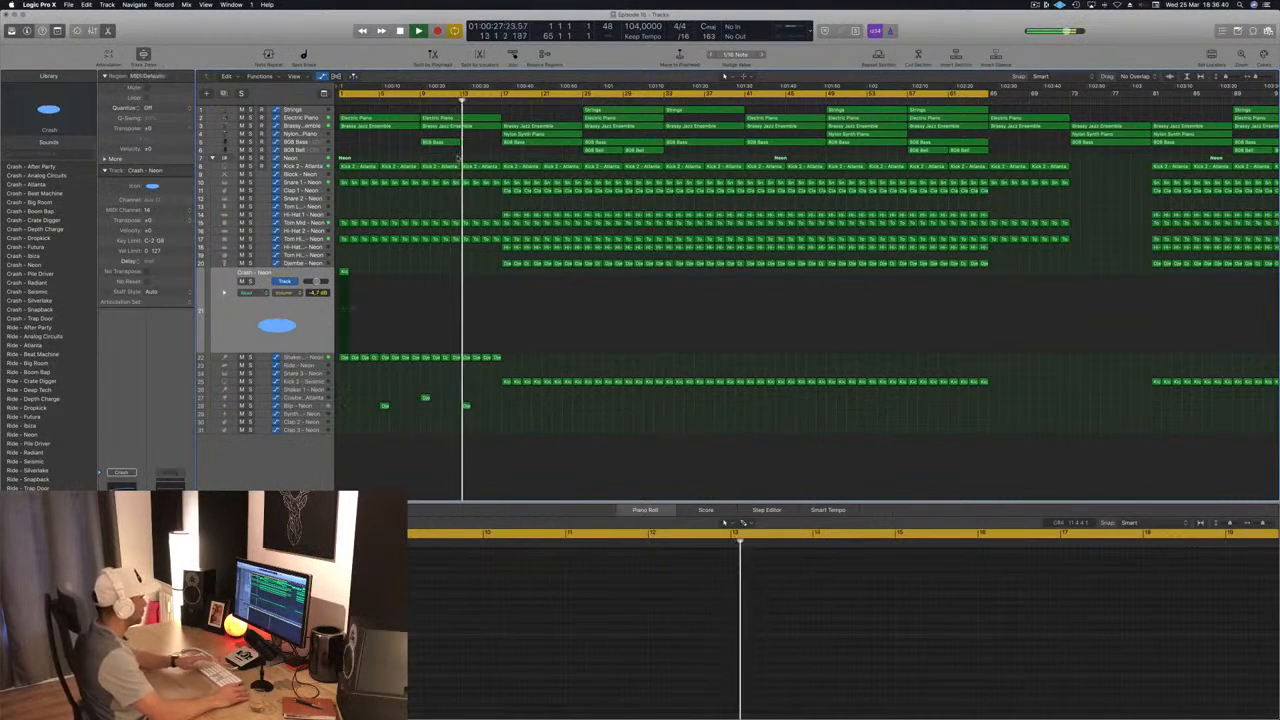
Step: Copy the shortened 808 Bass region from bar 9 to bar 13 and replay the section
{"action": "left_click", "coordinate": [441, 145]}
{"action": "left_click_drag", "start_coordinate": [435, 143], "coordinate": [475, 143]}
{"action": "left_click", "coordinate": [366, 149]}
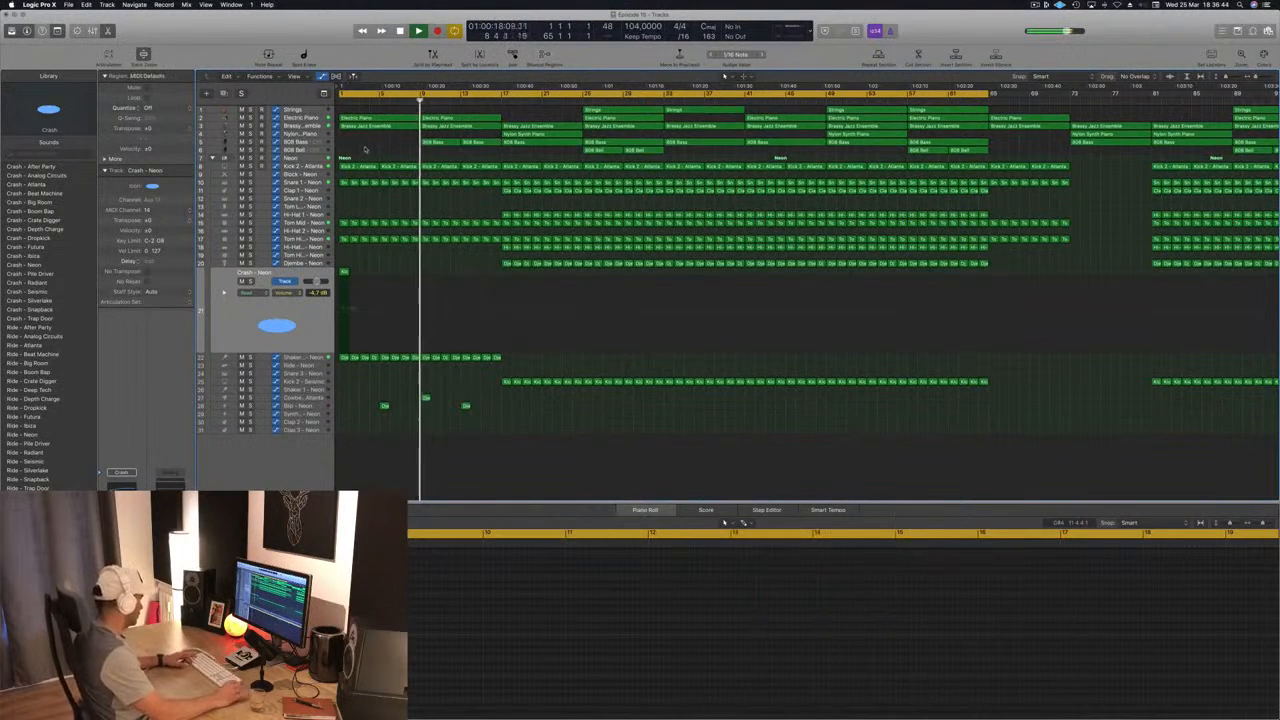
{"action": "key", "text": "super+Left"}
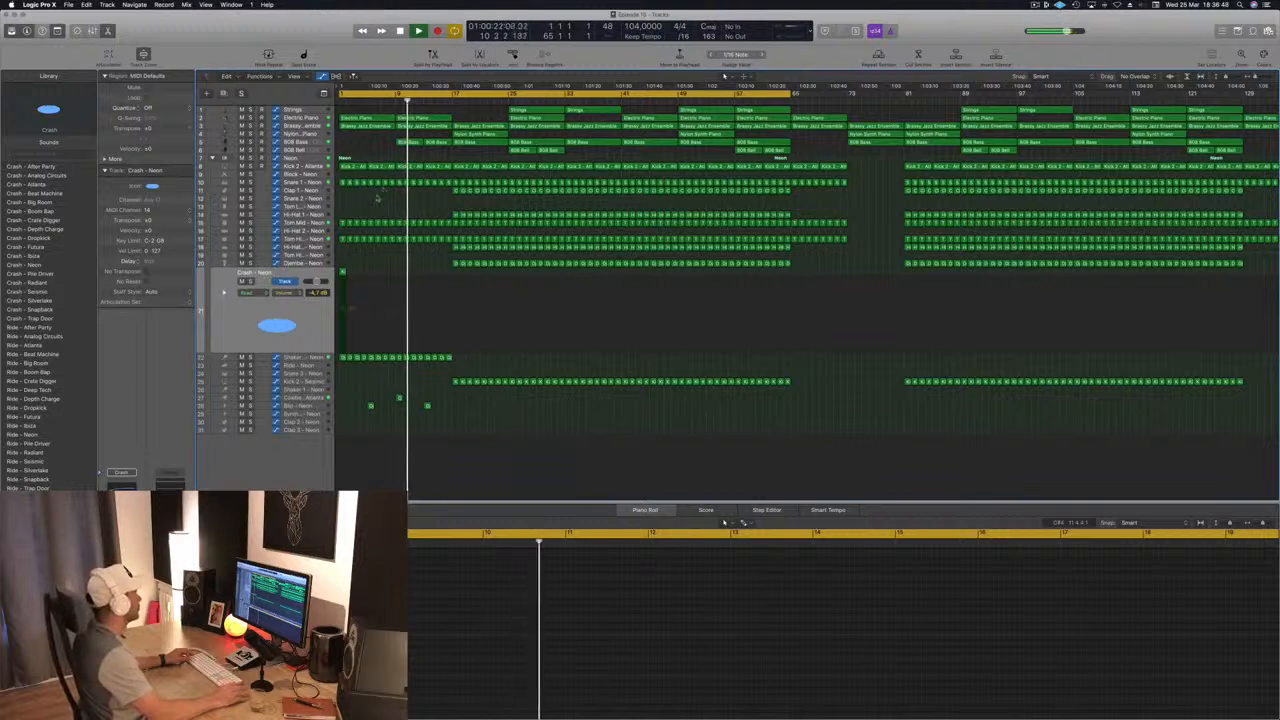
Step: Lower the Shaker 2 track to -28.5 dB, save the project and keep playing towards bar 17
{"action": "key", "text": "Down"}
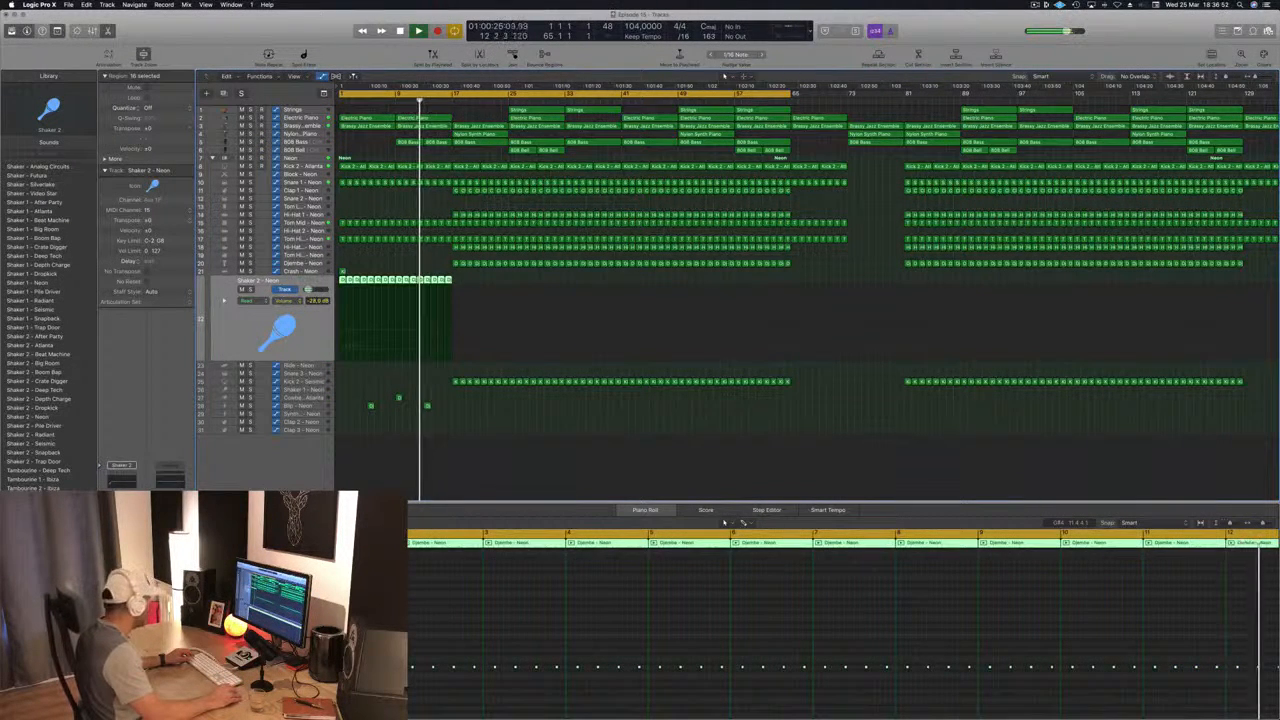
{"action": "left_click", "coordinate": [470, 460]}
{"action": "key", "text": "super+s"}
{"action": "scroll", "coordinate": [530, 458], "scroll_direction": "right", "scroll_amount": 5}
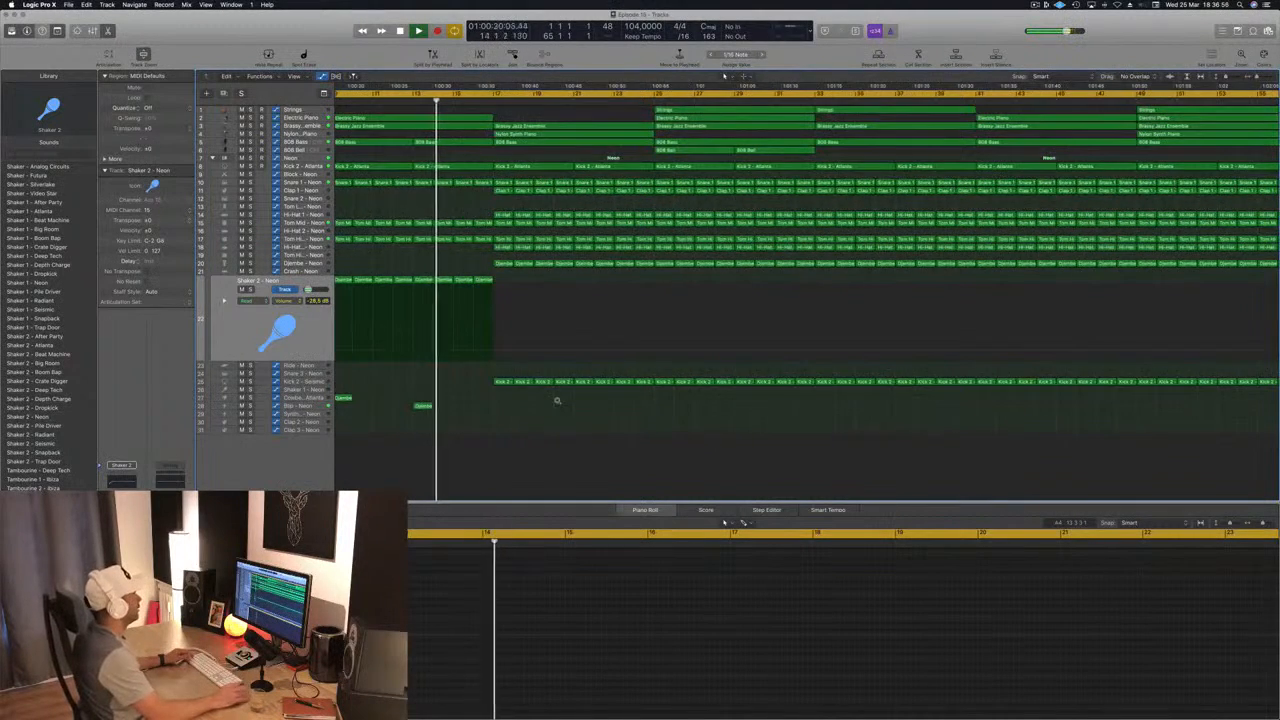
{"action": "scroll", "coordinate": [557, 400], "scroll_direction": "left", "scroll_amount": 3}
{"action": "scroll", "coordinate": [557, 400], "scroll_direction": "left", "scroll_amount": 1}
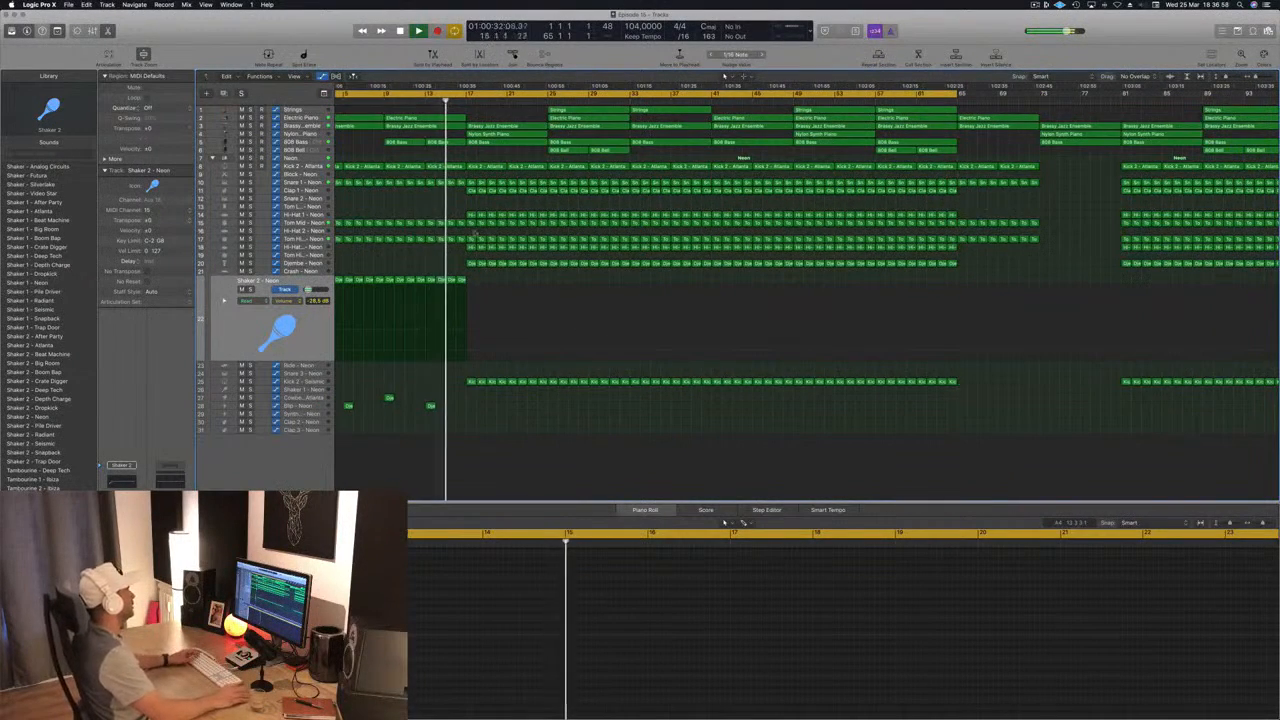
Step: Play the transition past bar 17, then replay the intro from the start and from about bar 9
{"action": "scroll", "coordinate": [474, 232], "scroll_direction": "left", "scroll_amount": 3}
{"action": "scroll", "coordinate": [417, 218], "scroll_direction": "left", "scroll_amount": 4}
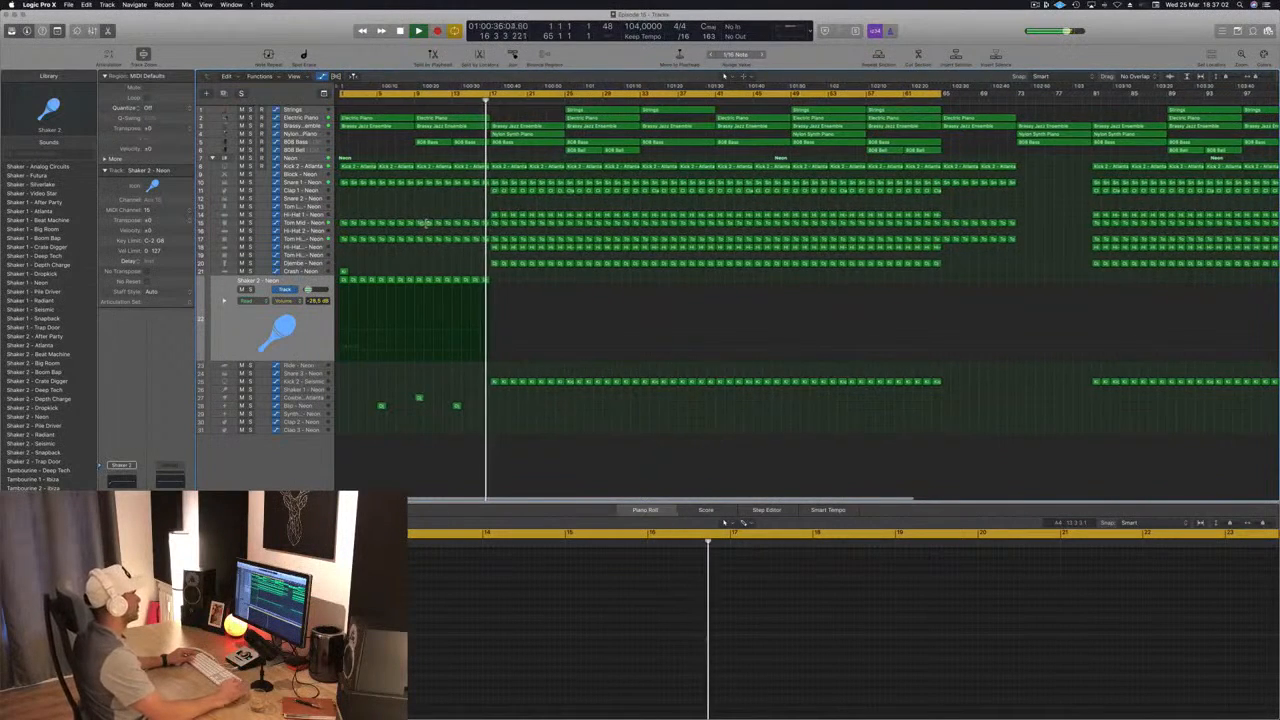
{"action": "key", "text": "super+Left"}
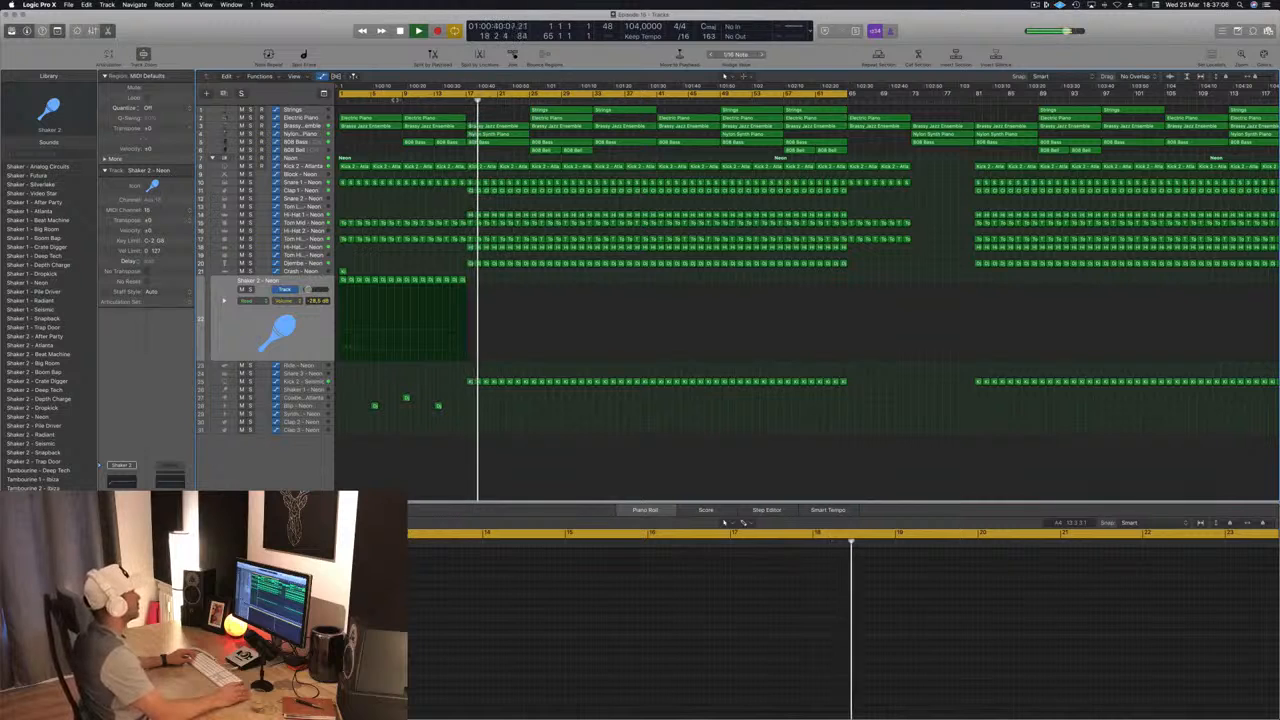
{"action": "key", "text": "Return"}
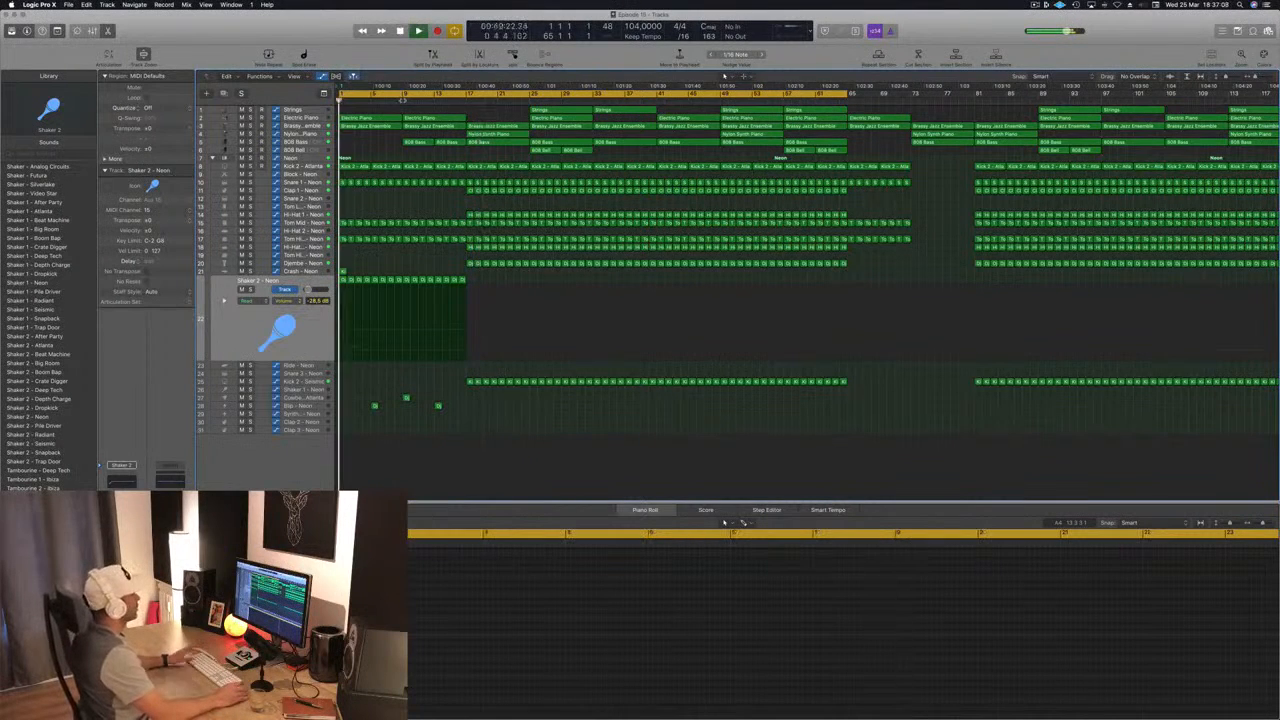
{"action": "left_click", "coordinate": [400, 100]}
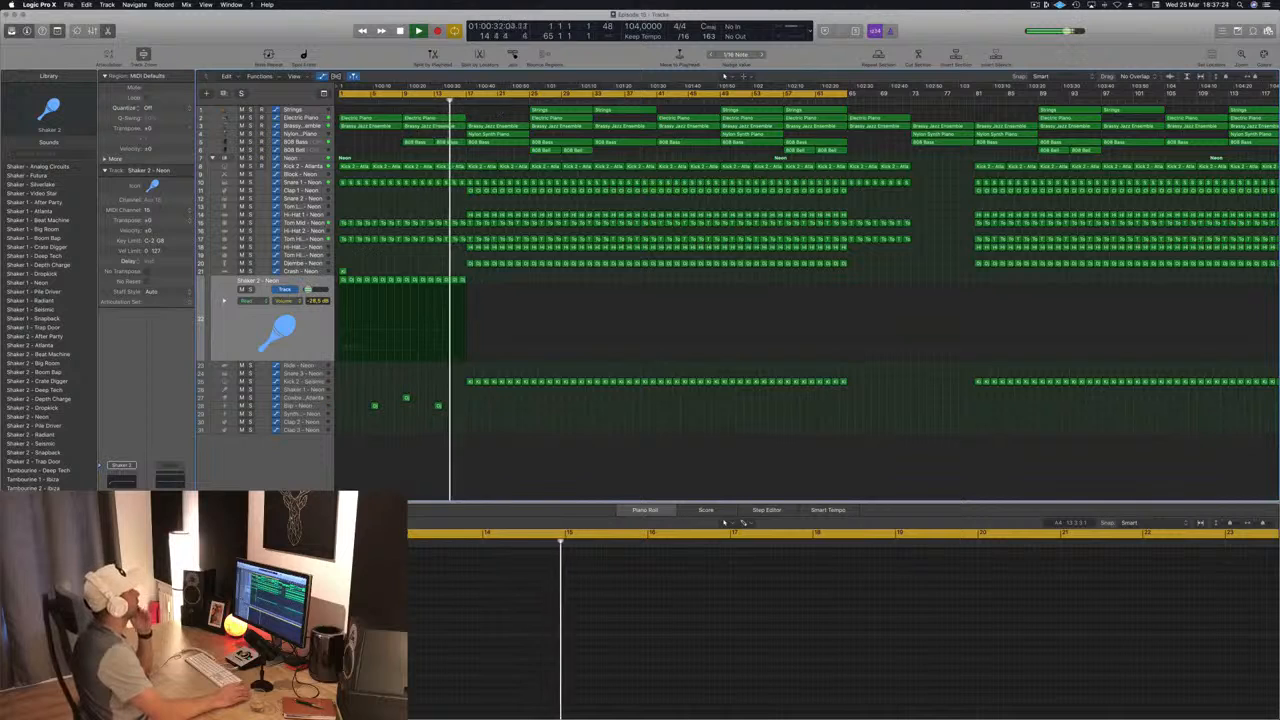
Step: Delete the melodic and bass regions in bars 17–32 and copy the Electric Piano, Brassy Jazz Ensemble and 808 Bass regions from bar 9 to bar 17
{"action": "left_click_drag", "start_coordinate": [498, 106], "coordinate": [575, 164]}
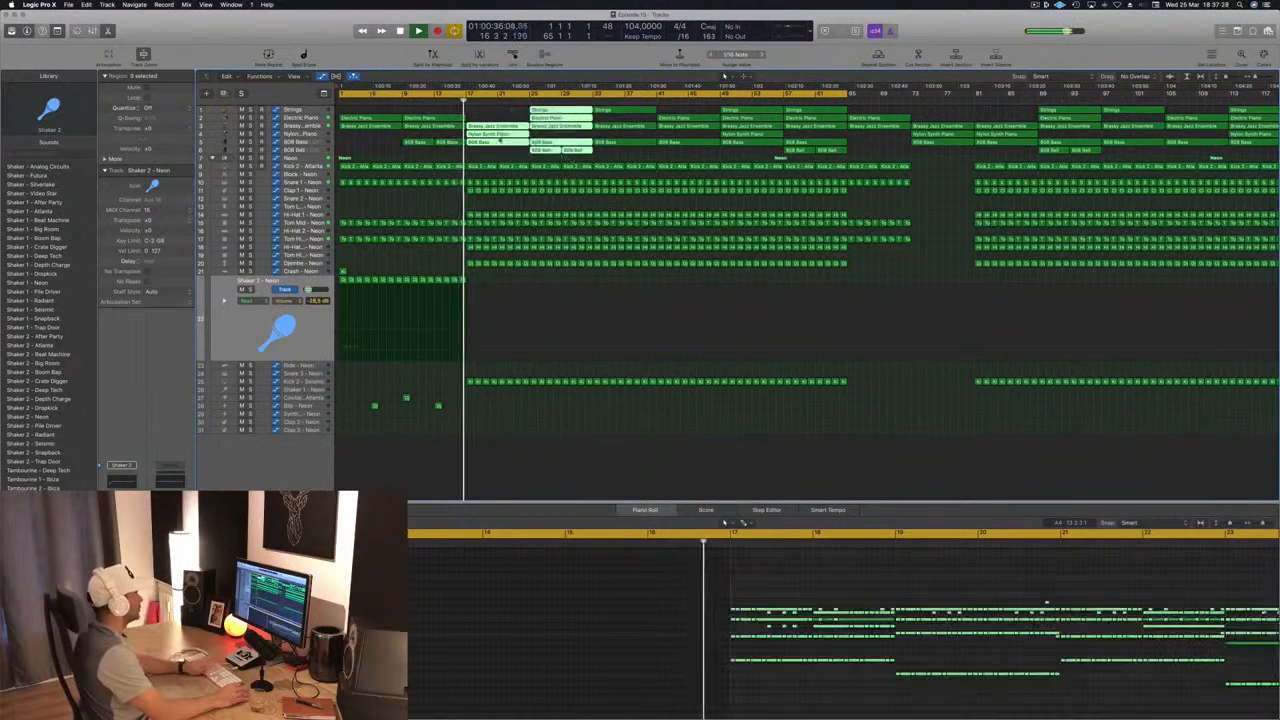
{"action": "key", "text": "Delete"}
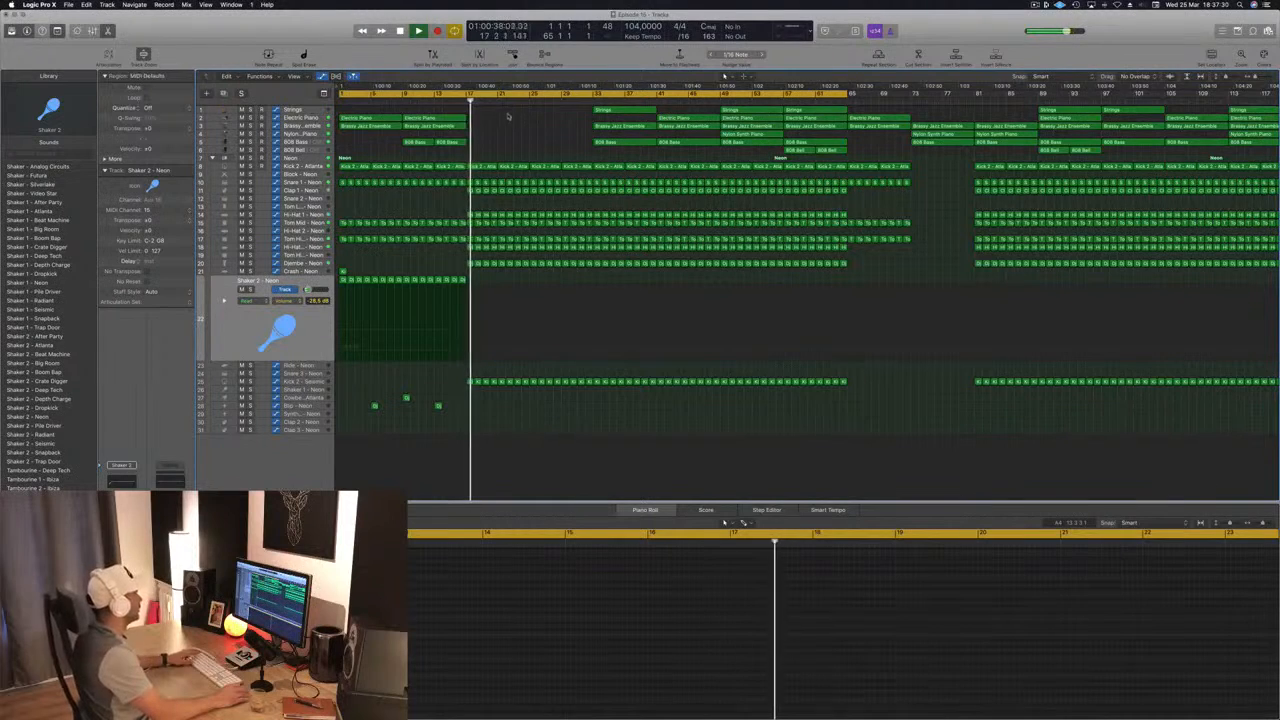
{"action": "left_click_drag", "start_coordinate": [421, 141], "coordinate": [486, 128]}
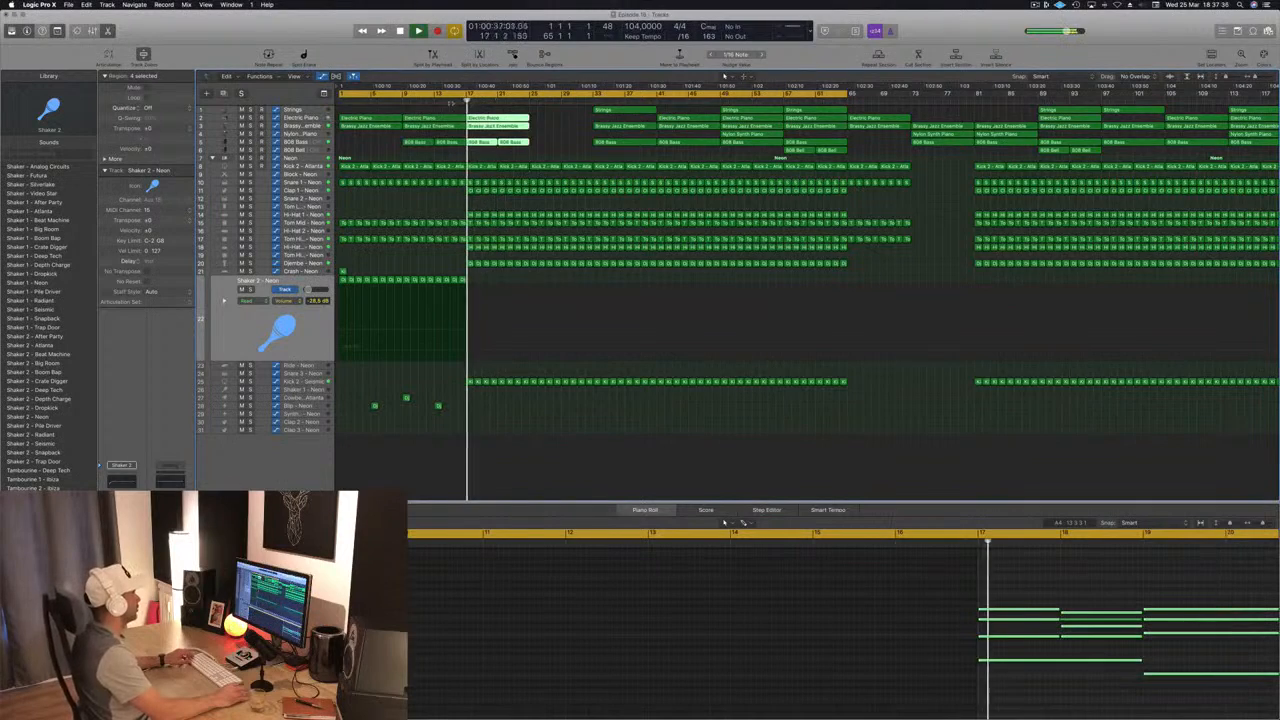
Step: Replay the transition into bar 17 and copy the Strings region from bar 33 to bar 17
{"action": "key", "text": "super+Left"}
{"action": "left_click", "coordinate": [305, 118]}
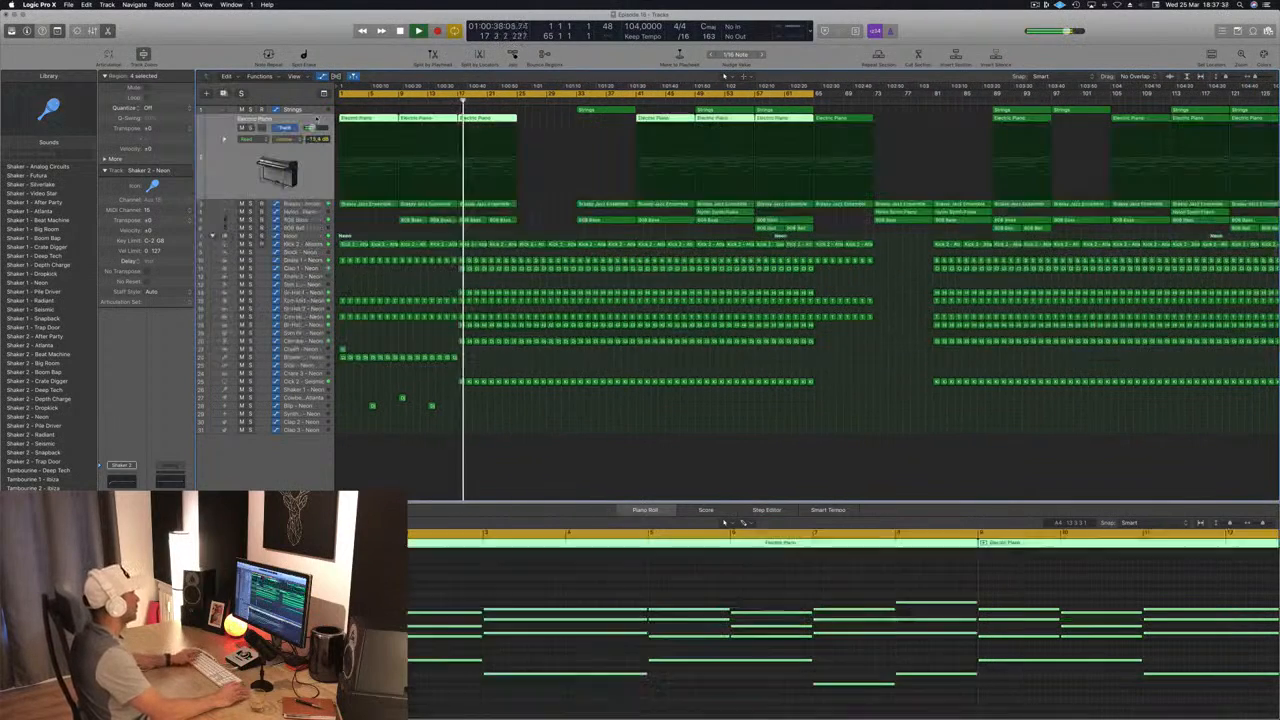
{"action": "left_click", "coordinate": [441, 101]}
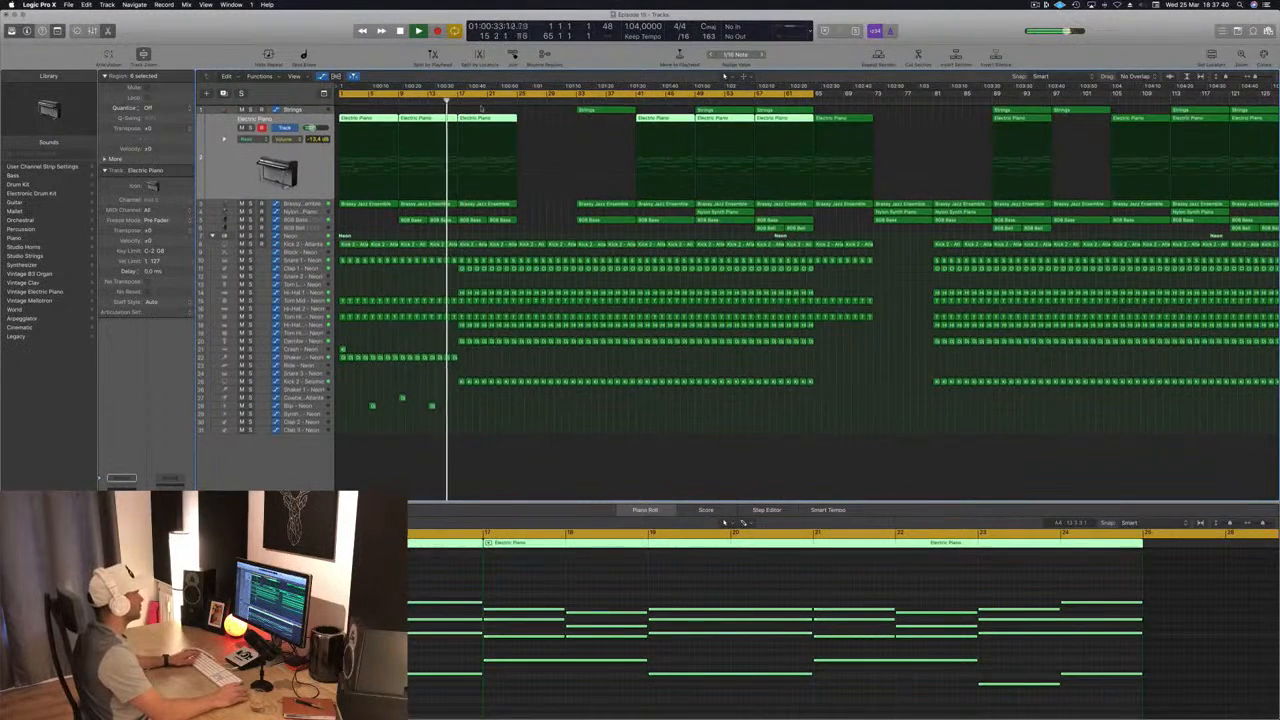
{"action": "left_click_drag", "start_coordinate": [603, 112], "coordinate": [491, 110]}
Step: Solo the Strings track briefly during playback, raise its volume to -13.4 dB, and clear the region selection
{"action": "left_click", "coordinate": [412, 101]}
{"action": "left_click", "coordinate": [318, 111]}
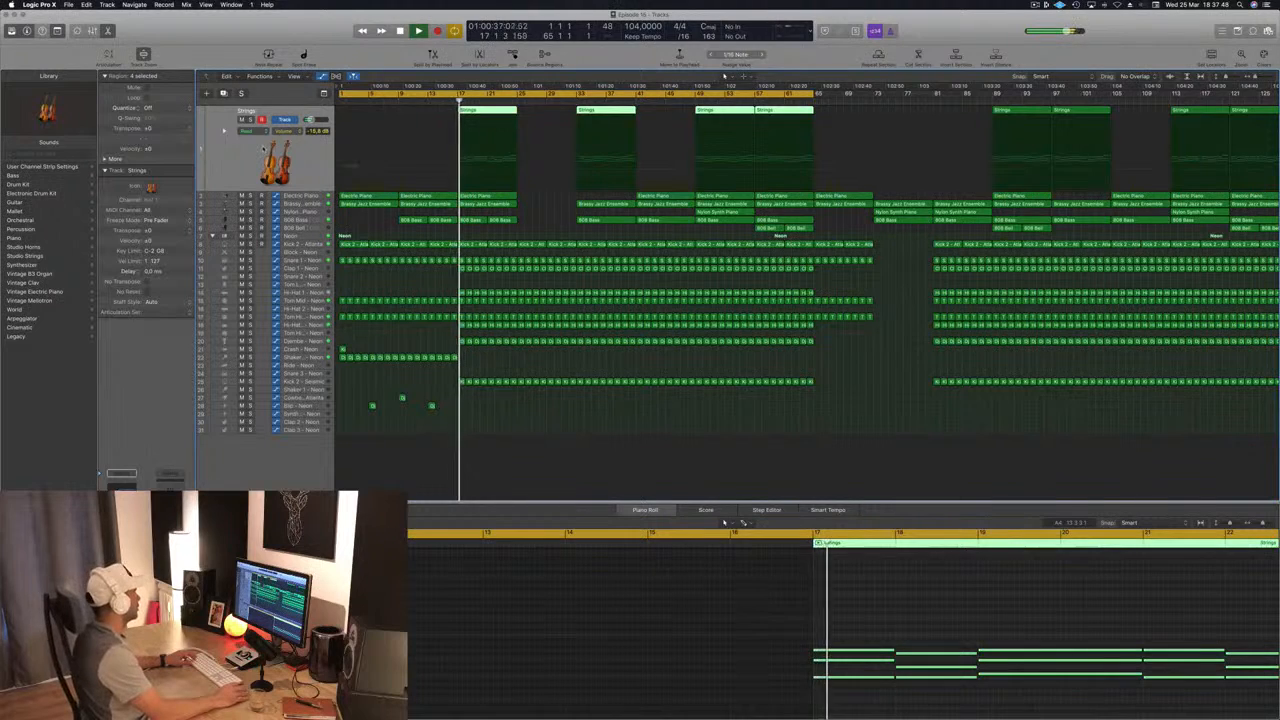
{"action": "key", "text": "ctrl+s"}
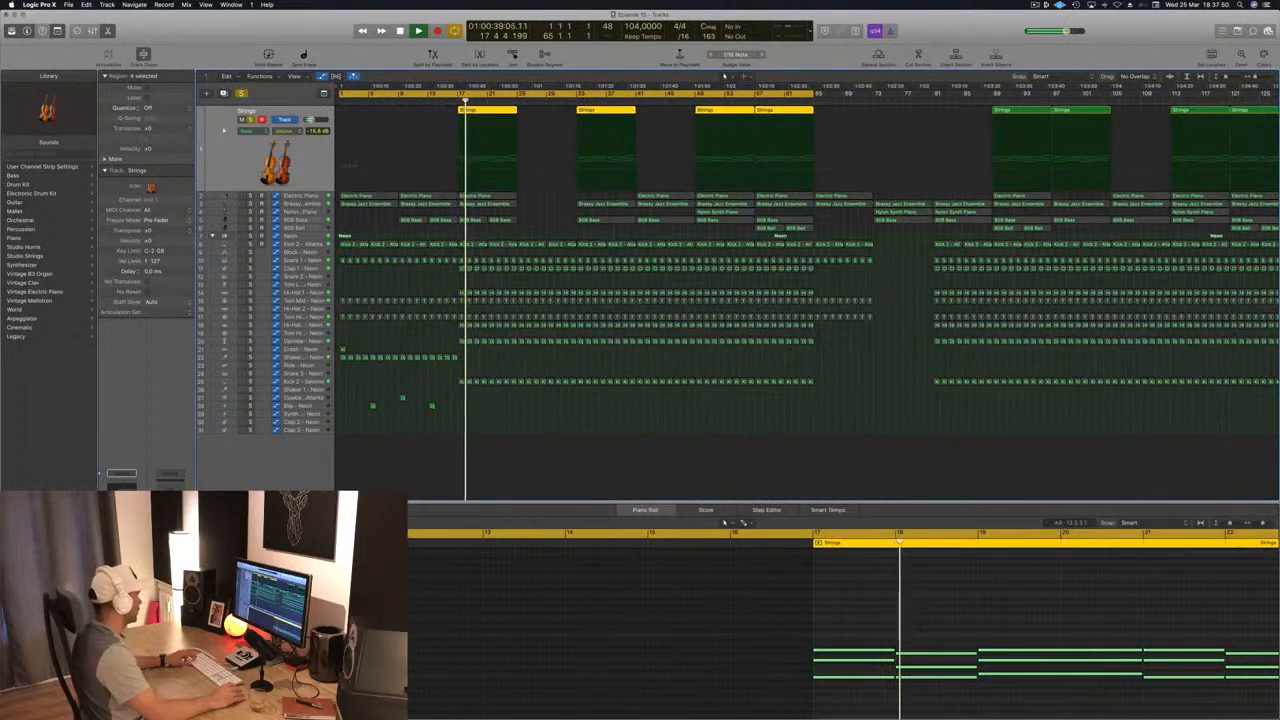
{"action": "key", "text": "ctrl+s"}
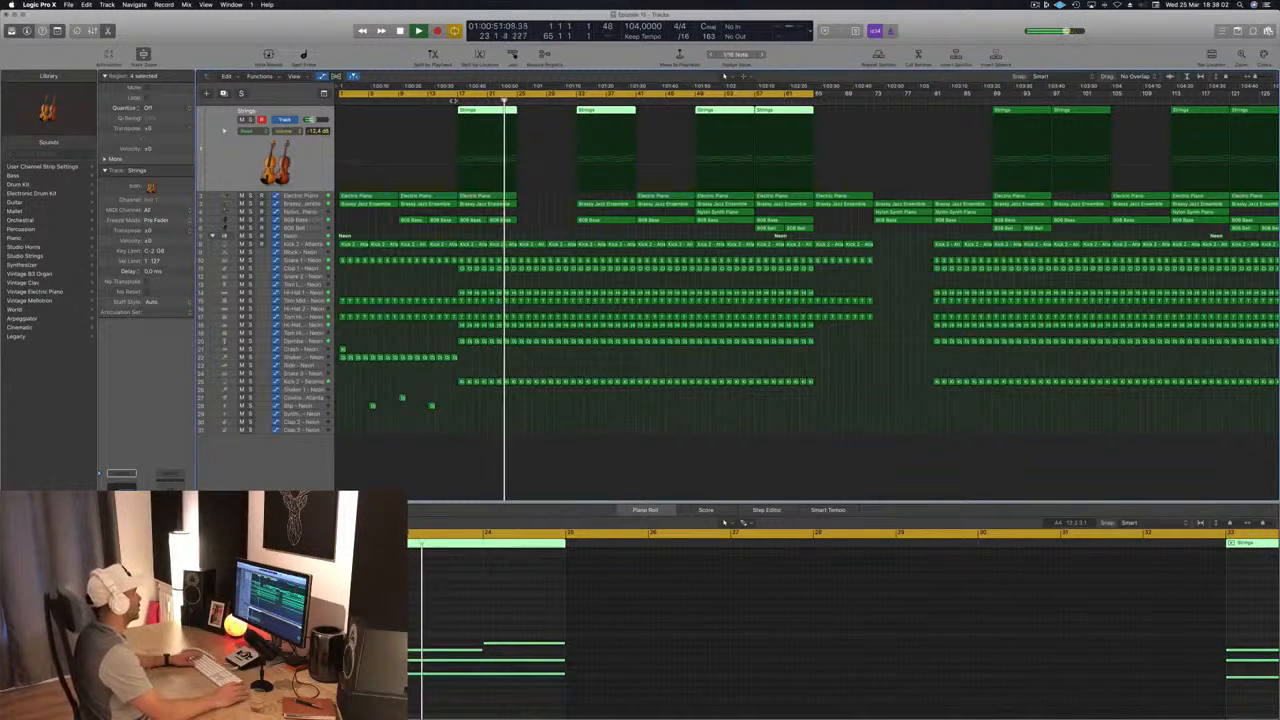
{"action": "left_click", "coordinate": [540, 231]}
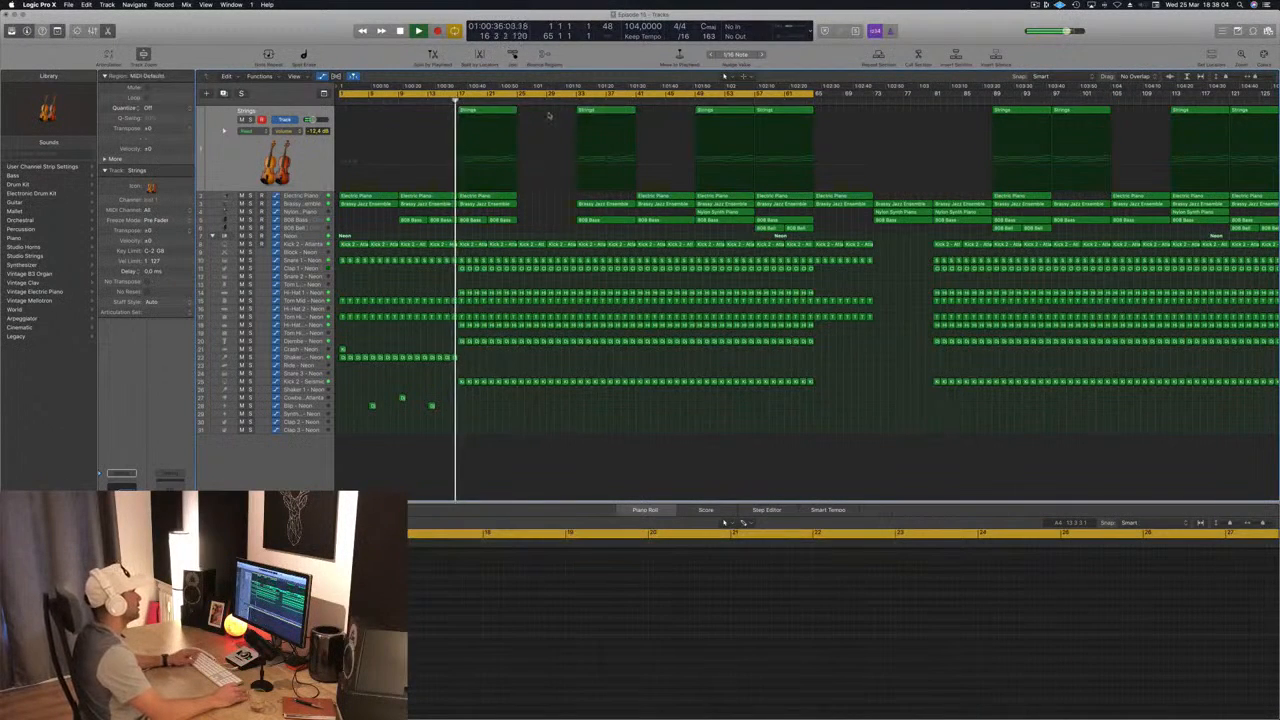
Step: Copy the Strings, Electric Piano, Brassy Jazz Ensemble and 808 Bass regions from bar 17 to bar 25 and save the project
{"action": "left_click_drag", "start_coordinate": [537, 108], "coordinate": [484, 222]}
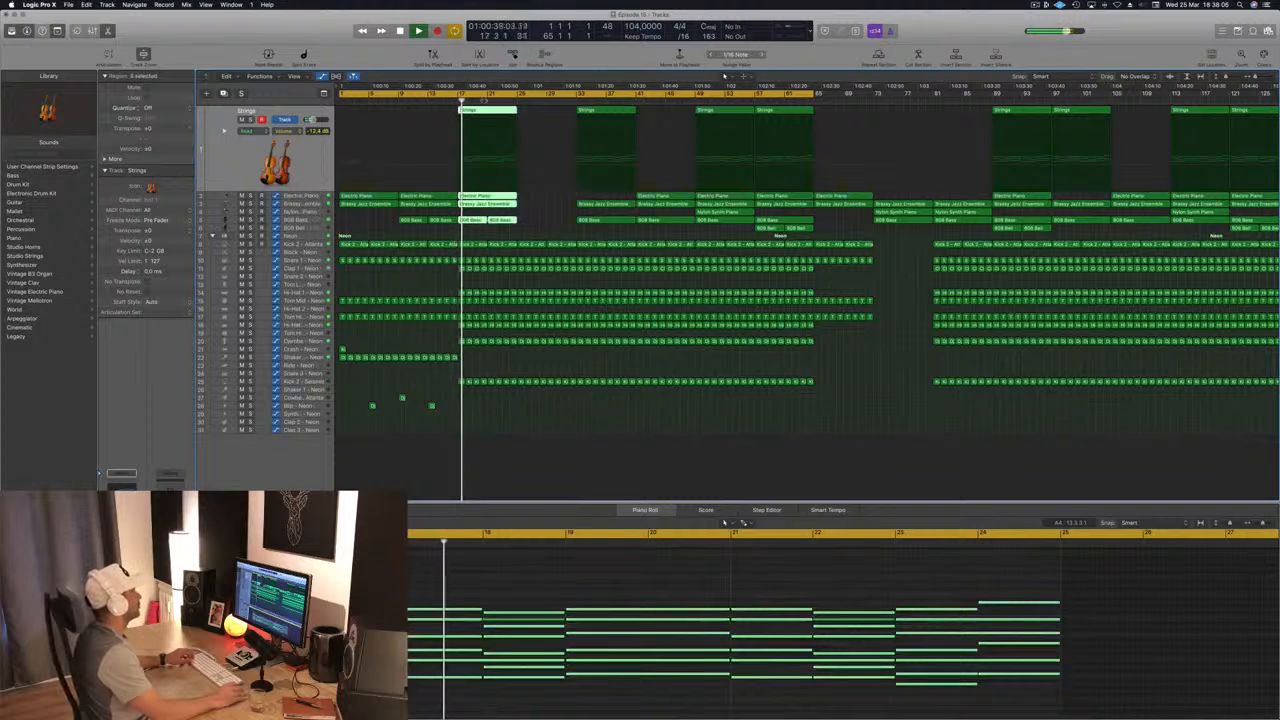
{"action": "left_click_drag", "start_coordinate": [484, 112], "coordinate": [543, 120]}
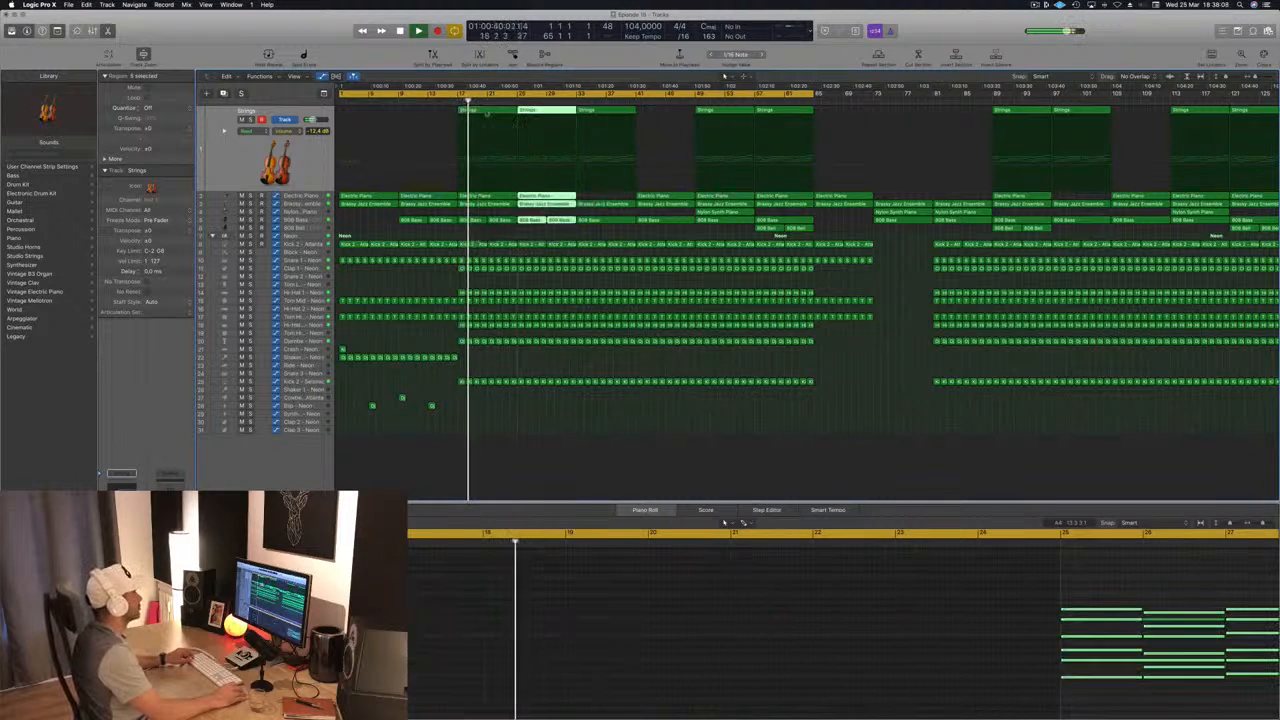
{"action": "left_click", "coordinate": [450, 99]}
{"action": "key", "text": "super+Left"}
{"action": "key", "text": "super+s"}
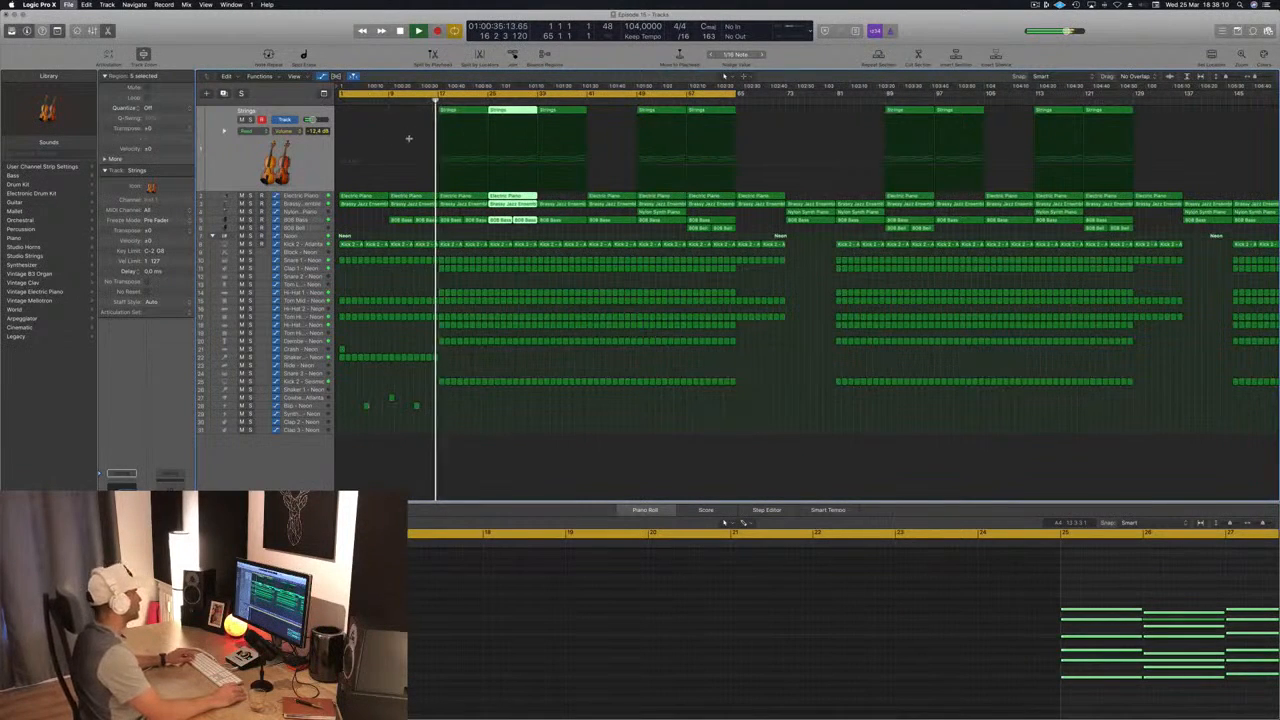
Step: Solo the Electric Piano track briefly during playback and raise its volume to -6.8 dB
{"action": "key", "text": "super+Right"}
{"action": "key", "text": "Down"}
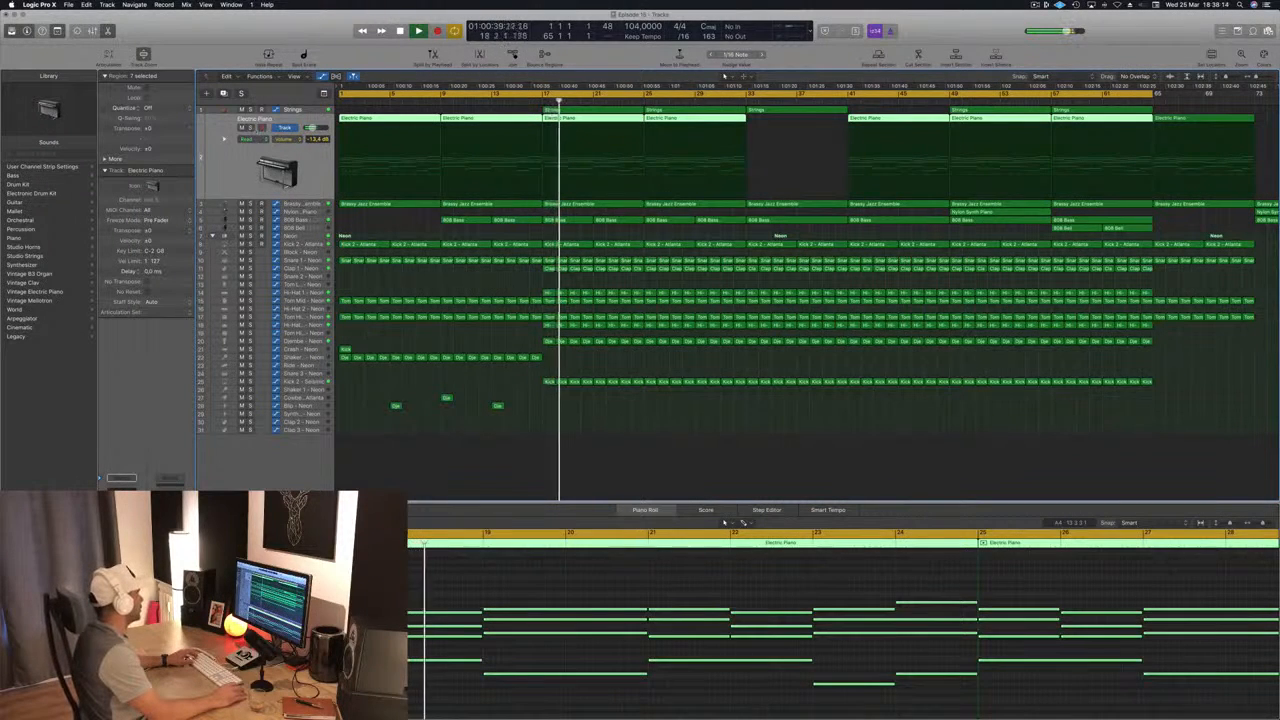
{"action": "key", "text": "ctrl+s"}
{"action": "key", "text": "ctrl+s"}
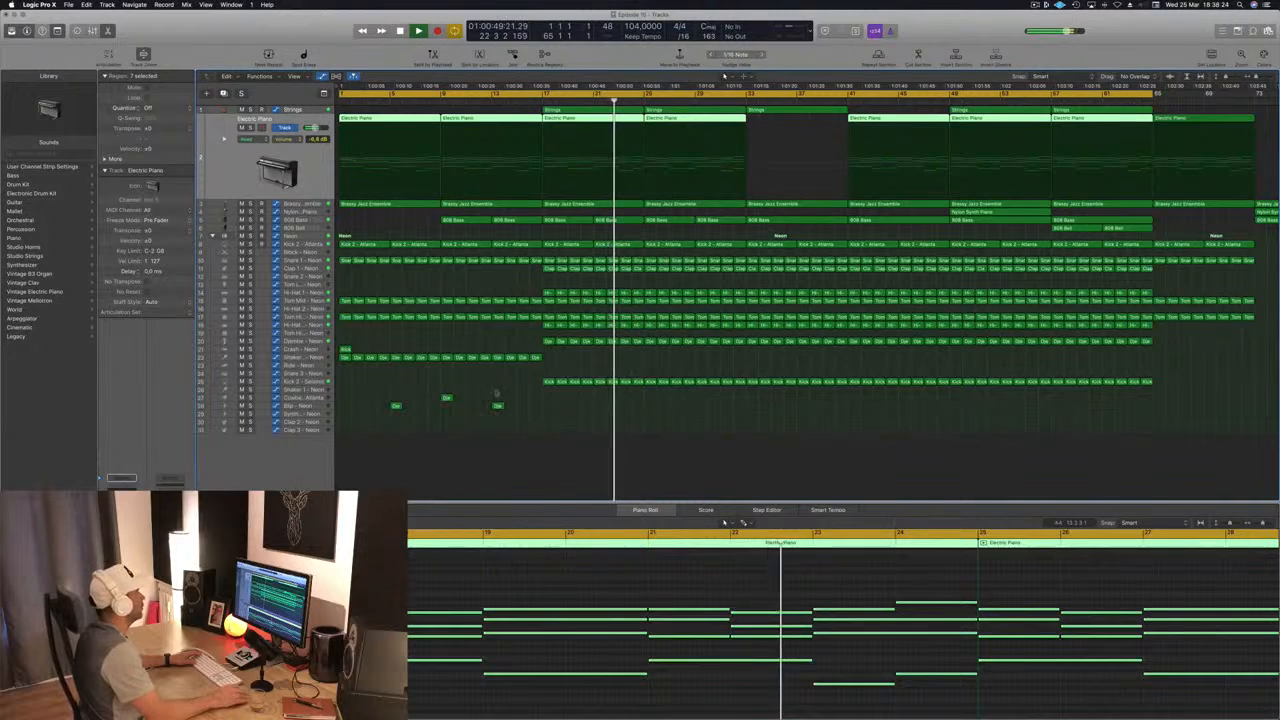
Step: Continue the Shaker 2 regions from bar 17 up to bar 33 and copy the Crash region from bar 1 to bar 17
{"action": "key", "text": "super+Left"}
{"action": "key", "text": "super+Left"}
{"action": "key", "text": "super+Left"}
{"action": "key", "text": "super+Left"}
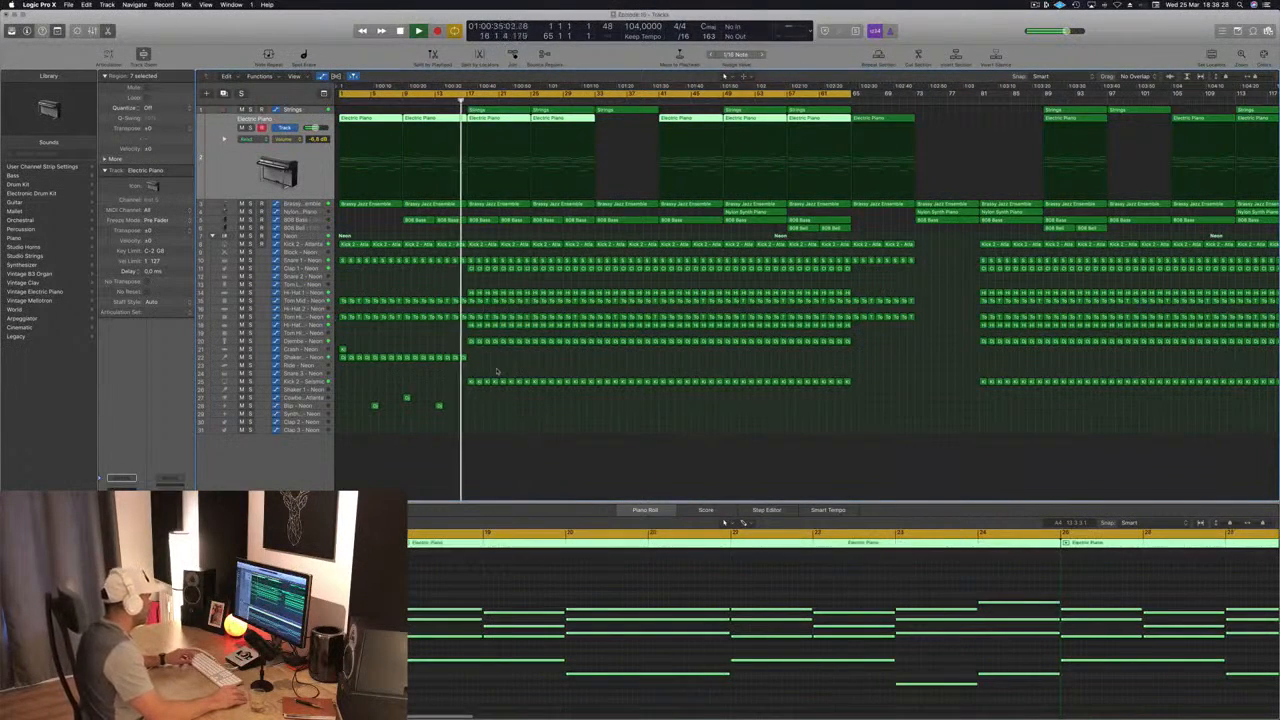
{"action": "mouse_move", "coordinate": [497, 361]}
{"action": "left_mouse_down"}
{"action": "mouse_move", "coordinate": [343, 358]}
{"action": "mouse_move", "coordinate": [478, 360]}
{"action": "left_mouse_up"}
{"action": "left_click", "coordinate": [342, 350]}
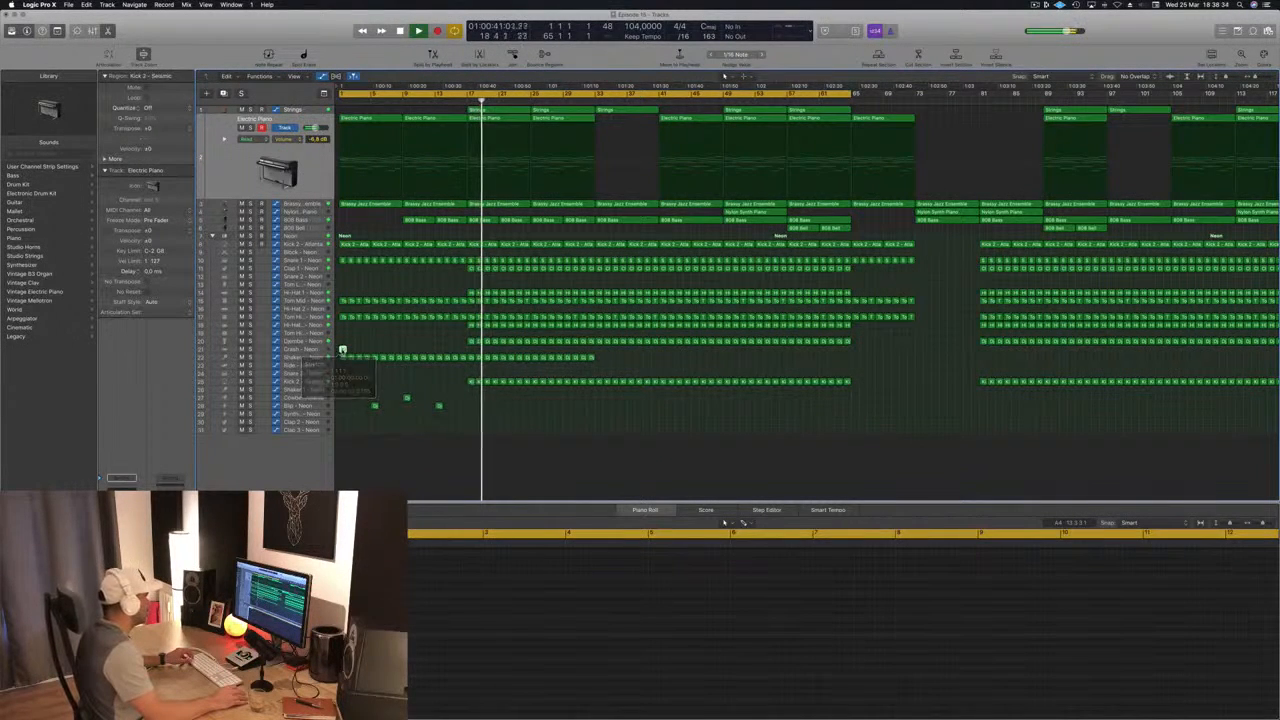
{"action": "left_click_drag", "start_coordinate": [342, 350], "coordinate": [471, 357]}
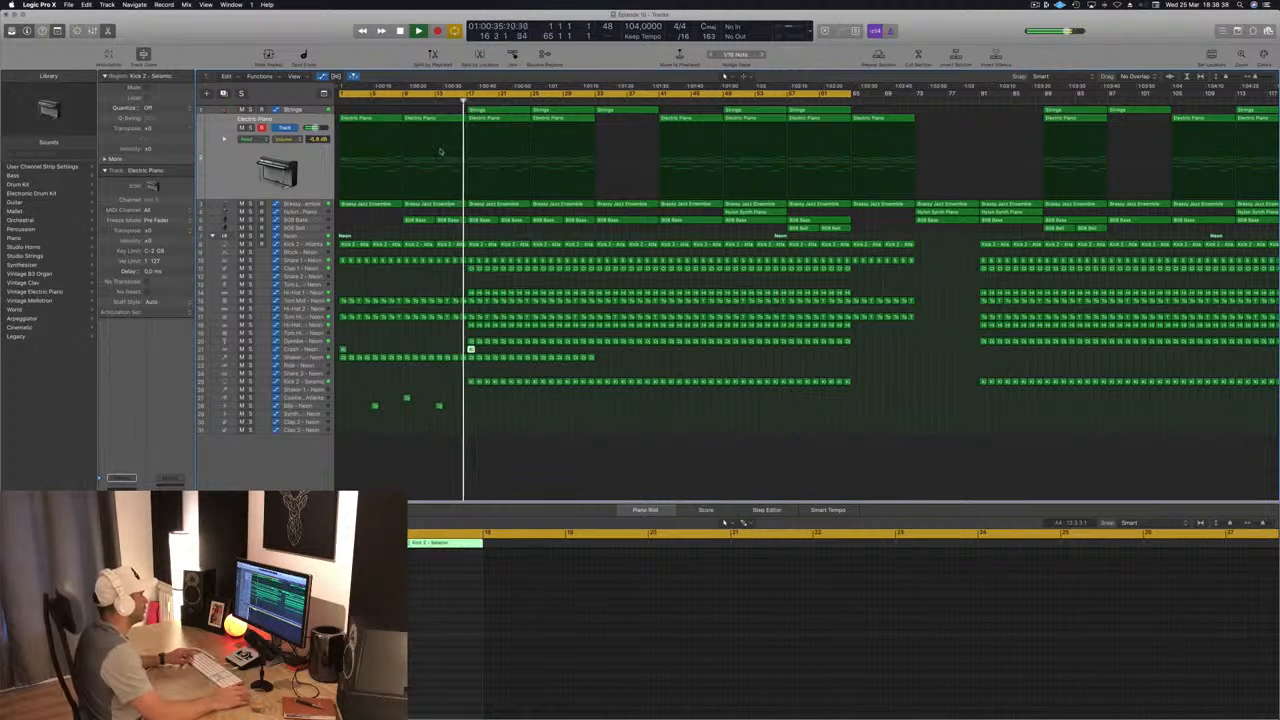
Step: Delete the snare, tom and shaker regions in bar 16 to leave a drum break before bar 17
{"action": "key", "text": "super+Right"}
{"action": "key", "text": "super+Right"}
{"action": "key", "text": "super+Right"}
{"action": "key", "text": "super+Right"}
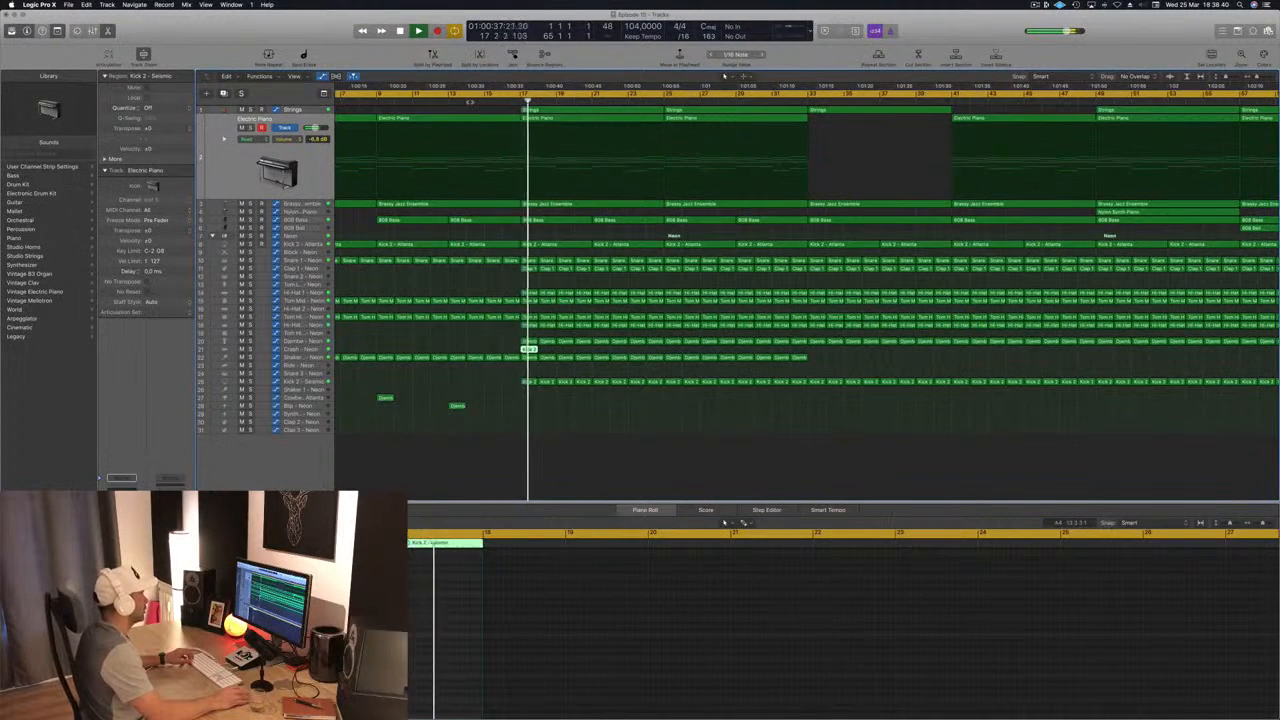
{"action": "left_click", "coordinate": [510, 262]}
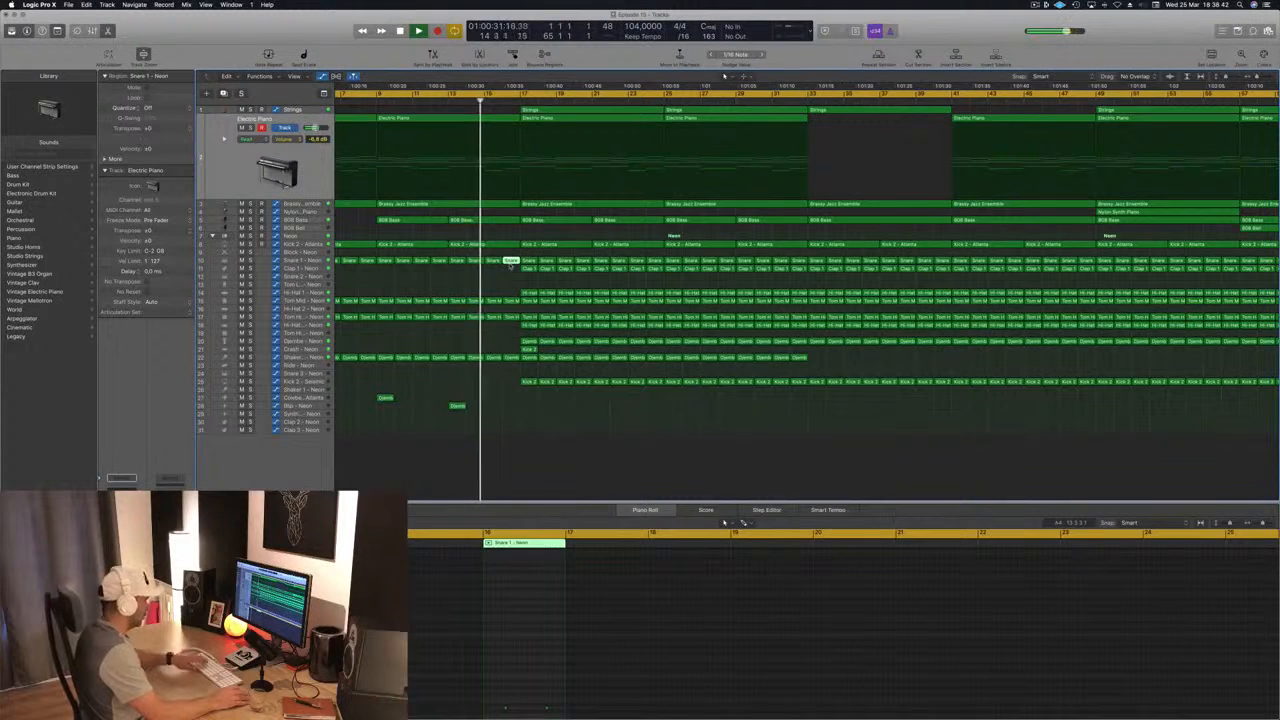
{"action": "key", "text": "Delete"}
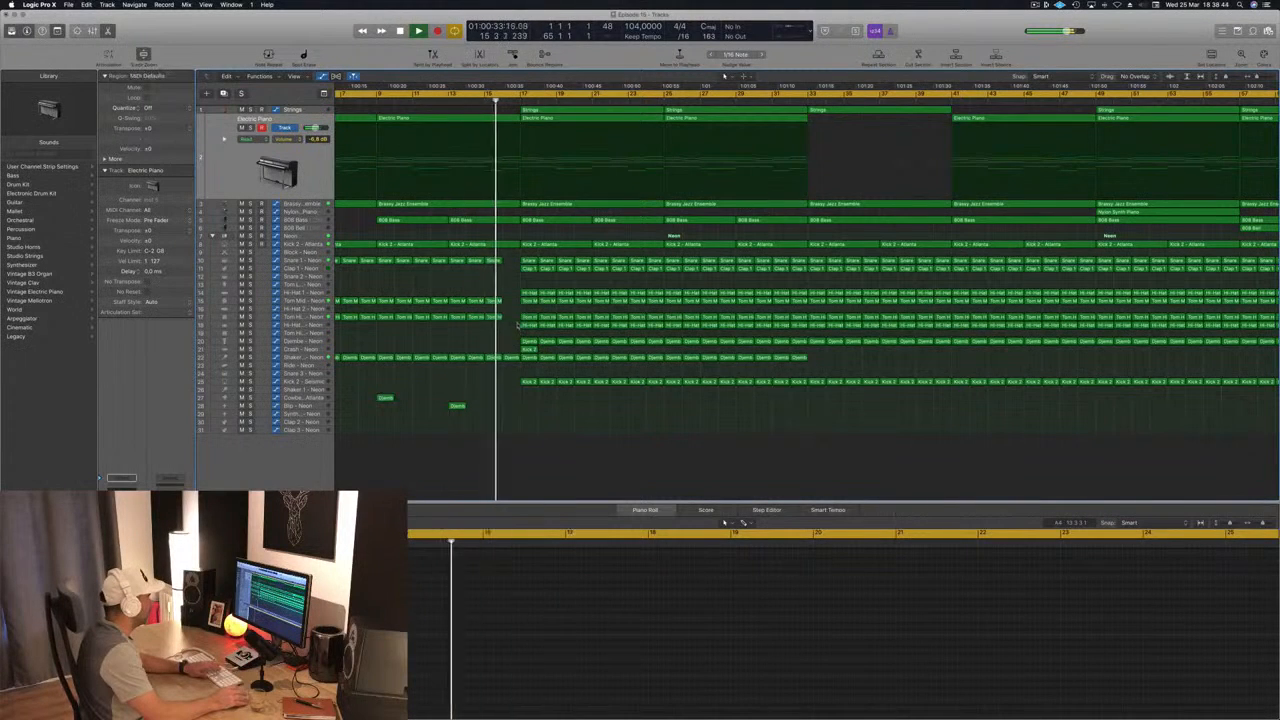
{"action": "left_click", "coordinate": [419, 286]}
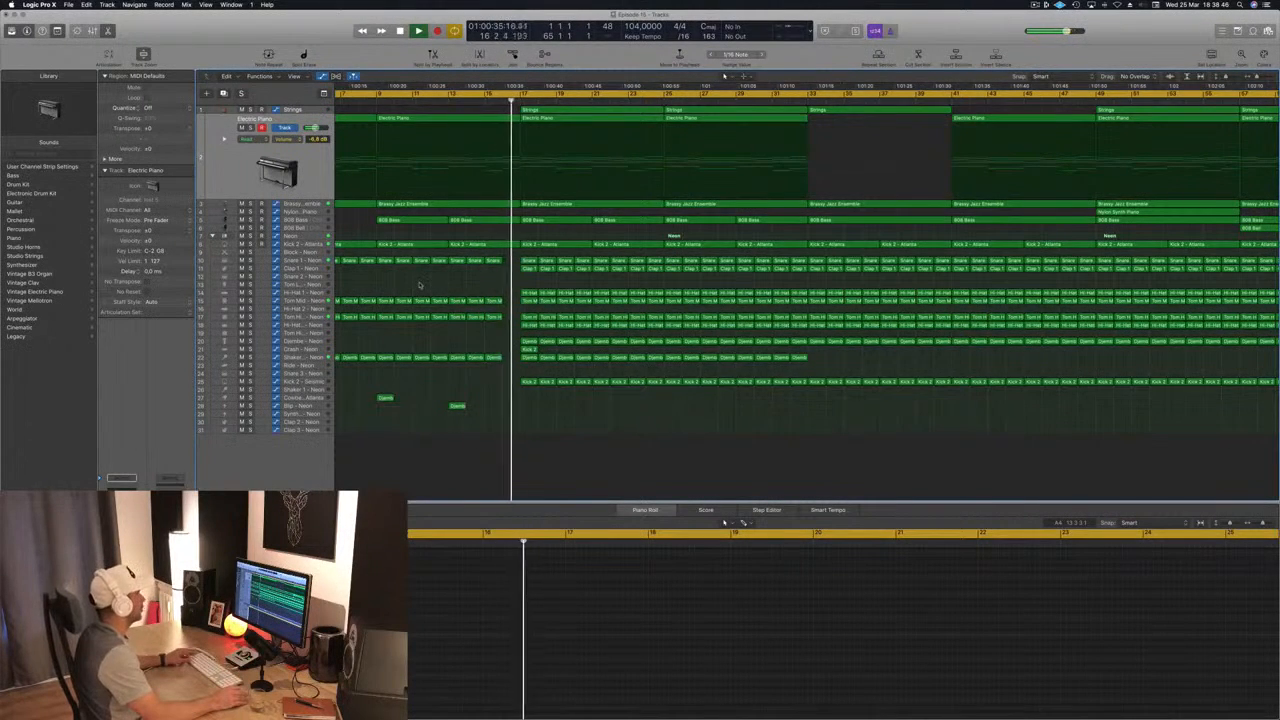
Step: Split the Kick 2 - Atlanta region at bar 16 and remove the part in bar 16
{"action": "key", "text": "super+Left"}
{"action": "left_click", "coordinate": [522, 101]}
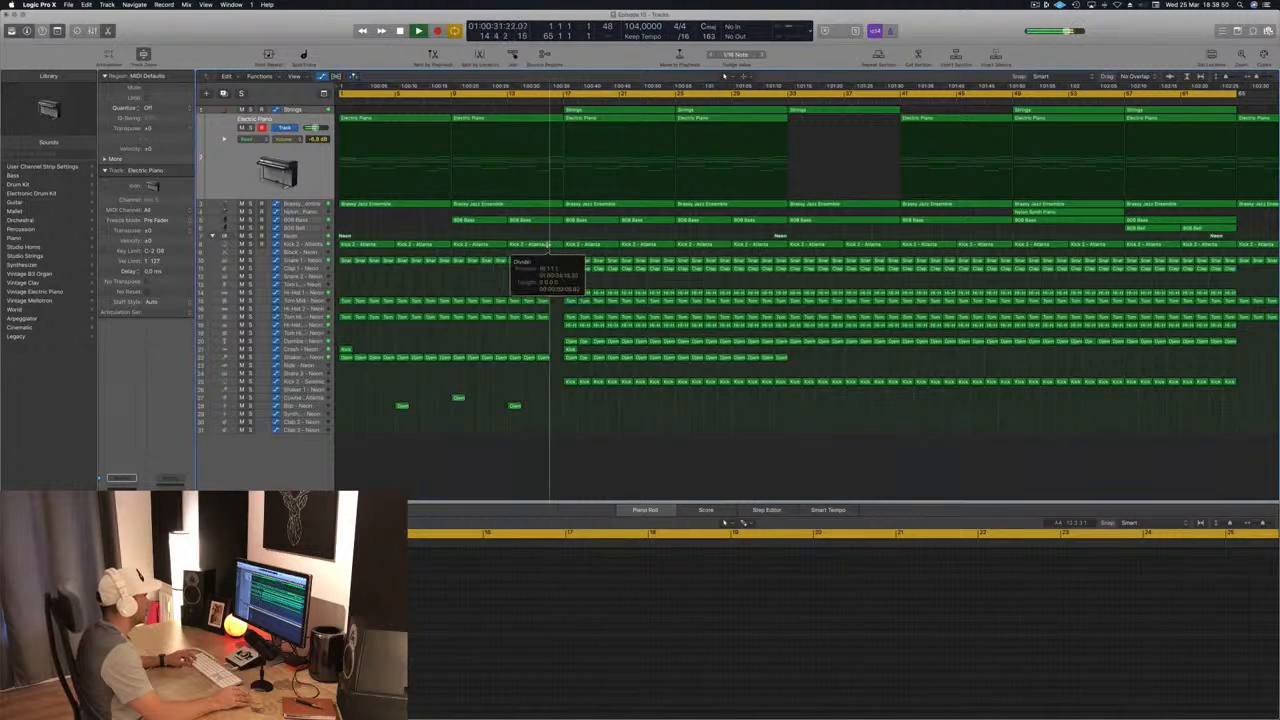
{"action": "left_click", "coordinate": [553, 244]}
{"action": "left_click", "coordinate": [513, 363]}
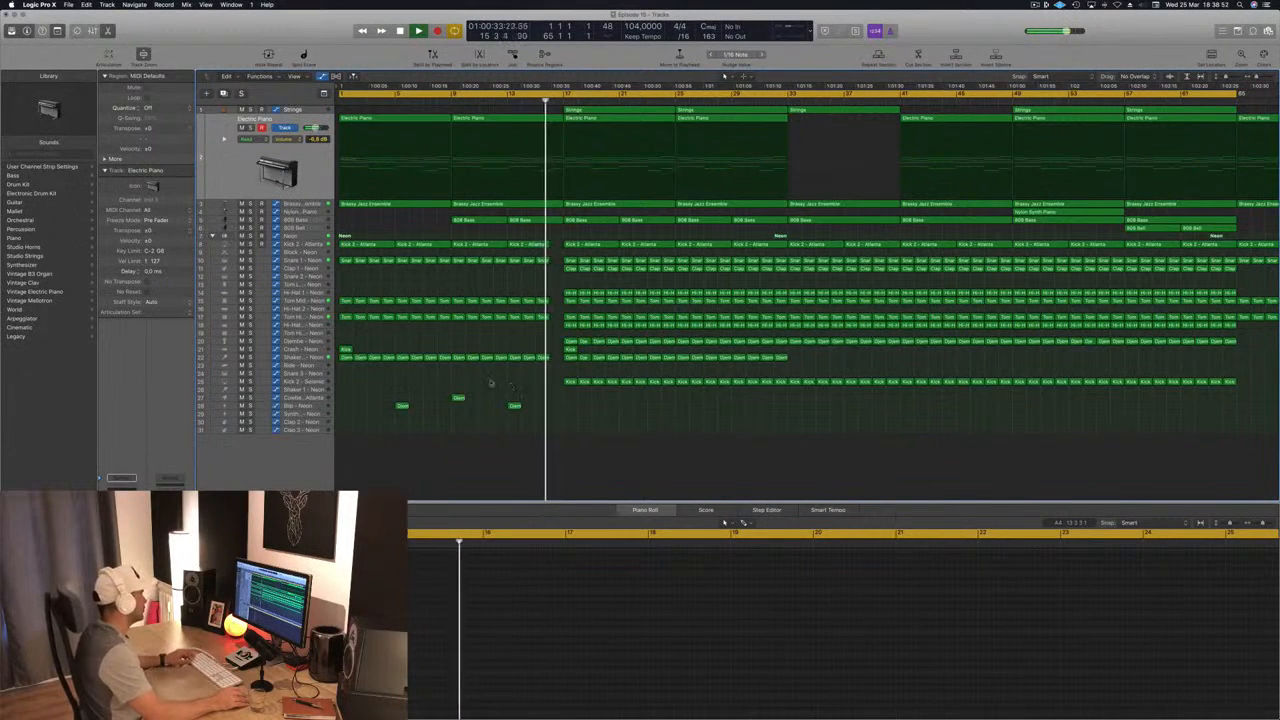
Step: Copy the Cowbell region from bar 9 to bar 16 and replay the break into the next section
{"action": "left_click_drag", "start_coordinate": [458, 398], "coordinate": [556, 402]}
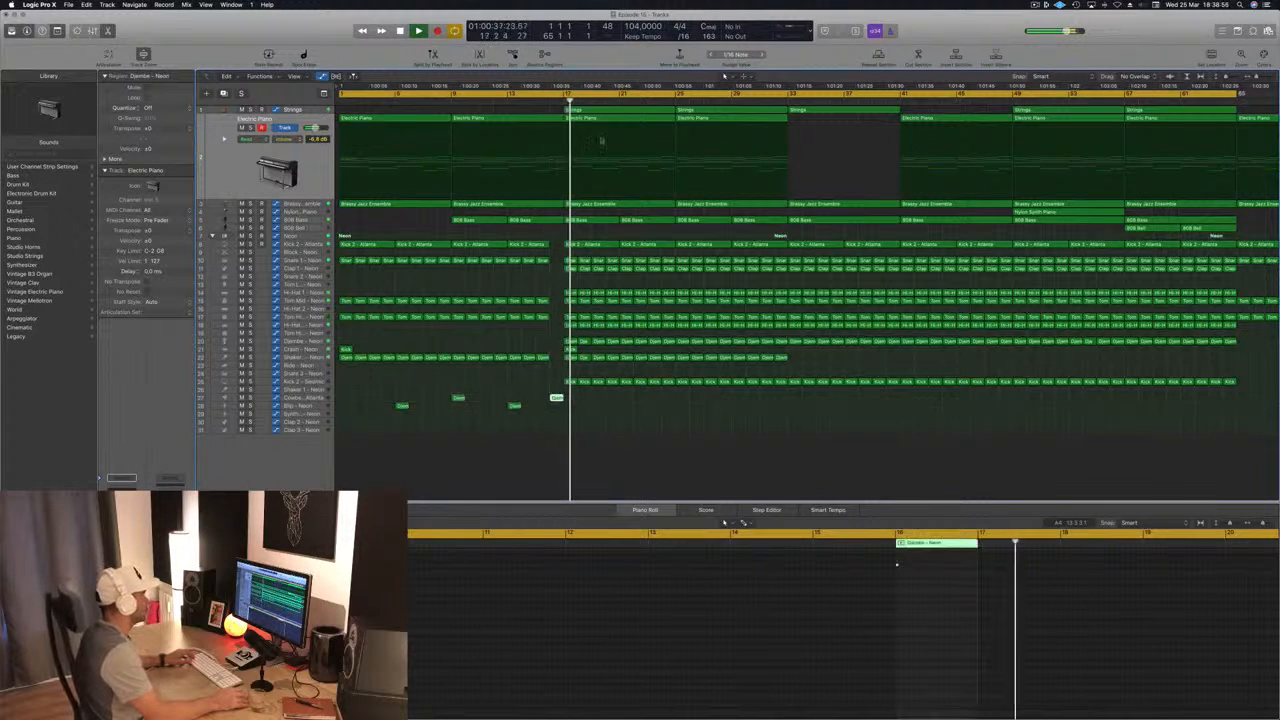
{"action": "key", "text": "super+Left"}
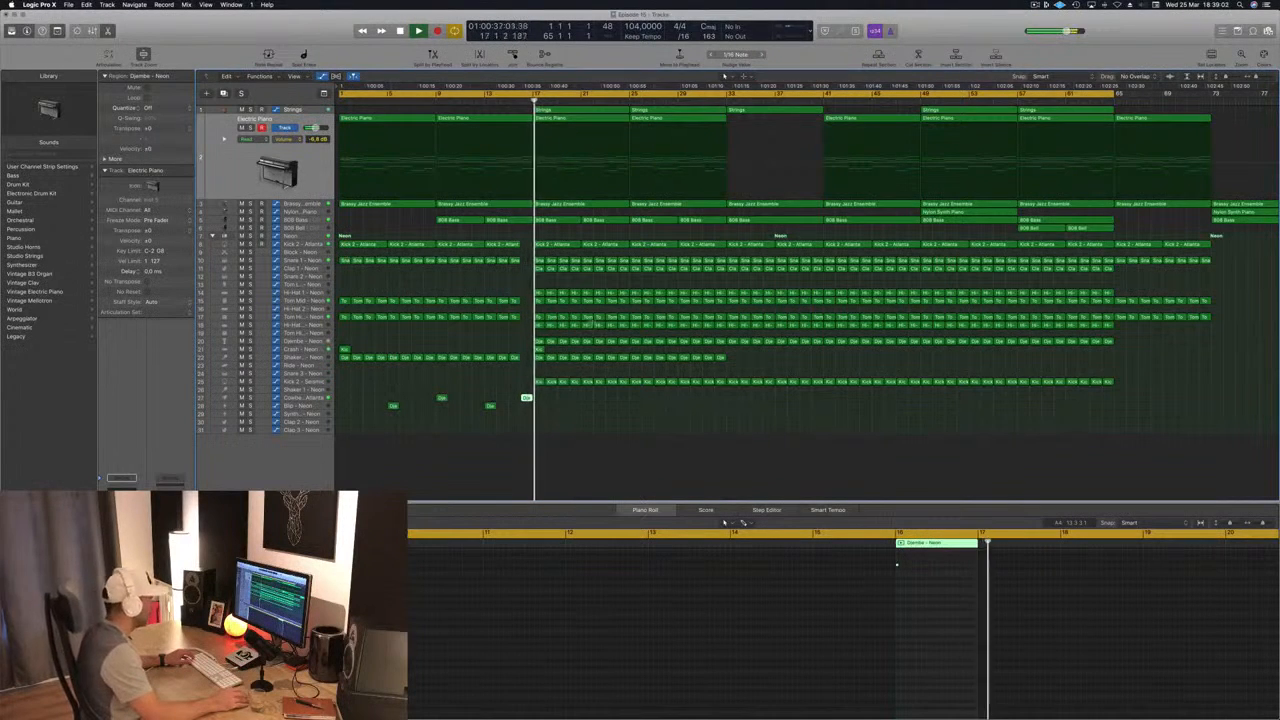
{"action": "scroll", "coordinate": [583, 278], "scroll_direction": "up", "scroll_amount": 2}
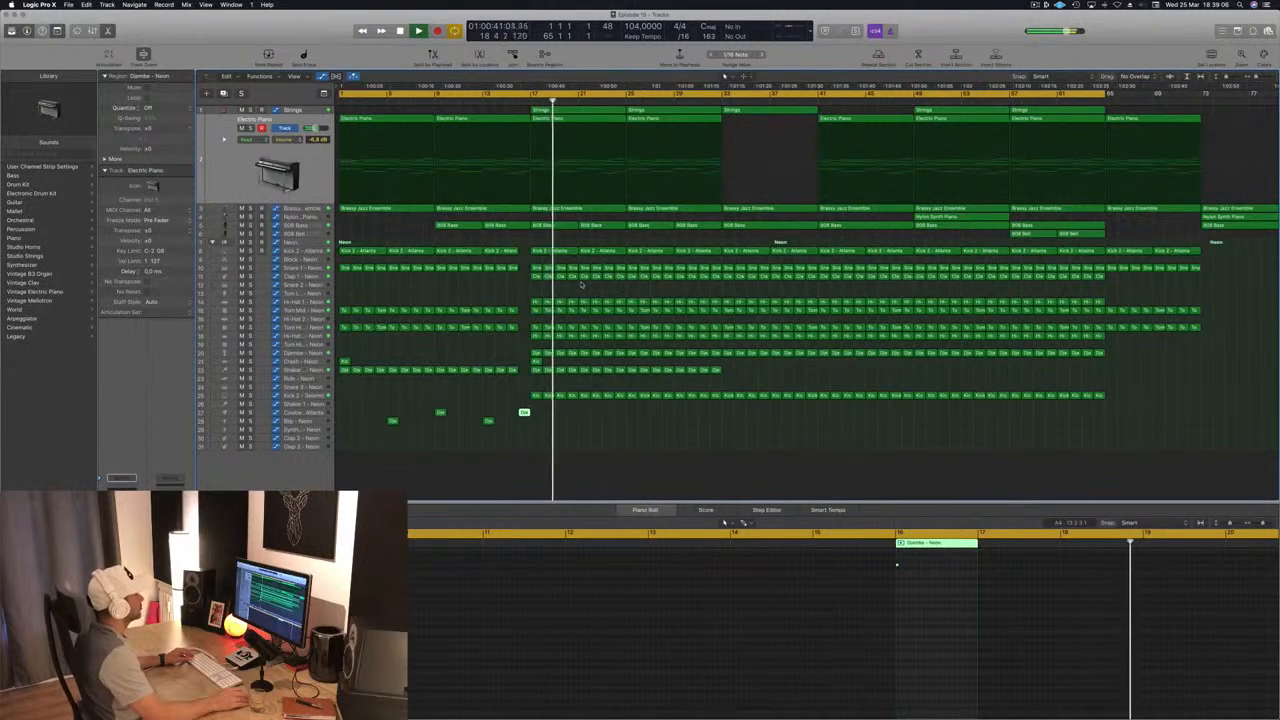
{"action": "scroll", "coordinate": [583, 290], "scroll_direction": "up", "scroll_amount": 2}
{"action": "scroll", "coordinate": [582, 291], "scroll_direction": "up", "scroll_amount": 2}
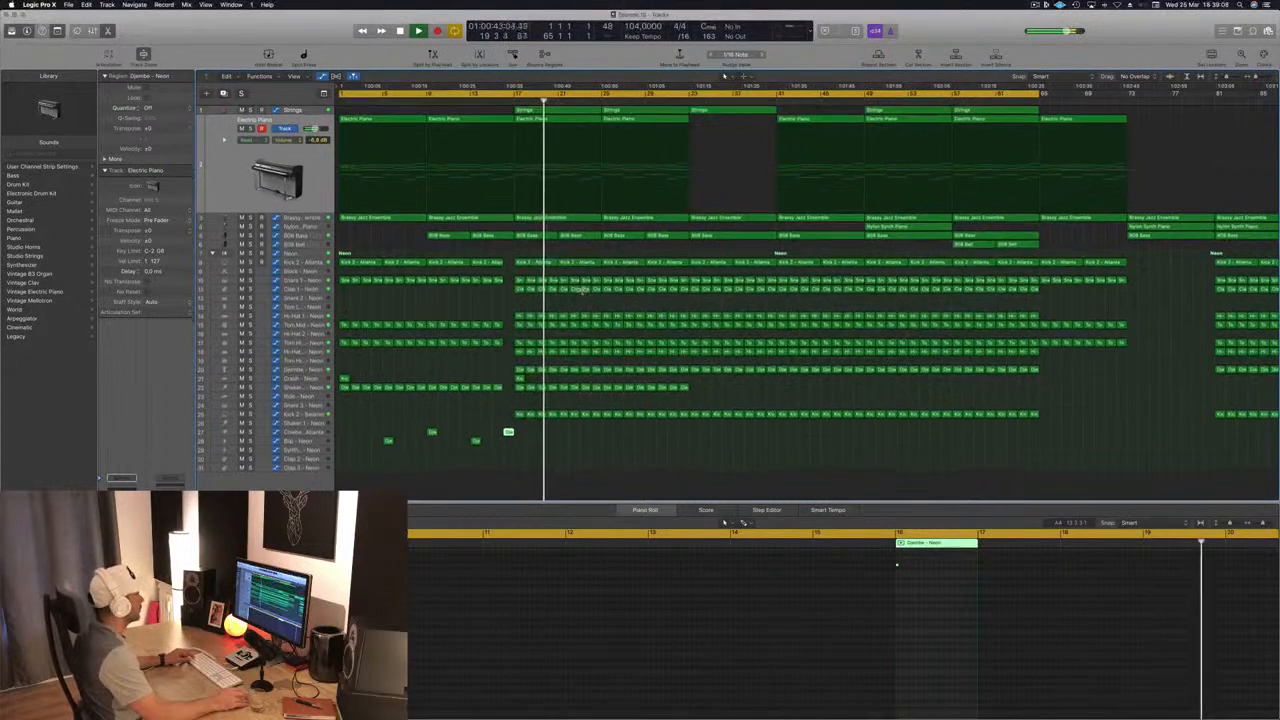
{"action": "scroll", "coordinate": [583, 294], "scroll_direction": "up", "scroll_amount": 1}
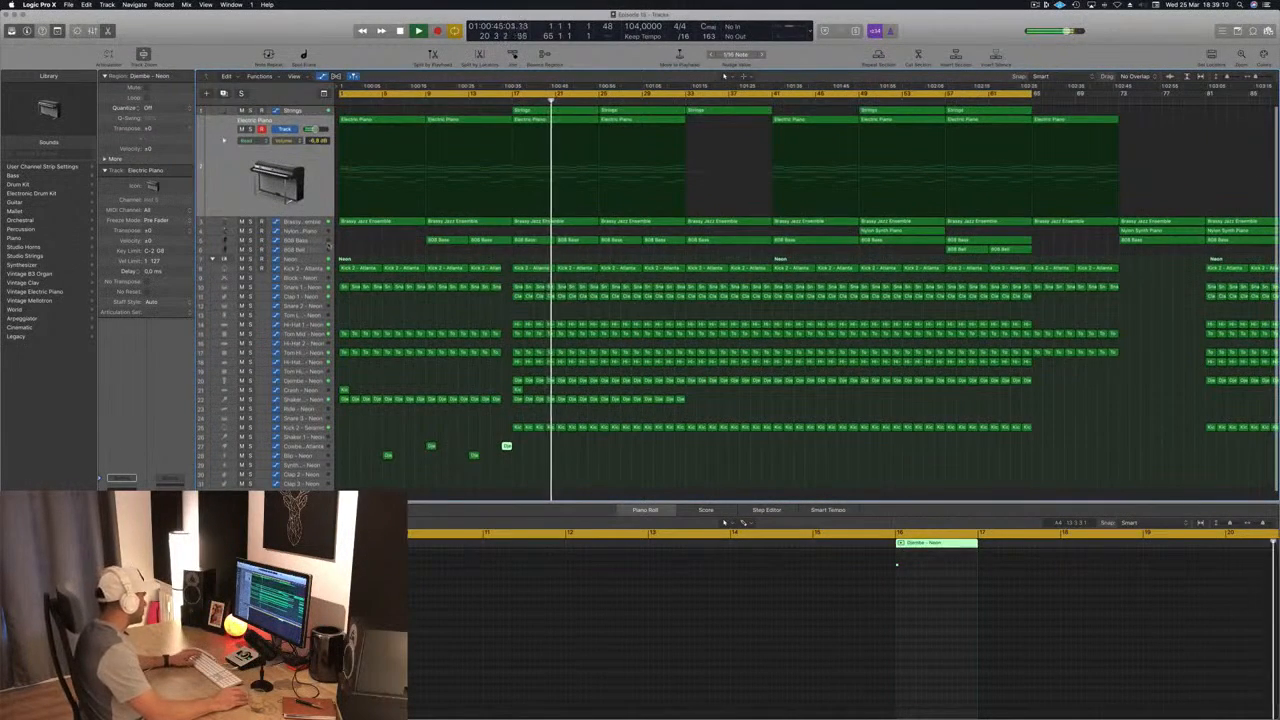
Step: Select the main Neon drum kit track and open its Compressor during playback
{"action": "left_click", "coordinate": [305, 259]}
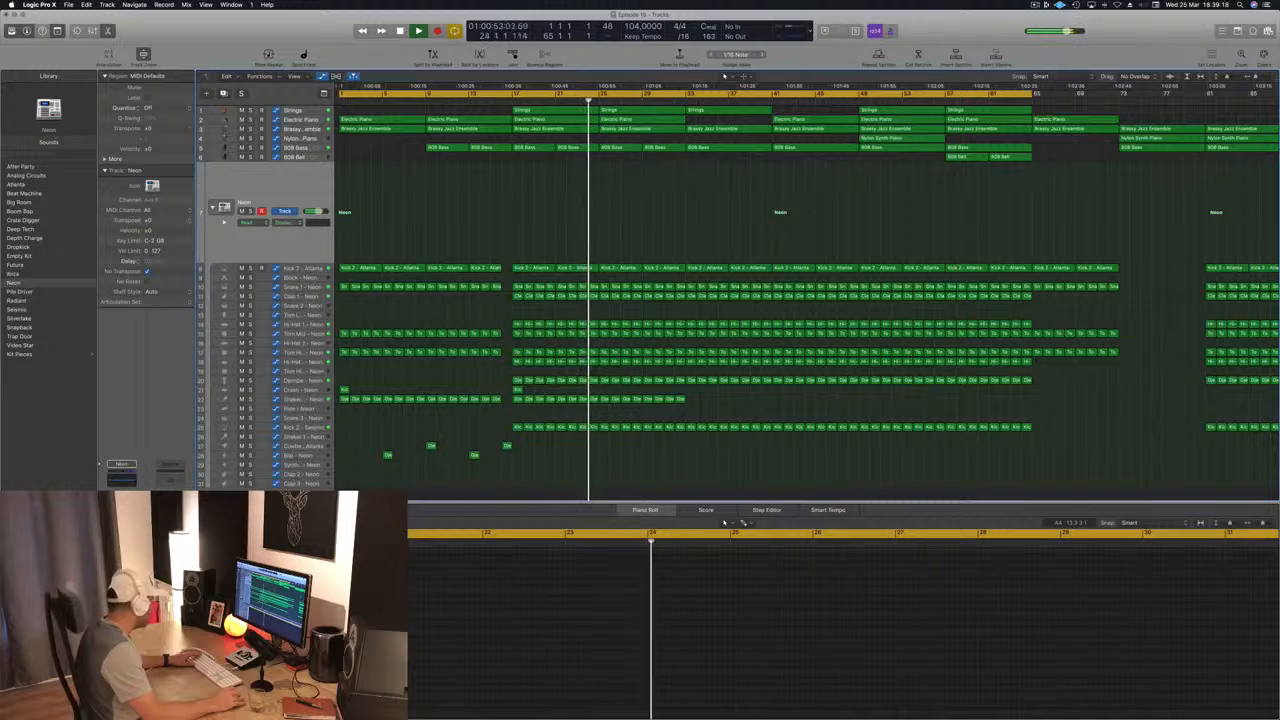
{"action": "key", "text": "v"}
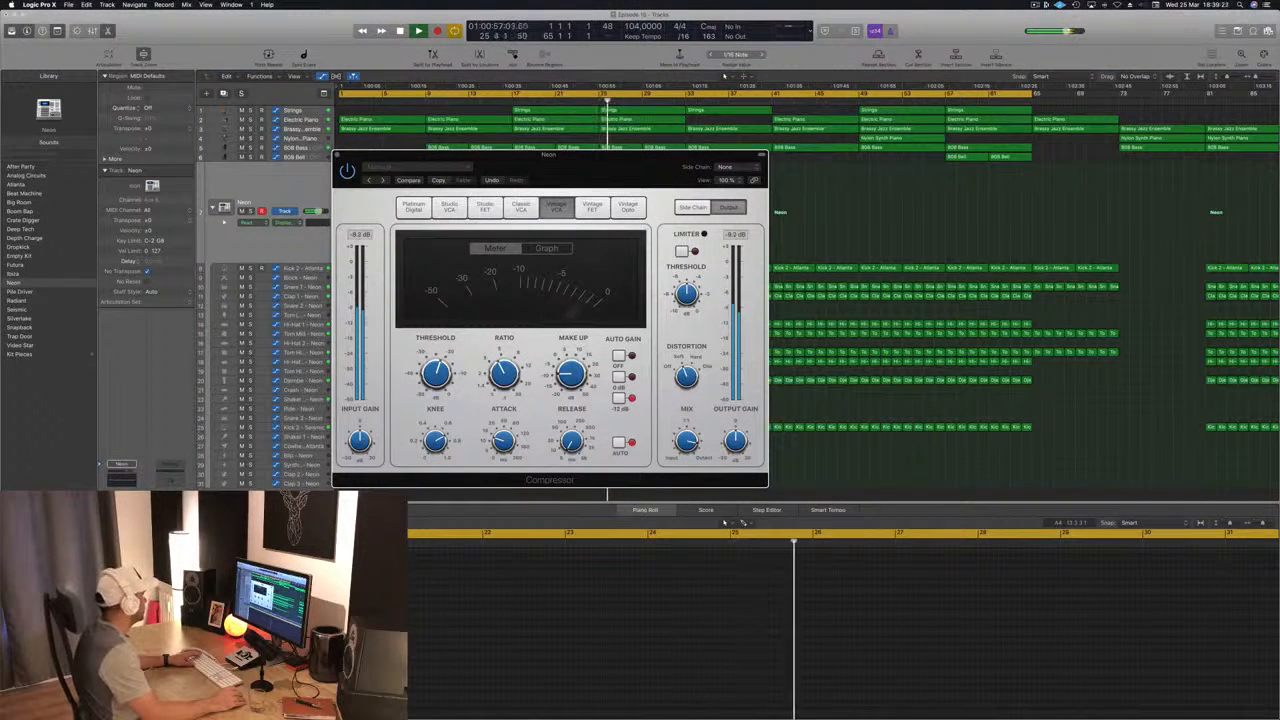
{"action": "left_click", "coordinate": [122, 547]}
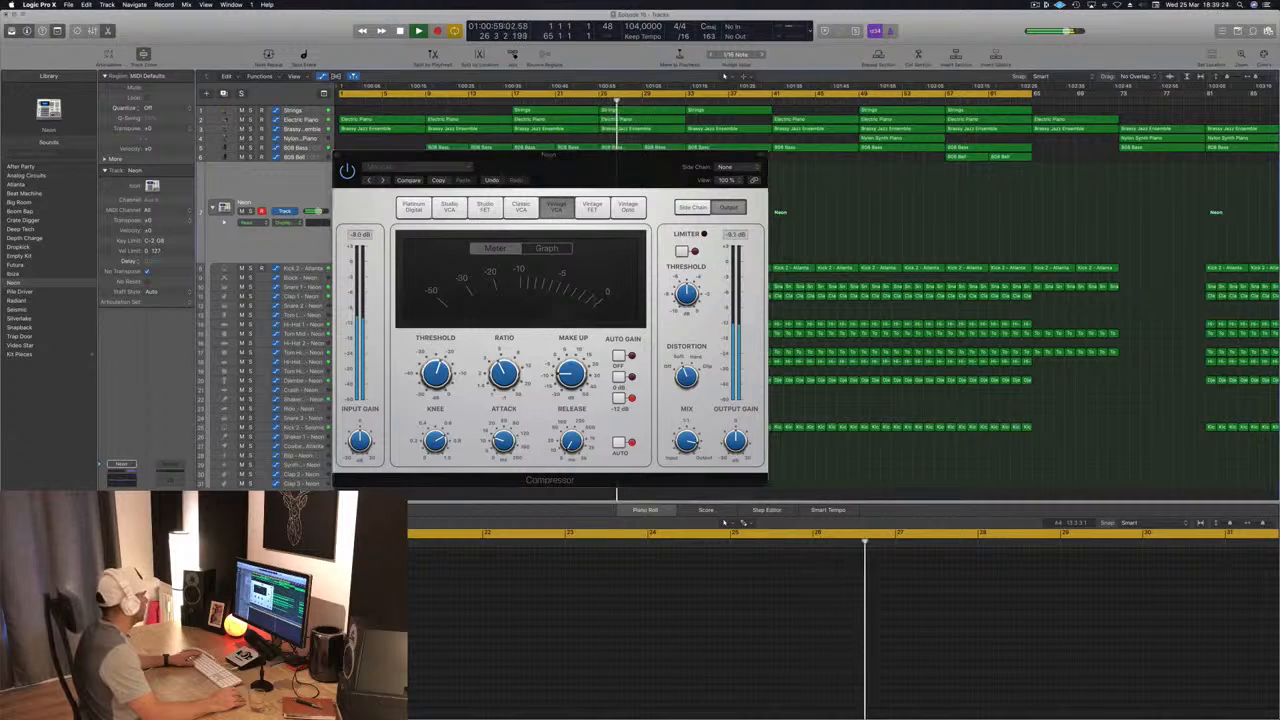
Step: Set the drive of the Overdrive on the Neon drum kit track to 2.75 dB and close both plug-in windows
{"action": "left_click_drag", "start_coordinate": [96, 57], "coordinate": [416, 117]}
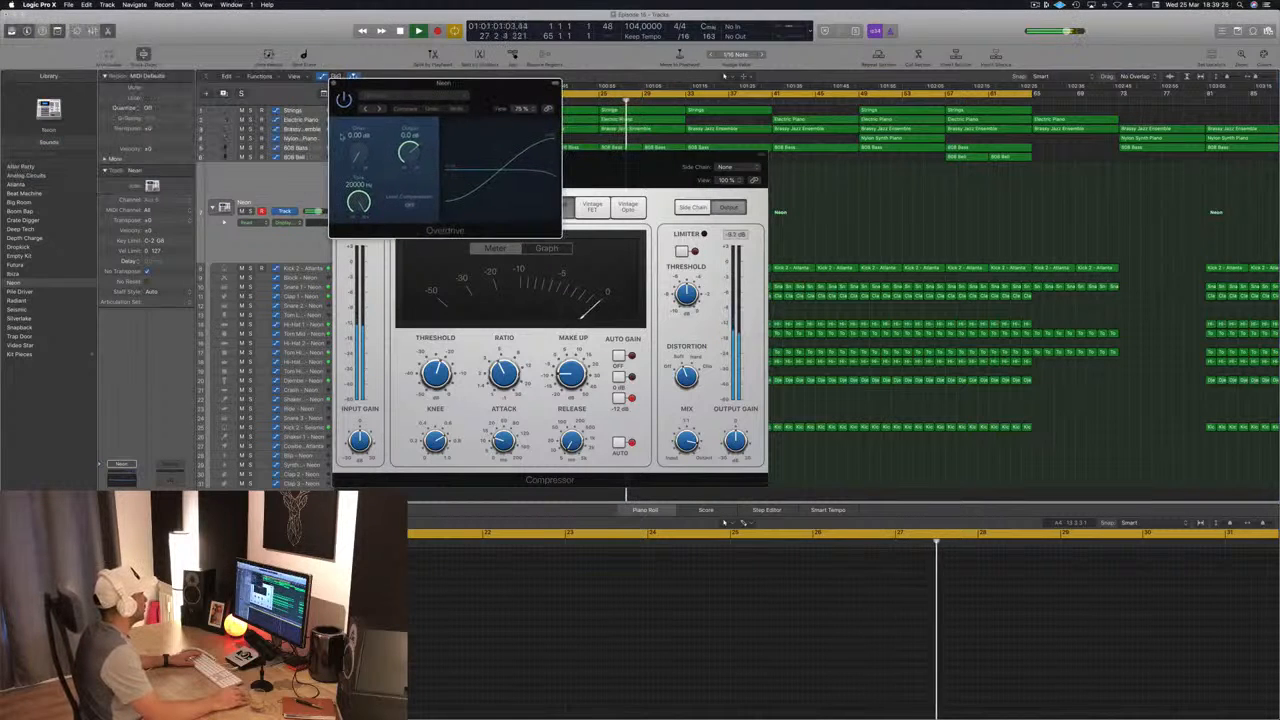
{"action": "mouse_move", "coordinate": [358, 153]}
{"action": "left_mouse_down"}
{"action": "mouse_move", "coordinate": [361, 134]}
{"action": "mouse_move", "coordinate": [357, 148]}
{"action": "left_mouse_up"}
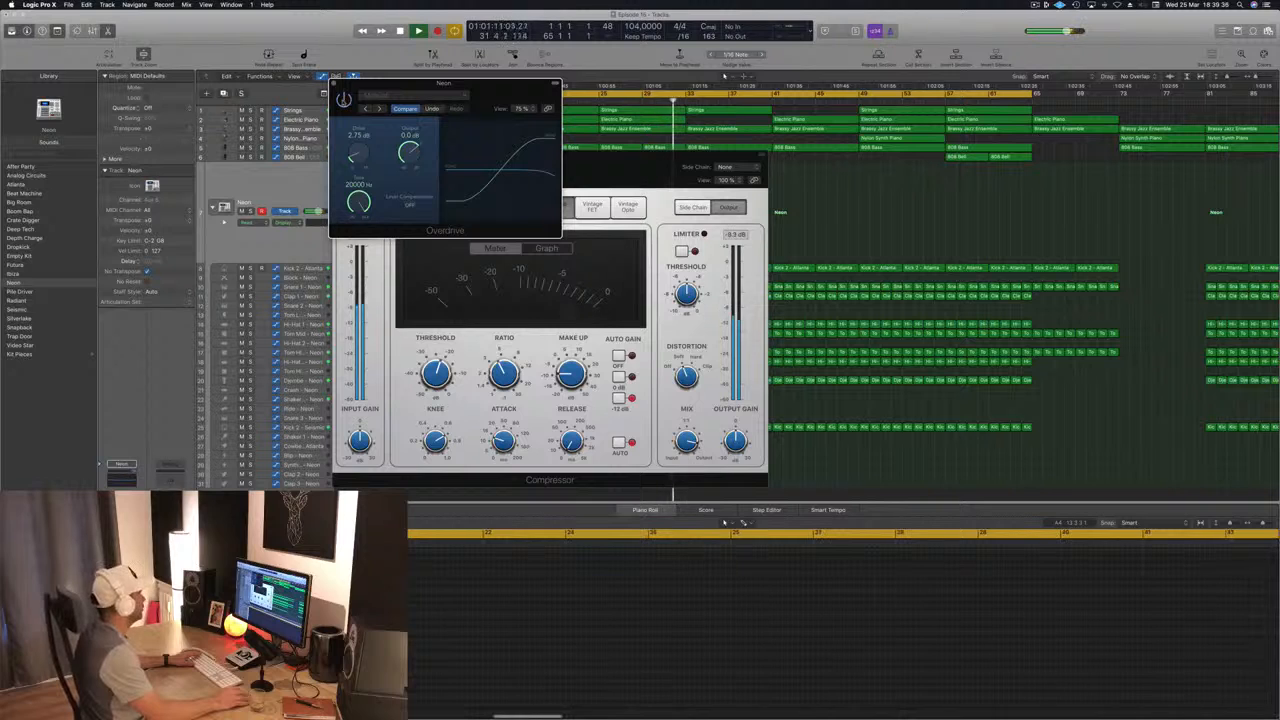
{"action": "left_click", "coordinate": [334, 84]}
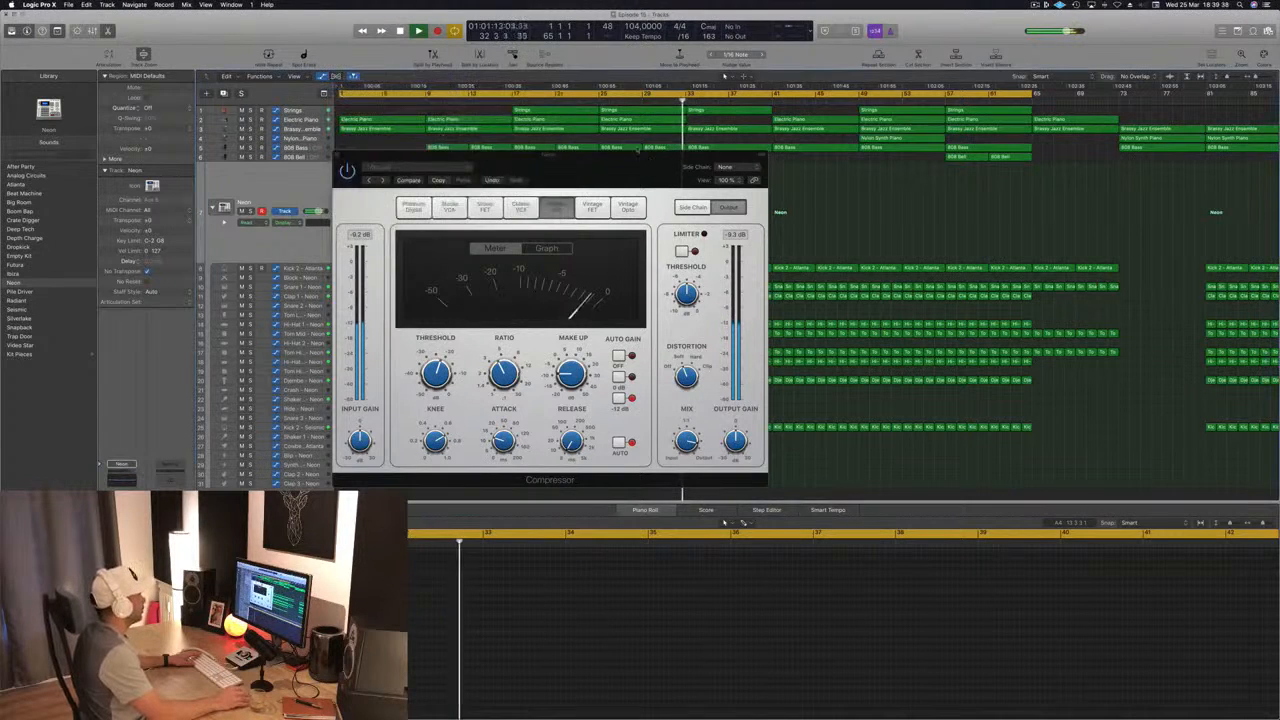
{"action": "left_click_drag", "start_coordinate": [626, 156], "coordinate": [677, 180]}
{"action": "left_click", "coordinate": [390, 180]}
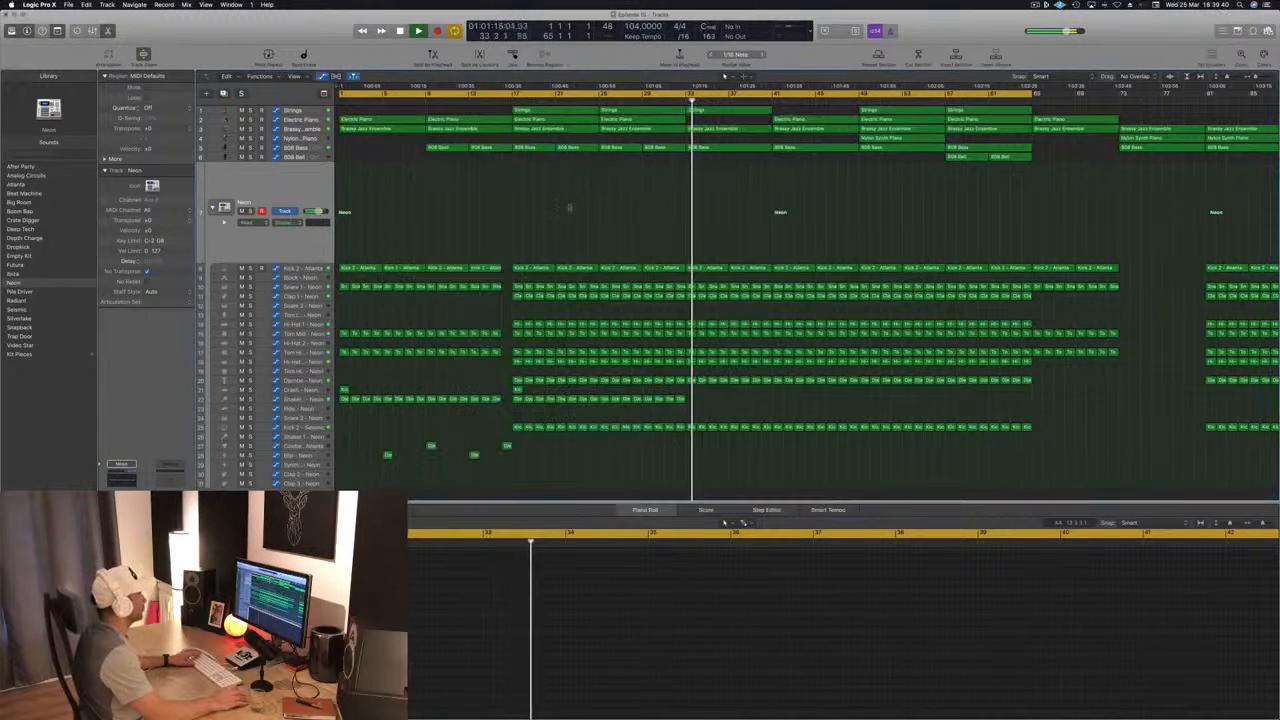
Step: On the Brassy Jazz Ensemble track, automate the frequency to drop sharply at bar 17 and ramp back up by bar 33
{"action": "scroll", "coordinate": [591, 201], "scroll_direction": "up", "scroll_amount": 1}
{"action": "left_click", "coordinate": [506, 99]}
{"action": "left_click", "coordinate": [306, 128]}
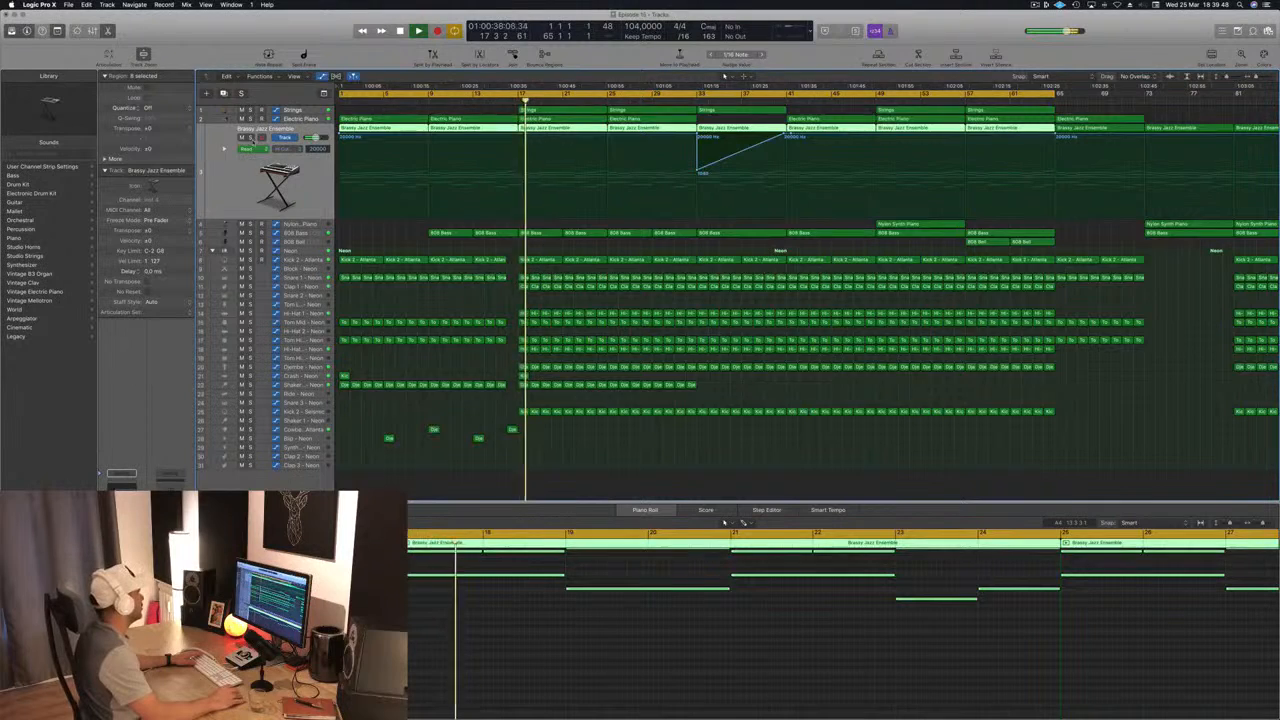
{"action": "left_click", "coordinate": [518, 136]}
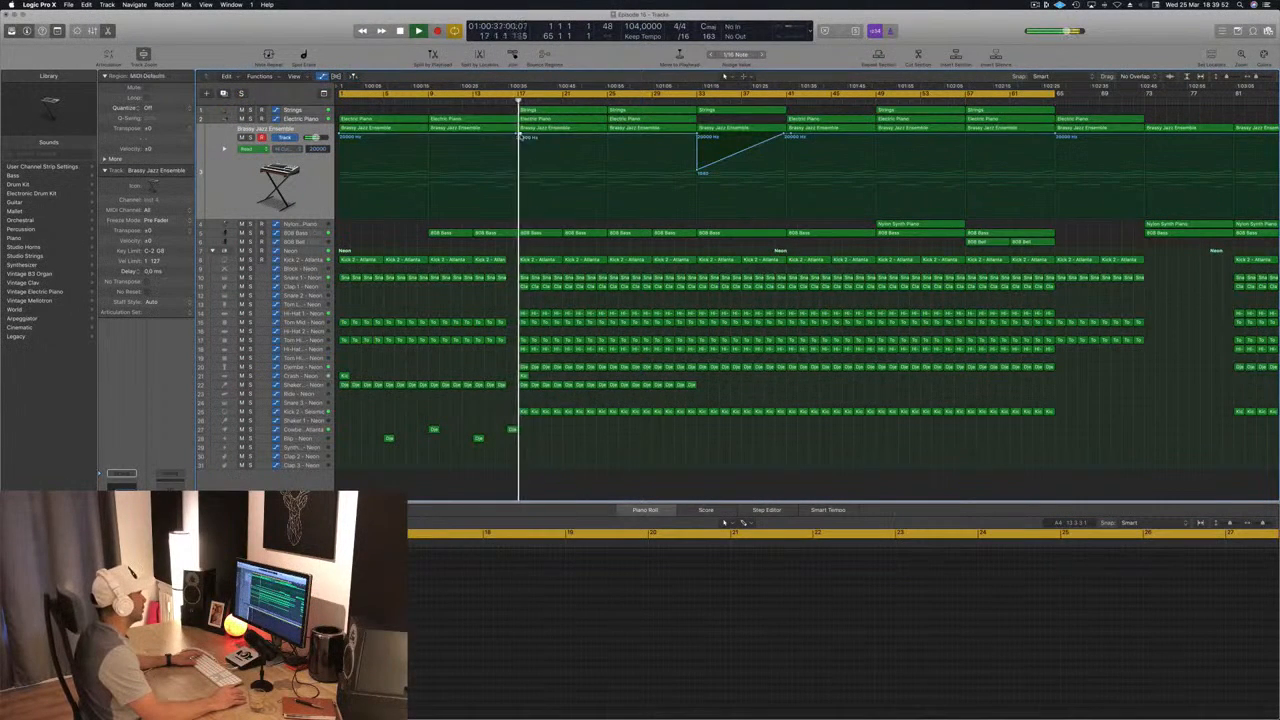
{"action": "left_click_drag", "start_coordinate": [520, 137], "coordinate": [522, 187]}
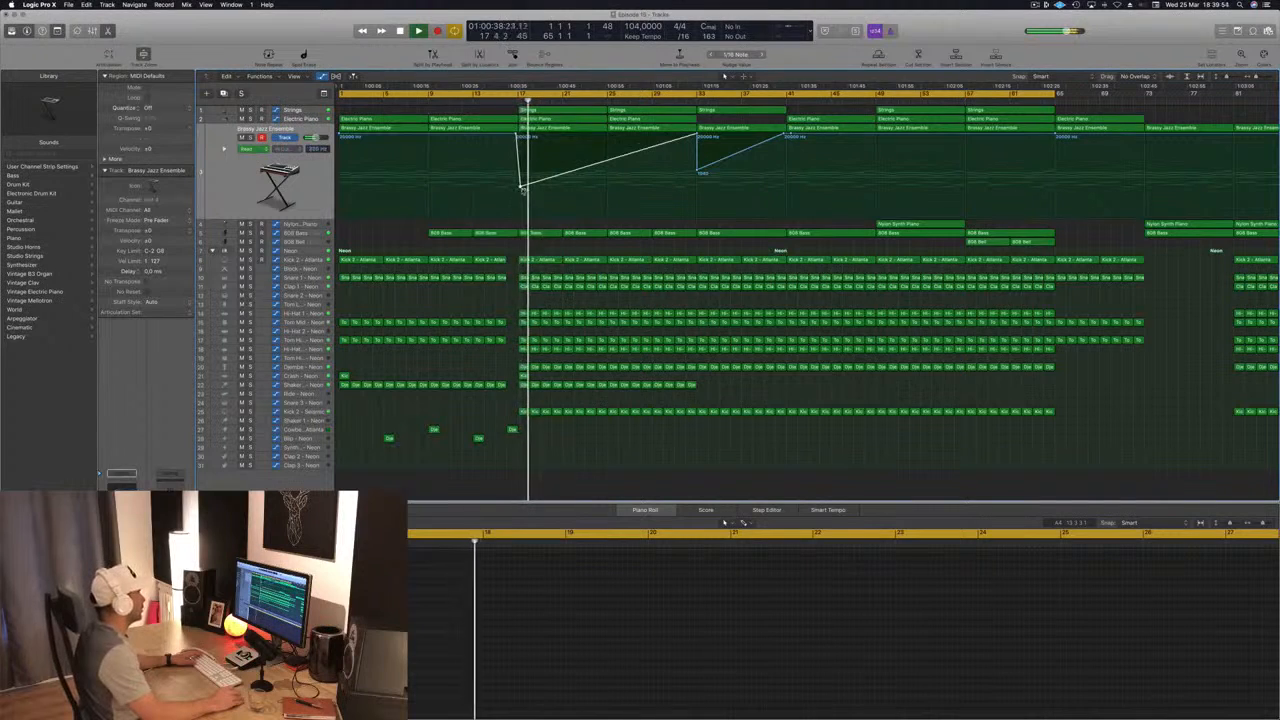
{"action": "left_click", "coordinate": [516, 135]}
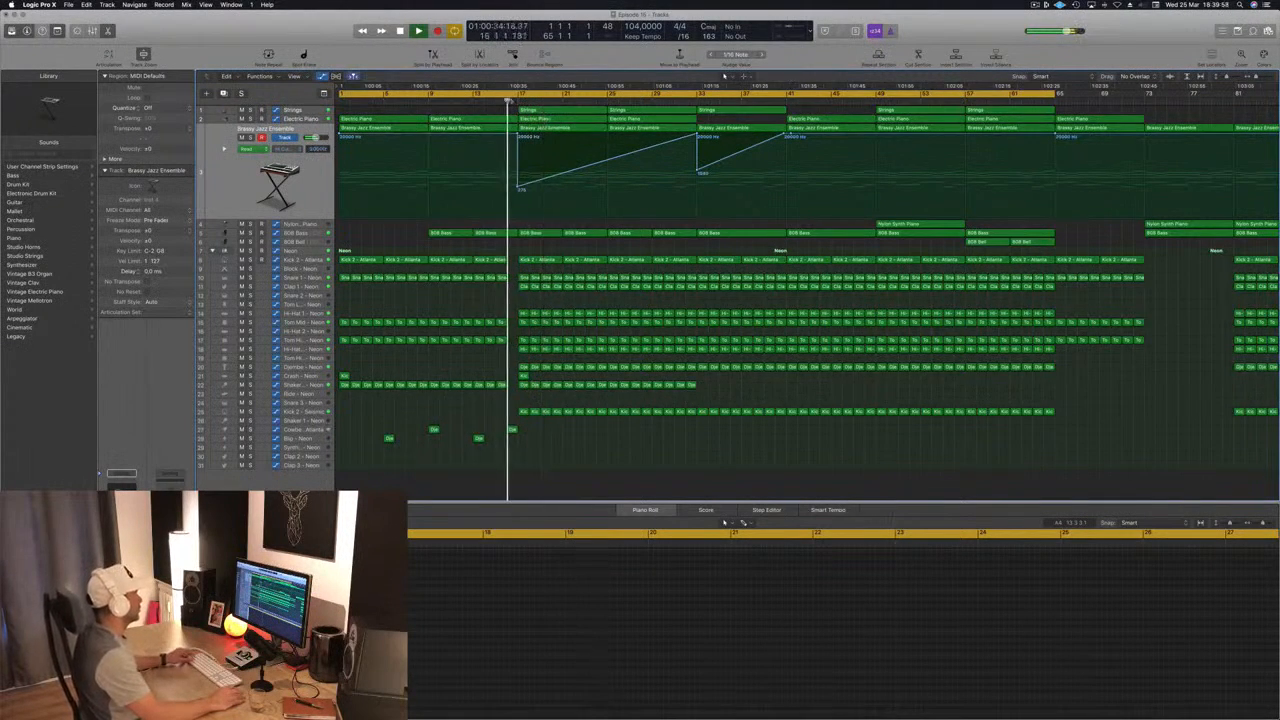
{"action": "key", "text": "super+Left"}
{"action": "key", "text": "super+s"}
{"action": "key", "text": "super+Right"}
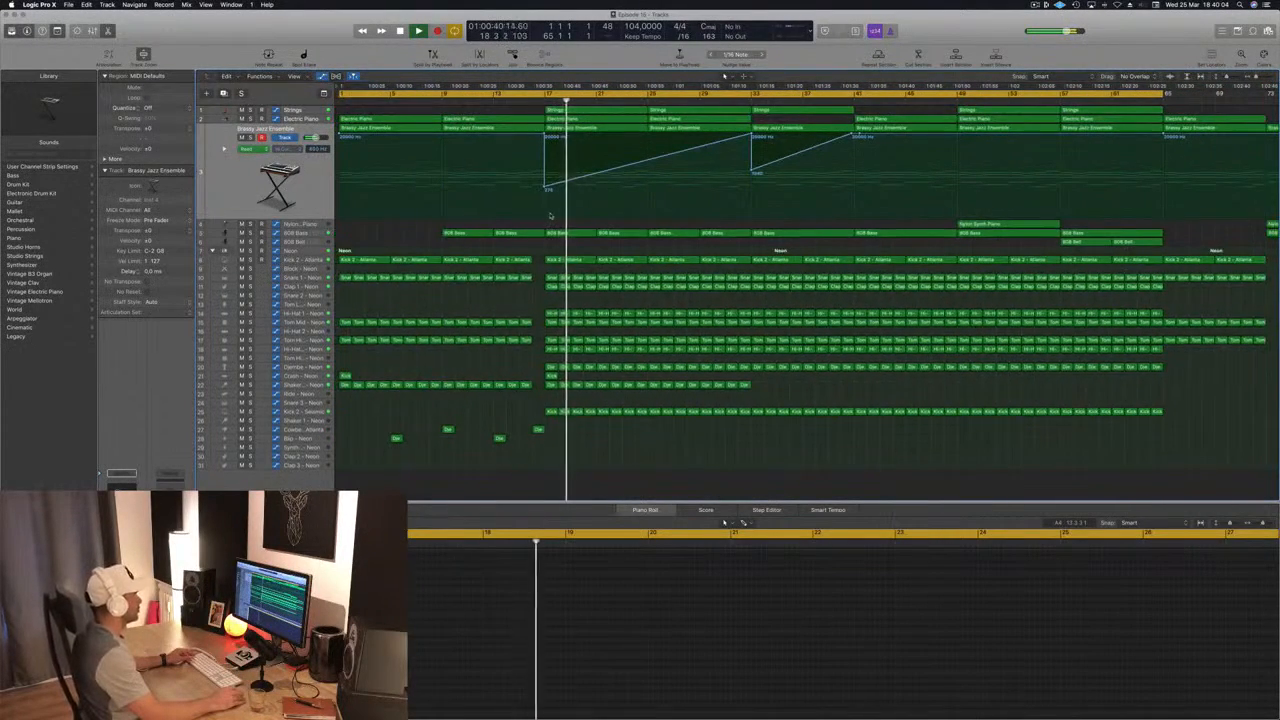
Step: Copy the two 808 Bell regions starting at bar 57 to bar 17
{"action": "key", "text": "super+Down"}
{"action": "key", "text": "super+Left"}
{"action": "key", "text": "super+Left"}
{"action": "key", "text": "super+Left"}
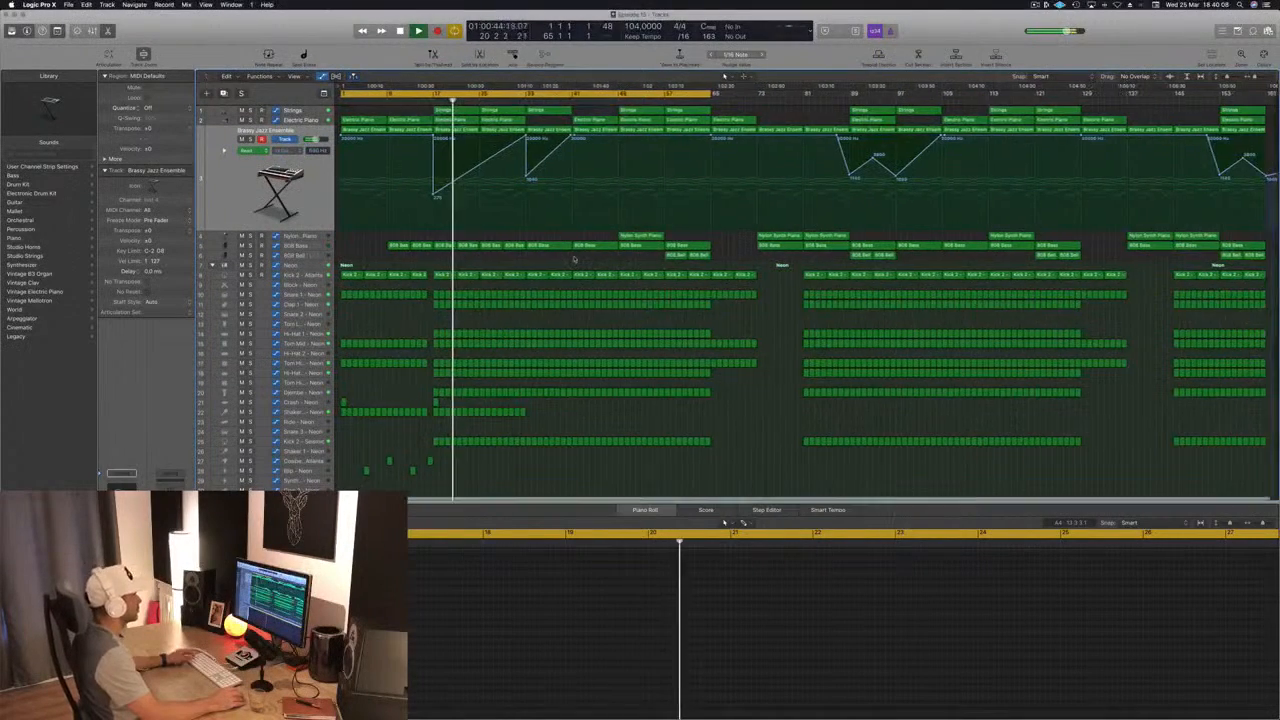
{"action": "left_click", "coordinate": [640, 236]}
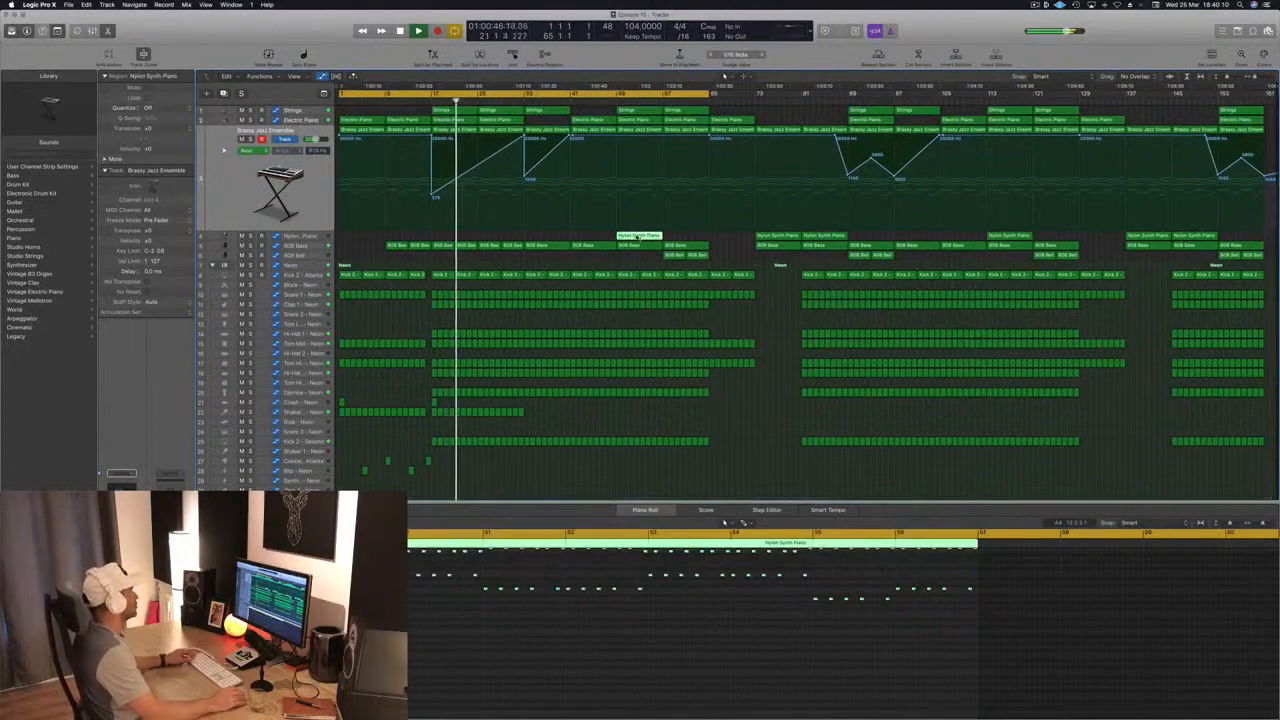
{"action": "left_click", "coordinate": [421, 102]}
{"action": "key", "text": "super+s"}
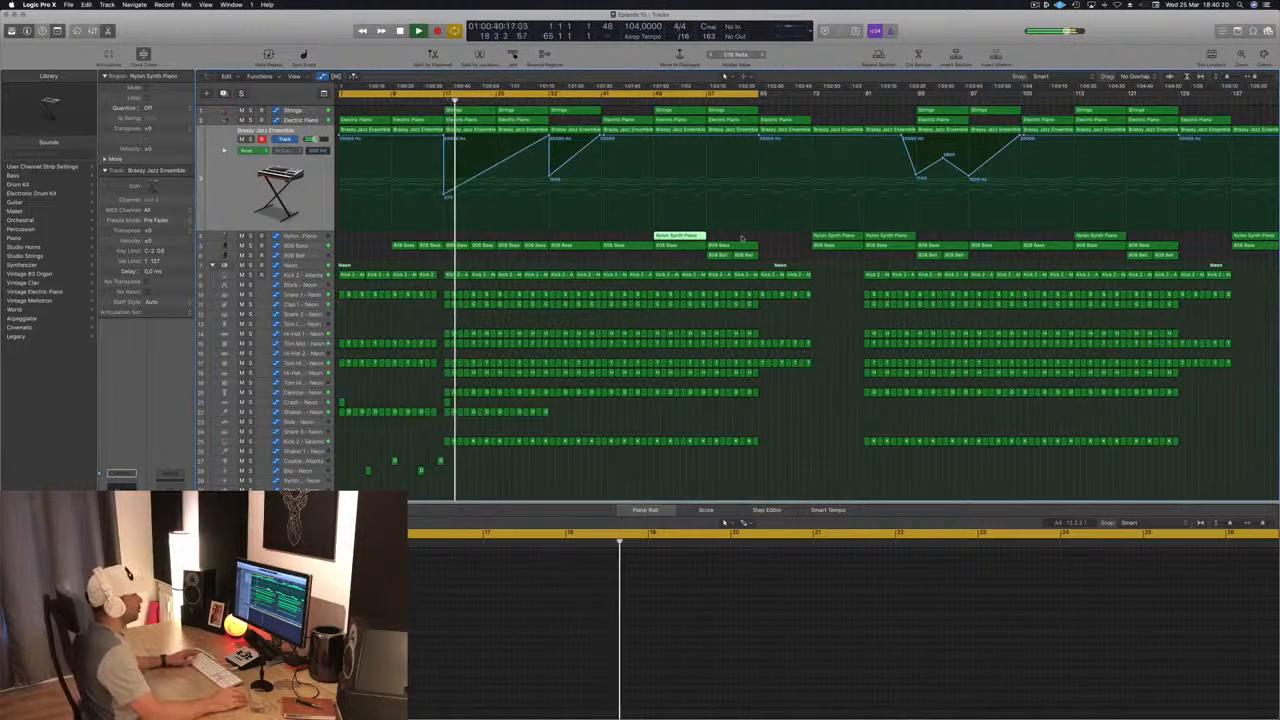
{"action": "left_click_drag", "start_coordinate": [695, 258], "coordinate": [456, 257]}
{"action": "key", "text": "space"}
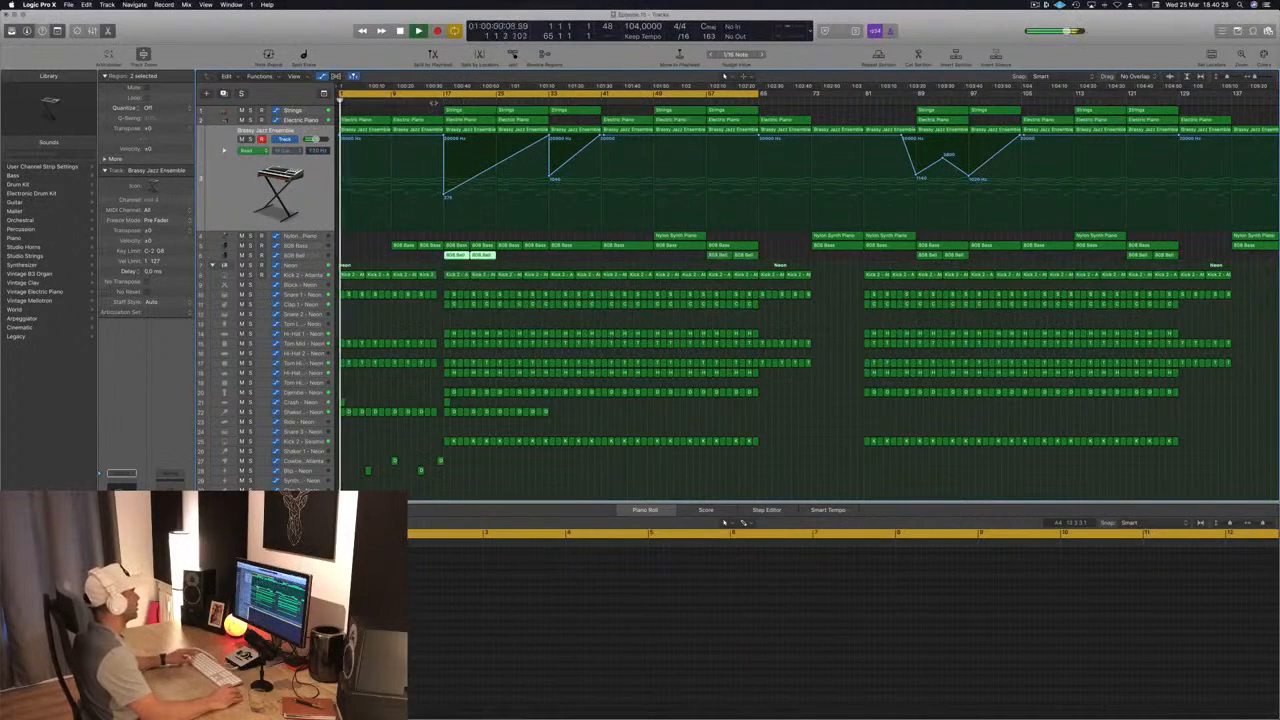
Step: Audition the section from bar 17 with and without the Electric Piano, and lower that track's volume to -11.0 dB
{"action": "left_click", "coordinate": [432, 102]}
{"action": "key", "text": "super+Left"}
{"action": "left_click", "coordinate": [350, 244]}
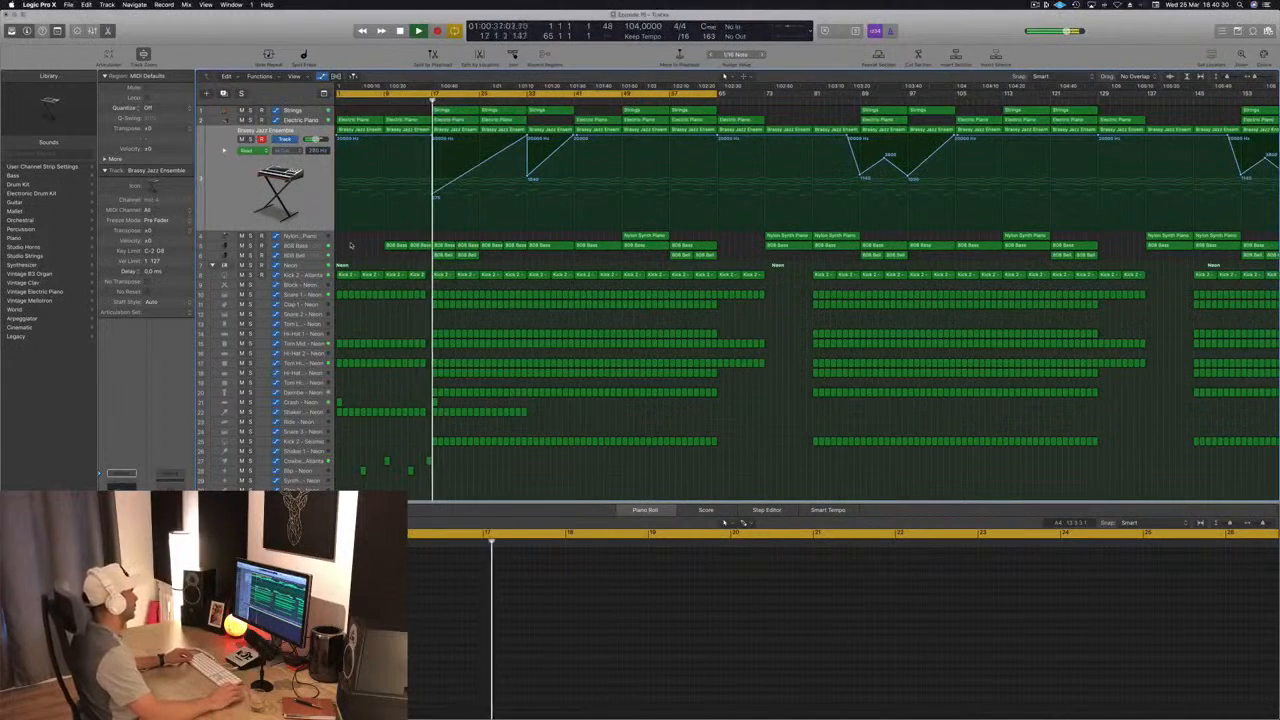
{"action": "left_click", "coordinate": [308, 255]}
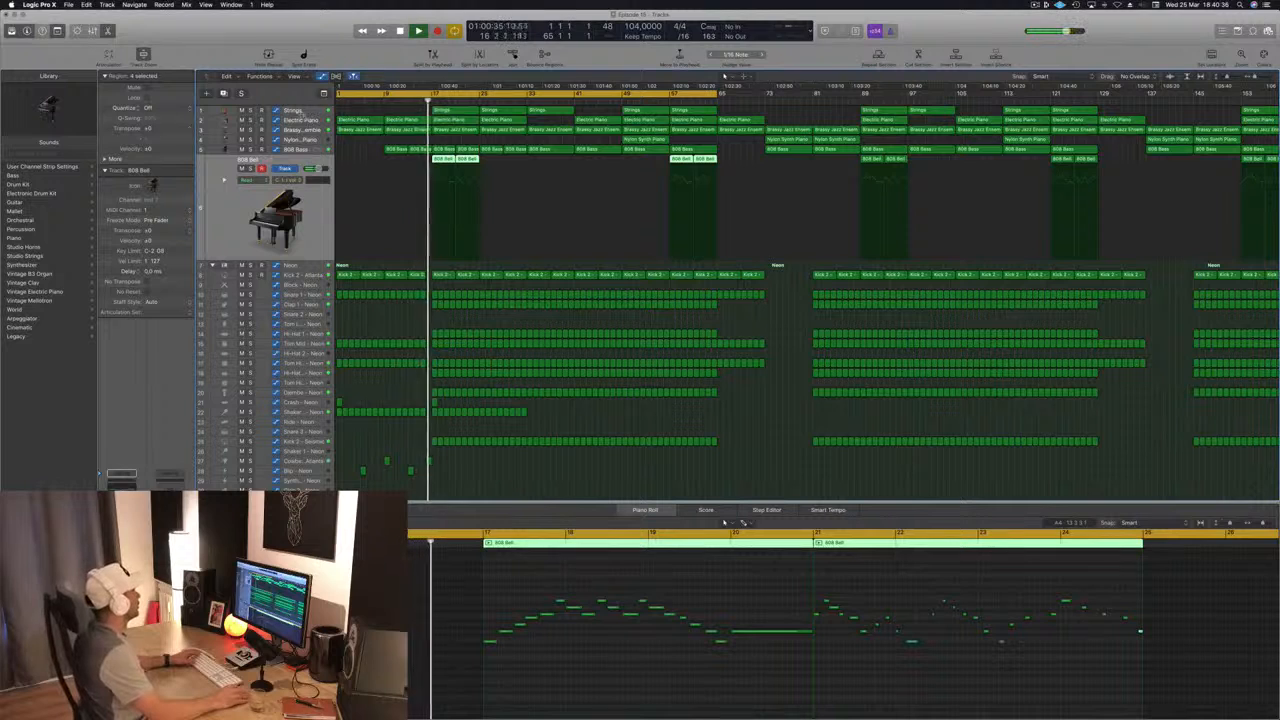
{"action": "left_click", "coordinate": [312, 120]}
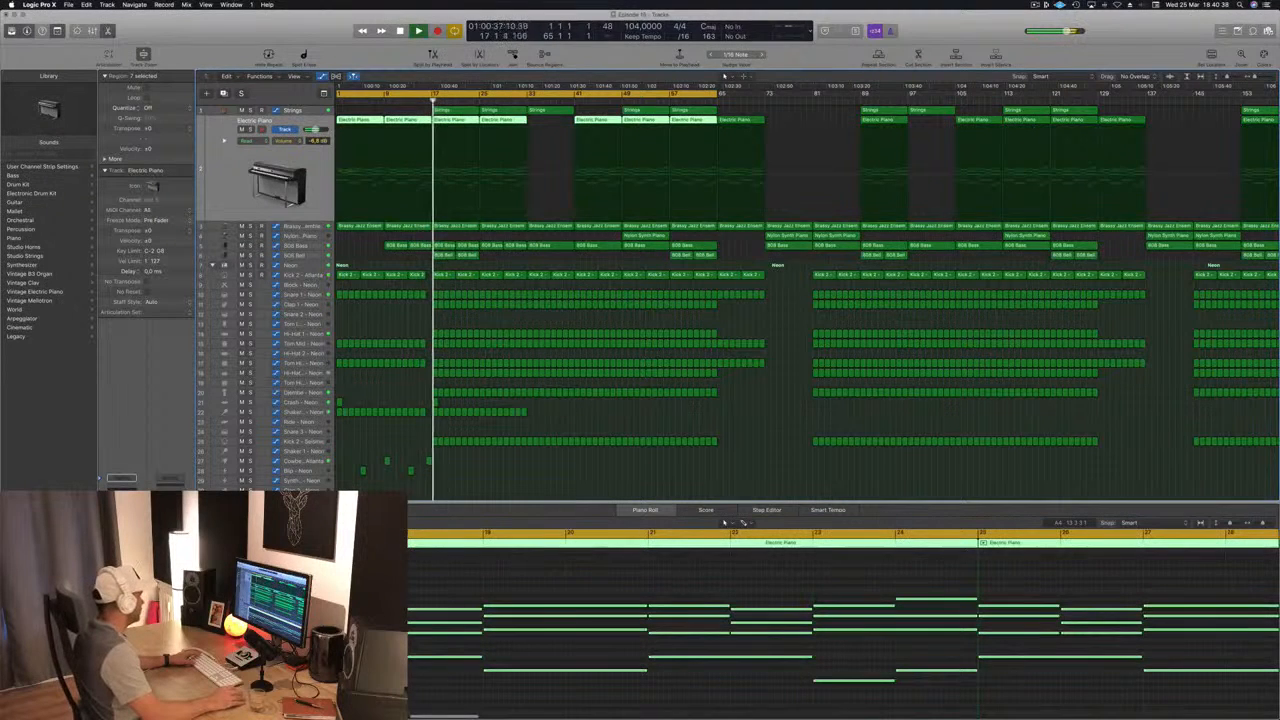
{"action": "key", "text": "m"}
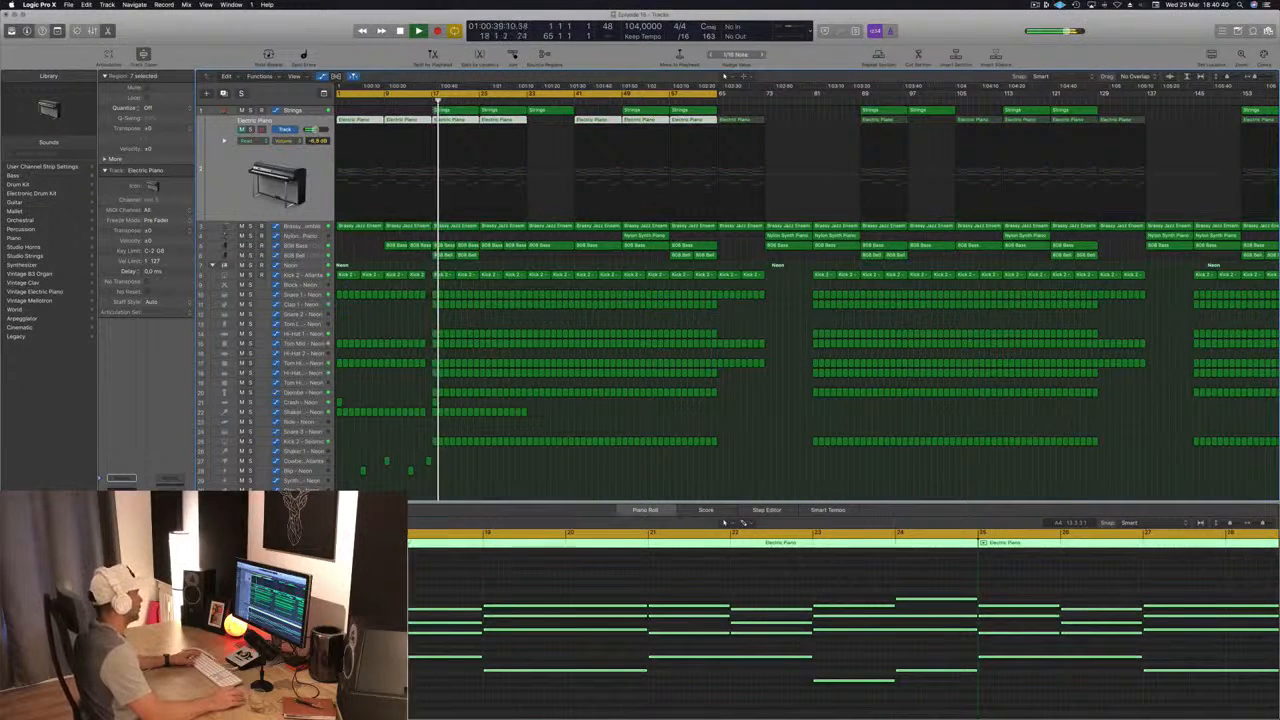
{"action": "key", "text": "m"}
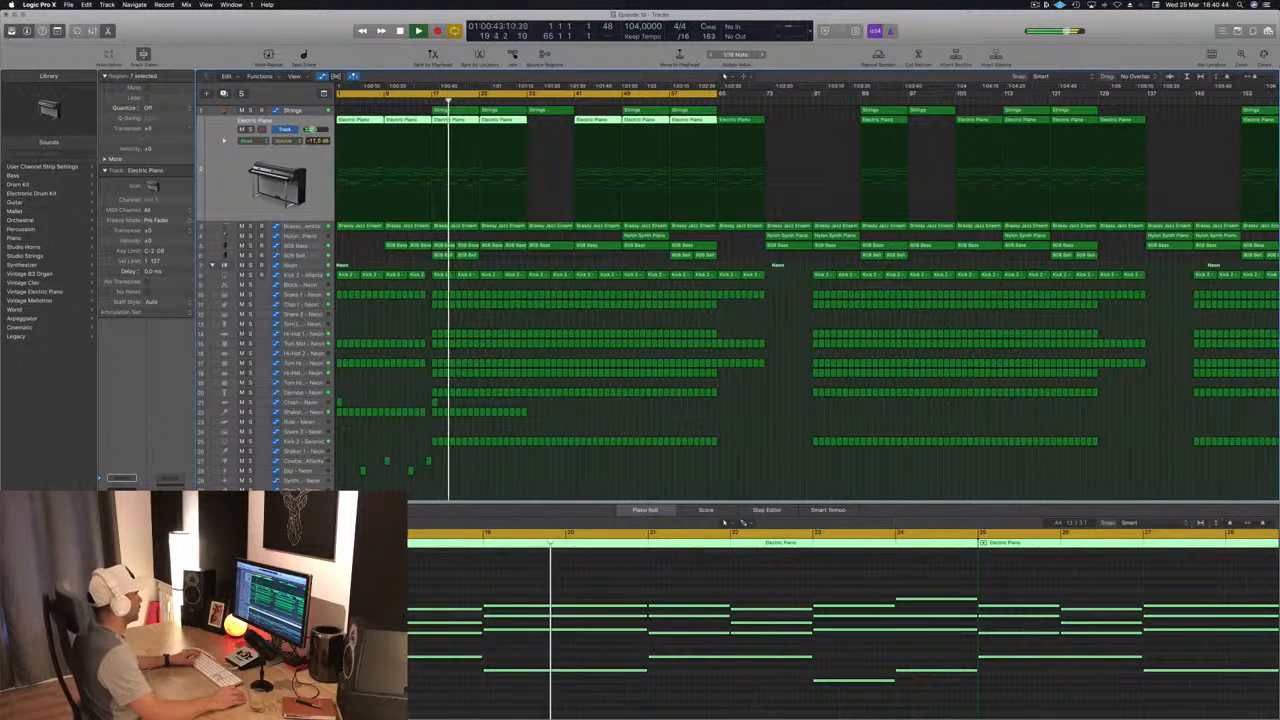
{"action": "left_click_drag", "start_coordinate": [426, 99], "coordinate": [425, 99]}
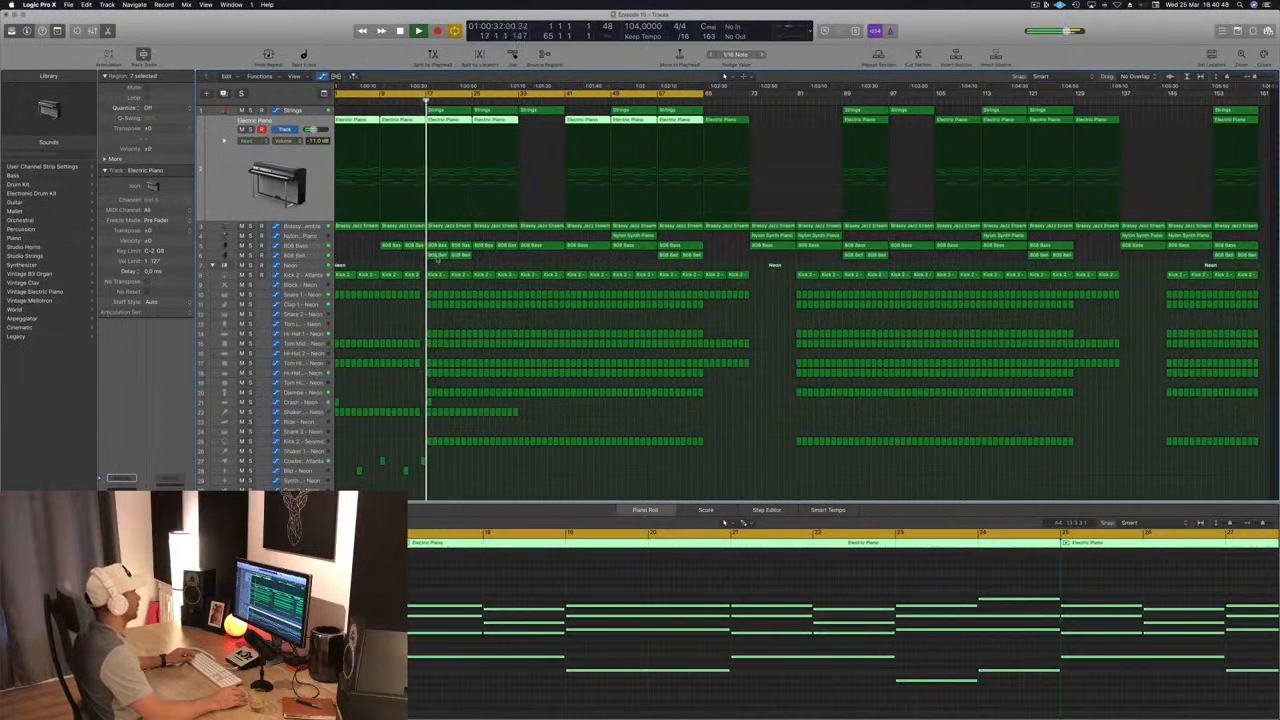
Step: Open the 808 Bell region at bar 17 for note editing and set the cycle range from bar 17 to about bar 34
{"action": "left_click", "coordinate": [437, 257]}
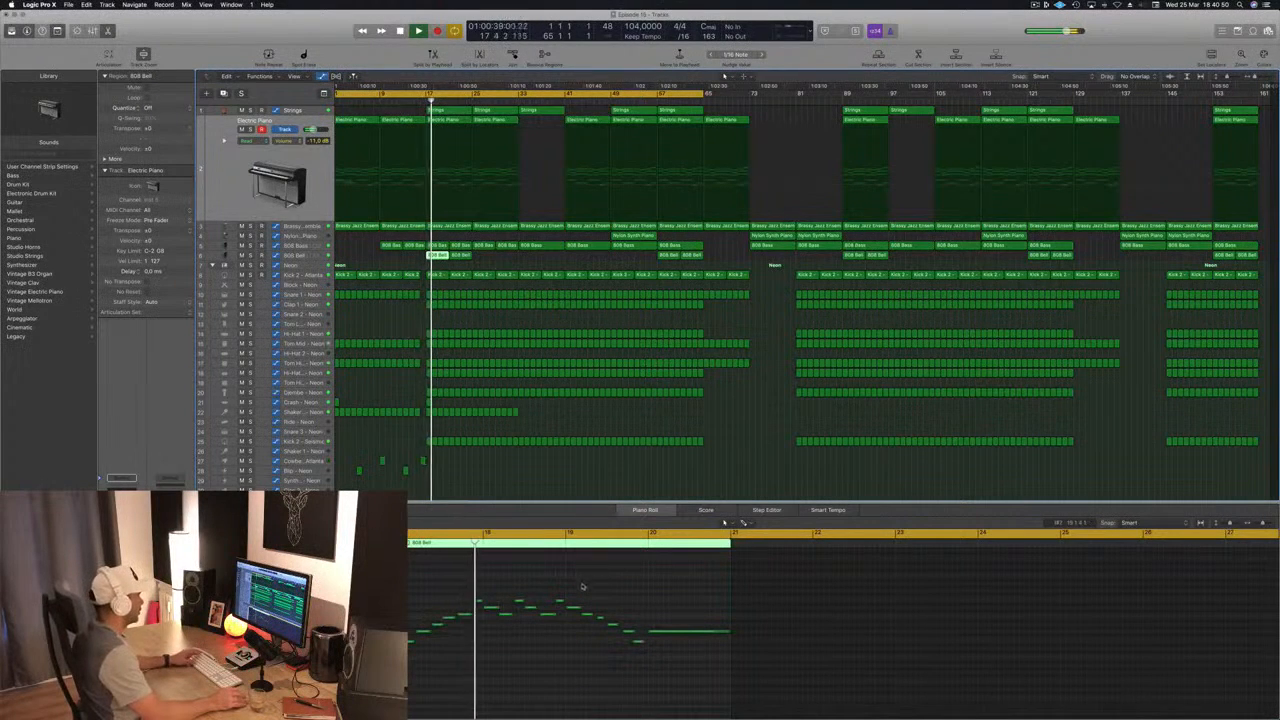
{"action": "key", "text": "Return"}
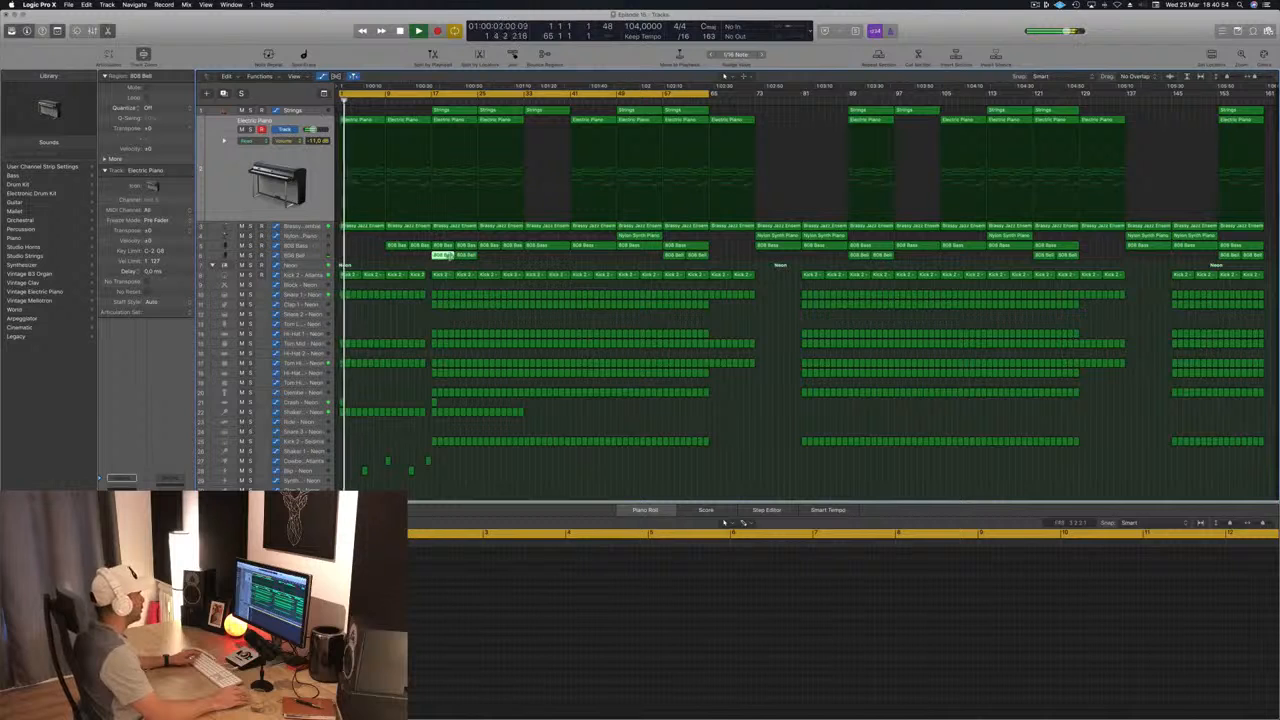
{"action": "double_click", "coordinate": [445, 257]}
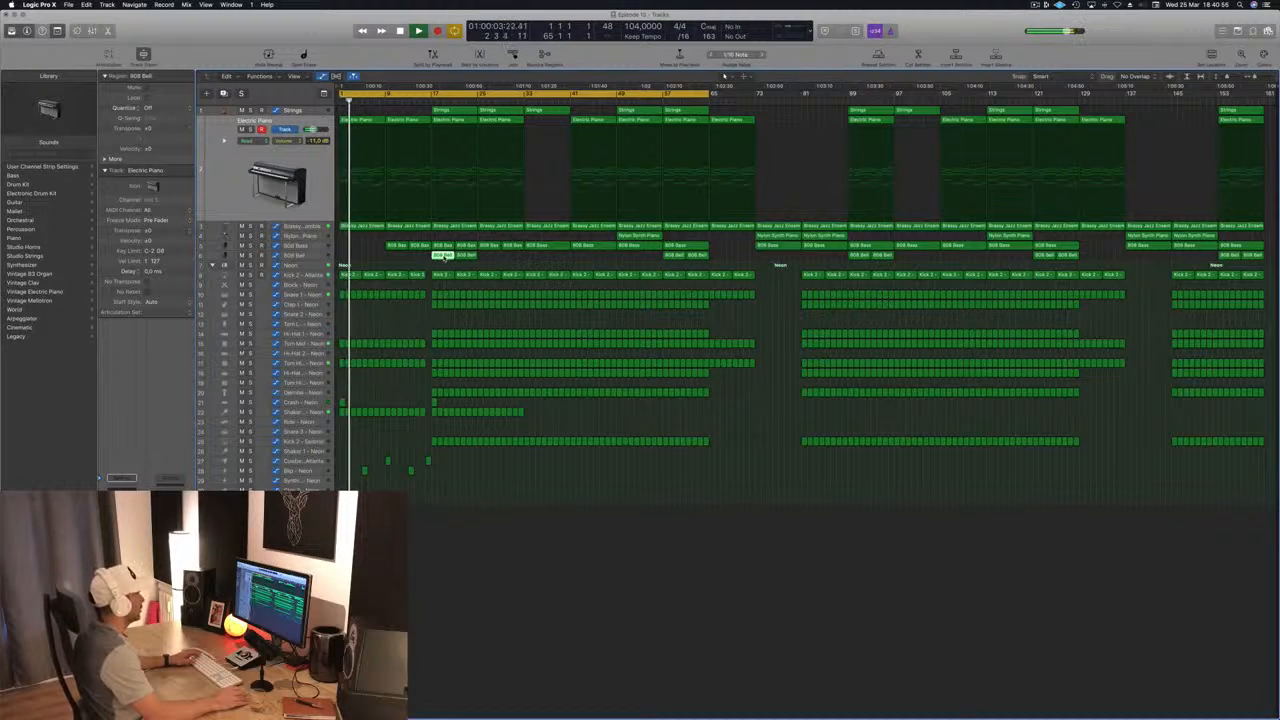
{"action": "double_click", "coordinate": [445, 257]}
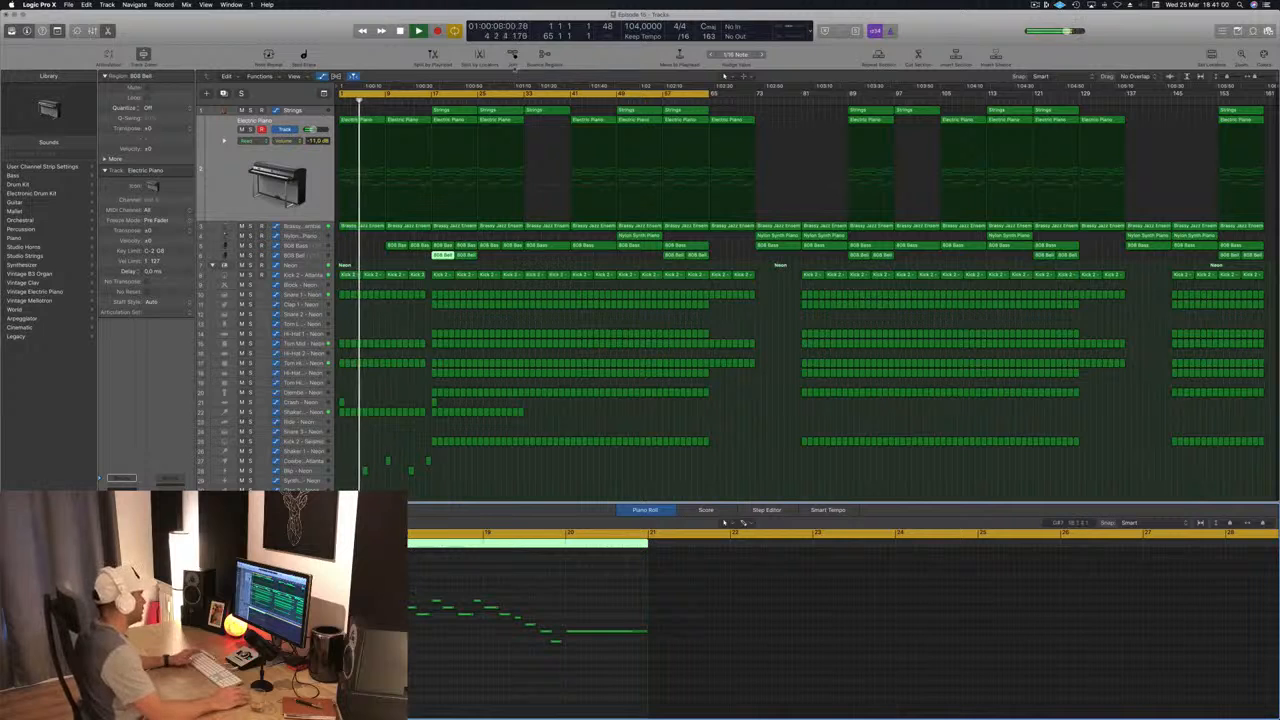
{"action": "left_click", "coordinate": [412, 91]}
{"action": "left_click_drag", "start_coordinate": [436, 92], "coordinate": [528, 92]}
{"action": "left_click_drag", "start_coordinate": [438, 93], "coordinate": [432, 93]}
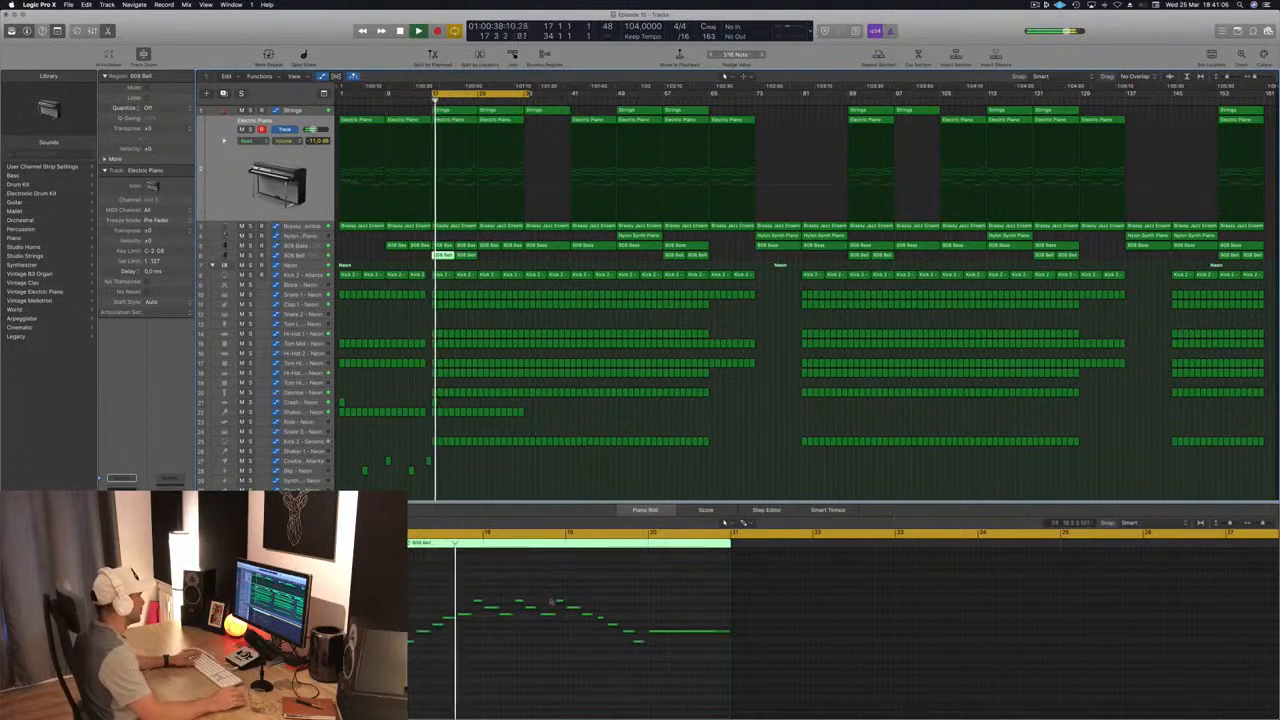
Step: Delete the 808 Bell notes after the opening run into bar 18 and play the shortened phrase
{"action": "key", "text": "space"}
{"action": "left_click", "coordinate": [517, 597]}
{"action": "left_click_drag", "start_coordinate": [514, 589], "coordinate": [700, 657]}
{"action": "key", "text": "Delete"}
{"action": "key", "text": "space"}
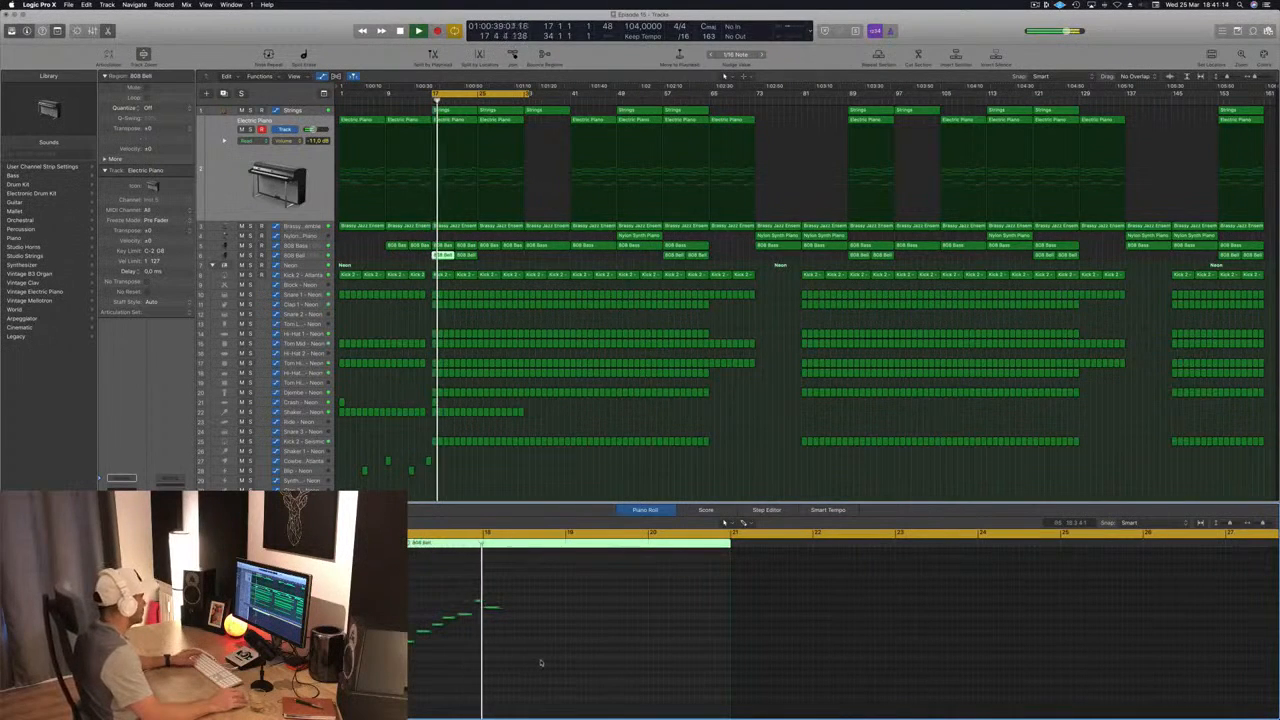
Step: Remove the 808 Bell region at bar 21, copy the shortened one from bar 17 to bar 25, and replay the section
{"action": "key", "text": "Right"}
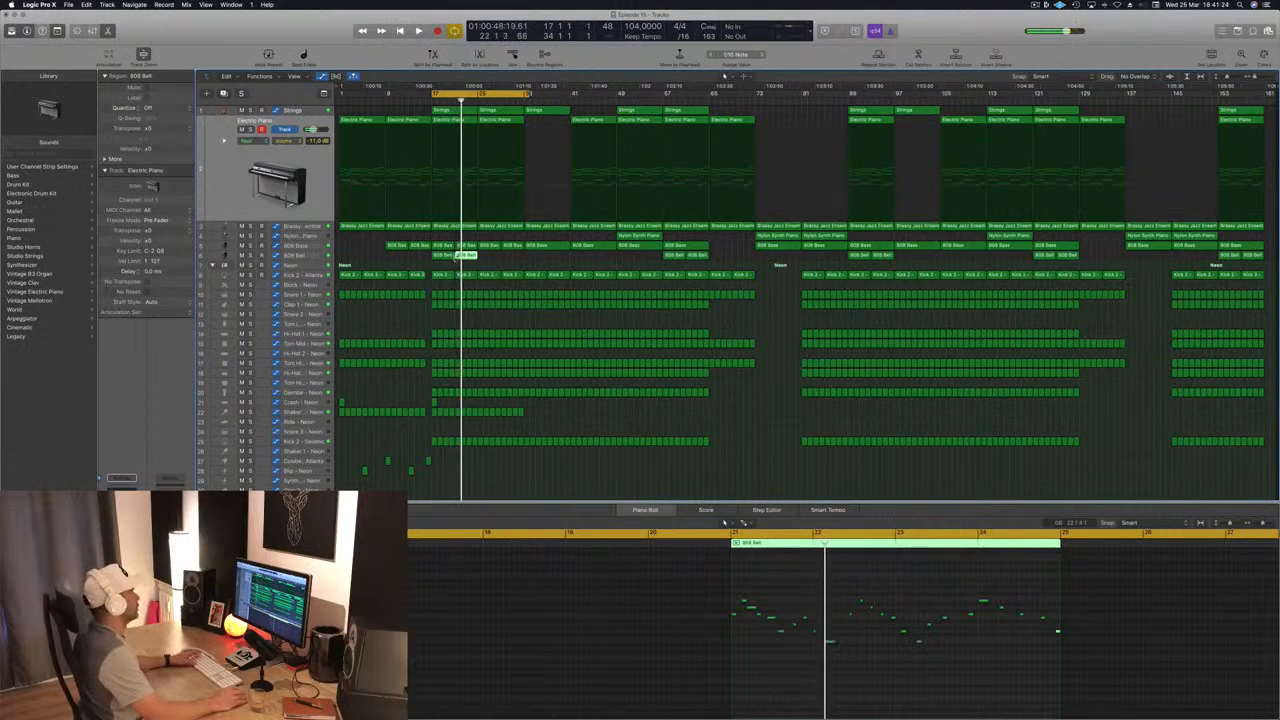
{"action": "key", "text": "Delete"}
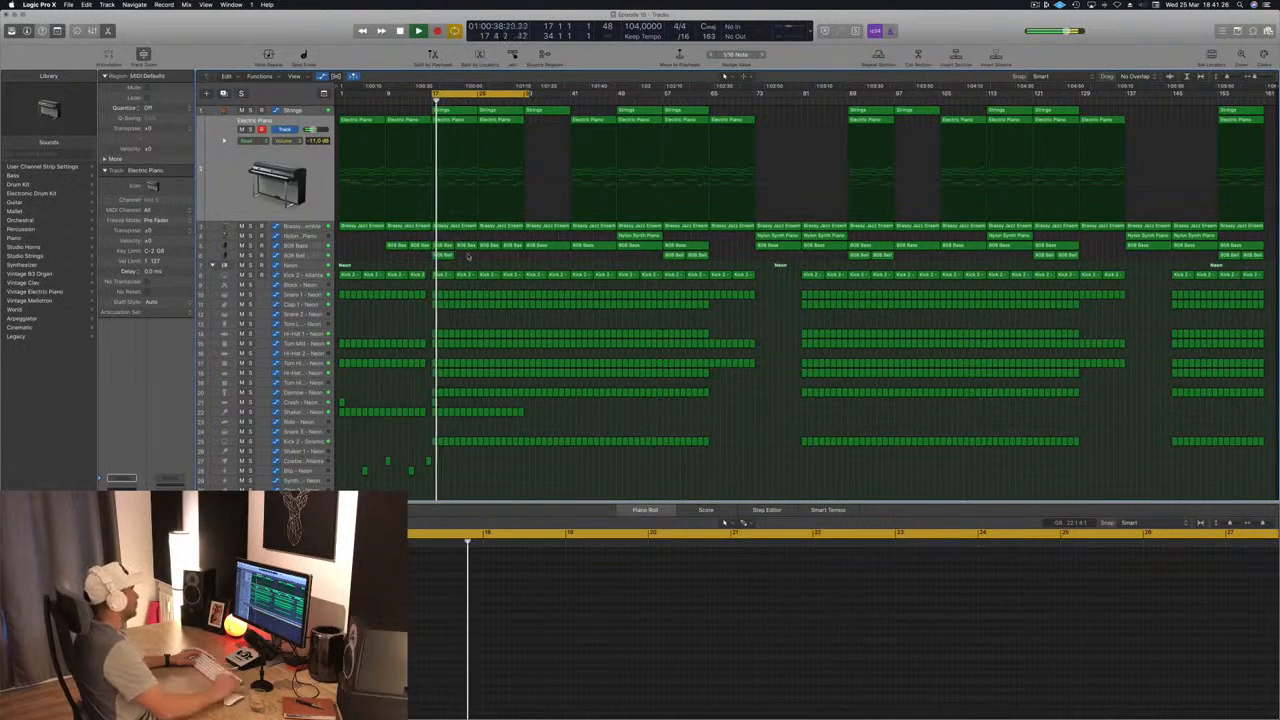
{"action": "key", "text": "super+z"}
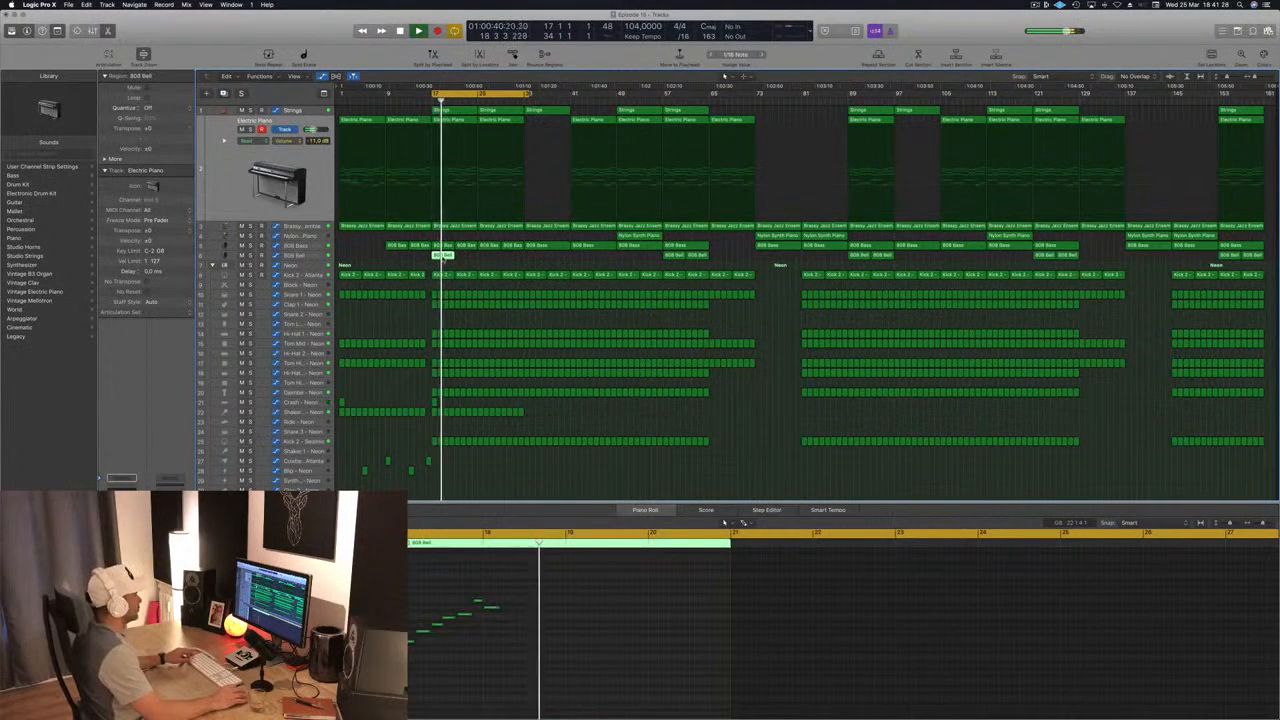
{"action": "left_click_drag", "start_coordinate": [443, 258], "coordinate": [489, 262]}
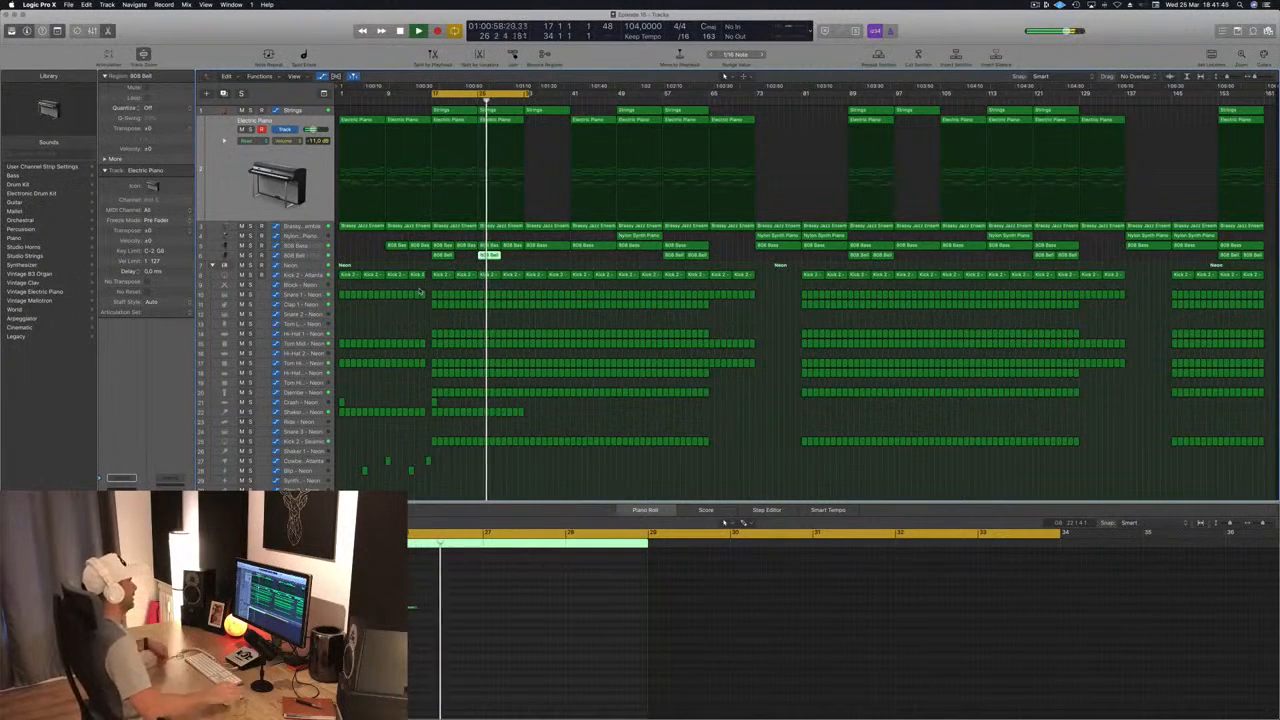
{"action": "left_click", "coordinate": [381, 326]}
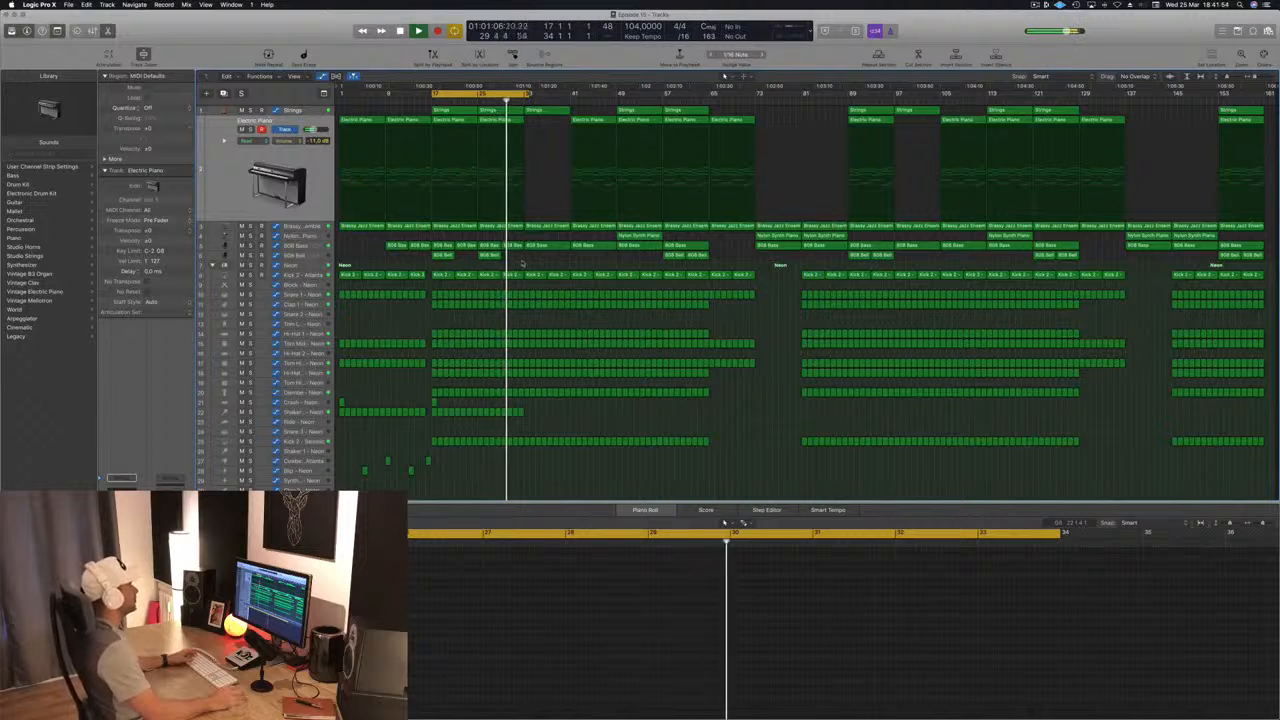
{"action": "key", "text": "Return"}
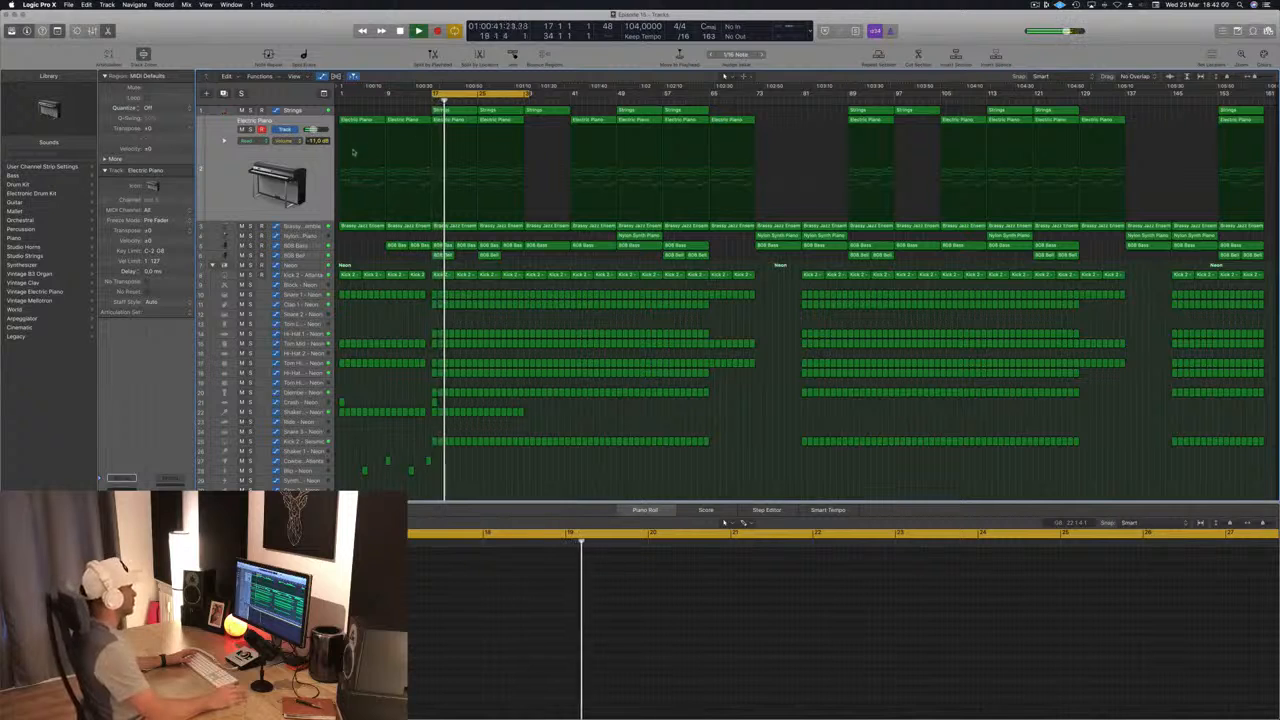
Step: Copy the Nylon Synth Piano region from bar 49 to bar 17 and play the section from there
{"action": "left_click", "coordinate": [477, 202]}
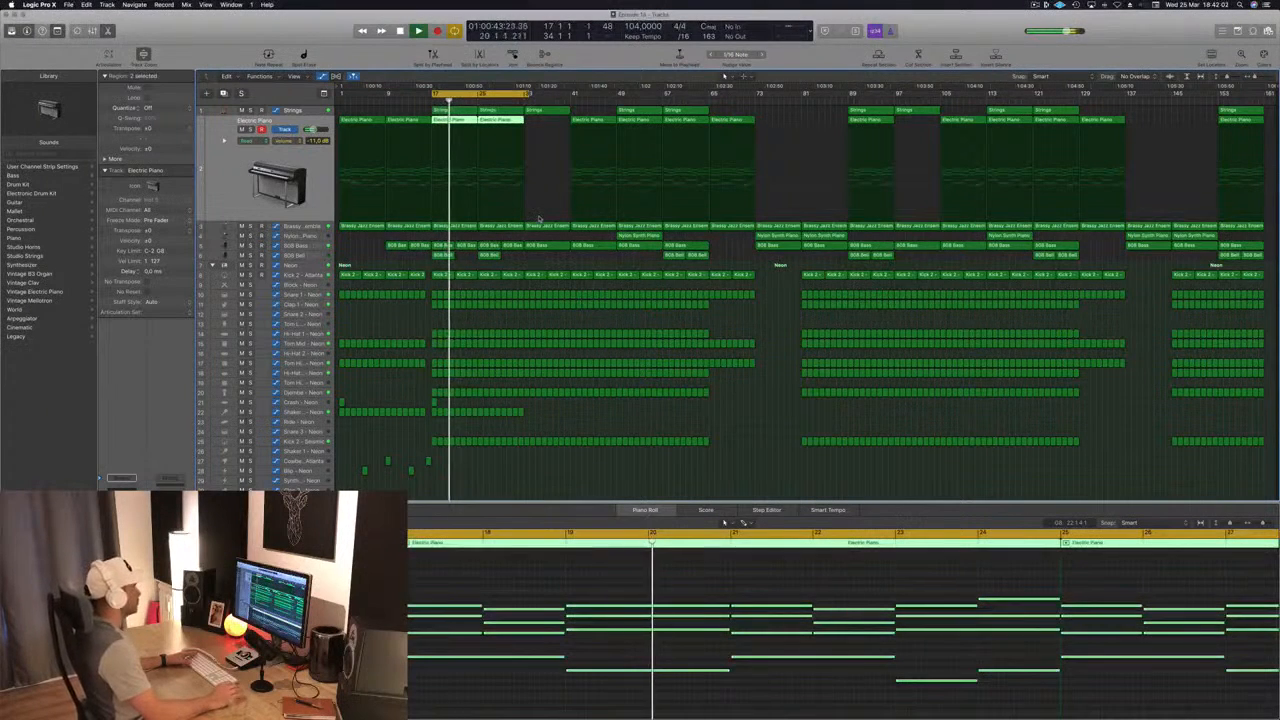
{"action": "left_click", "coordinate": [639, 236]}
{"action": "left_click", "coordinate": [455, 228]}
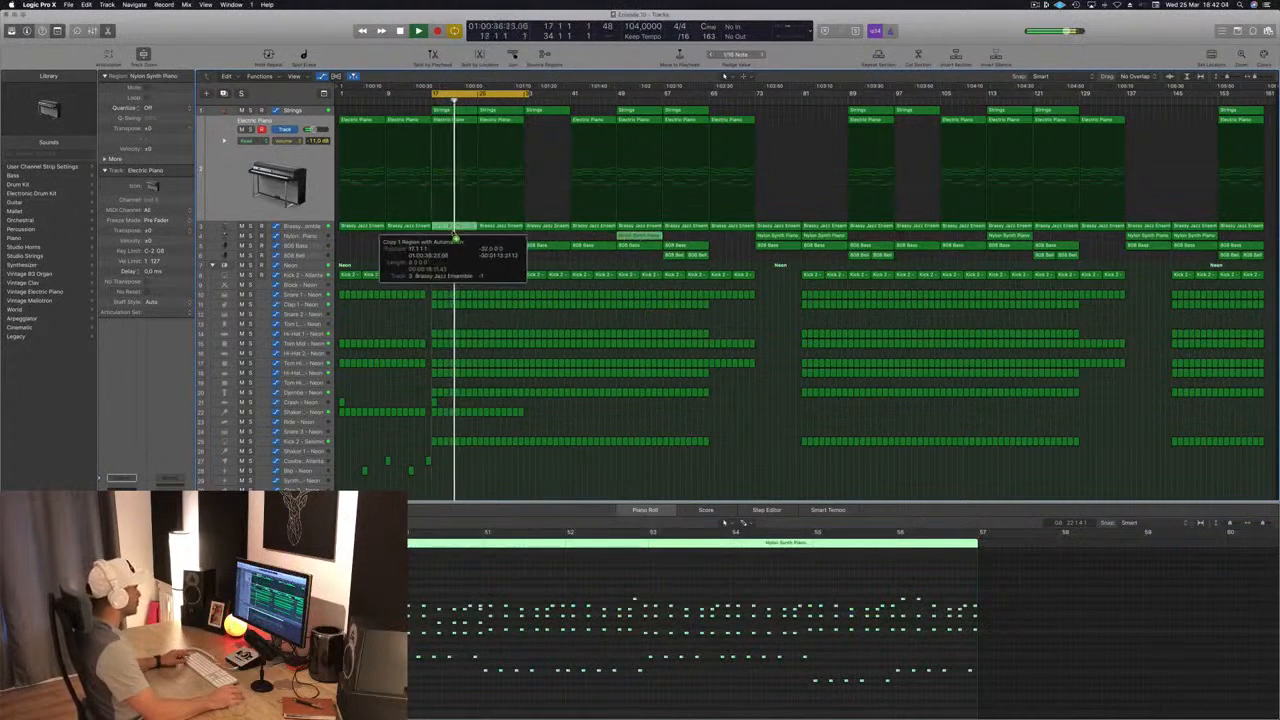
{"action": "left_click_drag", "start_coordinate": [455, 239], "coordinate": [455, 239]}
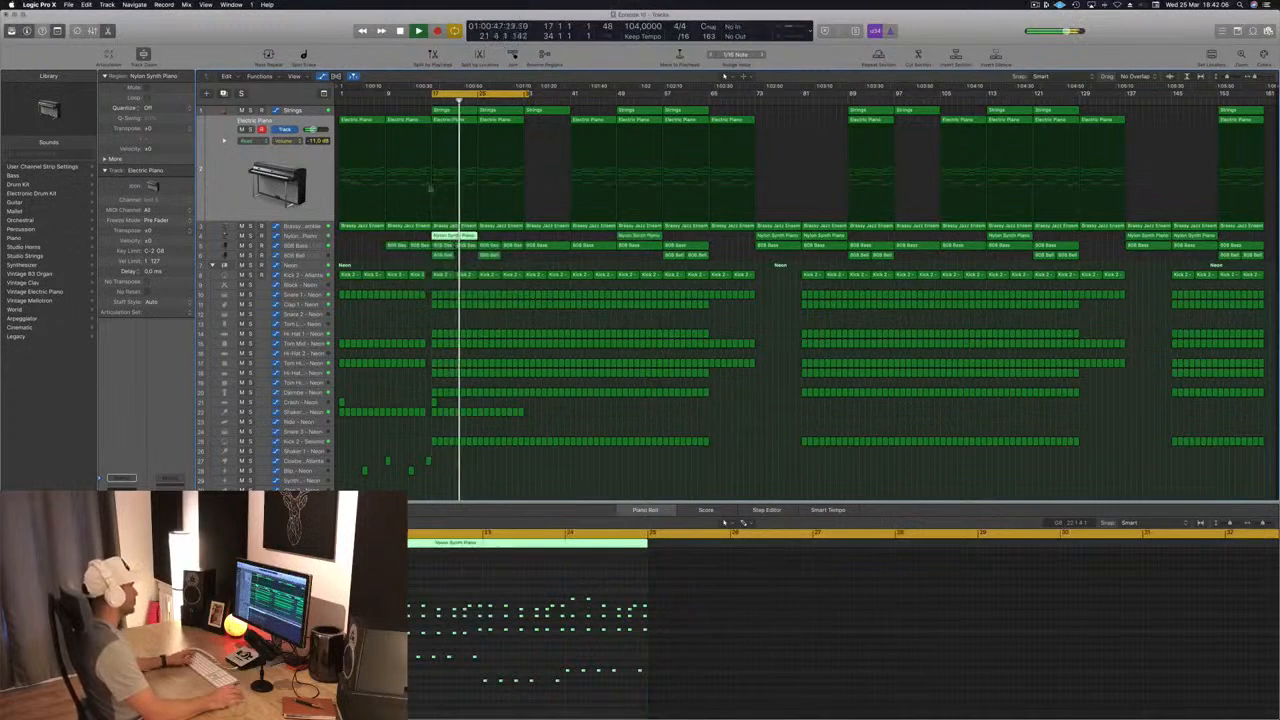
{"action": "key", "text": "space"}
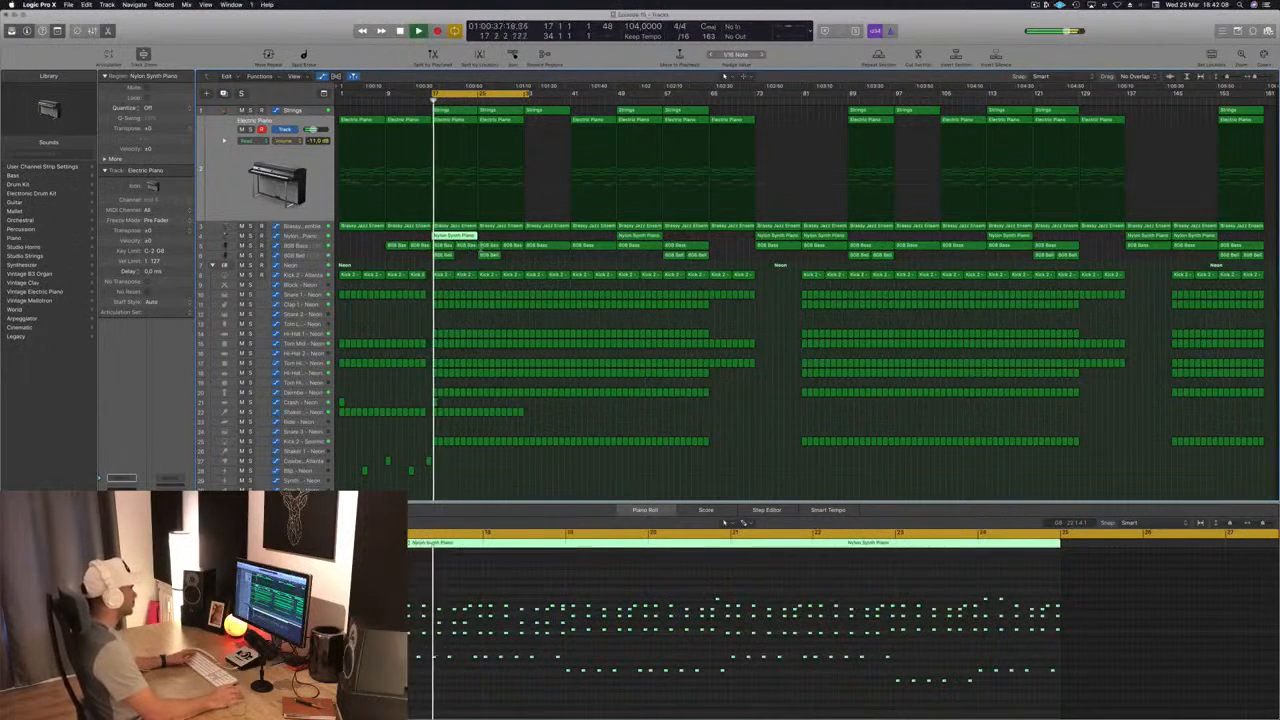
Step: Move the Nylon Synth Piano region from bar 17 back to bar 49 and reshape the Brassy Jazz Ensemble automation into a ramp from bar 17 to 21
{"action": "left_click_drag", "start_coordinate": [455, 236], "coordinate": [648, 236]}
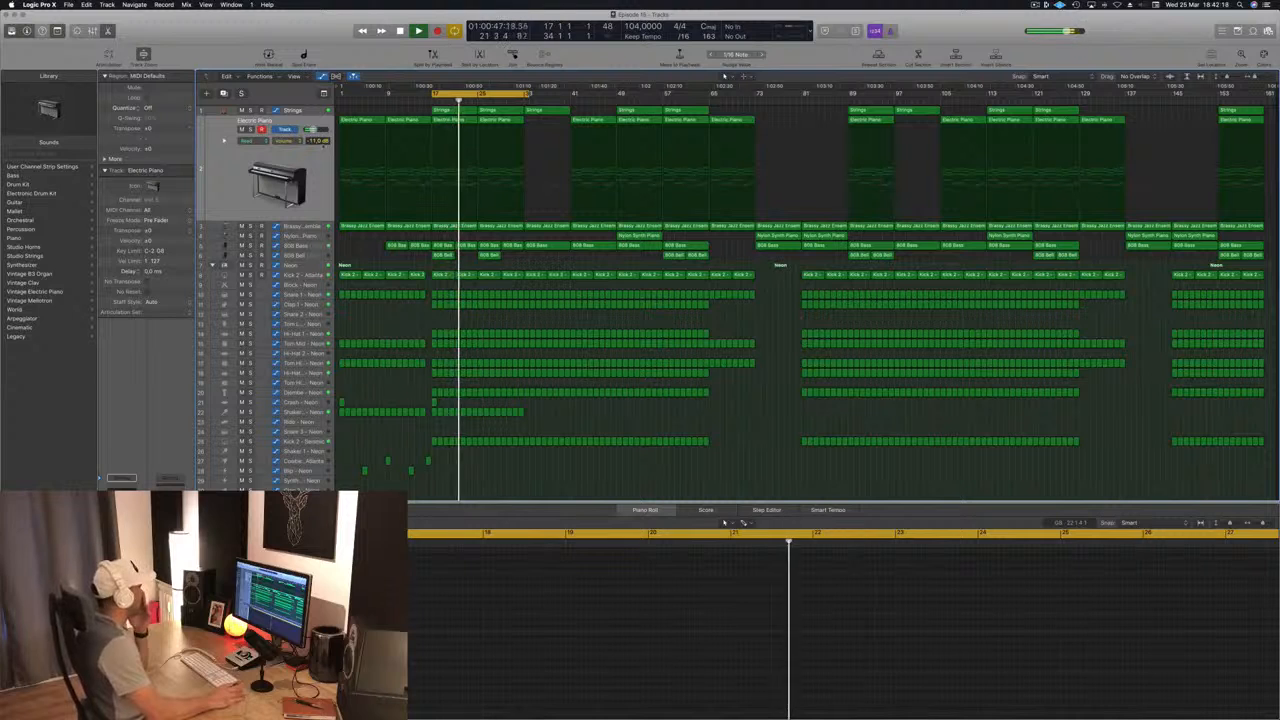
{"action": "left_click", "coordinate": [306, 227]}
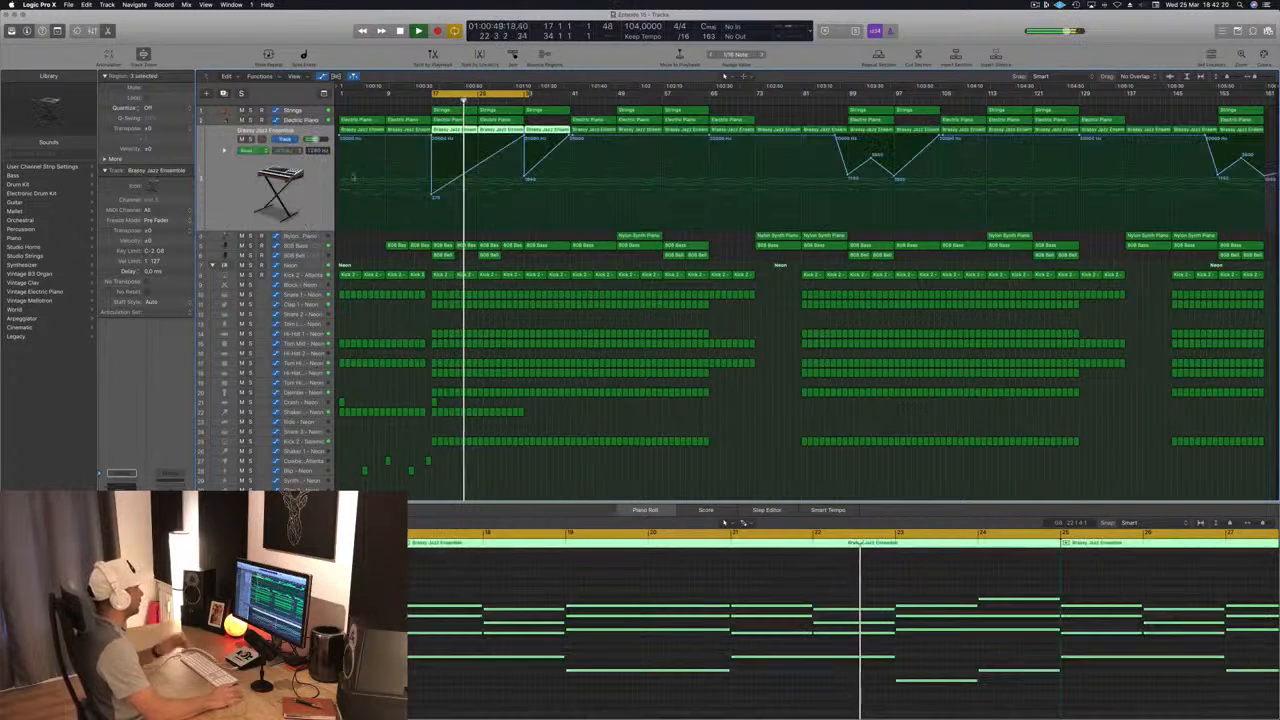
{"action": "left_click", "coordinate": [433, 196]}
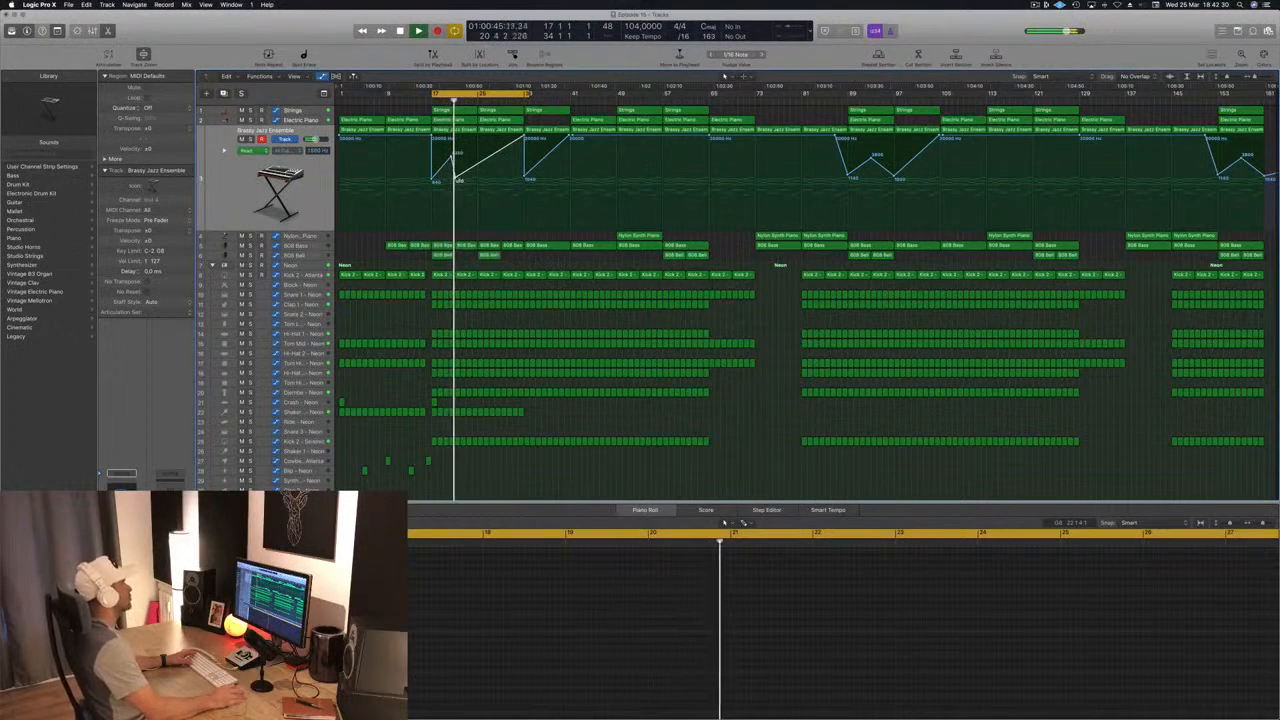
{"action": "key", "text": "space"}
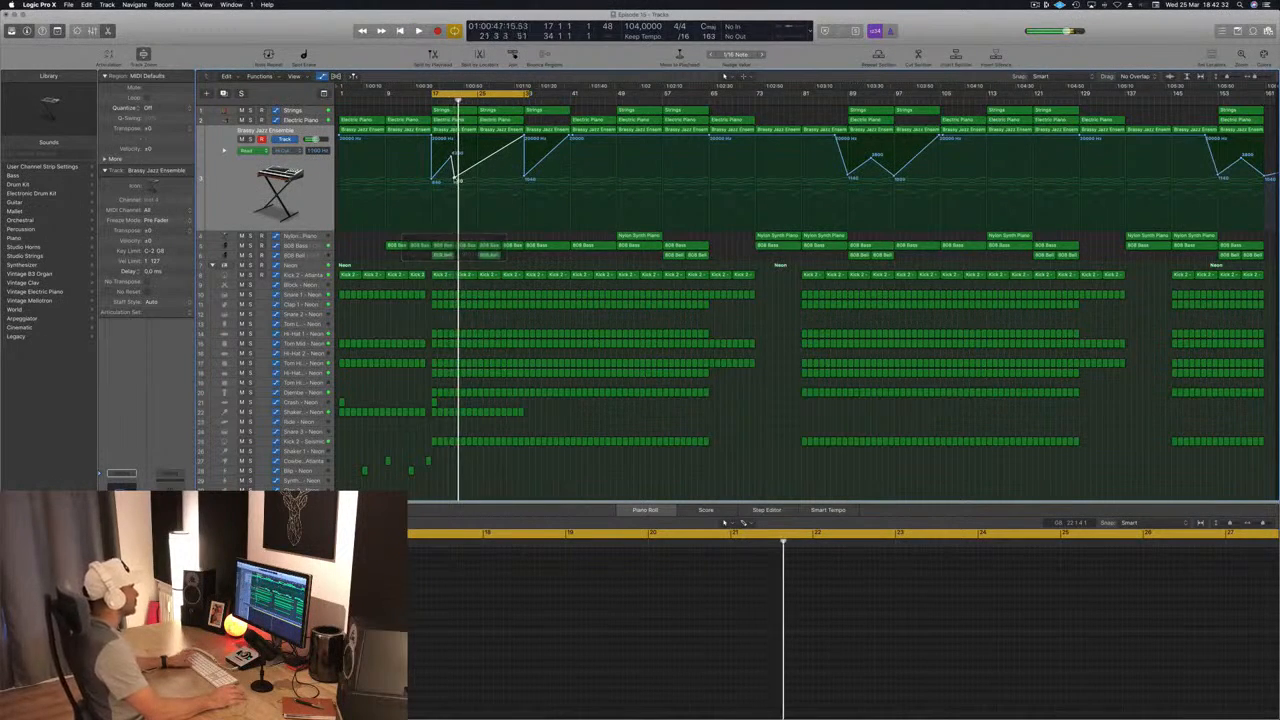
Step: Add a second rising automation ramp on Brassy Jazz Ensemble from bar 21 to bar 25, dropping back low at bar 25
{"action": "key", "text": "super+Right"}
{"action": "key", "text": "super+Right"}
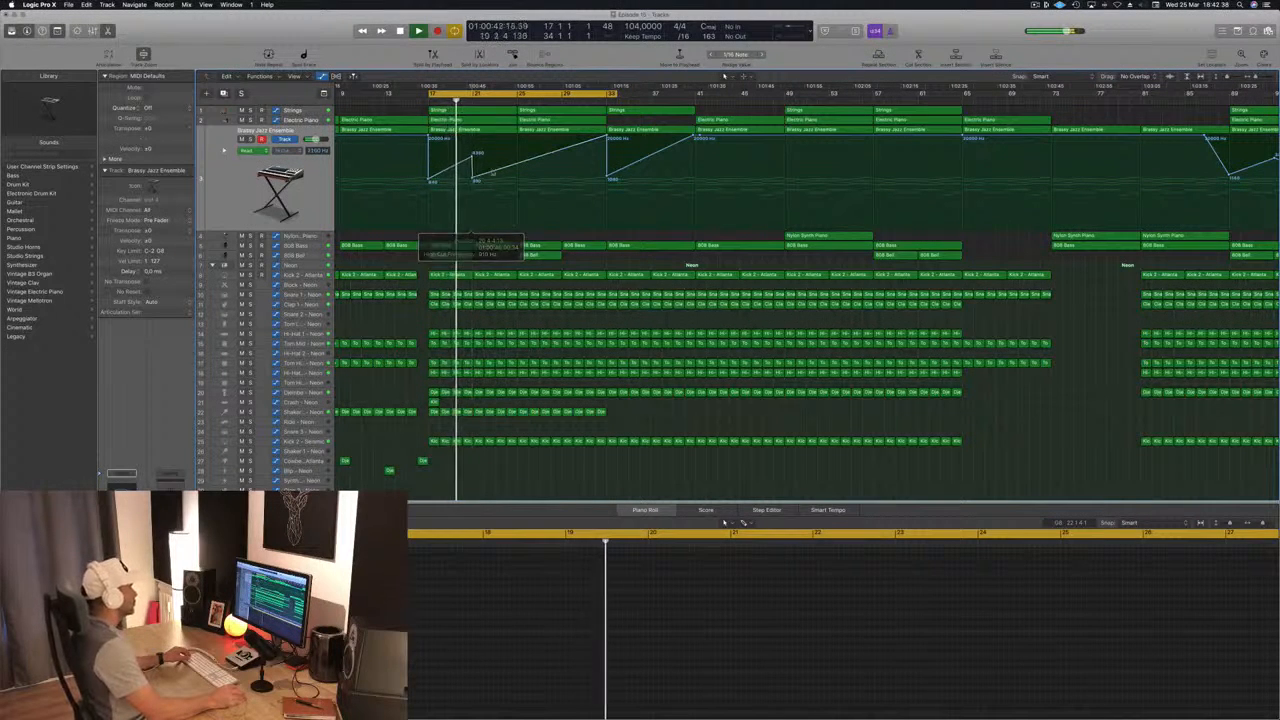
{"action": "left_click", "coordinate": [516, 164]}
{"action": "left_click_drag", "start_coordinate": [516, 164], "coordinate": [518, 157]}
{"action": "left_click", "coordinate": [521, 180]}
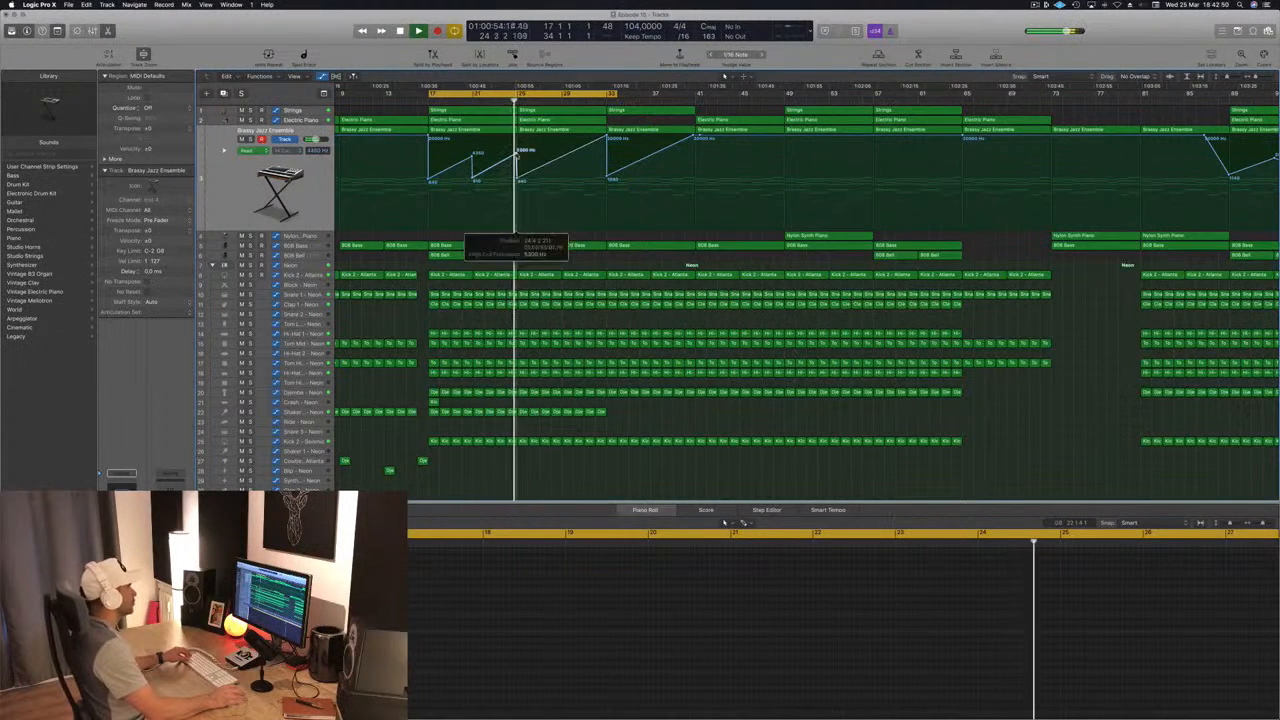
Step: Delete the Strings and Electric Piano regions between bars 25 and 33
{"action": "left_click", "coordinate": [549, 110]}
{"action": "key", "text": "BackSpace"}
{"action": "left_click", "coordinate": [568, 119]}
{"action": "key", "text": "BackSpace"}
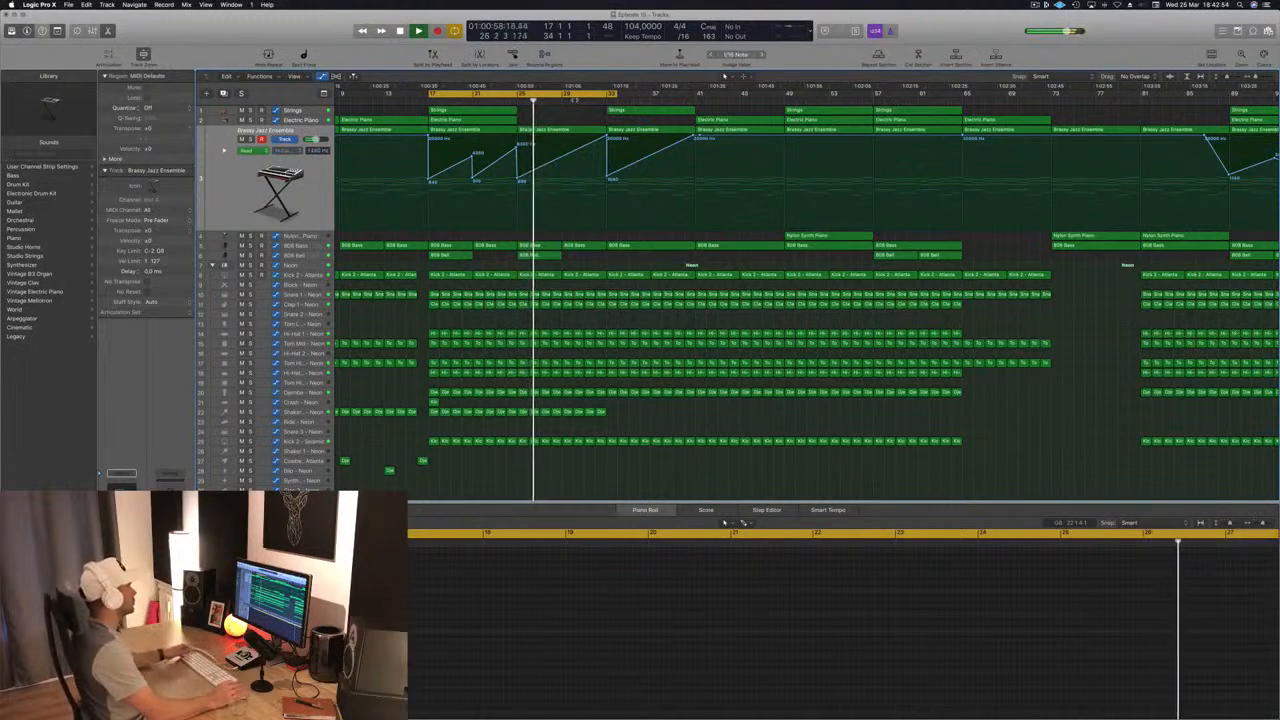
Step: Extend the Shaker pattern from bar 33 to bar 49 by copying its regions from bars 17 to 33
{"action": "scroll", "coordinate": [560, 141], "scroll_direction": "down", "scroll_amount": 3}
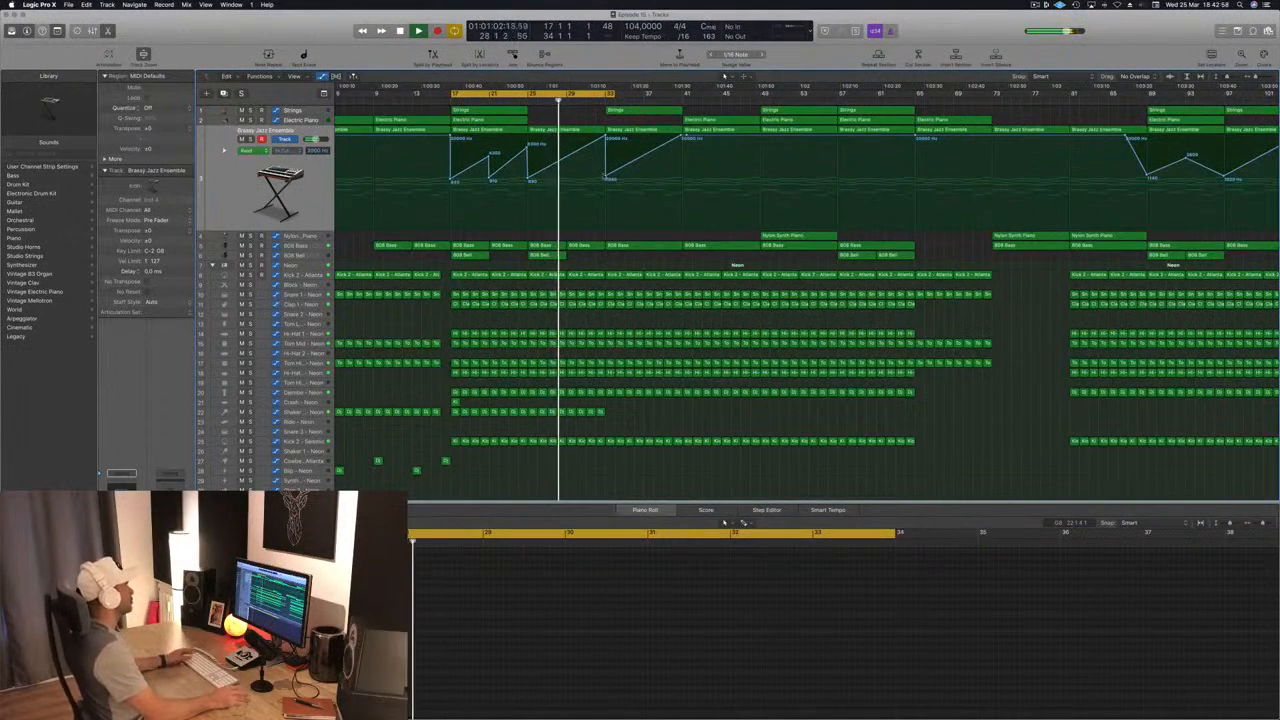
{"action": "key", "text": "super+Left"}
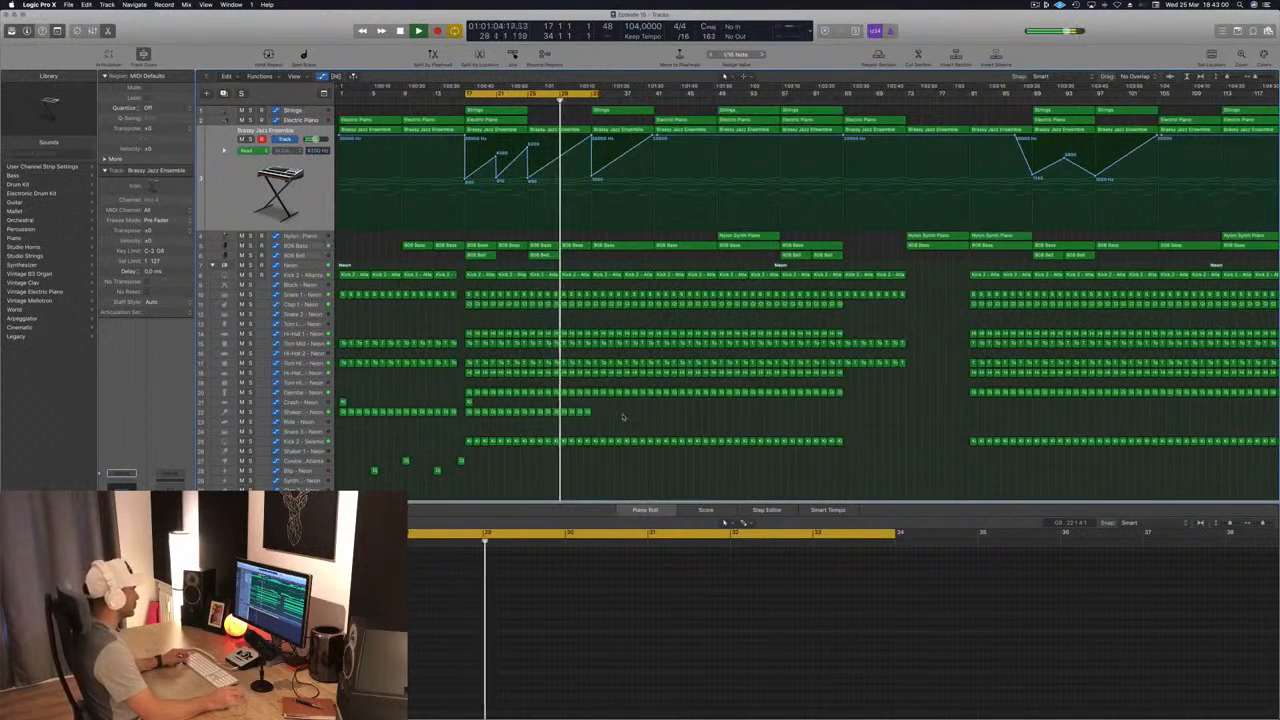
{"action": "left_click_drag", "start_coordinate": [497, 418], "coordinate": [622, 418]}
Step: Copy the four intro Cowbell and Blip hits 16 bars on, to bars 21 through 32, and replay the section from bar 17
{"action": "key", "text": "super+Left"}
{"action": "left_click_drag", "start_coordinate": [341, 453], "coordinate": [515, 485]}
{"action": "left_click_drag", "start_coordinate": [369, 471], "coordinate": [477, 474]}
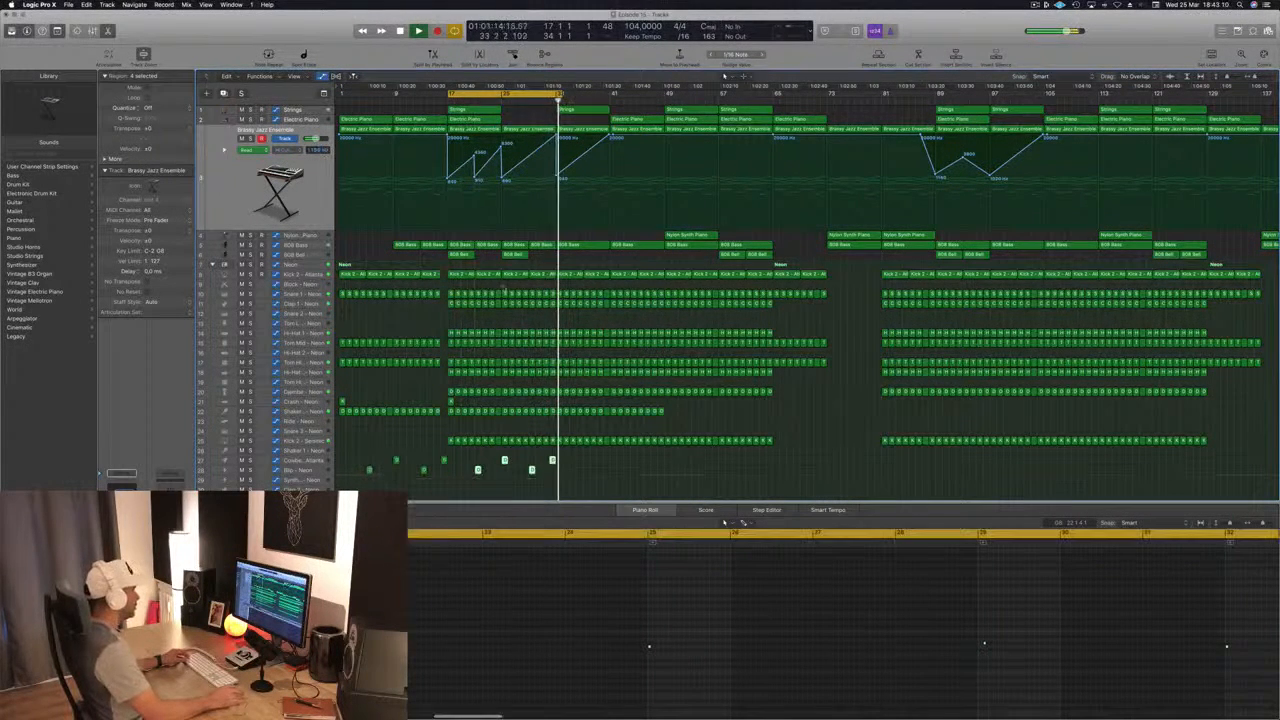
{"action": "key", "text": "shift+space"}
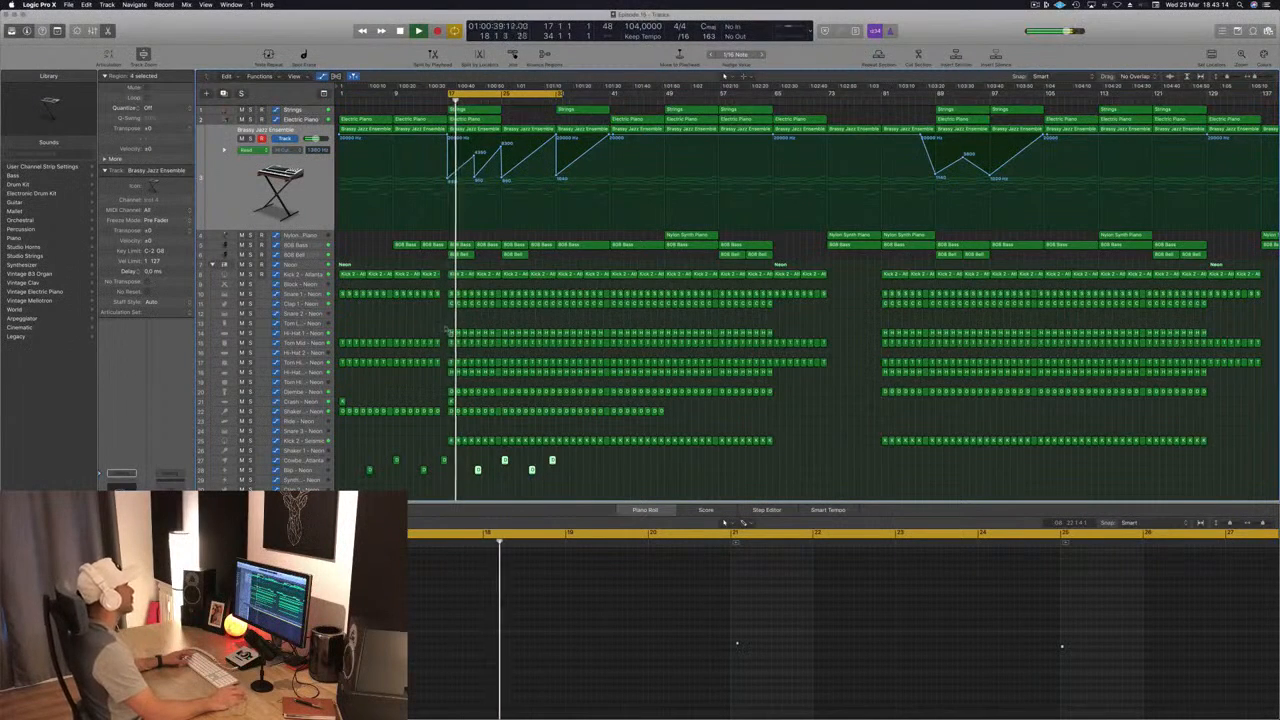
Step: Listen through the cycled section from bar 17 while checking the Clap 1, Blip and 808 Bell tracks
{"action": "left_click", "coordinate": [414, 318]}
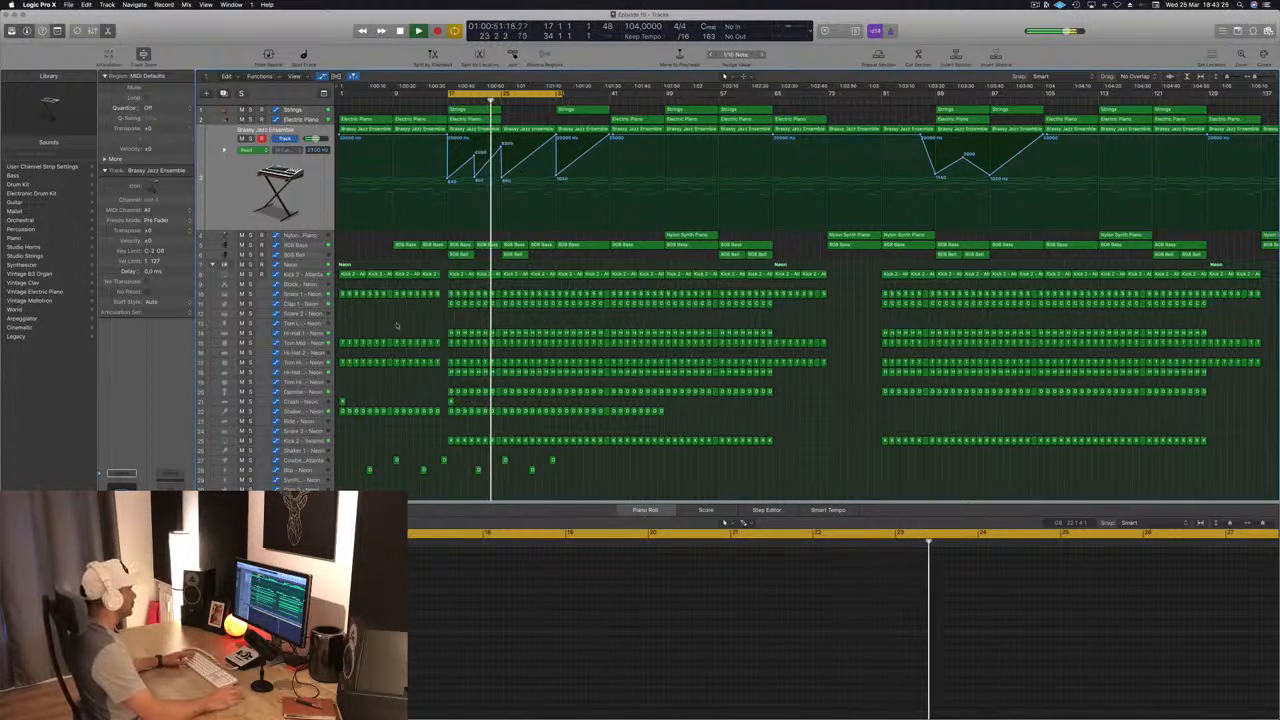
{"action": "scroll", "coordinate": [400, 325], "scroll_direction": "down", "scroll_amount": 2}
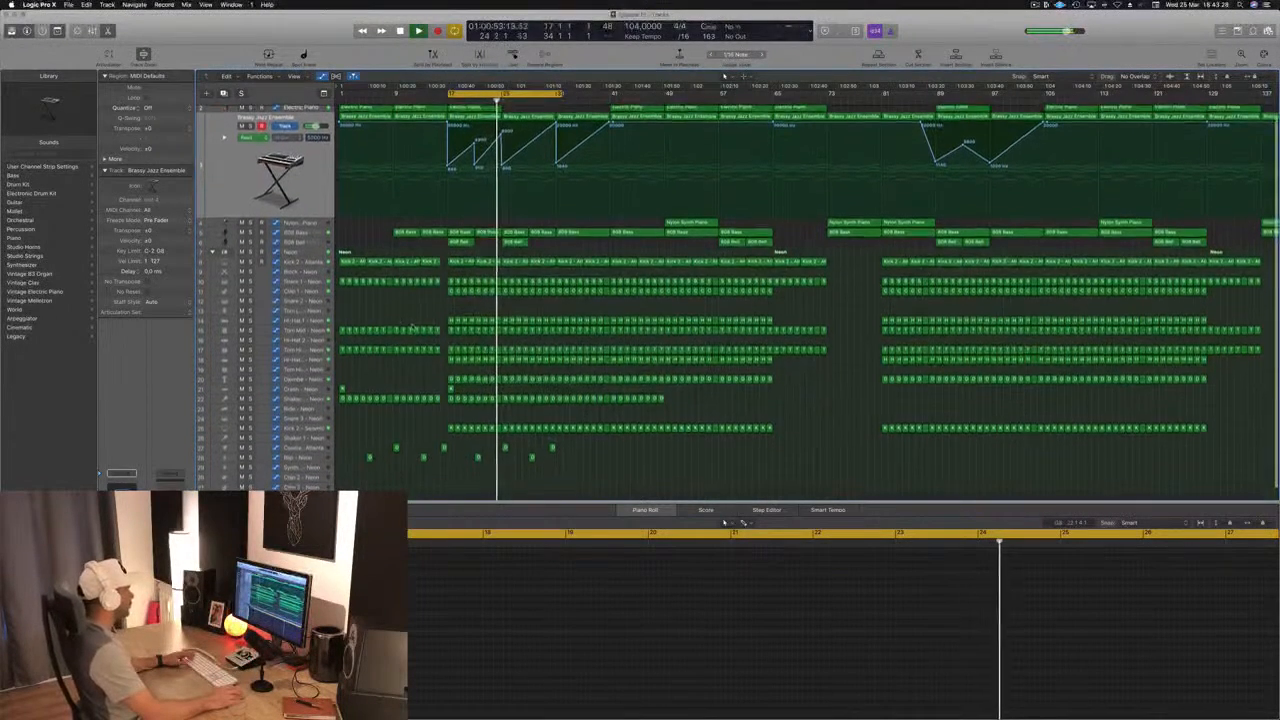
{"action": "scroll", "coordinate": [405, 310], "scroll_direction": "down", "scroll_amount": 2}
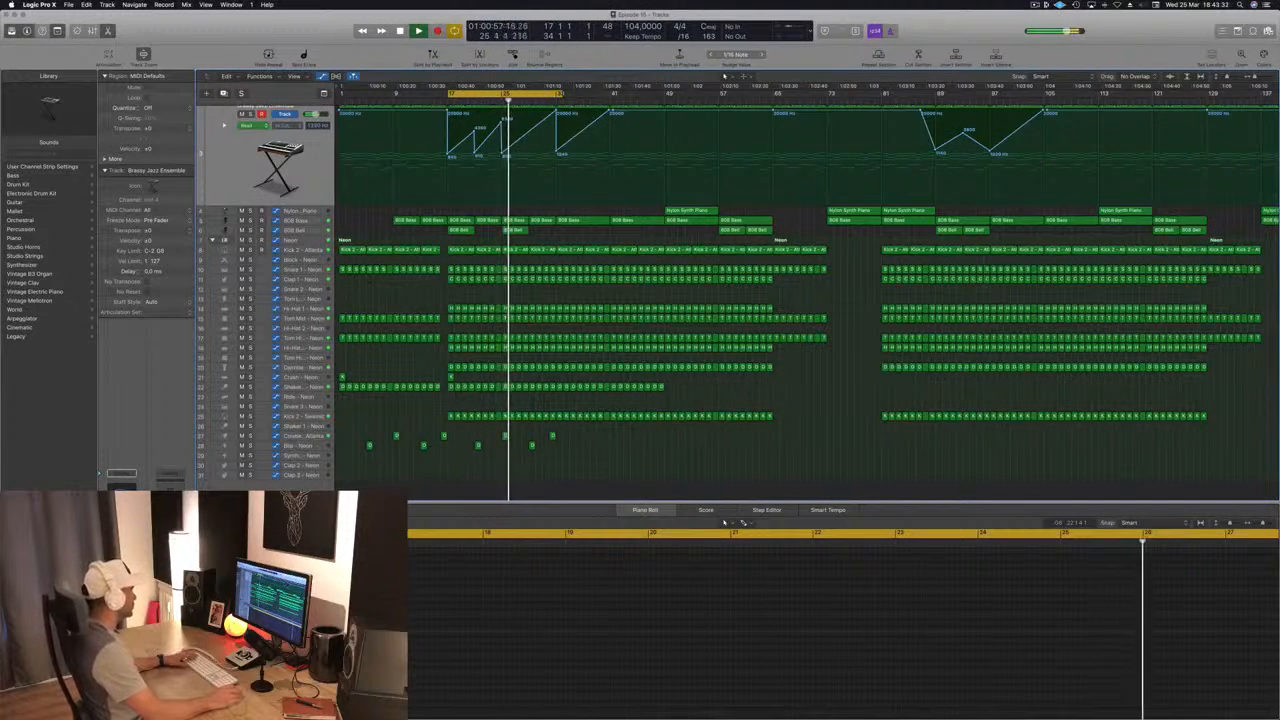
{"action": "left_click", "coordinate": [300, 279]}
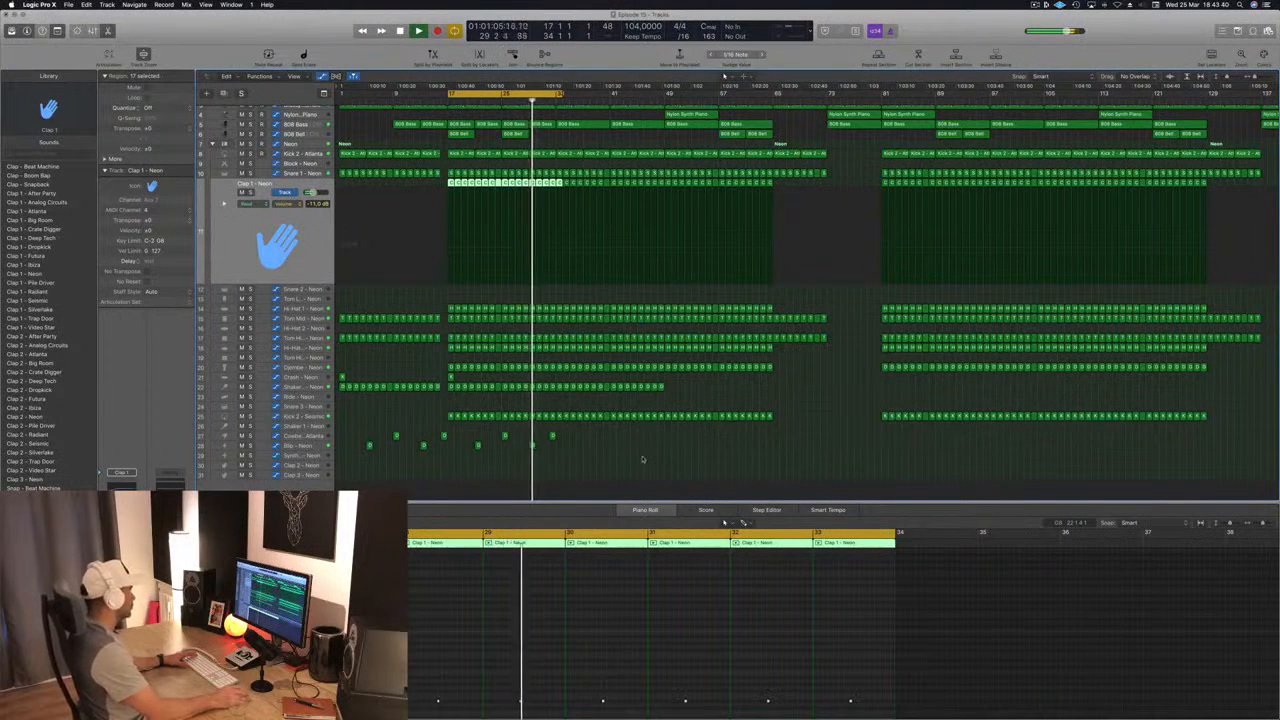
{"action": "left_click", "coordinate": [291, 447]}
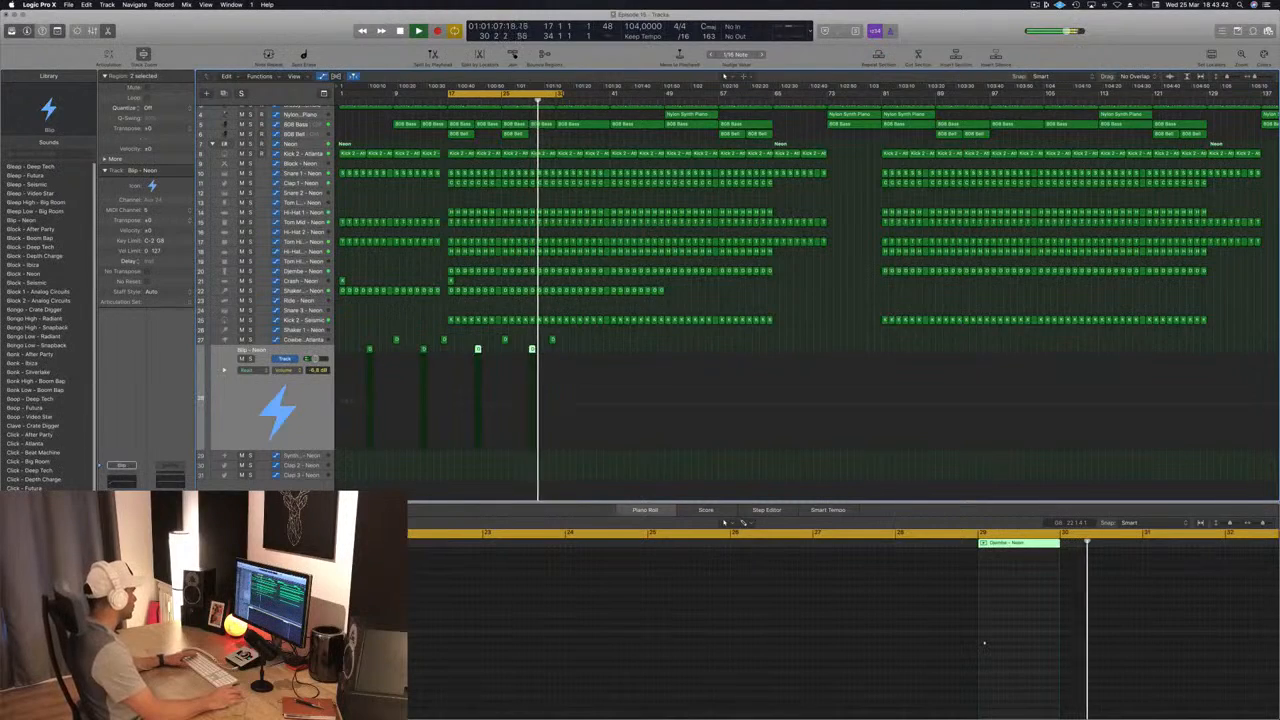
{"action": "left_click", "coordinate": [651, 458]}
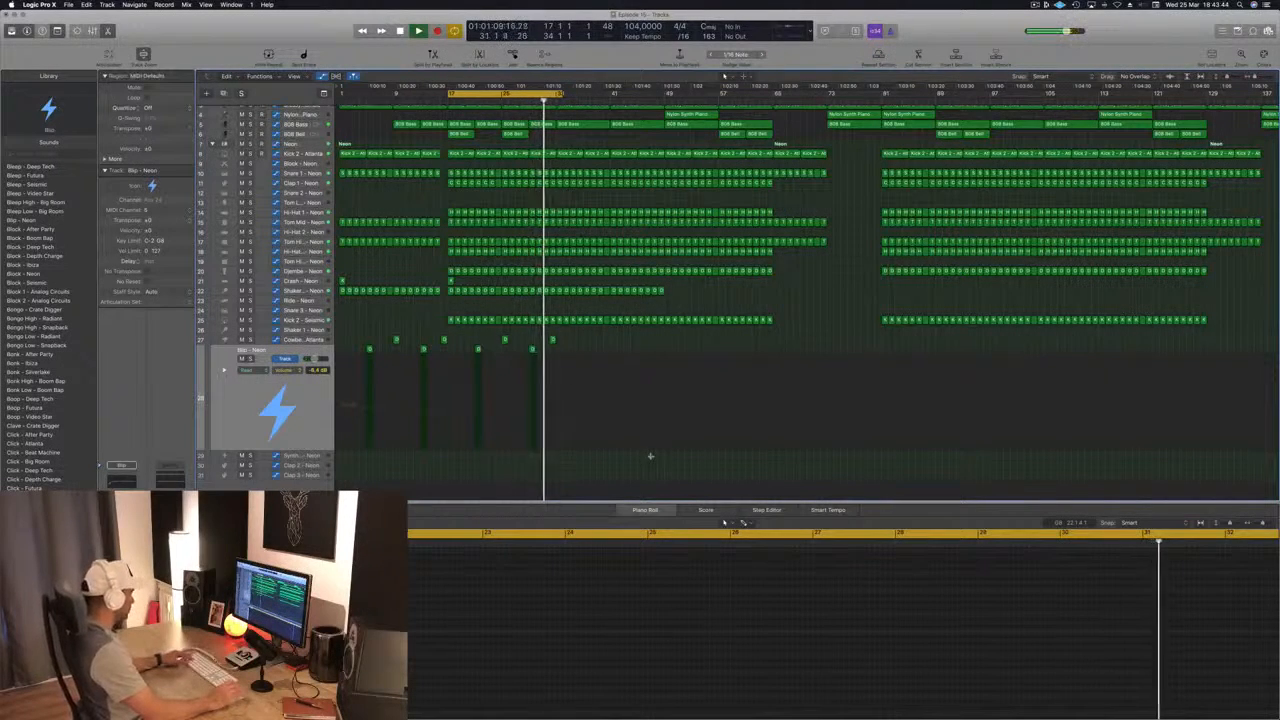
{"action": "scroll", "coordinate": [581, 108], "scroll_direction": "up", "scroll_amount": 3}
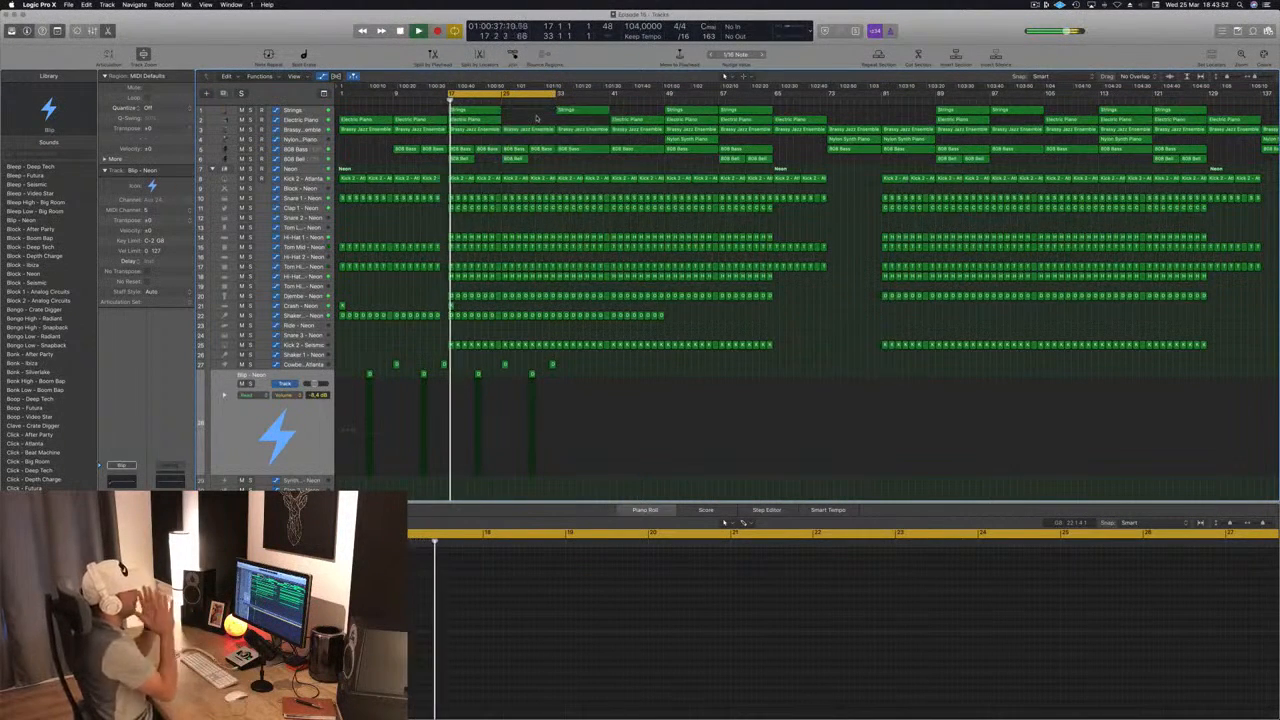
{"action": "scroll", "coordinate": [577, 142], "scroll_direction": "down", "scroll_amount": 3}
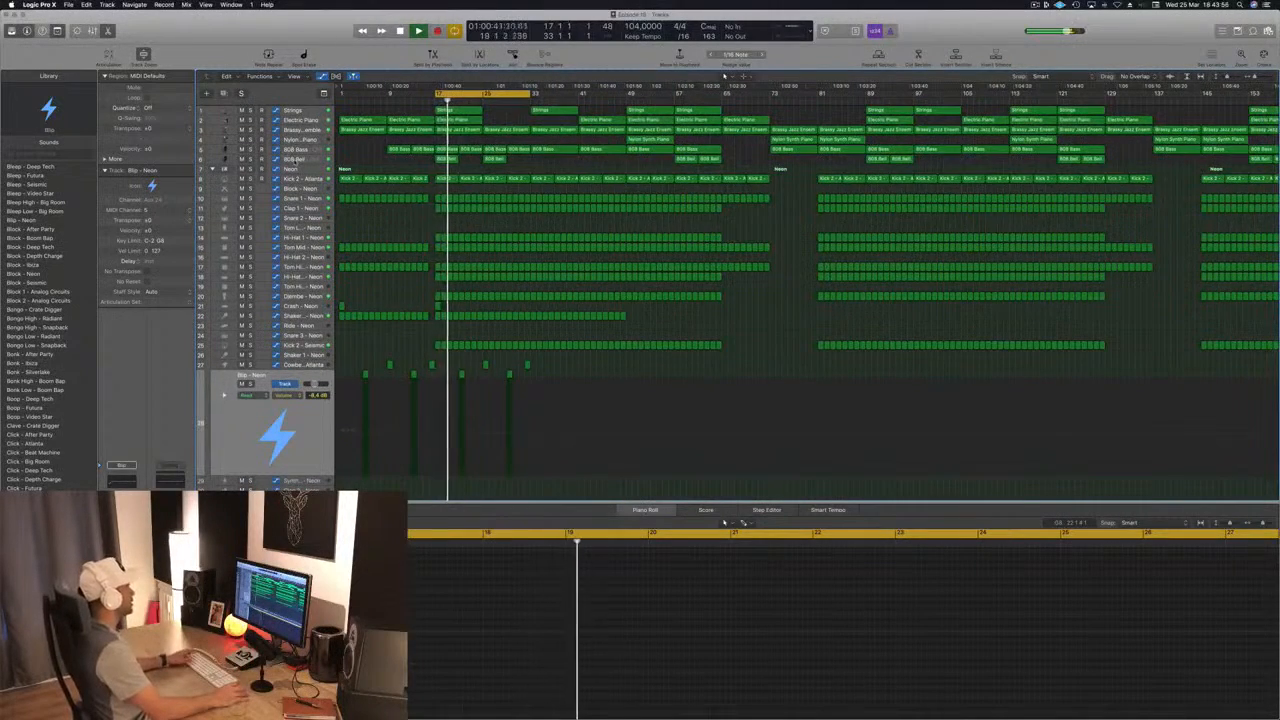
{"action": "left_click", "coordinate": [297, 159]}
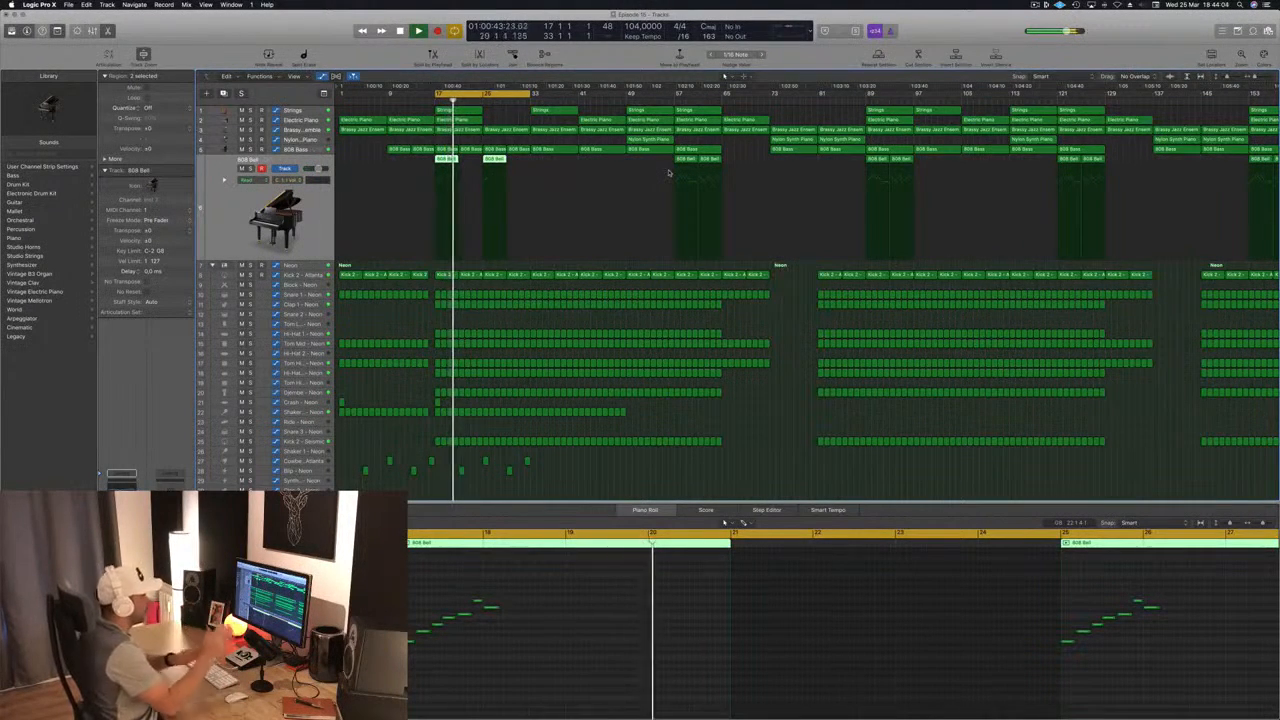
Step: Delete all regions from about bar 129 onward and shorten the project end to bar 130
{"action": "scroll", "coordinate": [723, 226], "scroll_direction": "left", "scroll_amount": 2}
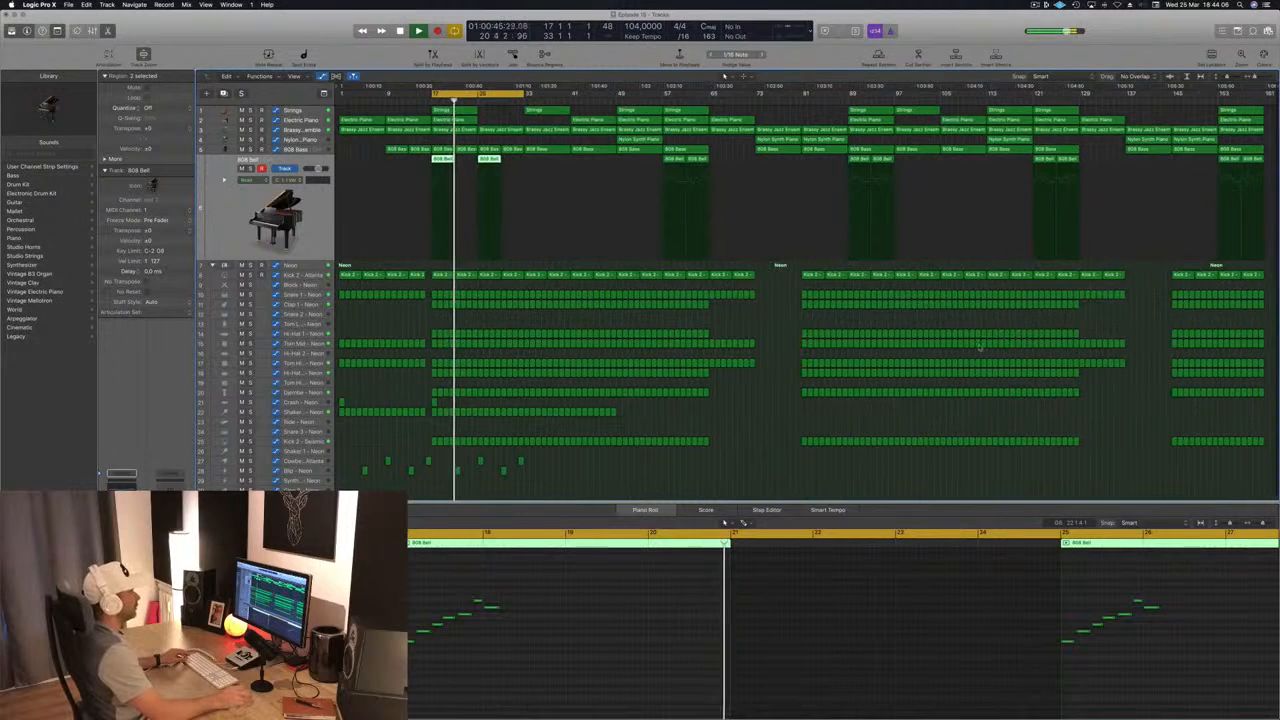
{"action": "left_click_drag", "start_coordinate": [1082, 455], "coordinate": [1268, 103]}
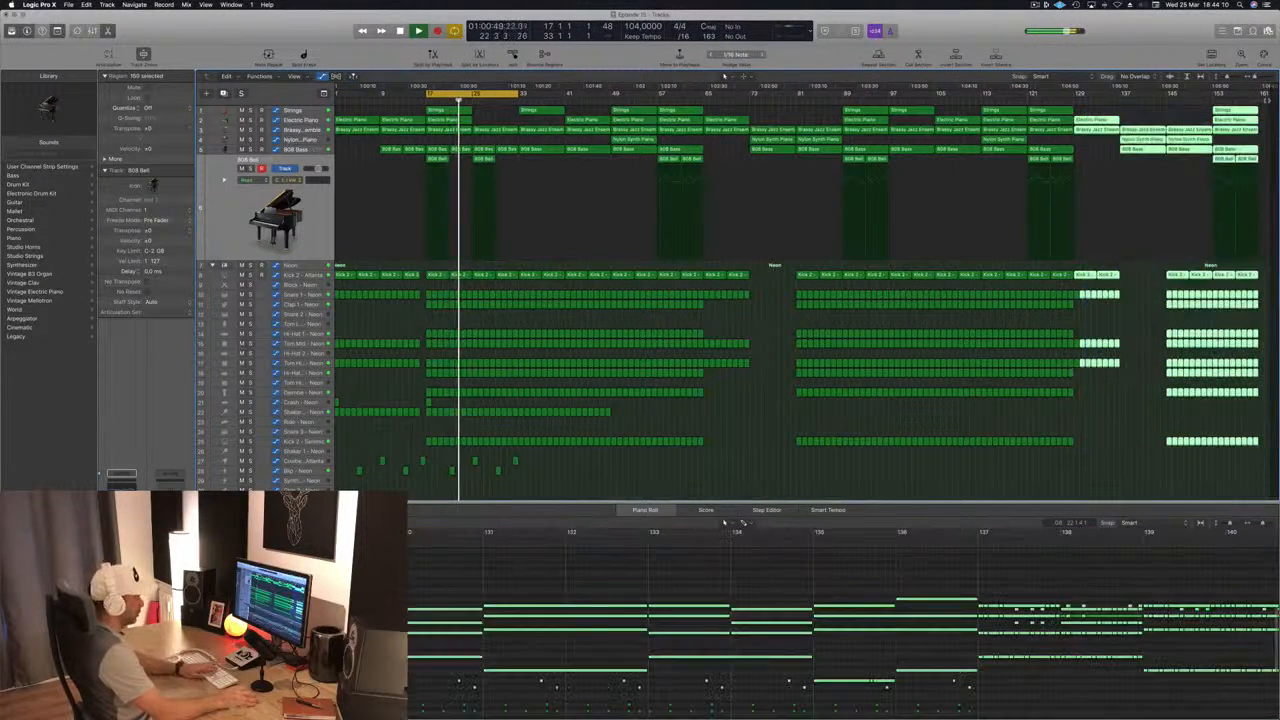
{"action": "key", "text": "Delete"}
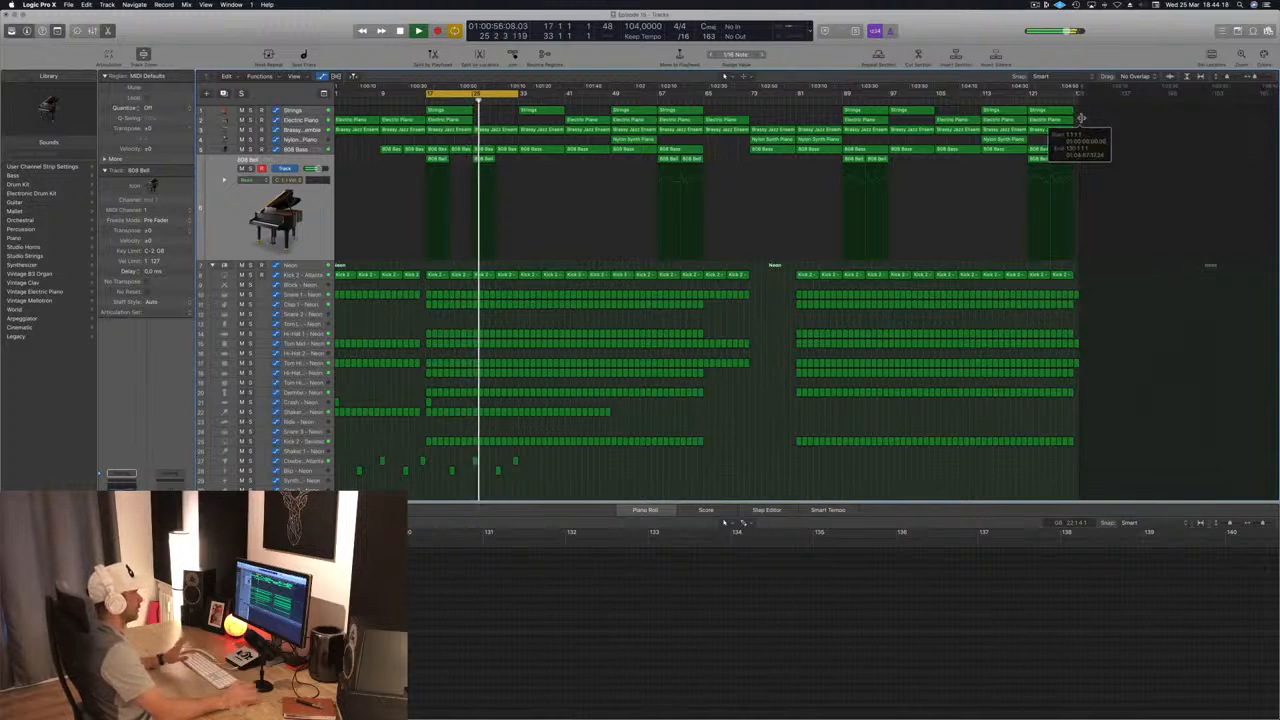
{"action": "left_click_drag", "start_coordinate": [1081, 118], "coordinate": [1081, 119]}
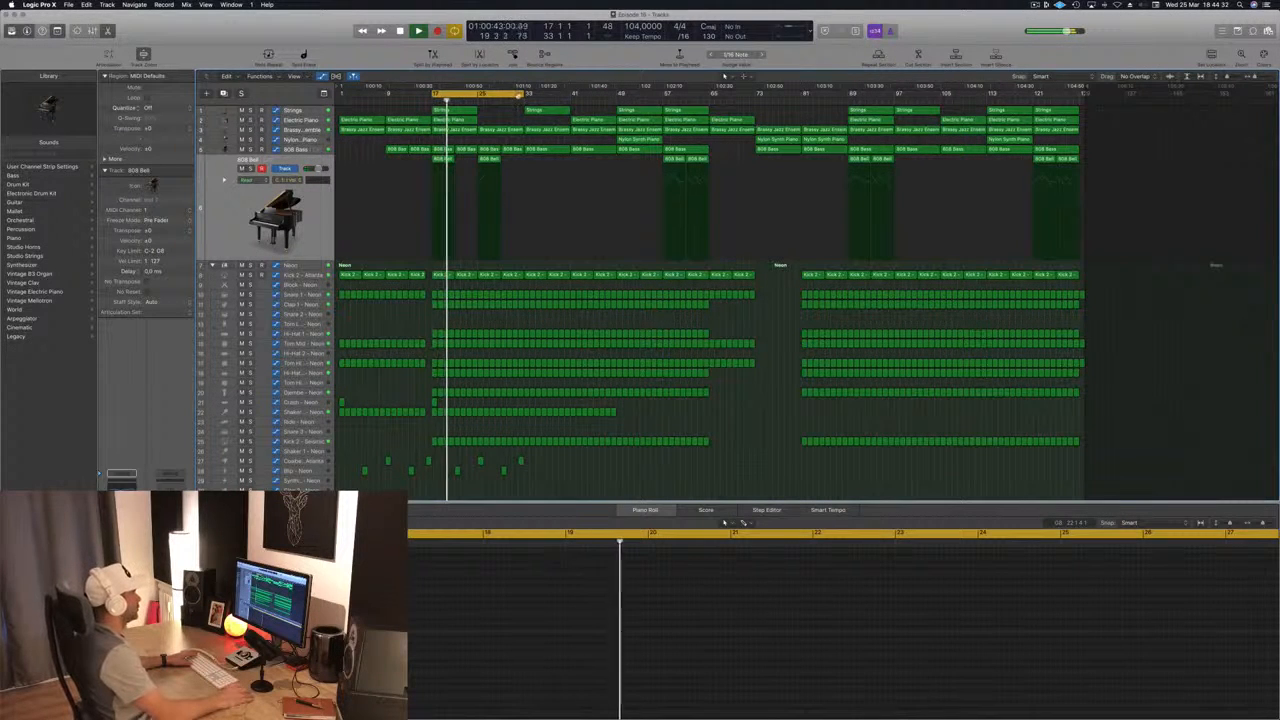
Step: Extend the cycle range to about bar 44, play from just before bar 33, and adjust the Brassy Jazz Ensemble automation point at bar 33
{"action": "left_click_drag", "start_coordinate": [503, 100], "coordinate": [552, 104]}
{"action": "left_click", "coordinate": [512, 101]}
{"action": "left_click", "coordinate": [300, 130]}
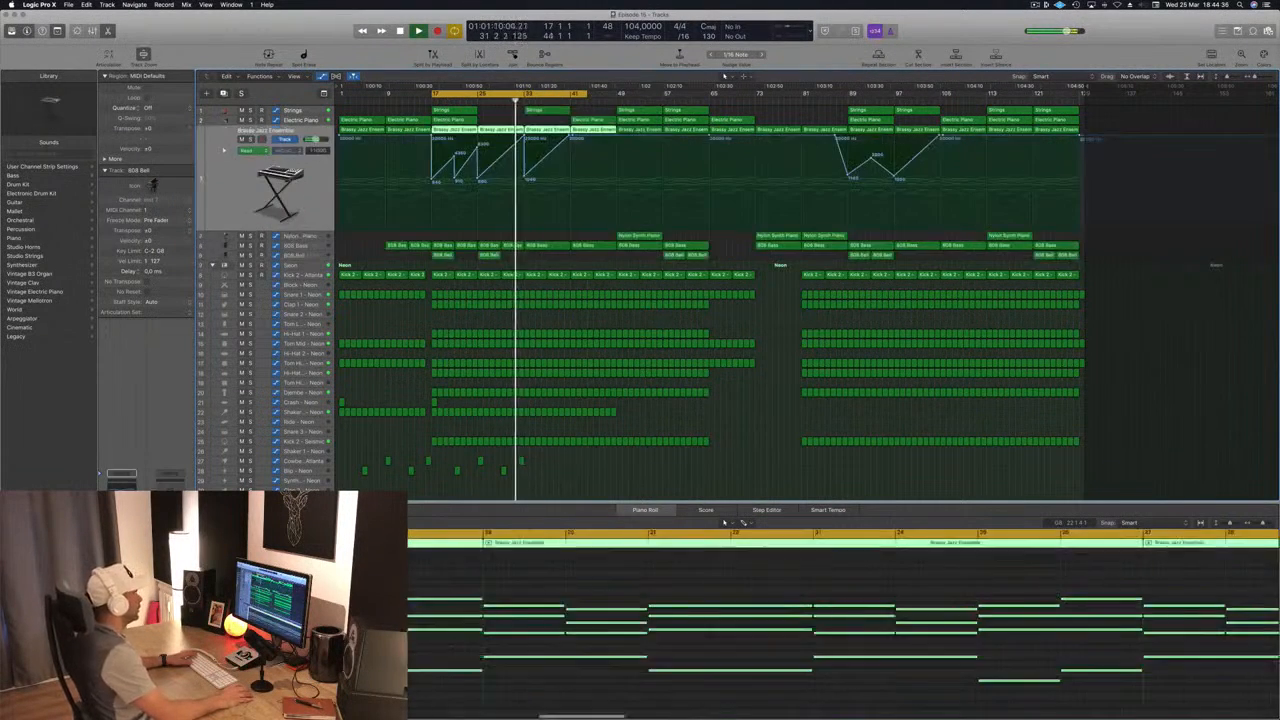
{"action": "left_click", "coordinate": [524, 179]}
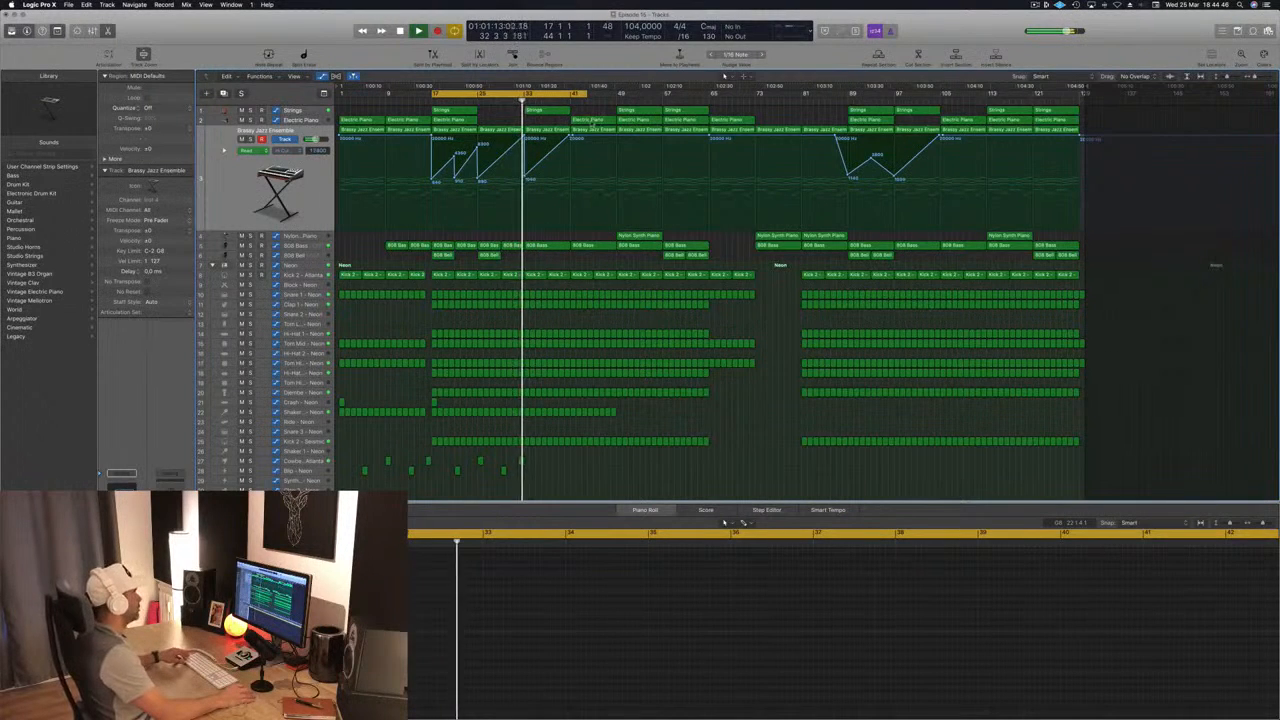
Step: Copy the Electric Piano region from bar 41 to bar 33
{"action": "left_click", "coordinate": [598, 121]}
{"action": "left_click_drag", "start_coordinate": [592, 121], "coordinate": [548, 121]}
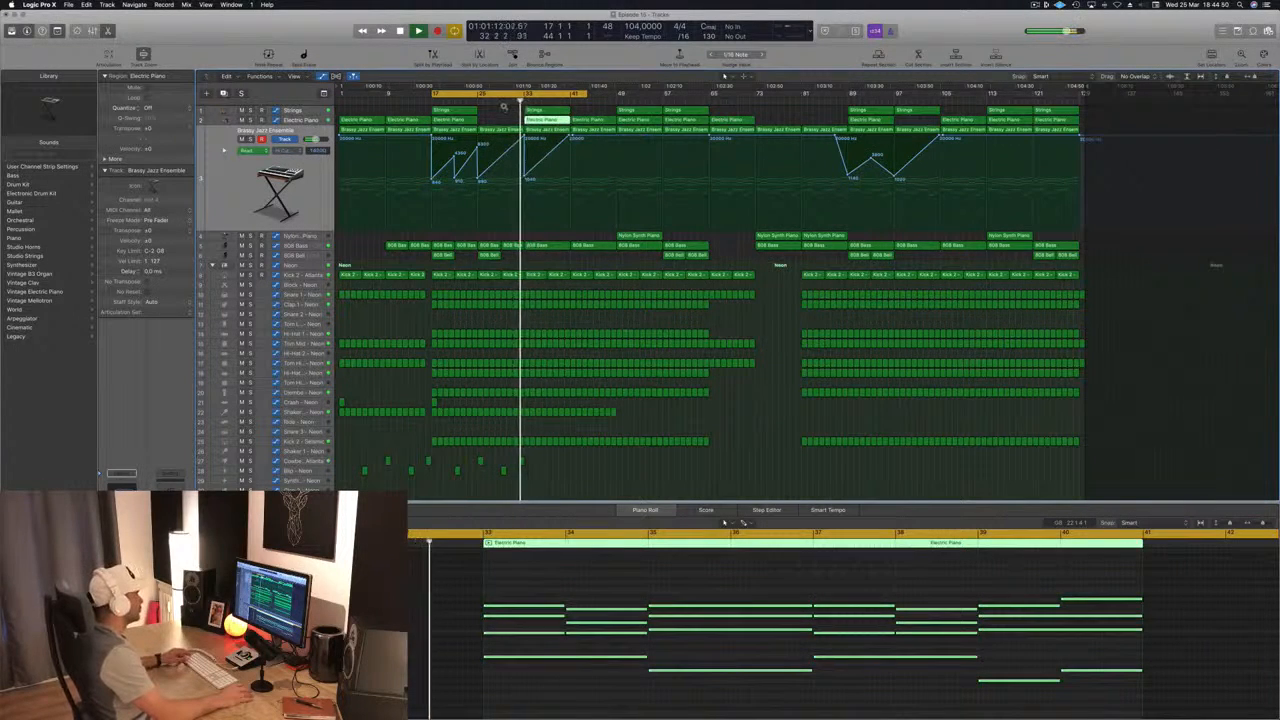
Step: Move the Nylon Synth Piano region from bar 49 to exactly bar 33, audition the transition, and stop playback with its track selected
{"action": "scroll", "coordinate": [504, 108], "scroll_direction": "up", "scroll_amount": 3}
{"action": "scroll", "coordinate": [590, 195], "scroll_direction": "up", "scroll_amount": 1}
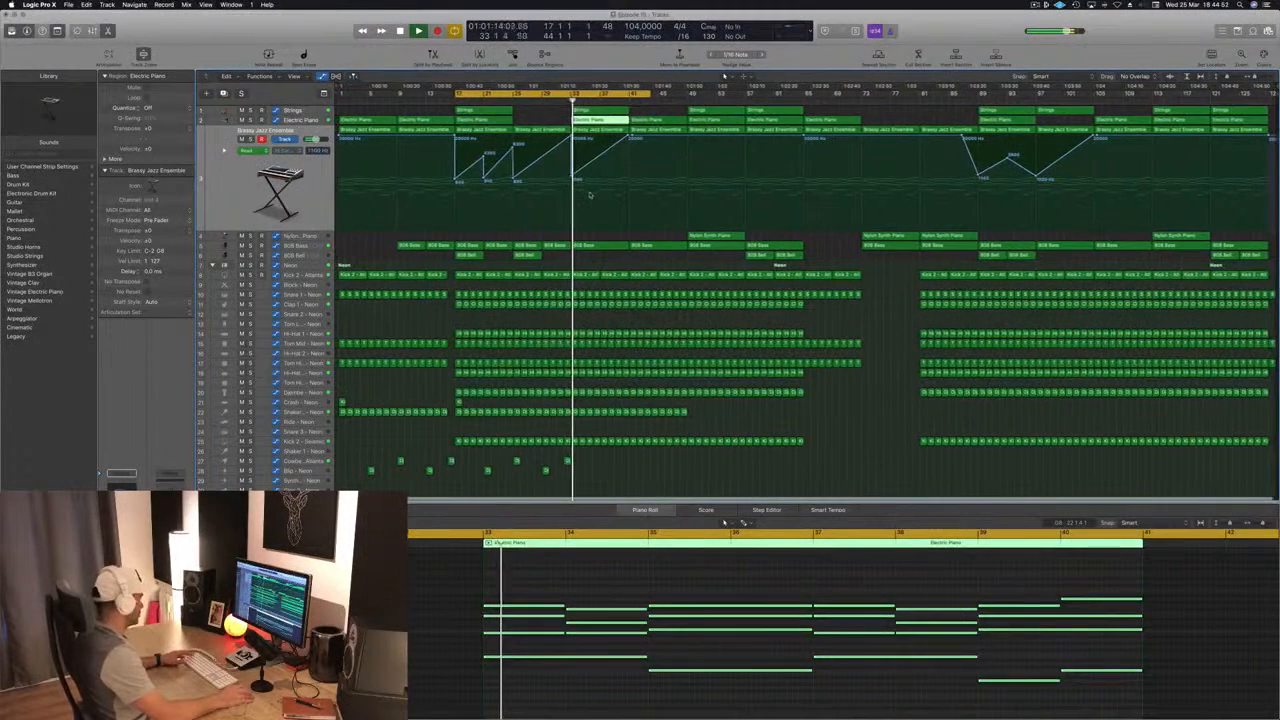
{"action": "left_click_drag", "start_coordinate": [723, 241], "coordinate": [601, 241]}
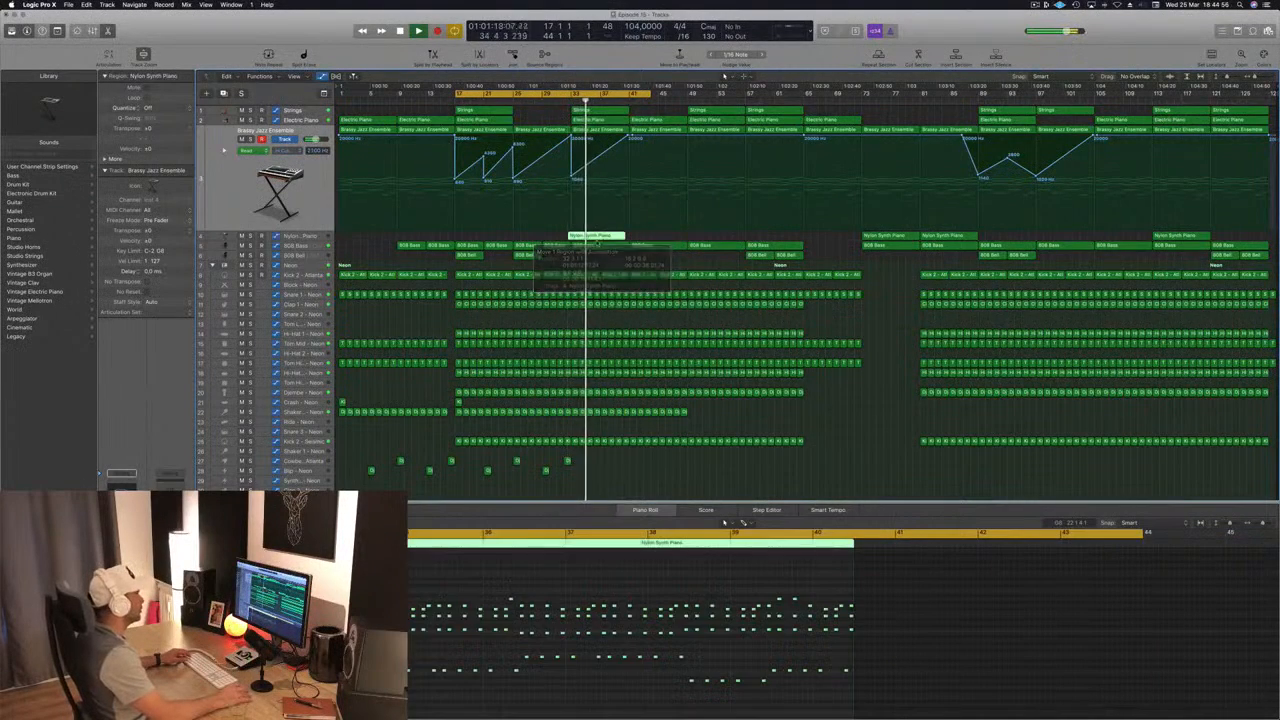
{"action": "left_click", "coordinate": [563, 98]}
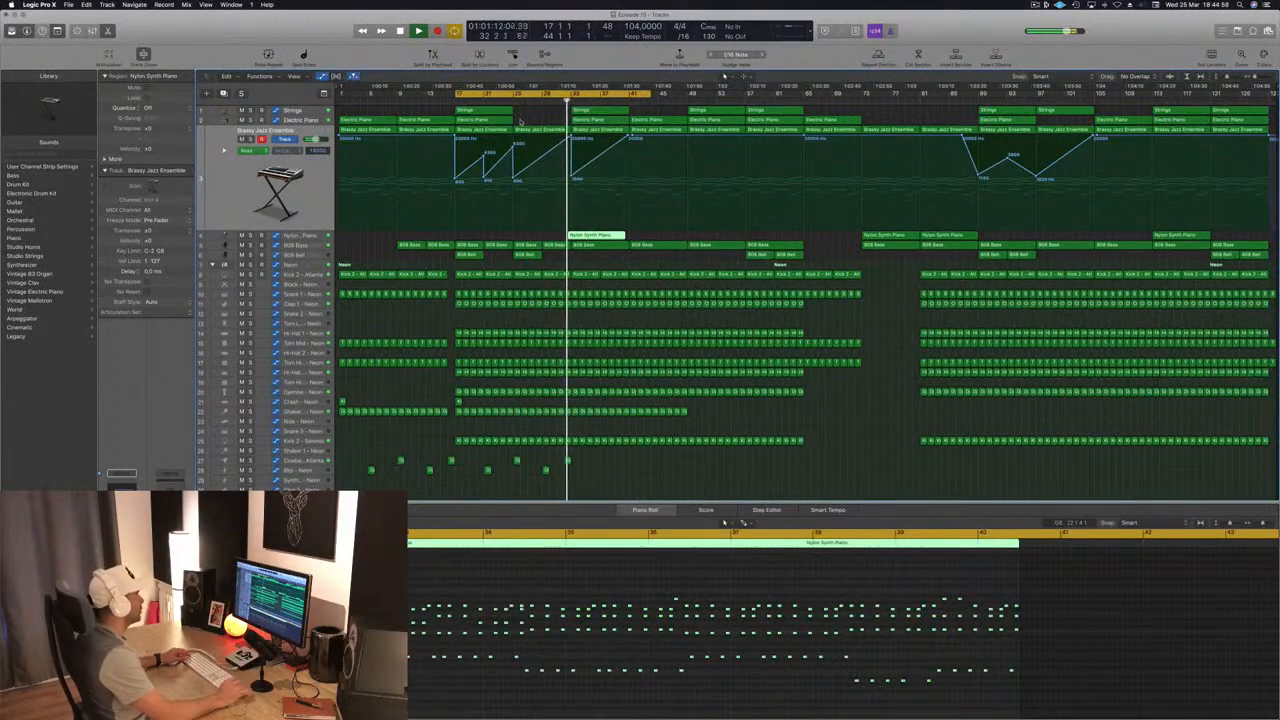
{"action": "scroll", "coordinate": [521, 122], "scroll_direction": "up", "scroll_amount": 5}
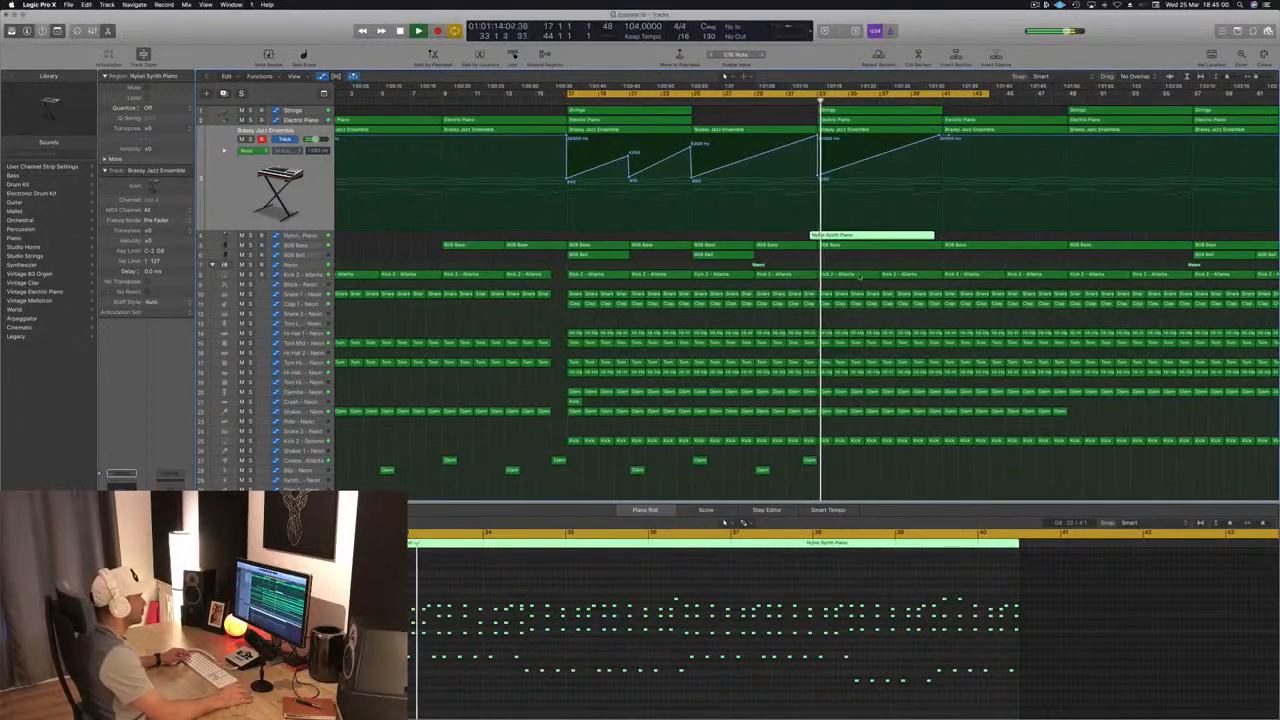
{"action": "left_click_drag", "start_coordinate": [849, 234], "coordinate": [858, 235]}
{"action": "scroll", "coordinate": [802, 235], "scroll_direction": "down", "scroll_amount": 3}
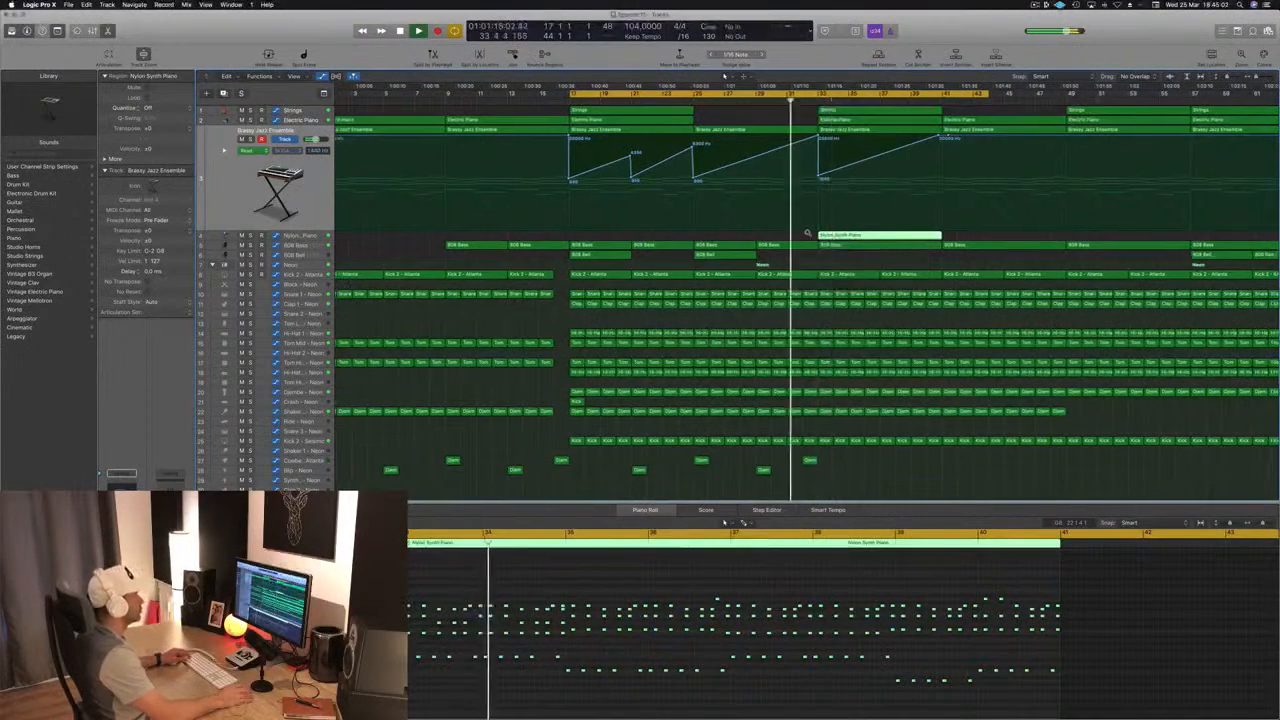
{"action": "scroll", "coordinate": [795, 236], "scroll_direction": "down", "scroll_amount": 4}
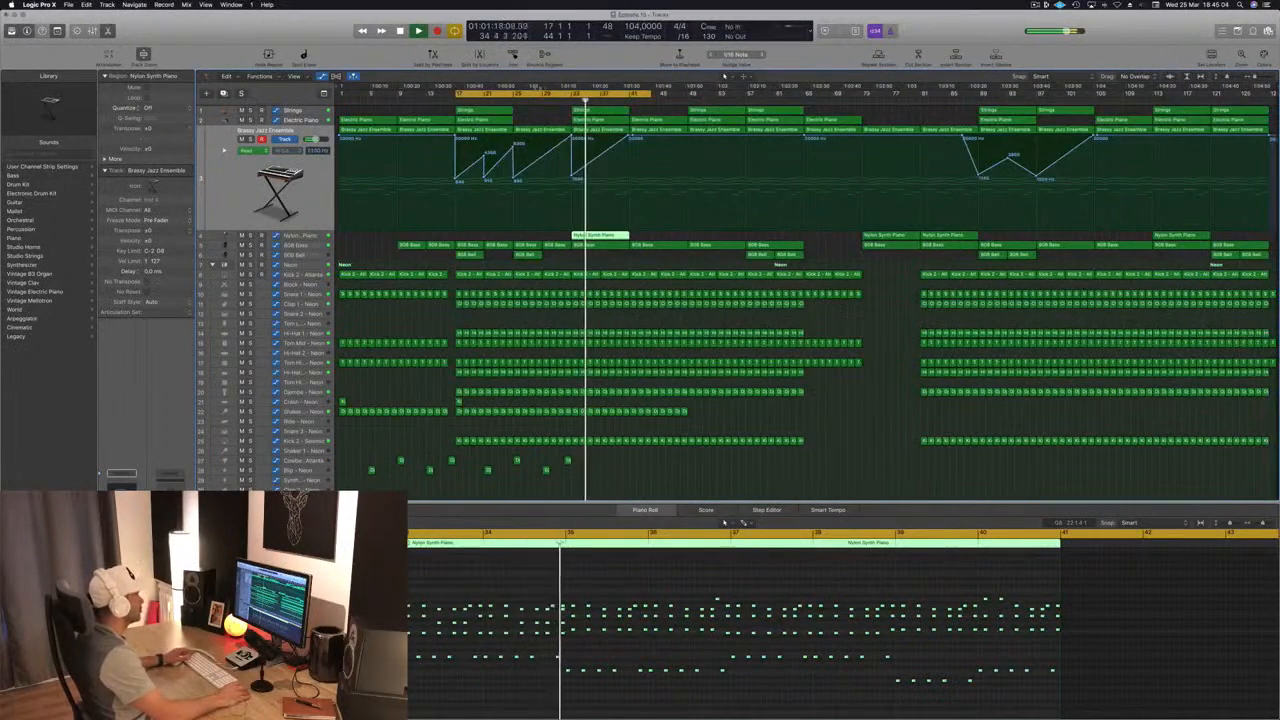
{"action": "left_click", "coordinate": [311, 236]}
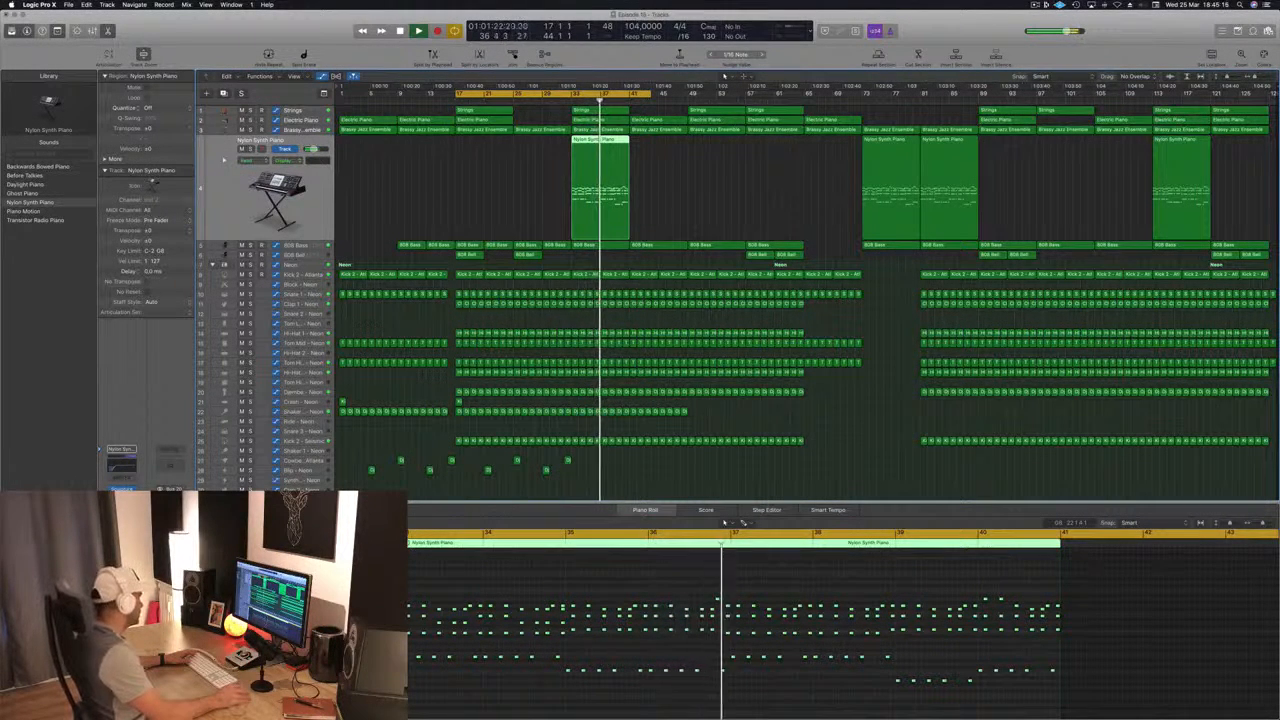
{"action": "key", "text": "space"}
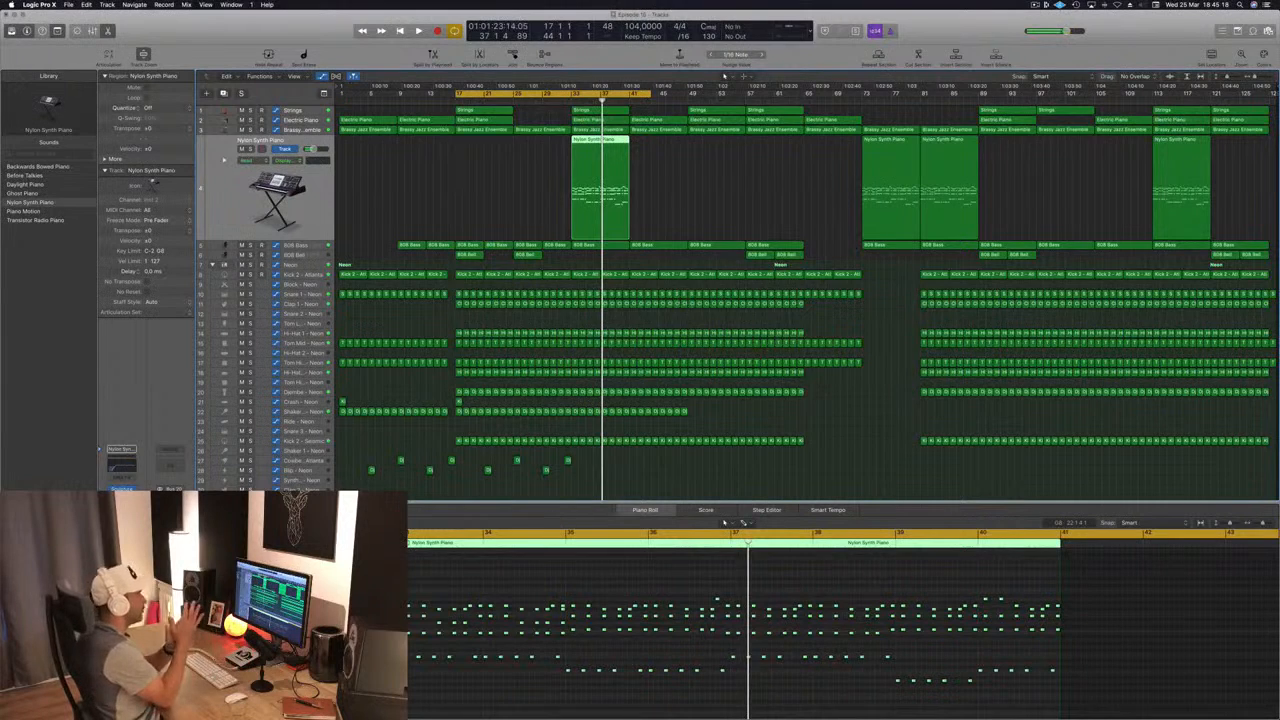
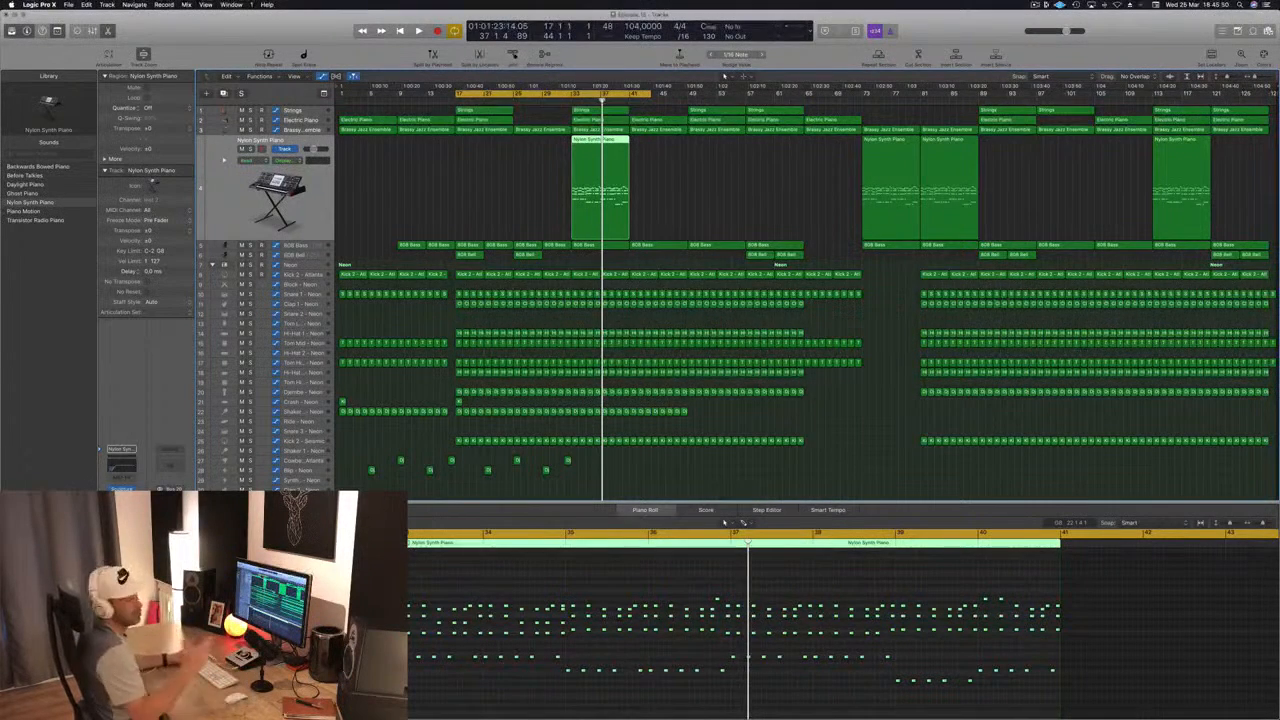
Step: Extend the cycle range to bar 60 and copy the Nylon Synth Piano region from bar 33 to bar 41
{"action": "key", "text": "space"}
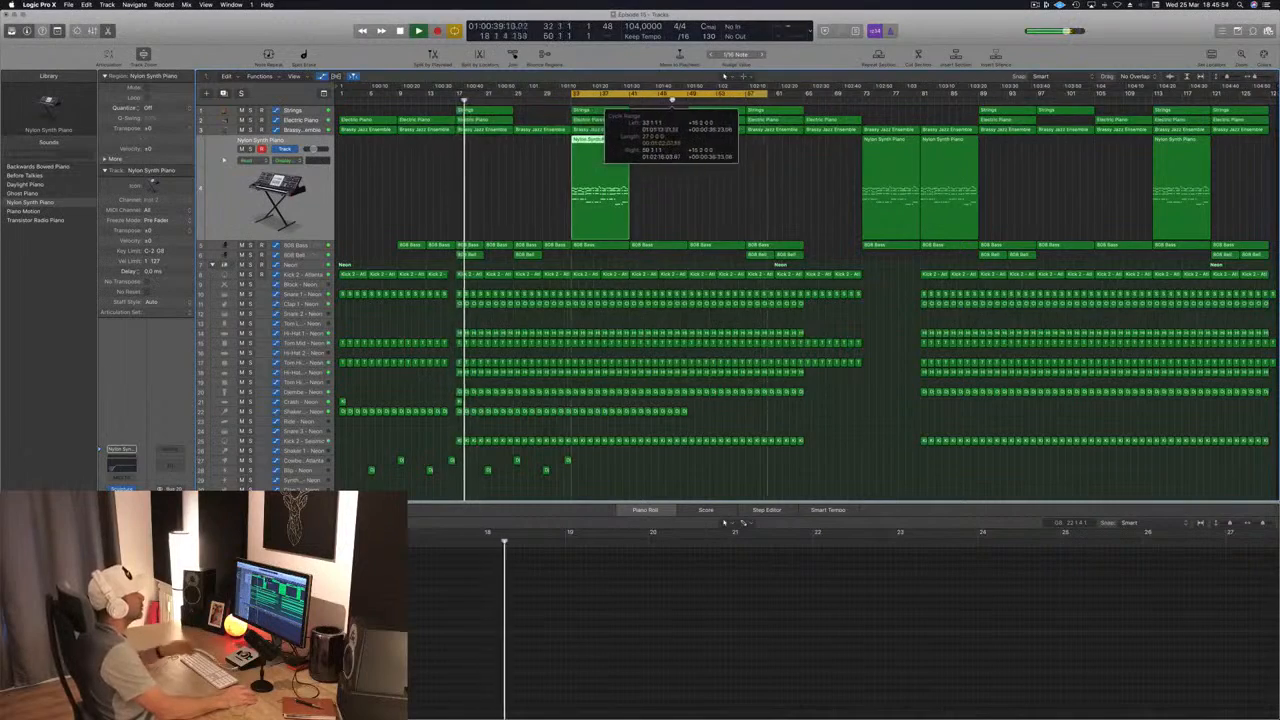
{"action": "key", "text": "space"}
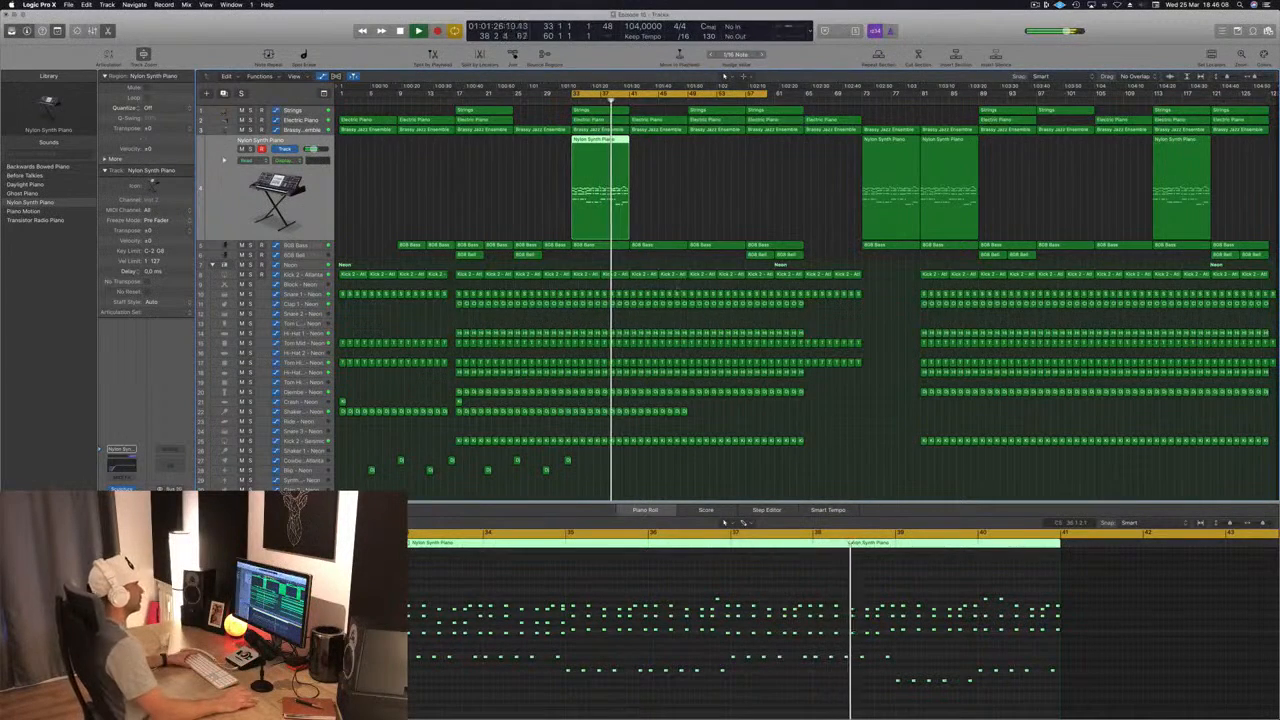
{"action": "left_click", "coordinate": [671, 185]}
{"action": "scroll", "coordinate": [683, 190], "scroll_direction": "up", "scroll_amount": 2}
{"action": "scroll", "coordinate": [683, 190], "scroll_direction": "down", "scroll_amount": 2}
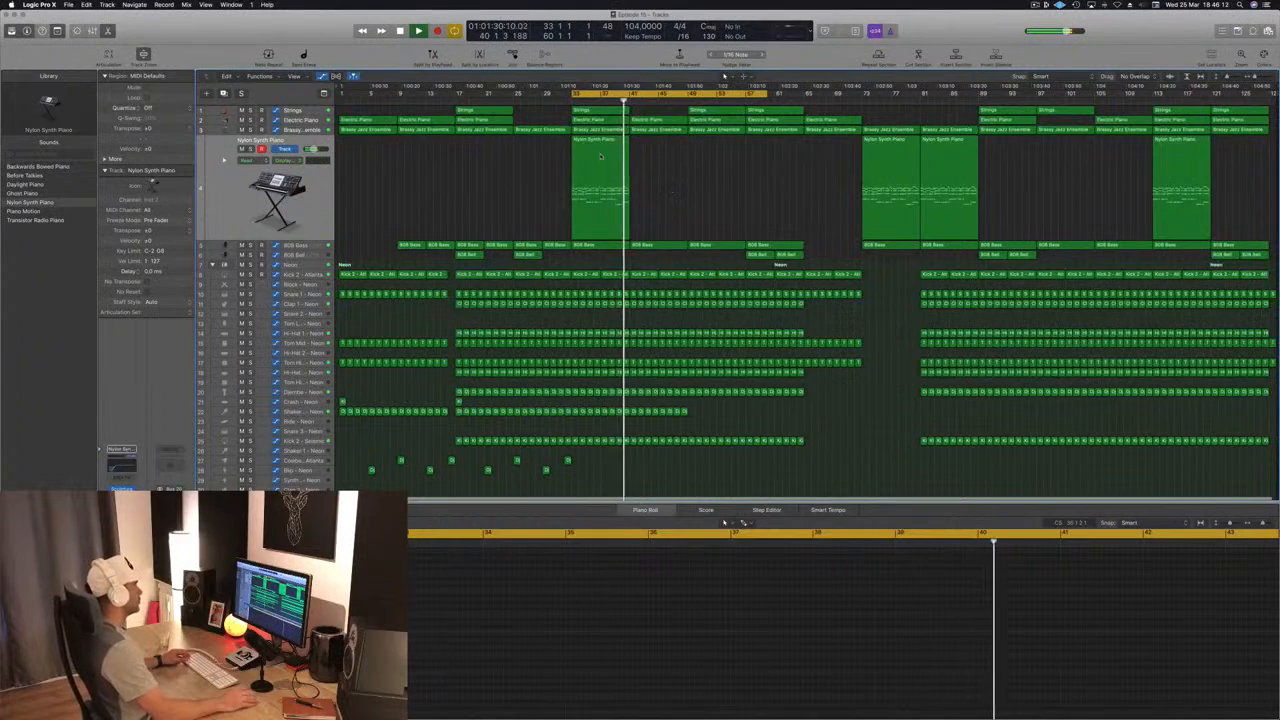
{"action": "left_click", "coordinate": [614, 192]}
{"action": "left_click_drag", "start_coordinate": [592, 141], "coordinate": [645, 142]}
Step: Play from bar 33 and lower the Brassy Jazz Ensemble automation at bar 41 to about 176 Hz
{"action": "left_click", "coordinate": [570, 100]}
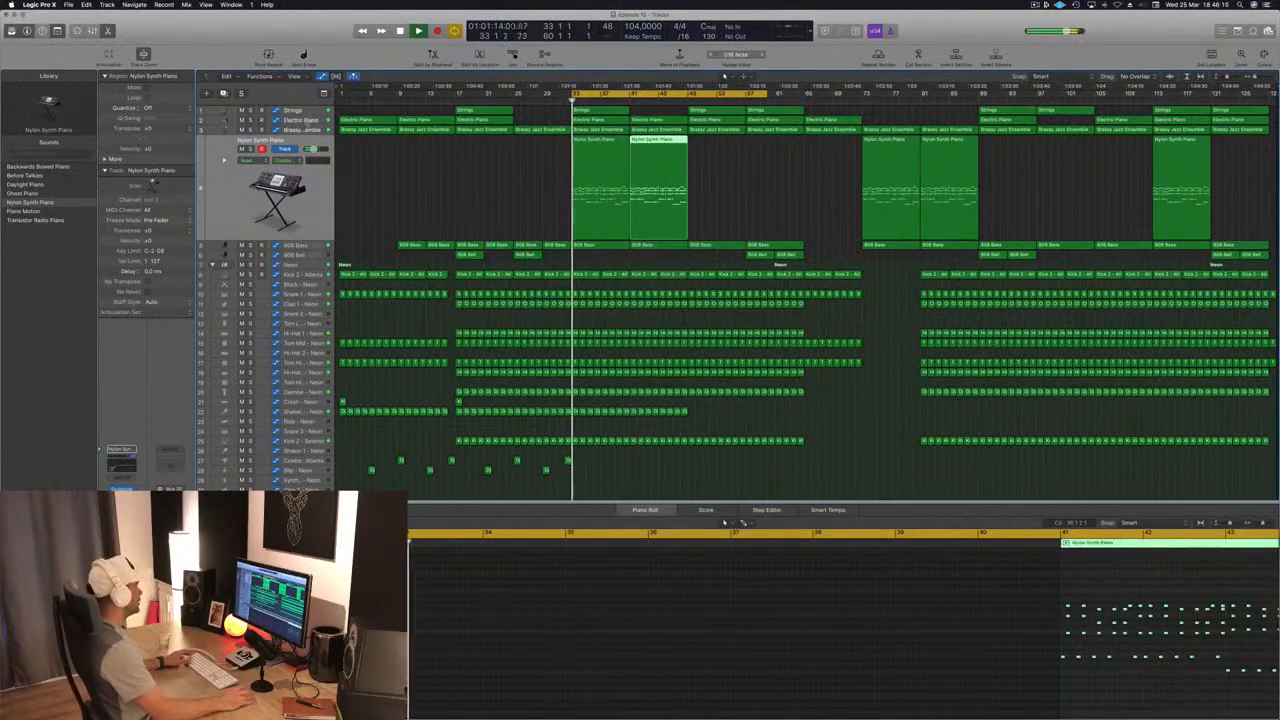
{"action": "key", "text": "Up"}
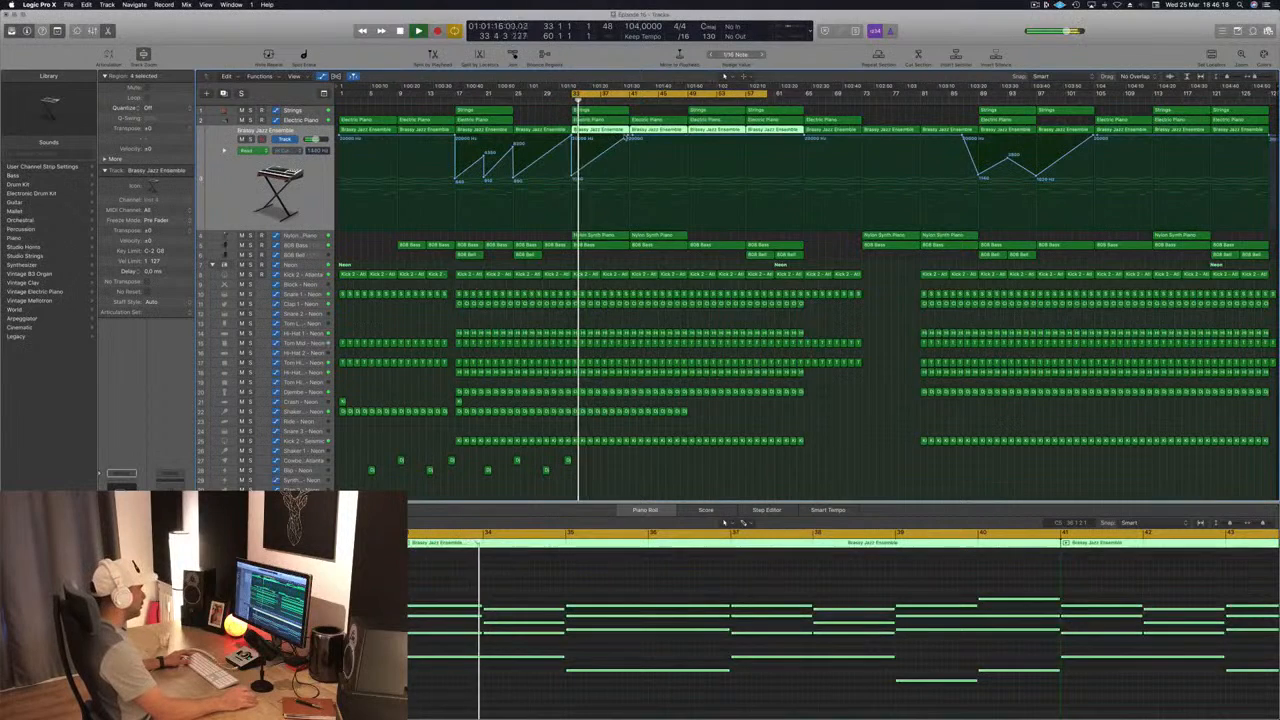
{"action": "left_click_drag", "start_coordinate": [632, 137], "coordinate": [634, 201]}
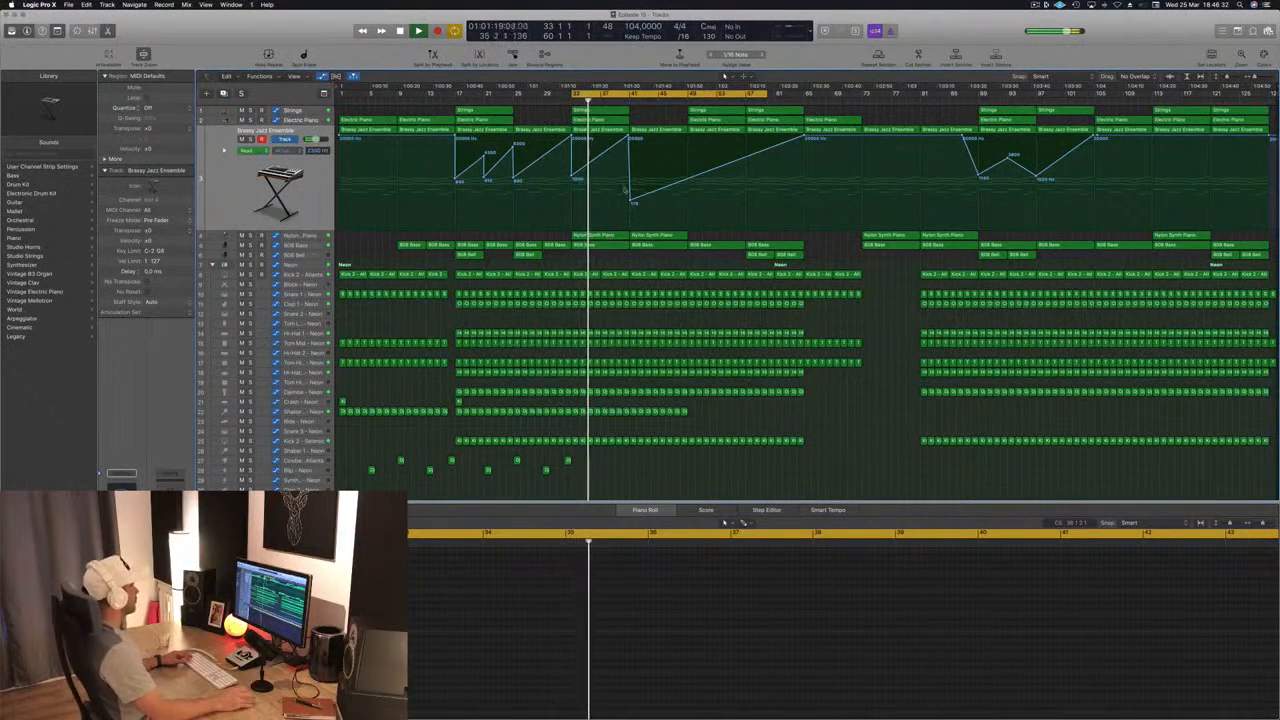
Step: Audition the Strings track in solo and copy its region from bar 33 to bar 41
{"action": "key", "text": "s"}
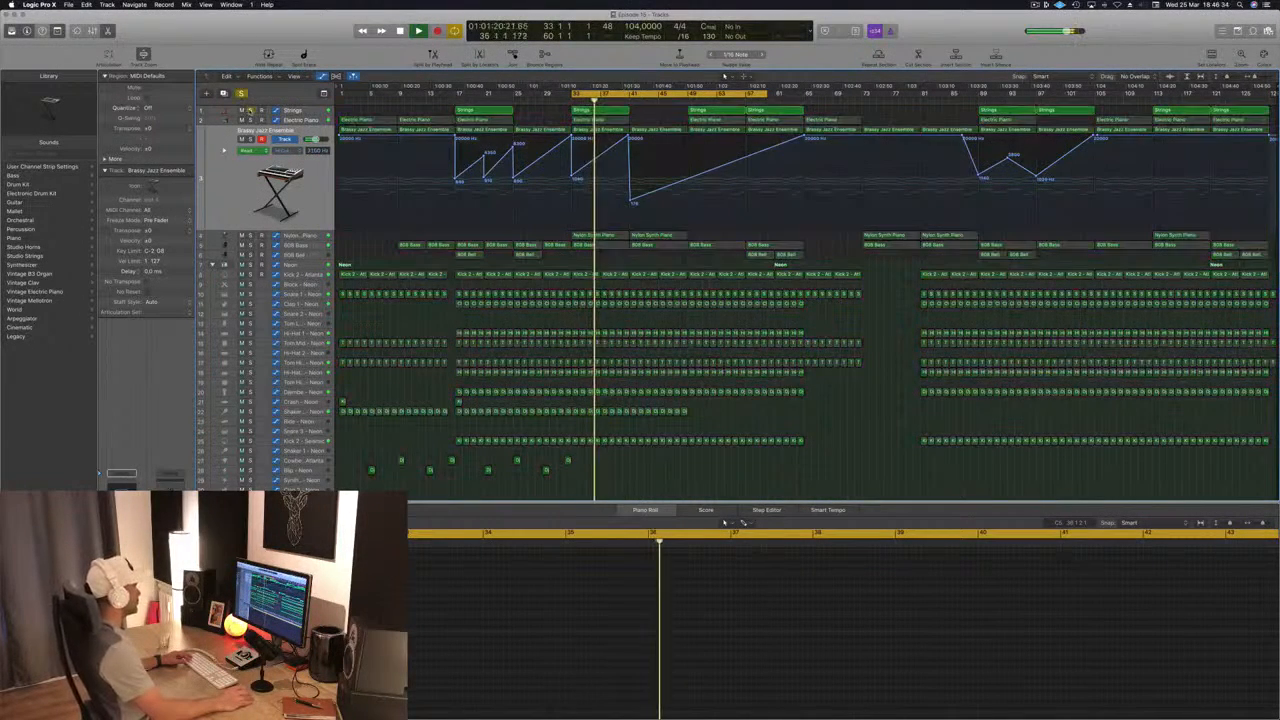
{"action": "key", "text": "s"}
{"action": "left_click", "coordinate": [602, 112]}
{"action": "left_click_drag", "start_coordinate": [605, 111], "coordinate": [668, 118]}
{"action": "left_click", "coordinate": [547, 110]}
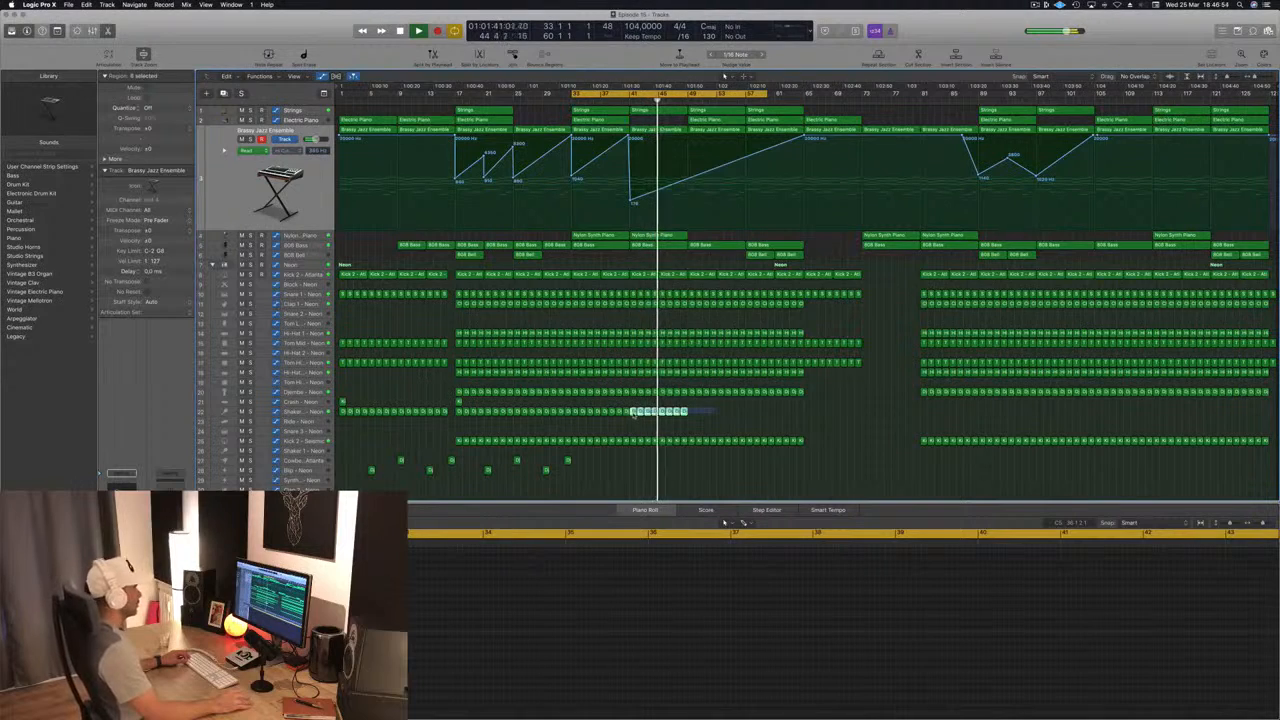
Step: Copy the eight Shaker regions from bar 41 to bar 49 and replay from about bar 40
{"action": "left_click_drag", "start_coordinate": [633, 413], "coordinate": [722, 414]}
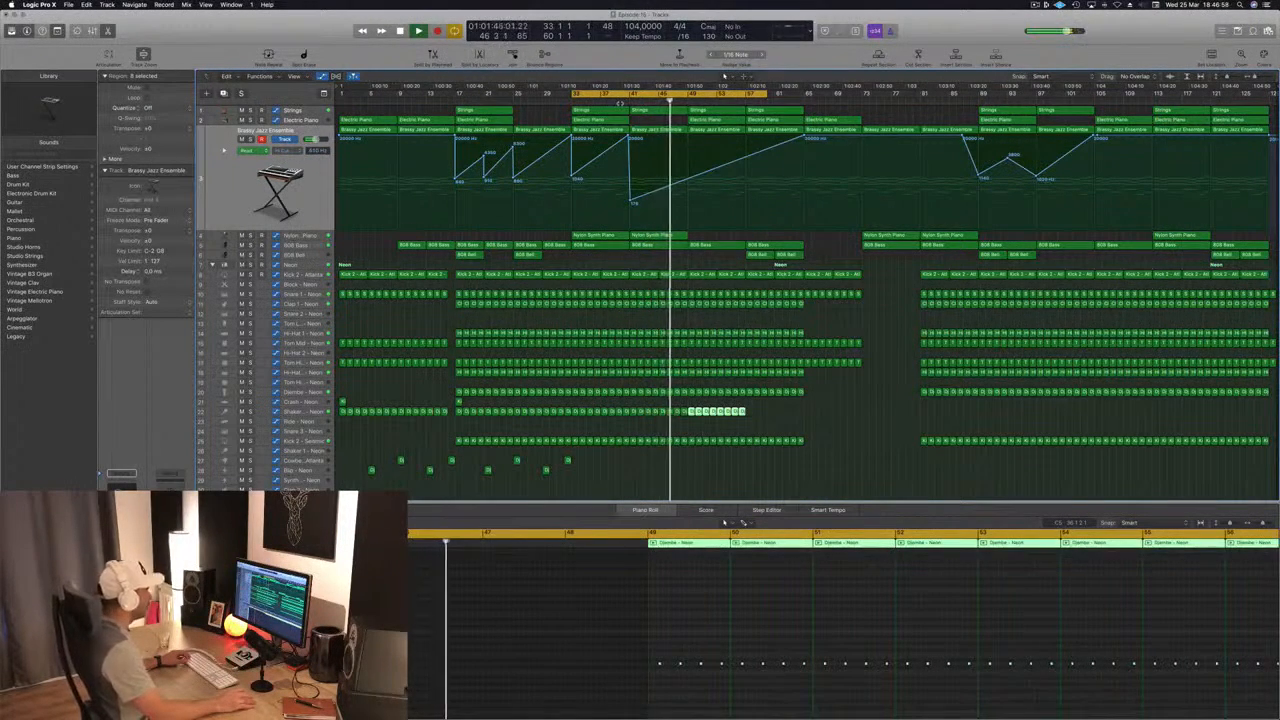
{"action": "left_click", "coordinate": [623, 99]}
Step: Add a Brassy Jazz Ensemble automation point of about 818 Hz at bar 49 and copy the Nylon Synth Piano region from bar 41 to bar 49
{"action": "left_click", "coordinate": [687, 182]}
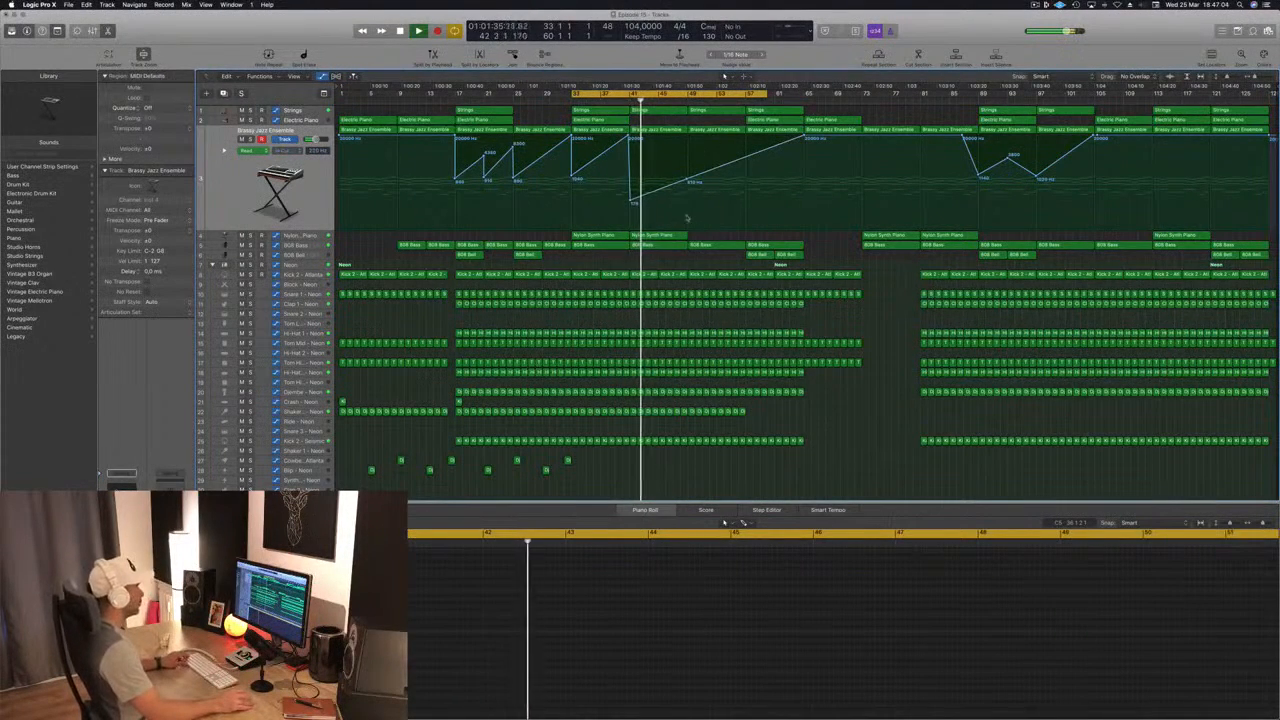
{"action": "left_click_drag", "start_coordinate": [667, 235], "coordinate": [719, 236]}
Step: Place a Brassy Jazz Ensemble automation point at bar 57 at about 840 Hz, briefly checking the Strings in solo
{"action": "left_click_drag", "start_coordinate": [690, 180], "coordinate": [695, 195]}
{"action": "key", "text": "s"}
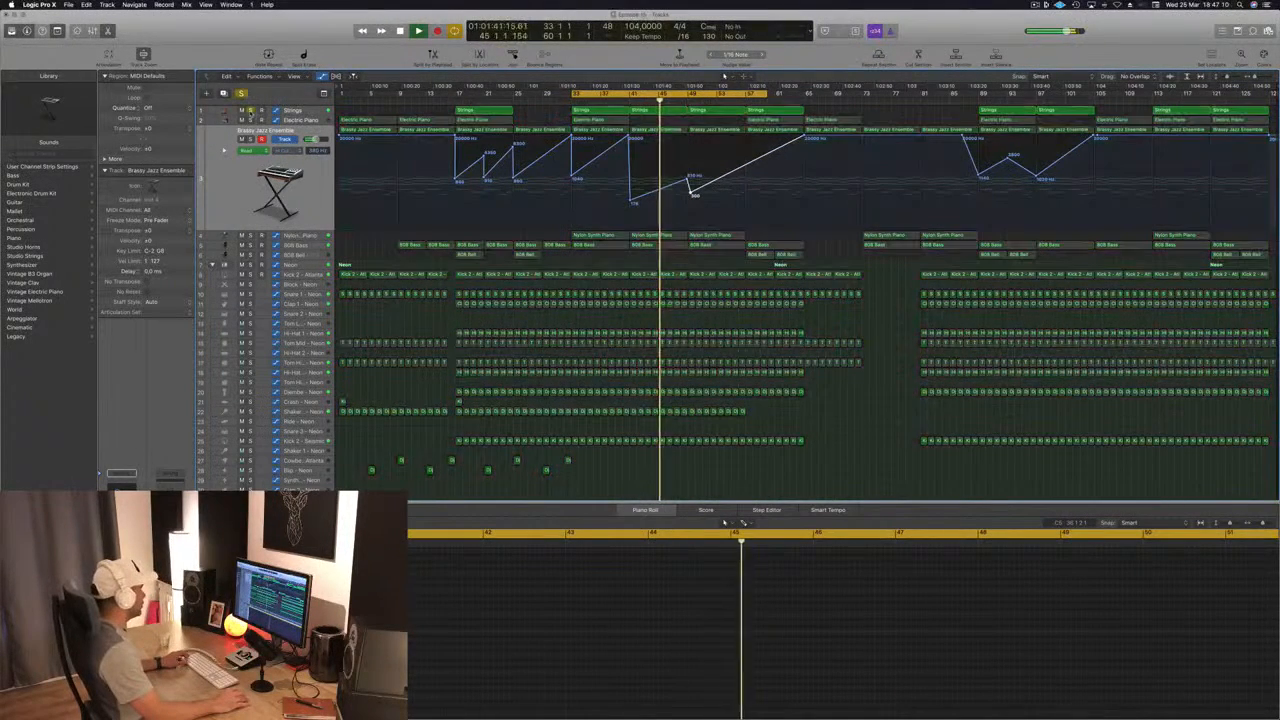
{"action": "key", "text": "s"}
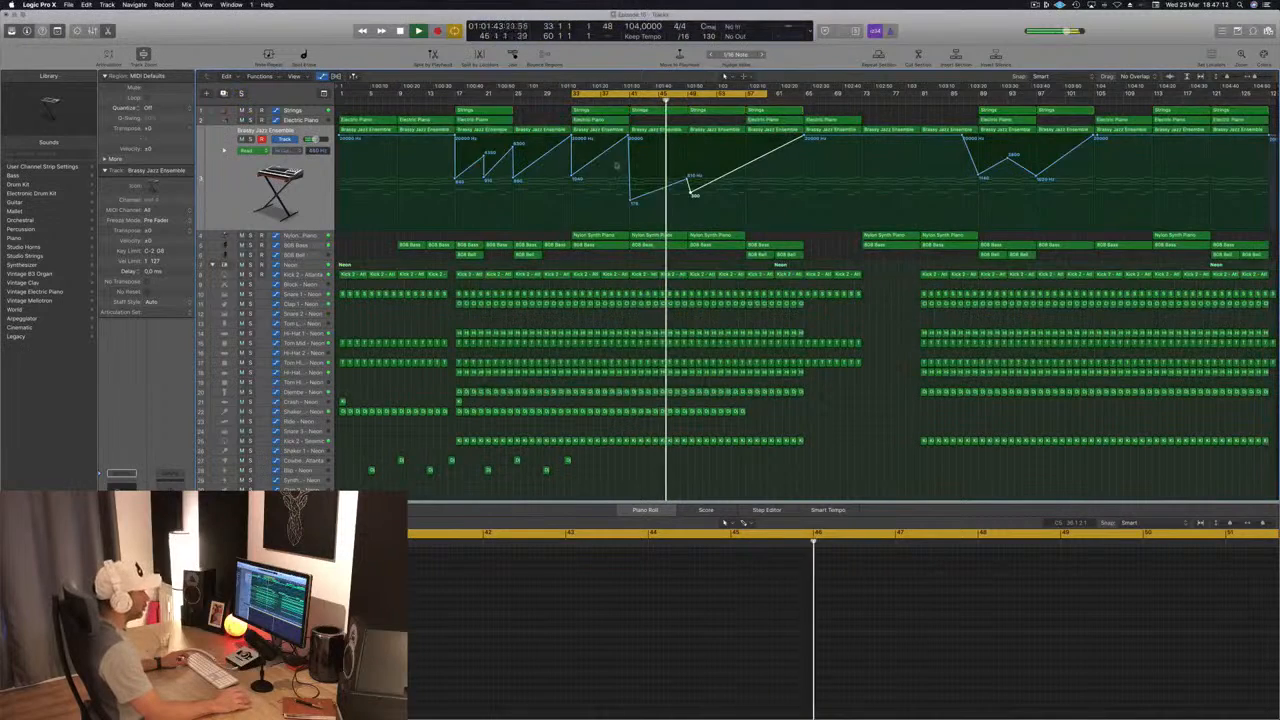
{"action": "left_click_drag", "start_coordinate": [693, 193], "coordinate": [746, 180]}
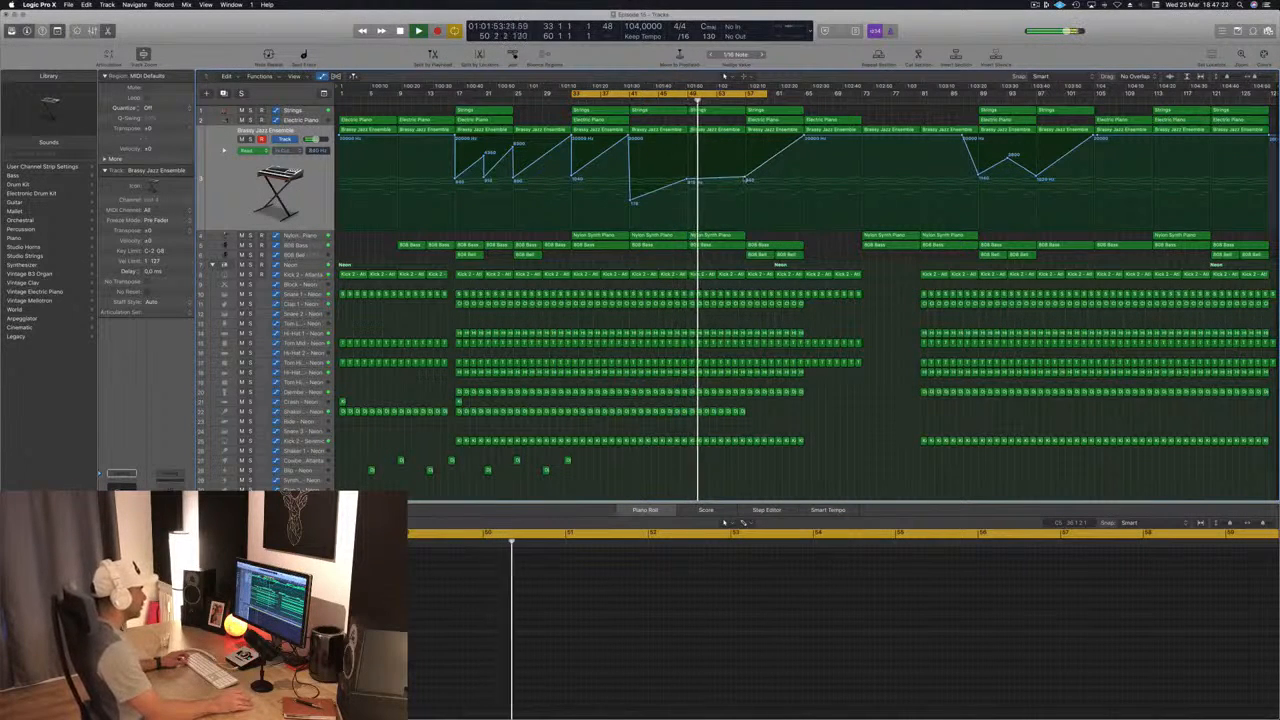
{"action": "left_click_drag", "start_coordinate": [746, 179], "coordinate": [746, 181]}
Step: Save the project and copy the last eight Shaker regions from bar 49 to bar 57
{"action": "key", "text": "super+s"}
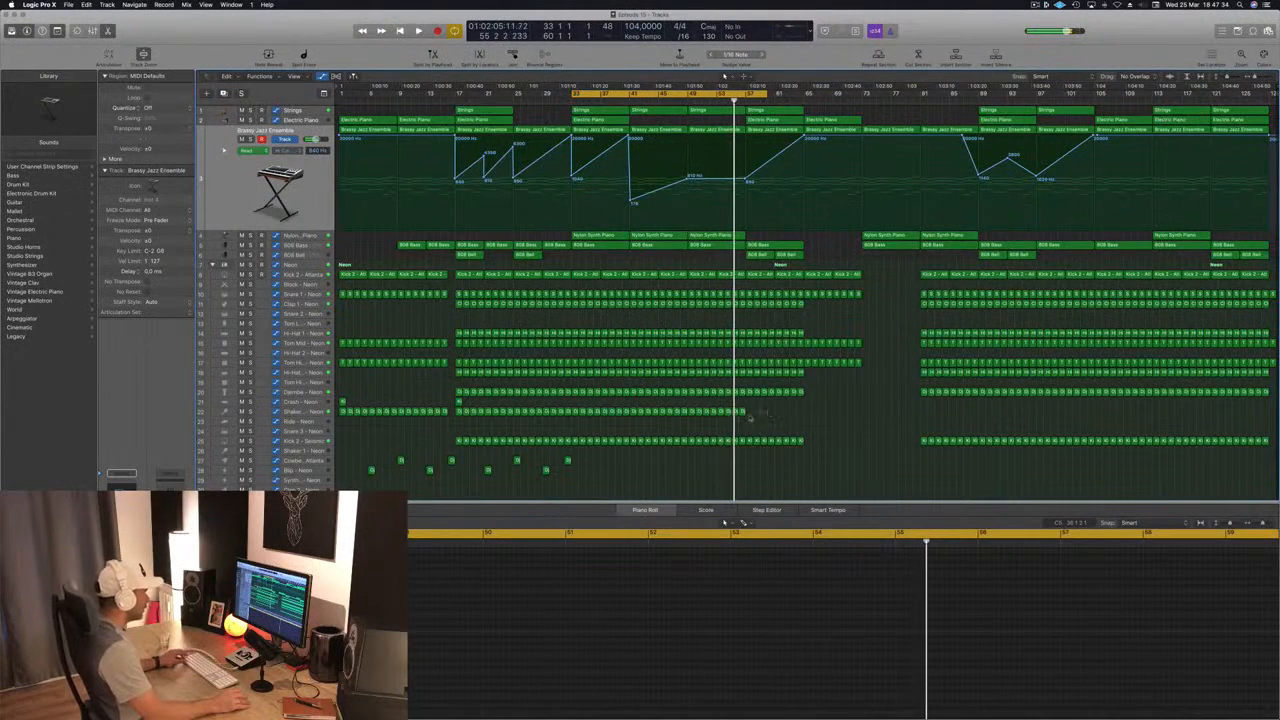
{"action": "left_click_drag", "start_coordinate": [720, 418], "coordinate": [779, 420]}
{"action": "left_click", "coordinate": [832, 419]}
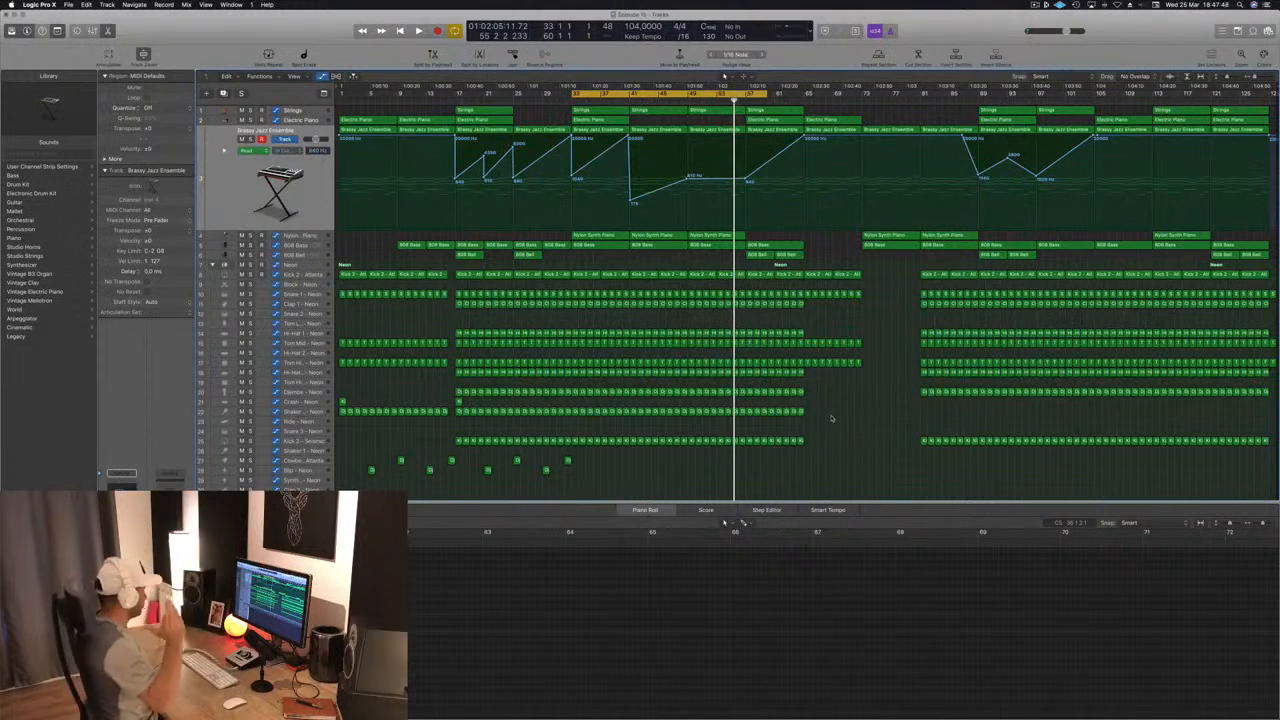
Step: Audition the section from bar 49, save the project and shorten the cycle range to bar 58
{"action": "key", "text": "space"}
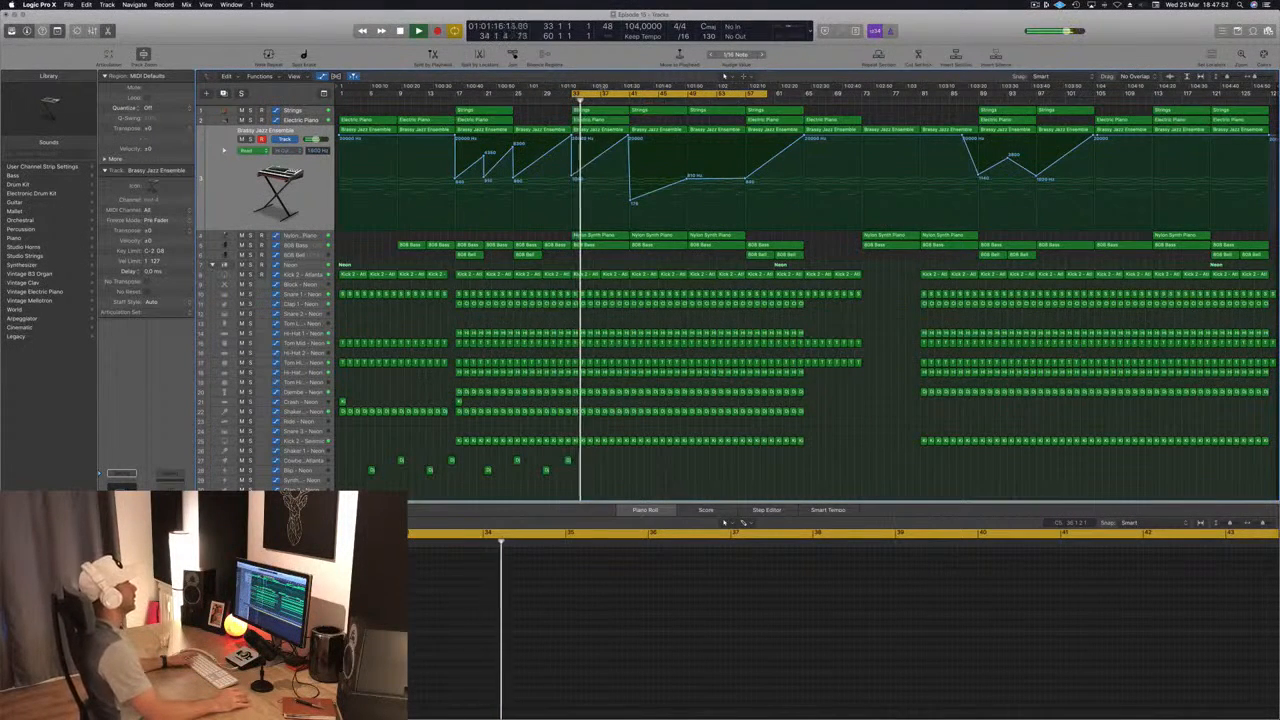
{"action": "left_click", "coordinate": [687, 101]}
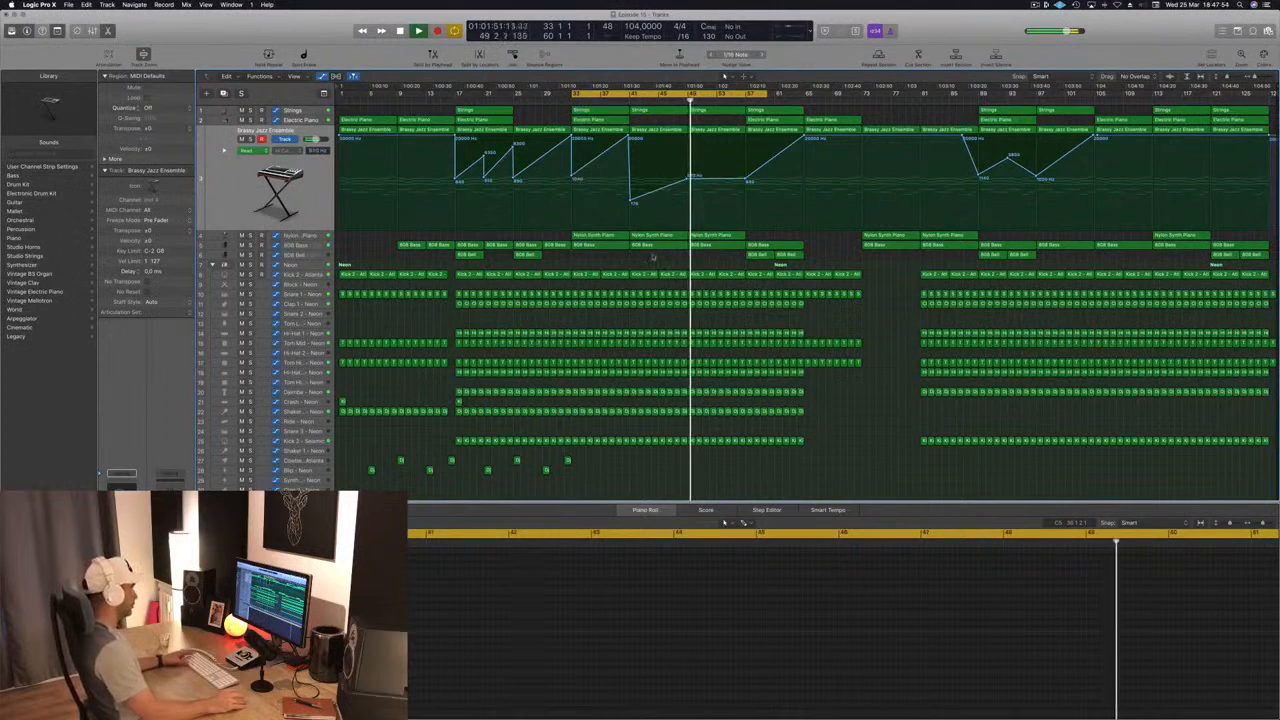
{"action": "key", "text": "super+s"}
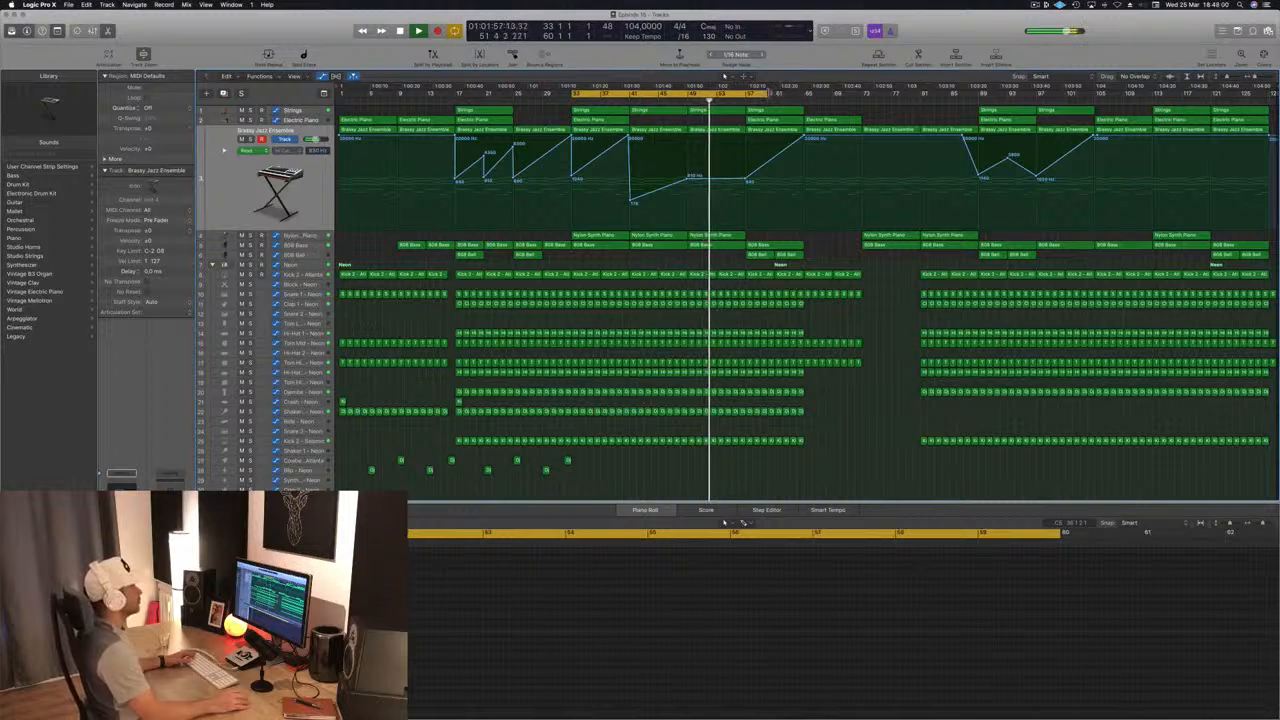
{"action": "left_click_drag", "start_coordinate": [776, 92], "coordinate": [756, 92]}
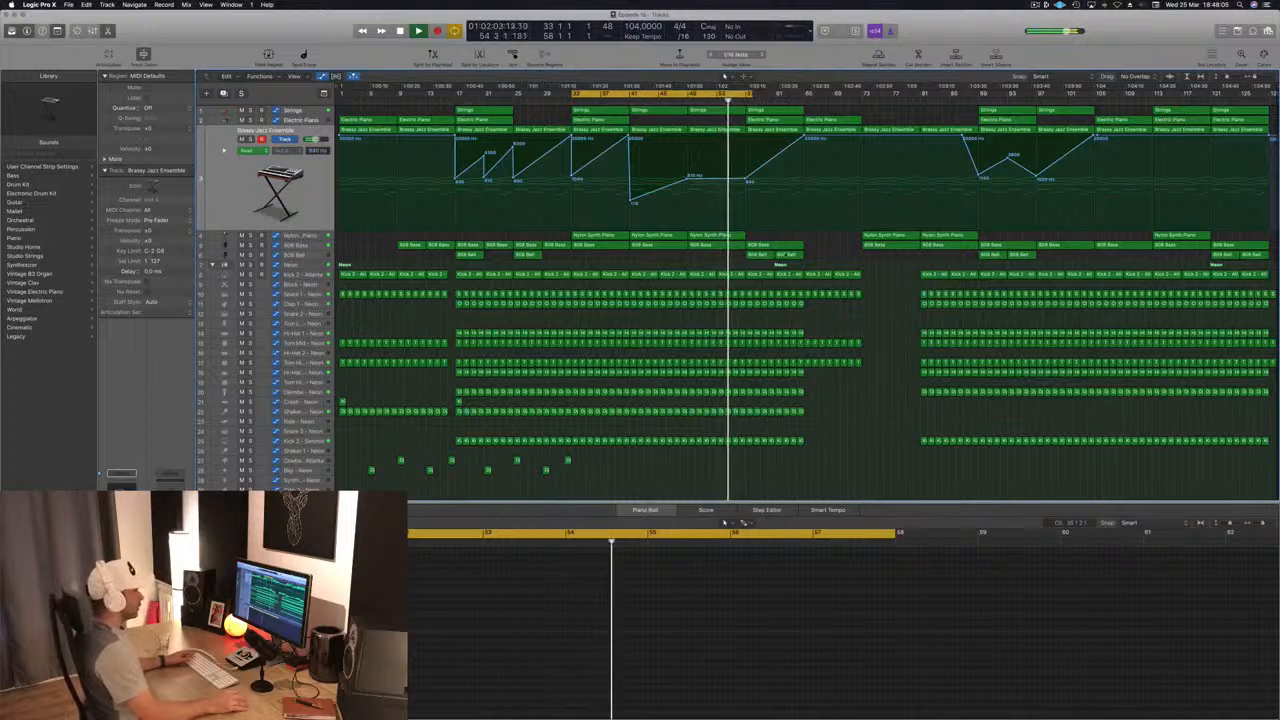
{"action": "key", "text": "space"}
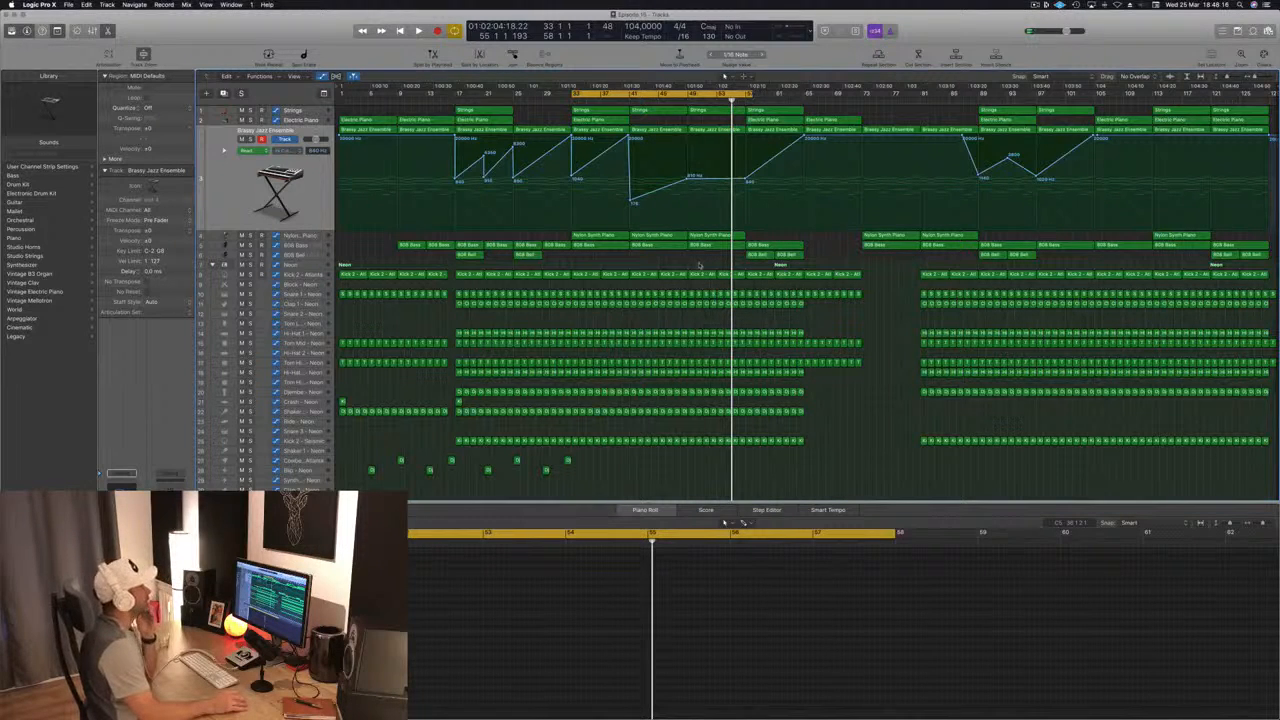
{"action": "key", "text": "space"}
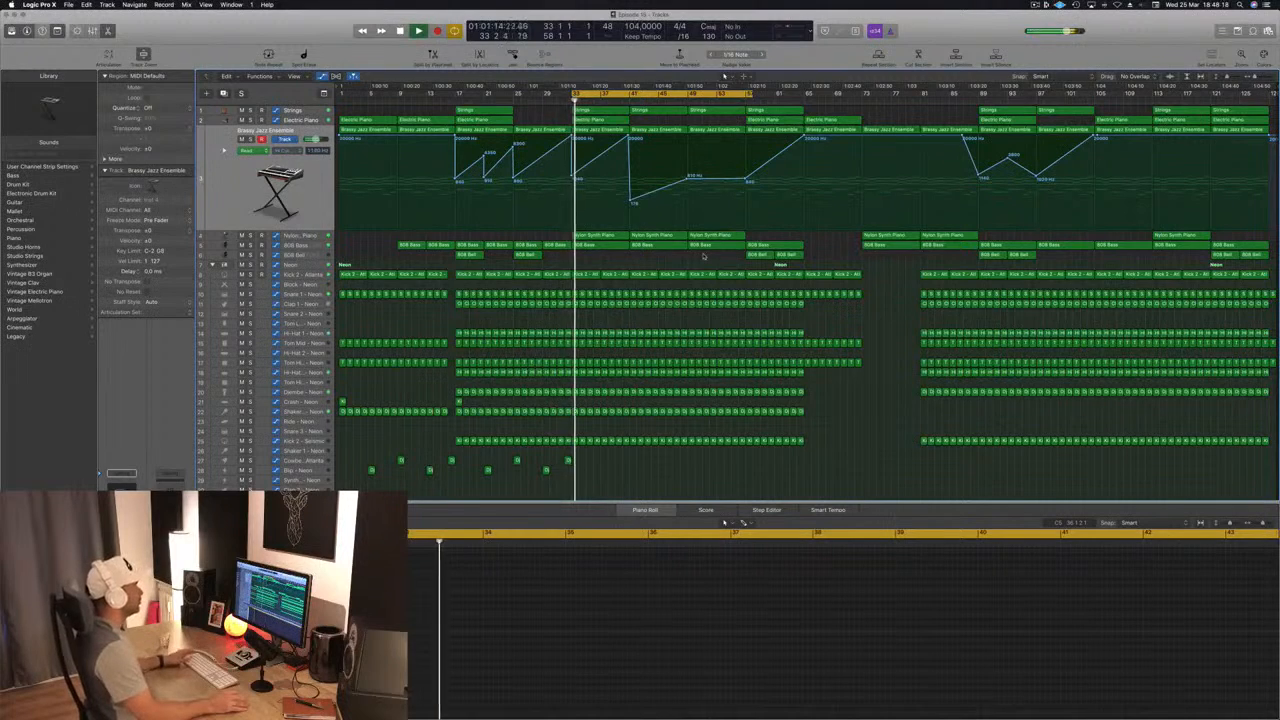
{"action": "left_click", "coordinate": [687, 101]}
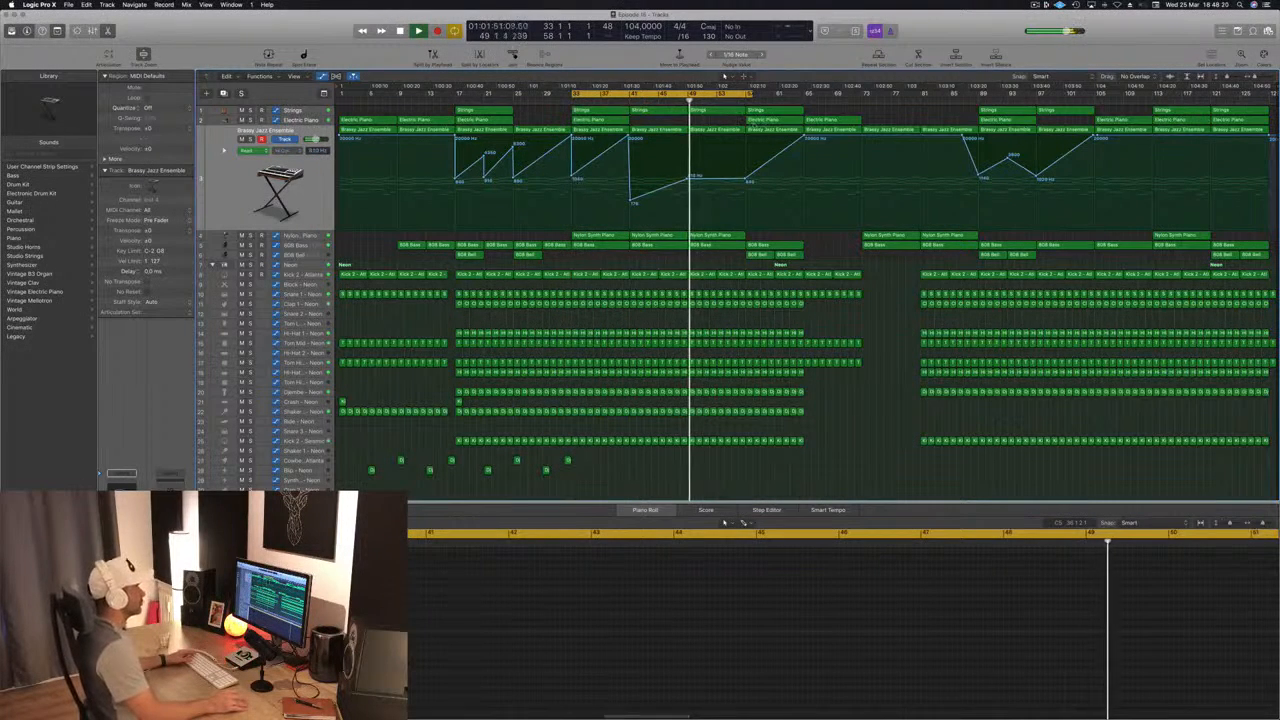
Step: Extend the cycle range to bar 65 while playback continues
{"action": "left_click", "coordinate": [765, 129]}
{"action": "left_click_drag", "start_coordinate": [754, 95], "coordinate": [802, 104]}
{"action": "left_click", "coordinate": [824, 246]}
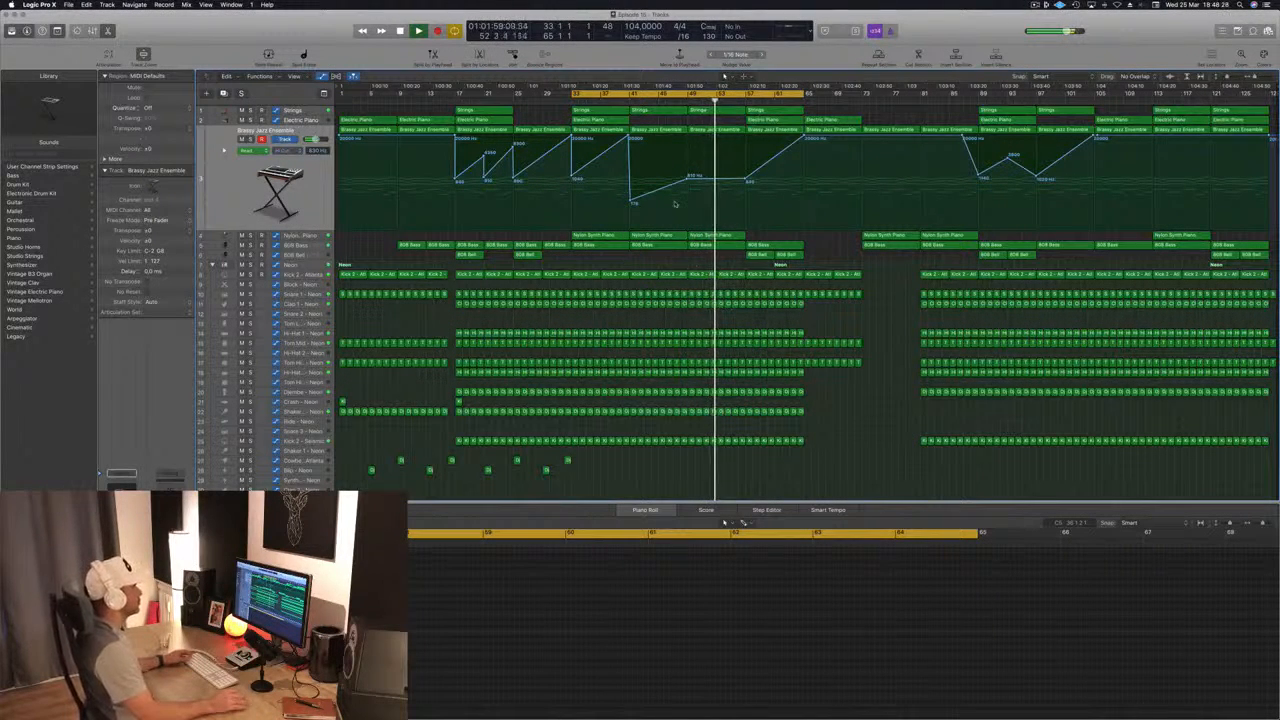
{"action": "left_click", "coordinate": [779, 120]}
{"action": "left_click", "coordinate": [826, 244]}
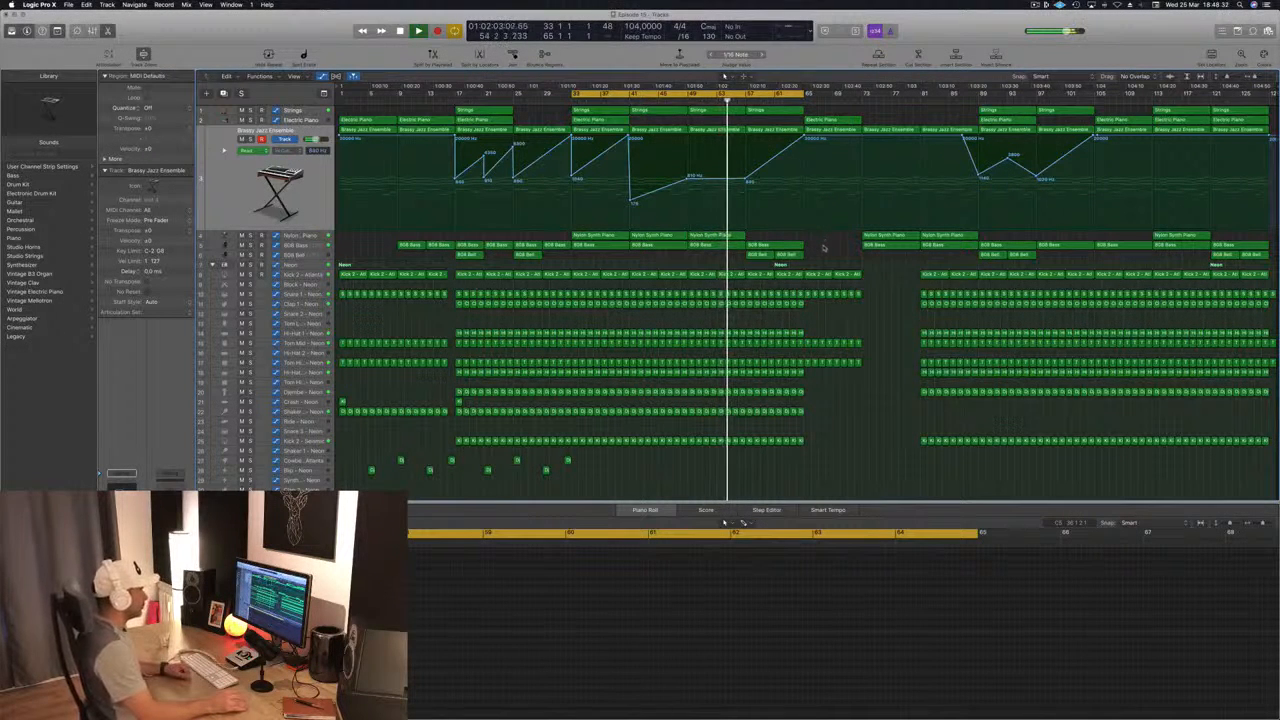
{"action": "left_click", "coordinate": [712, 236]}
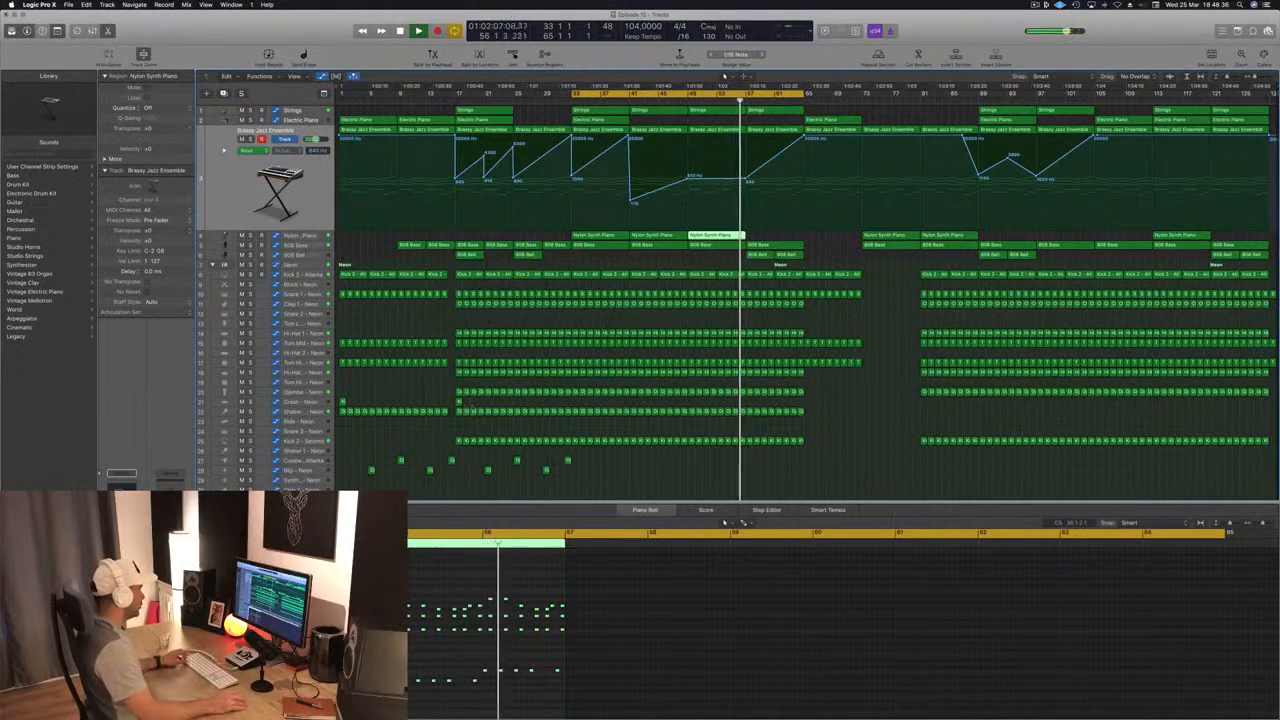
{"action": "left_click", "coordinate": [457, 403]}
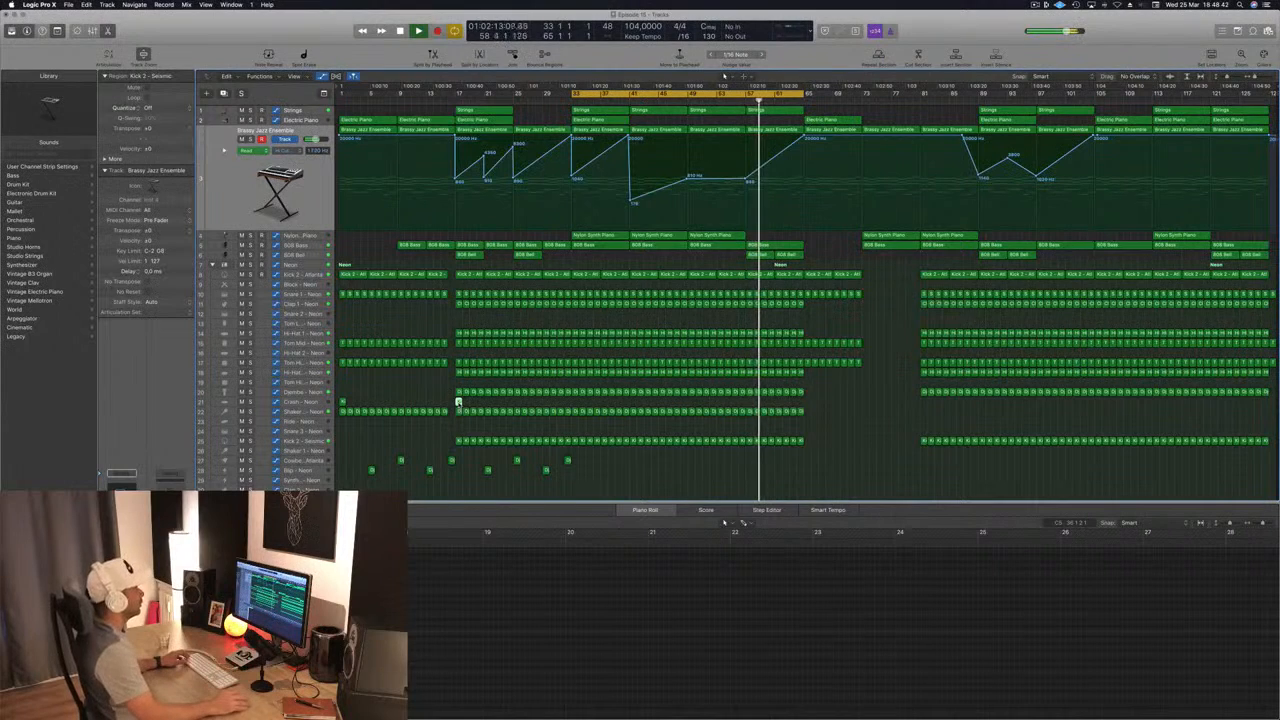
{"action": "left_click", "coordinate": [834, 249]}
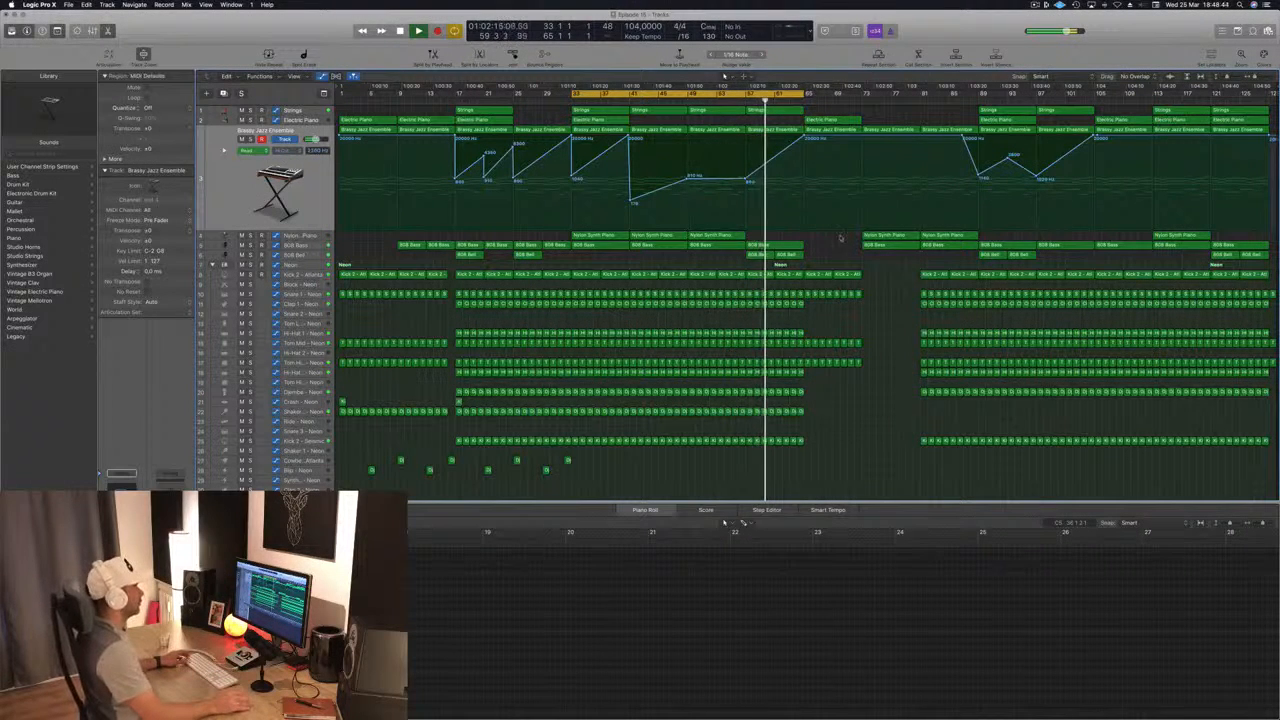
Step: Add a Brassy Jazz Ensemble automation point at bar 61 and extend the cycle range to bar 73
{"action": "left_click", "coordinate": [775, 156]}
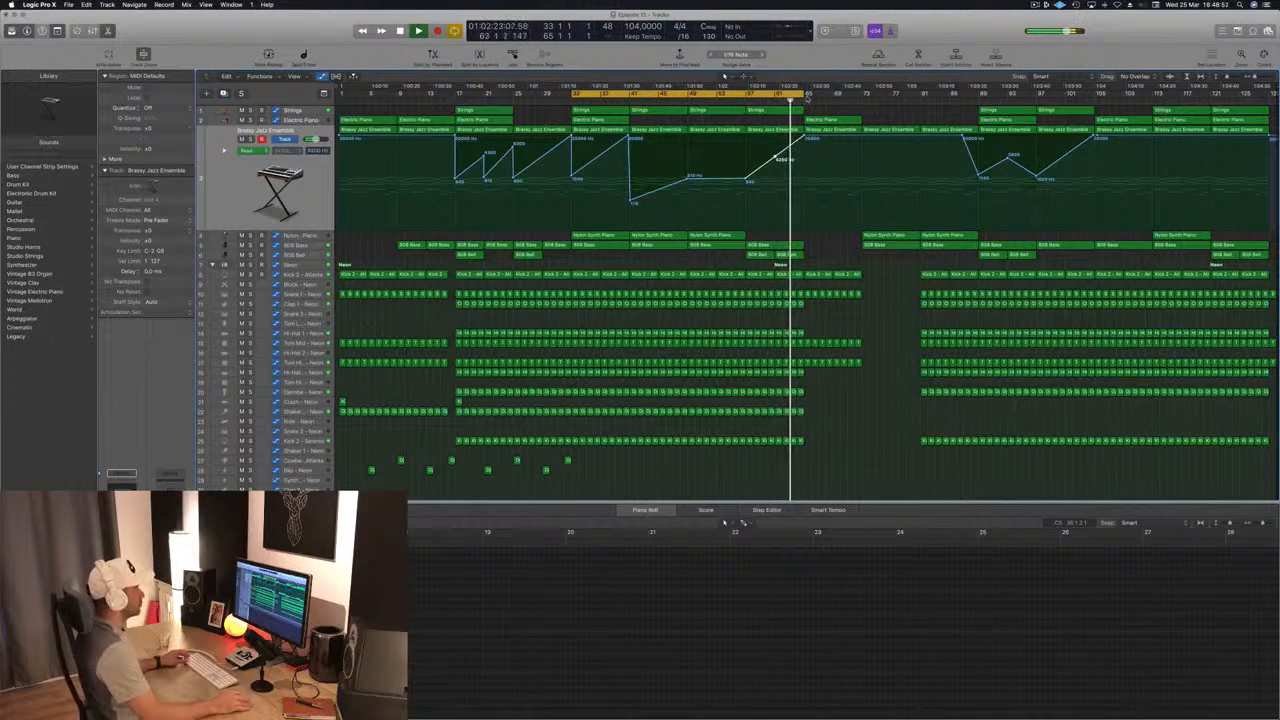
{"action": "left_click_drag", "start_coordinate": [803, 93], "coordinate": [863, 94]}
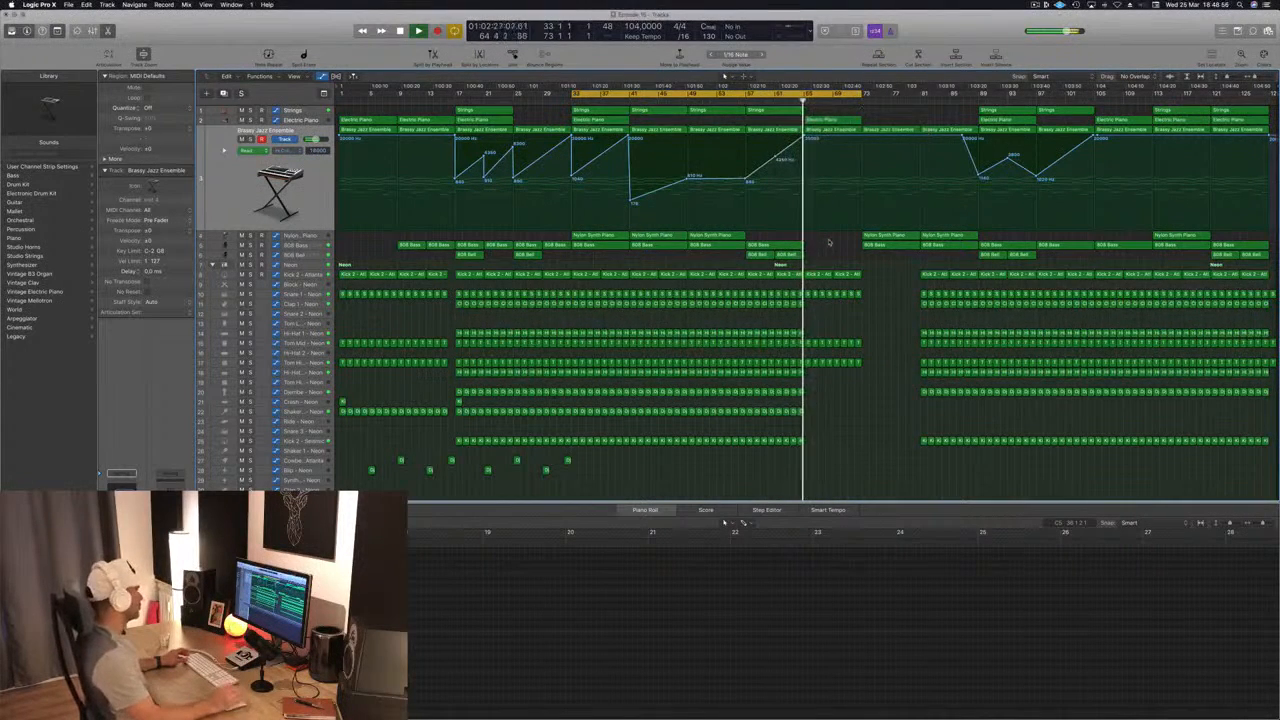
Step: Restart playback and audition the transition from just before bar 57 toward the Electric Piano region at bar 65
{"action": "left_click", "coordinate": [838, 120]}
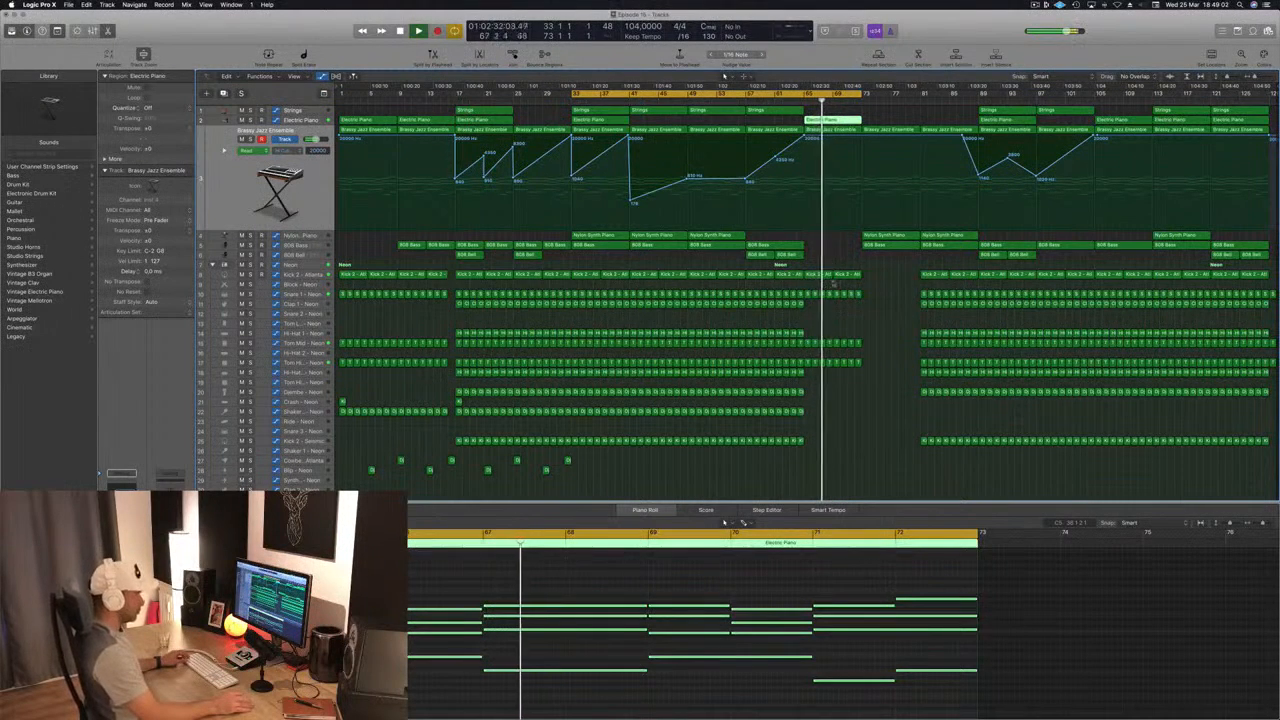
{"action": "key", "text": "space"}
{"action": "key", "text": "space"}
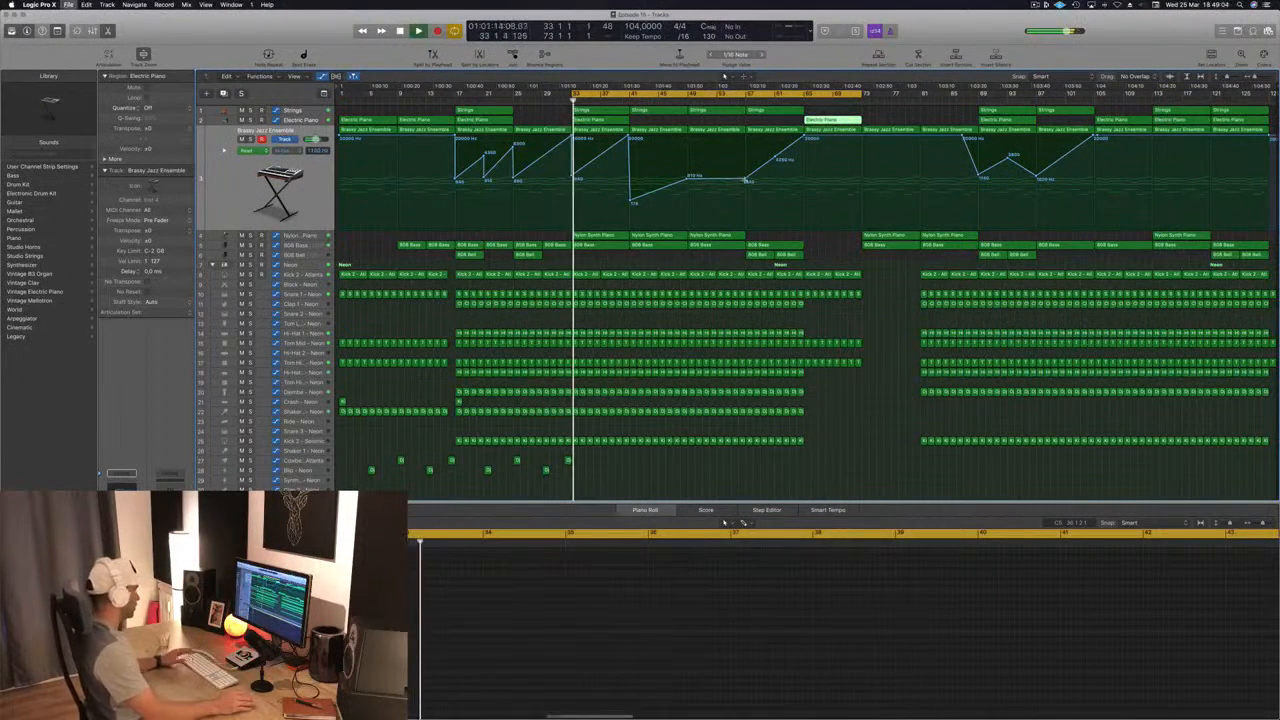
{"action": "left_click", "coordinate": [738, 101]}
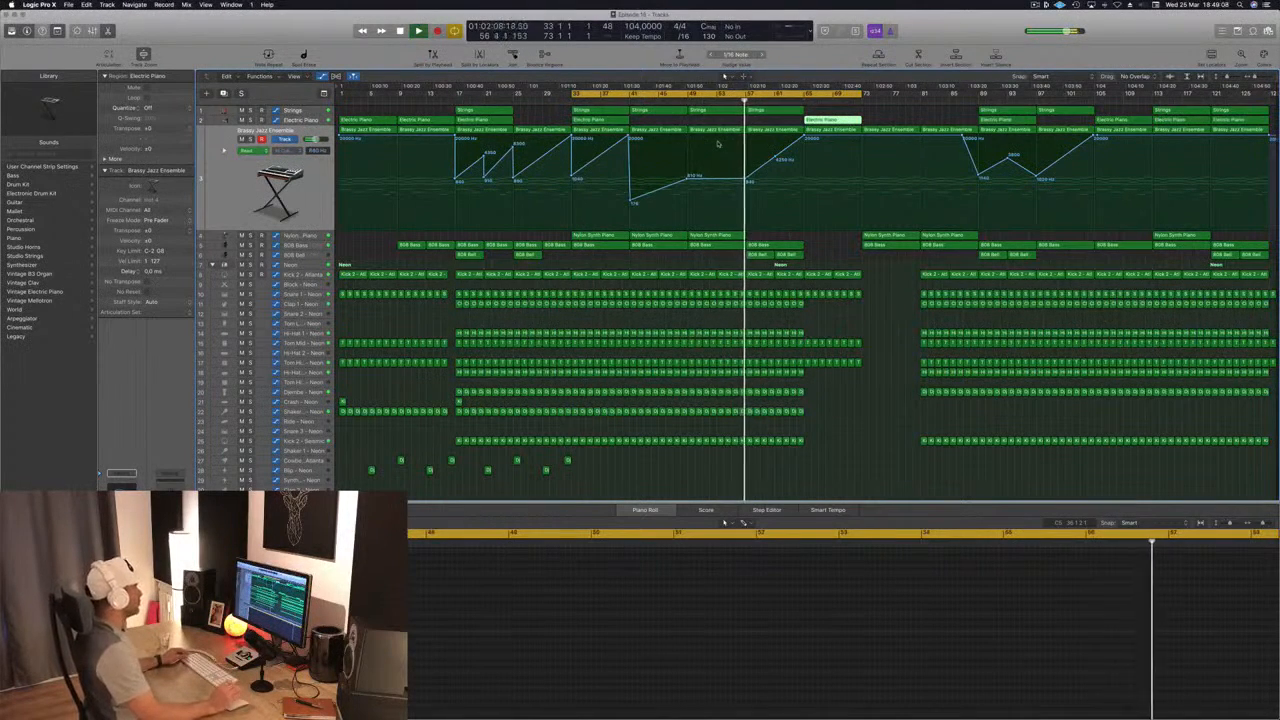
{"action": "left_click", "coordinate": [835, 257]}
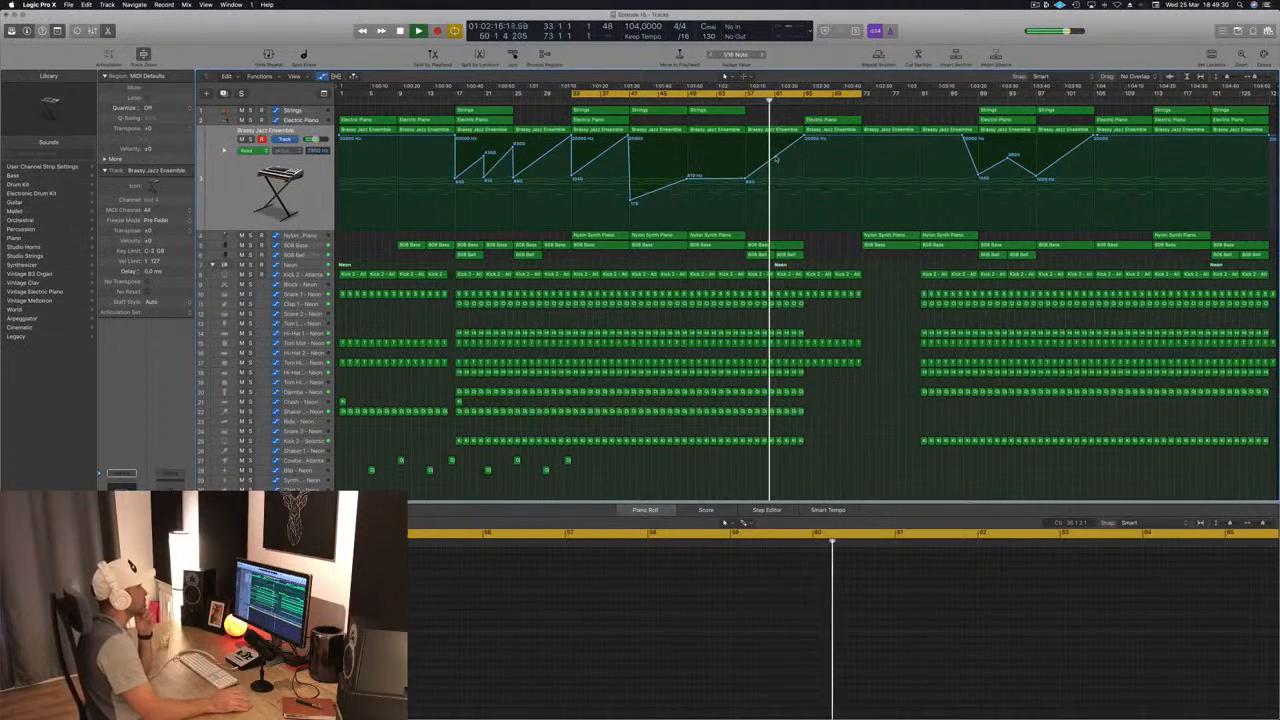
Step: Lower the Brassy Jazz Ensemble automation at bar 73 to about 460 Hz and extend the cycle range to bar 89
{"action": "mouse_move", "coordinate": [803, 137]}
{"action": "left_mouse_down"}
{"action": "mouse_move", "coordinate": [809, 211]}
{"action": "mouse_move", "coordinate": [803, 137]}
{"action": "left_mouse_up"}
{"action": "left_click_drag", "start_coordinate": [807, 212], "coordinate": [807, 211]}
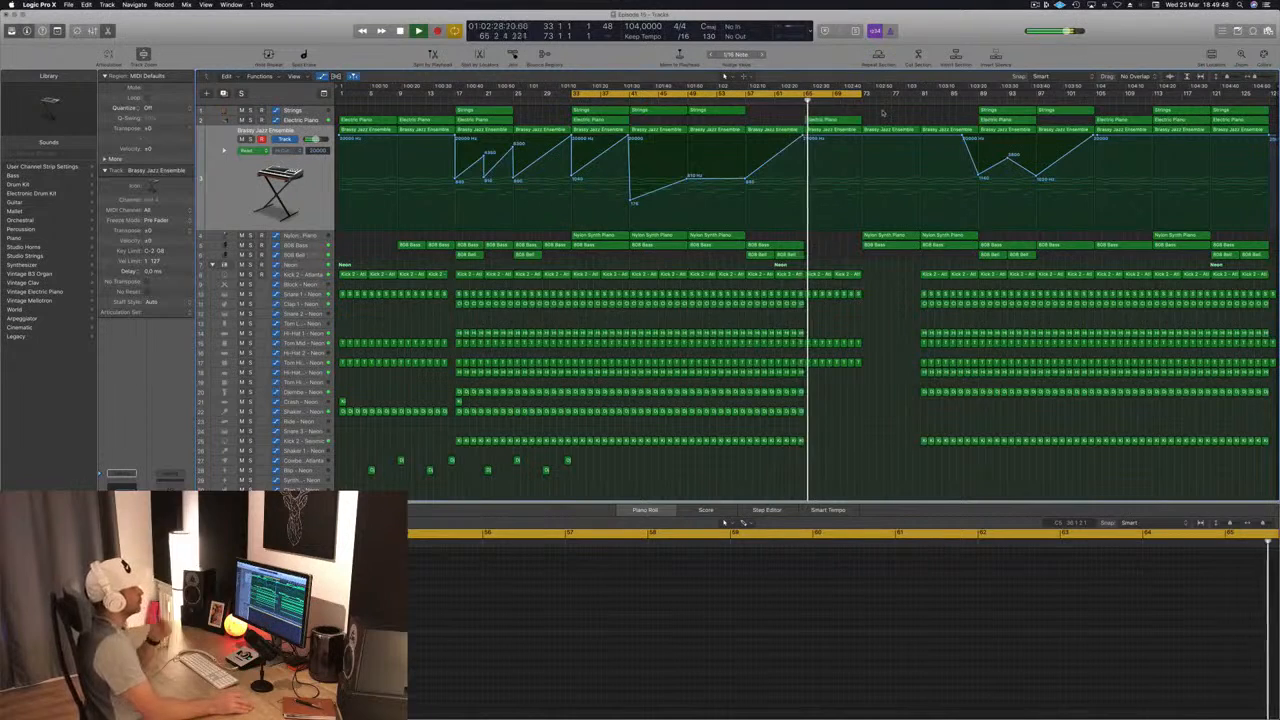
{"action": "left_click_drag", "start_coordinate": [866, 137], "coordinate": [867, 189]}
{"action": "left_click_drag", "start_coordinate": [864, 93], "coordinate": [980, 104]}
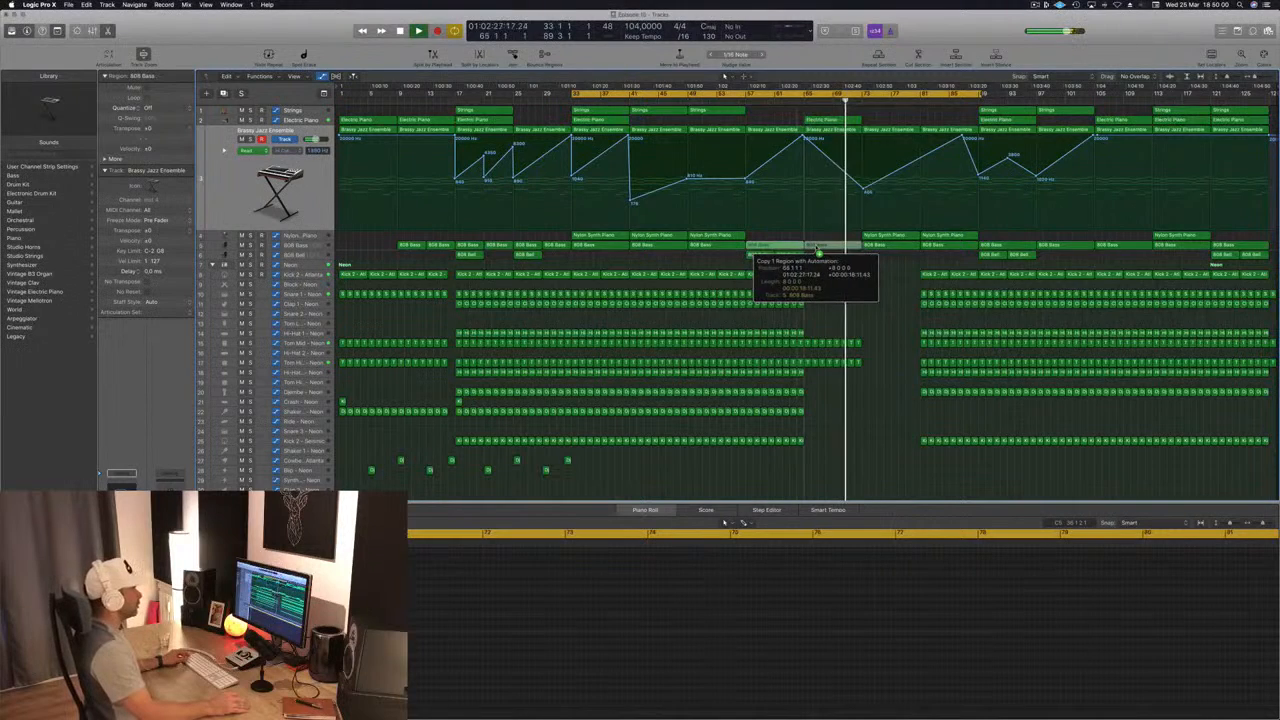
Step: Copy the 808 Bass region from bar 57 to bar 65 with its automation
{"action": "left_click_drag", "start_coordinate": [818, 251], "coordinate": [818, 250]}
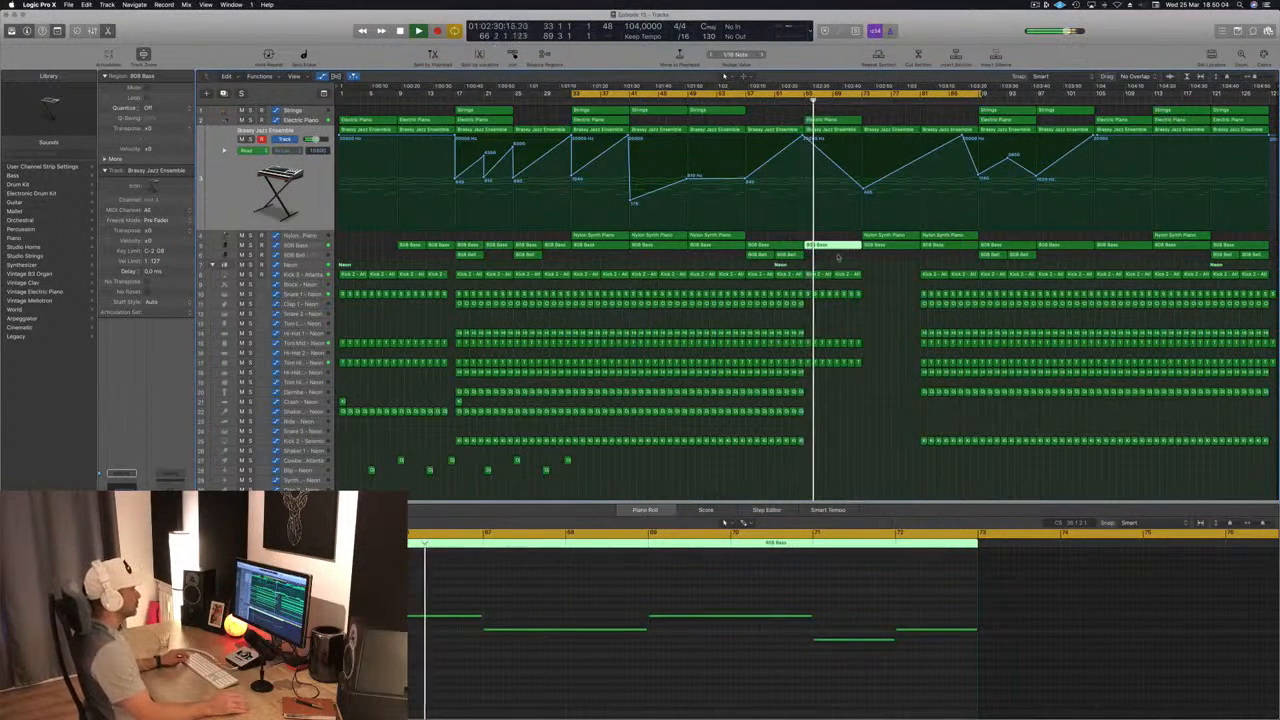
{"action": "left_click", "coordinate": [838, 256]}
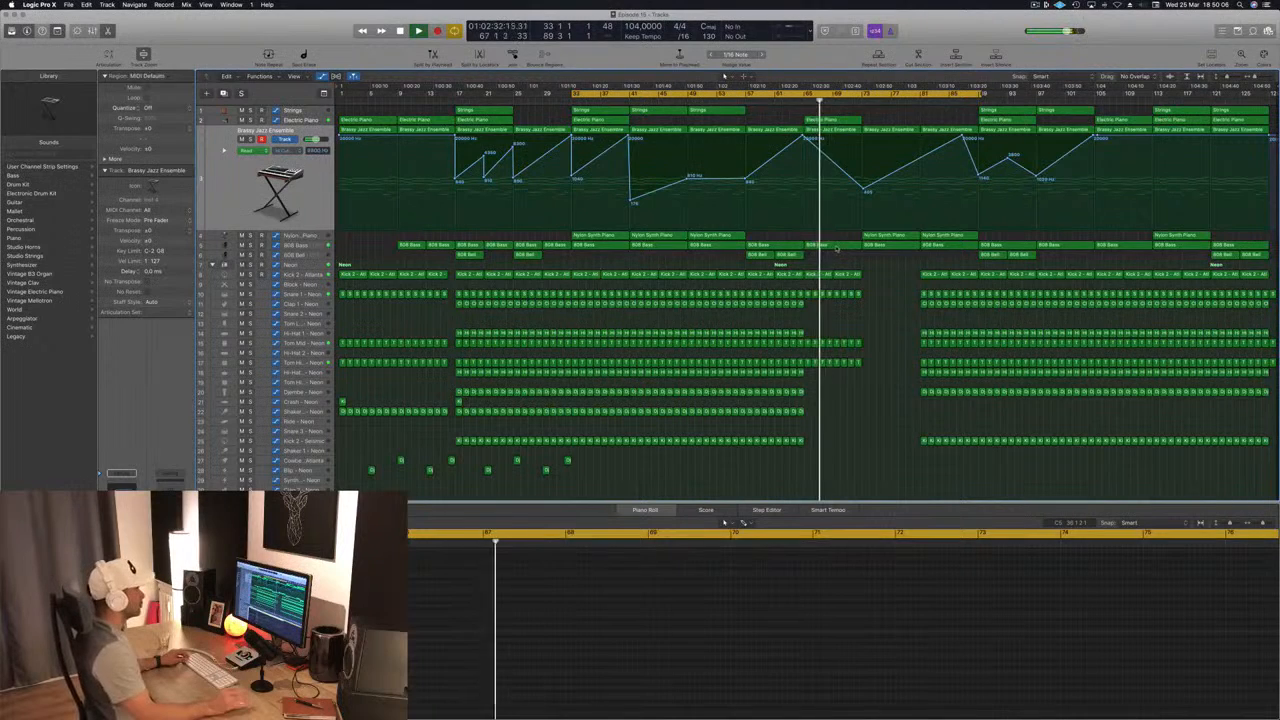
{"action": "left_click", "coordinate": [836, 248]}
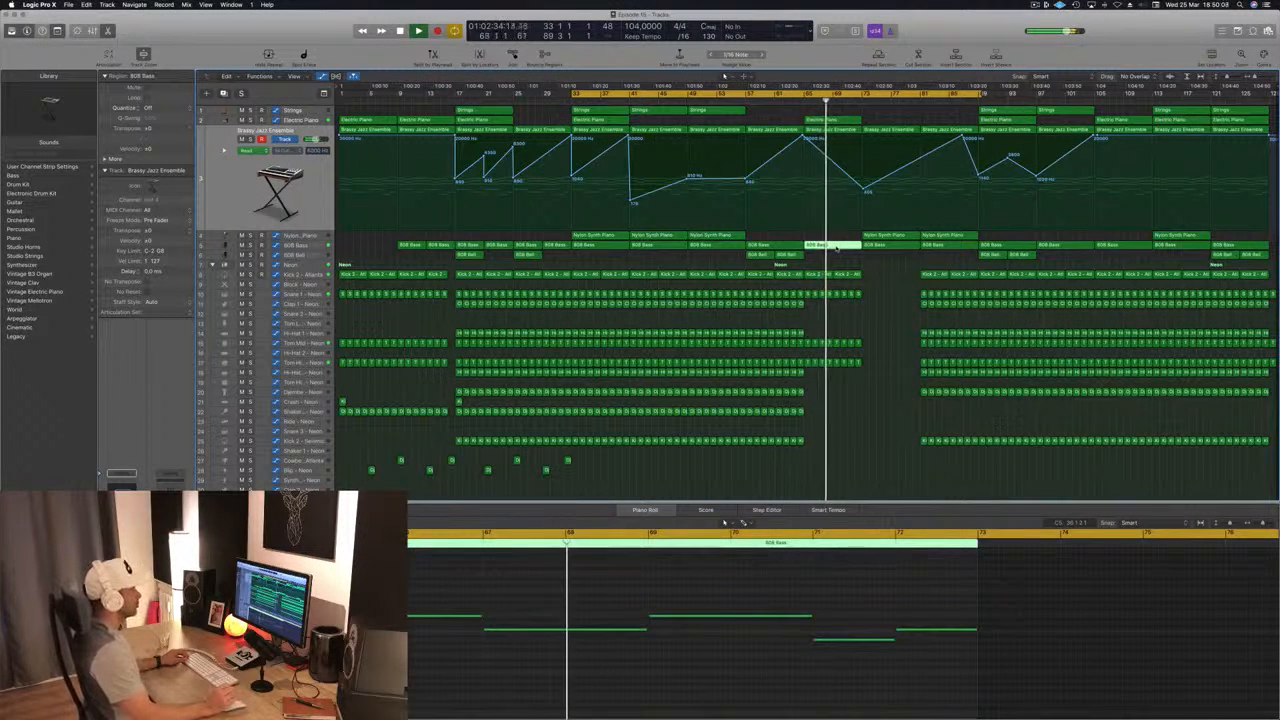
{"action": "left_click", "coordinate": [898, 298]}
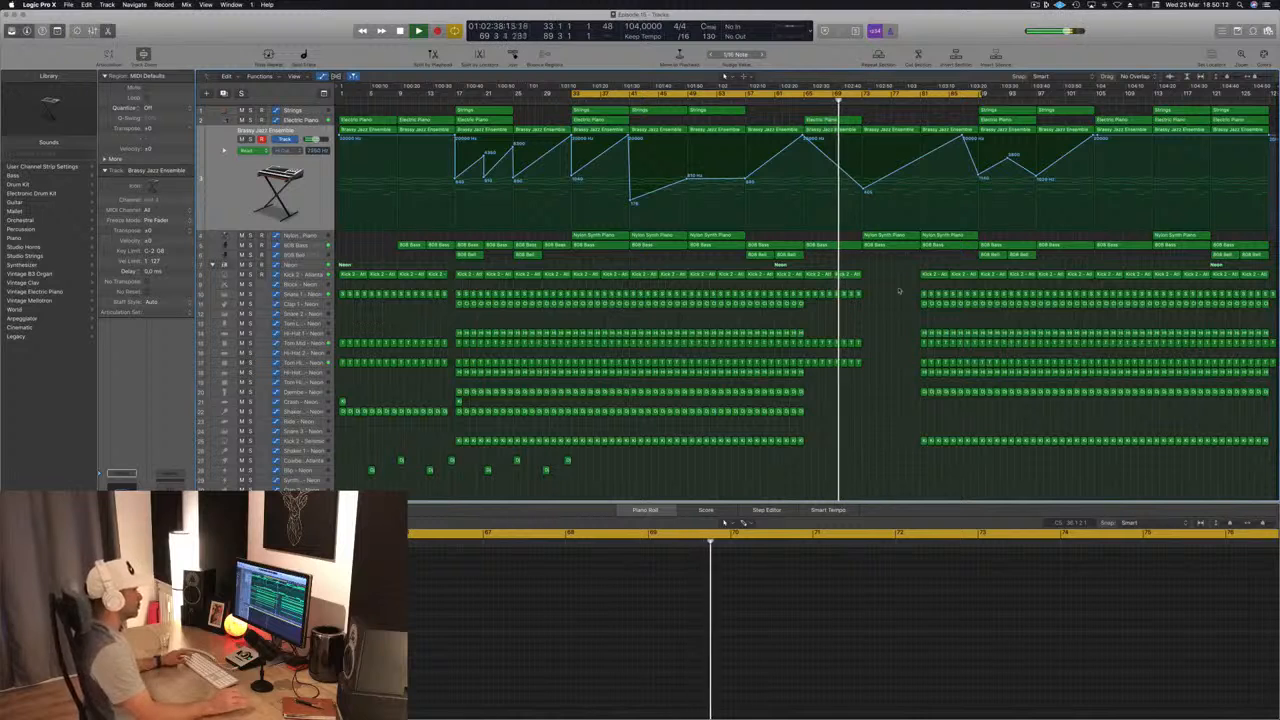
Step: Delete all the Neon drum regions between bars 81 and 89 and restart playback from bar 33
{"action": "left_click_drag", "start_coordinate": [914, 267], "coordinate": [966, 488]}
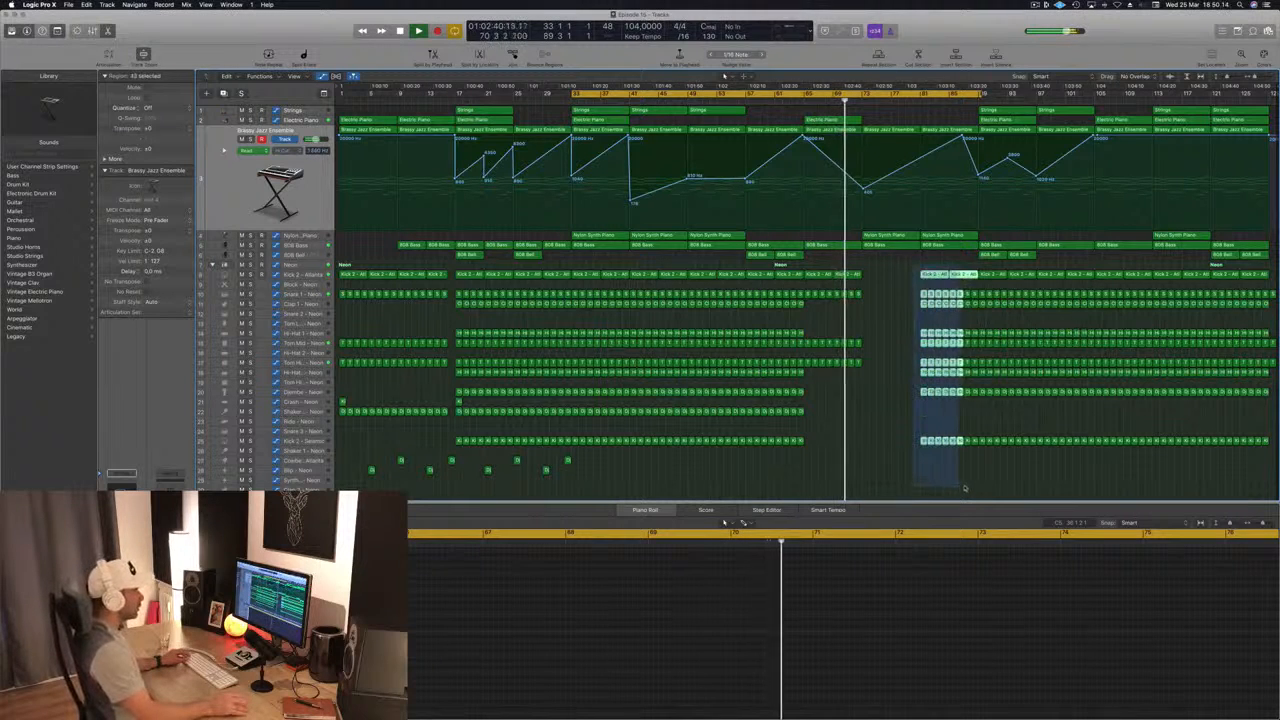
{"action": "key", "text": "Delete"}
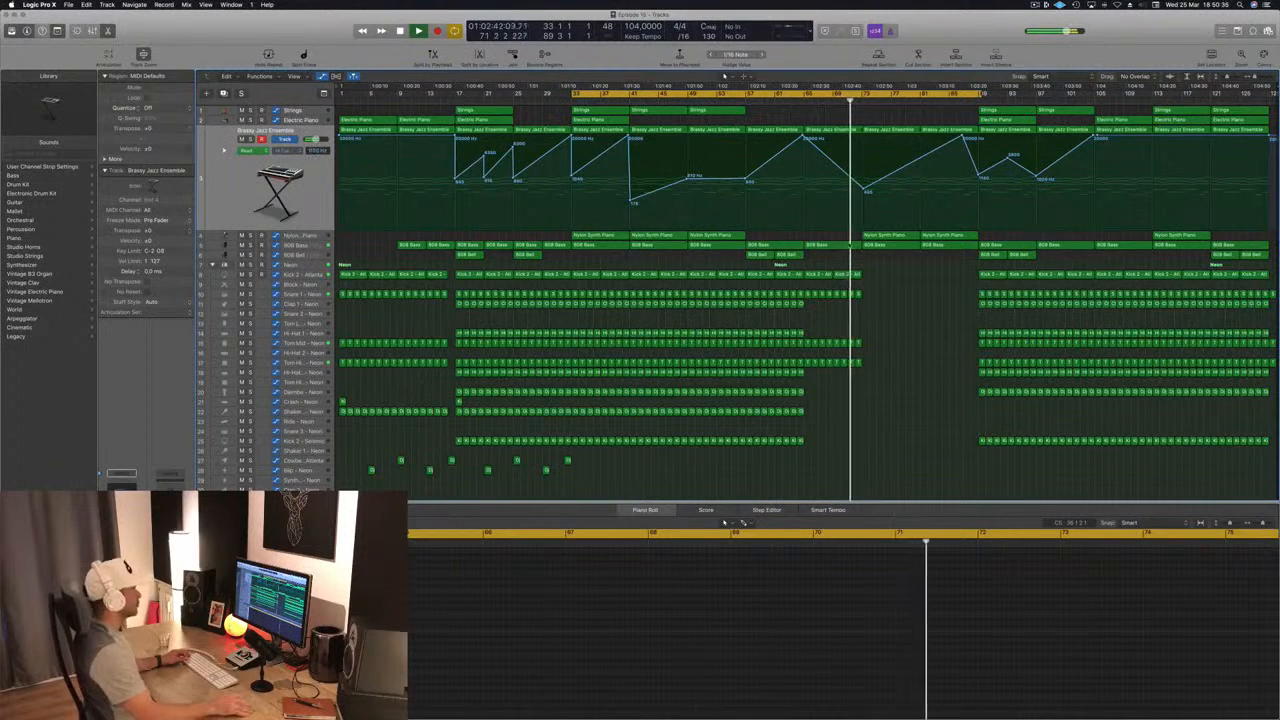
{"action": "key", "text": "space"}
Step: Copy the one-bar Djembe region at bar 33 onto the Ride - Neon track and audition it from bar 33
{"action": "key", "text": "space"}
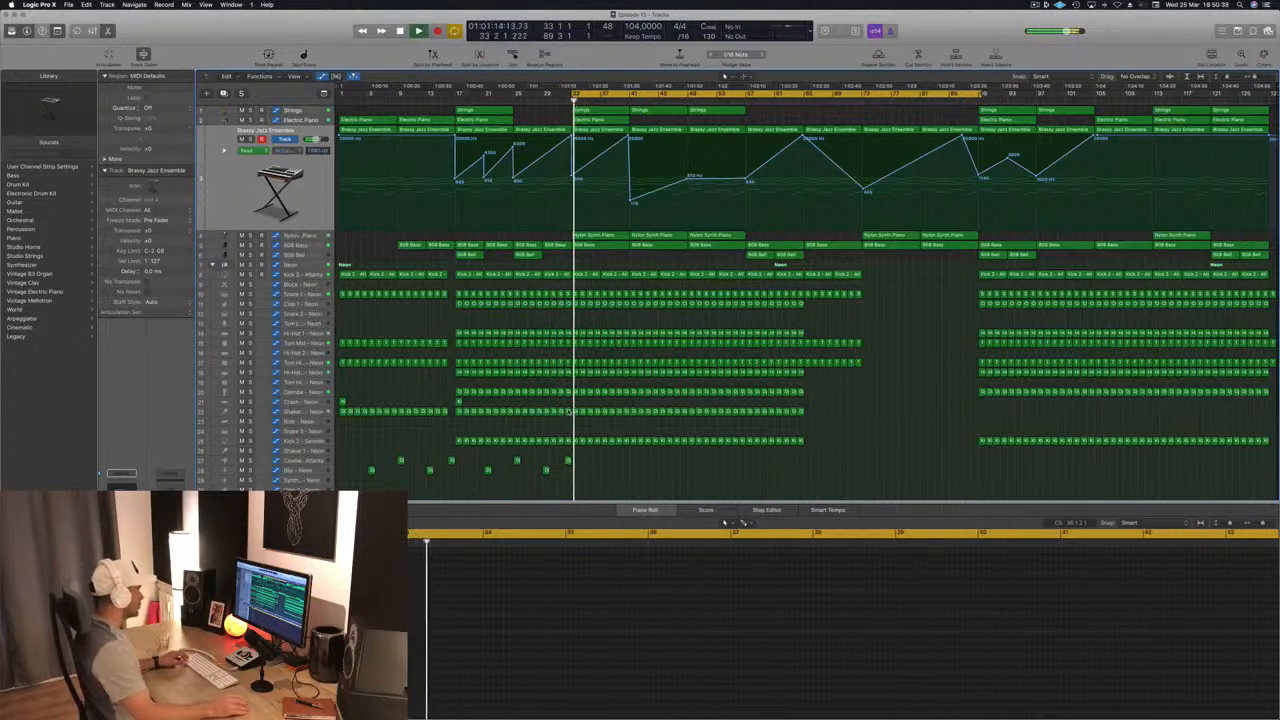
{"action": "left_click", "coordinate": [576, 413]}
{"action": "key", "text": "space"}
{"action": "left_click_drag", "start_coordinate": [576, 413], "coordinate": [575, 422]}
{"action": "left_click_drag", "start_coordinate": [410, 657], "coordinate": [478, 674]}
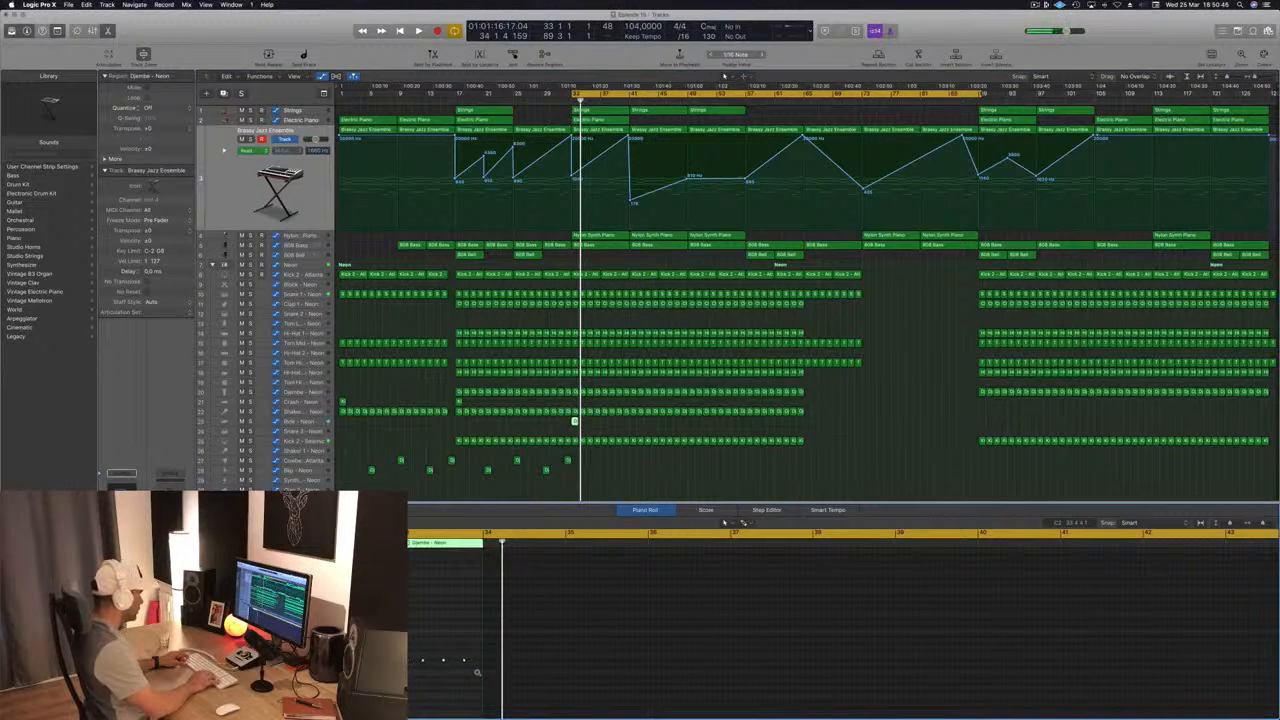
{"action": "key", "text": "space"}
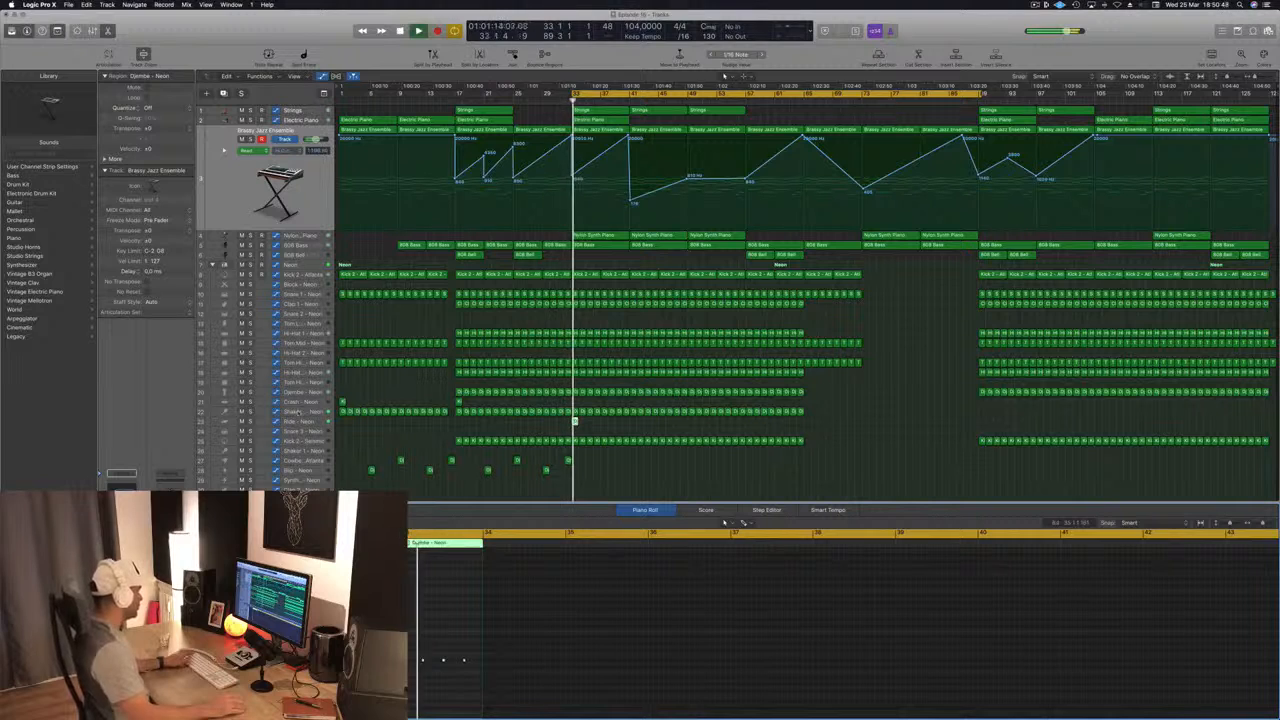
Step: Select the Ride - Neon track and lower its volume to -17.0 dB while auditioning from bar 33
{"action": "left_click", "coordinate": [303, 421]}
{"action": "key", "text": "space"}
{"action": "key", "text": "space"}
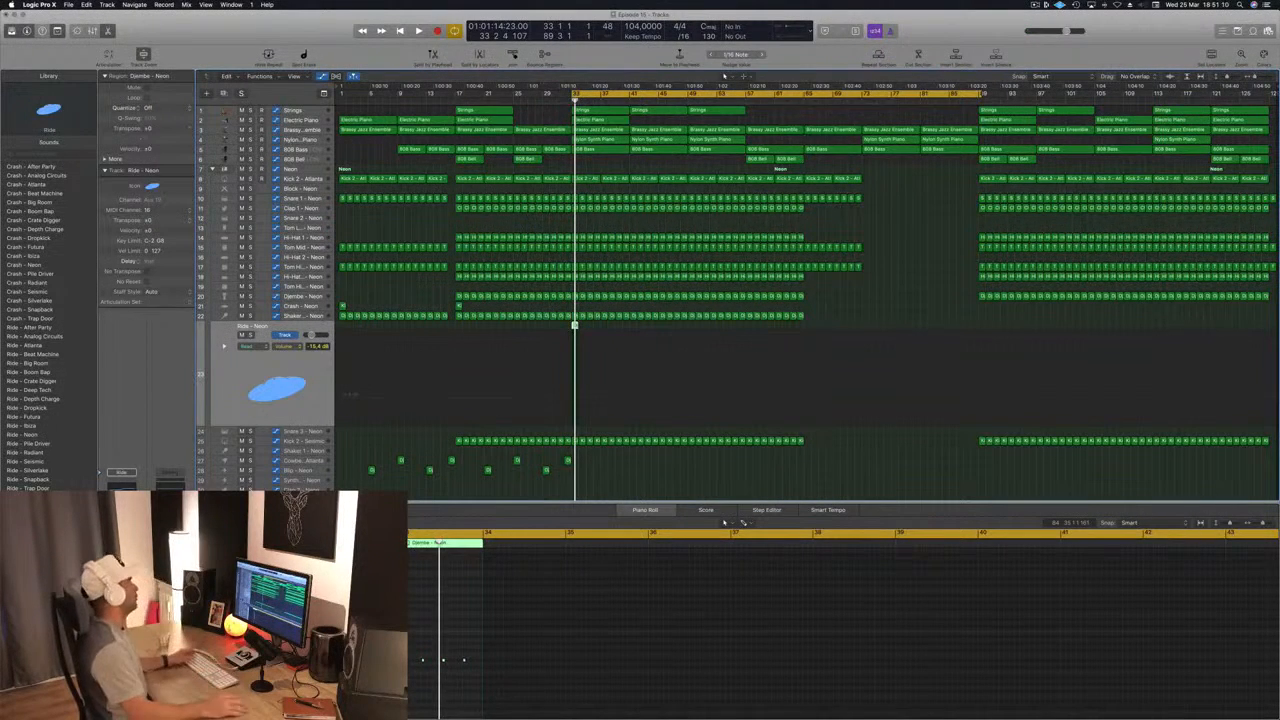
{"action": "key", "text": "space"}
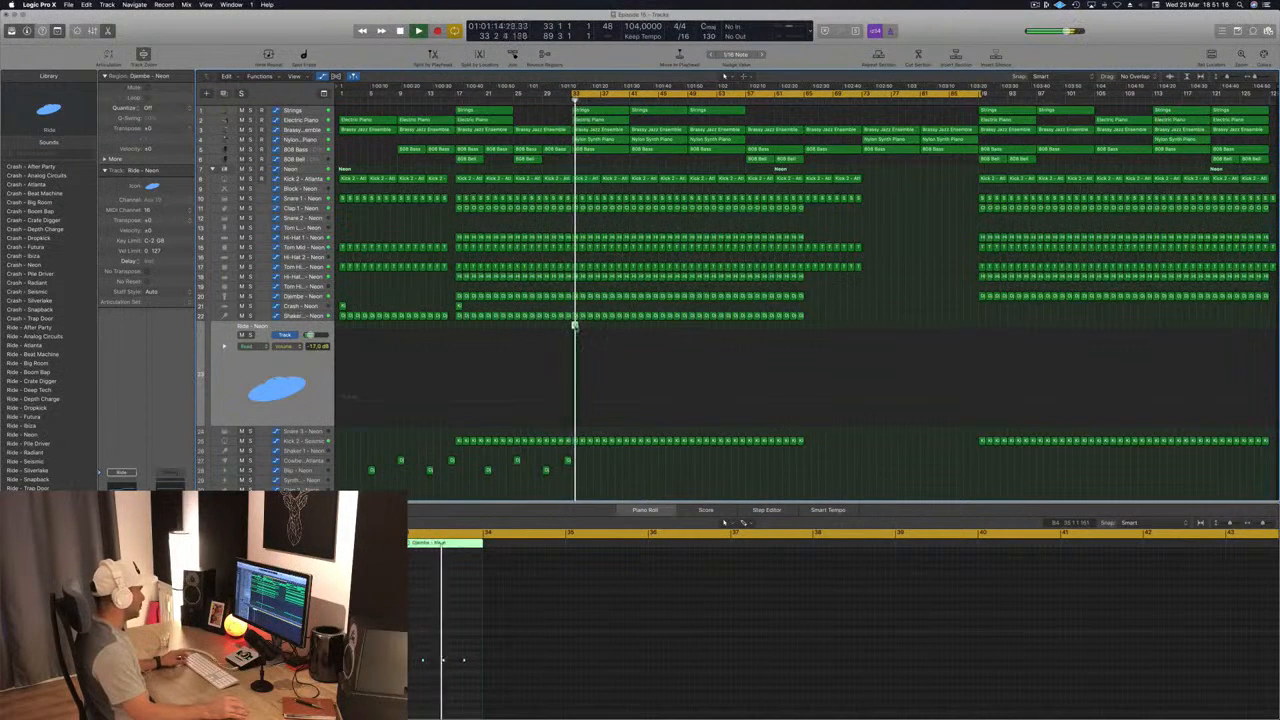
Step: Repeat the one-bar region on the Ride - Neon track from bar 33 up to bar 65
{"action": "left_click_drag", "start_coordinate": [575, 328], "coordinate": [690, 332]}
{"action": "left_click", "coordinate": [585, 329], "text": "shift"}
{"action": "left_click", "coordinate": [218, 364]}
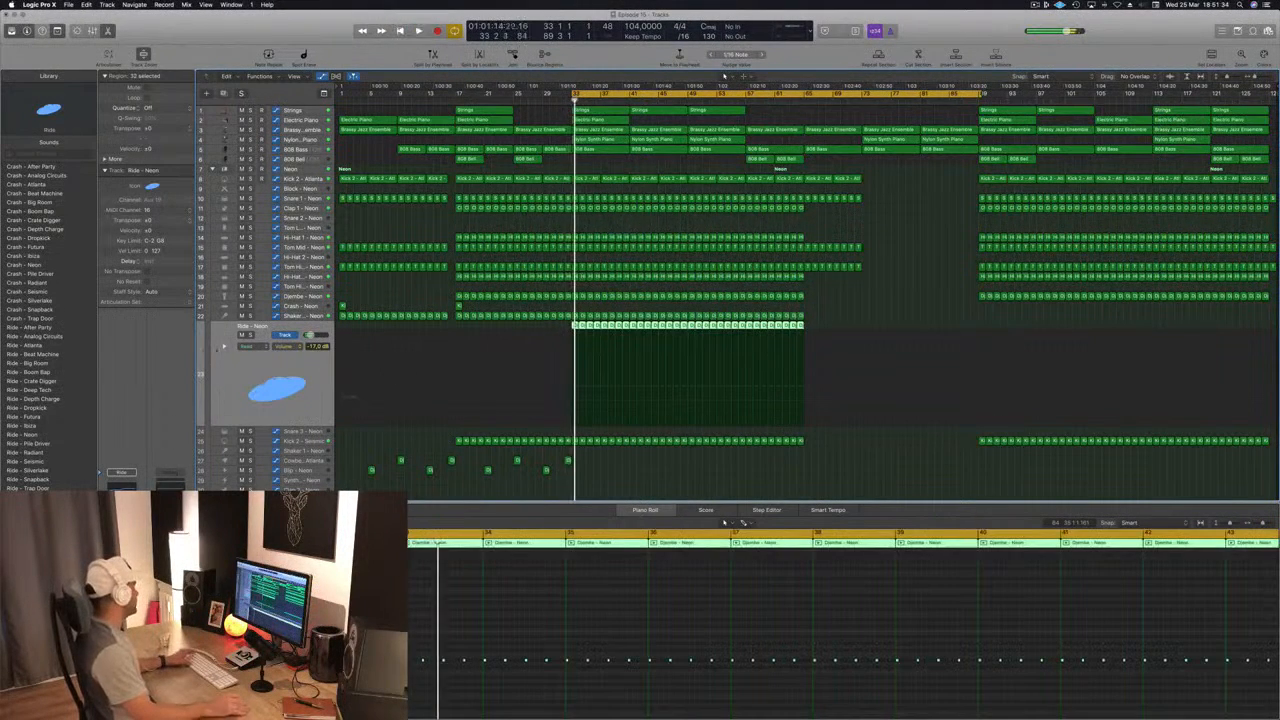
Step: Audition the library's alternative ride sounds from After Party onward during playback and settle on Ride - Neon
{"action": "left_click", "coordinate": [30, 327]}
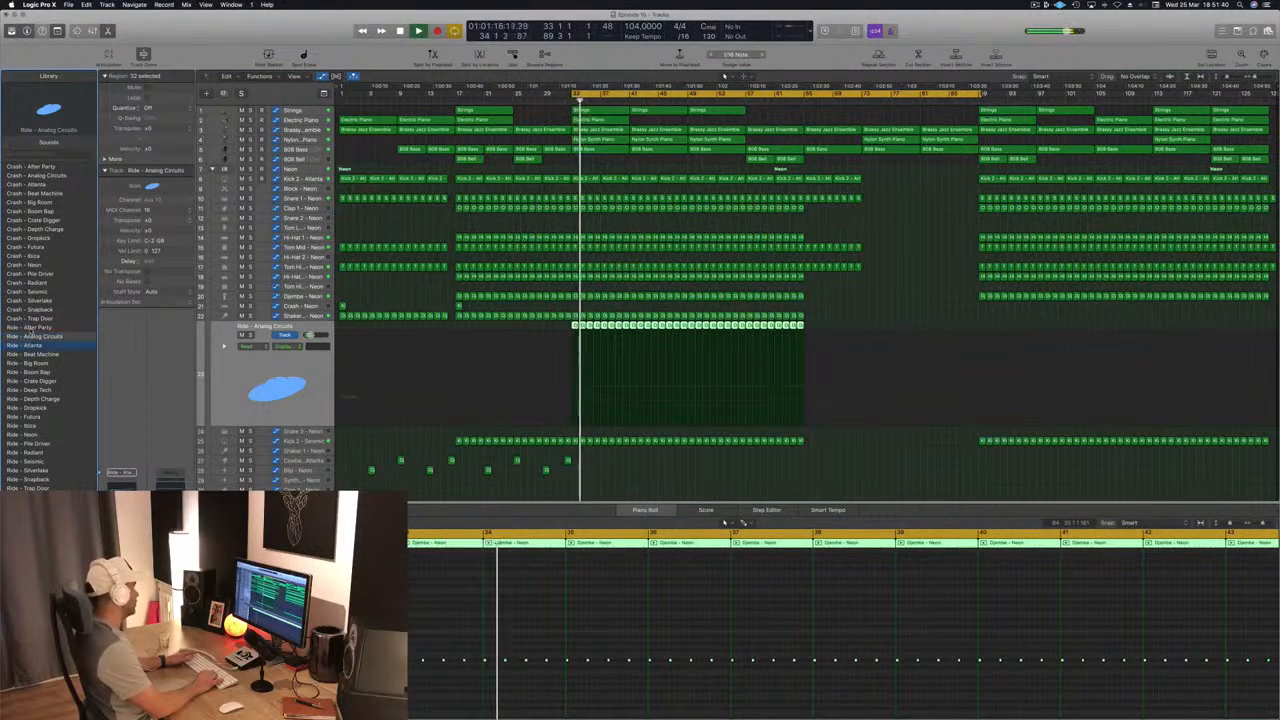
{"action": "key", "text": "Down"}
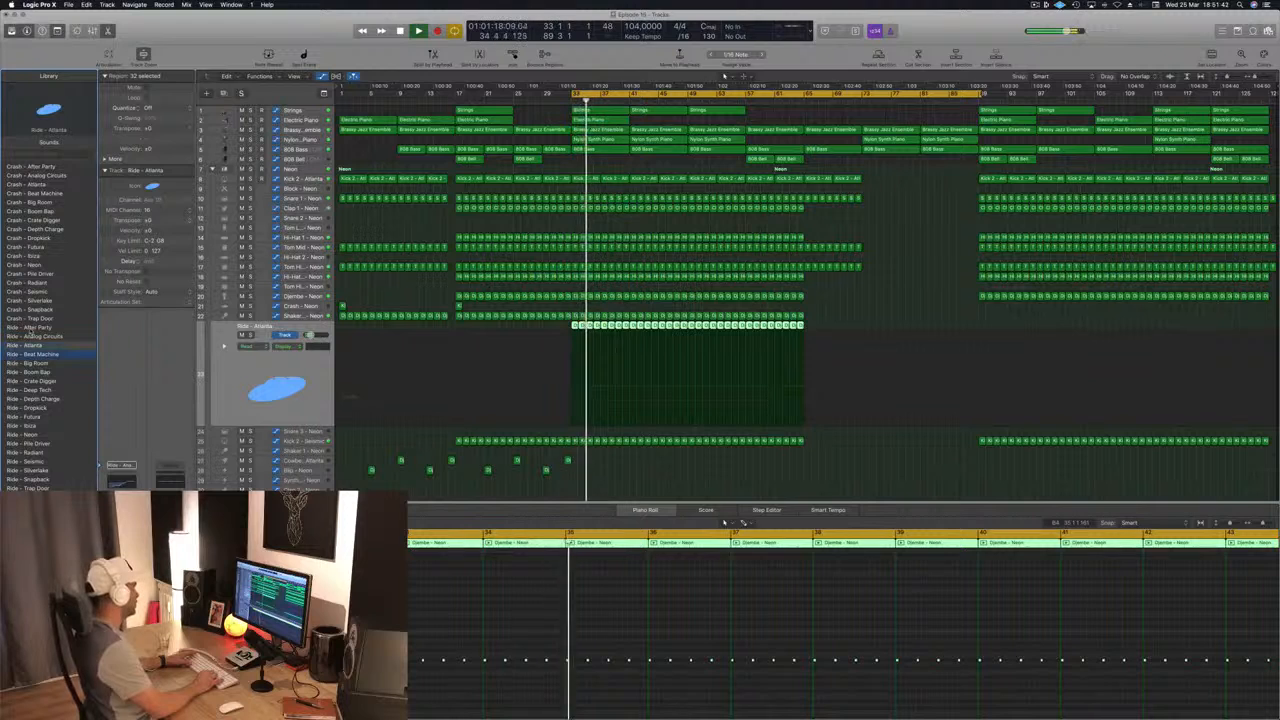
{"action": "key", "text": "Down"}
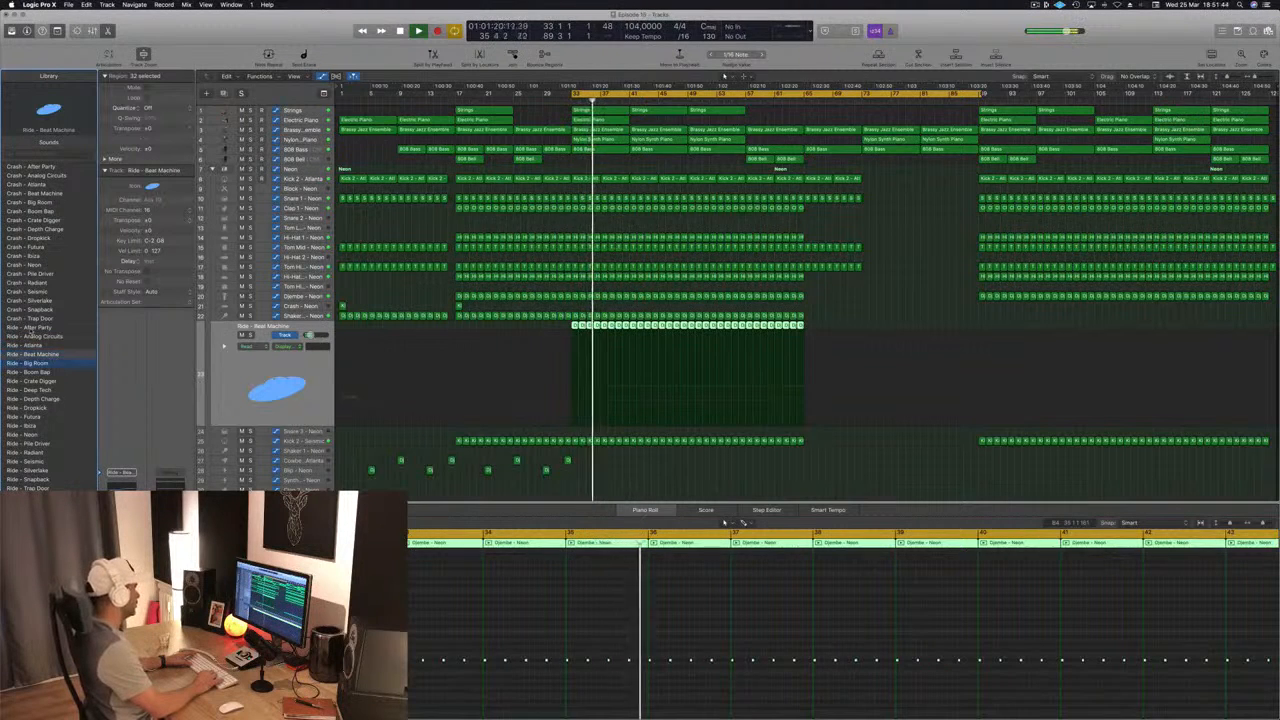
{"action": "key", "text": "Down"}
{"action": "key", "text": "Down"}
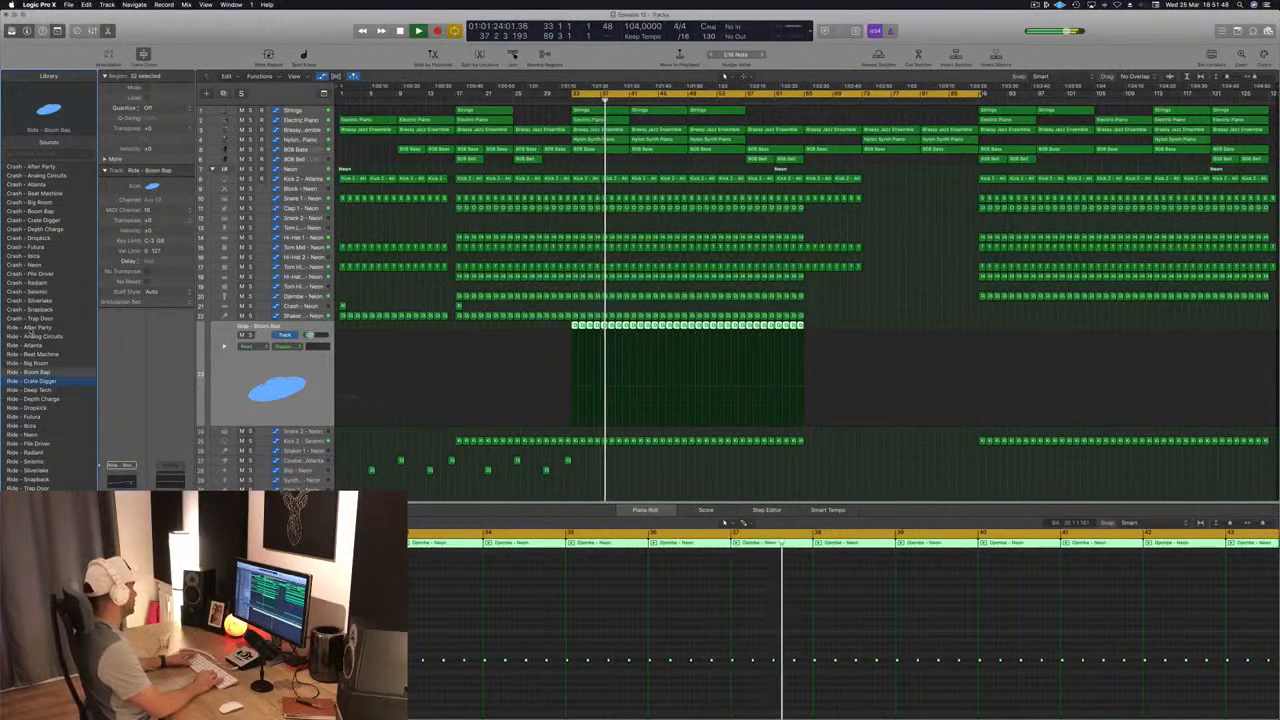
{"action": "key", "text": "Down"}
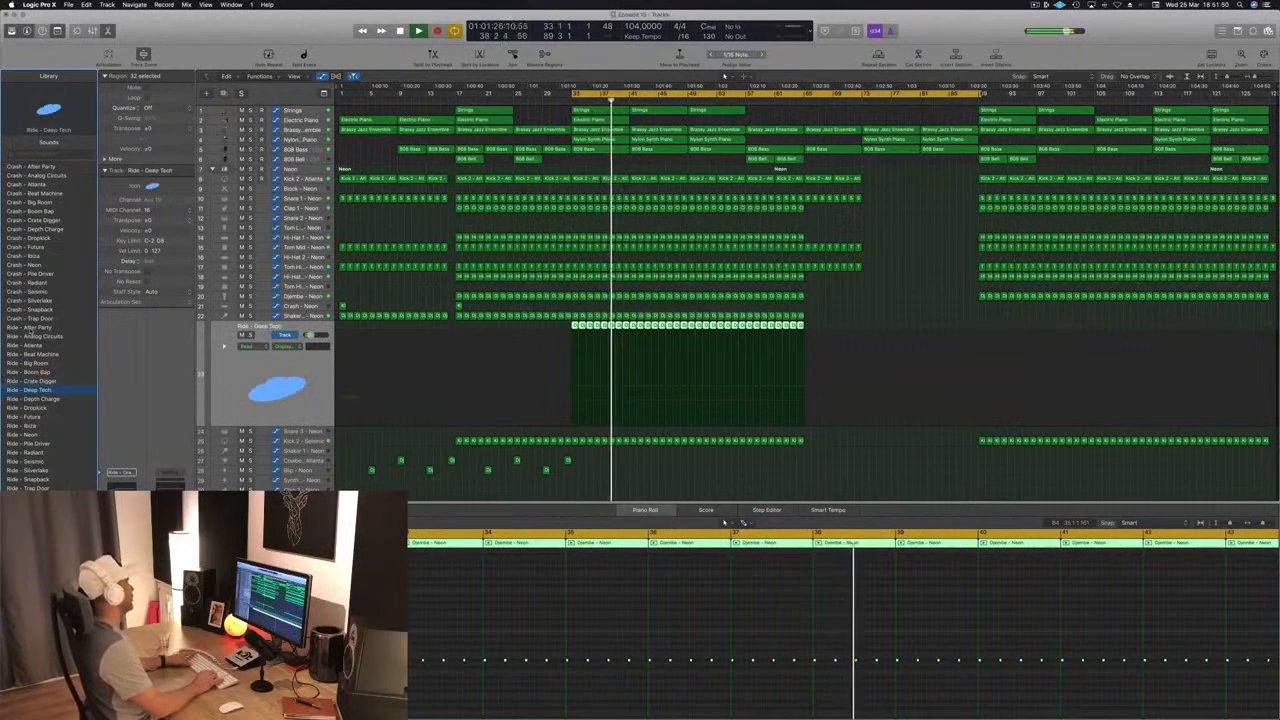
{"action": "key", "text": "Down"}
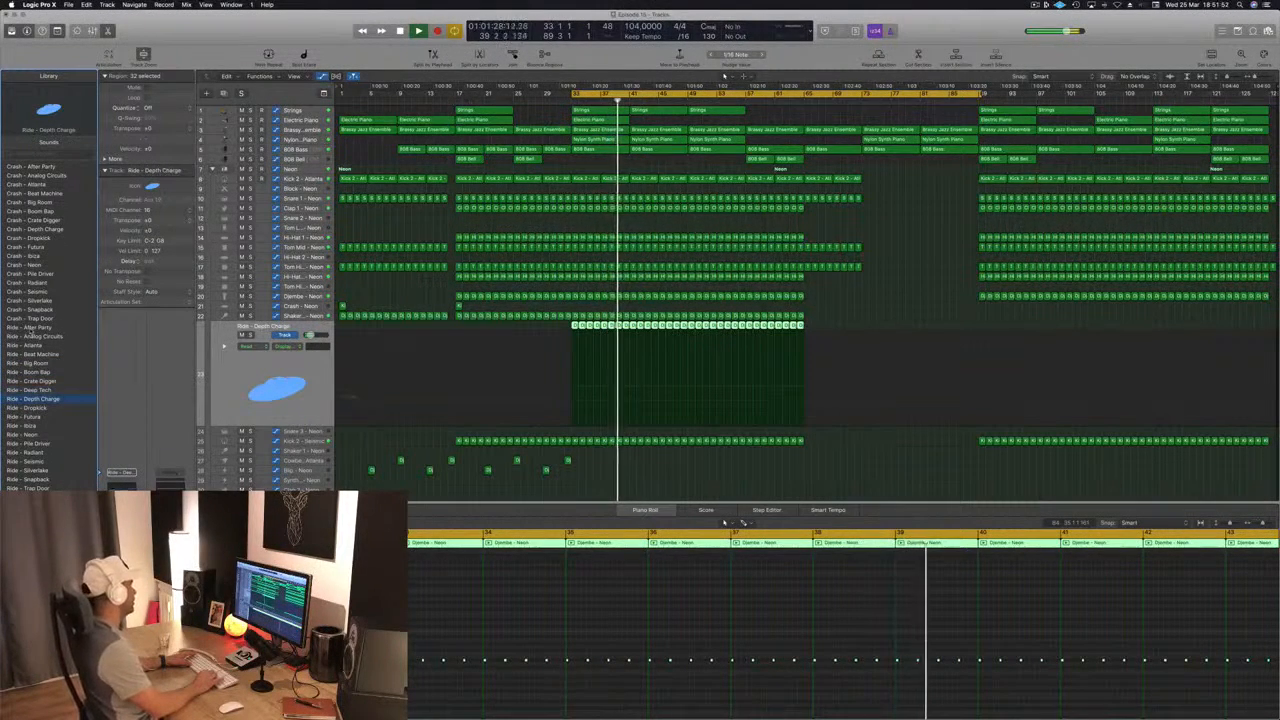
{"action": "key", "text": "Down"}
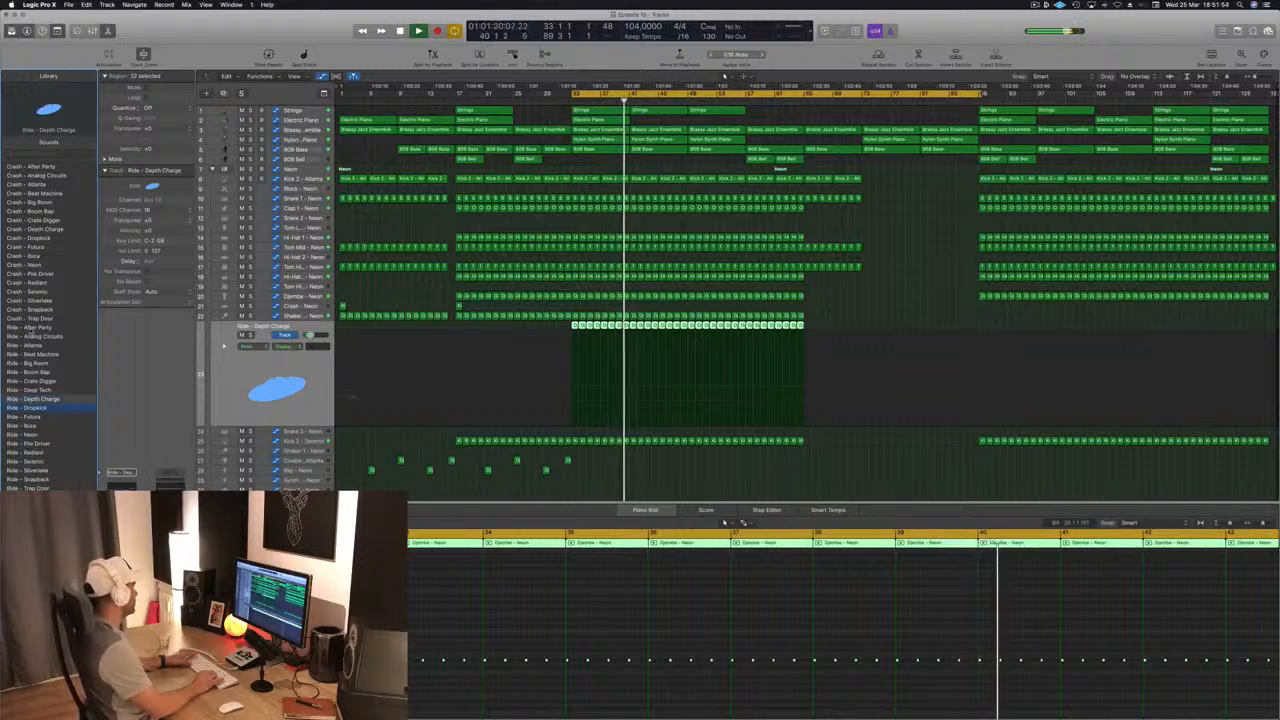
{"action": "key", "text": "Down"}
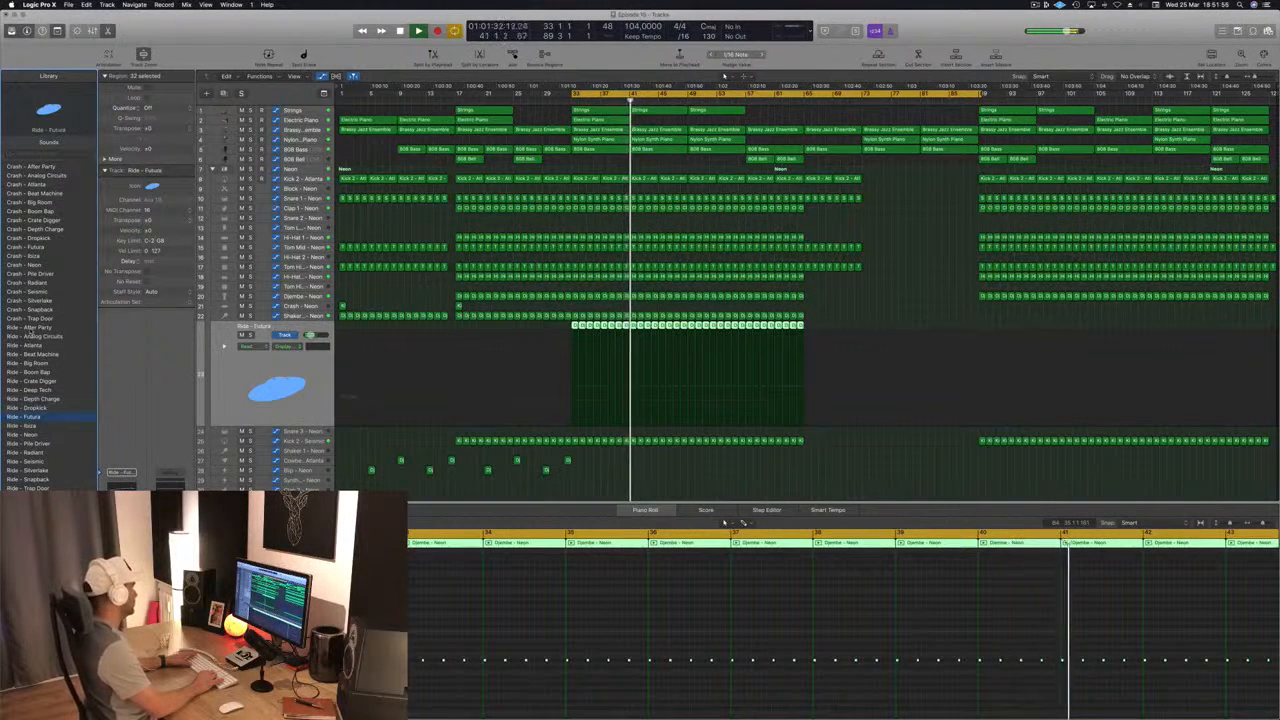
{"action": "key", "text": "Down"}
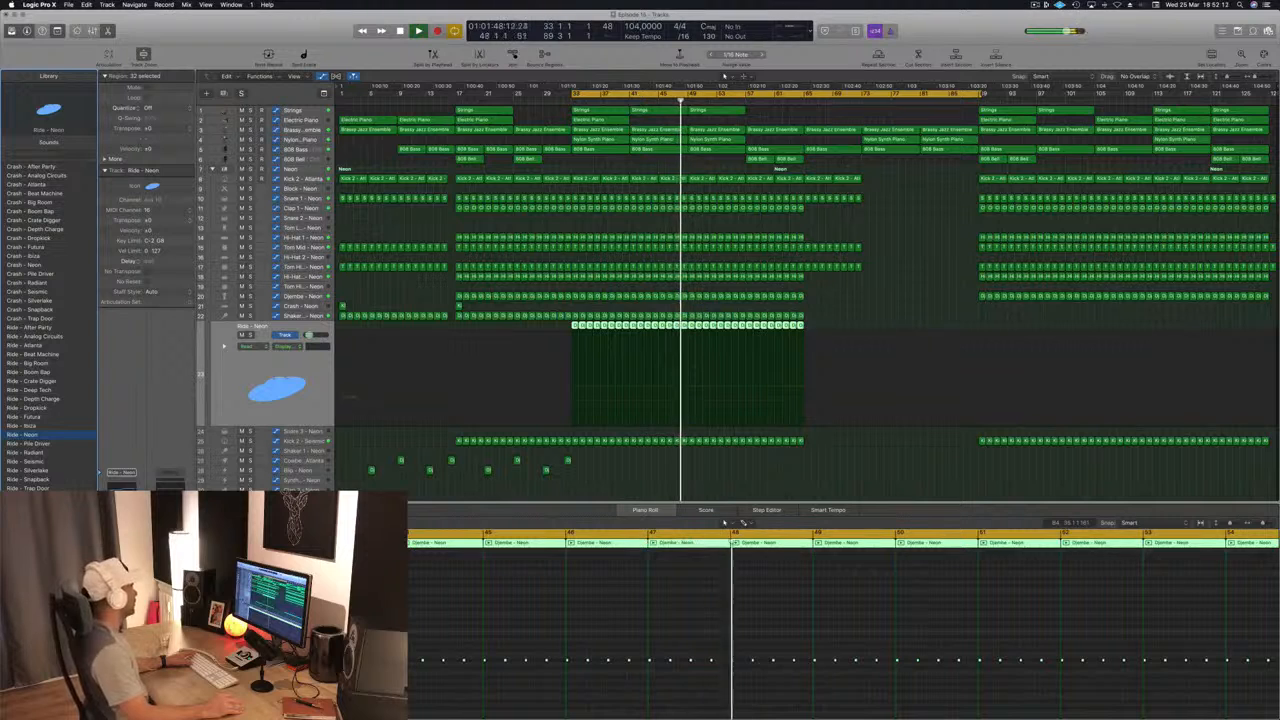
Step: Restart playback from bar 33, jump ahead to bar 56 to hear the ride part, and save the project
{"action": "left_click", "coordinate": [803, 472]}
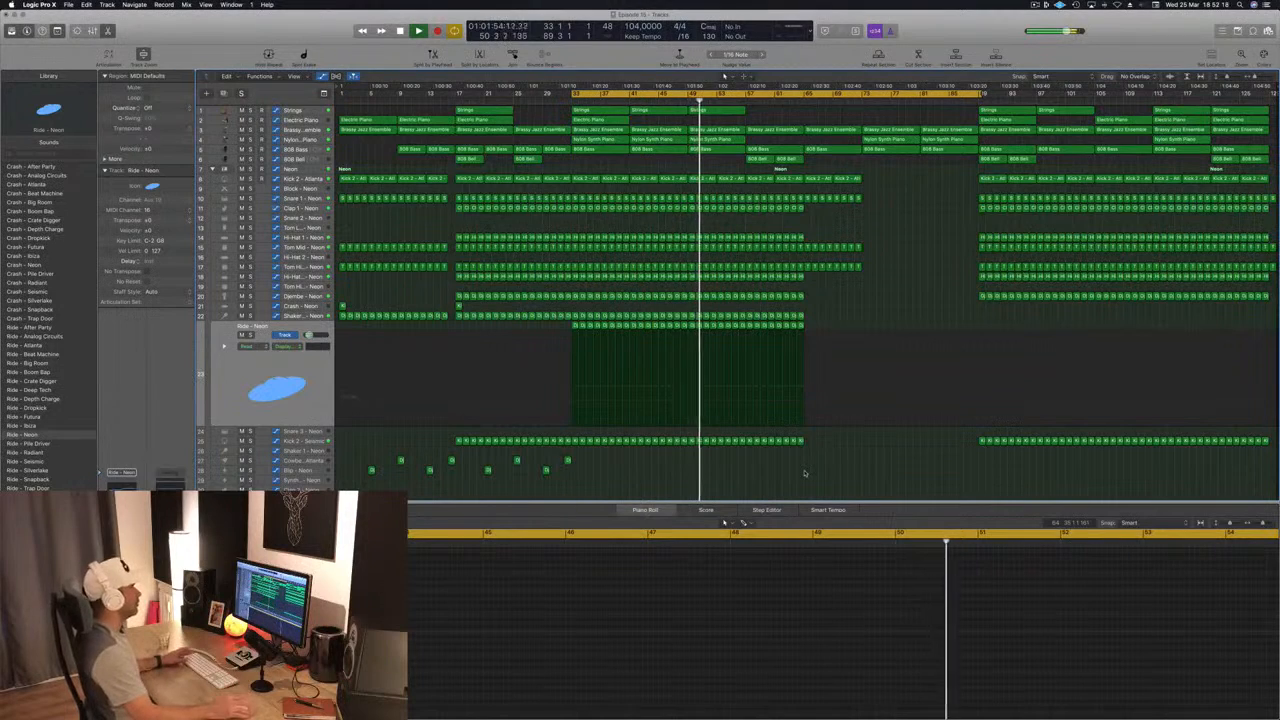
{"action": "key", "text": "space"}
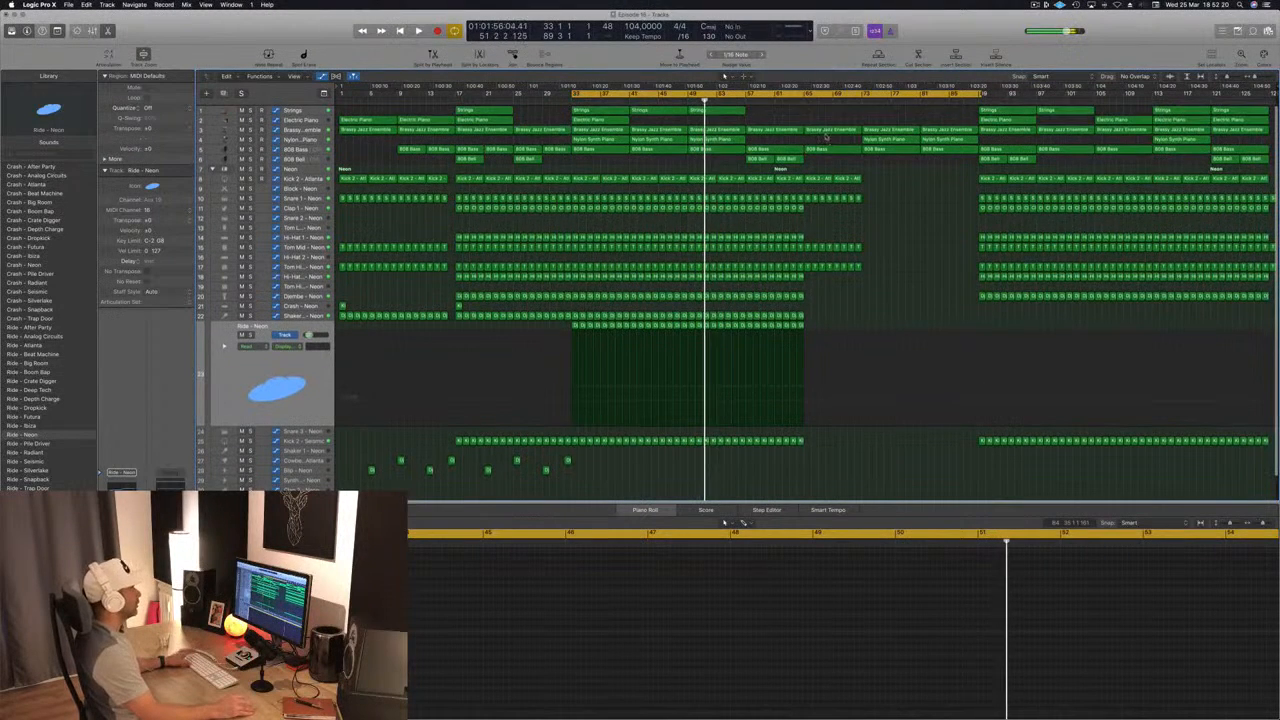
{"action": "key", "text": "space"}
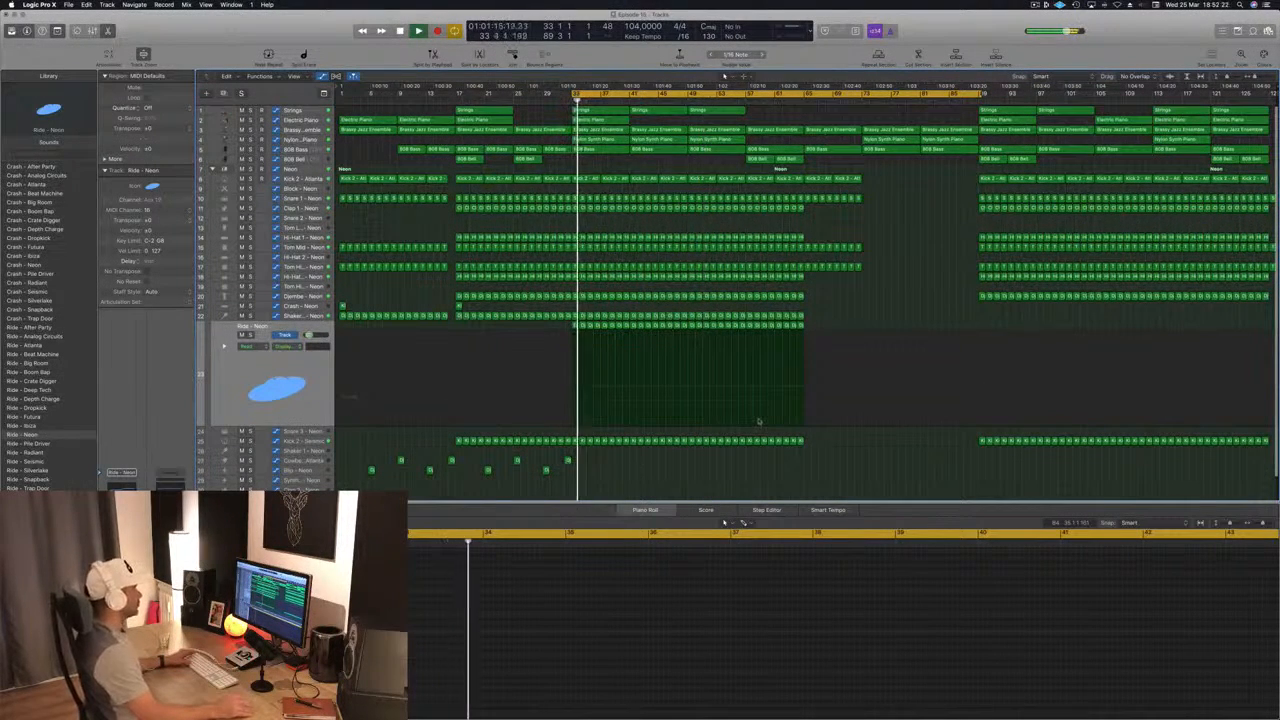
{"action": "left_click", "coordinate": [739, 99]}
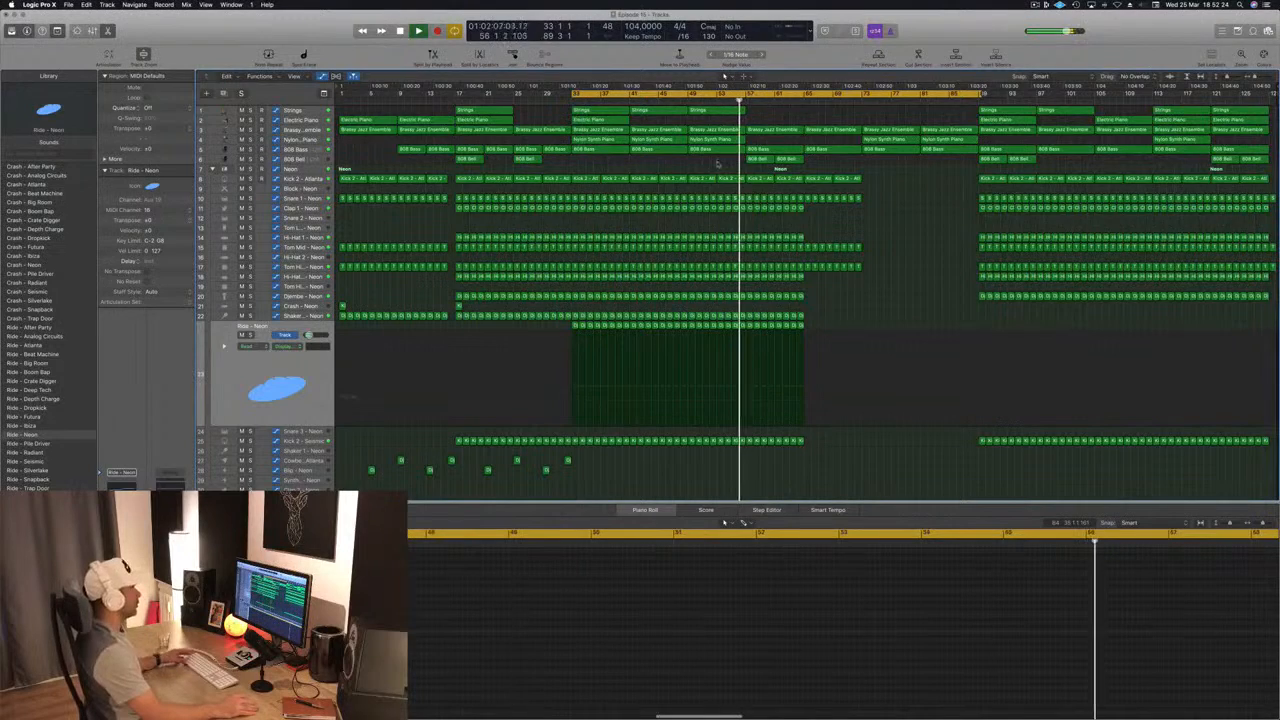
{"action": "key", "text": "super+s"}
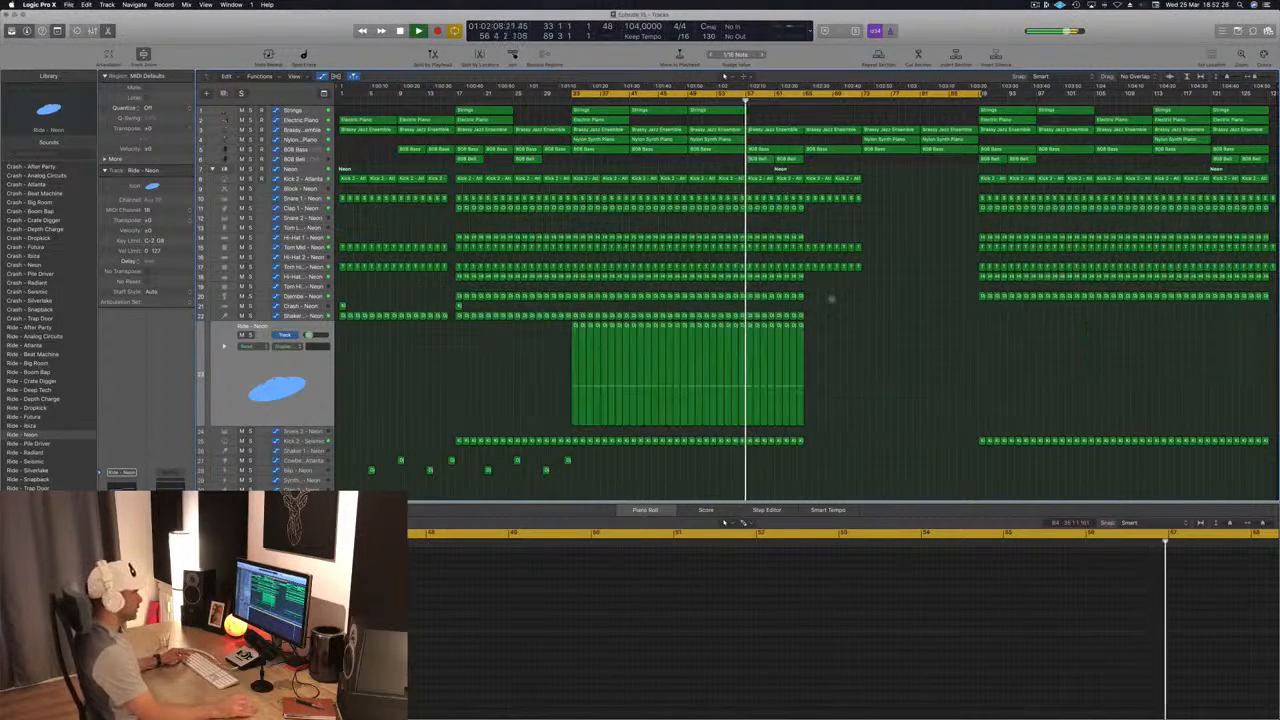
Step: Delete the Shaker and Ride - Neon regions between bars 57 and 65, undoing a cut that starts one bar too early
{"action": "scroll", "coordinate": [868, 258], "scroll_direction": "down", "scroll_amount": 3}
{"action": "scroll", "coordinate": [873, 264], "scroll_direction": "down", "scroll_amount": 2}
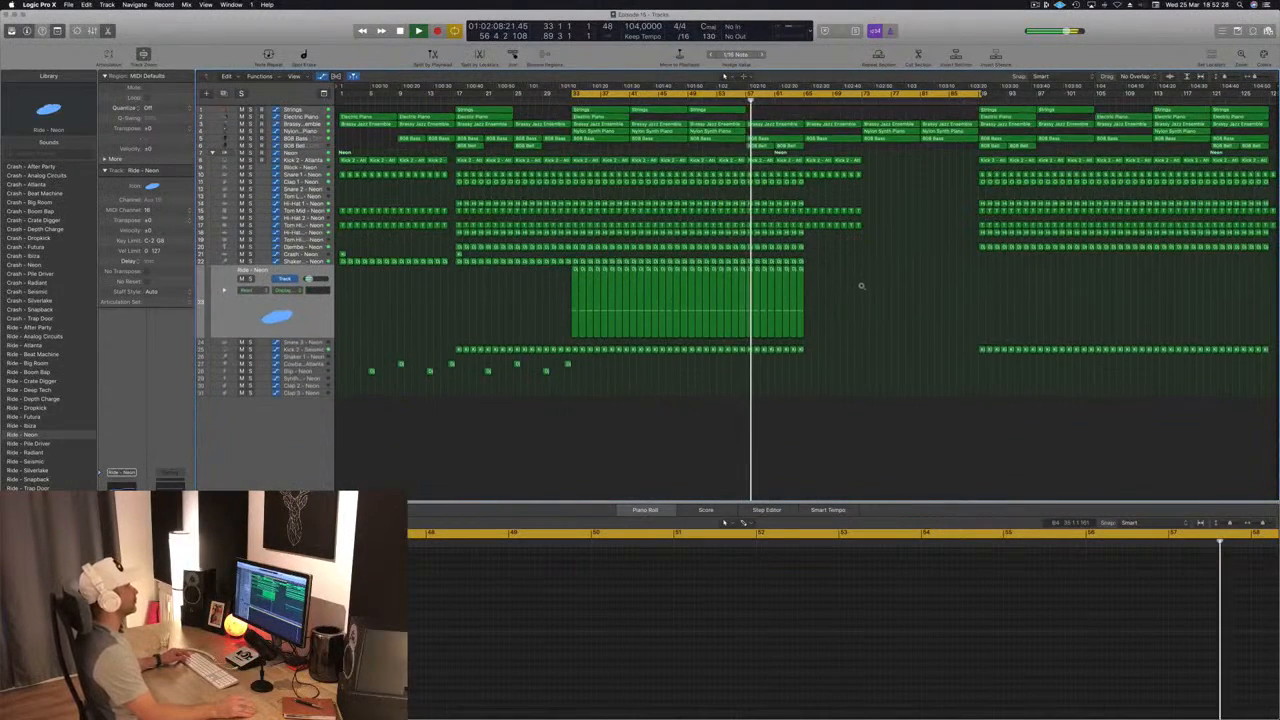
{"action": "scroll", "coordinate": [861, 286], "scroll_direction": "up", "scroll_amount": 4}
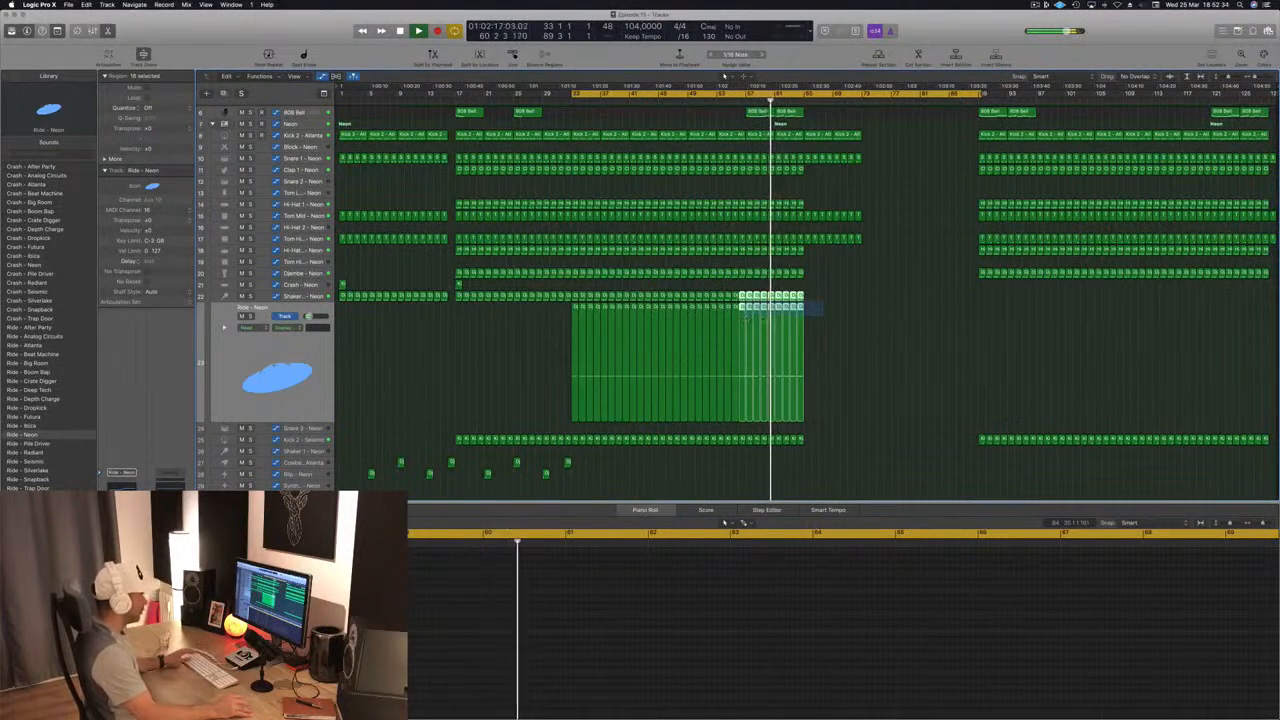
{"action": "left_click", "coordinate": [828, 307]}
{"action": "left_click_drag", "start_coordinate": [811, 302], "coordinate": [766, 316]}
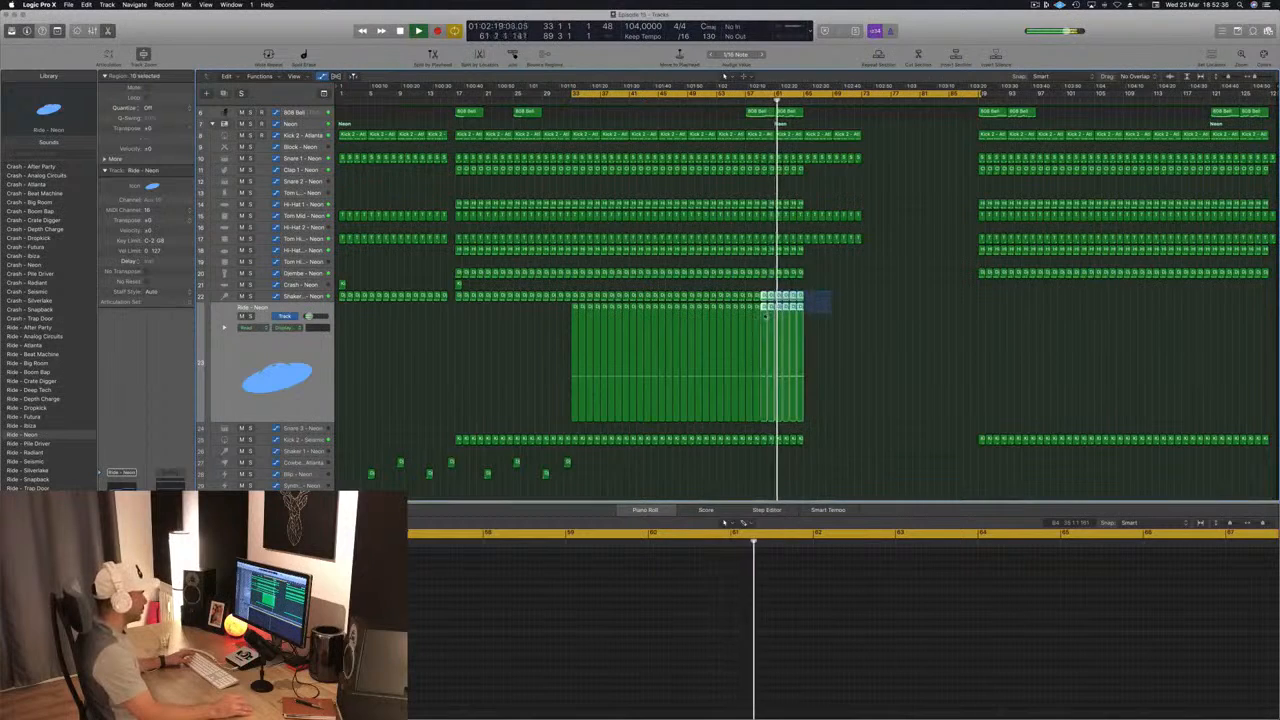
{"action": "key", "text": "Delete"}
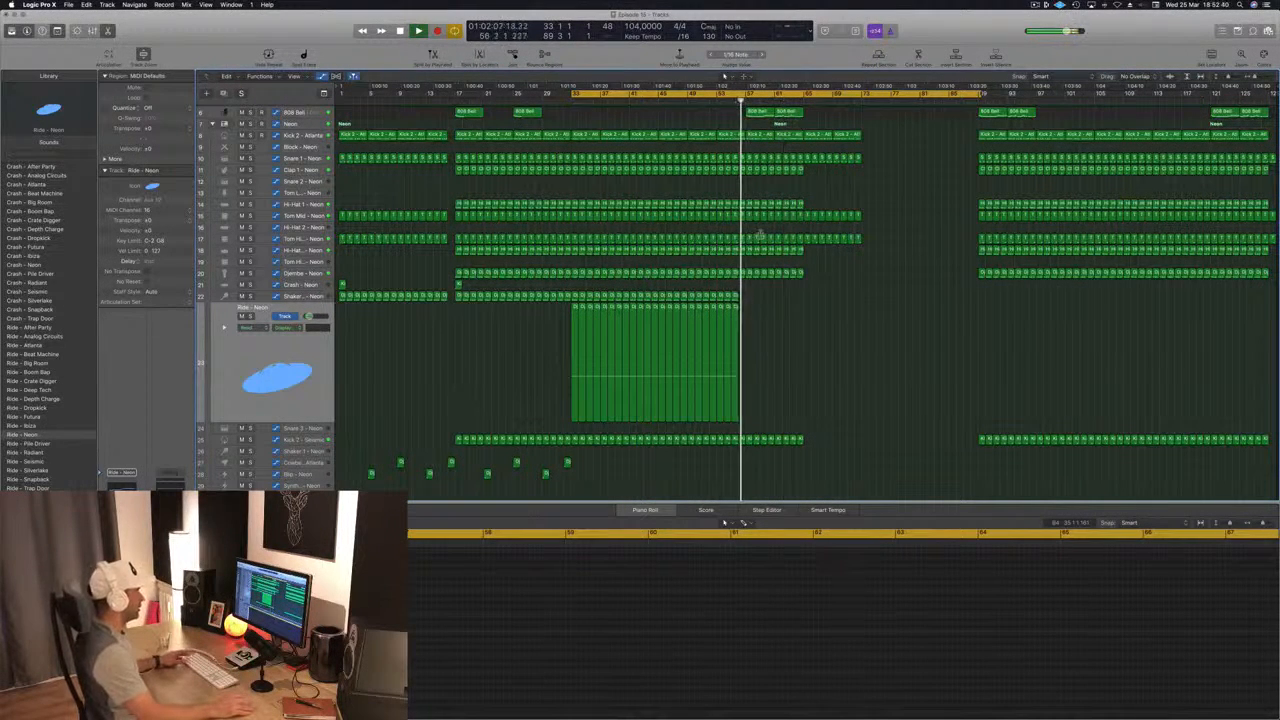
{"action": "key", "text": "super+z"}
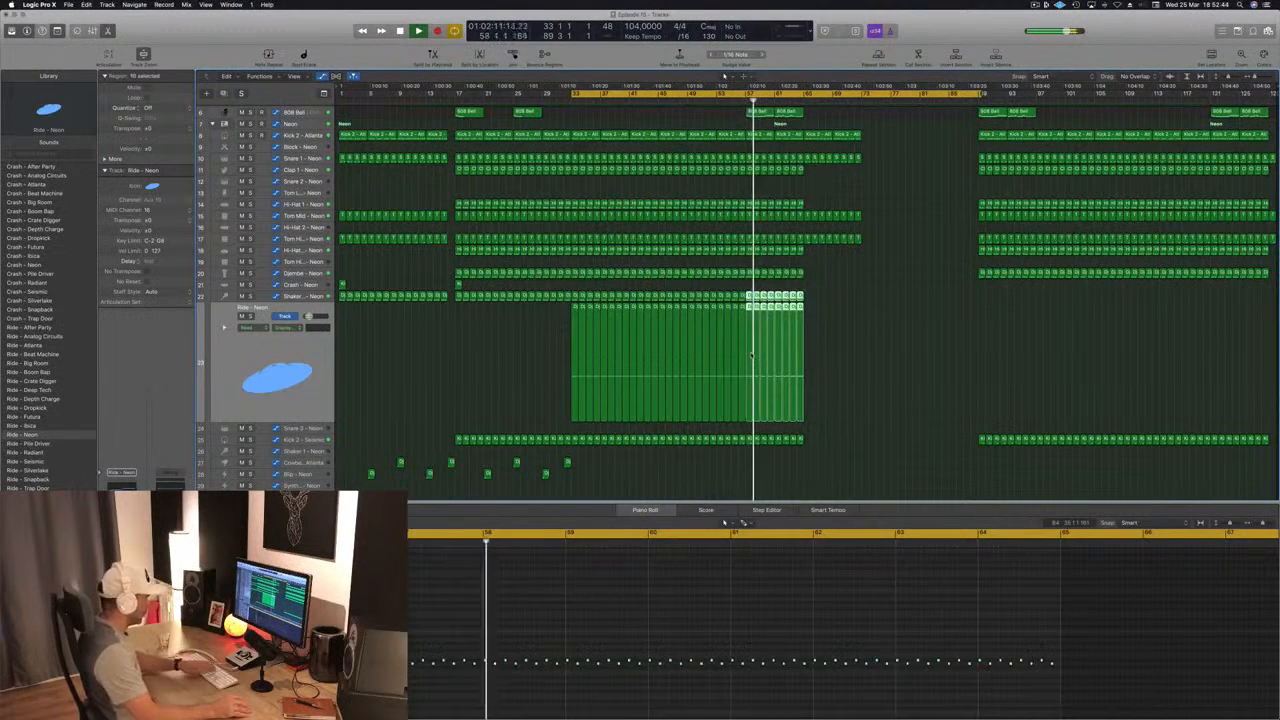
{"action": "key", "text": "Delete"}
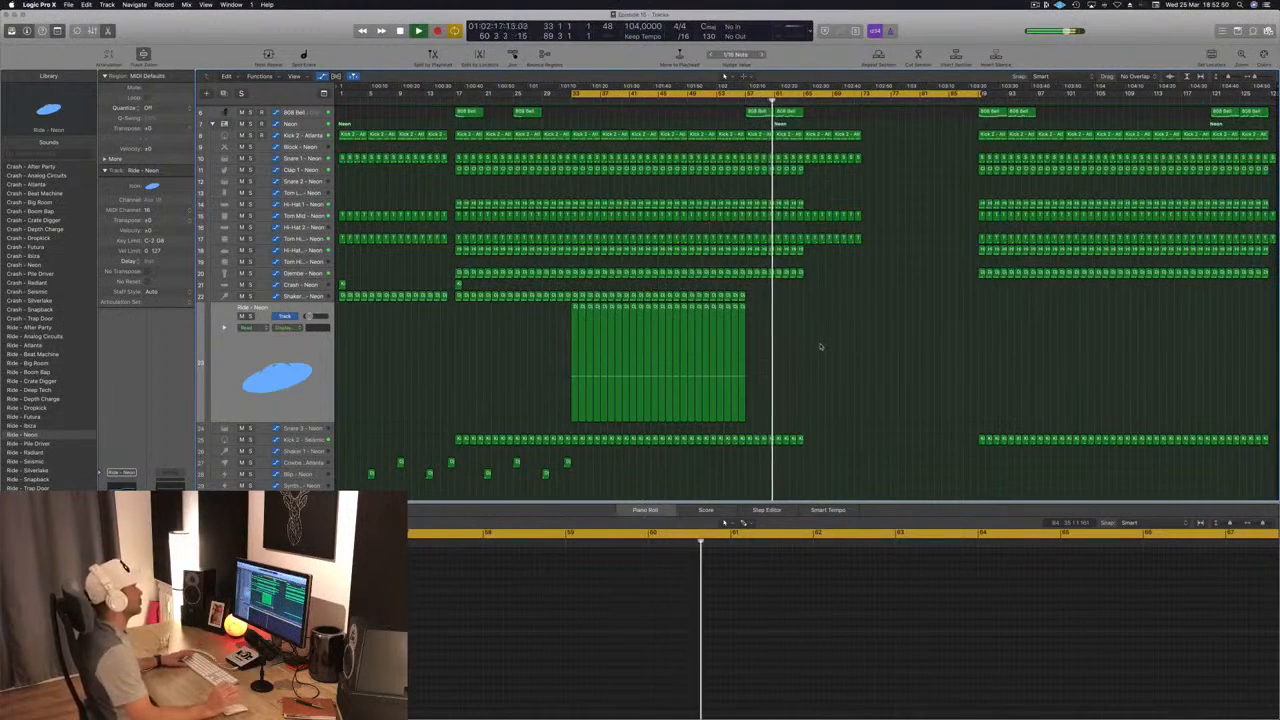
Step: Delete the 808 Bass region at bar 81 and reshape the Brassy Jazz Ensemble automation with 1730 Hz at bar 81 and no peak before bar 89
{"action": "scroll", "coordinate": [820, 346], "scroll_direction": "up", "scroll_amount": 5}
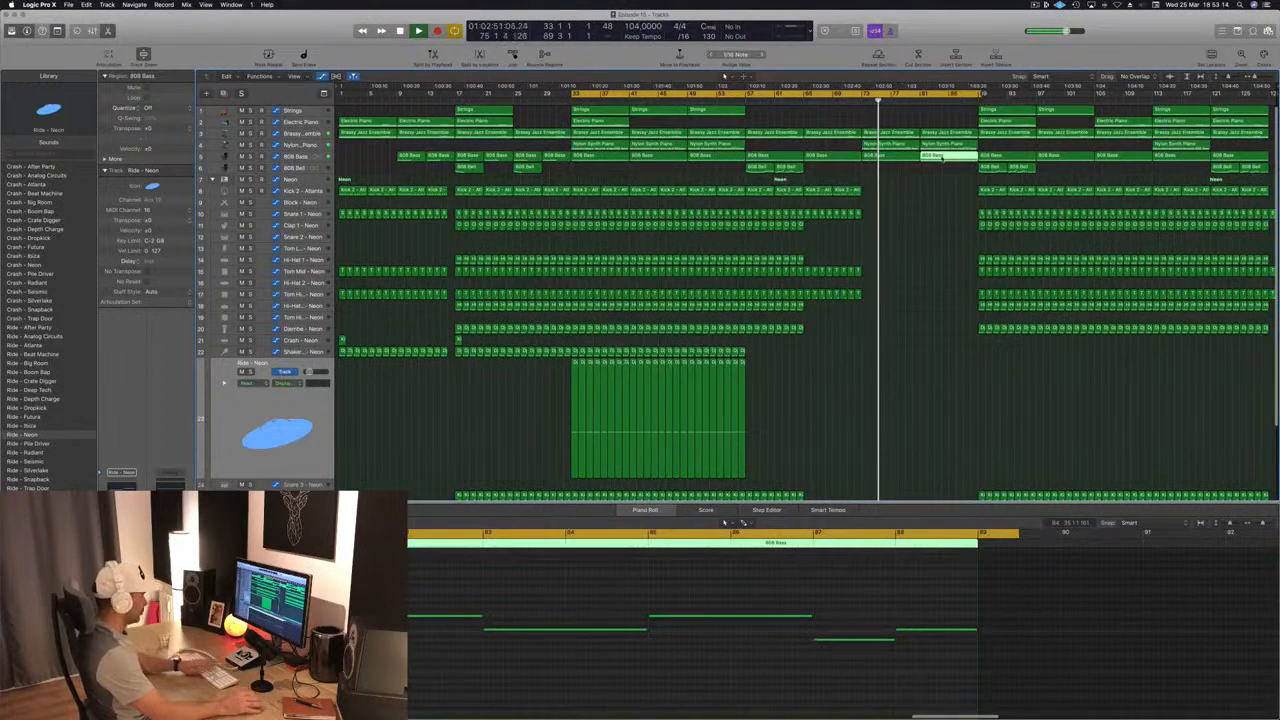
{"action": "left_click", "coordinate": [305, 133]}
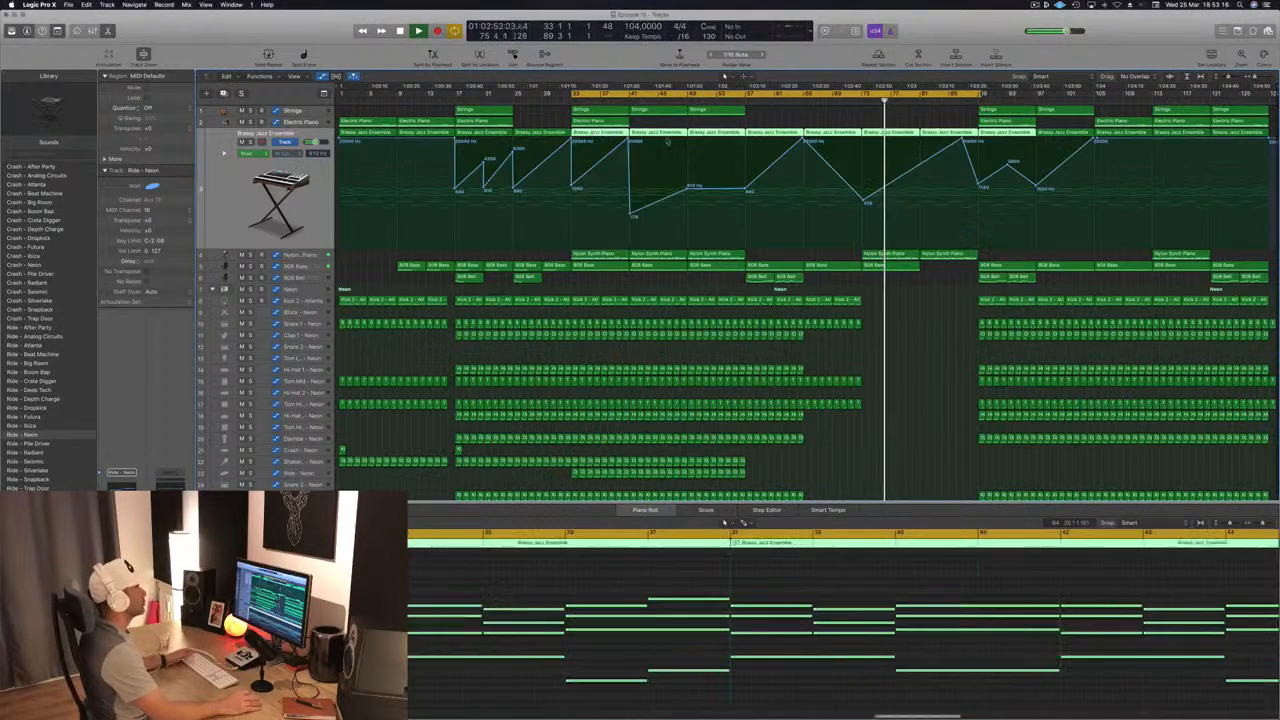
{"action": "left_click_drag", "start_coordinate": [921, 164], "coordinate": [921, 177]}
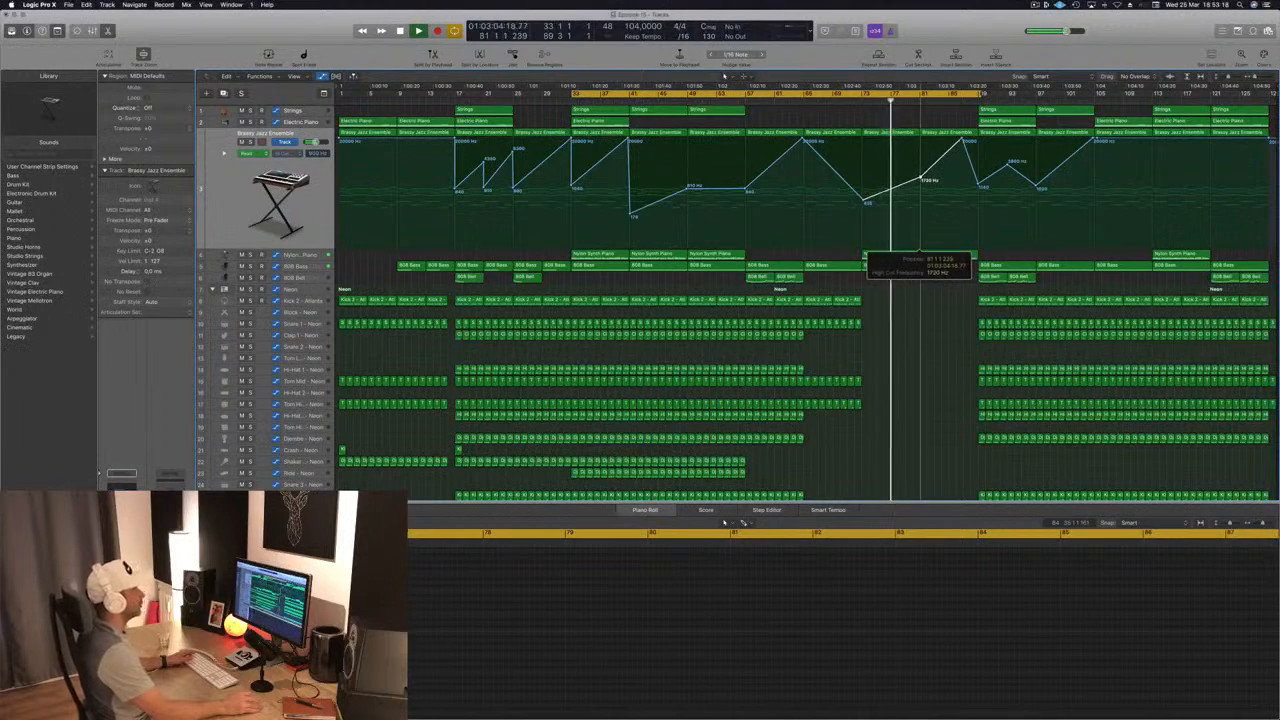
{"action": "double_click", "coordinate": [962, 139]}
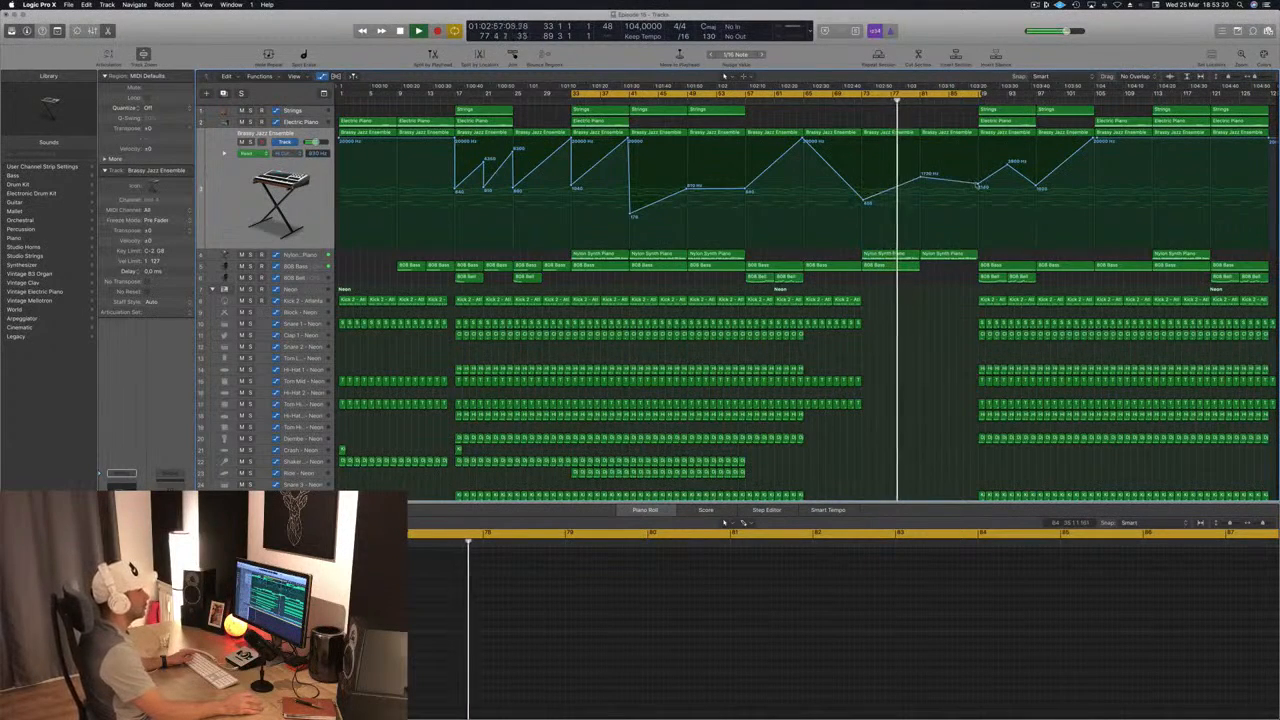
Step: Slightly lower the Brassy Jazz Ensemble automation point at bar 89 and copy the four Cowbell and Blip regions from bar 21 onward to bar 81
{"action": "left_click_drag", "start_coordinate": [978, 183], "coordinate": [978, 186]}
{"action": "scroll", "coordinate": [500, 456], "scroll_direction": "down", "scroll_amount": 3}
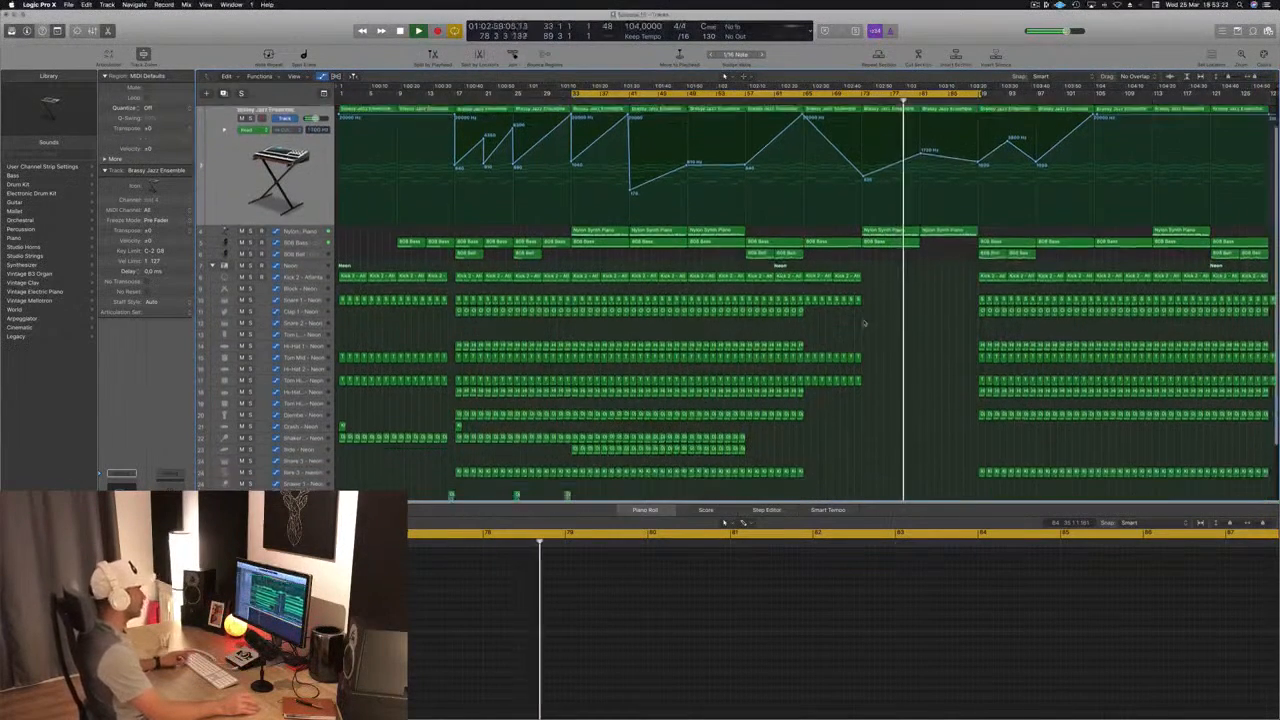
{"action": "left_click", "coordinate": [486, 466]}
{"action": "left_click_drag", "start_coordinate": [487, 466], "coordinate": [930, 468]}
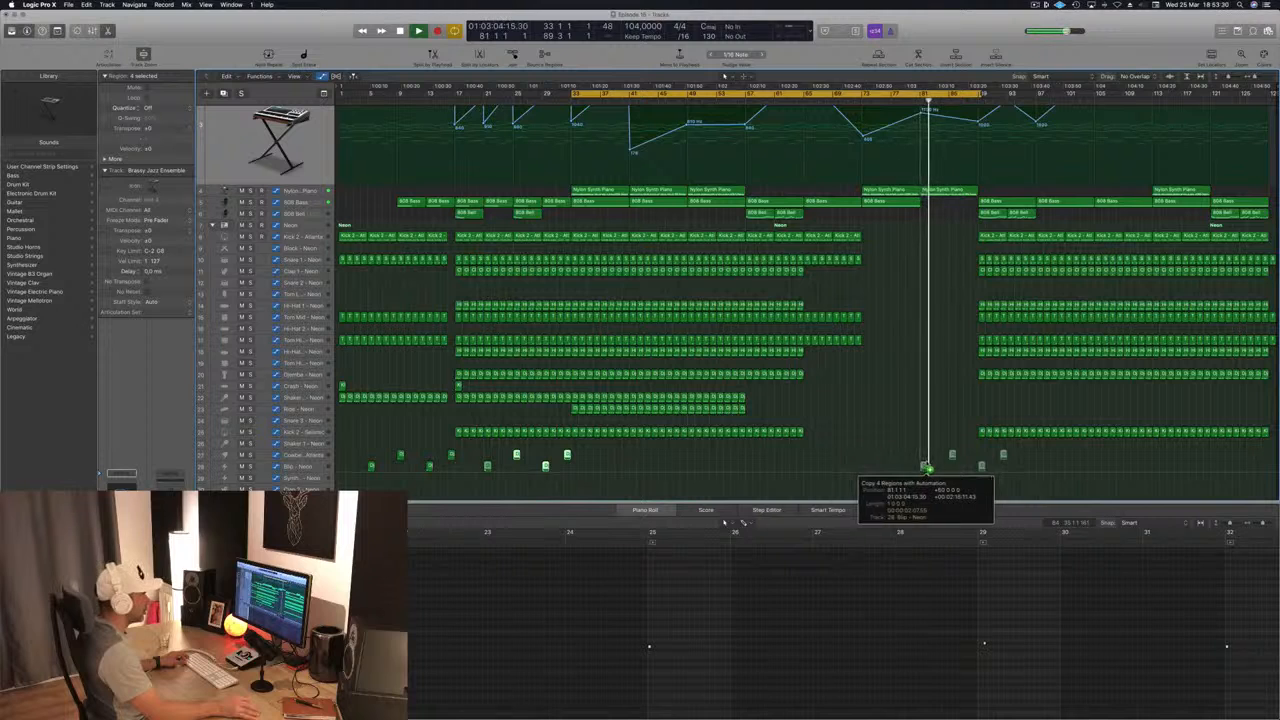
{"action": "left_click_drag", "start_coordinate": [928, 467], "coordinate": [928, 467]}
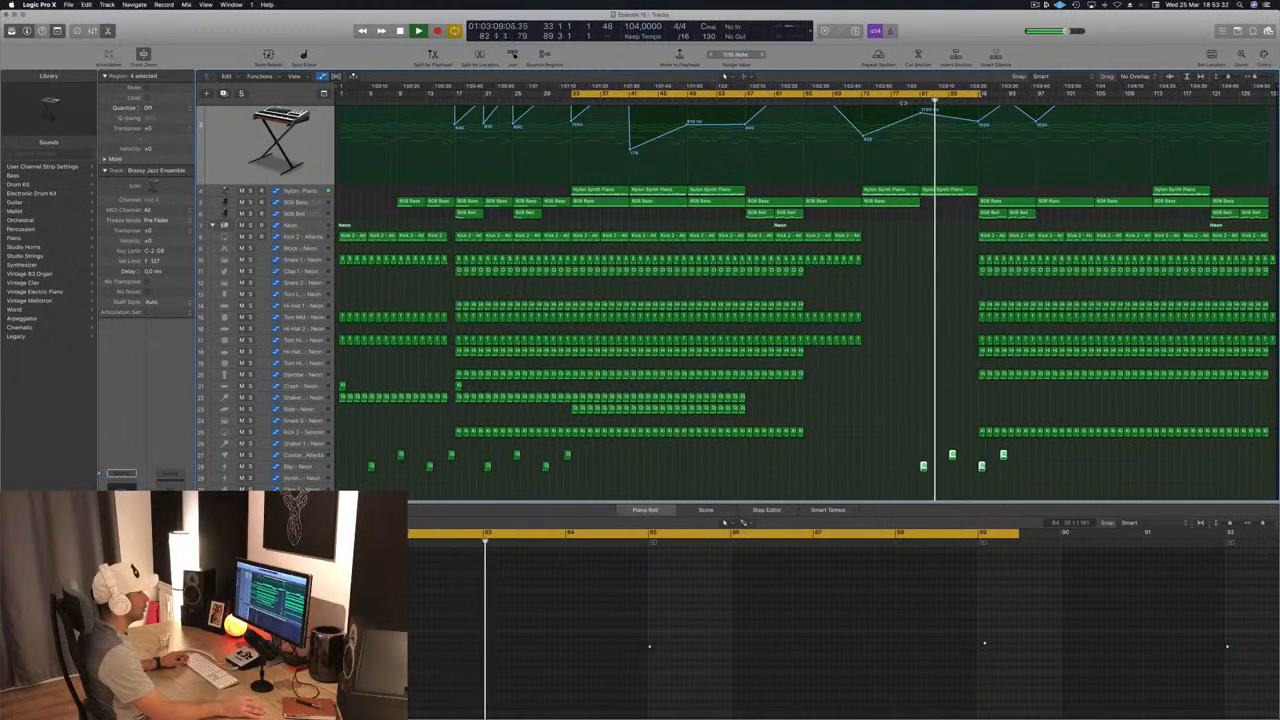
Step: Move the copied Cowbell region from bar 85 to bar 81 and delete the other copied Cowbell and Blip regions
{"action": "key", "text": "space"}
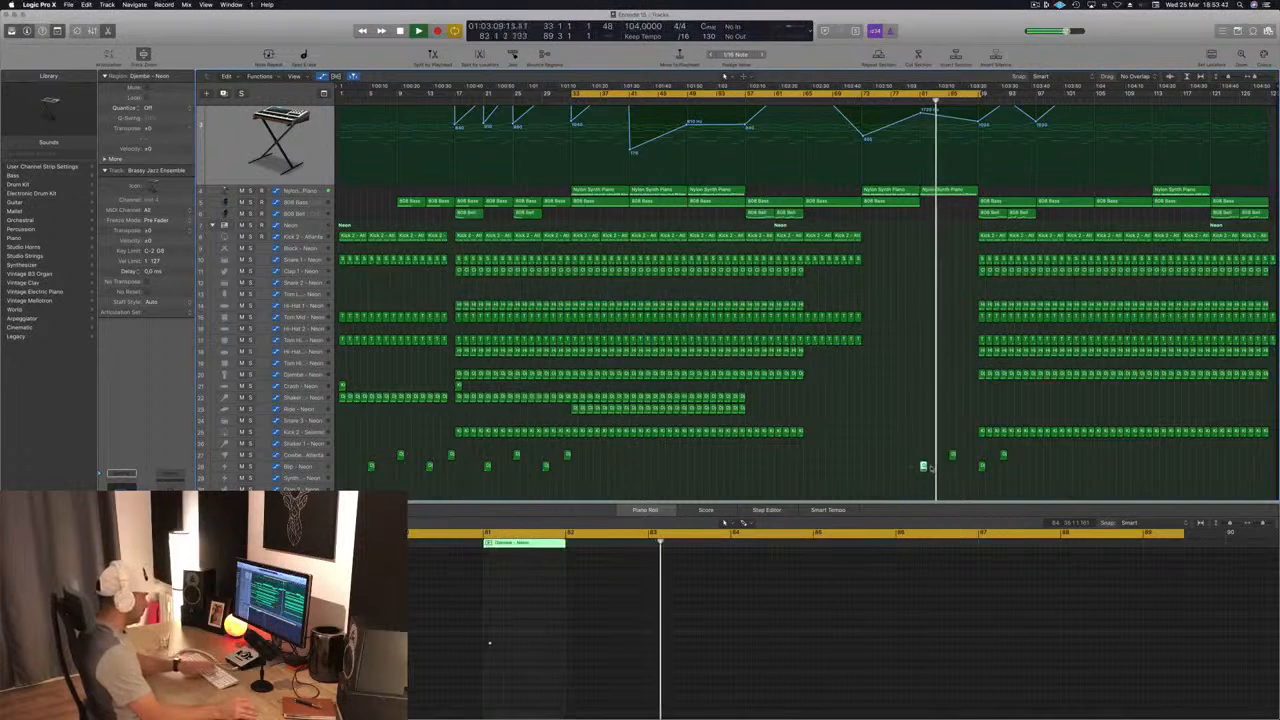
{"action": "left_click_drag", "start_coordinate": [952, 457], "coordinate": [935, 453]}
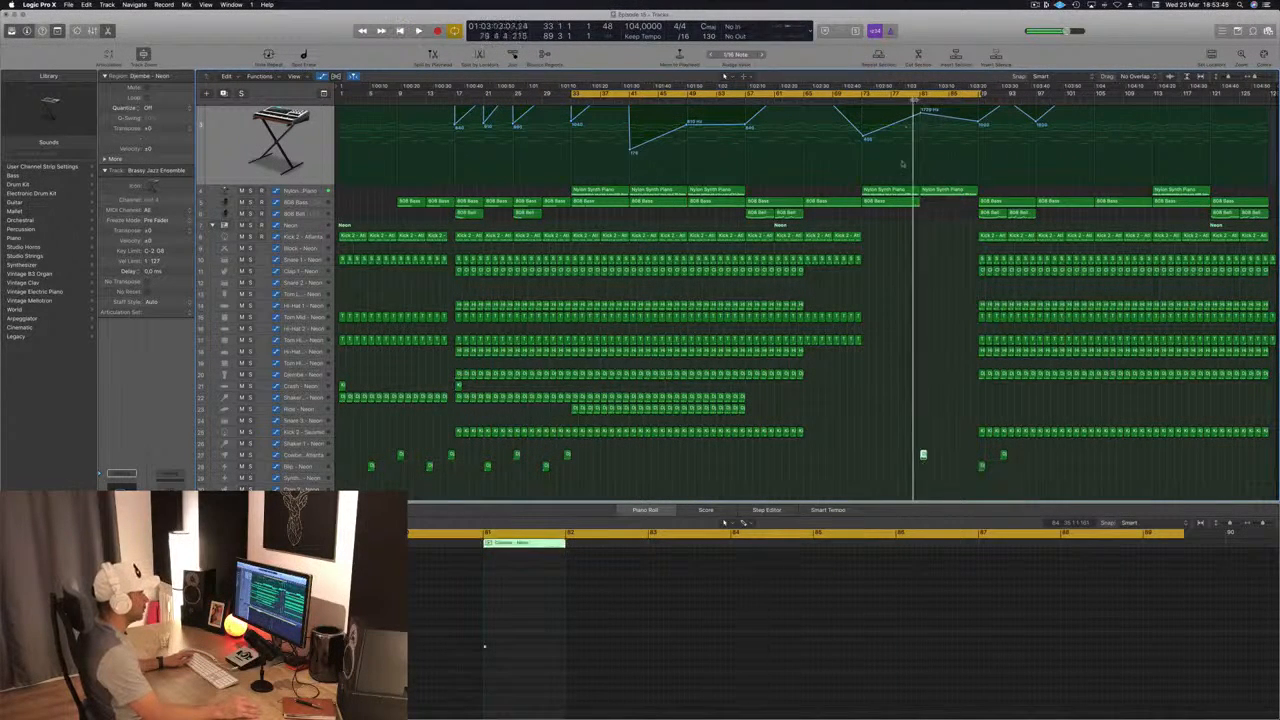
{"action": "left_click", "coordinate": [875, 382]}
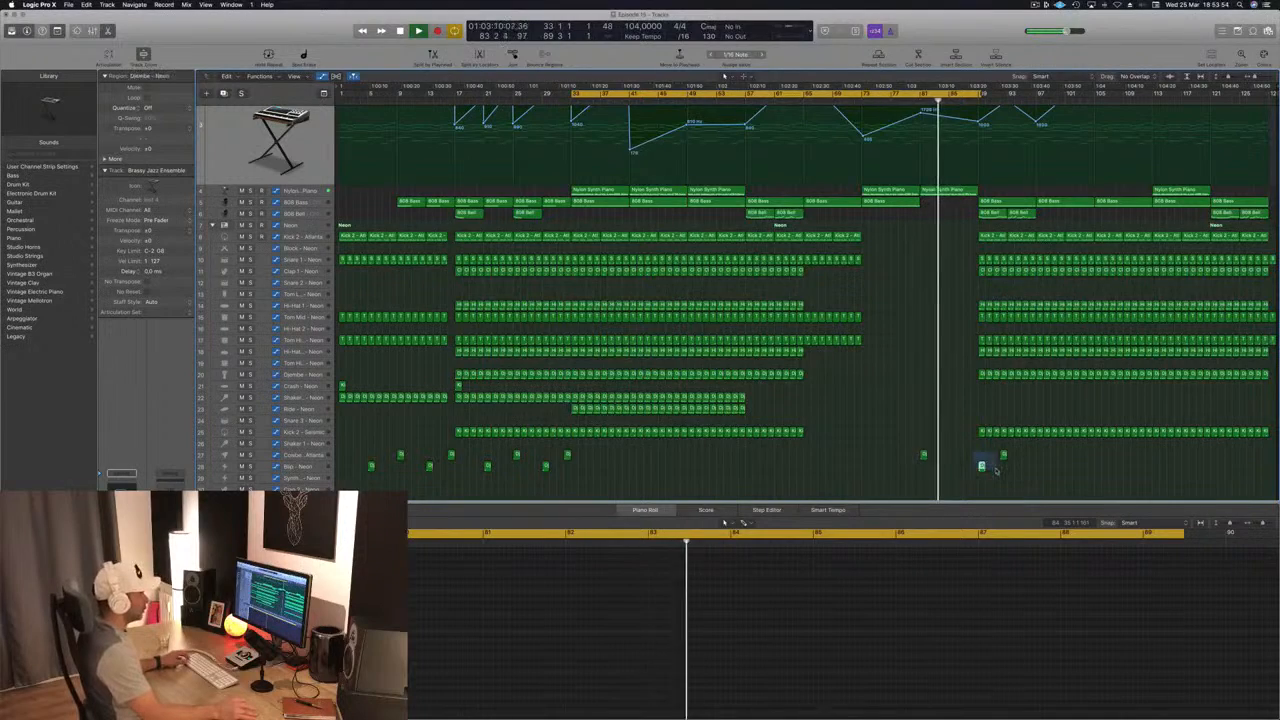
{"action": "scroll", "coordinate": [928, 300], "scroll_direction": "up", "scroll_amount": 4}
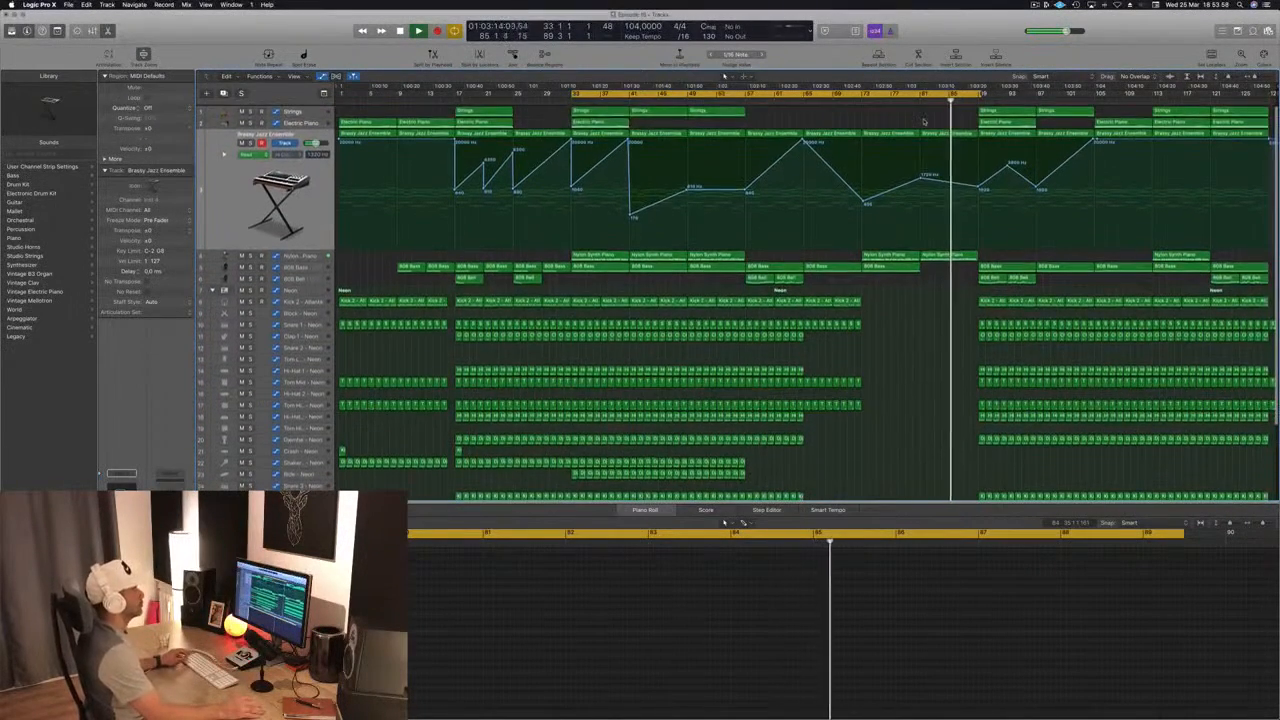
Step: Replay from bar 73 and delete all Neon drum regions between bars 89 and 105
{"action": "left_click", "coordinate": [863, 100]}
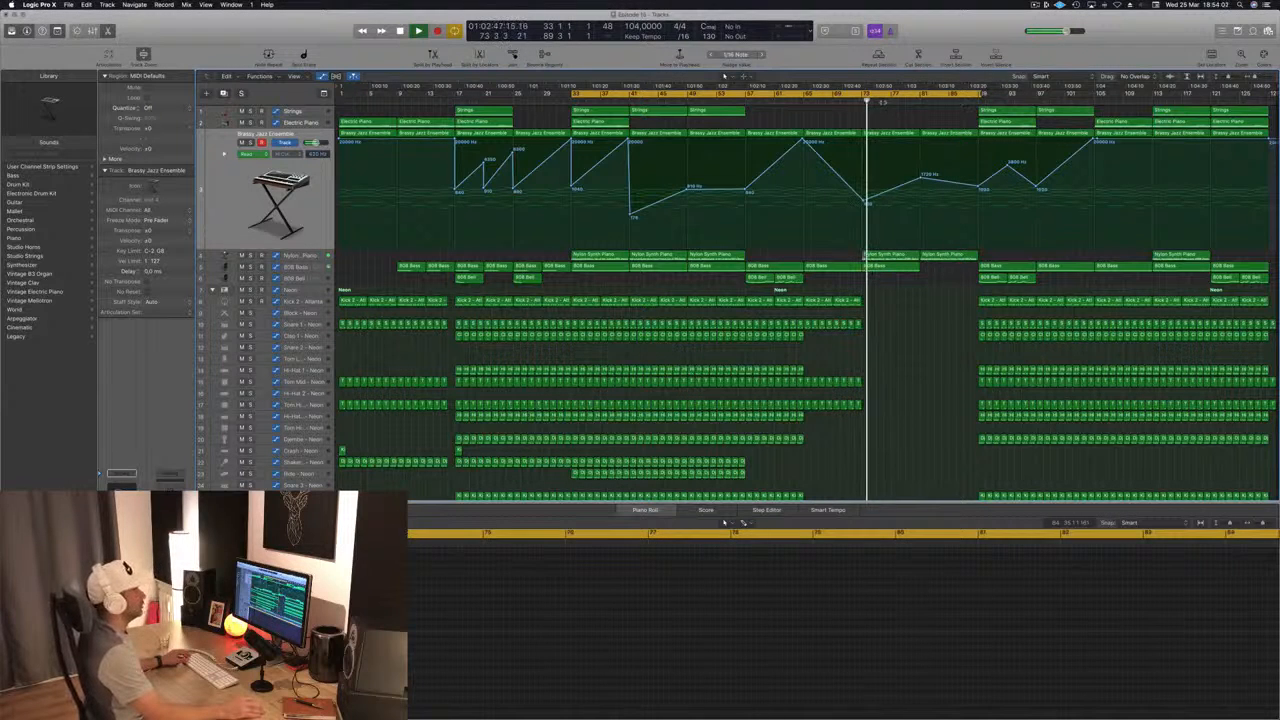
{"action": "scroll", "coordinate": [970, 270], "scroll_direction": "down", "scroll_amount": 3}
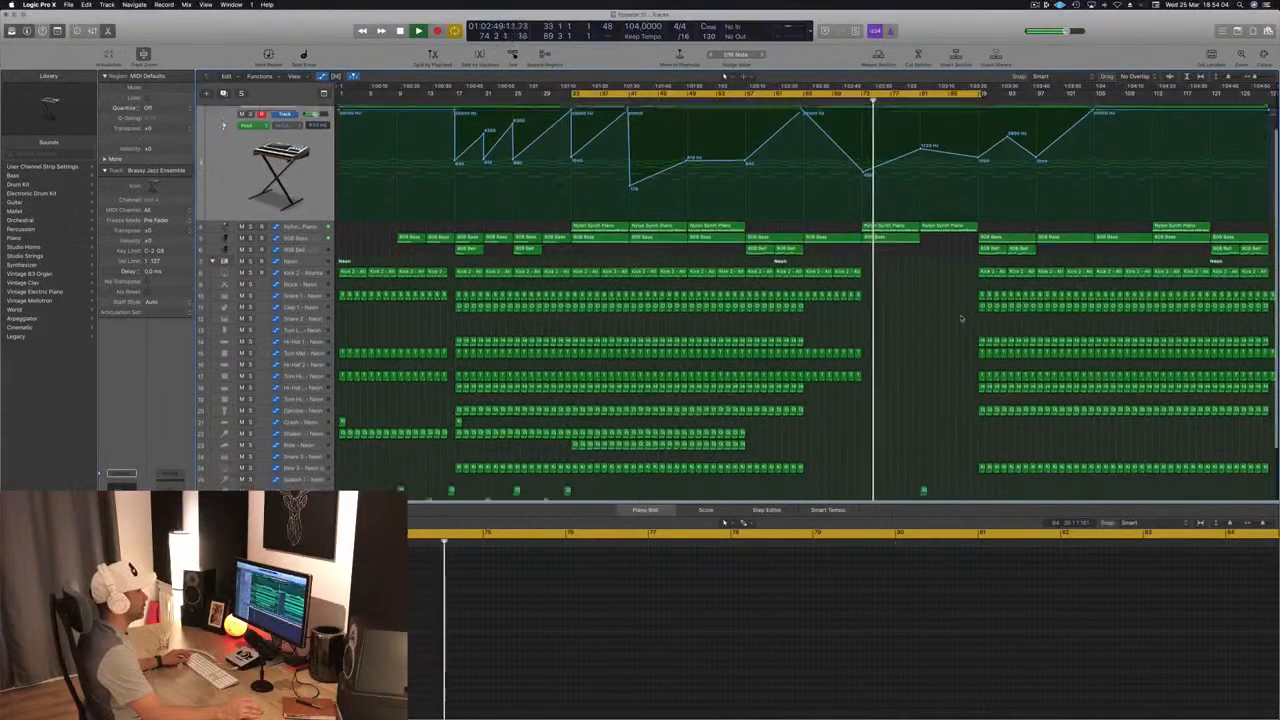
{"action": "left_click_drag", "start_coordinate": [965, 252], "coordinate": [1091, 458]}
{"action": "key", "text": "Delete"}
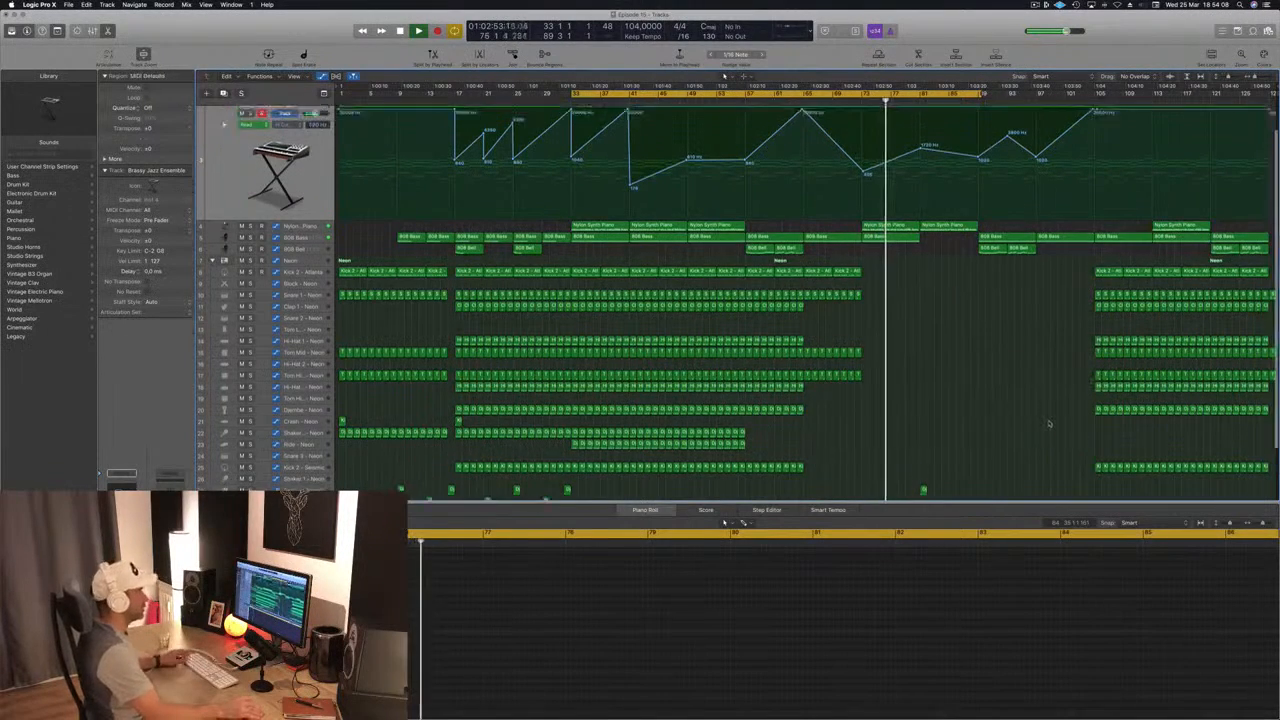
{"action": "scroll", "coordinate": [1041, 380], "scroll_direction": "up", "scroll_amount": 3}
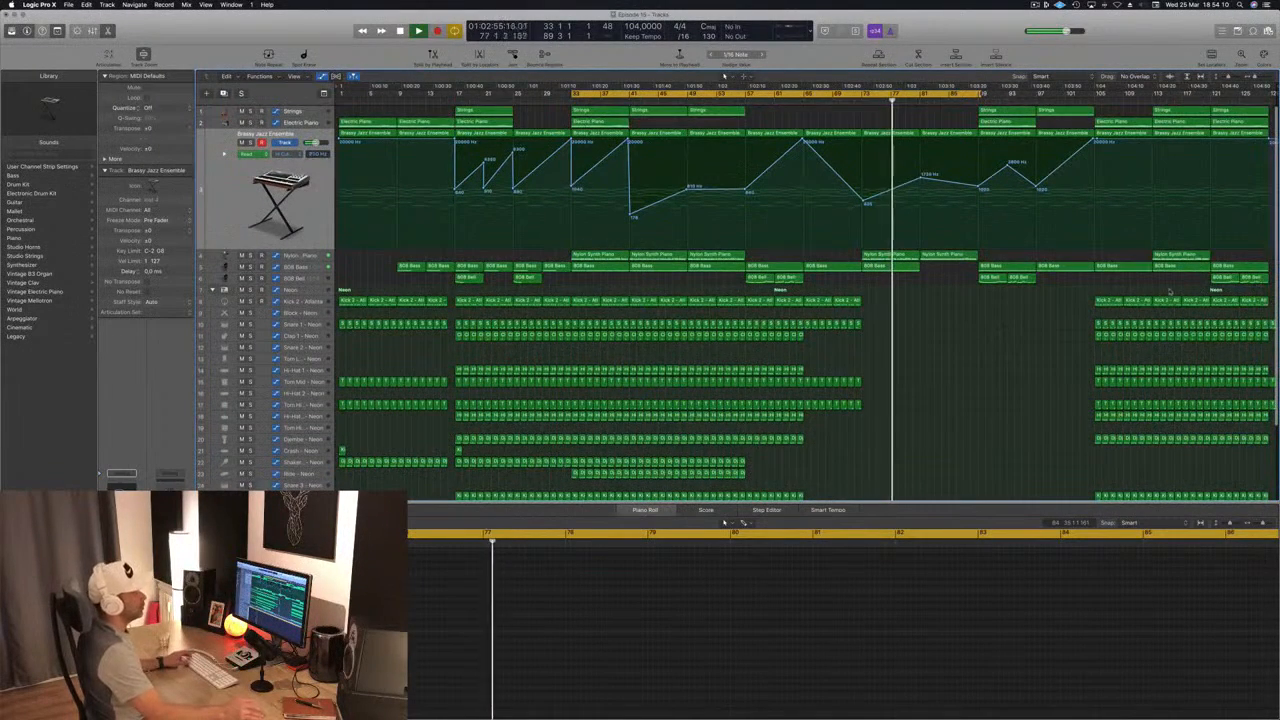
Step: Extend the cycle range to bar 105 and delete the Strings, Electric Piano and 808 Bass regions starting at bar 89
{"action": "left_click", "coordinate": [951, 97]}
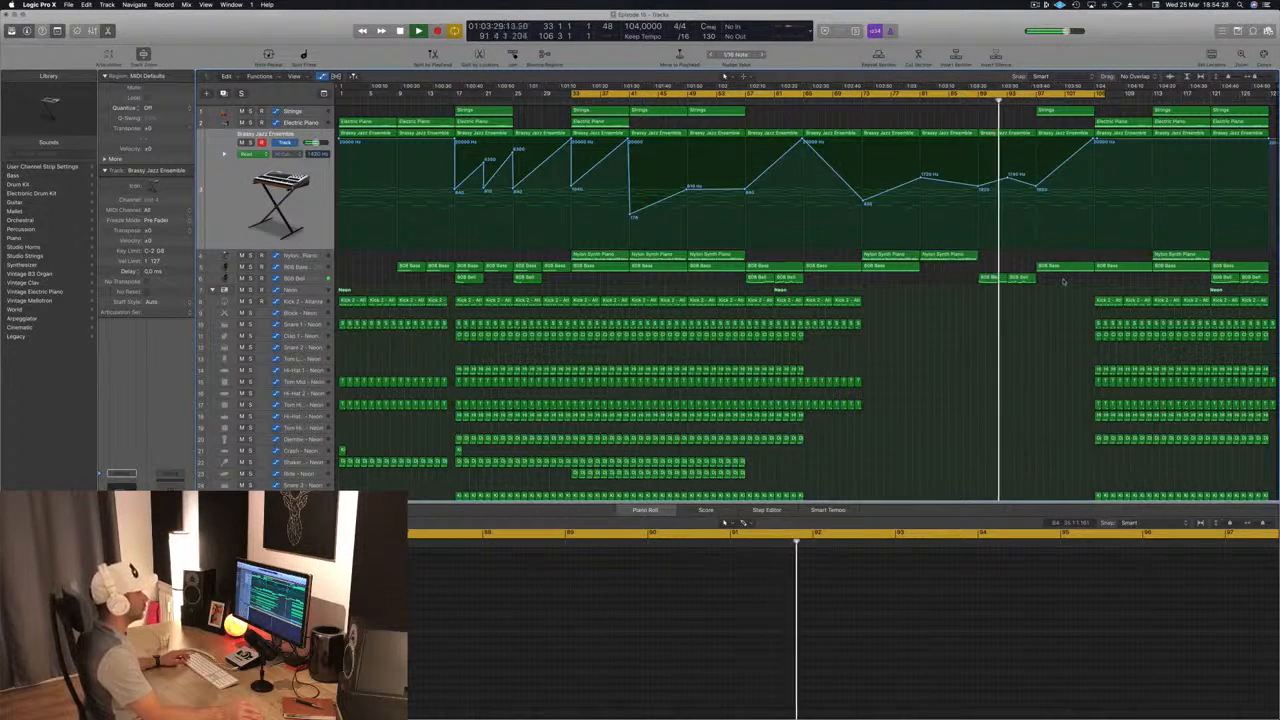
{"action": "left_click_drag", "start_coordinate": [1023, 287], "coordinate": [973, 311]}
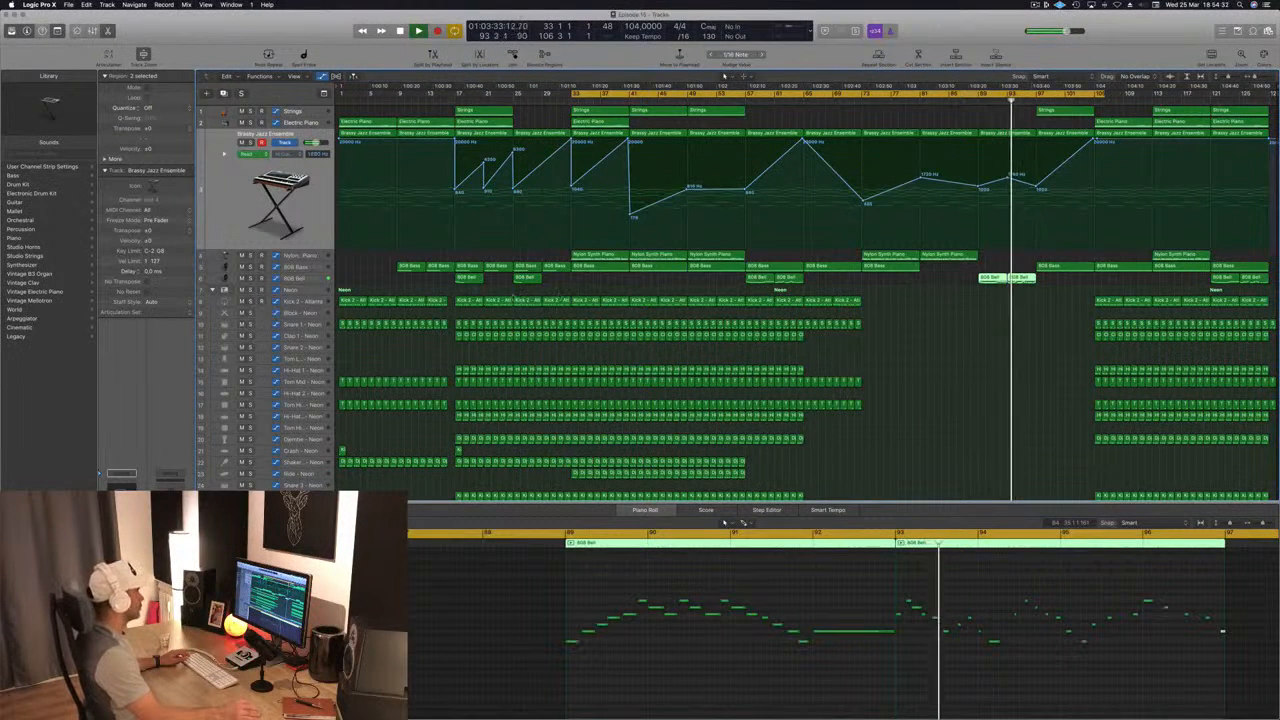
Step: Raise the Brassy Jazz Ensemble automation point at bar 97 and copy the 808 Bass region from bar 97 to bar 89
{"action": "left_click_drag", "start_coordinate": [1037, 191], "coordinate": [1037, 166]}
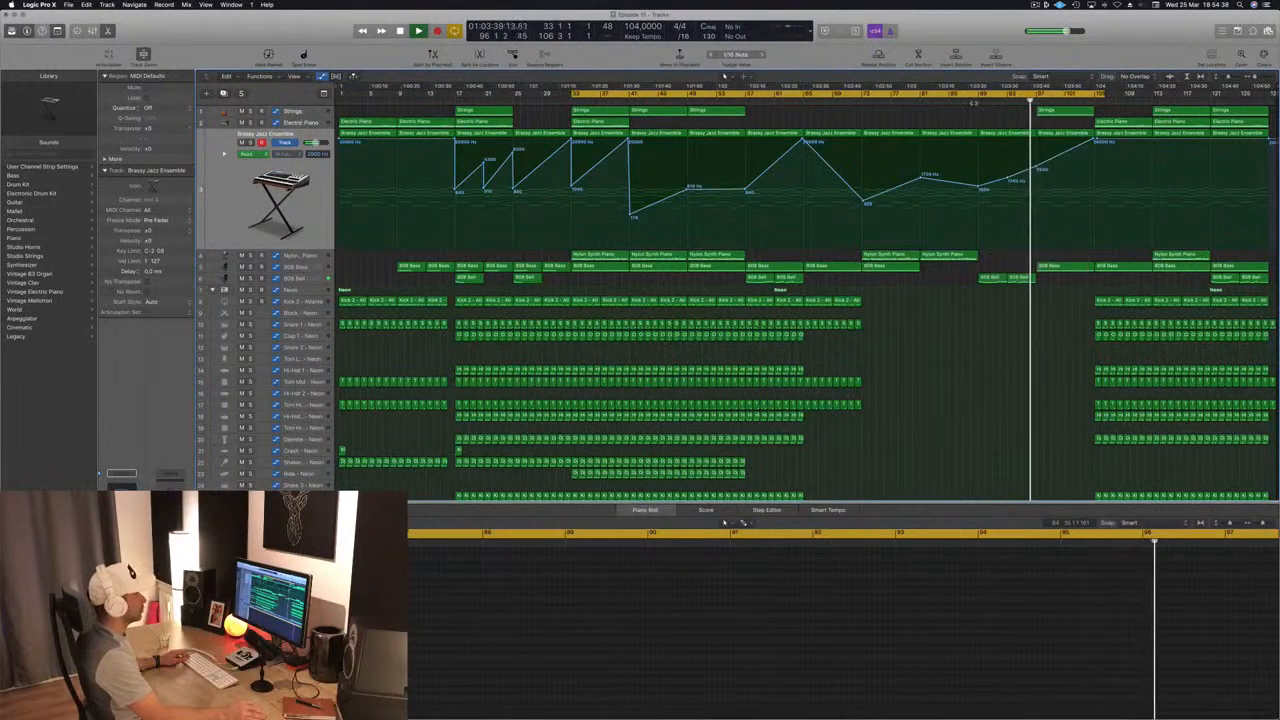
{"action": "left_click", "coordinate": [1055, 266]}
{"action": "left_click_drag", "start_coordinate": [1001, 269], "coordinate": [1002, 268]}
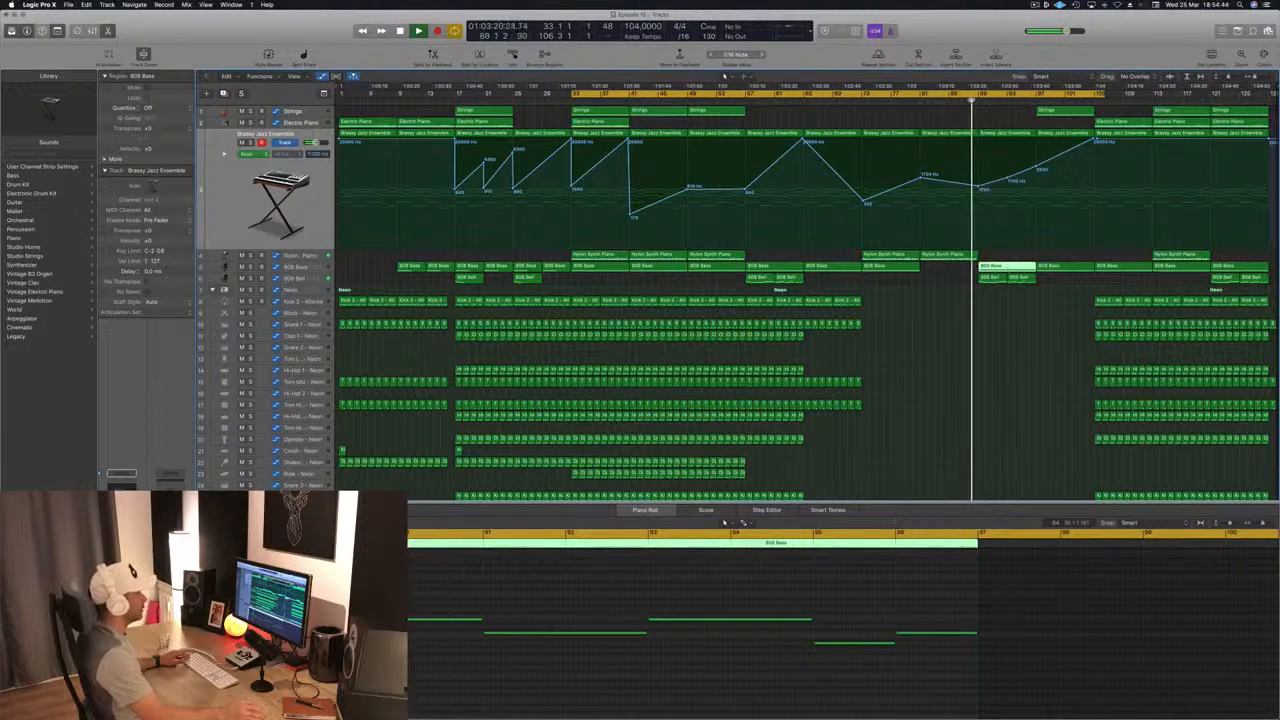
{"action": "left_click", "coordinate": [952, 405]}
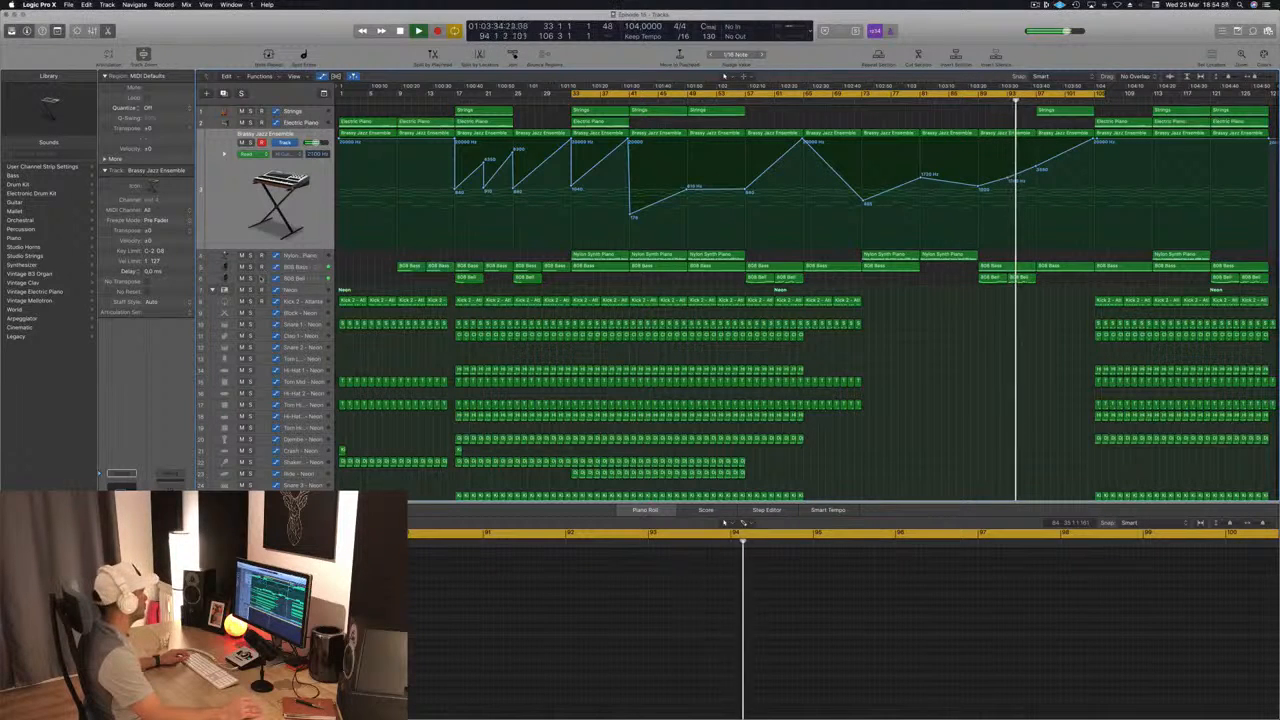
Step: Solo the 808 Bell track to hear its part near bar 96, select the track, and turn the solo off
{"action": "left_click", "coordinate": [250, 278]}
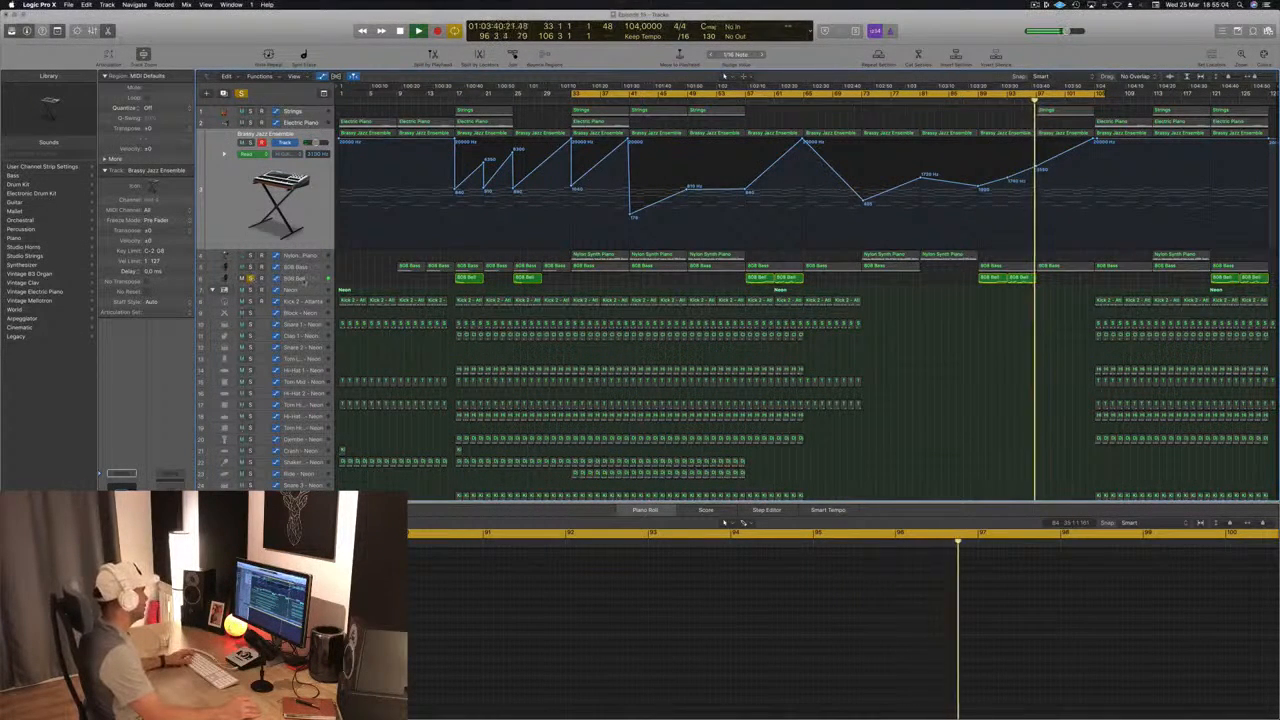
{"action": "left_click", "coordinate": [295, 278]}
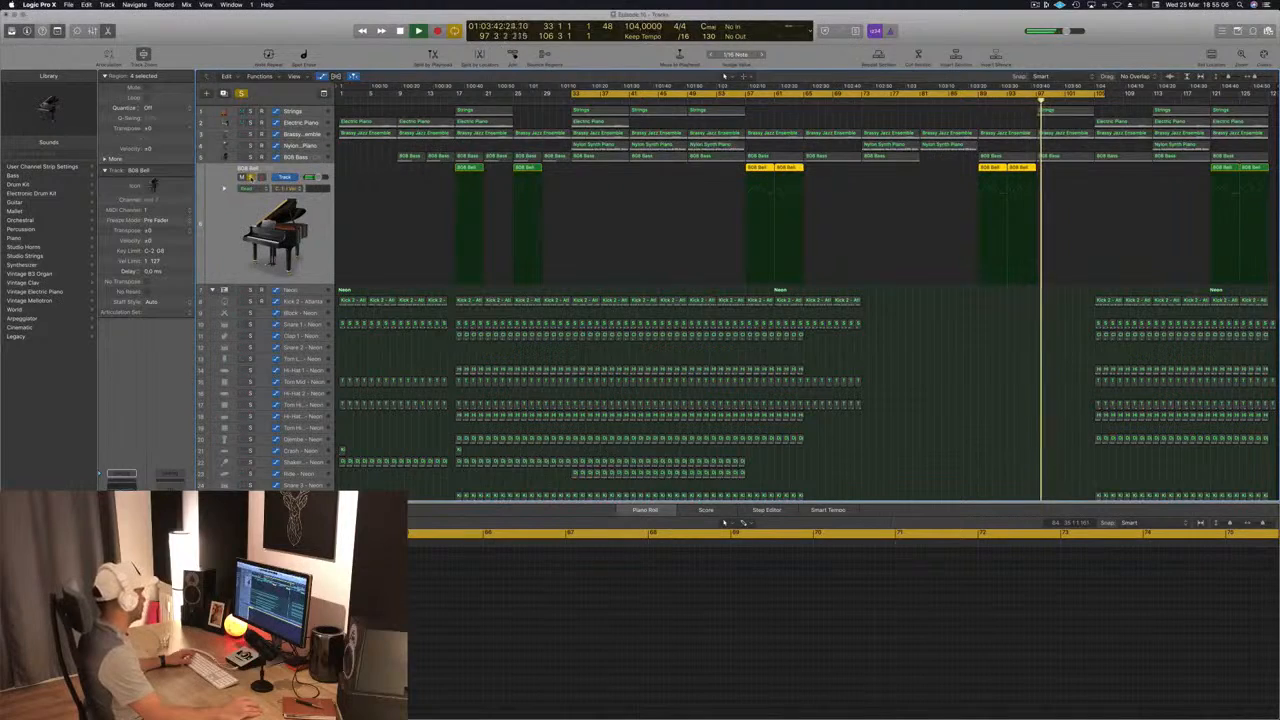
{"action": "key", "text": "s"}
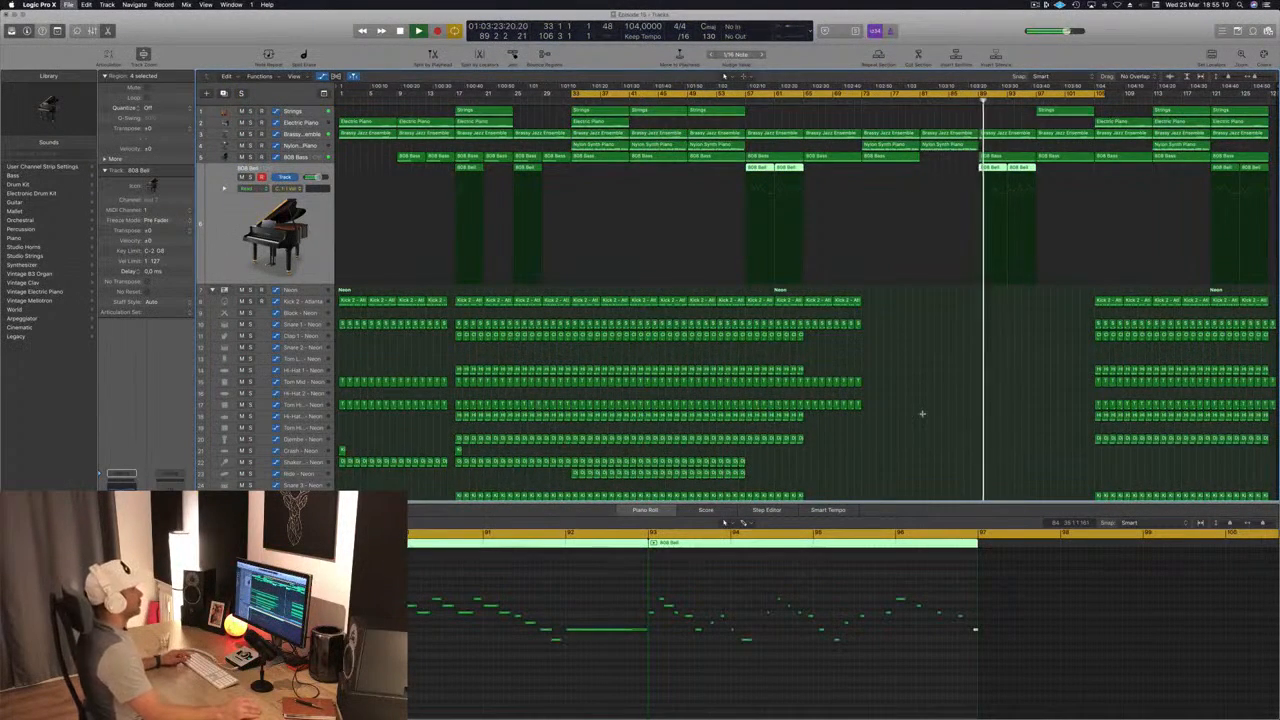
Step: Reduce the track heights and close the lower editor pane so that all tracks fit in view
{"action": "key", "text": "super+Up"}
{"action": "key", "text": "super+Up"}
{"action": "key", "text": "super+Up"}
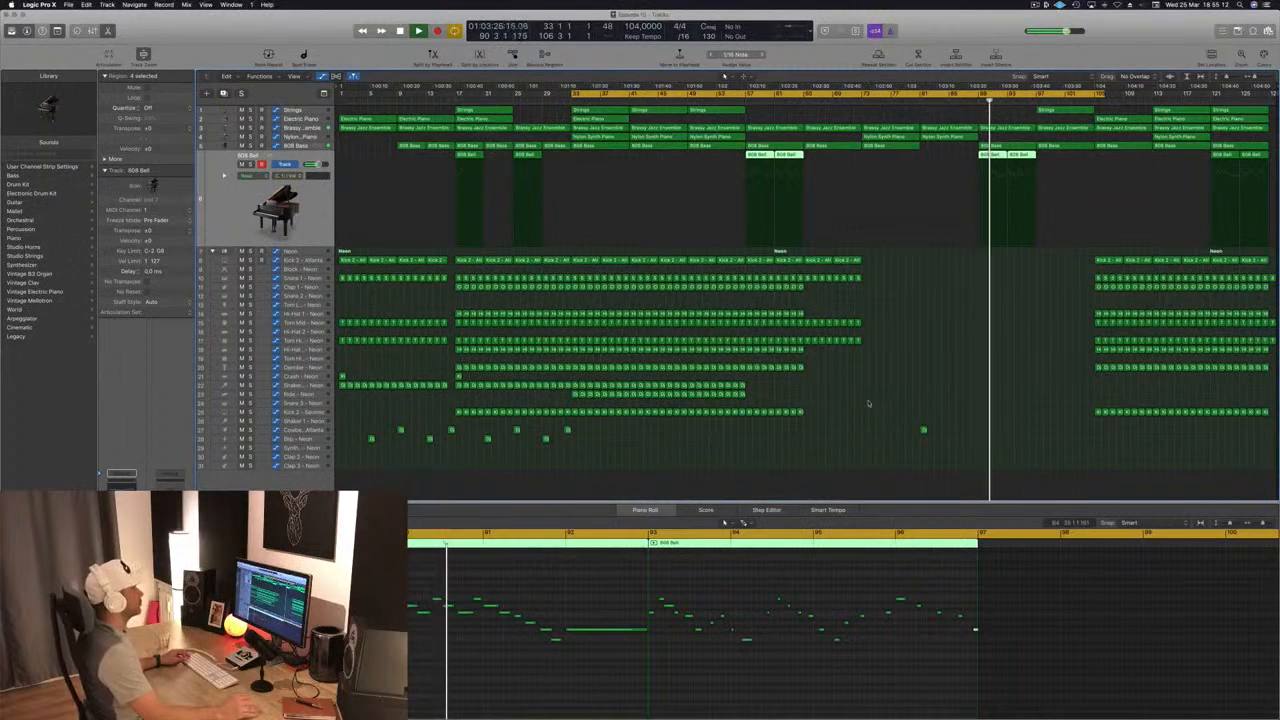
{"action": "key", "text": "super+Down"}
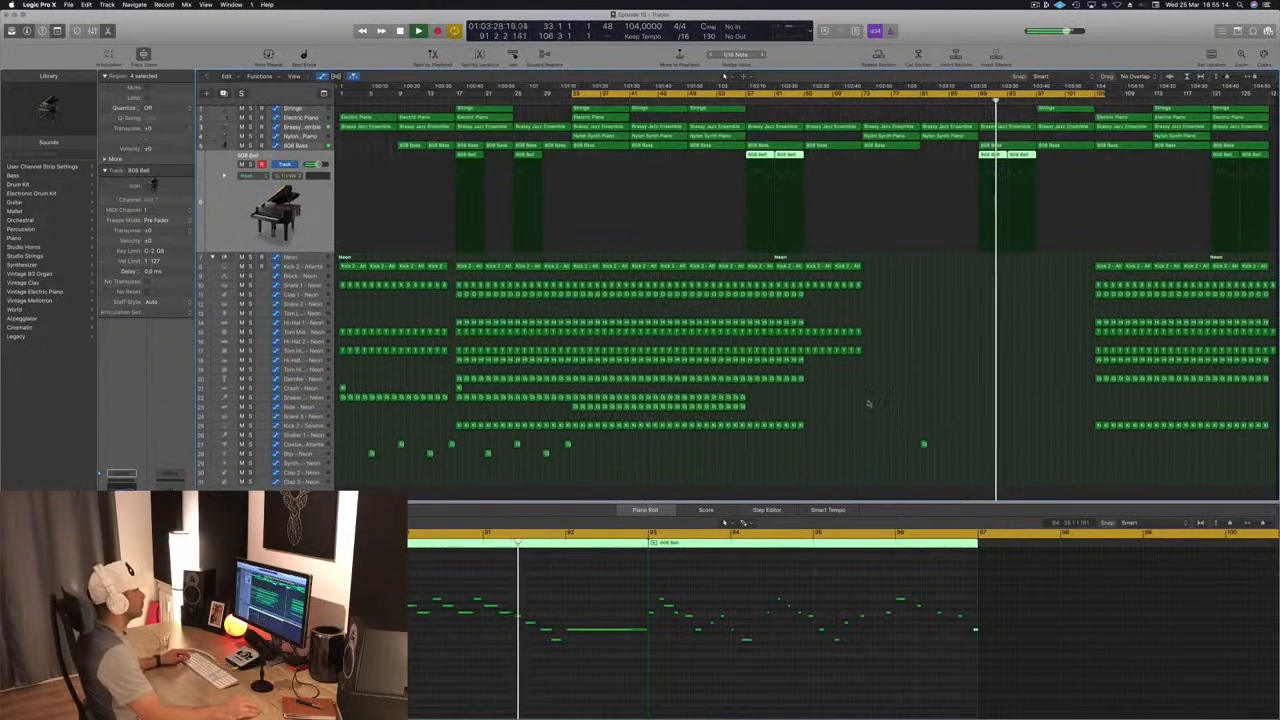
{"action": "left_click", "coordinate": [1035, 5]}
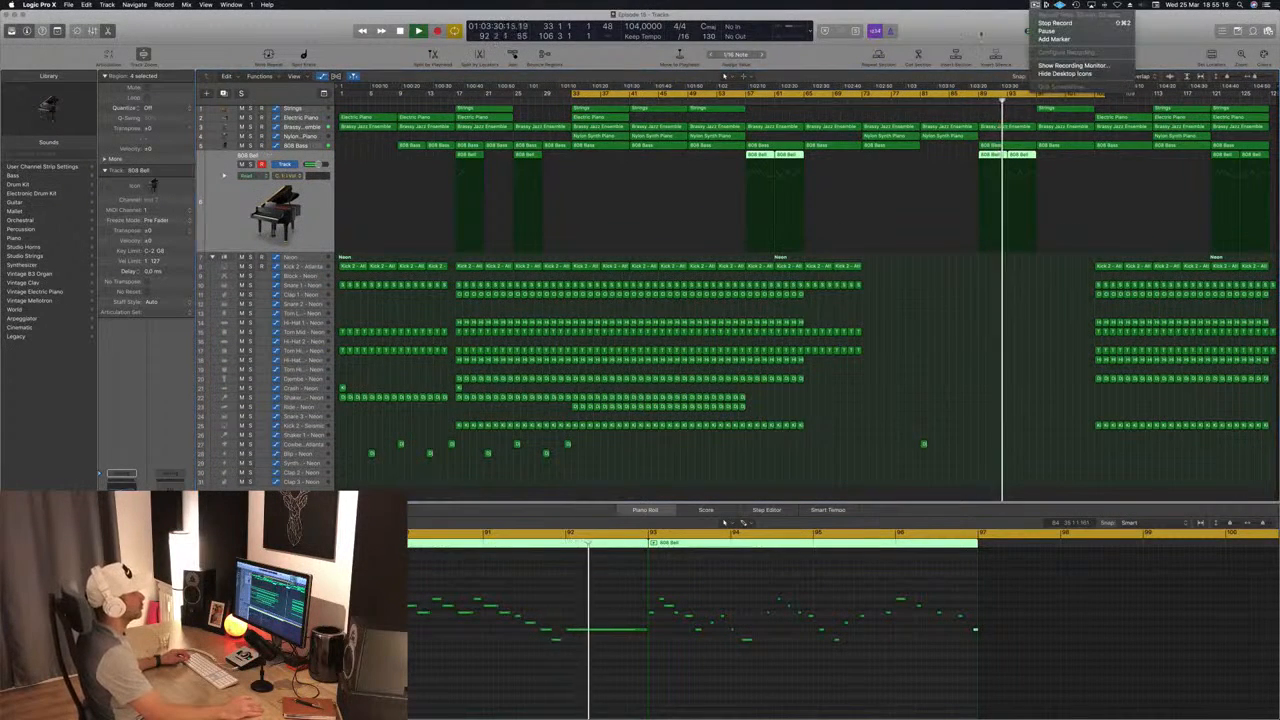
{"action": "left_click", "coordinate": [874, 412]}
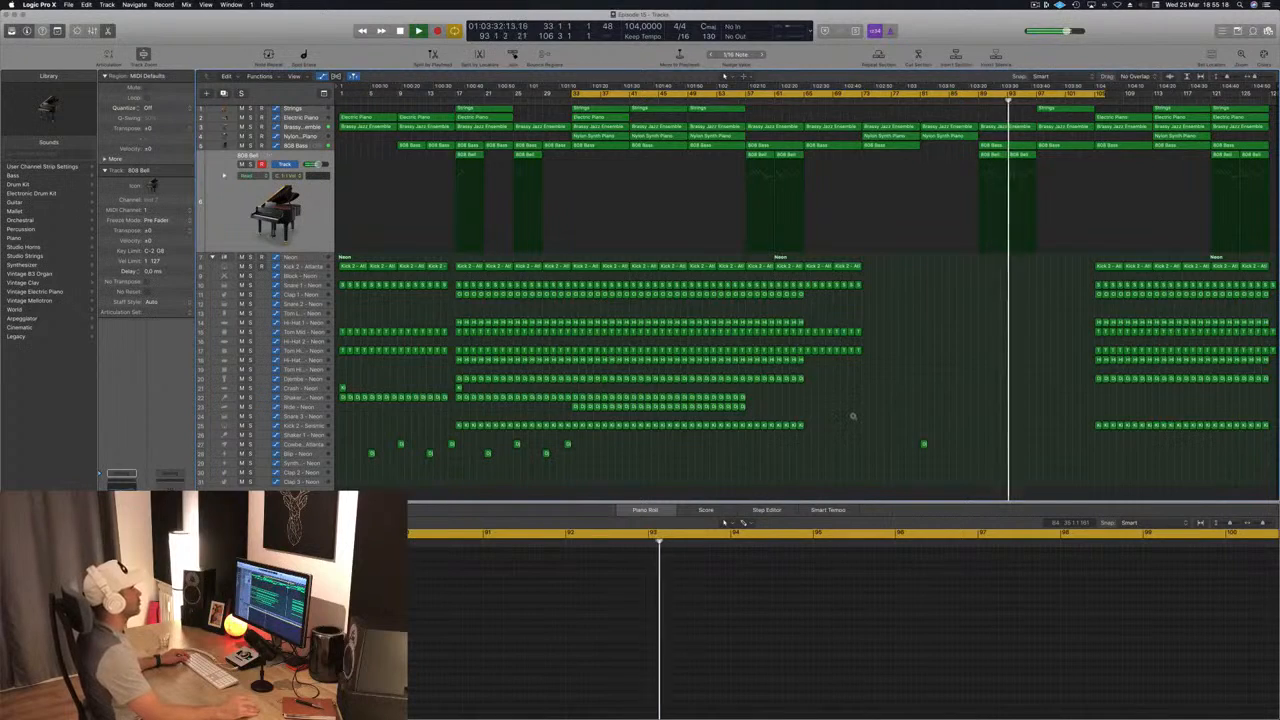
{"action": "scroll", "coordinate": [919, 350], "scroll_direction": "up", "scroll_amount": 1}
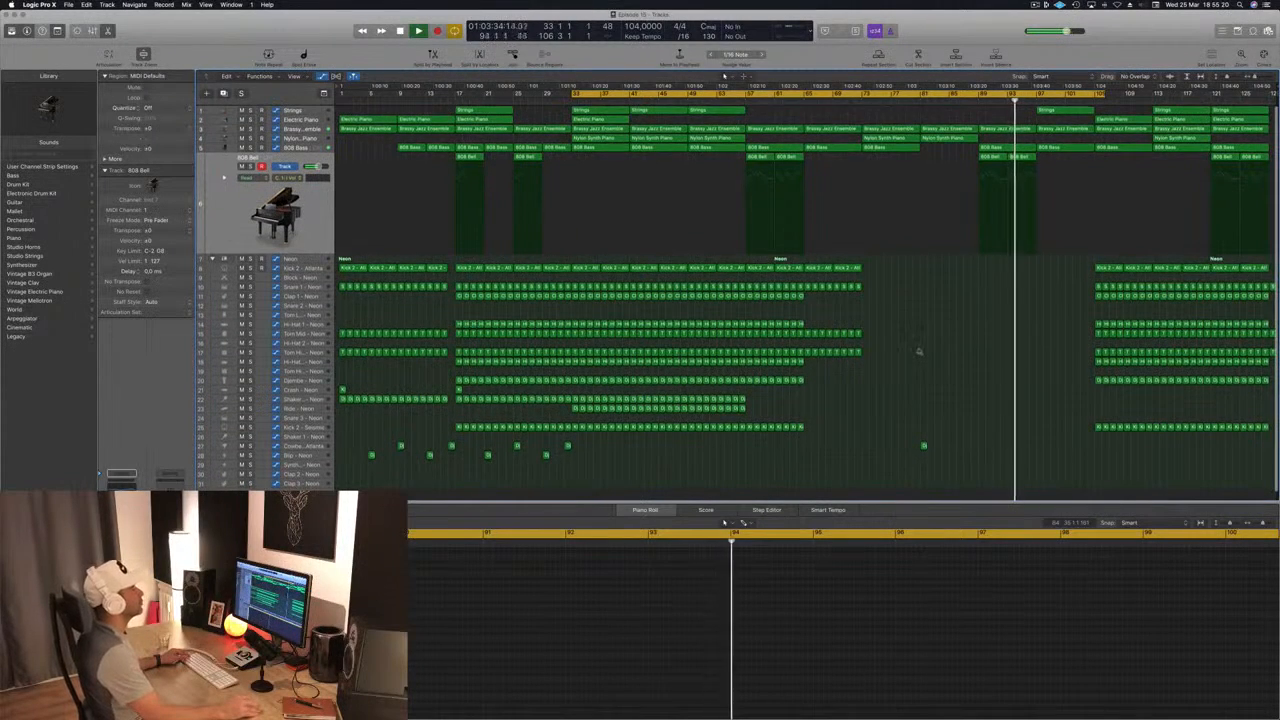
{"action": "scroll", "coordinate": [920, 350], "scroll_direction": "up", "scroll_amount": 1}
{"action": "scroll", "coordinate": [920, 362], "scroll_direction": "down", "scroll_amount": 3}
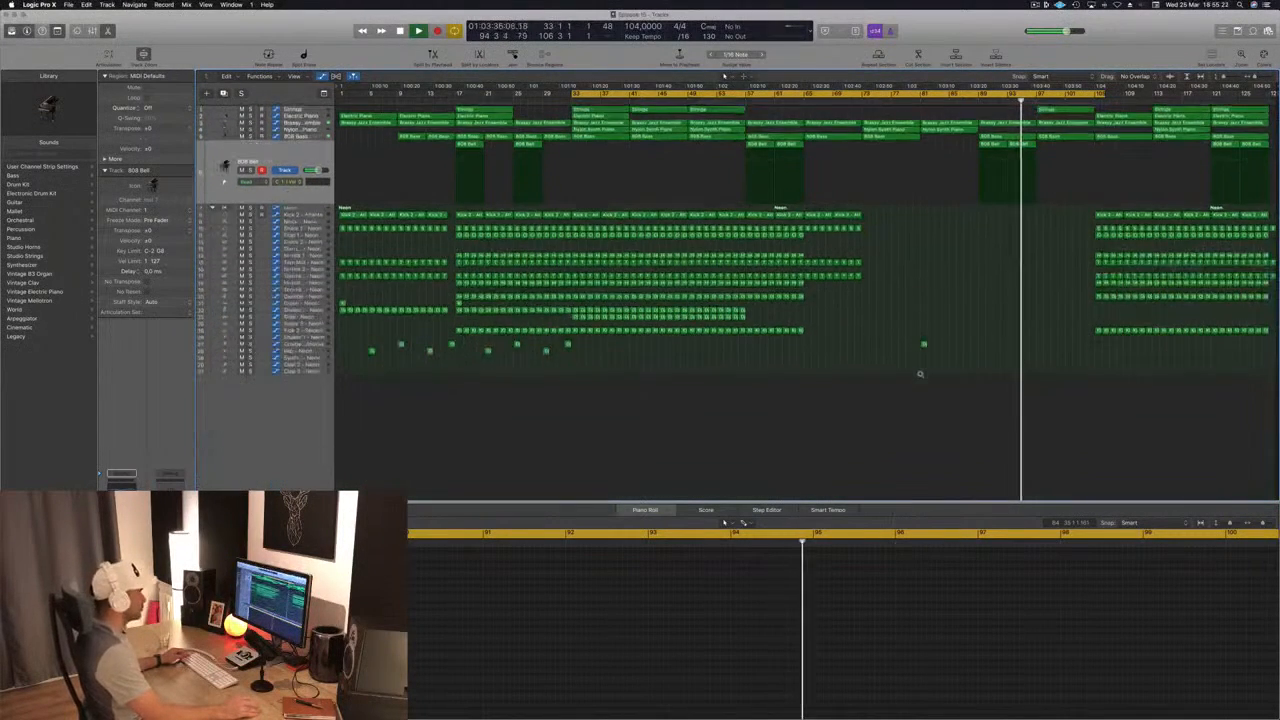
{"action": "scroll", "coordinate": [920, 374], "scroll_direction": "up", "scroll_amount": 2}
{"action": "key", "text": "x"}
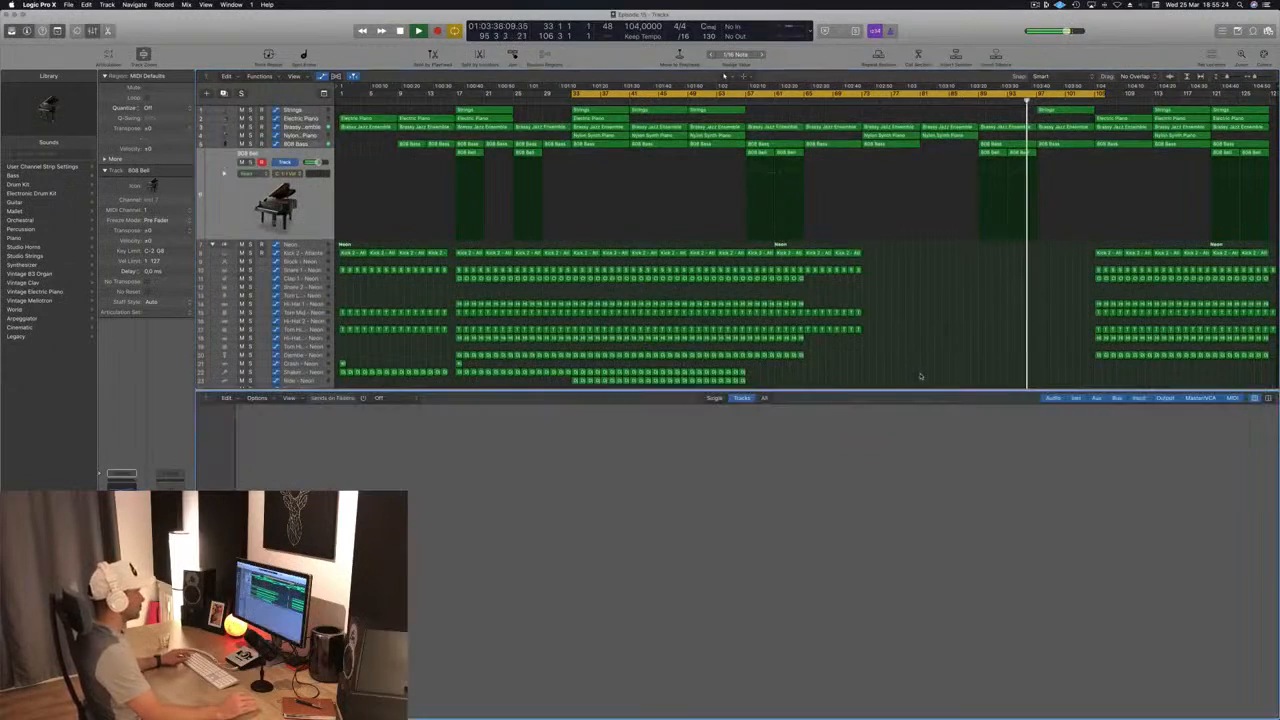
{"action": "key", "text": "x"}
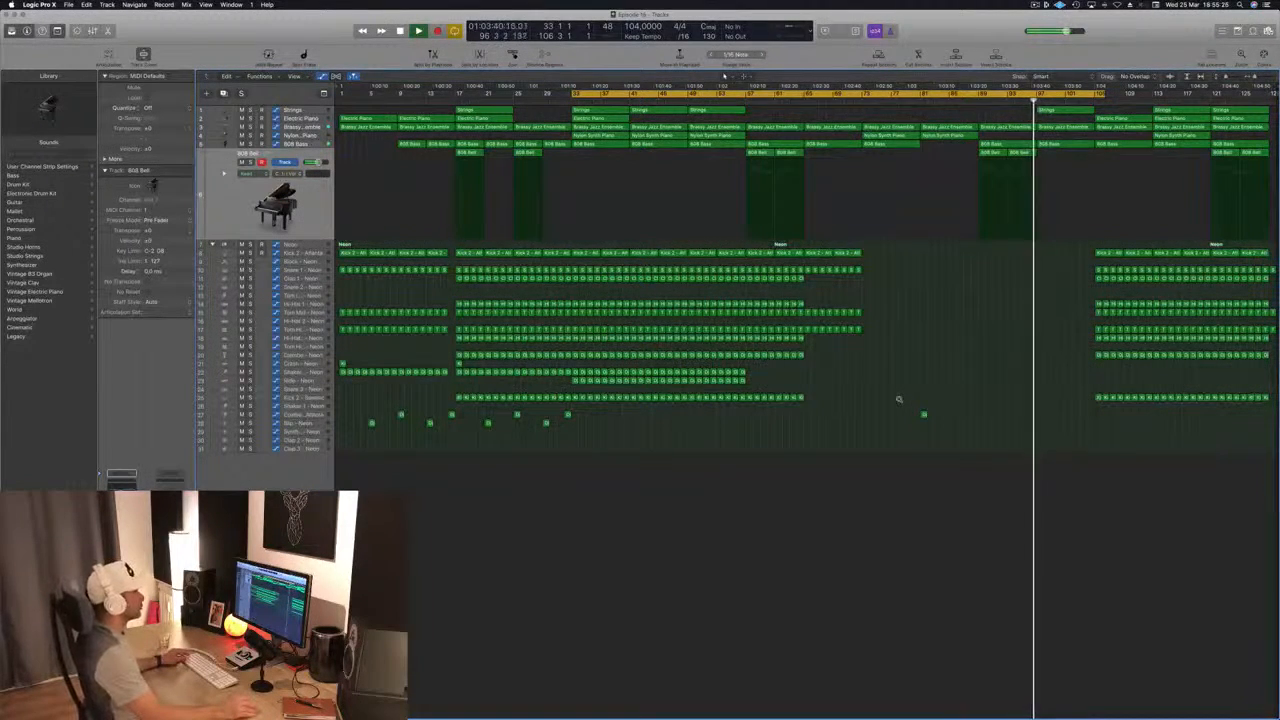
Step: Copy the Nylon Synth Piano region from bar 113 to bar 97, replay from bar 89, and save the project
{"action": "scroll", "coordinate": [949, 348], "scroll_direction": "down", "scroll_amount": 1}
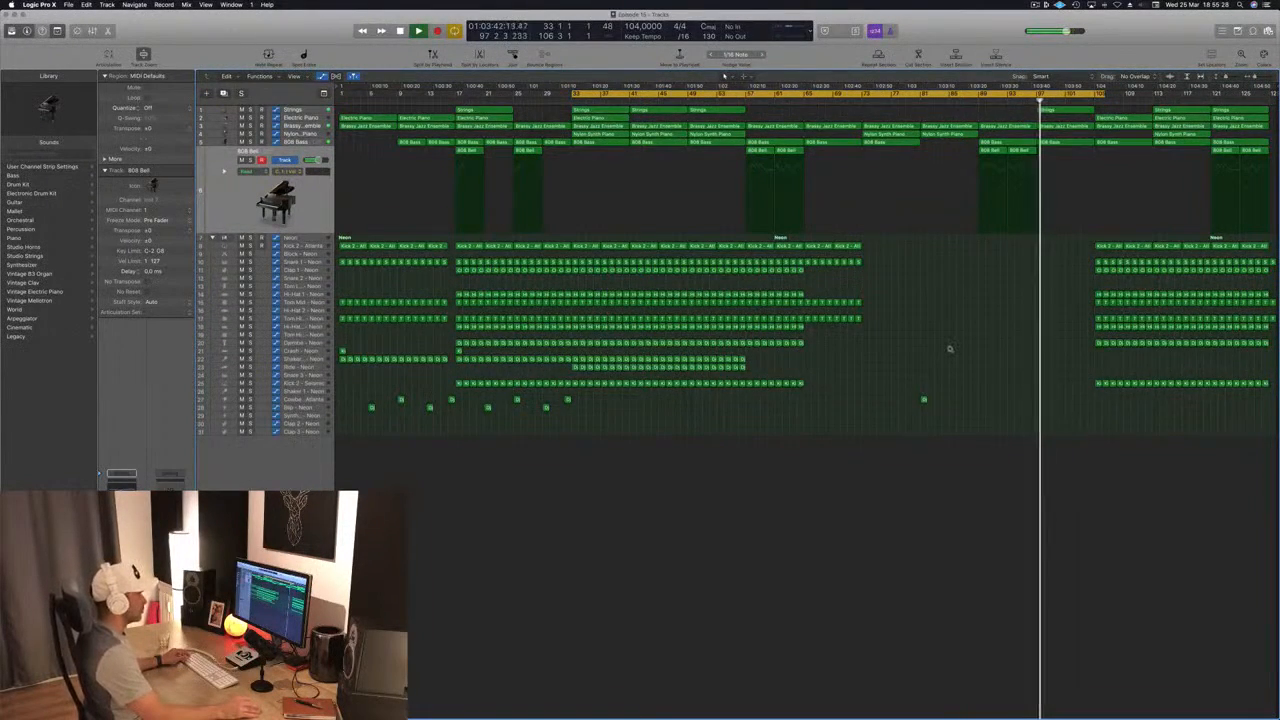
{"action": "scroll", "coordinate": [949, 348], "scroll_direction": "up", "scroll_amount": 4}
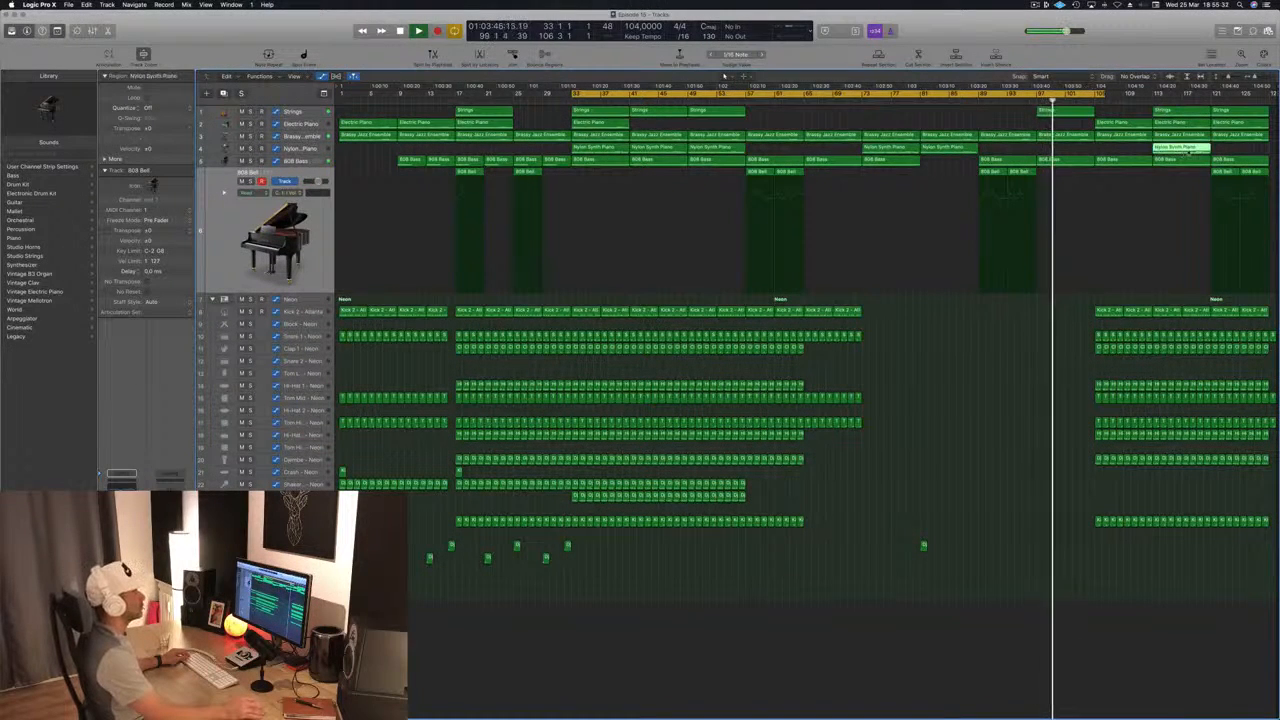
{"action": "left_click_drag", "start_coordinate": [1188, 150], "coordinate": [1070, 156]}
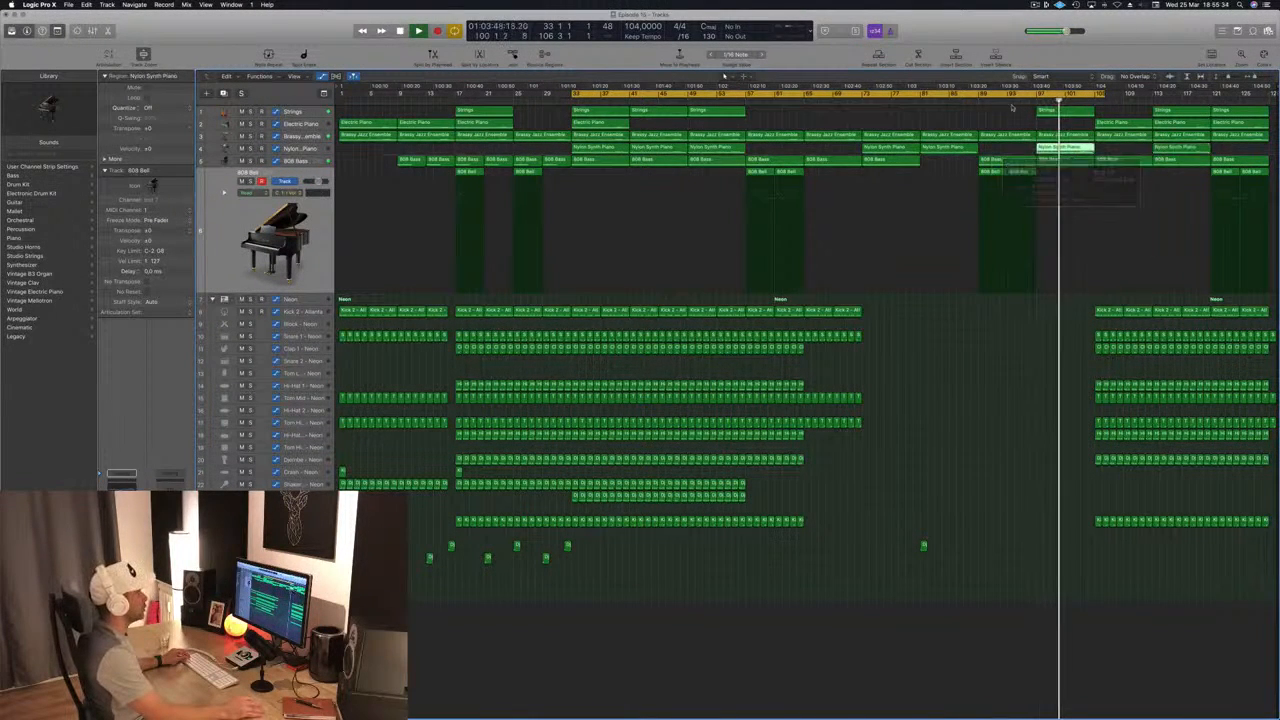
{"action": "left_click", "coordinate": [977, 103]}
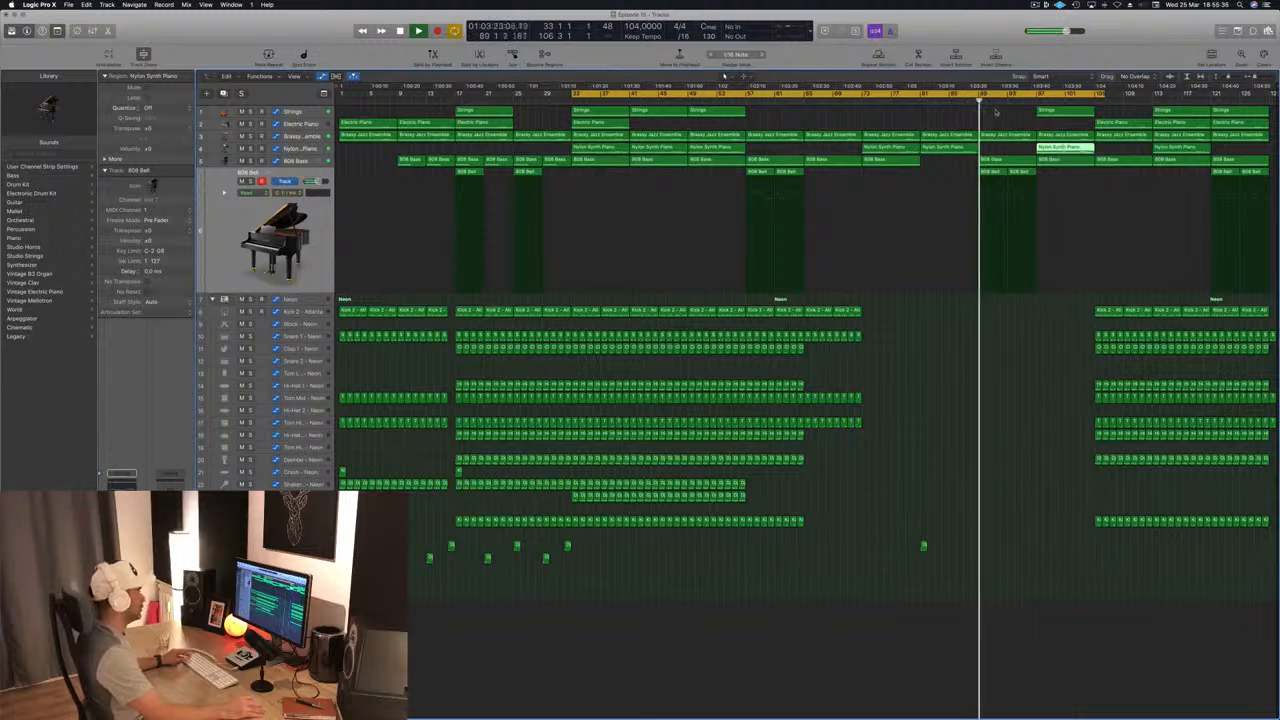
{"action": "key", "text": "super+s"}
Step: Raise the Brassy Jazz Ensemble automation point at bar 97 to the maximum and delete the point at bar 93
{"action": "left_click", "coordinate": [1029, 103]}
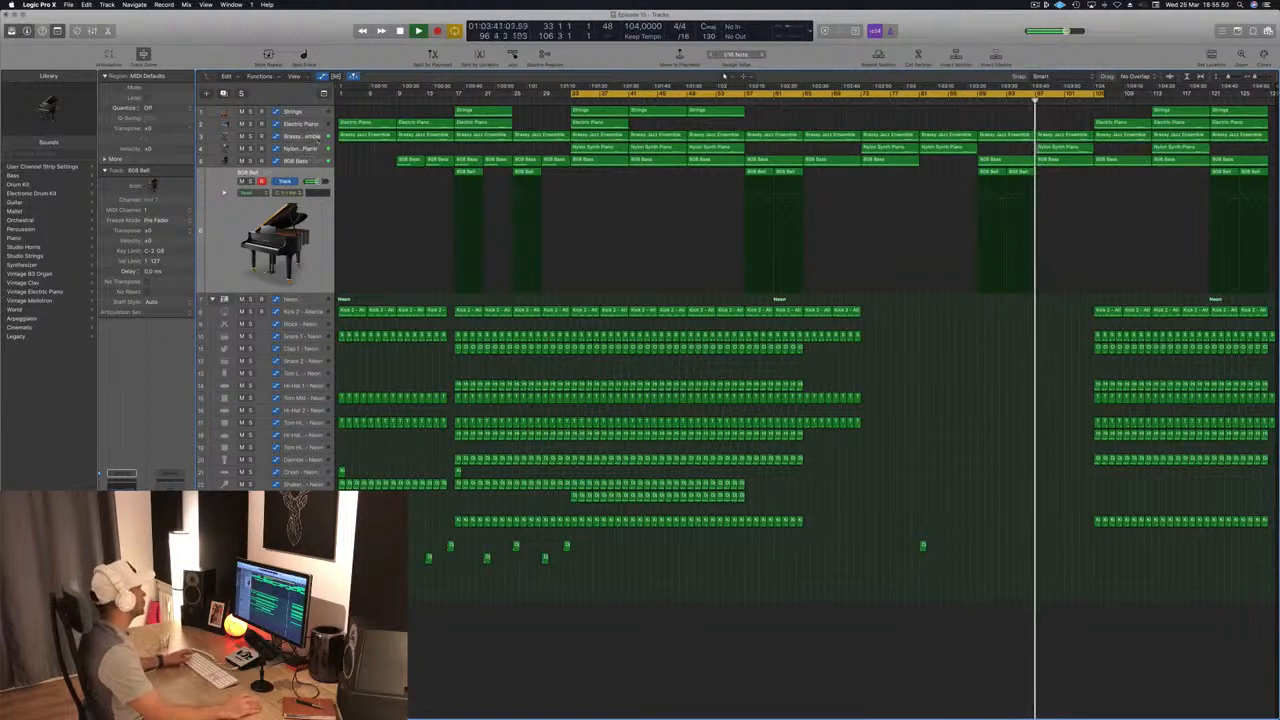
{"action": "left_click", "coordinate": [318, 139]}
{"action": "left_click", "coordinate": [1040, 168]}
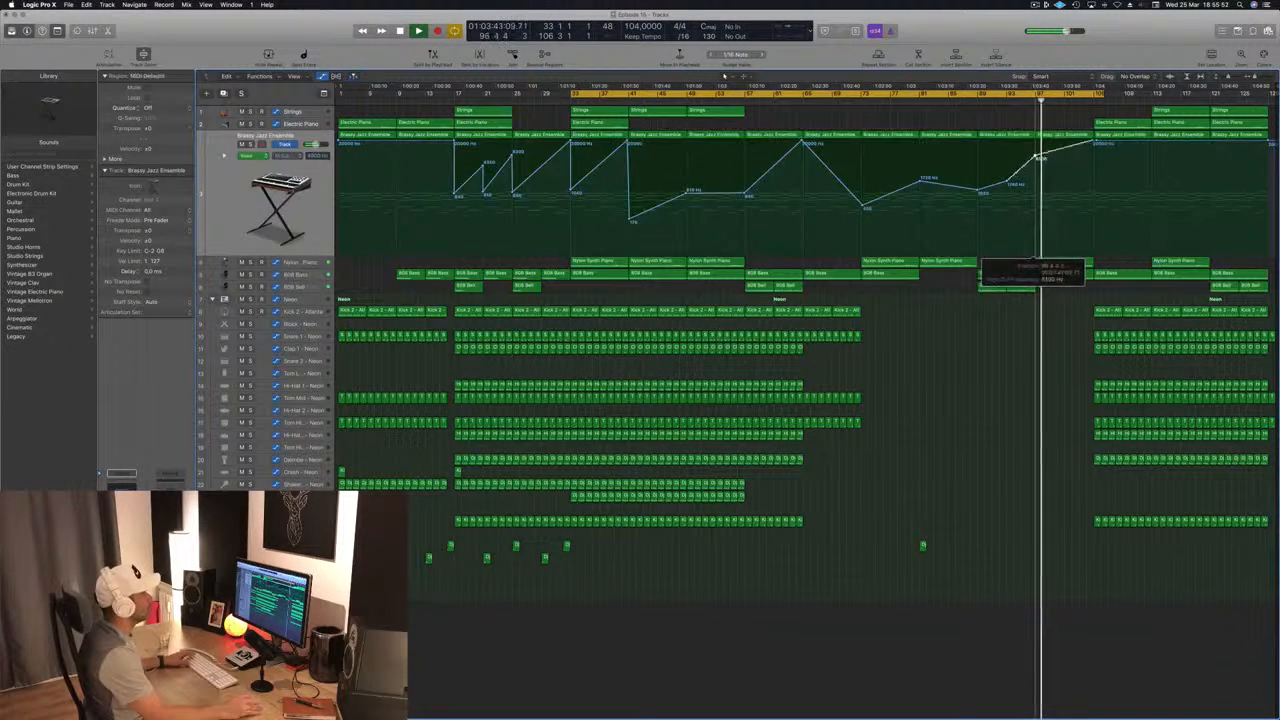
{"action": "left_click", "coordinate": [969, 103]}
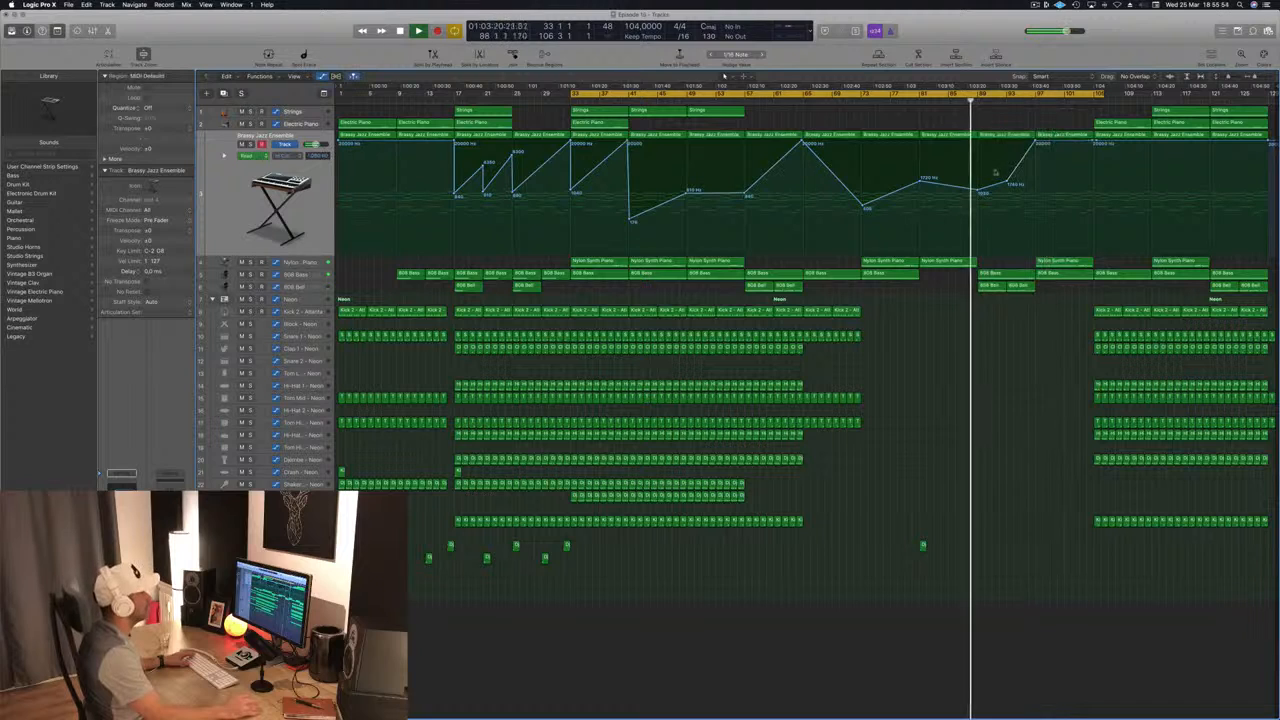
{"action": "left_click", "coordinate": [1007, 181]}
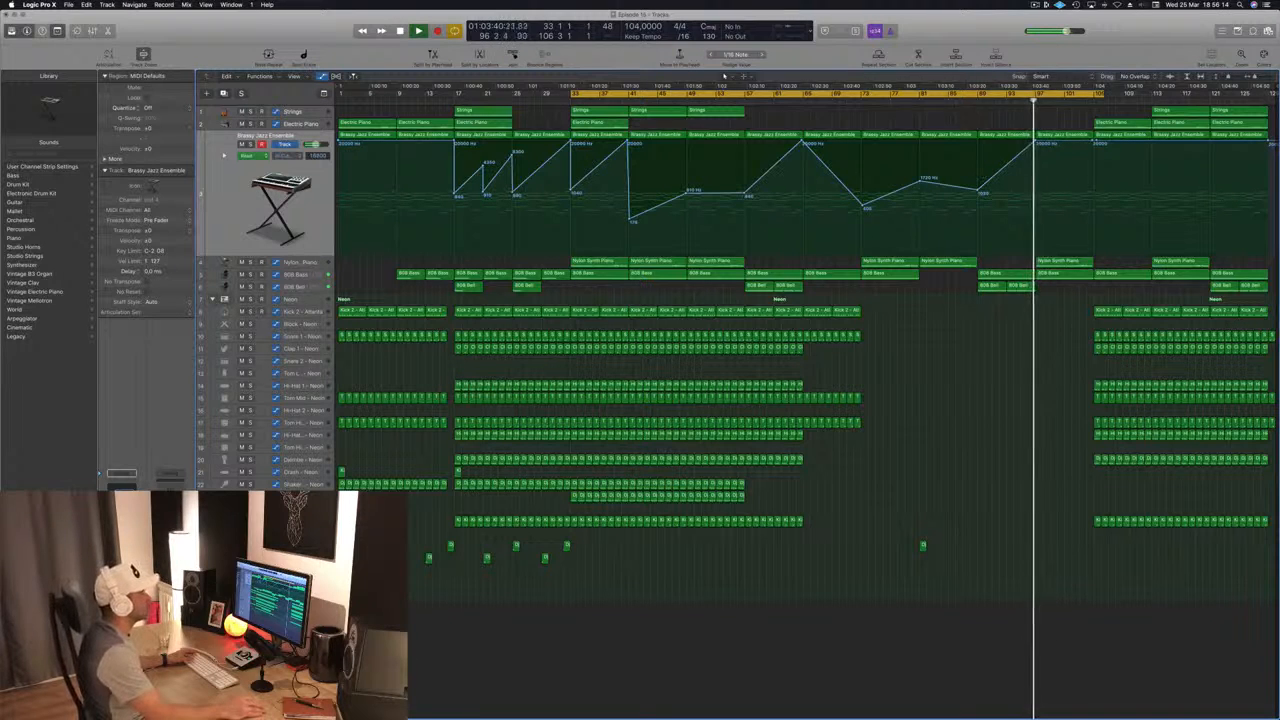
Step: Try a copy of the Kick 2 - Atlanta region from bar 105 at bar 89, delete it, and save the project
{"action": "left_click_drag", "start_coordinate": [1108, 311], "coordinate": [992, 316]}
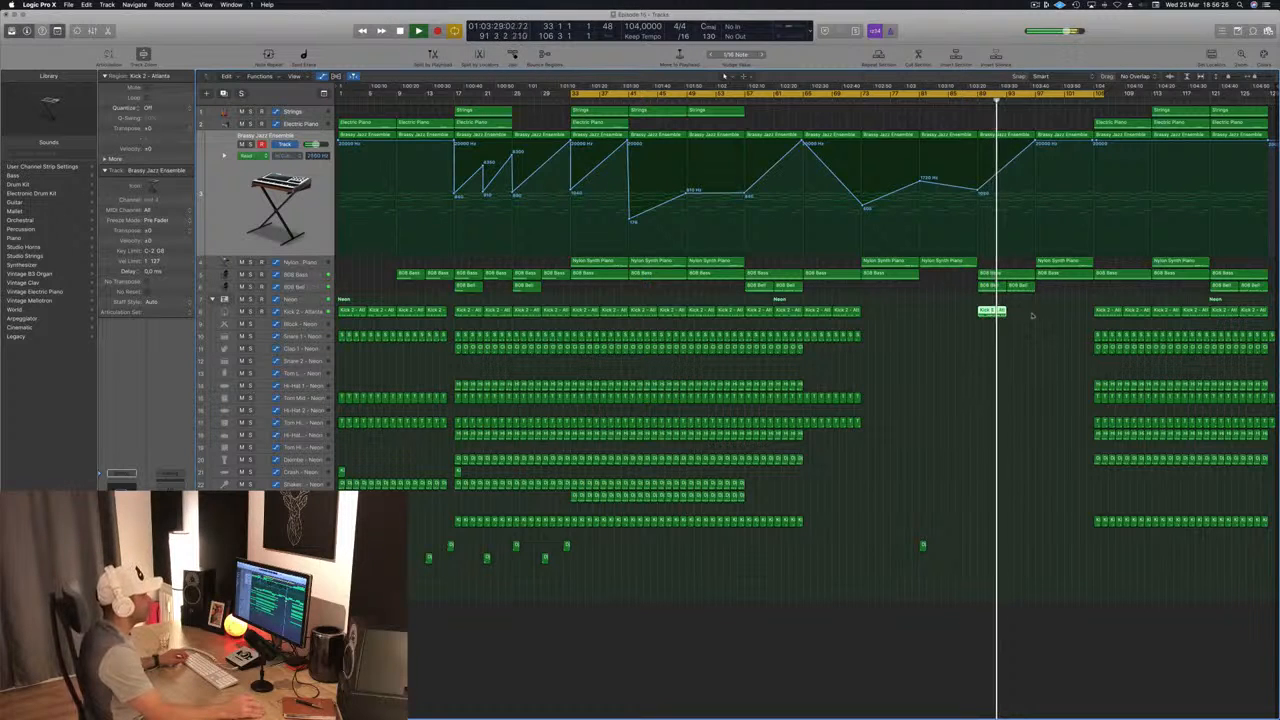
{"action": "key", "text": "Delete"}
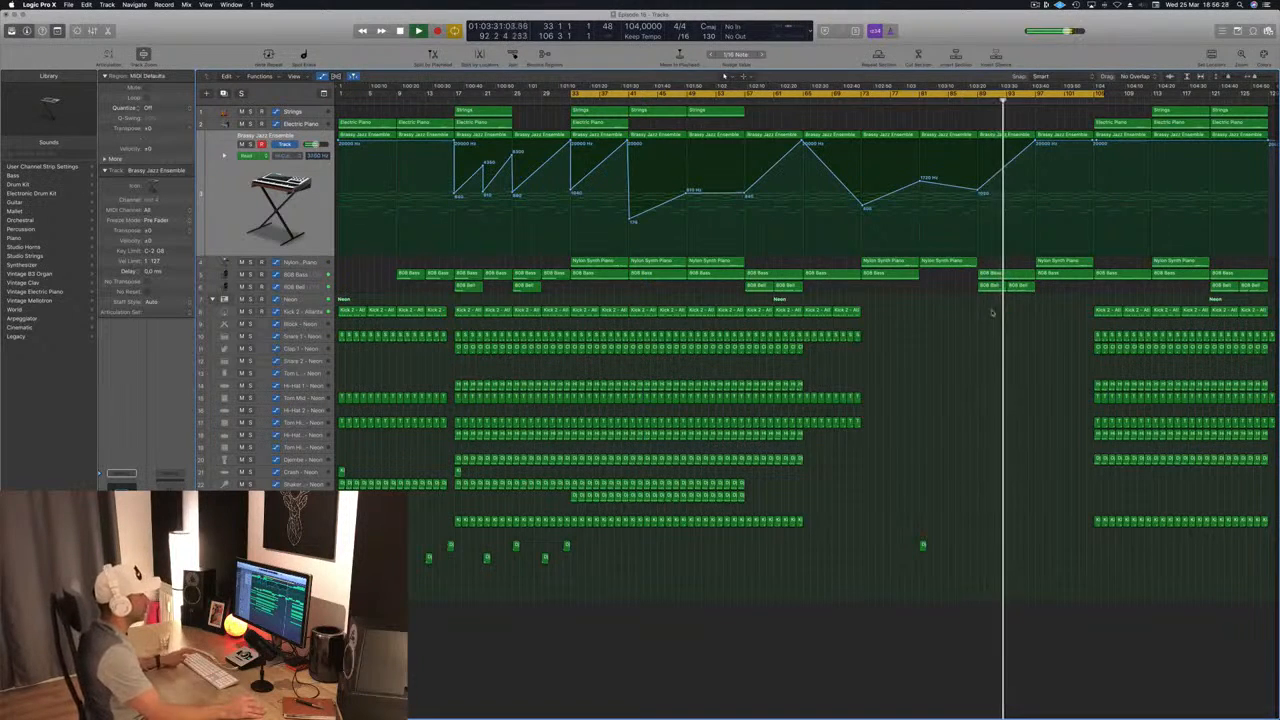
{"action": "key", "text": "super+s"}
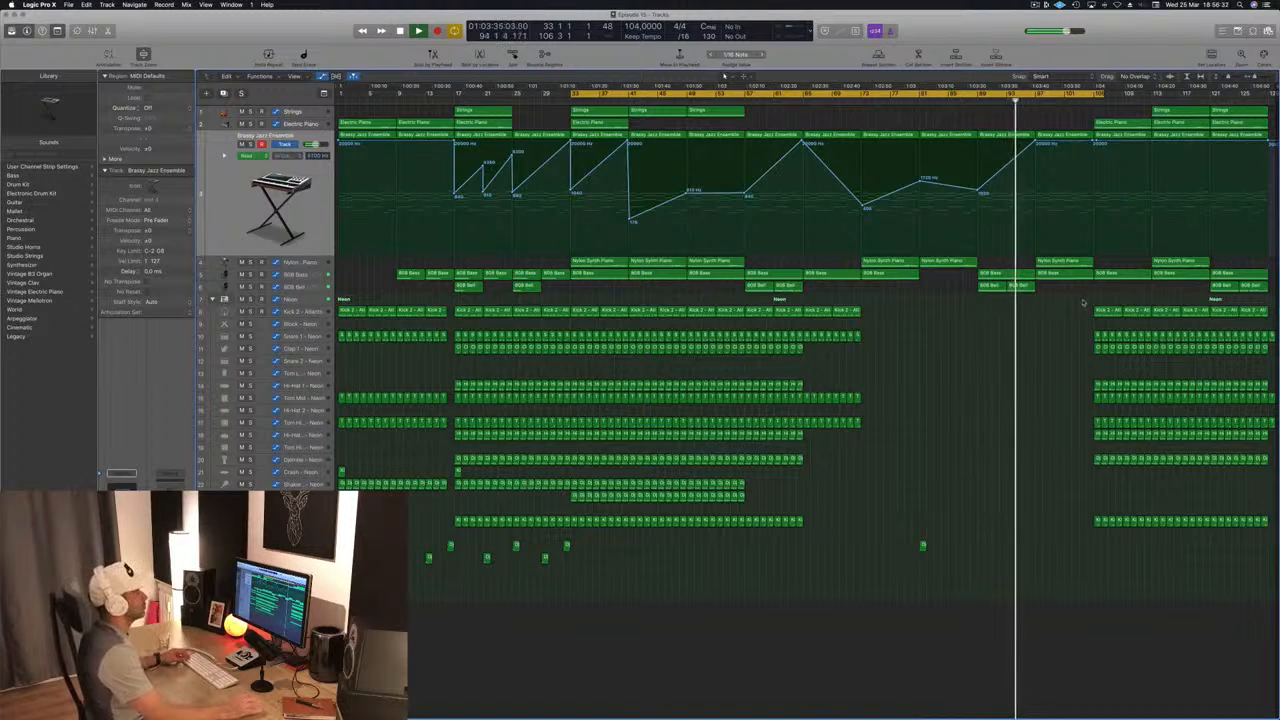
Step: Copy the Kick 2 - Atlanta and Snare 1 regions from bar 105 to bar 97, and cut the copies' last bar before bar 105
{"action": "left_click_drag", "start_coordinate": [1092, 304], "coordinate": [1055, 318]}
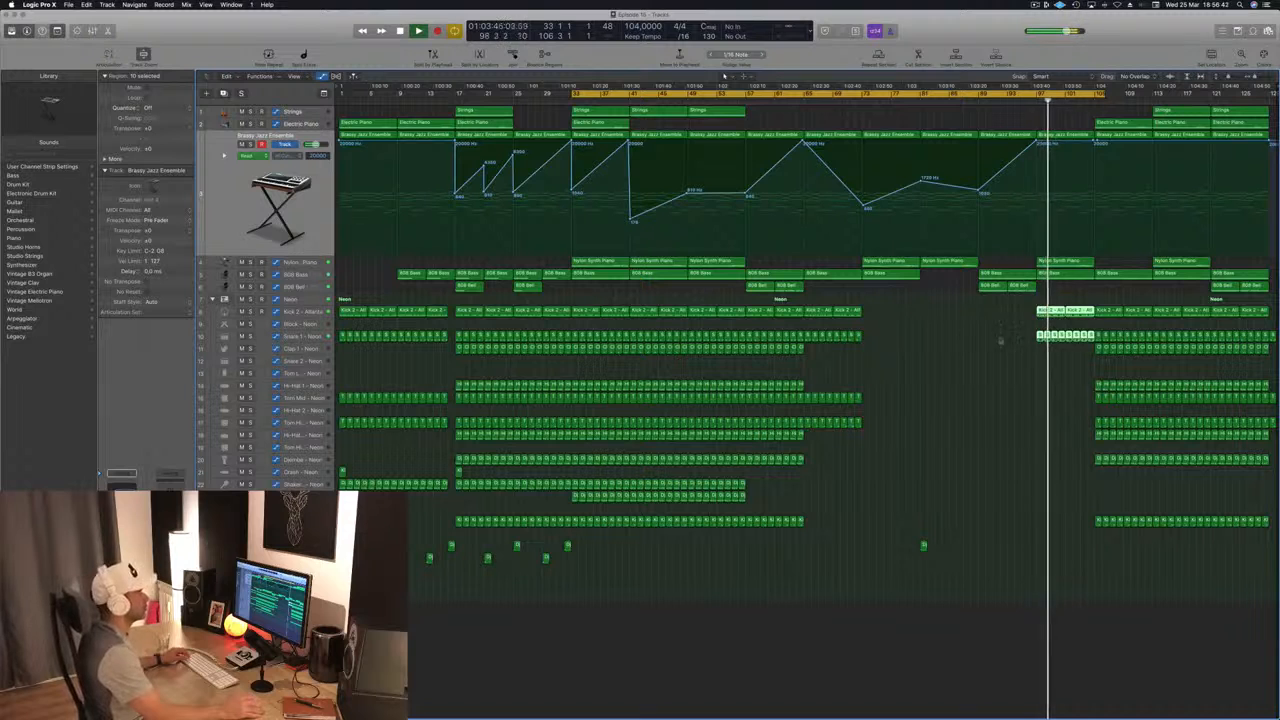
{"action": "key", "text": "super+Right"}
{"action": "key", "text": "super+Right"}
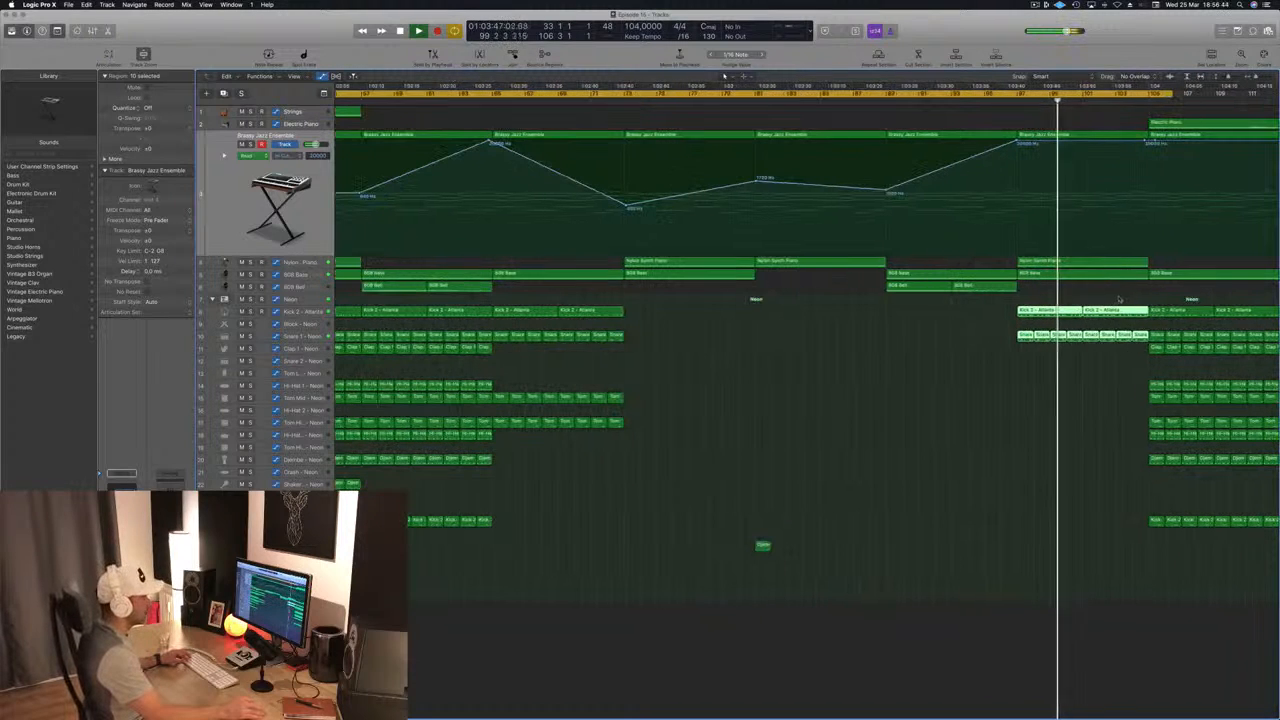
{"action": "left_click_drag", "start_coordinate": [1133, 293], "coordinate": [1148, 358]}
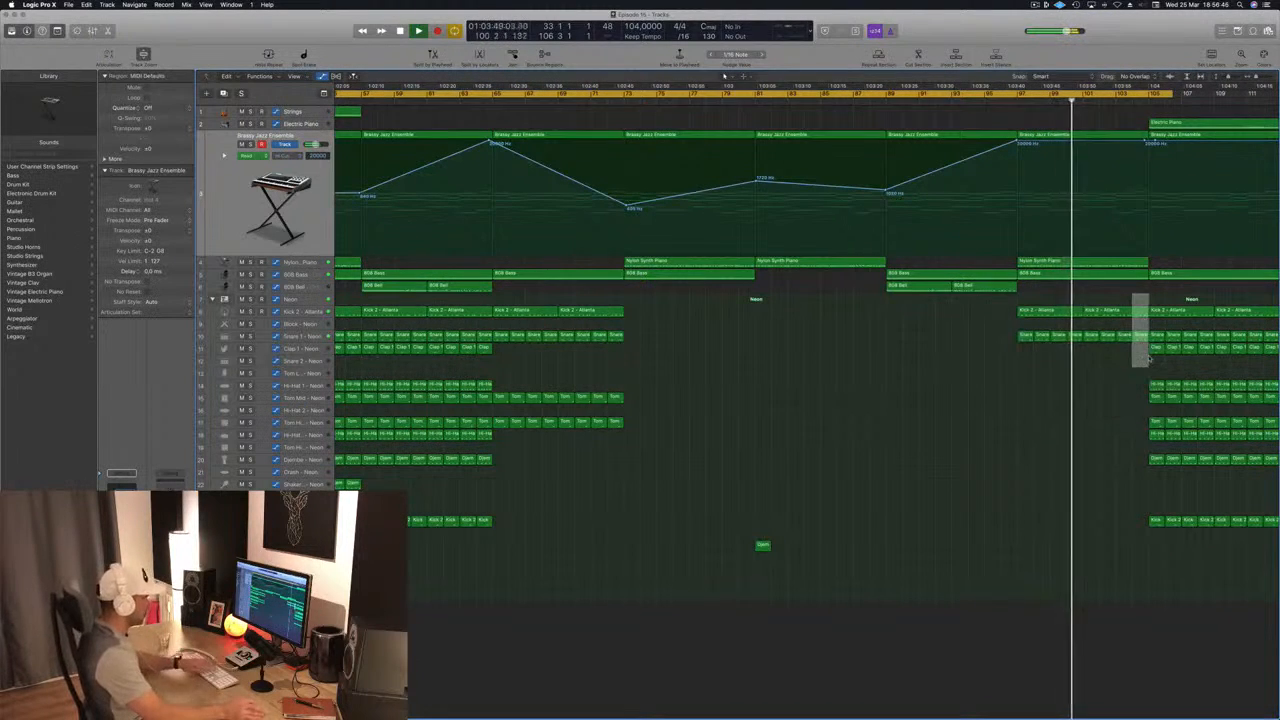
{"action": "key", "text": "Delete"}
Step: Delete the Electric Piano region at bar 113
{"action": "key", "text": "super+Left"}
{"action": "key", "text": "super+Left"}
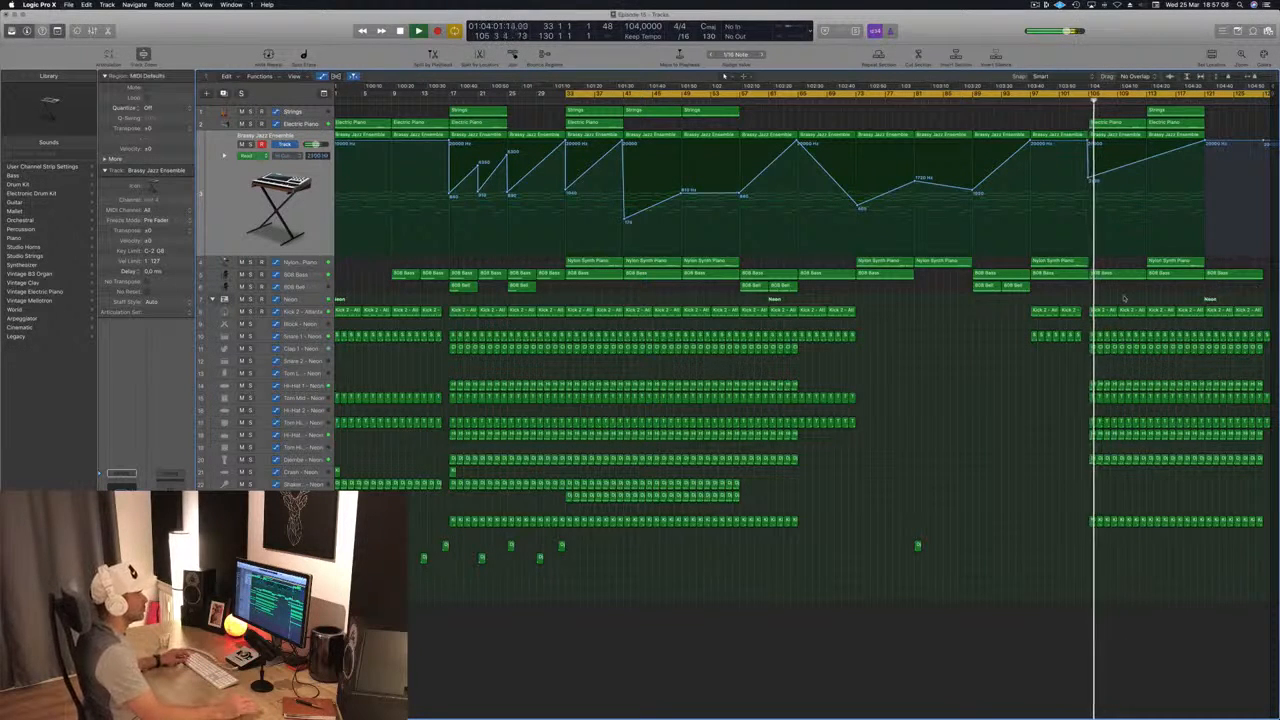
{"action": "left_click", "coordinate": [1048, 335]}
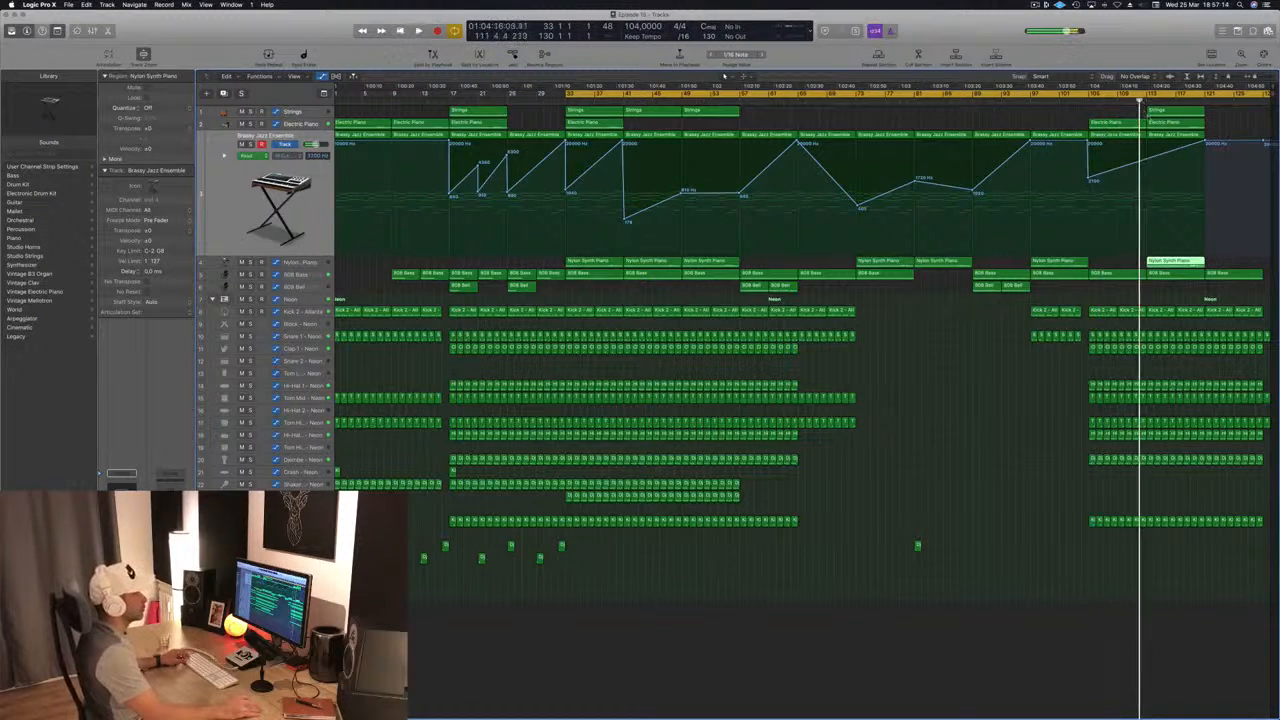
{"action": "left_click", "coordinate": [1172, 122]}
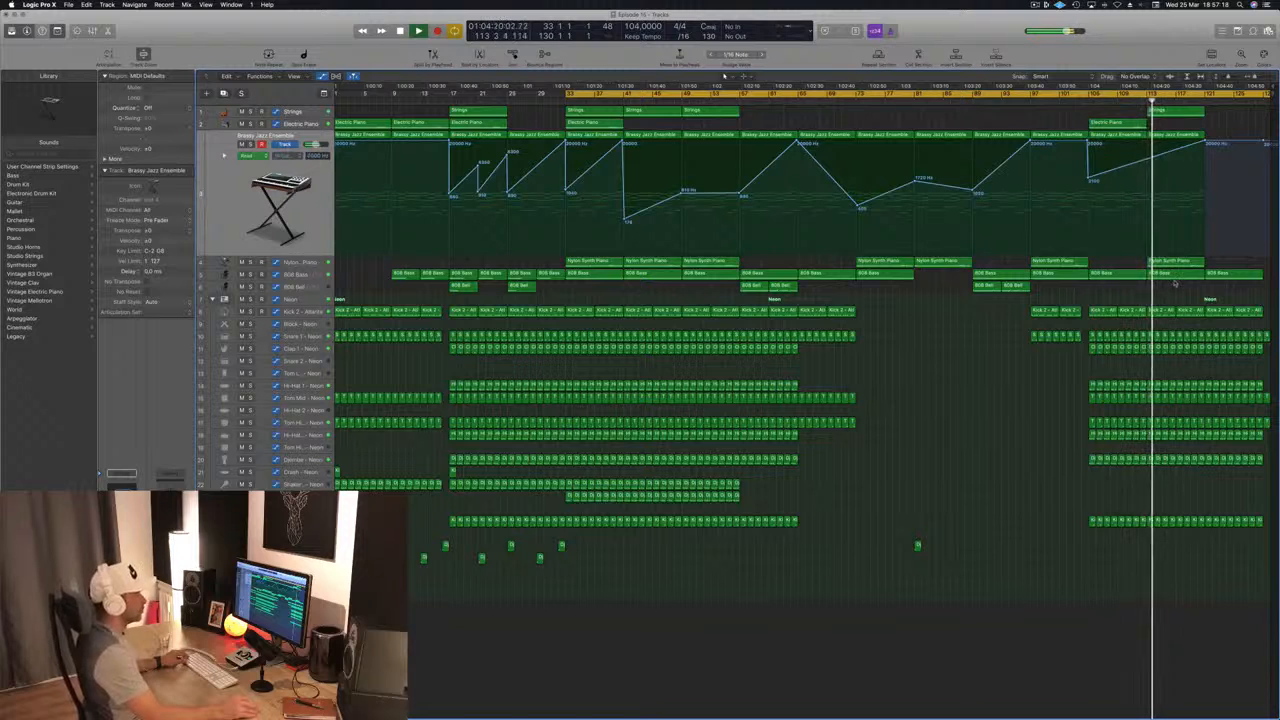
Step: Extend the project end to bar 141 and remove the drum regions that run past bar 129
{"action": "left_click_drag", "start_coordinate": [1273, 96], "coordinate": [1276, 97]}
{"action": "left_click_drag", "start_coordinate": [1242, 304], "coordinate": [1196, 506]}
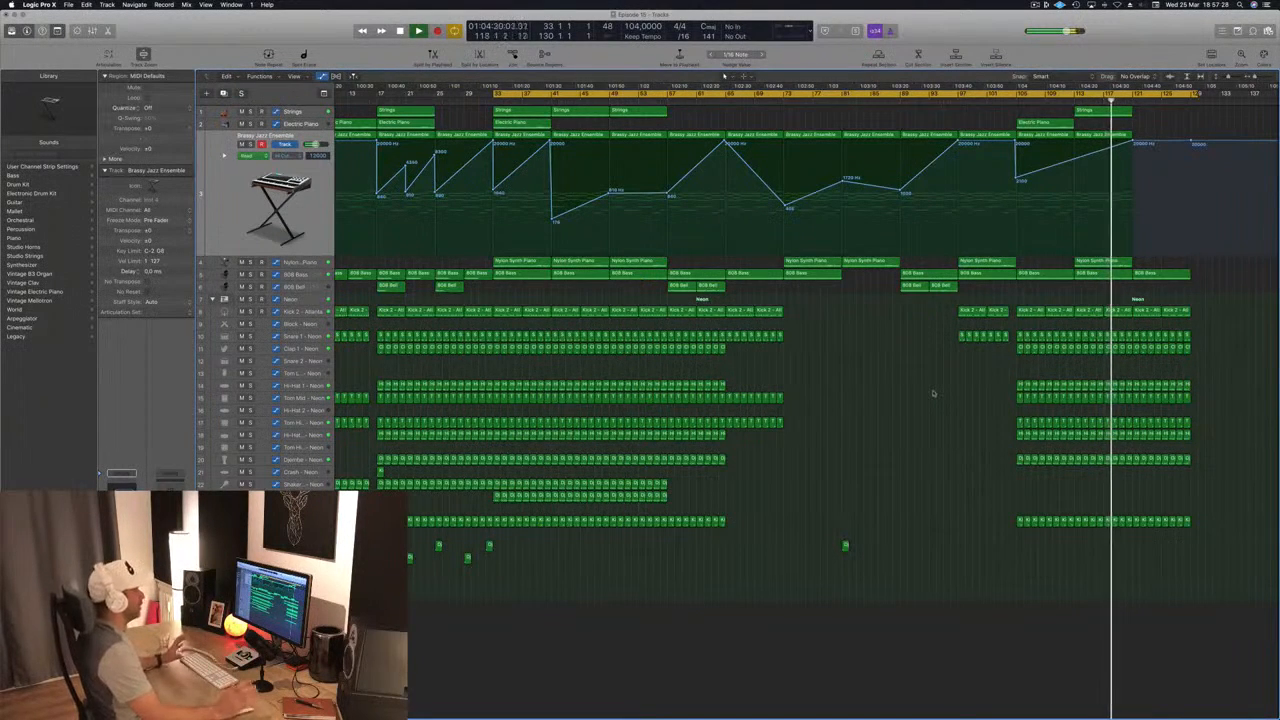
Step: Turn the cycle back on and pull the Brassy Jazz Ensemble filter automation point at bar 121 down to a low cutoff
{"action": "scroll", "coordinate": [933, 394], "scroll_direction": "left", "scroll_amount": 3}
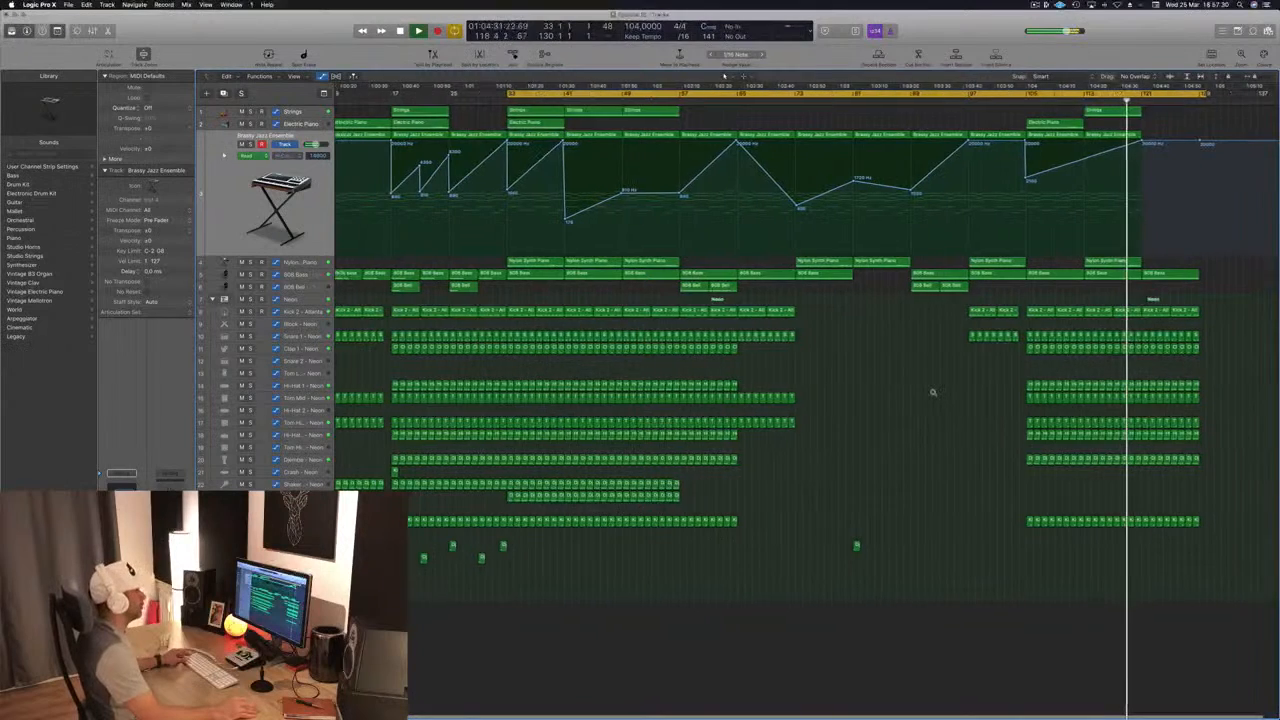
{"action": "scroll", "coordinate": [933, 394], "scroll_direction": "left", "scroll_amount": 1}
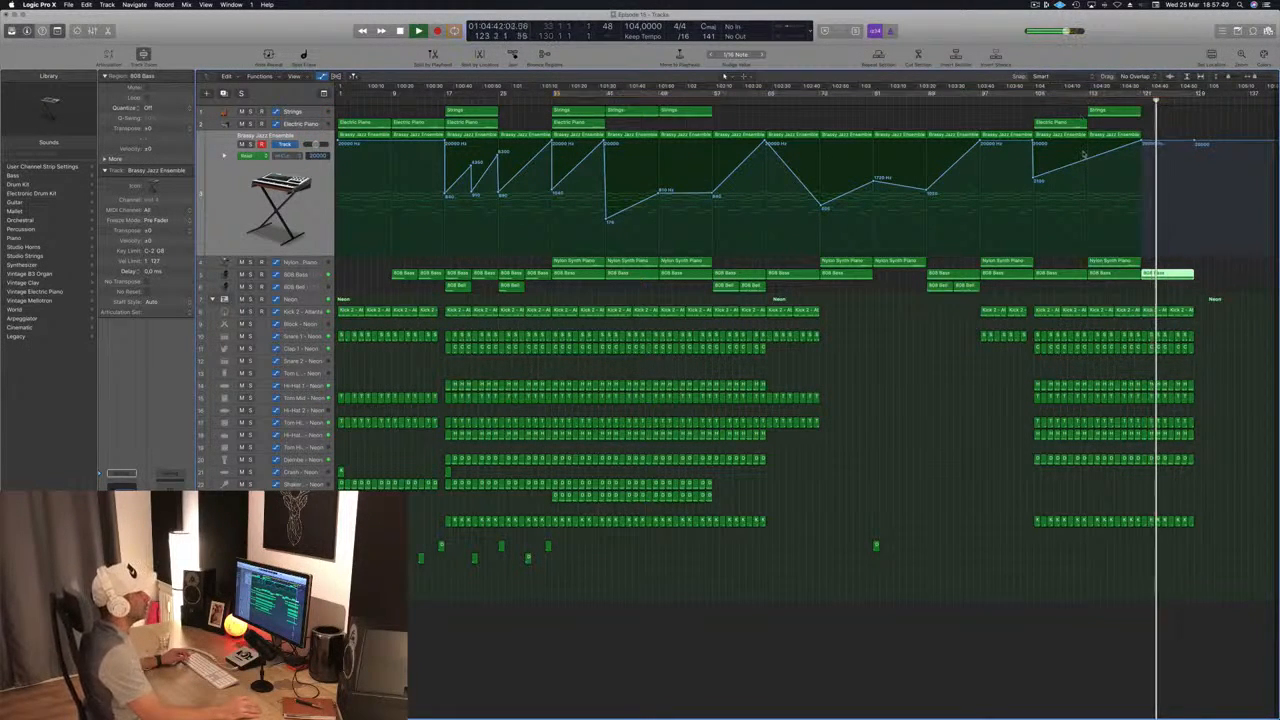
{"action": "key", "text": "c"}
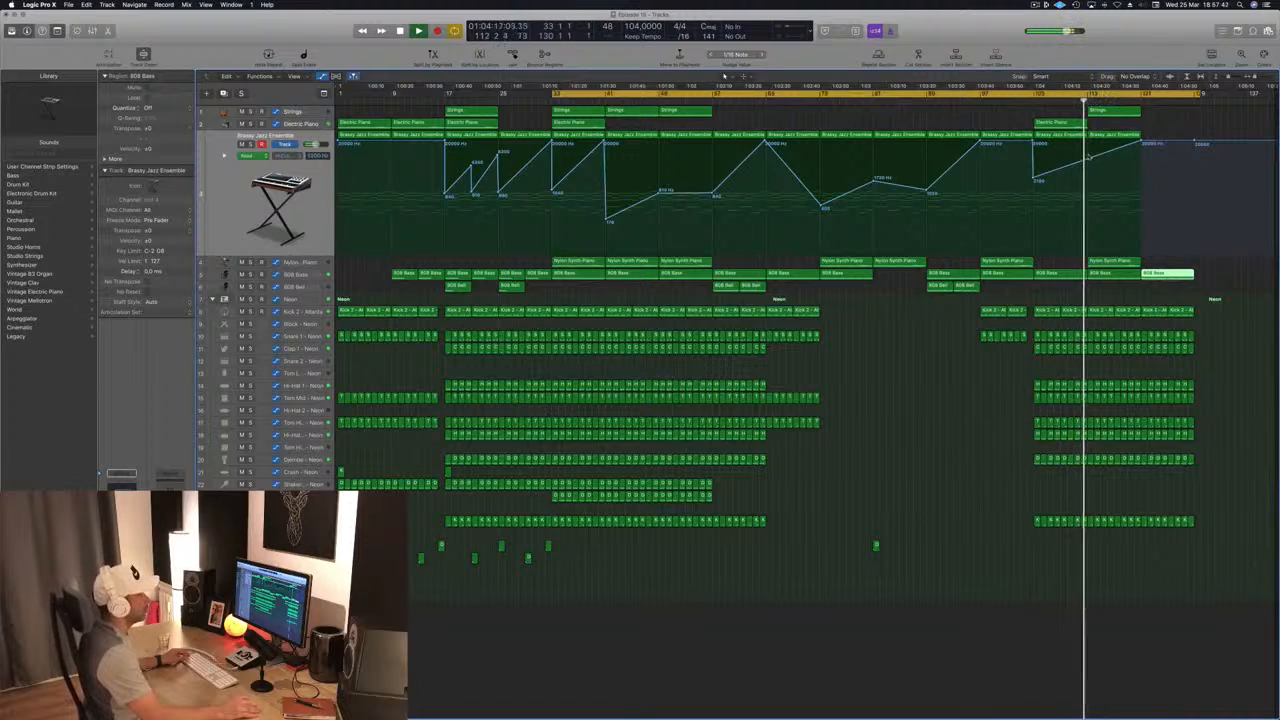
{"action": "left_click_drag", "start_coordinate": [1141, 144], "coordinate": [1146, 212]}
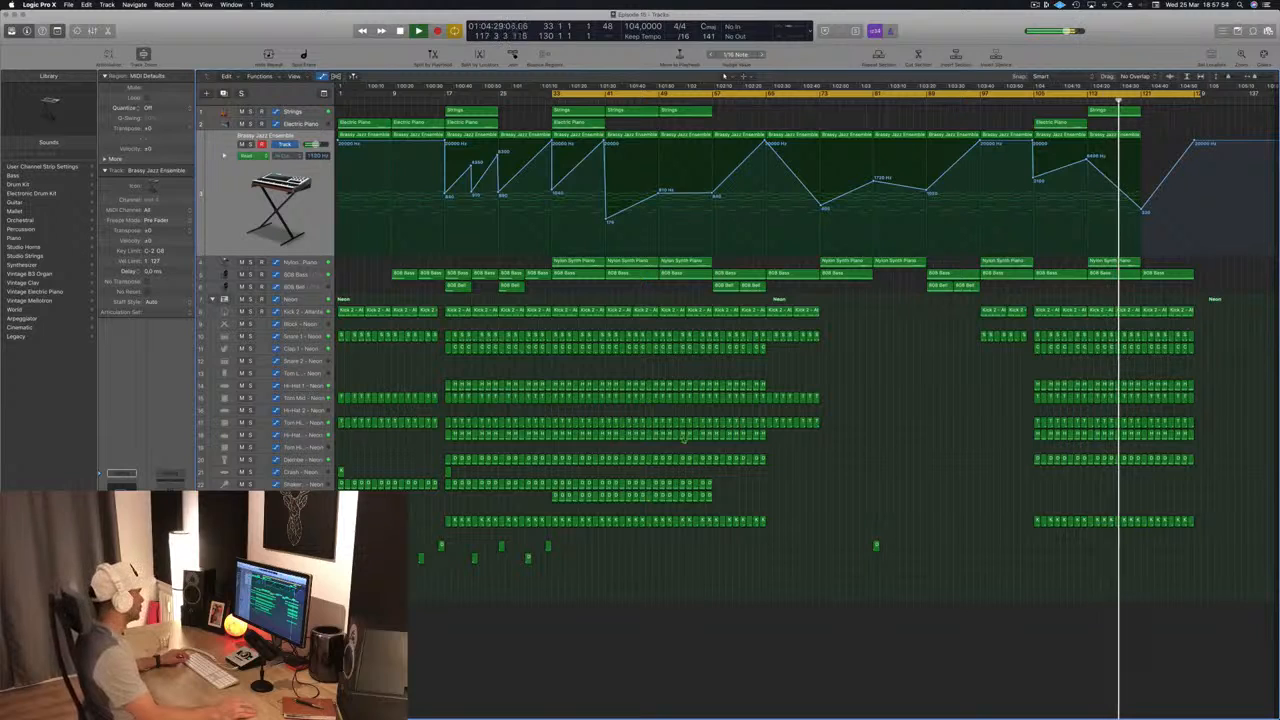
Step: Copy the Crash region from bar 17 and the Shaker and Ride regions ending at bar 57 to bar 105, and replay from bar 103
{"action": "left_click_drag", "start_coordinate": [448, 473], "coordinate": [1038, 482]}
{"action": "left_click_drag", "start_coordinate": [724, 477], "coordinate": [1041, 492]}
{"action": "left_click", "coordinate": [1026, 106]}
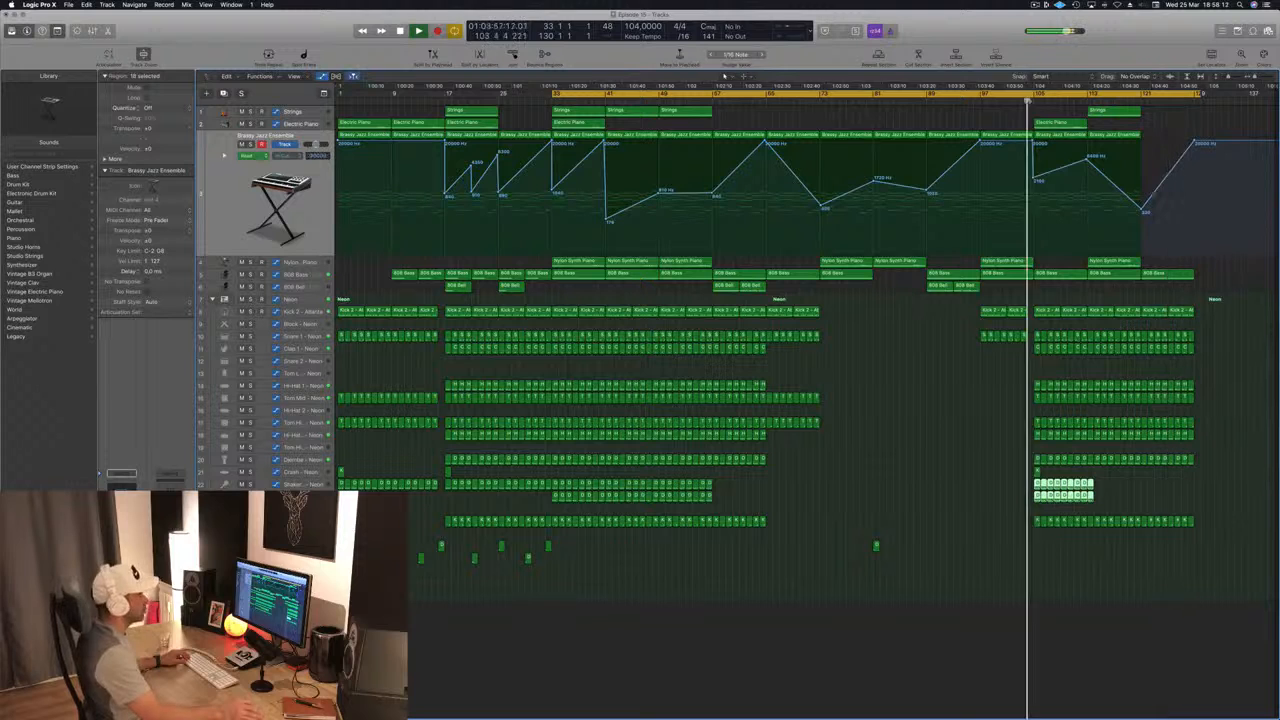
Step: Repeat the Shaker and Ride copies from bar 113, delete what runs past bar 121, and save the project
{"action": "left_click_drag", "start_coordinate": [1040, 490], "coordinate": [1100, 491]}
{"action": "left_click_drag", "start_coordinate": [1196, 474], "coordinate": [1147, 498]}
{"action": "key", "text": "Delete"}
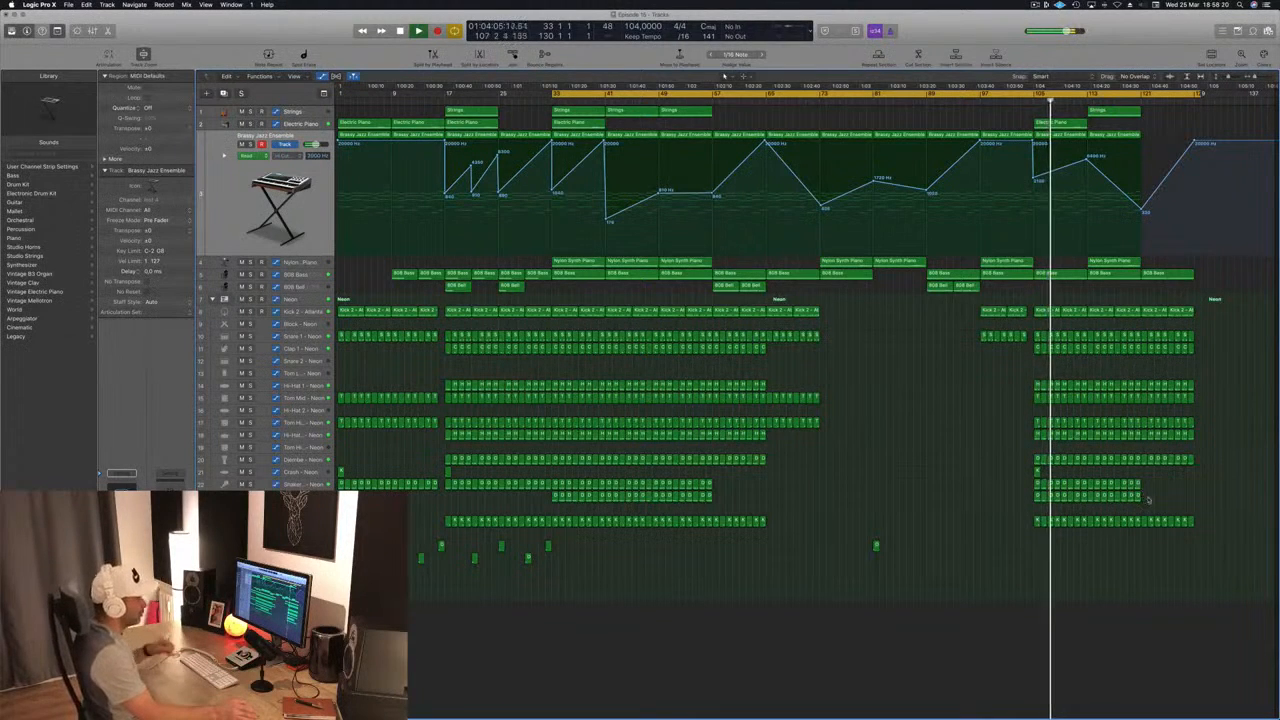
{"action": "key", "text": "super+s"}
Step: Select the Strings track and shorten the cycle range to bars 33 to 41, replaying from bar 33
{"action": "key", "text": "super+Right"}
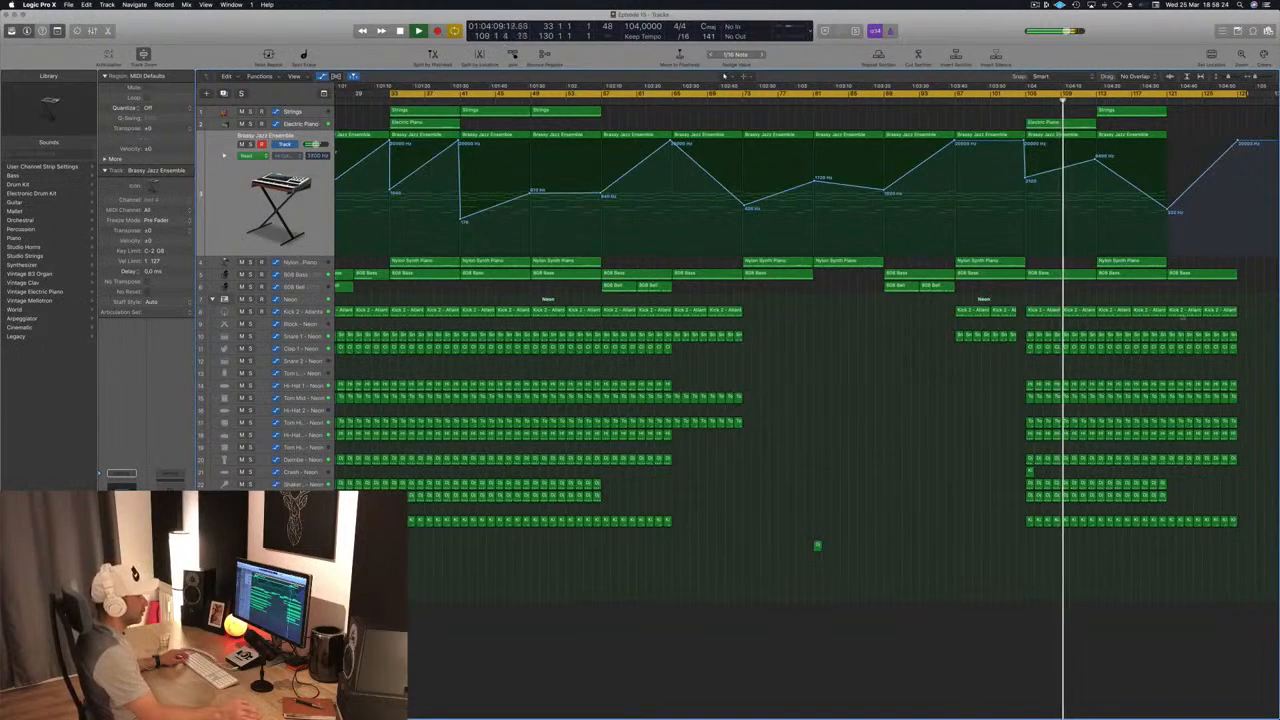
{"action": "key", "text": "super+Left"}
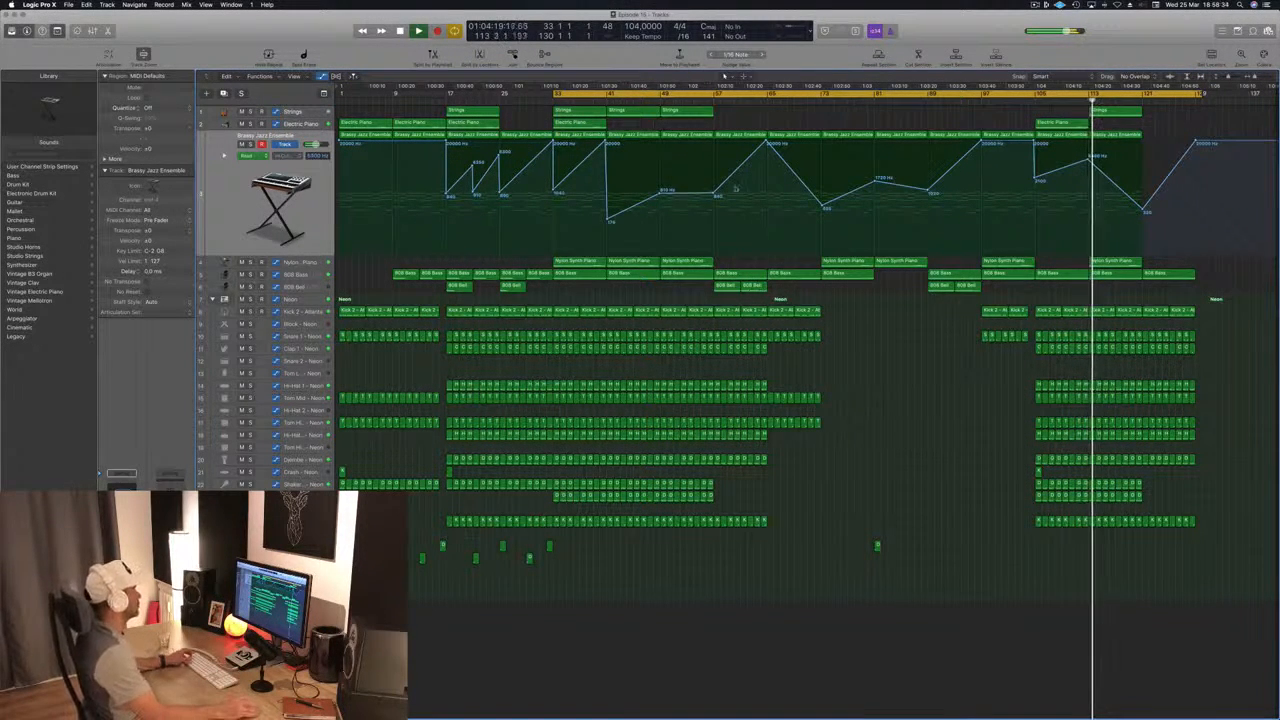
{"action": "key", "text": "space"}
{"action": "key", "text": "space"}
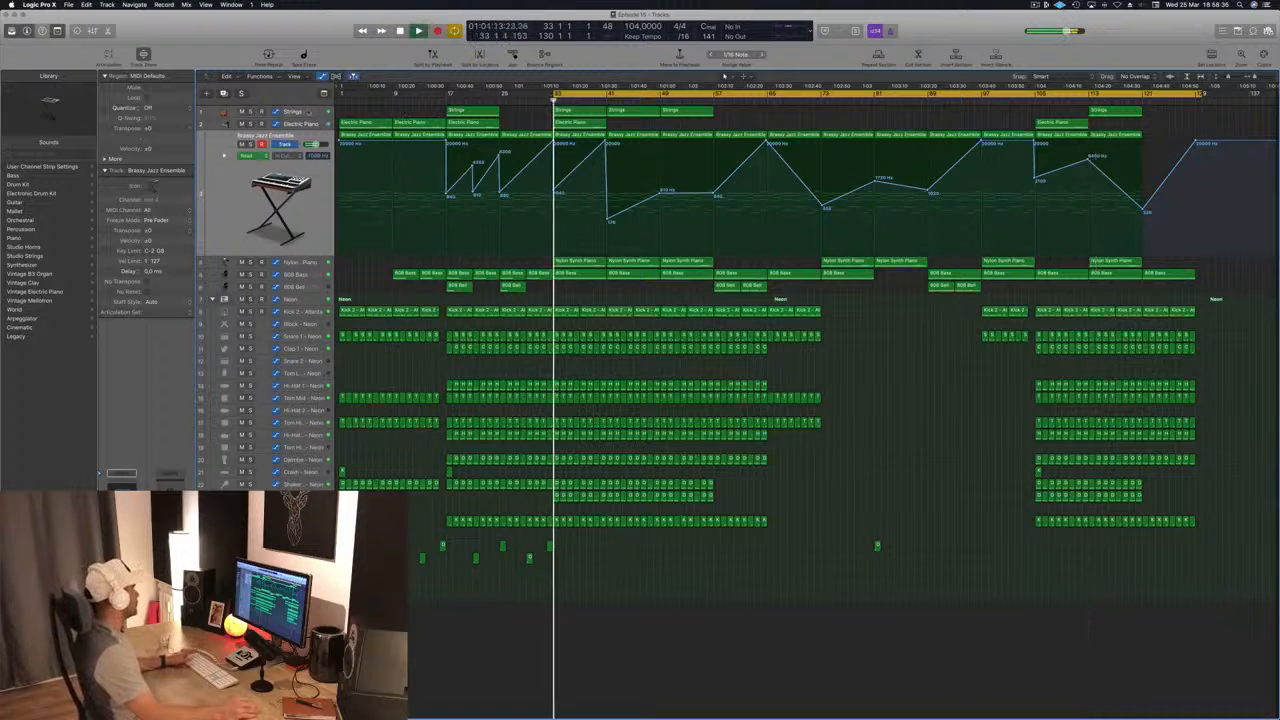
{"action": "left_click", "coordinate": [305, 112]}
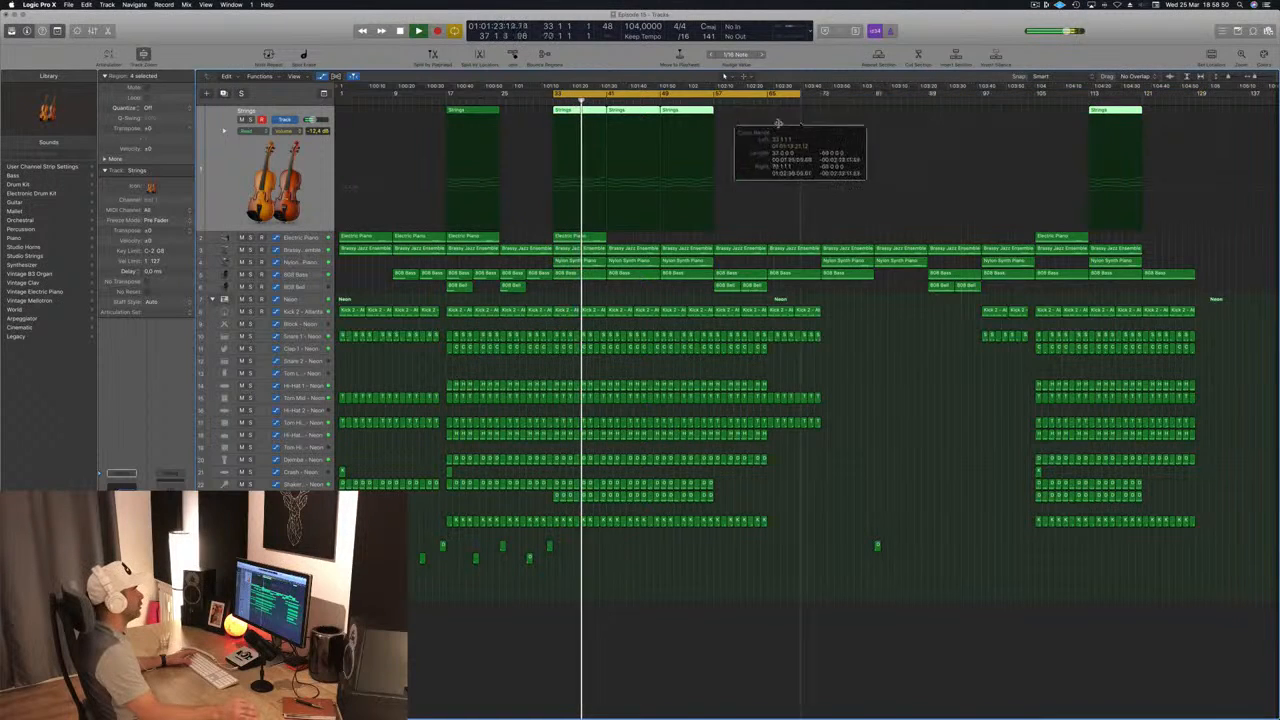
{"action": "key", "text": "space"}
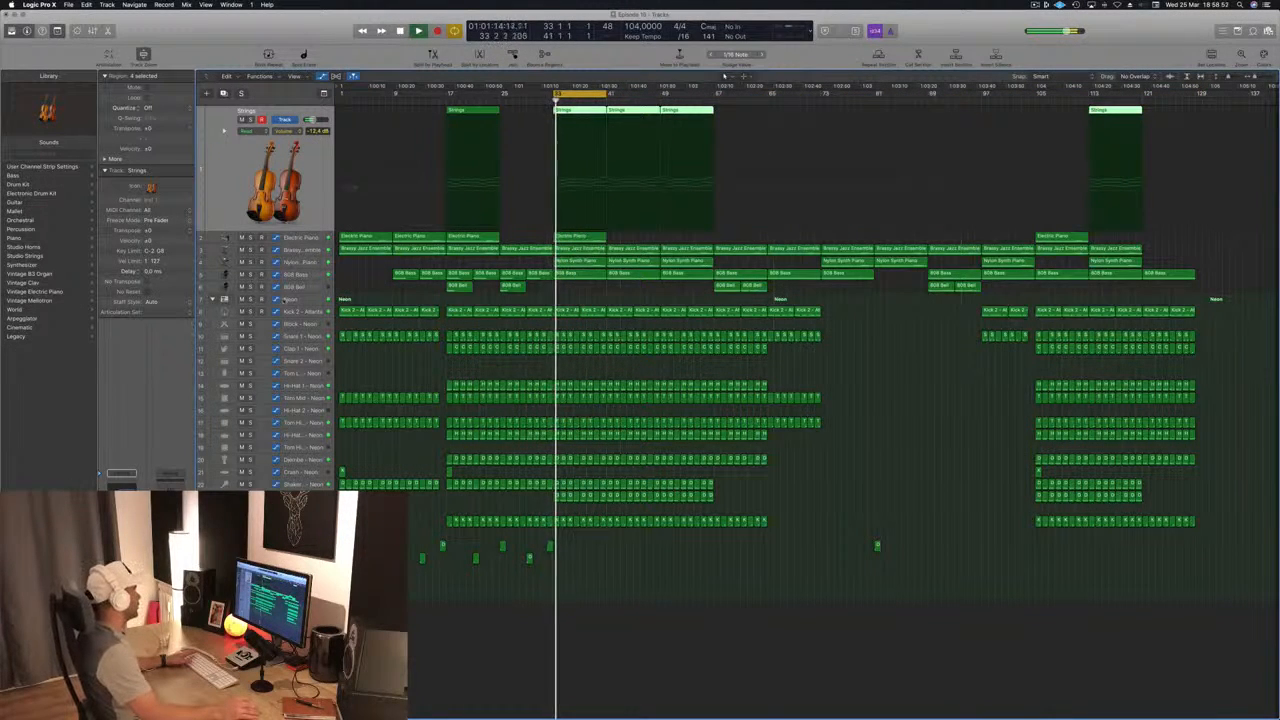
Step: Solo the Neon drum kit and select its Kick 2 - Seismic track during playback
{"action": "left_click", "coordinate": [286, 299]}
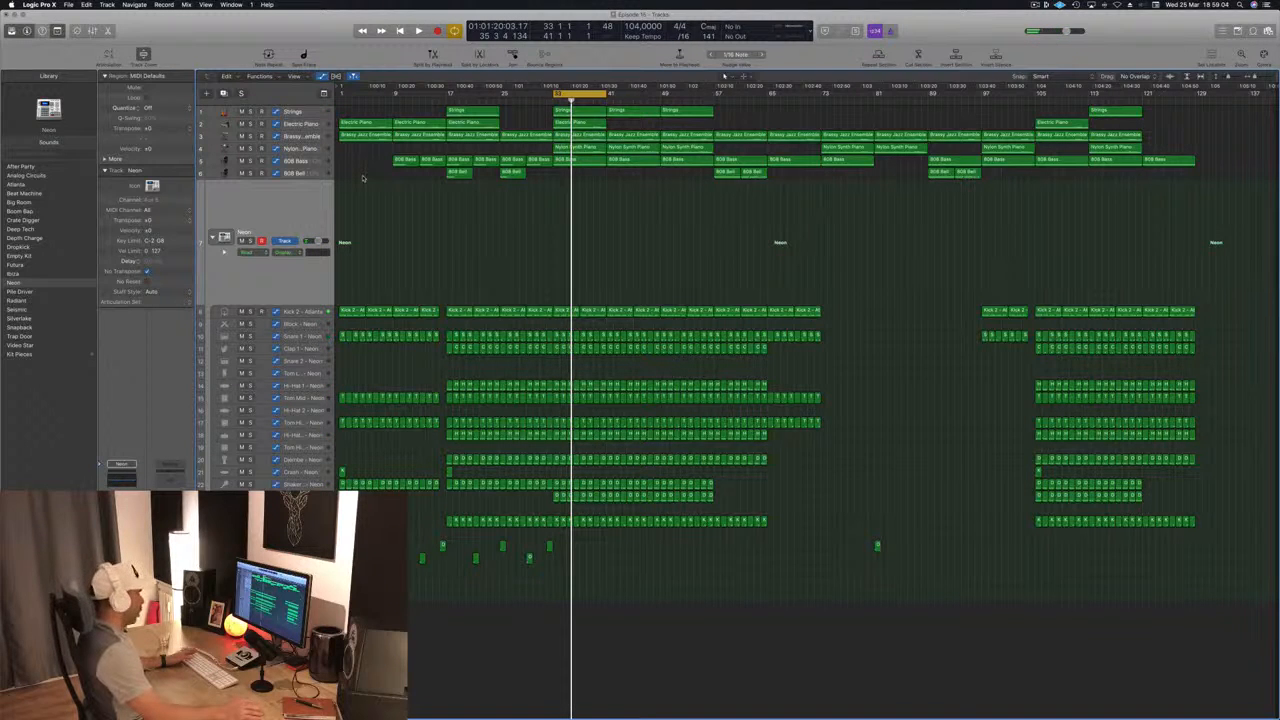
{"action": "left_click", "coordinate": [250, 241]}
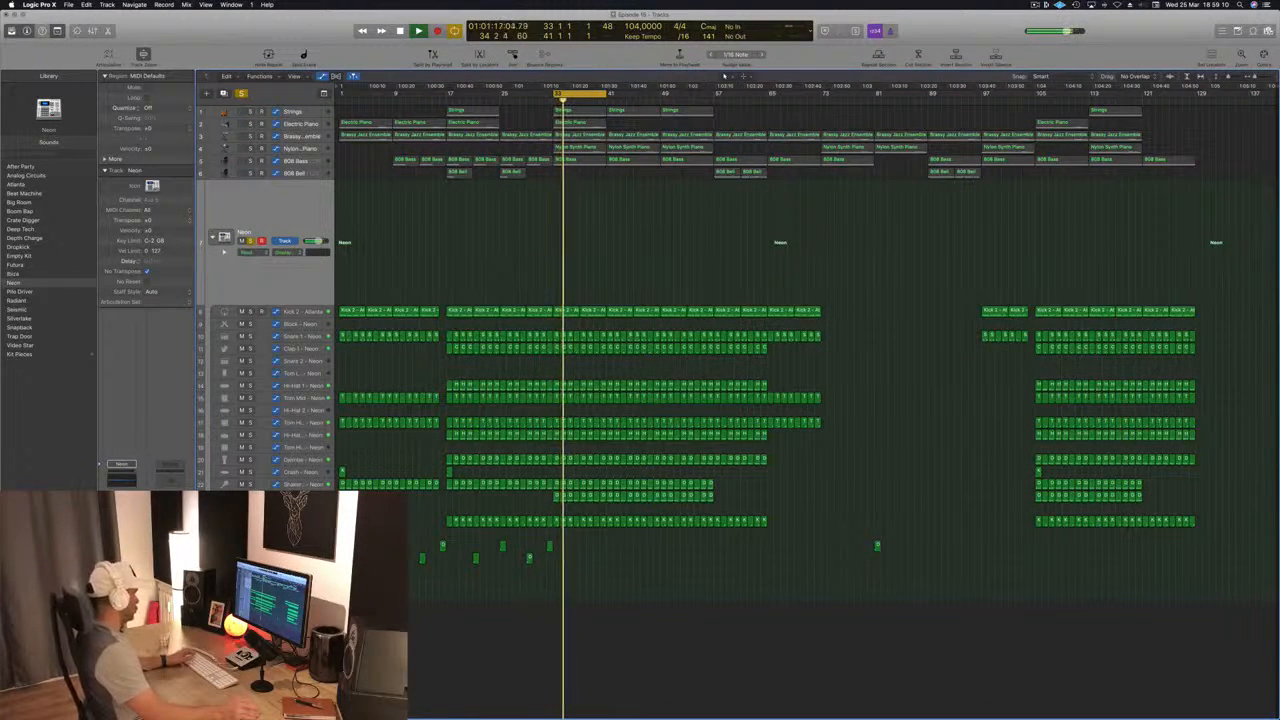
{"action": "left_click", "coordinate": [288, 521]}
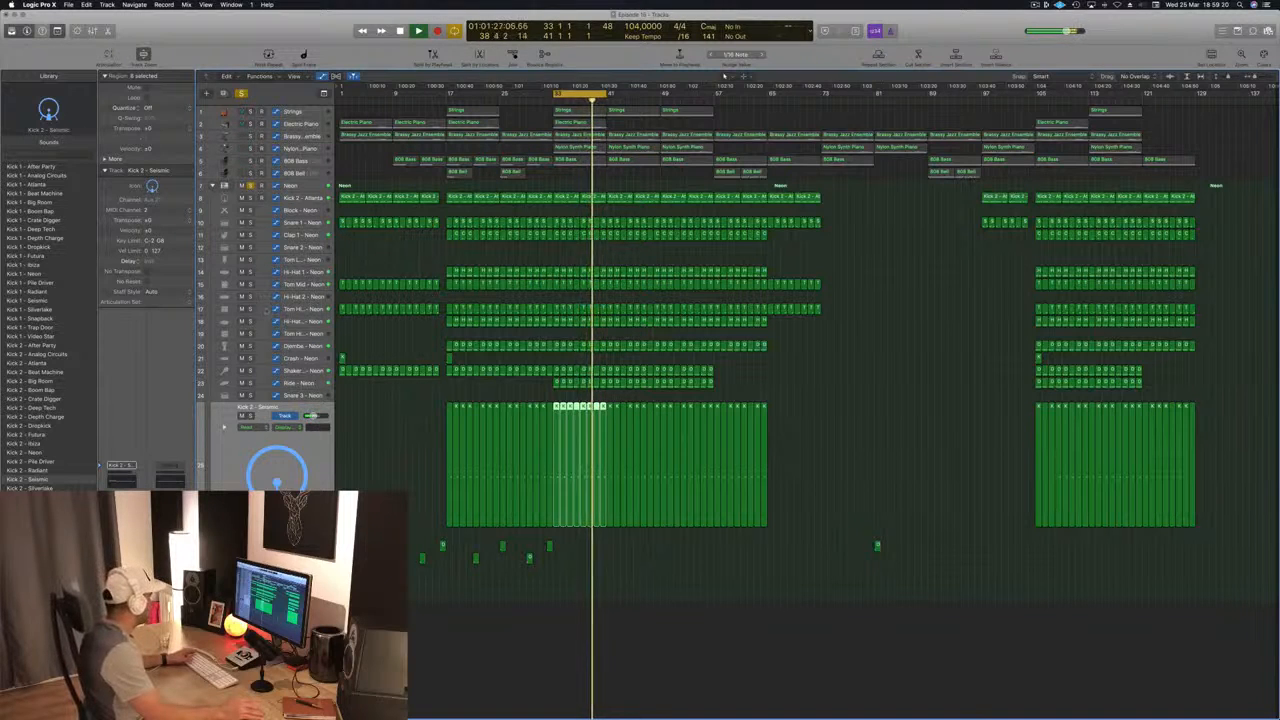
Step: Check the Djembe - Neon part in the drum mix by briefly soloing and muting it, and select its track
{"action": "left_click", "coordinate": [250, 346]}
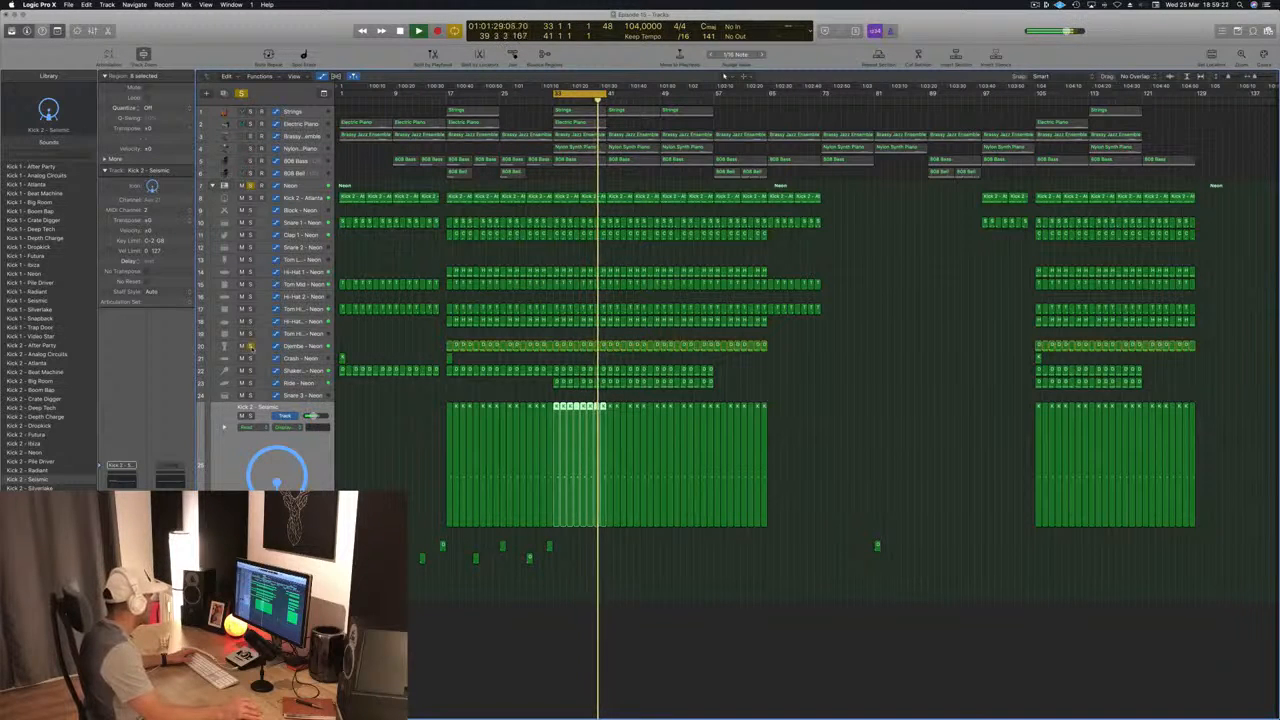
{"action": "left_click", "coordinate": [250, 346]}
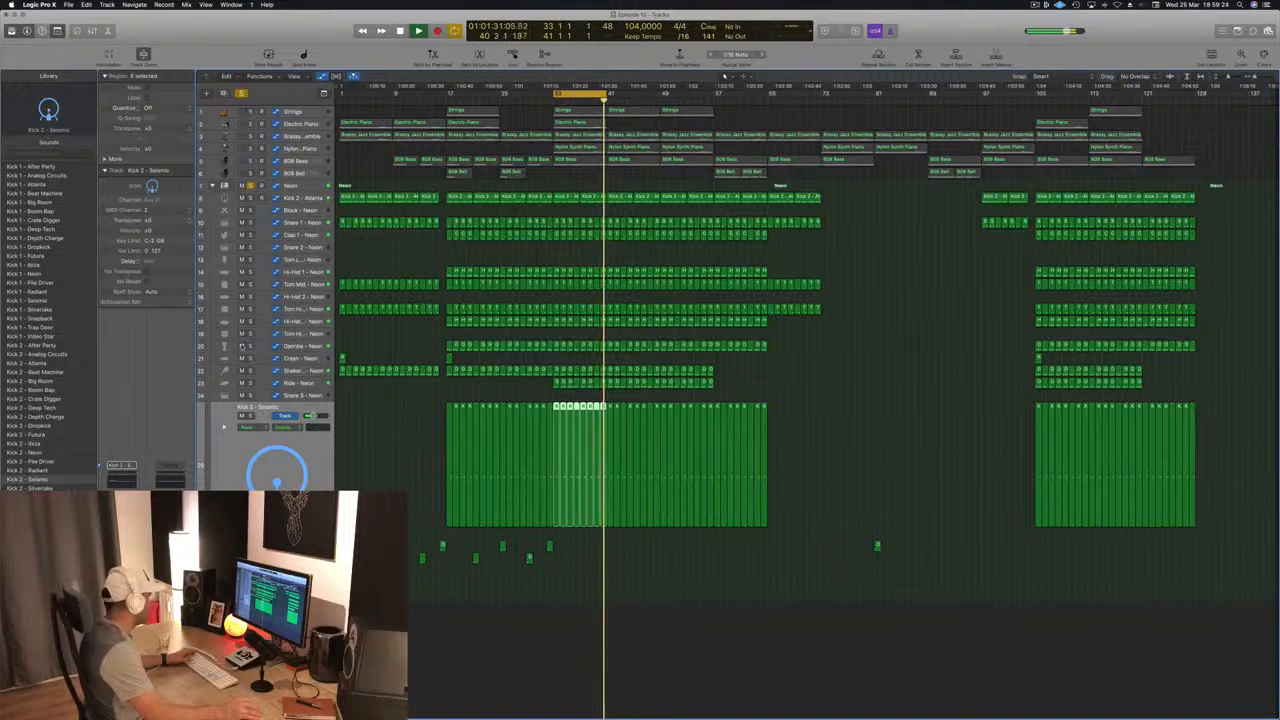
{"action": "left_click", "coordinate": [241, 346]}
{"action": "left_click", "coordinate": [302, 346]}
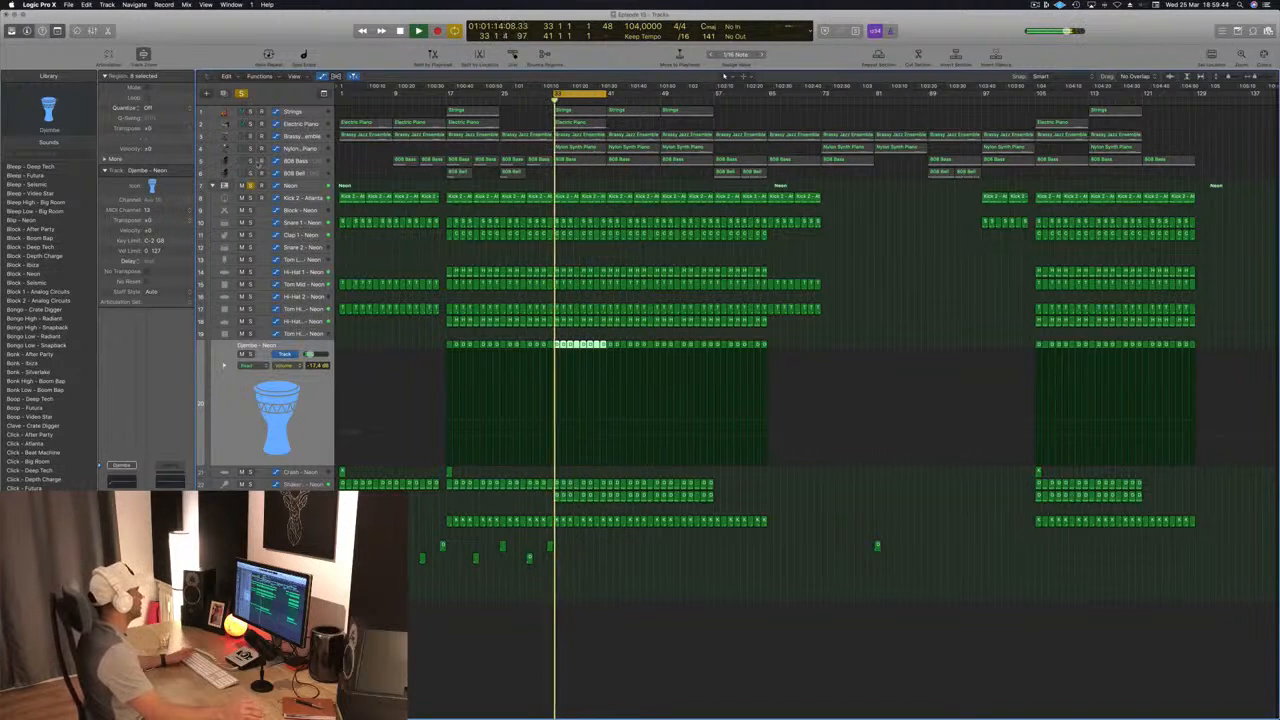
Step: Solo the 808 Bass track along with the drums, and adjust the threshold of its Vintage VCA Compressor
{"action": "left_click", "coordinate": [251, 161]}
{"action": "left_click", "coordinate": [268, 161]}
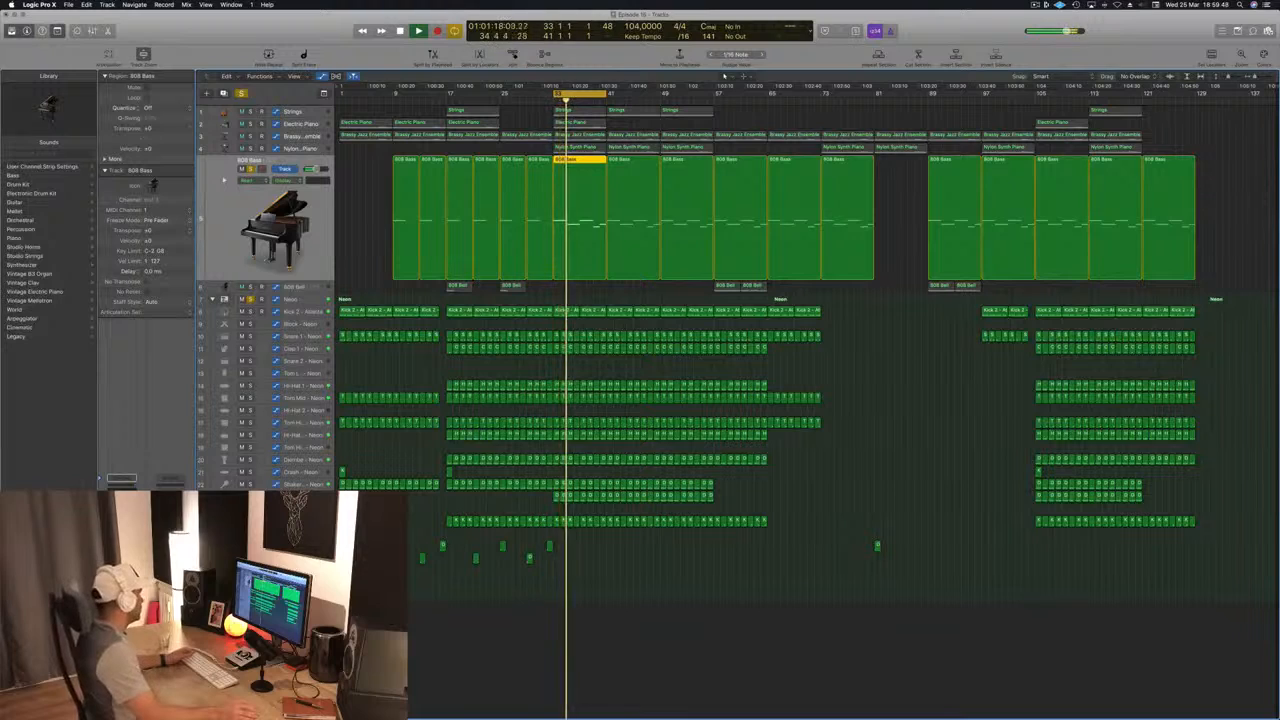
{"action": "key", "text": "v"}
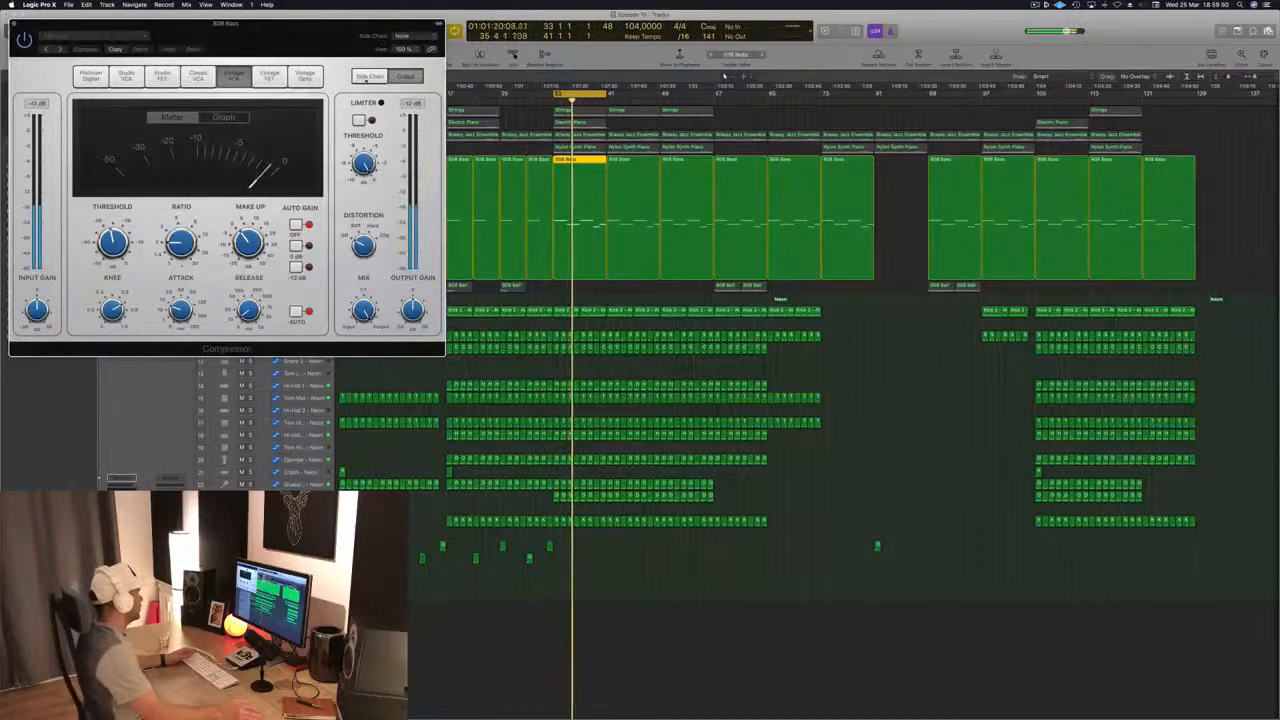
{"action": "left_click_drag", "start_coordinate": [333, 37], "coordinate": [945, 254]}
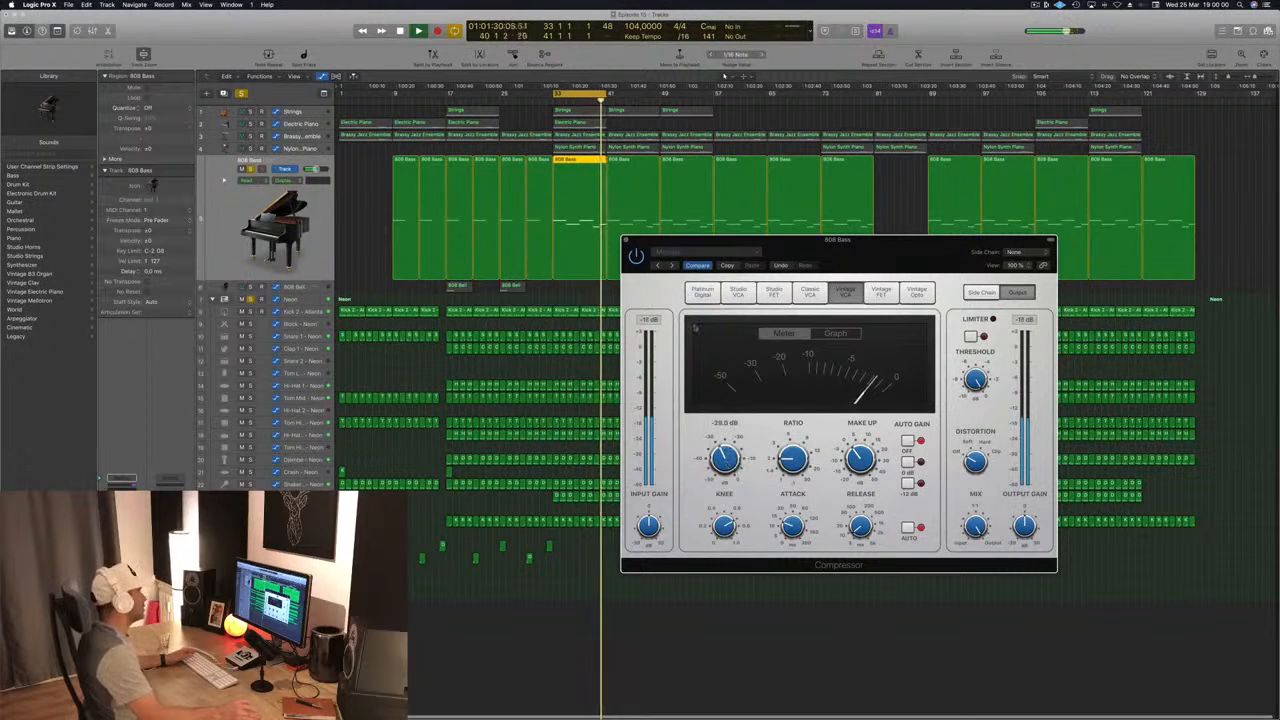
{"action": "left_click", "coordinate": [626, 240]}
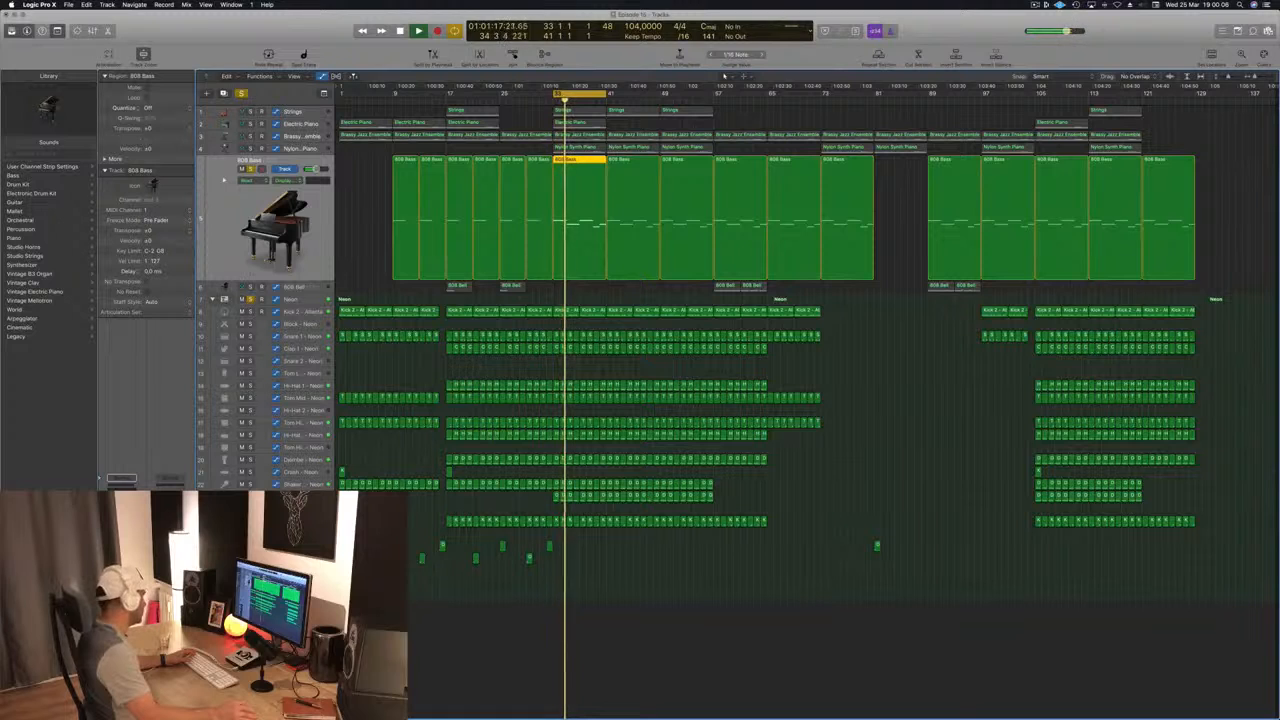
Step: Add a Platinum Digital Compressor to the 808 Bass track with its side chain set to Bus 10, the Kick 2 bus
{"action": "key", "text": "v"}
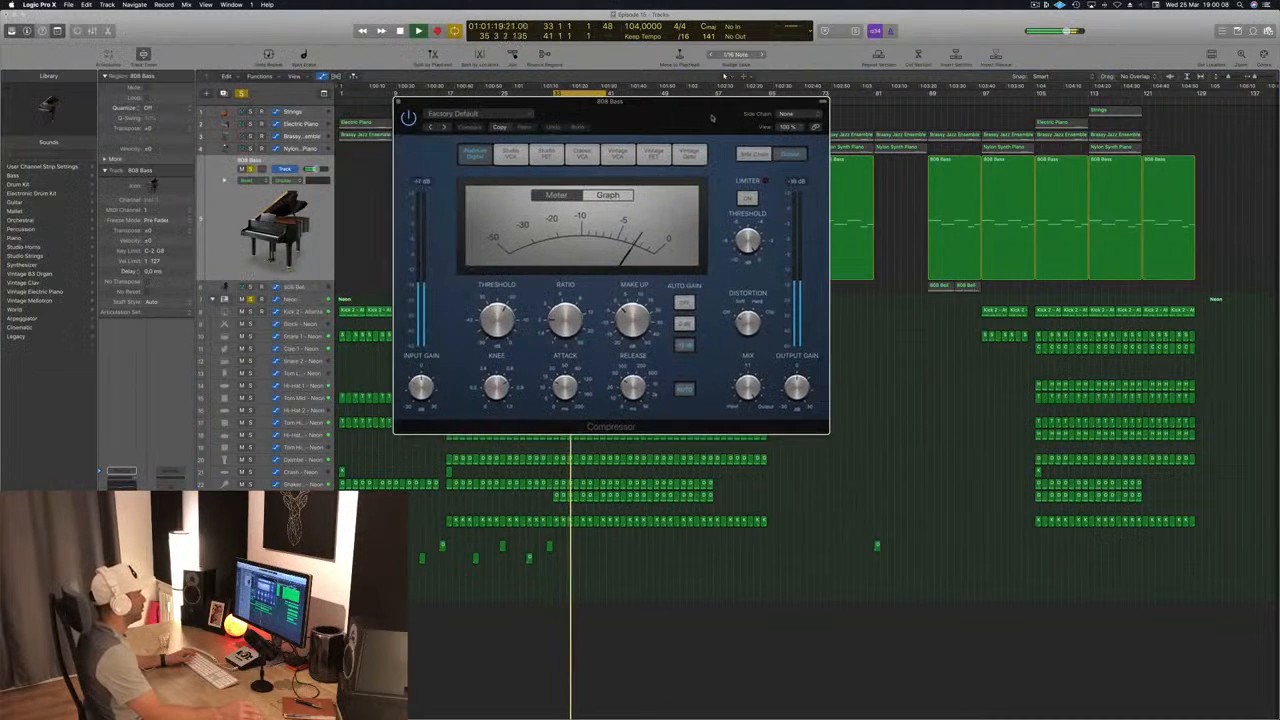
{"action": "left_click", "coordinate": [787, 114]}
{"action": "mouse_move", "coordinate": [791, 143]}
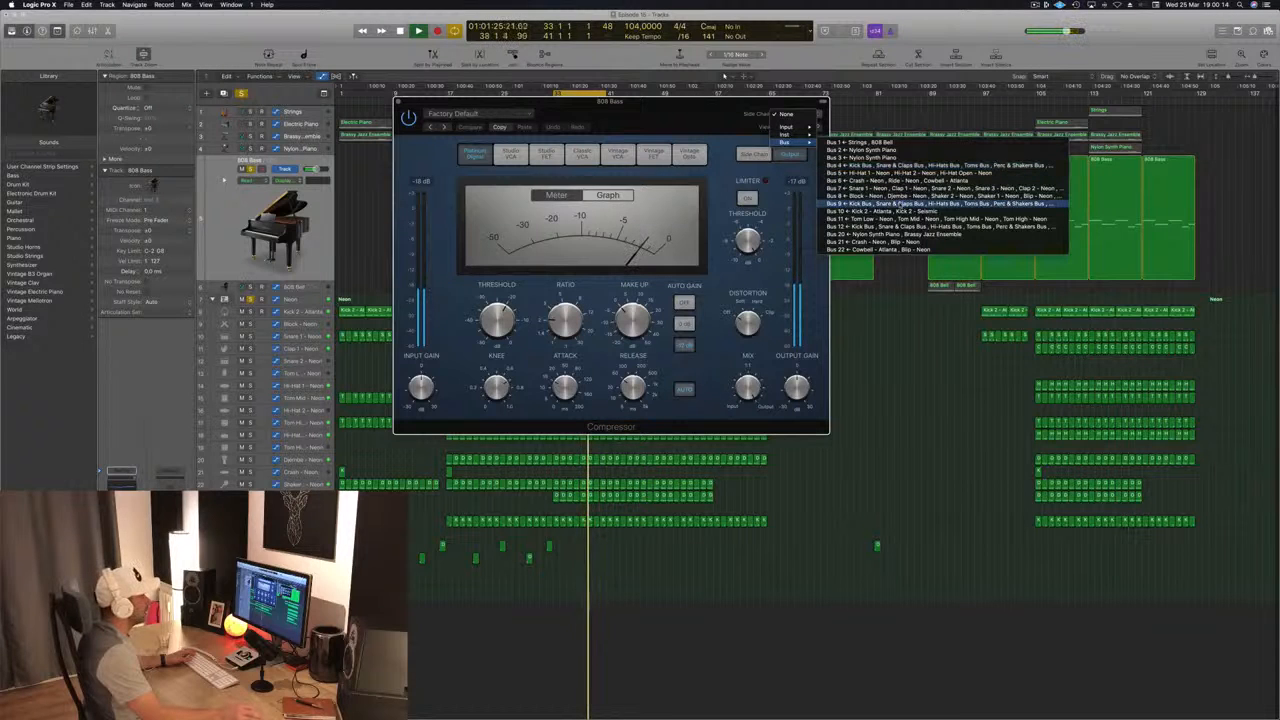
{"action": "left_click", "coordinate": [860, 211]}
Step: Set the side-chained Compressor's ratio to 5.1:1 and move its window clear of the 808 Bass regions
{"action": "left_click_drag", "start_coordinate": [677, 120], "coordinate": [885, 284]}
{"action": "left_click_drag", "start_coordinate": [773, 473], "coordinate": [778, 451]}
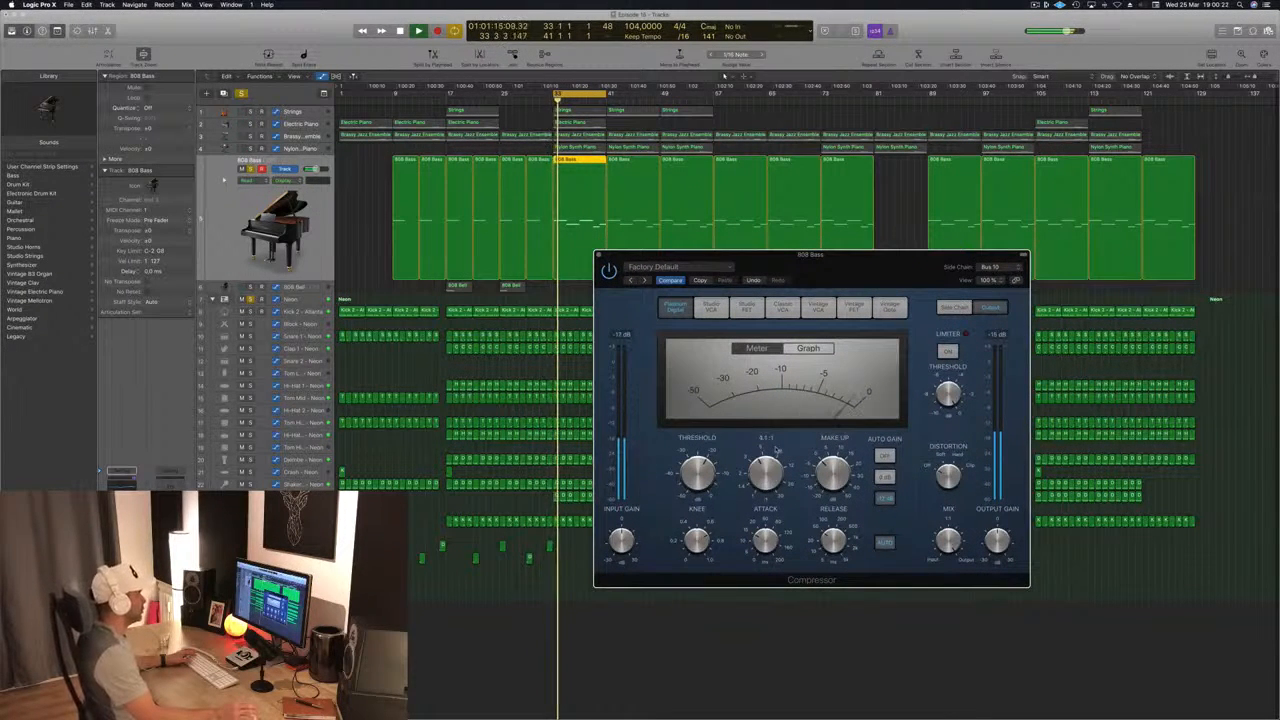
{"action": "left_click_drag", "start_coordinate": [889, 265], "coordinate": [795, 353]}
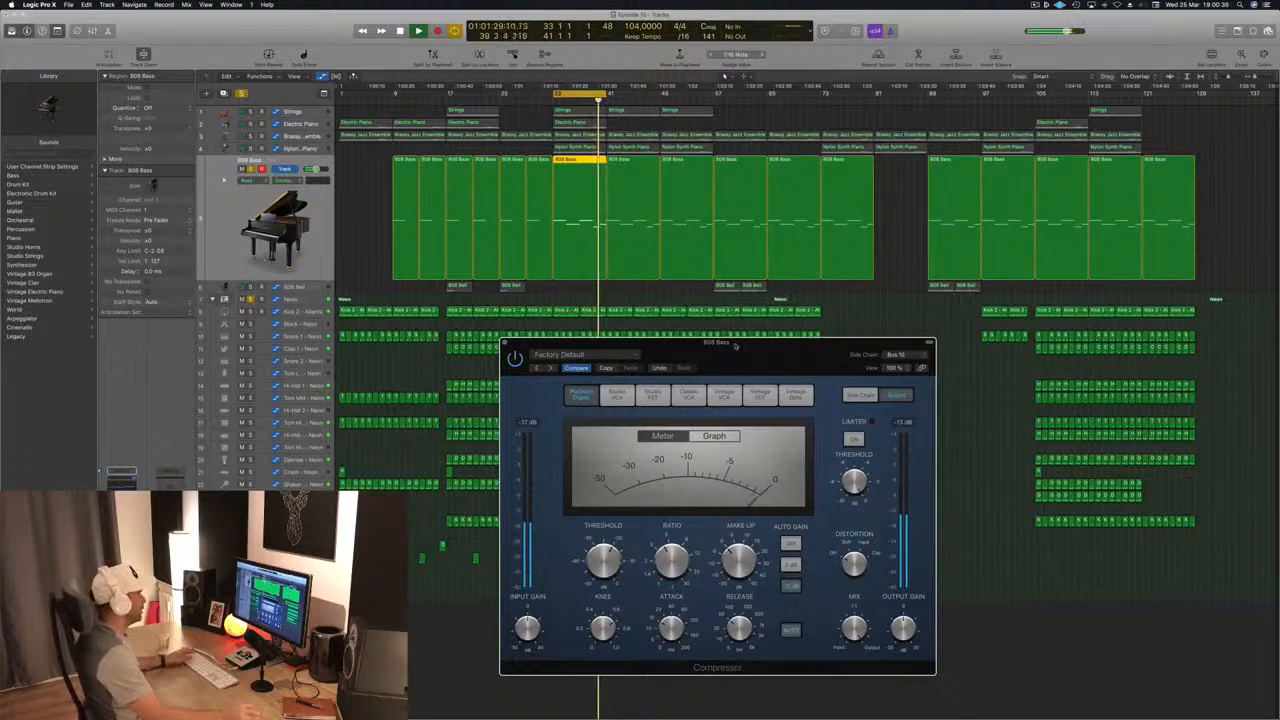
Step: Close the 808 Bass track's Compressor and solo the Nylon Synth Piano track along with the bass and drums
{"action": "left_click_drag", "start_coordinate": [735, 345], "coordinate": [626, 343]}
{"action": "left_click", "coordinate": [462, 346]}
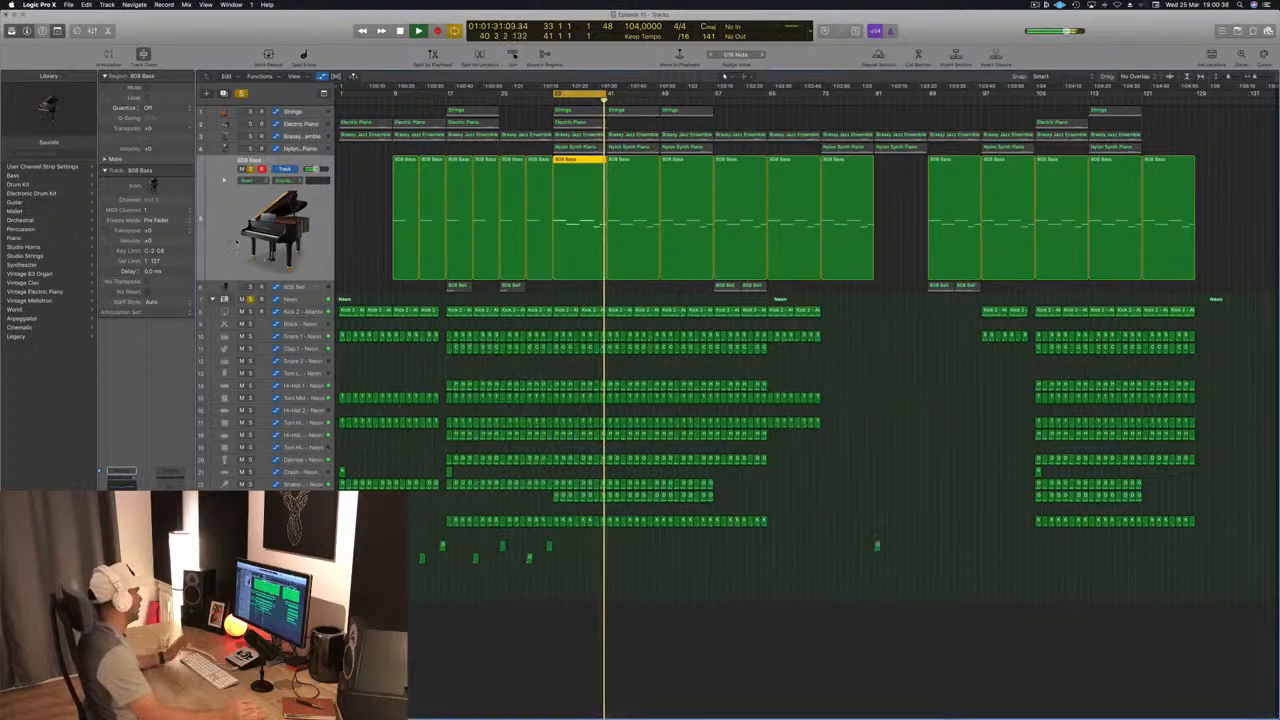
{"action": "left_click", "coordinate": [314, 150]}
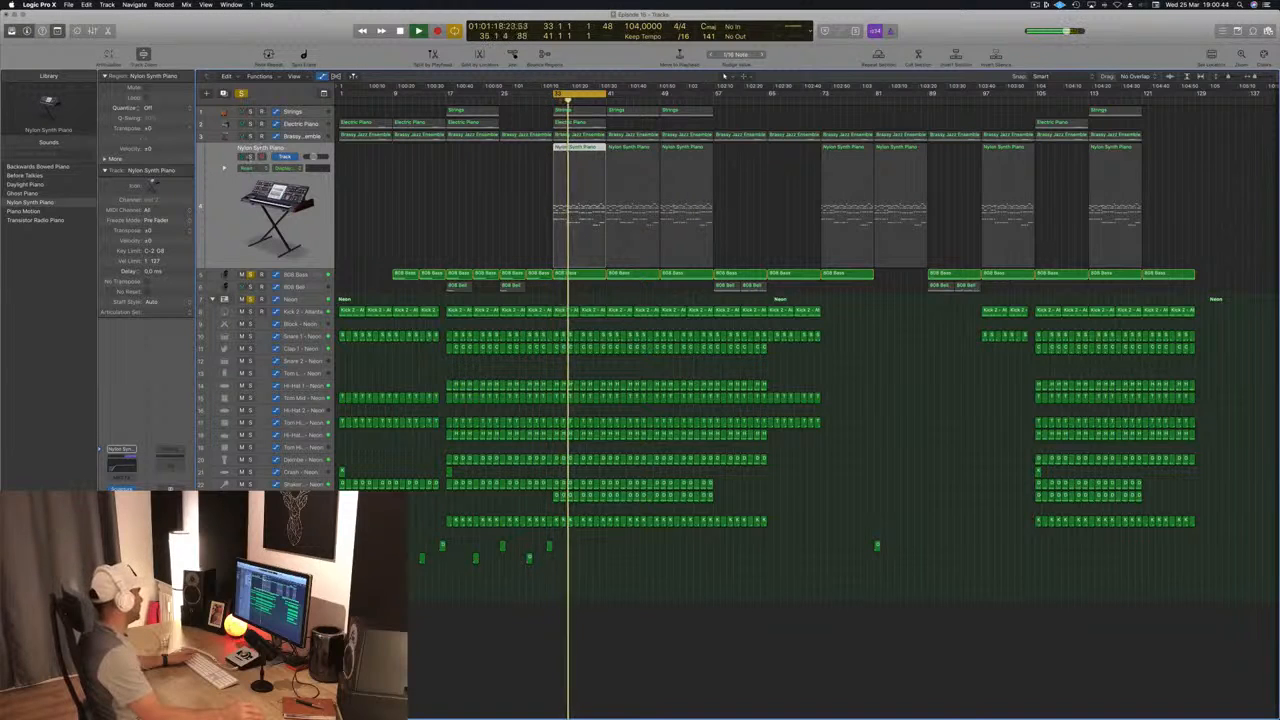
{"action": "left_click", "coordinate": [251, 157]}
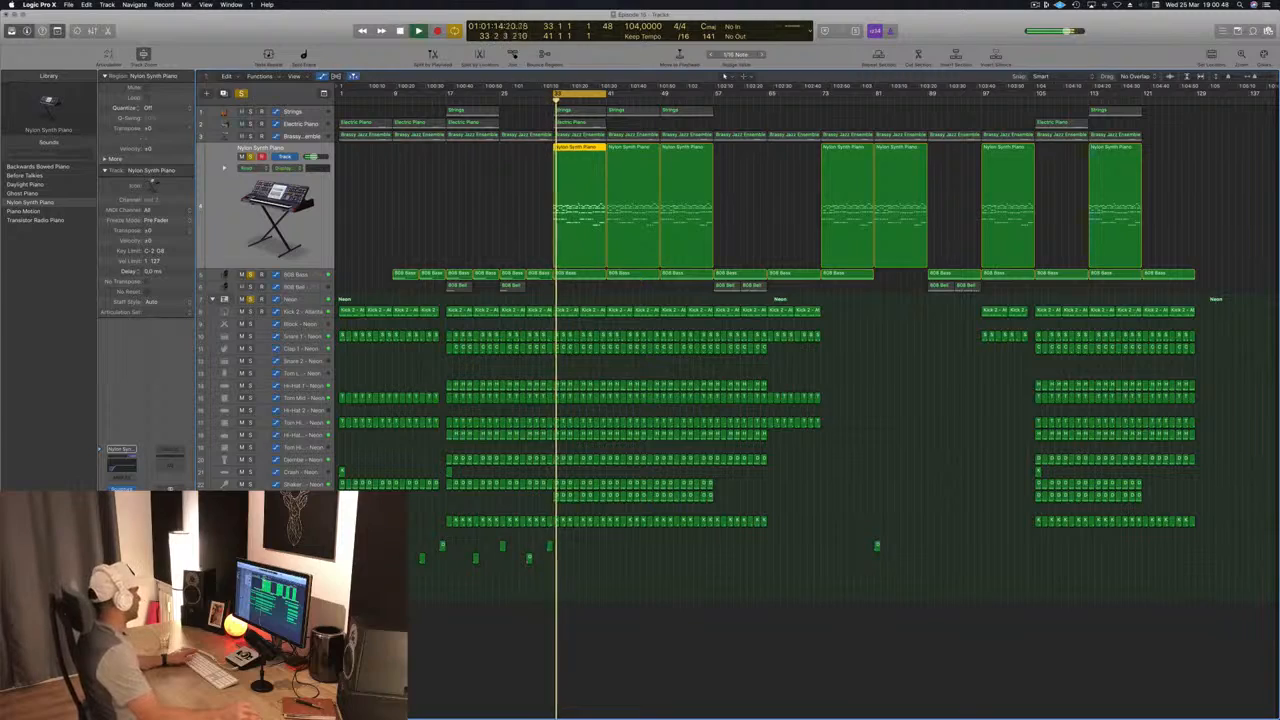
Step: Set the side chain of the Nylon Synth Piano's Vintage FET Compressor to Bus 10, the Kick 2 bus, and close the plug-in
{"action": "left_click", "coordinate": [122, 511]}
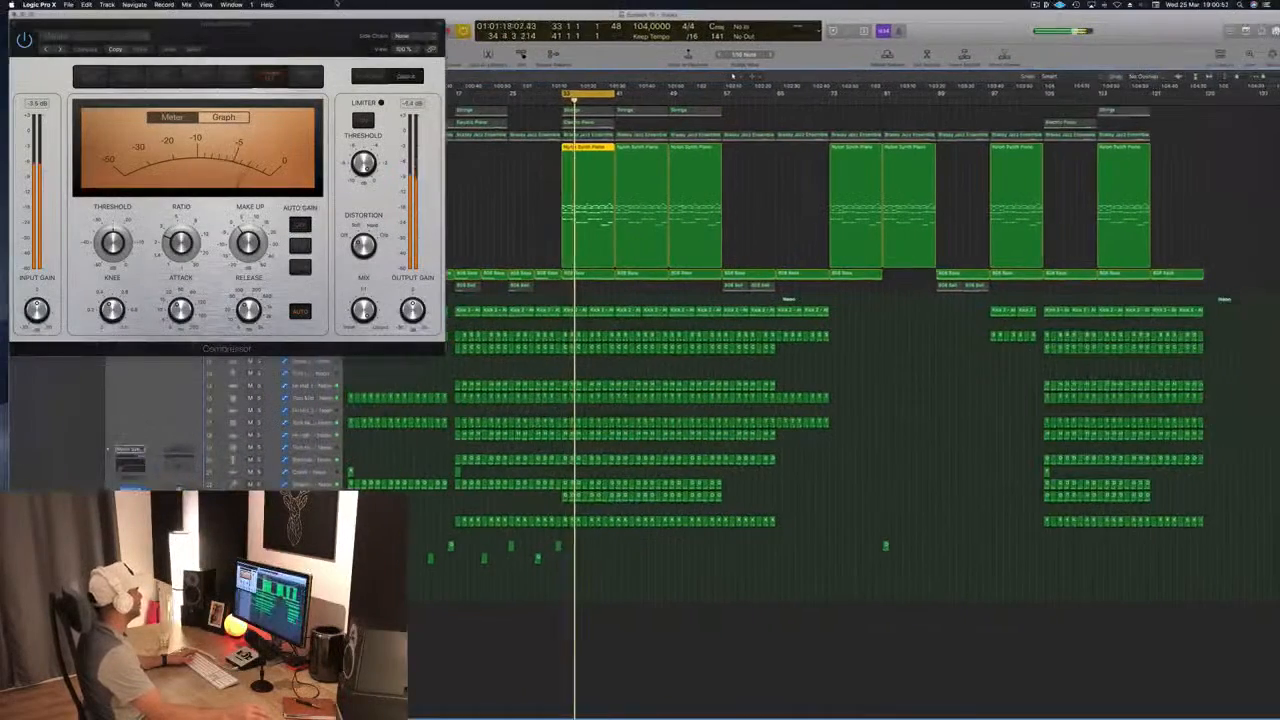
{"action": "mouse_move", "coordinate": [337, 3]}
{"action": "left_mouse_down"}
{"action": "mouse_move", "coordinate": [304, 3]}
{"action": "mouse_move", "coordinate": [332, 3]}
{"action": "left_mouse_up"}
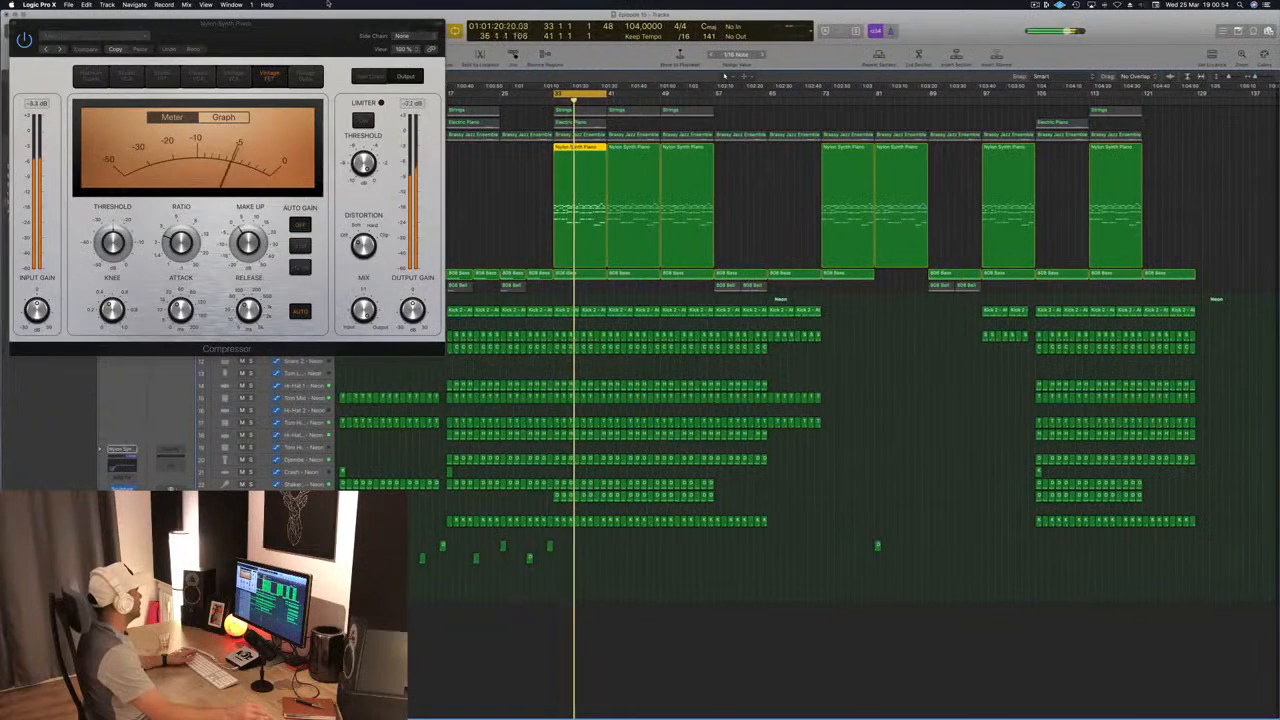
{"action": "left_click_drag", "start_coordinate": [300, 44], "coordinate": [657, 92]}
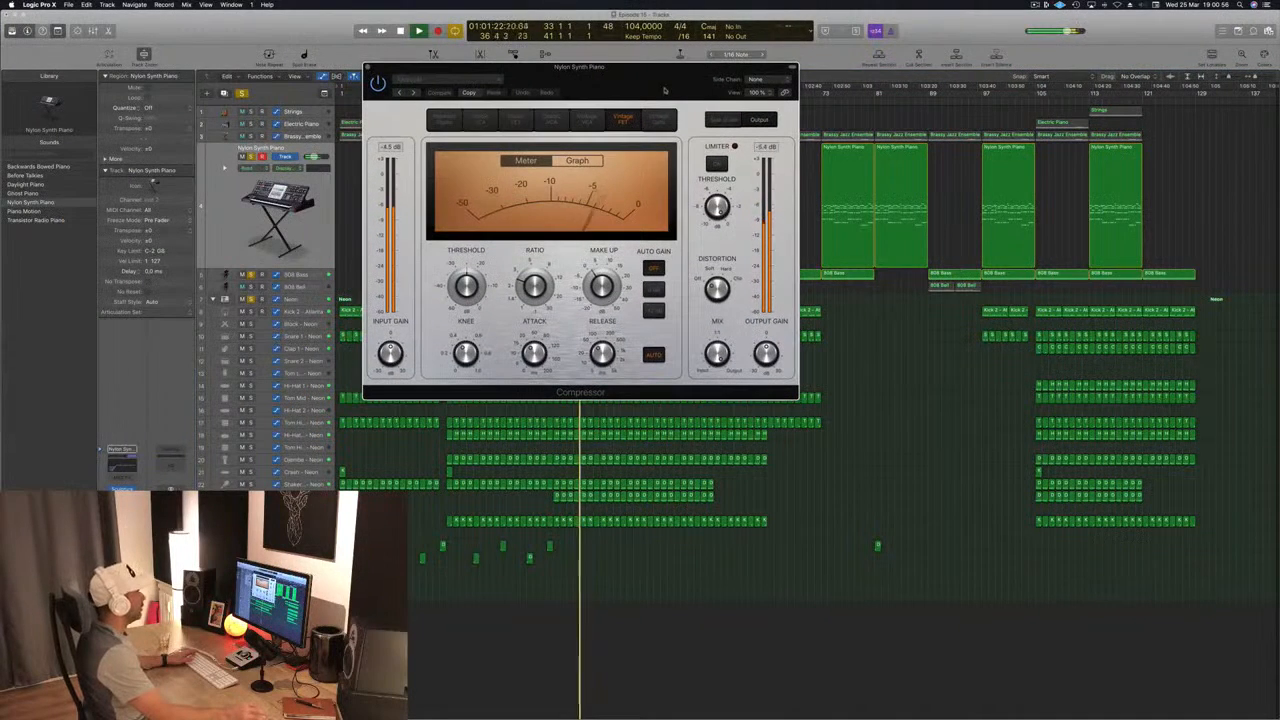
{"action": "left_click", "coordinate": [770, 79]}
{"action": "mouse_move", "coordinate": [760, 107]}
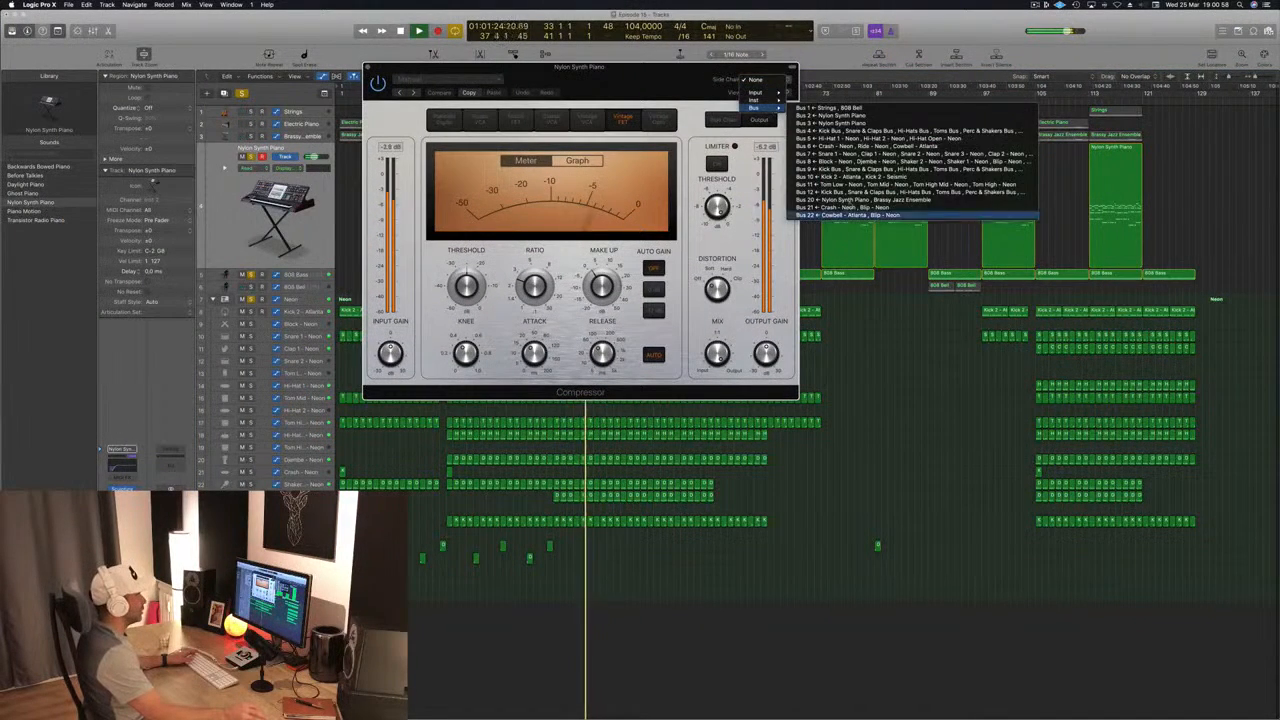
{"action": "left_click", "coordinate": [850, 177]}
{"action": "left_click_drag", "start_coordinate": [634, 82], "coordinate": [676, 169]}
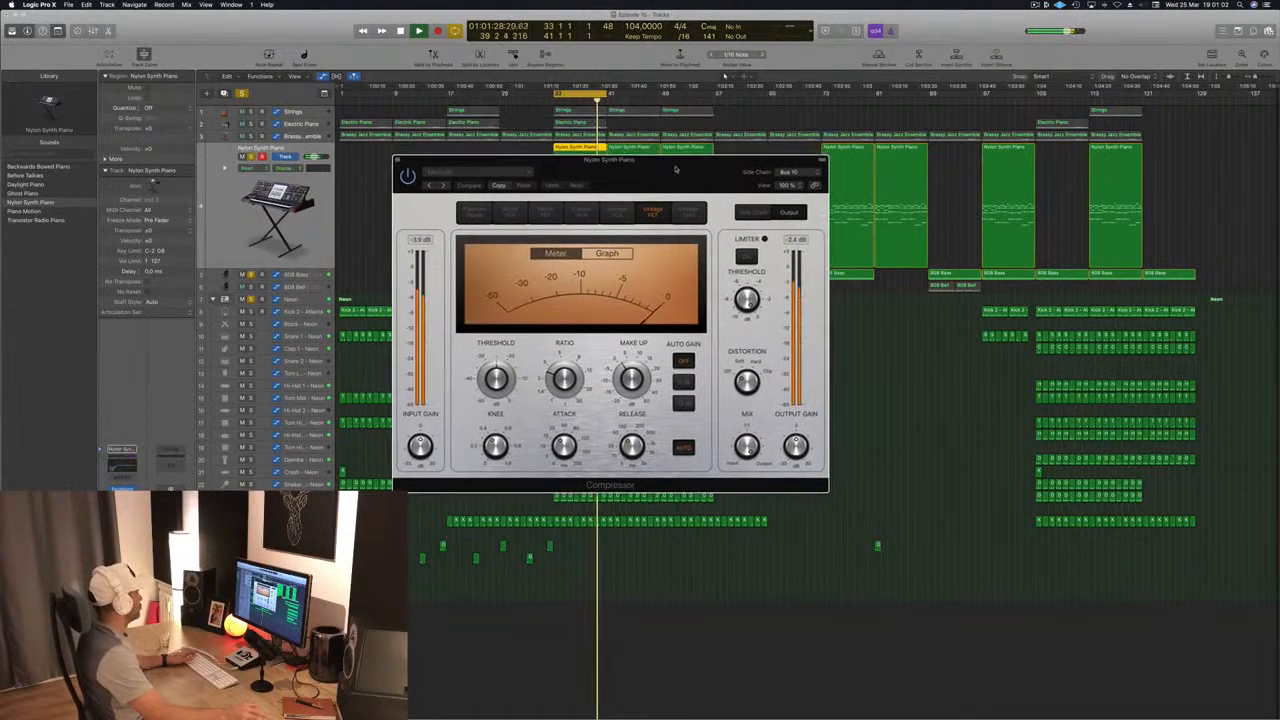
{"action": "left_click", "coordinate": [398, 160]}
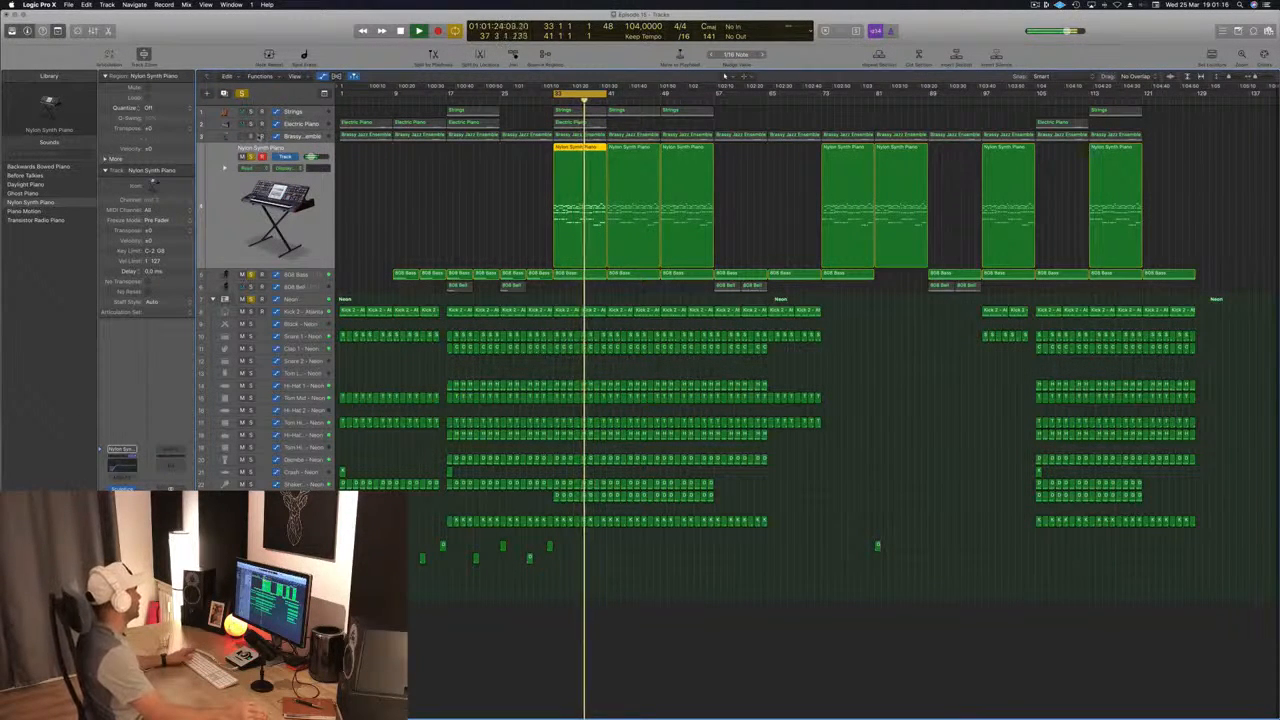
Step: Add the Brassy Jazz Ensemble track to the soloed tracks and examine its Channel EQ curve during playback
{"action": "key", "text": "Up"}
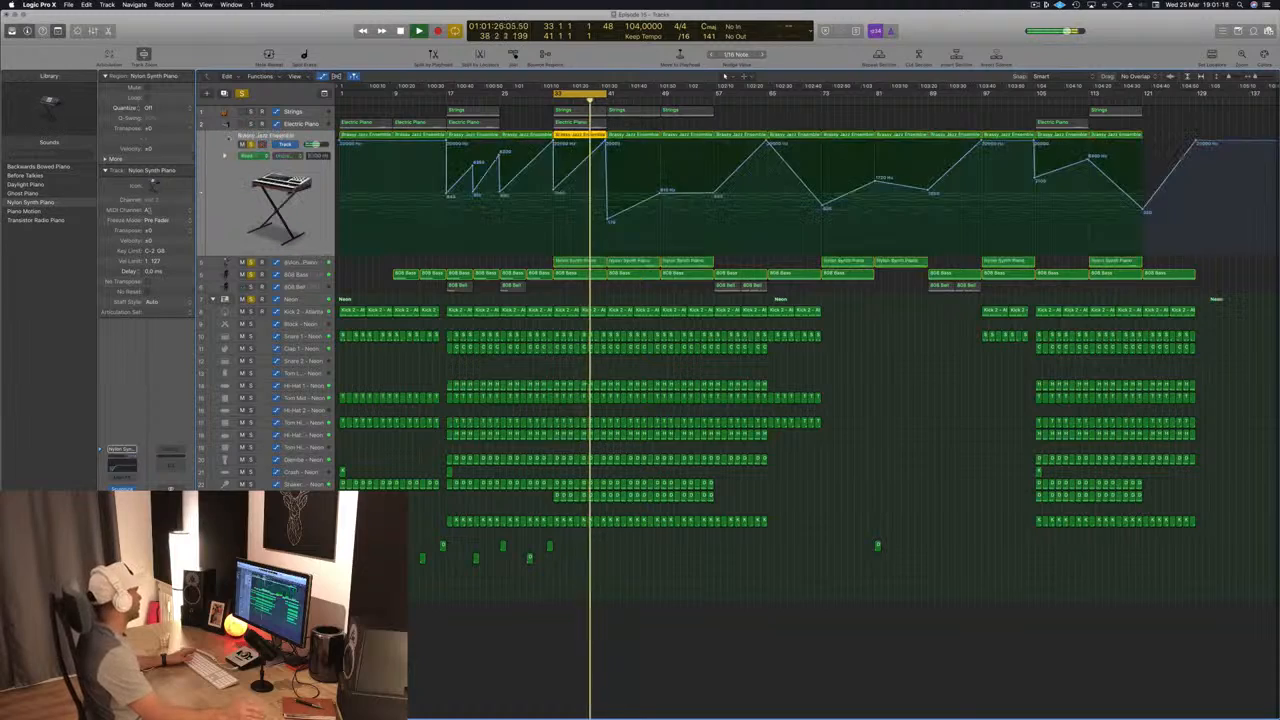
{"action": "left_click", "coordinate": [122, 487]}
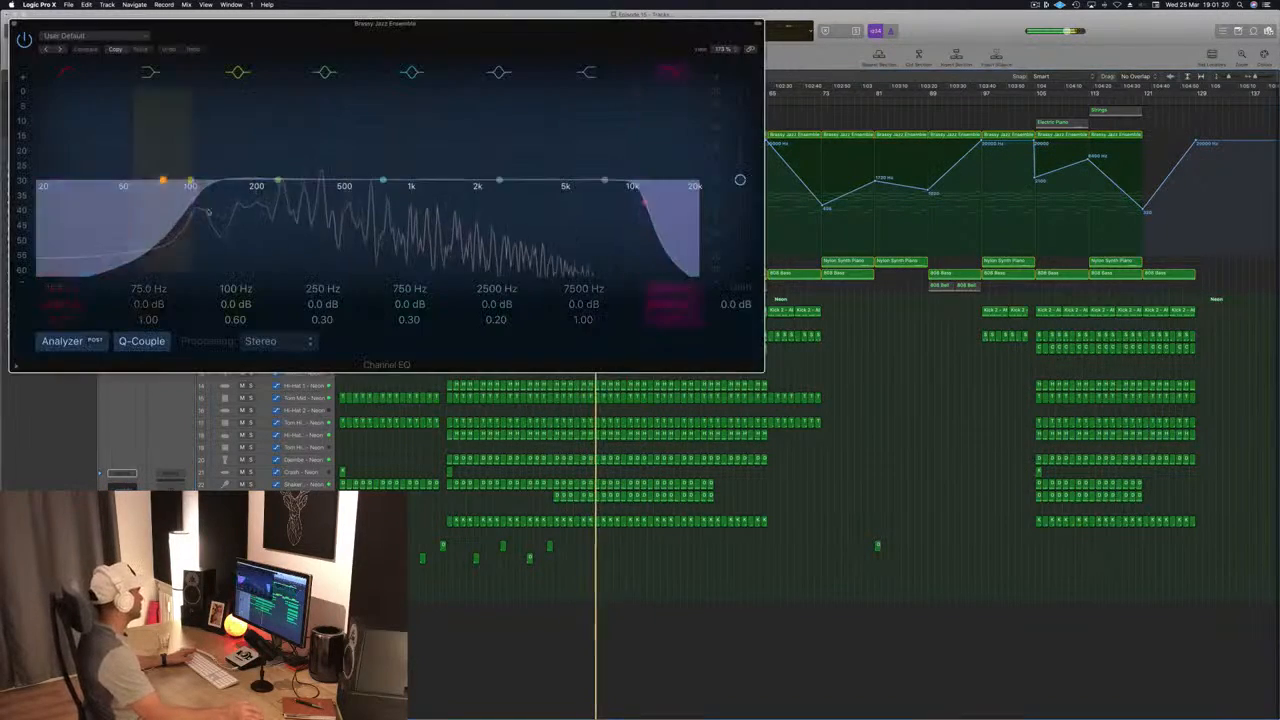
{"action": "left_click_drag", "start_coordinate": [297, 32], "coordinate": [701, 297]}
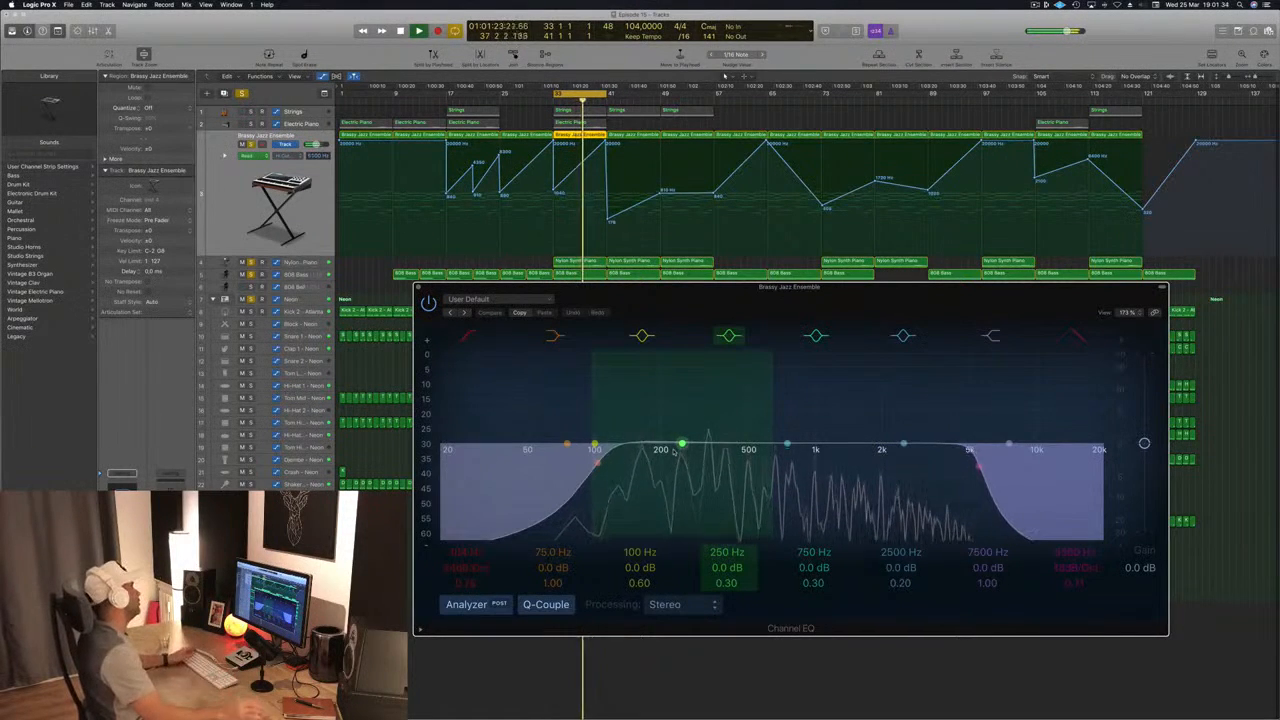
{"action": "left_click_drag", "start_coordinate": [774, 313], "coordinate": [626, 325]}
{"action": "left_click", "coordinate": [268, 299]}
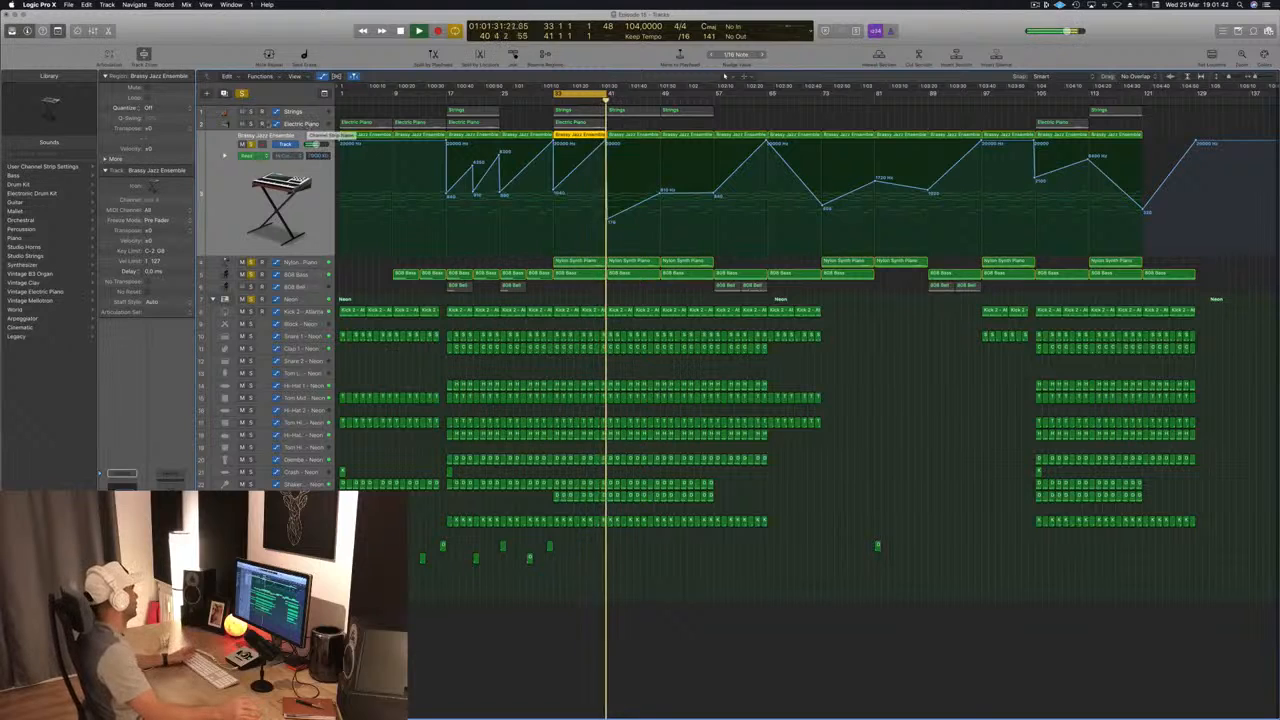
Step: Solo the Electric Piano and, in its Channel EQ, cut 315 Hz by 3.0 dB and raise the overall gain to +1.5 dB
{"action": "left_click", "coordinate": [251, 124]}
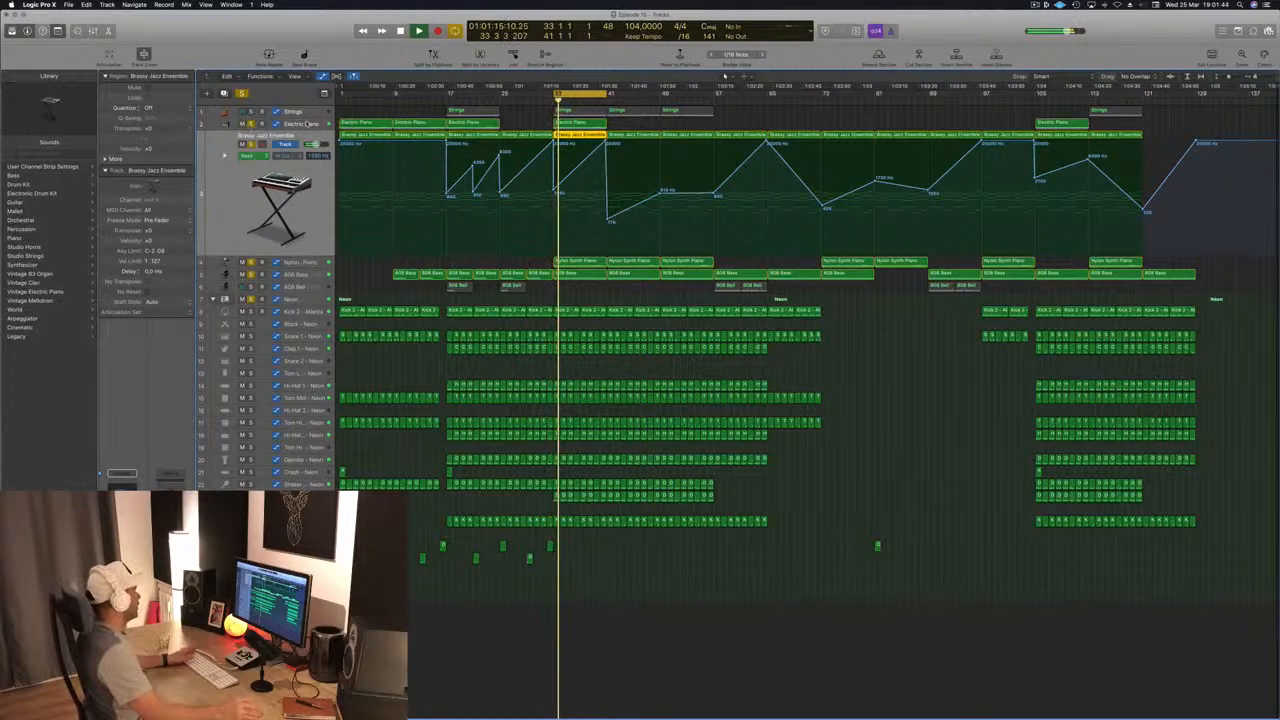
{"action": "left_click", "coordinate": [307, 125]}
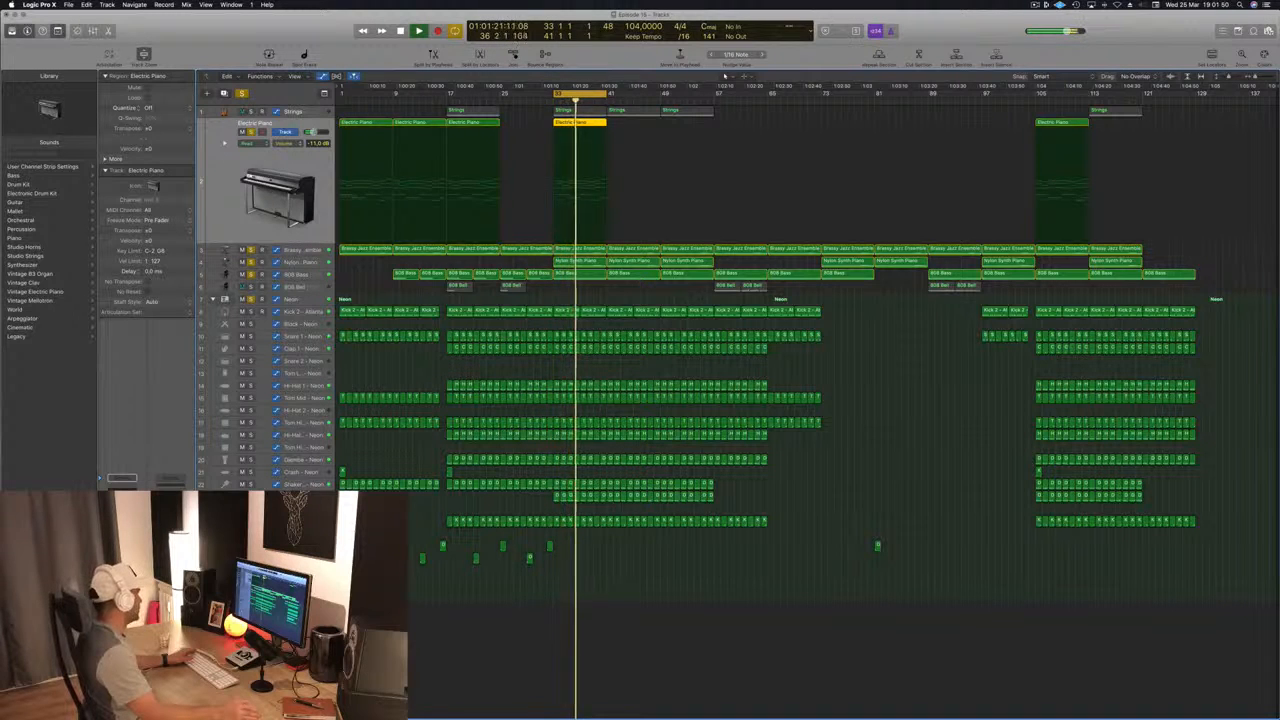
{"action": "left_click", "coordinate": [122, 500]}
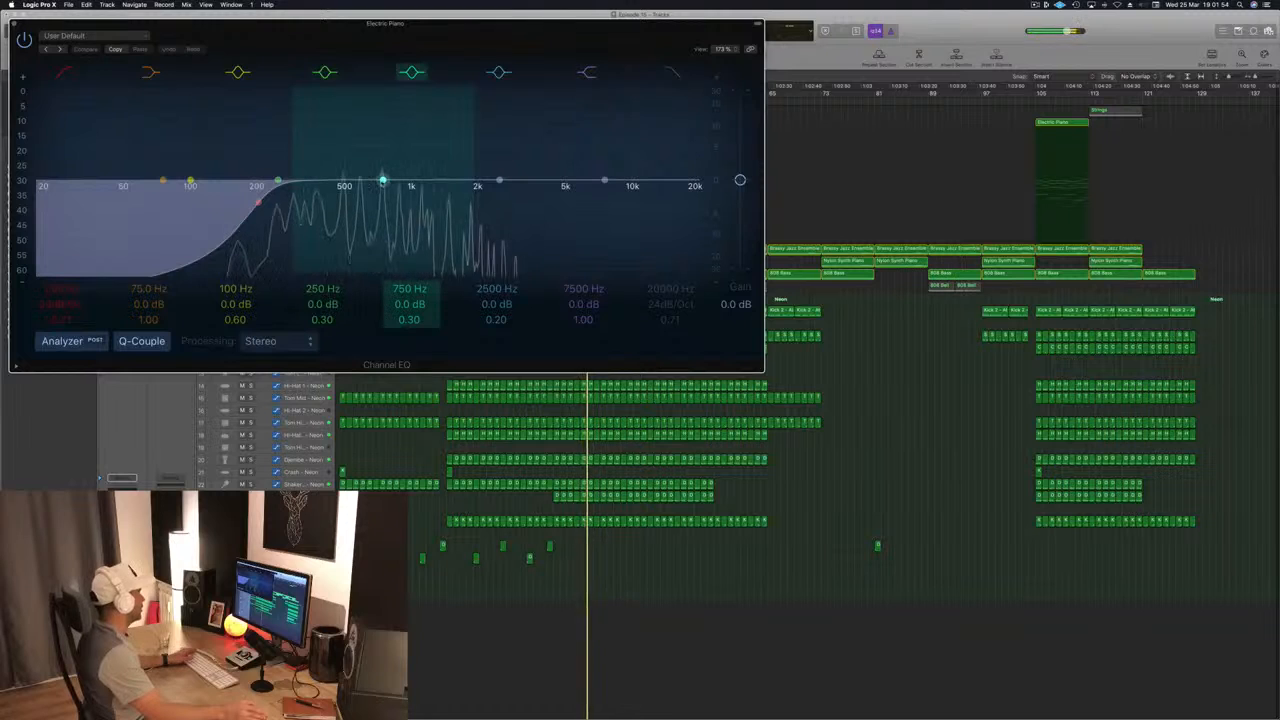
{"action": "left_click_drag", "start_coordinate": [383, 181], "coordinate": [297, 197]}
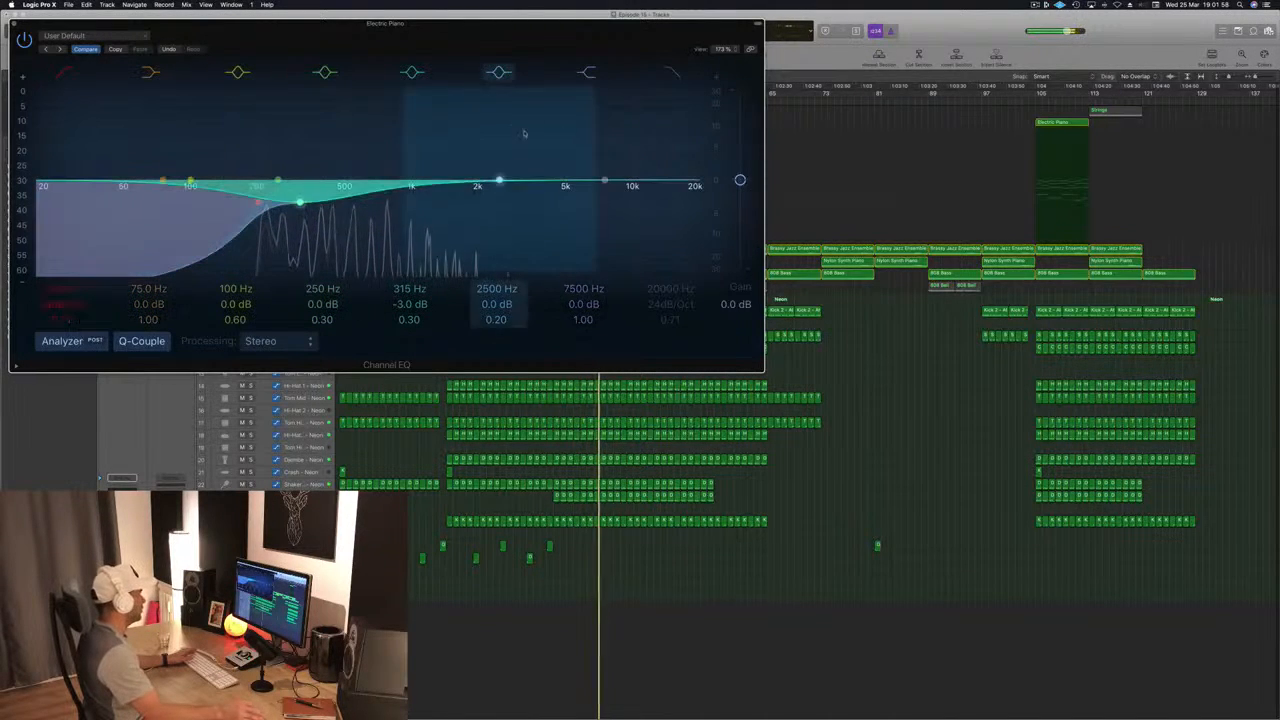
{"action": "mouse_move", "coordinate": [740, 179]}
{"action": "left_mouse_down"}
{"action": "mouse_move", "coordinate": [740, 143]}
{"action": "mouse_move", "coordinate": [740, 174]}
{"action": "left_mouse_up"}
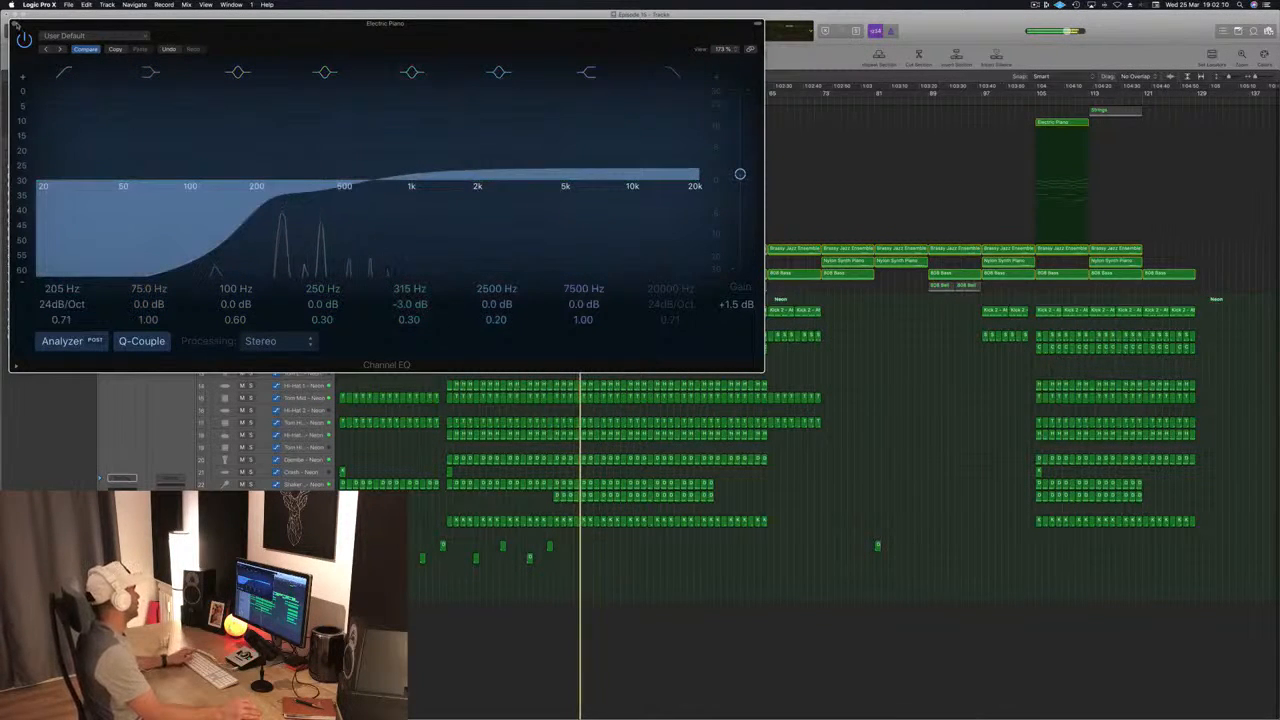
{"action": "left_click", "coordinate": [14, 24]}
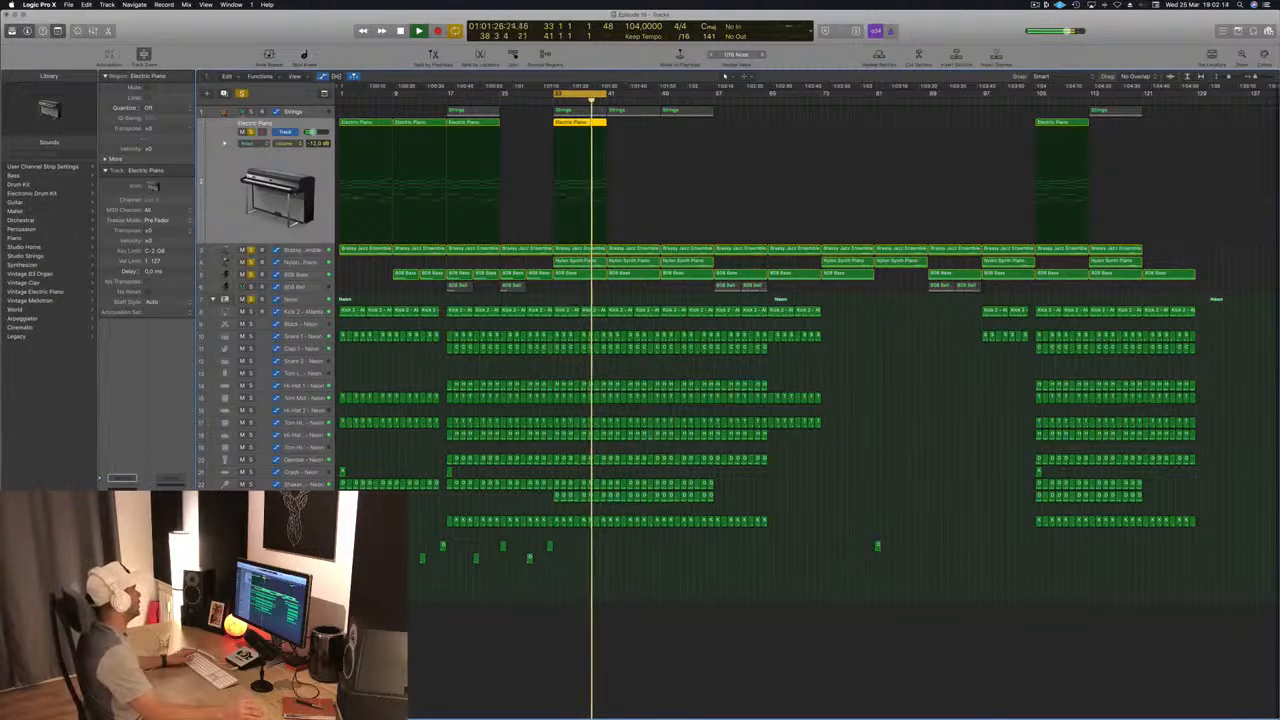
Step: Clear the solo from all other tracks and solo only the Strings track
{"action": "left_click", "coordinate": [251, 112]}
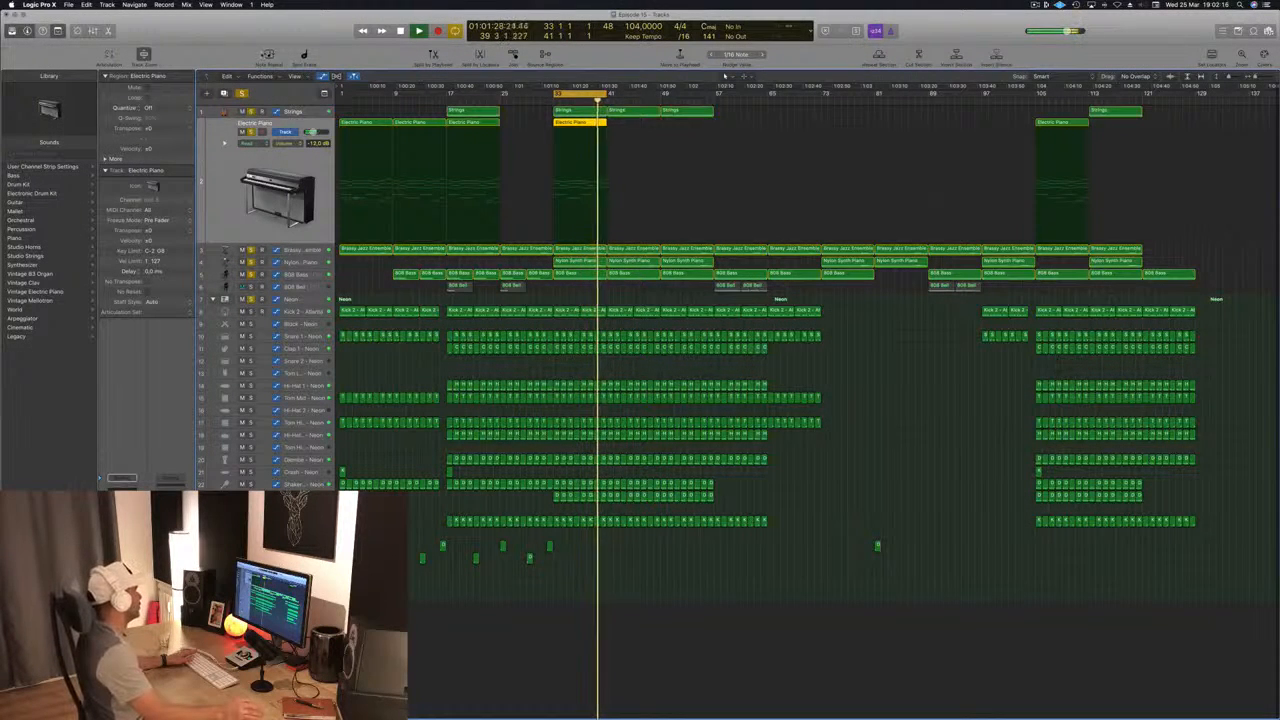
{"action": "left_click", "coordinate": [242, 93]}
{"action": "left_click", "coordinate": [262, 114]}
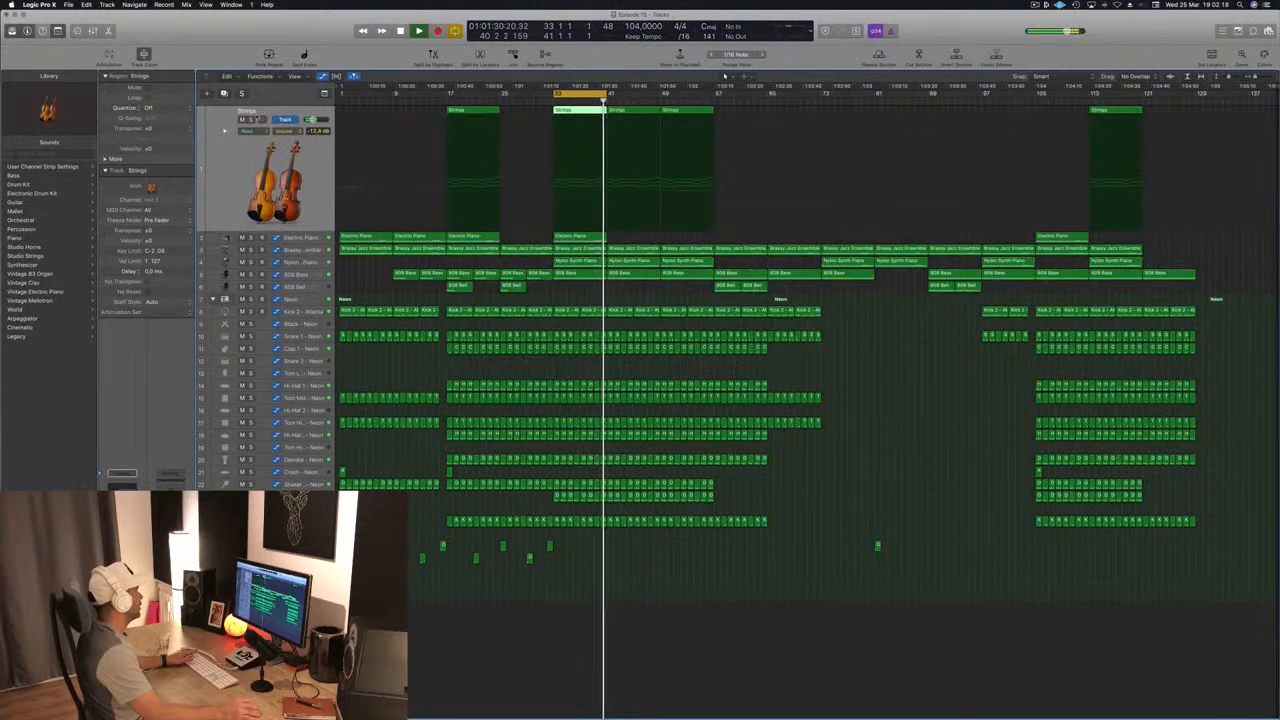
{"action": "left_click", "coordinate": [250, 119]}
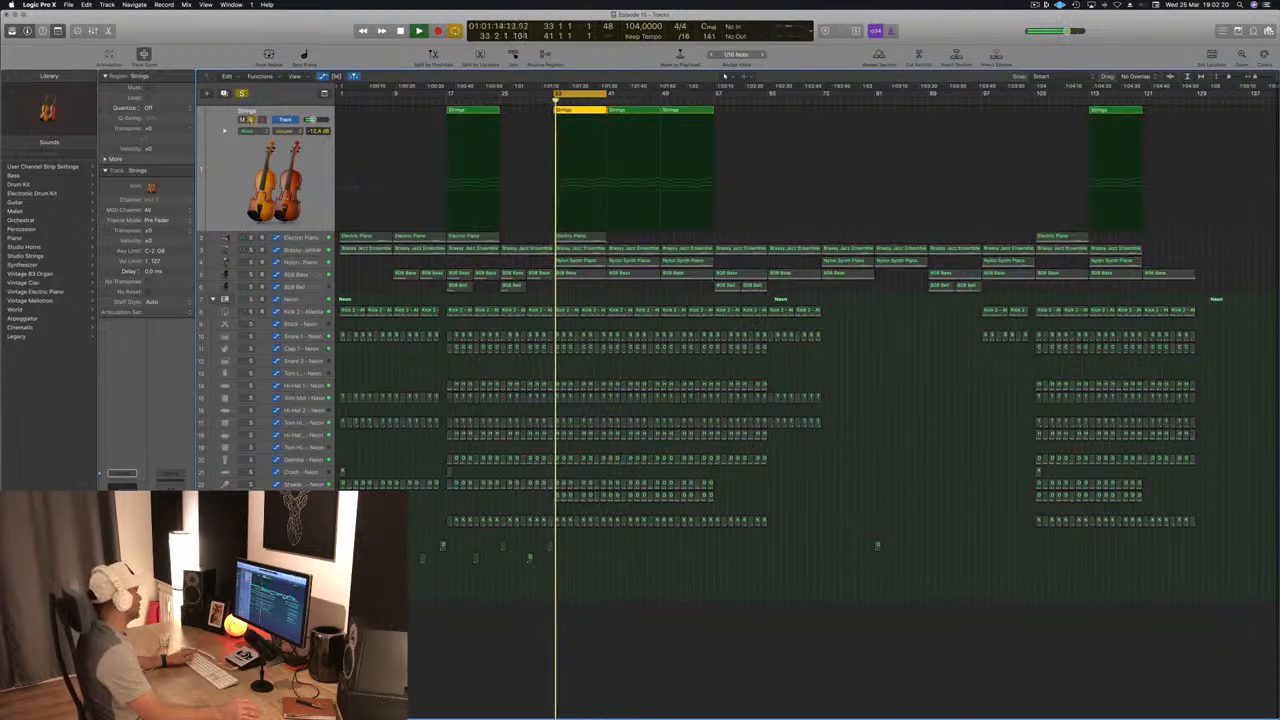
Step: Lower the low-cut frequency in the Strings' Channel EQ to 110 Hz, unsolo the track and close the EQ
{"action": "left_click", "coordinate": [122, 489]}
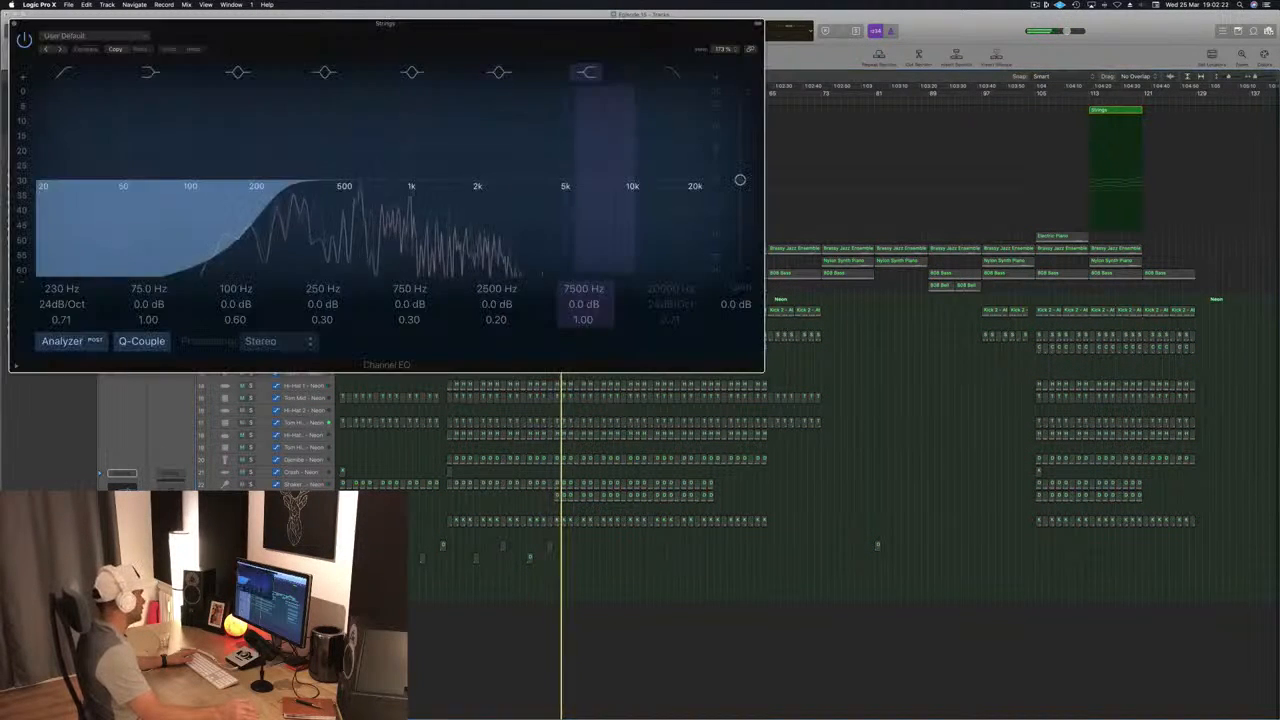
{"action": "left_click_drag", "start_coordinate": [269, 201], "coordinate": [196, 201]}
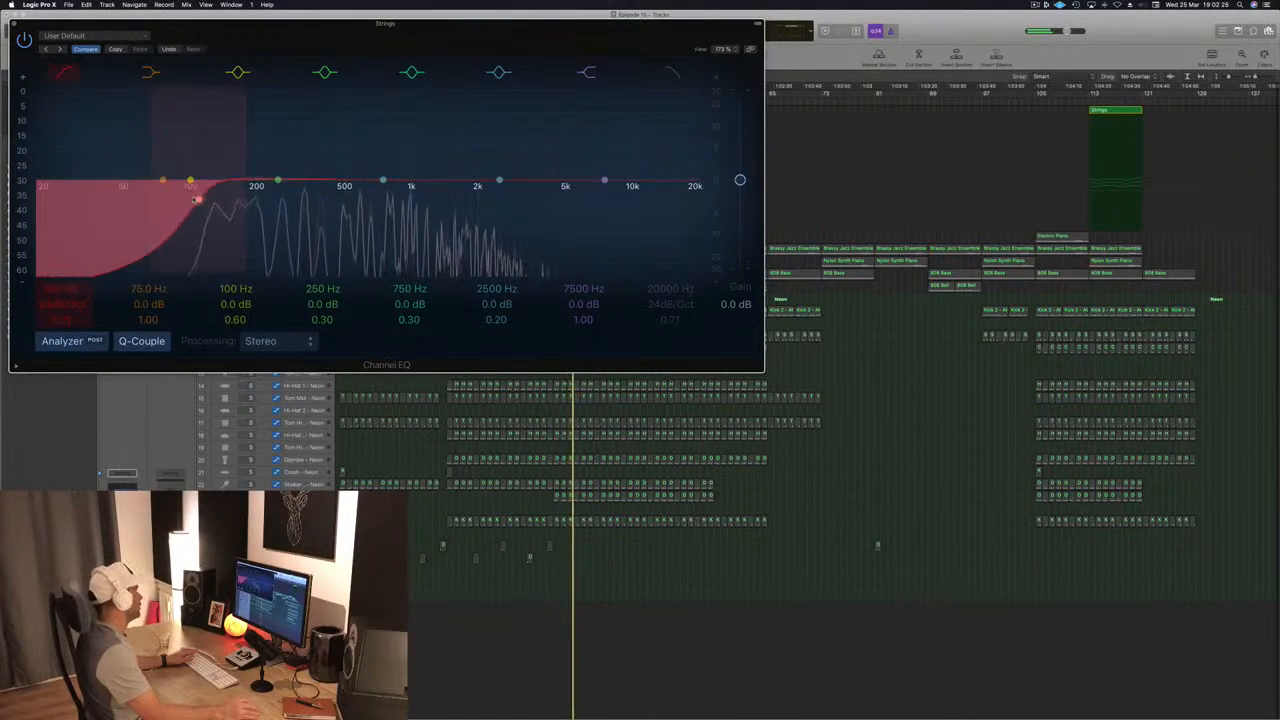
{"action": "key", "text": "s"}
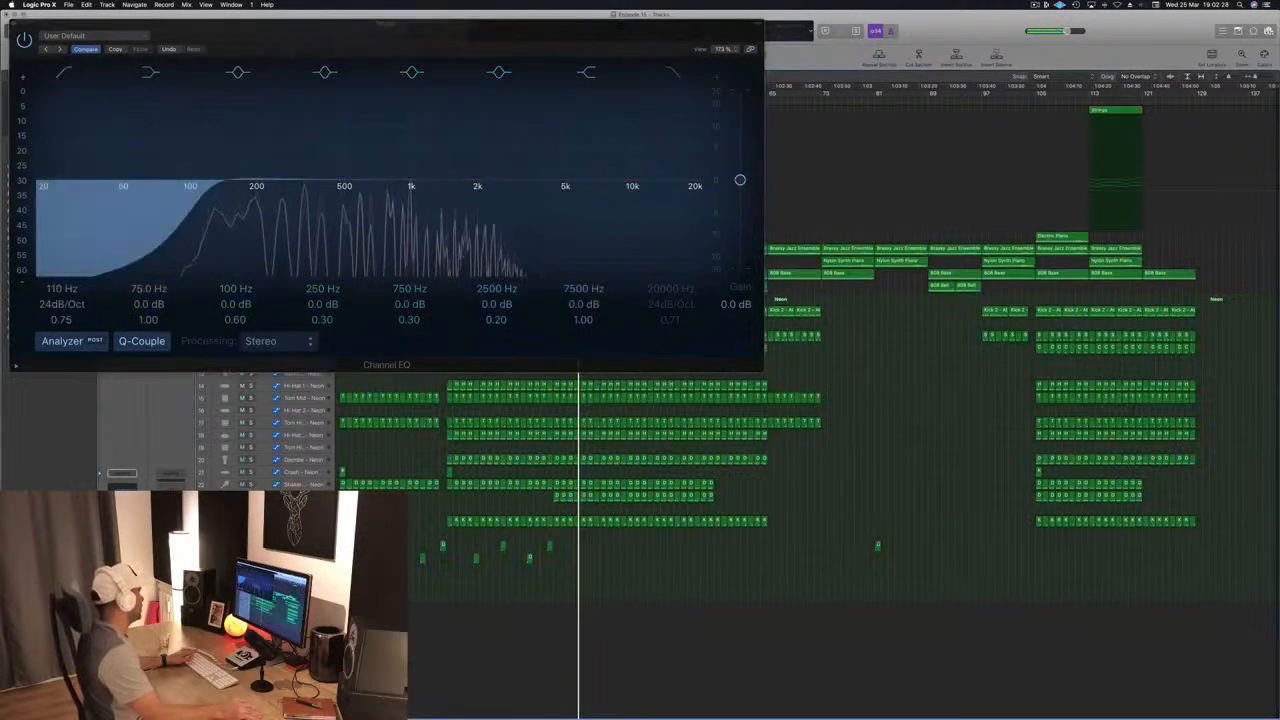
{"action": "left_click_drag", "start_coordinate": [308, 24], "coordinate": [569, 57]}
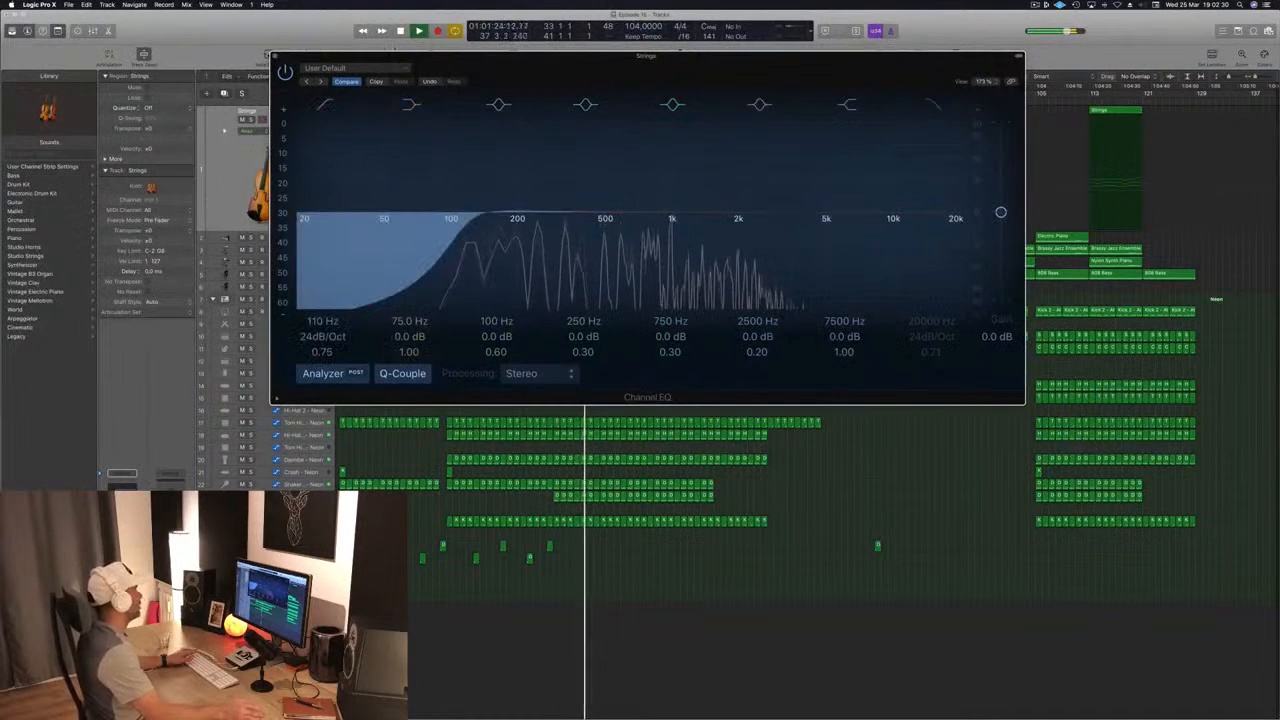
{"action": "left_click", "coordinate": [275, 56]}
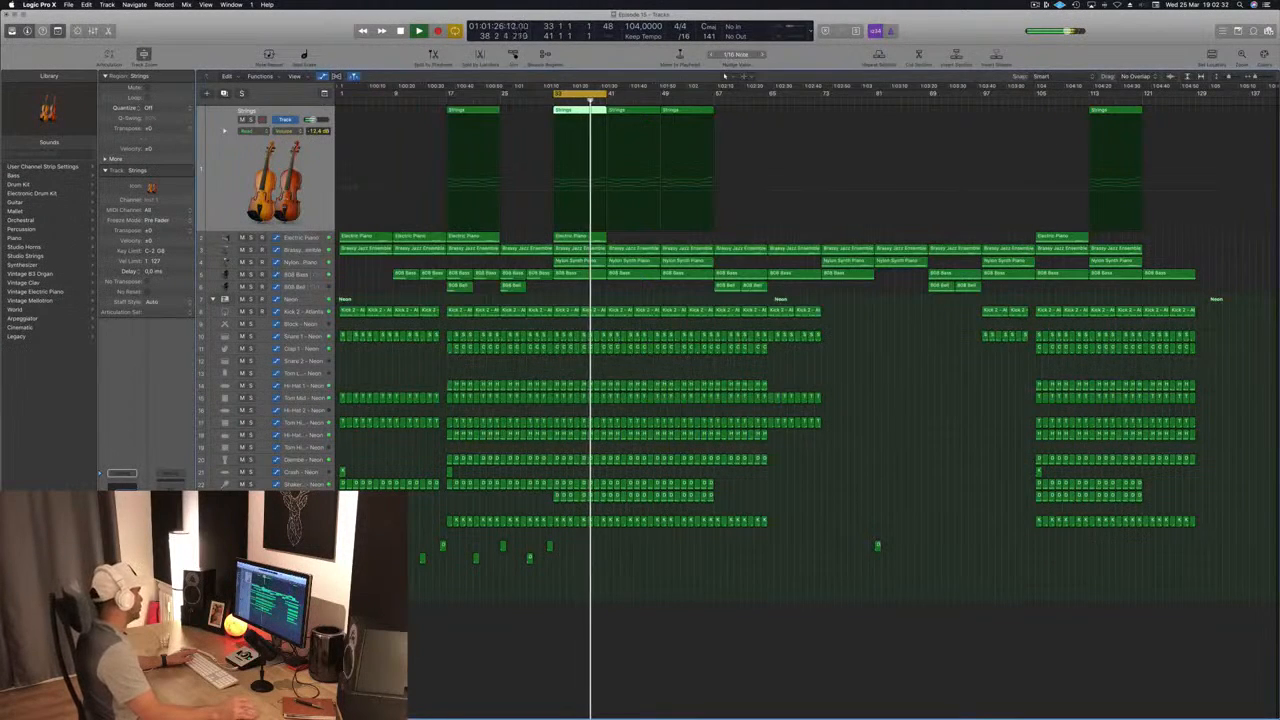
{"action": "left_click", "coordinate": [773, 613]}
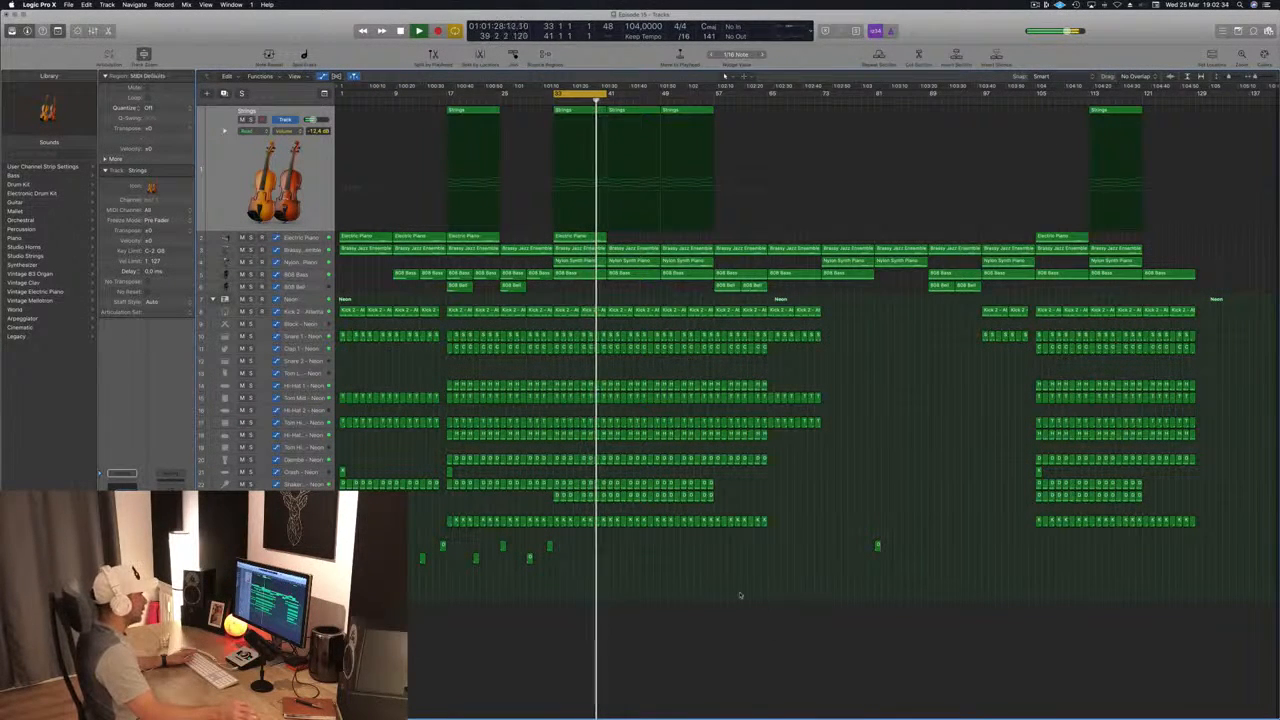
Step: Extend the cycle range to span bars 1 to 129 and start playback from the beginning
{"action": "key", "text": "space"}
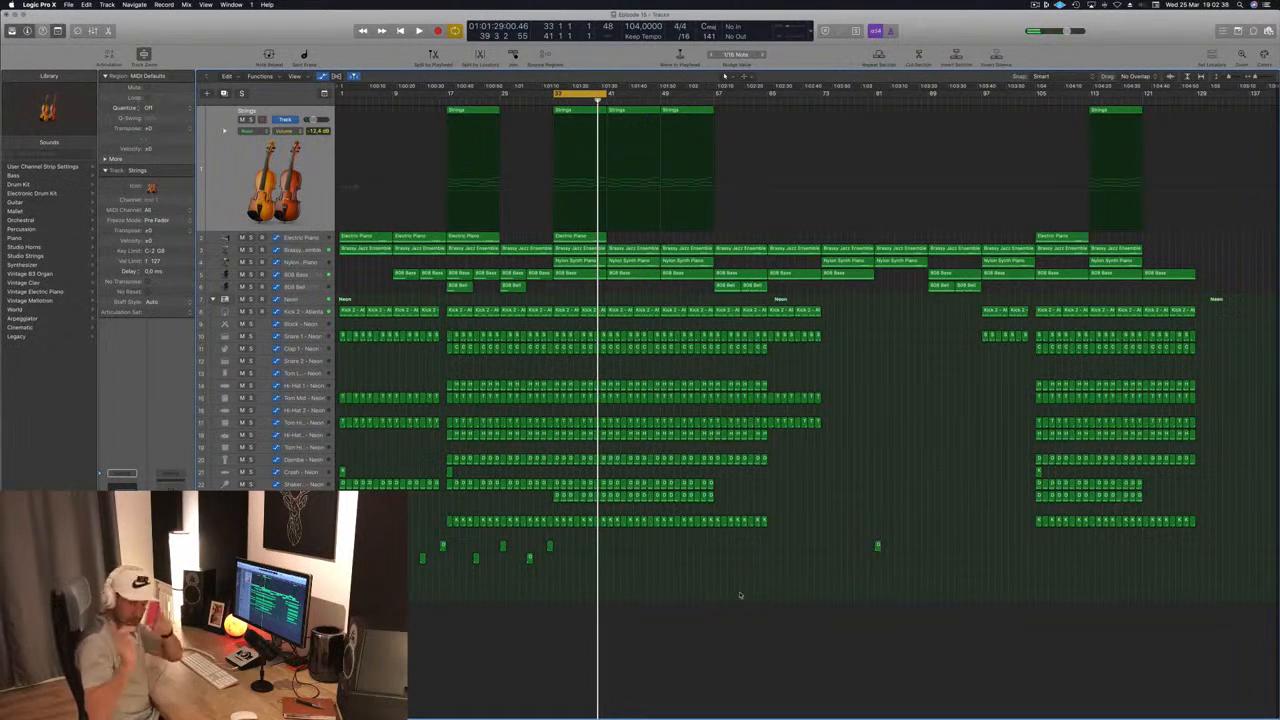
{"action": "key", "text": "space"}
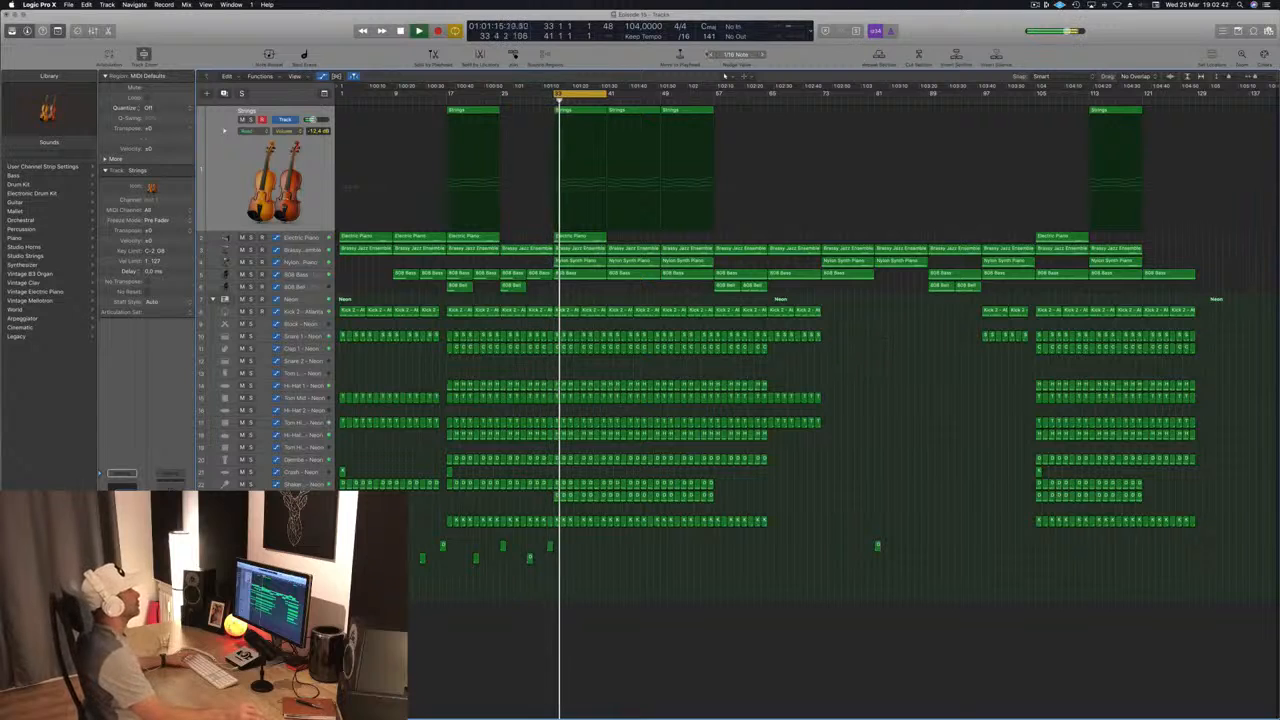
{"action": "left_click_drag", "start_coordinate": [604, 92], "coordinate": [1196, 100]}
{"action": "key", "text": "space"}
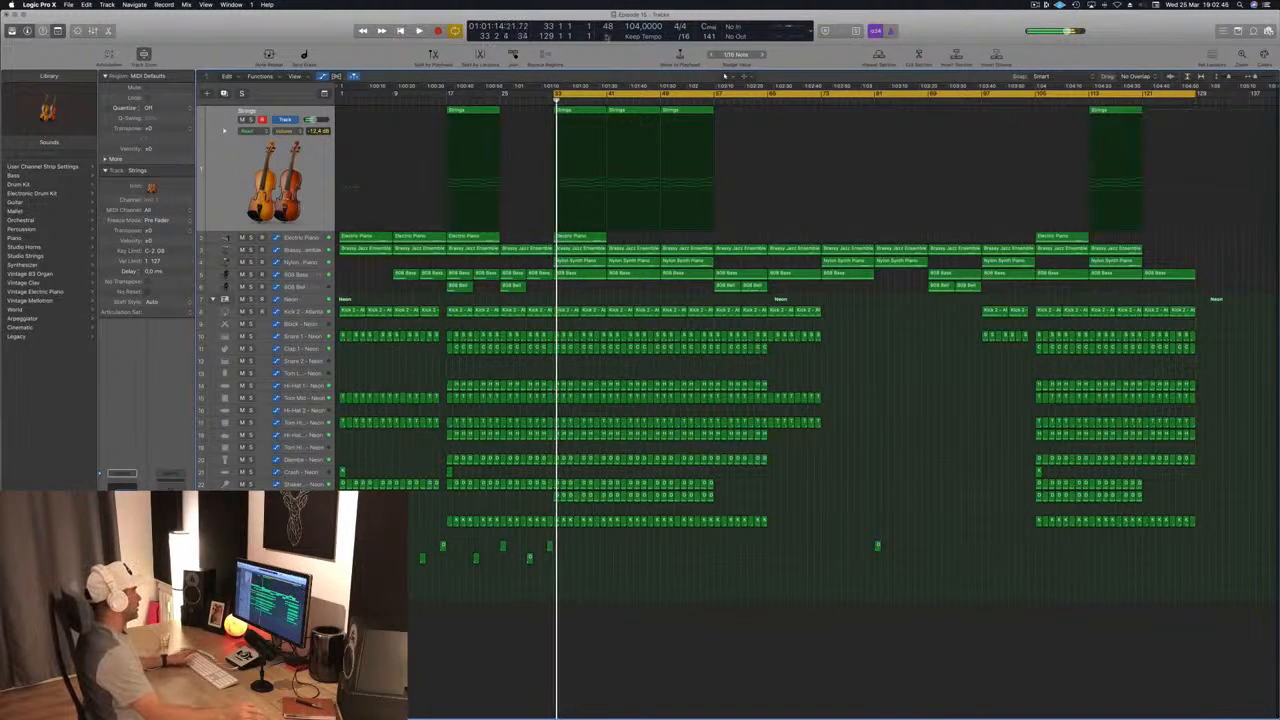
{"action": "left_click_drag", "start_coordinate": [553, 92], "coordinate": [340, 92]}
{"action": "key", "text": "space"}
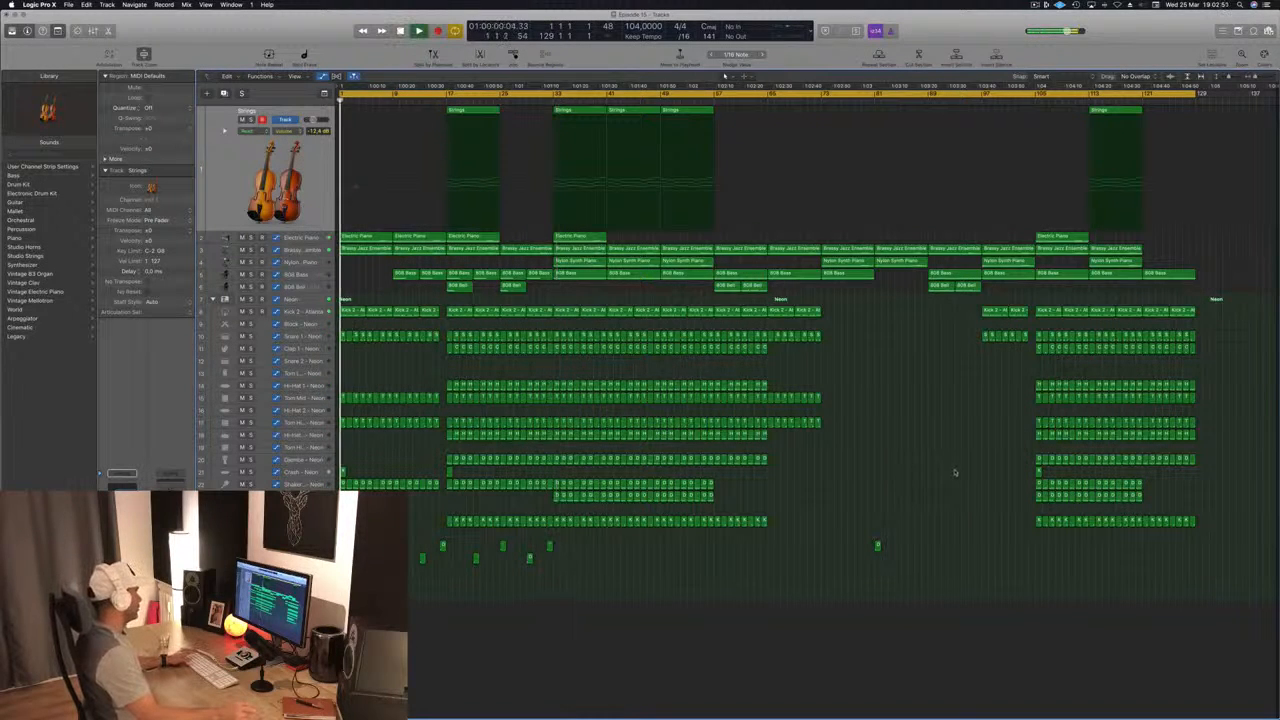
Step: Lower the Crash - Neon track's volume slightly to about -12 dB, checking it against playback from the start
{"action": "left_click", "coordinate": [314, 471]}
{"action": "key", "text": "space"}
{"action": "left_click_drag", "start_coordinate": [316, 367], "coordinate": [313, 367]}
{"action": "key", "text": "space"}
{"action": "key", "text": "space"}
{"action": "key", "text": "space"}
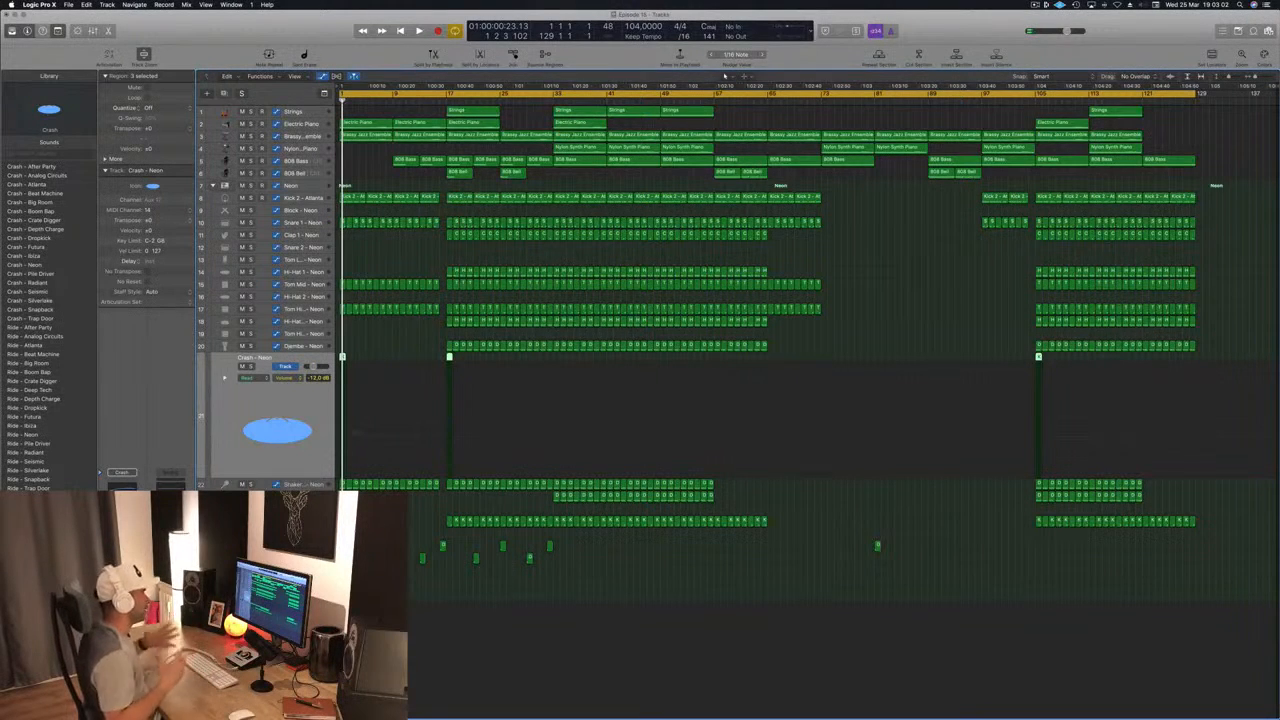
Step: Play the full arrangement and jump the playback position ahead to about bar 8
{"action": "key", "text": "space"}
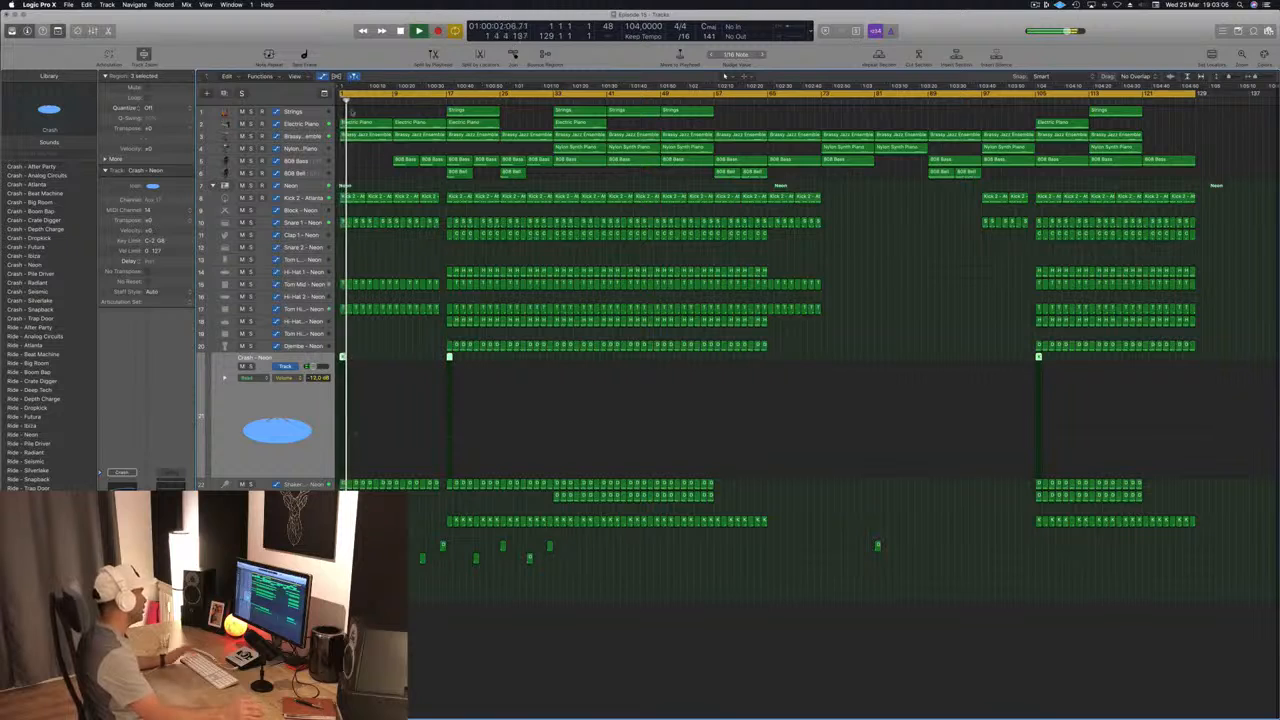
{"action": "left_click", "coordinate": [388, 108]}
{"action": "left_click", "coordinate": [388, 106]}
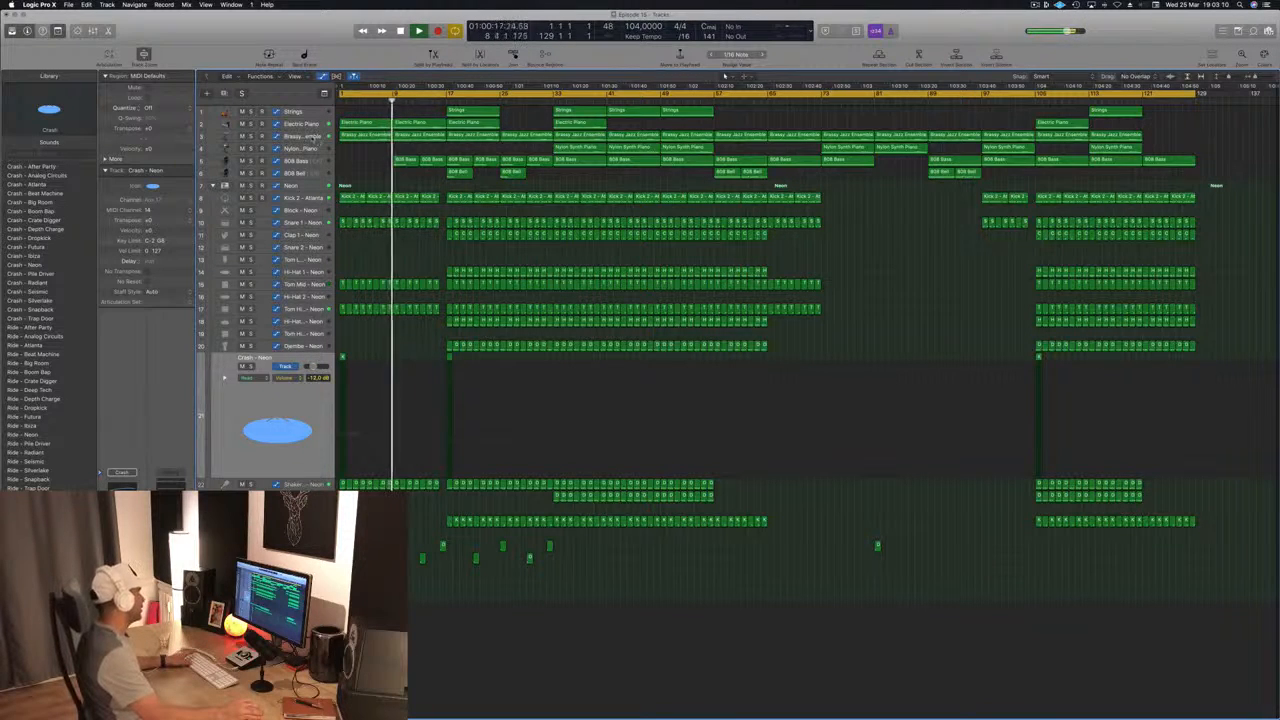
Step: Inspect the Brassy Jazz Ensemble, Cowbell - Atlanta and Blip - Neon tracks in turn while the arrangement plays, then clear the region selection
{"action": "left_click", "coordinate": [308, 137]}
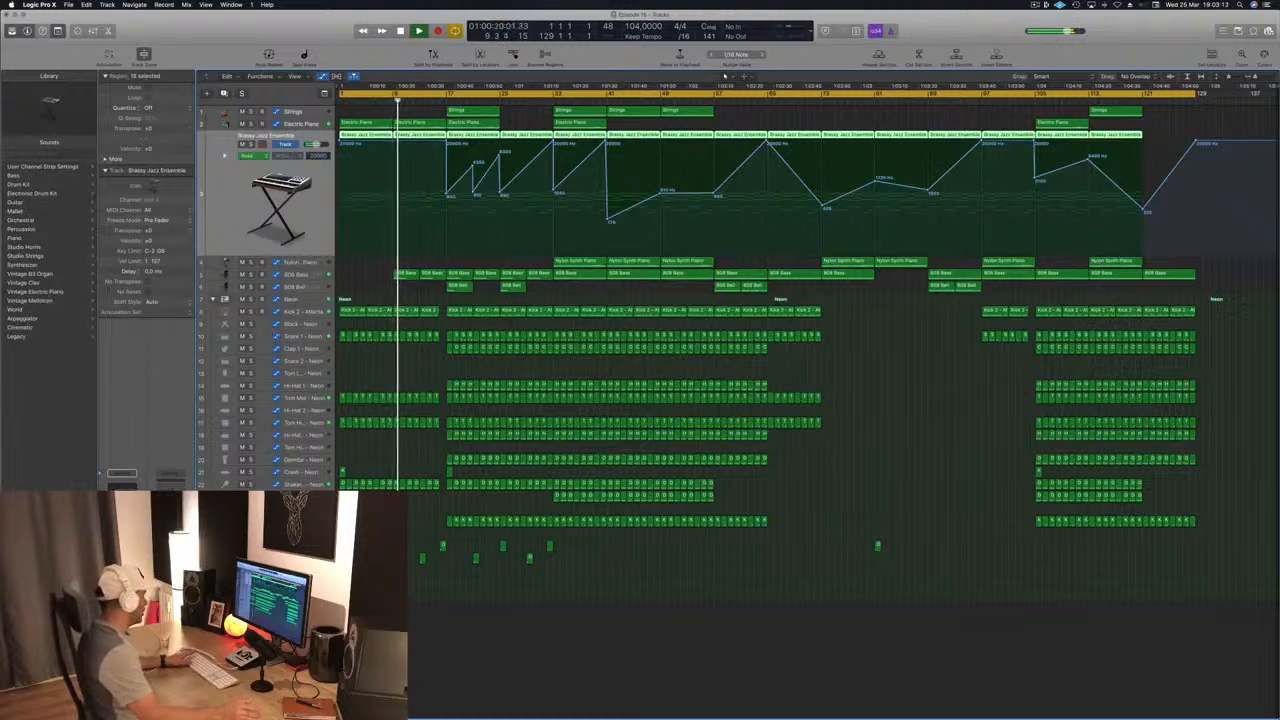
{"action": "left_click", "coordinate": [306, 546]}
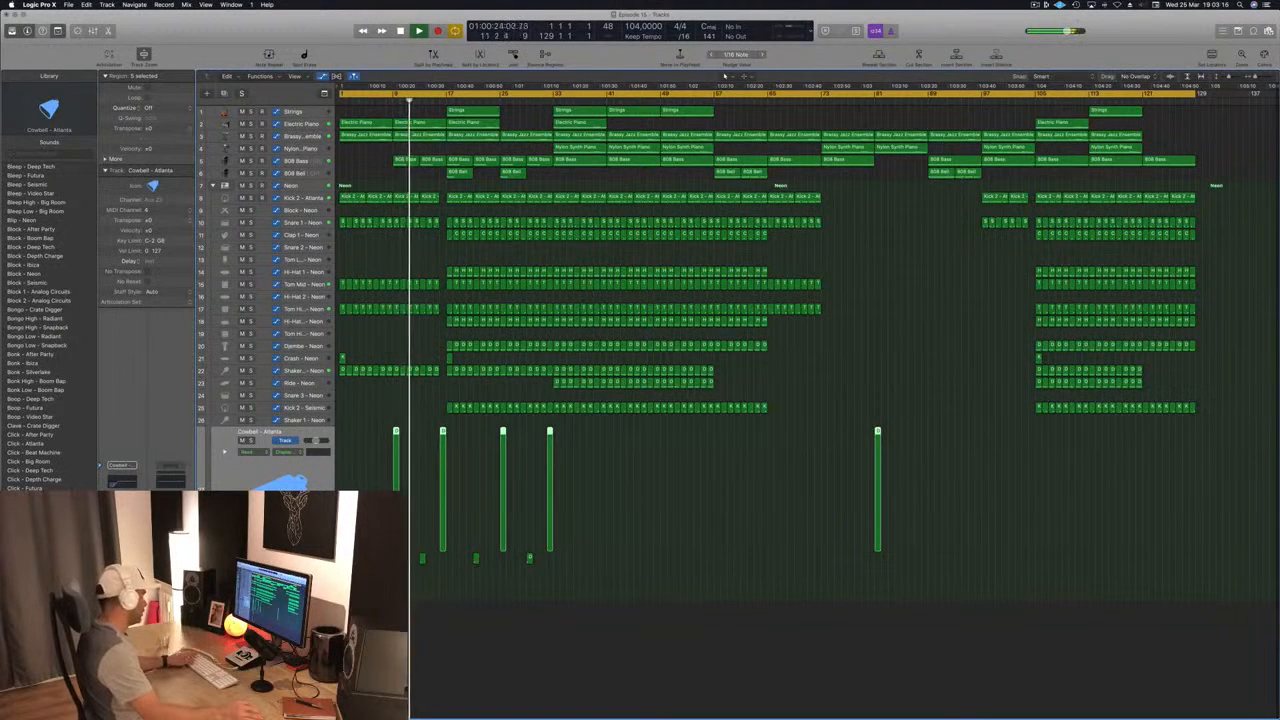
{"action": "key", "text": "Down"}
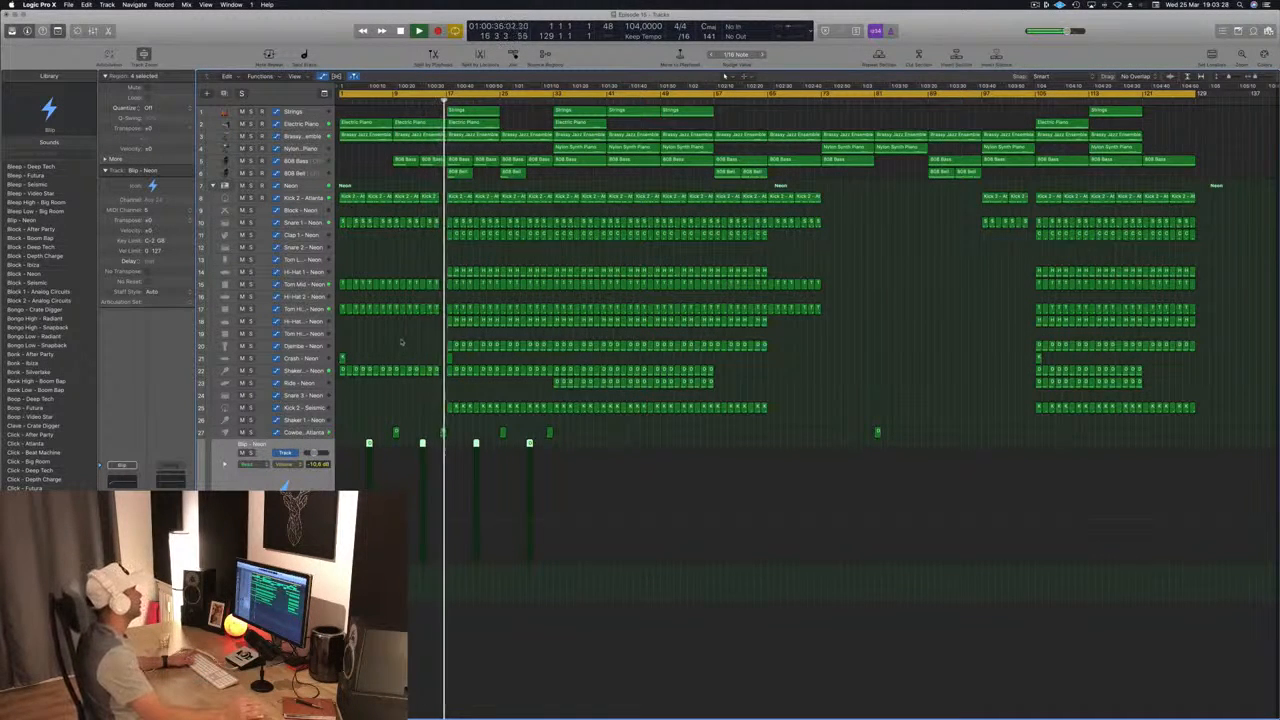
{"action": "left_click", "coordinate": [373, 160]}
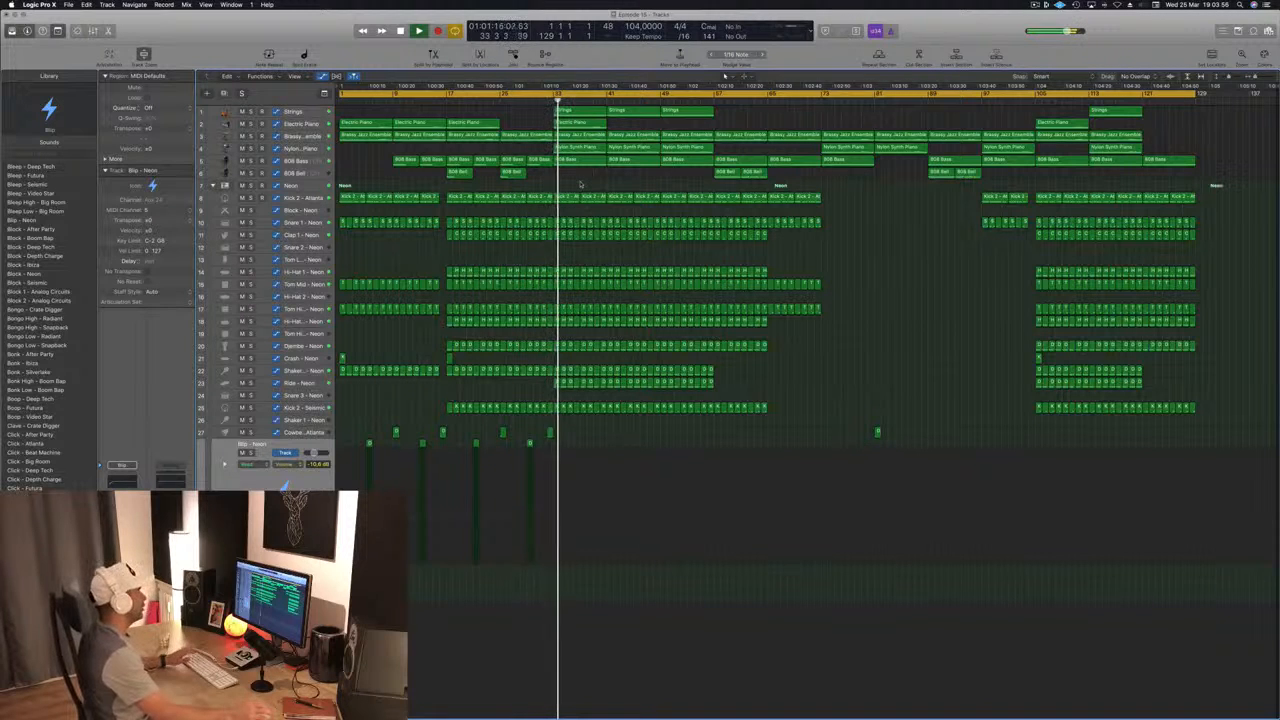
Step: Jump playback ahead to about bar 56 and check the 808 Bell track, leaving its regions deselected
{"action": "left_click", "coordinate": [708, 98]}
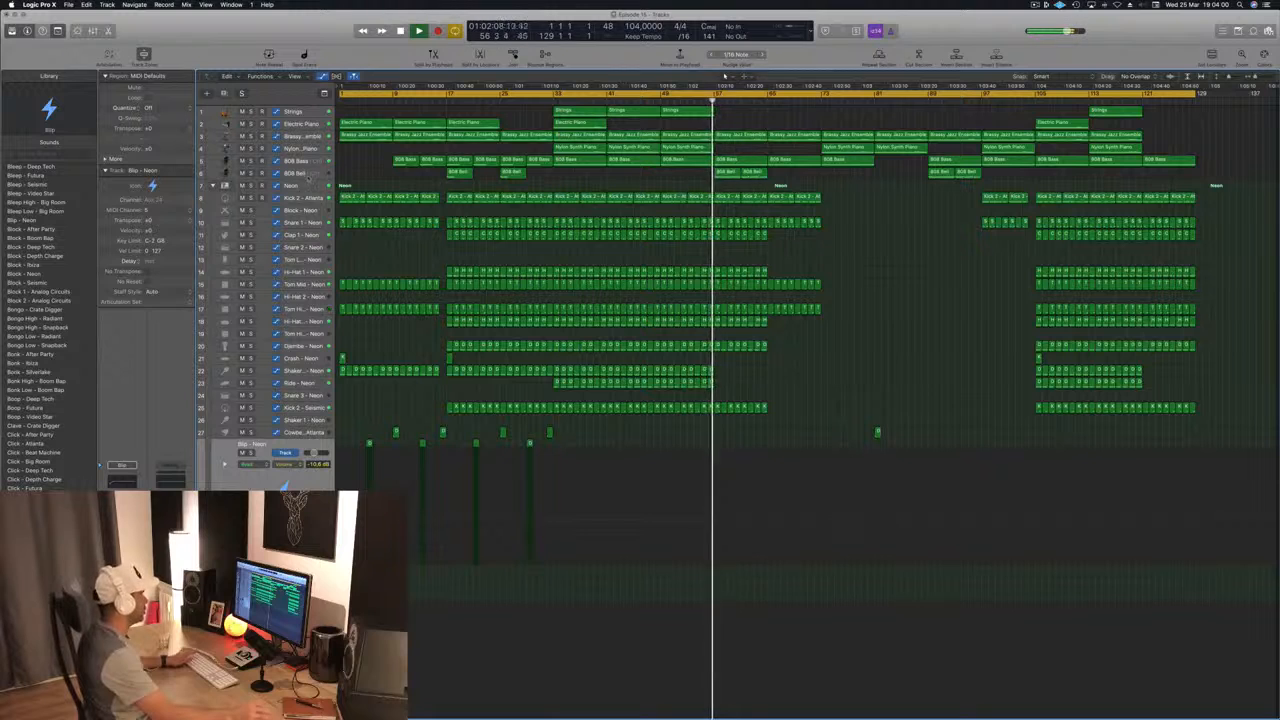
{"action": "left_click", "coordinate": [307, 176]}
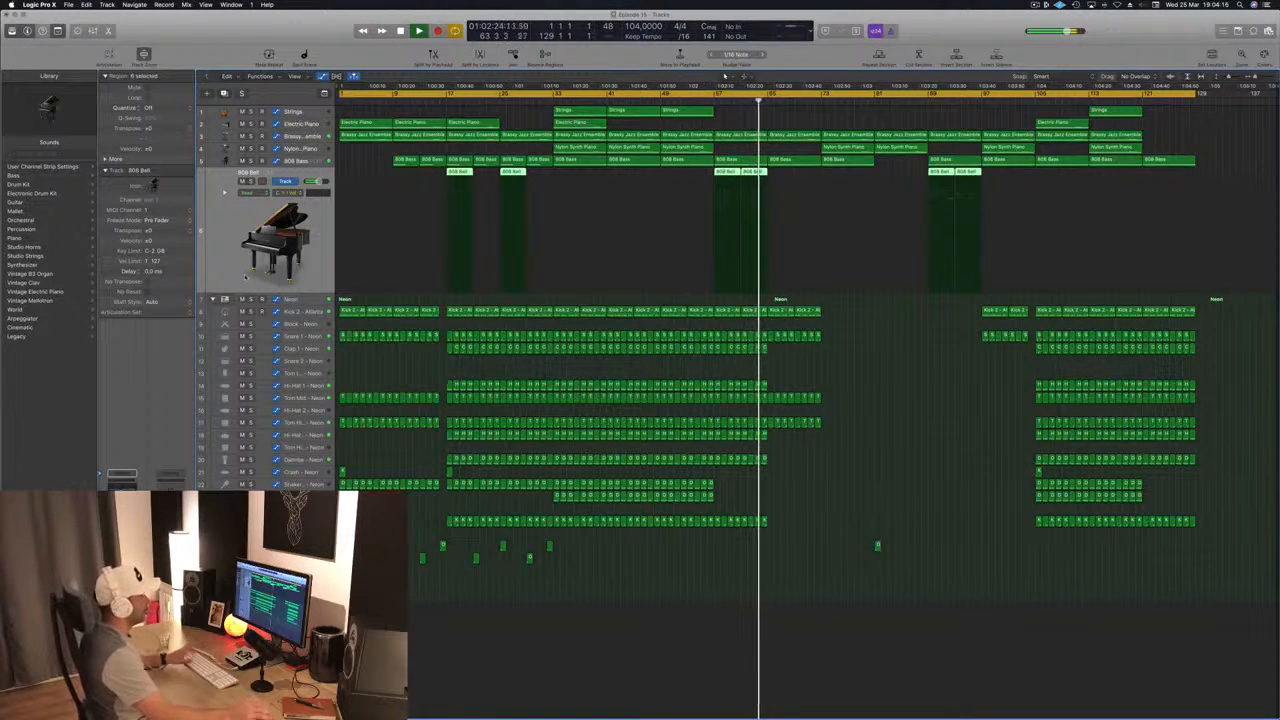
{"action": "left_click", "coordinate": [875, 345]}
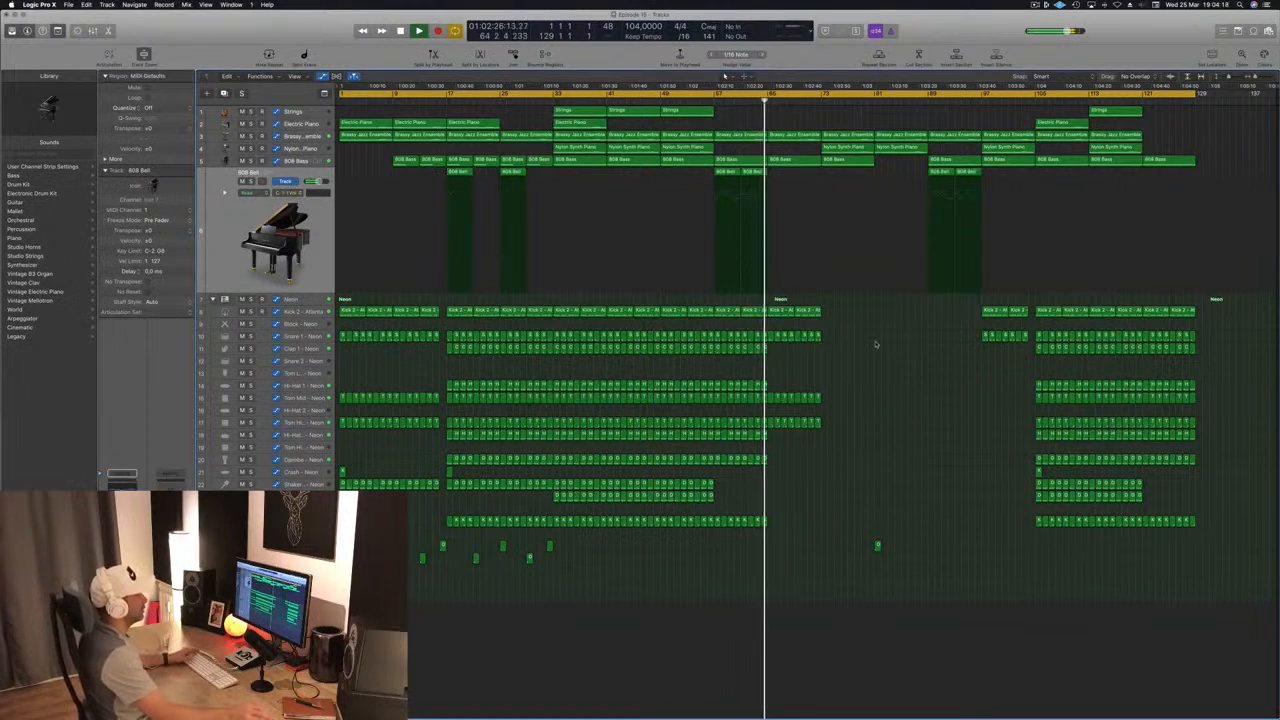
Step: Audition the arrangement from about bars 73, 88, 105, 121 and 113, and show the Brassy Jazz Ensemble track's automation
{"action": "left_click", "coordinate": [822, 99]}
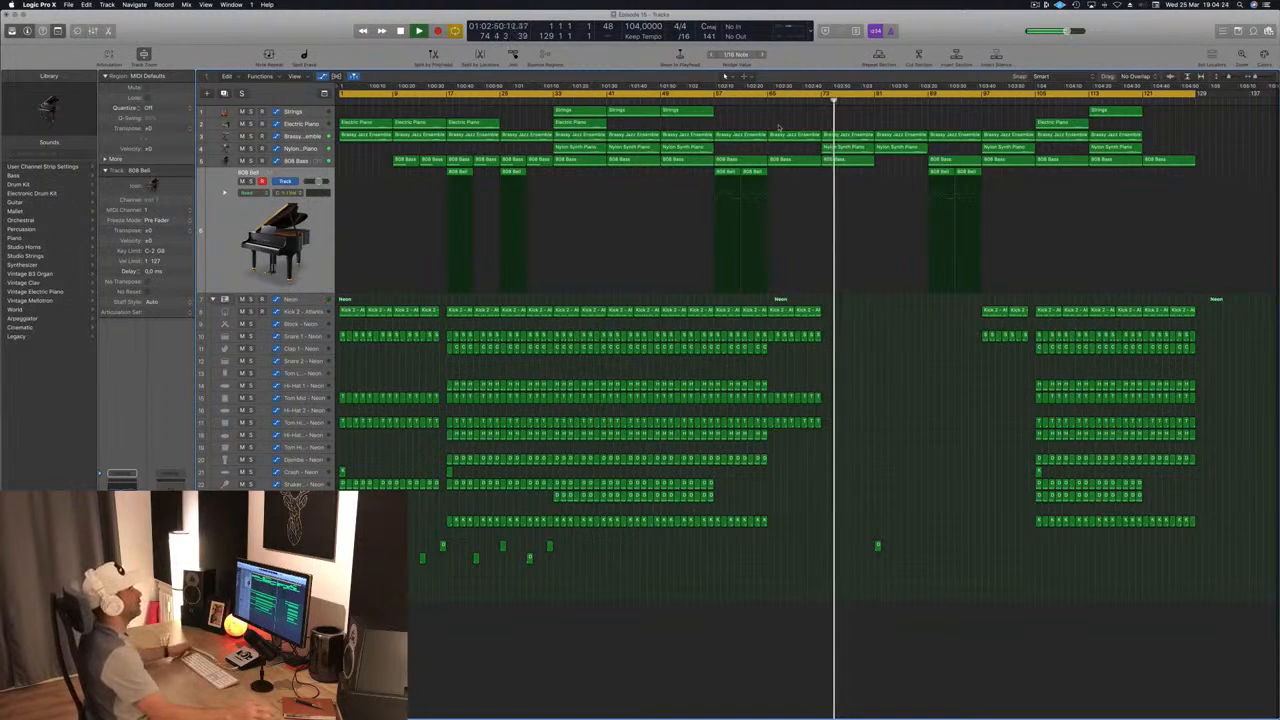
{"action": "left_click", "coordinate": [922, 99]}
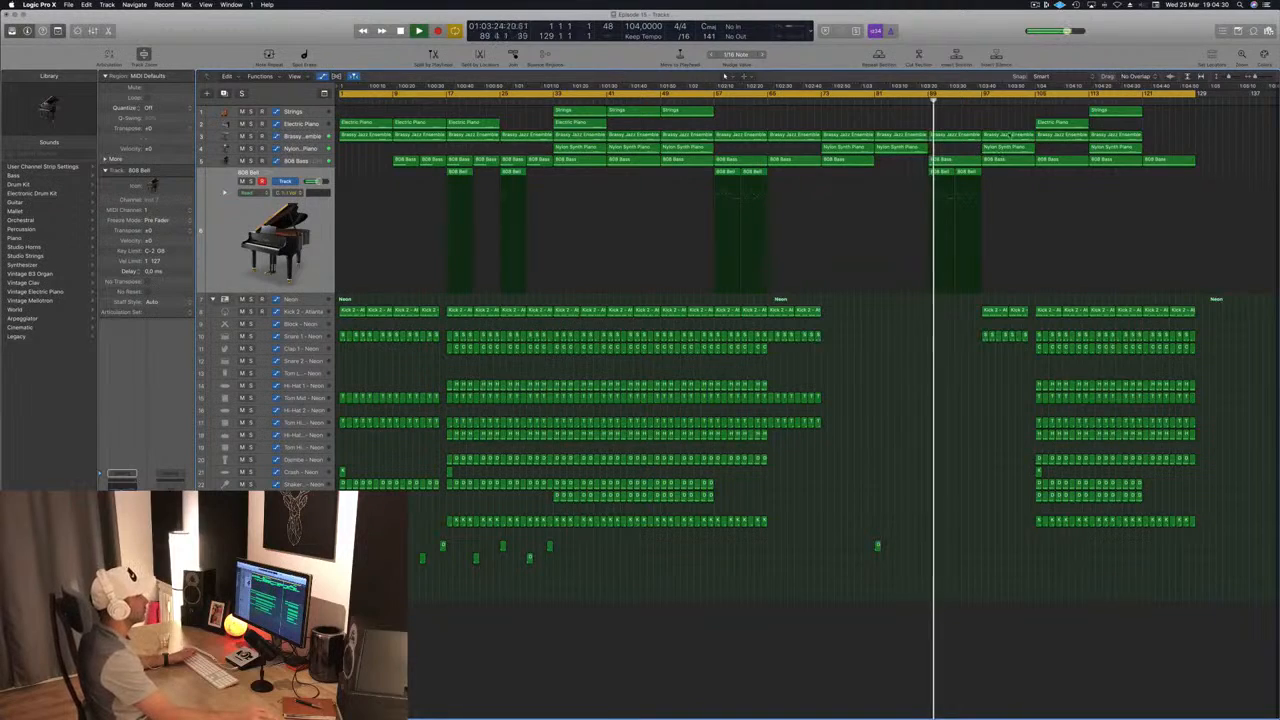
{"action": "left_click", "coordinate": [1036, 93]}
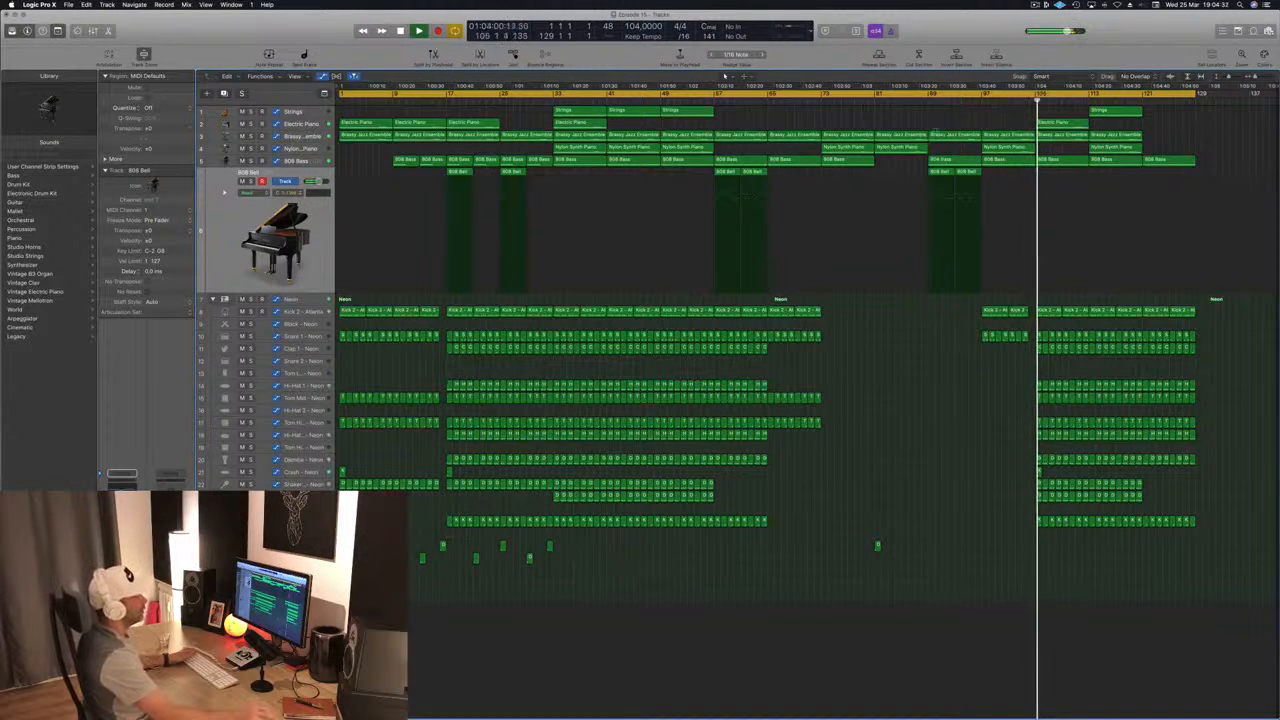
{"action": "left_click", "coordinate": [1142, 94]}
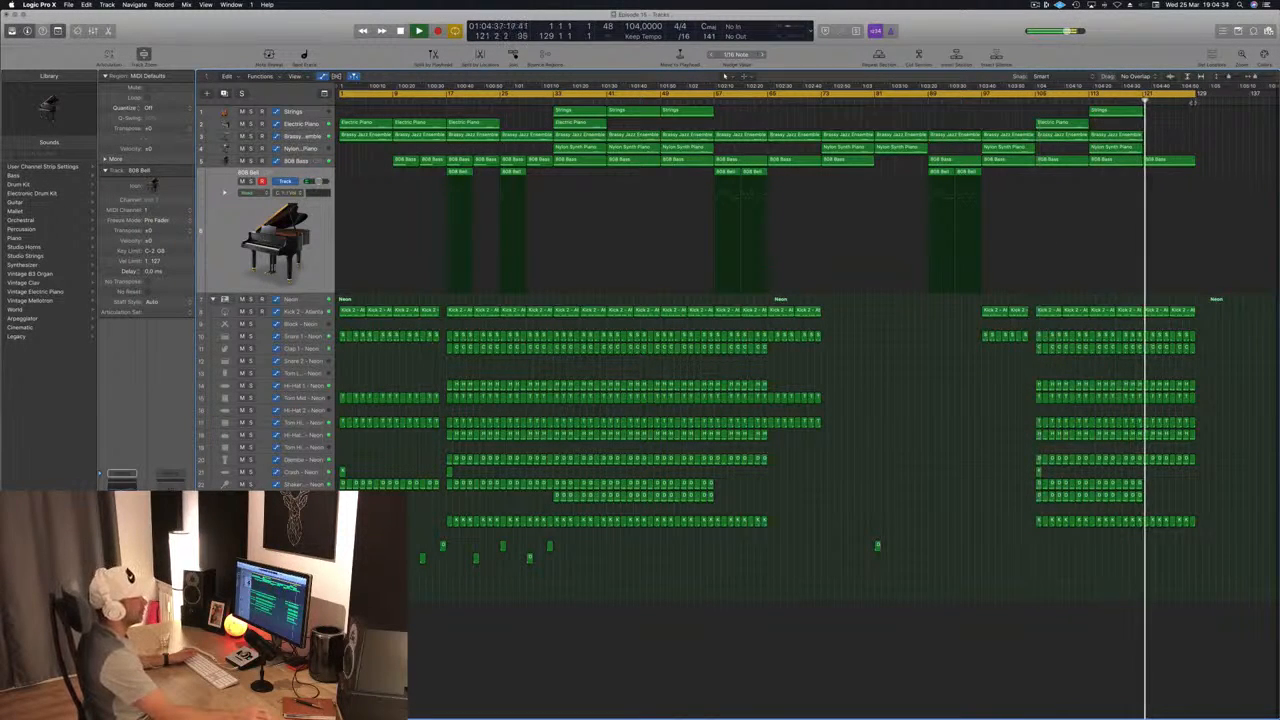
{"action": "left_click", "coordinate": [1088, 101]}
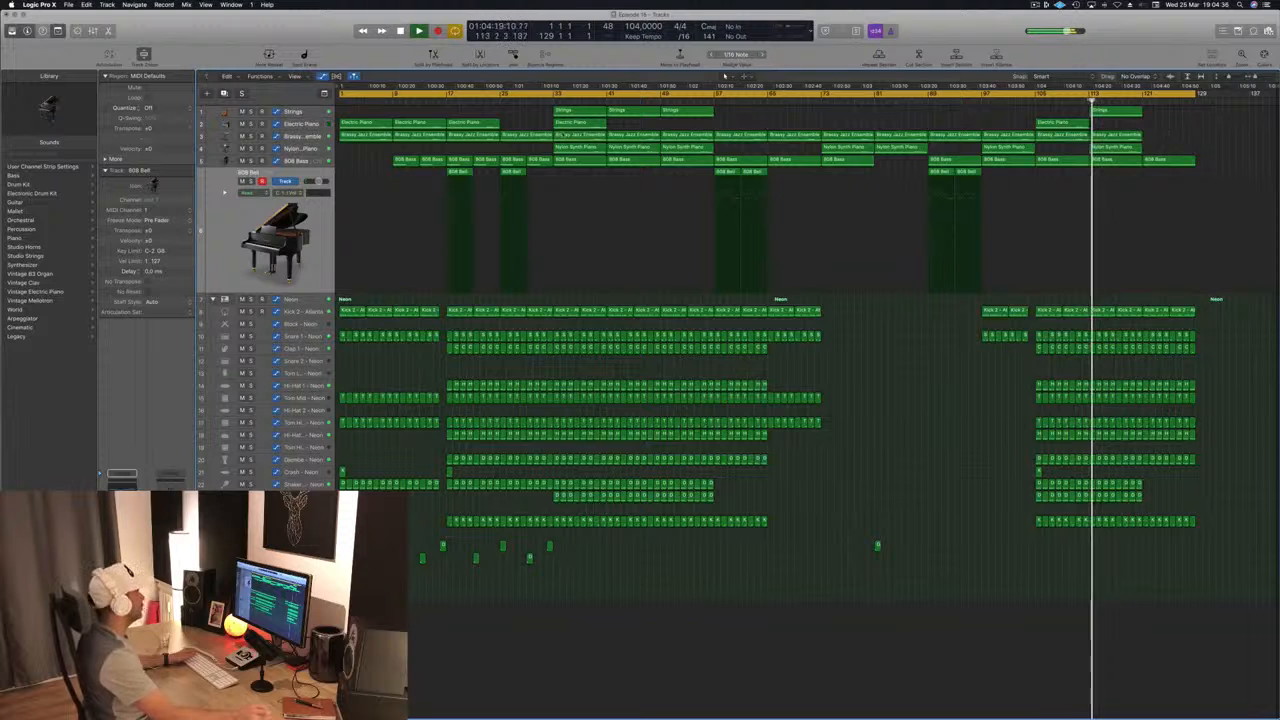
{"action": "left_click", "coordinate": [313, 138]}
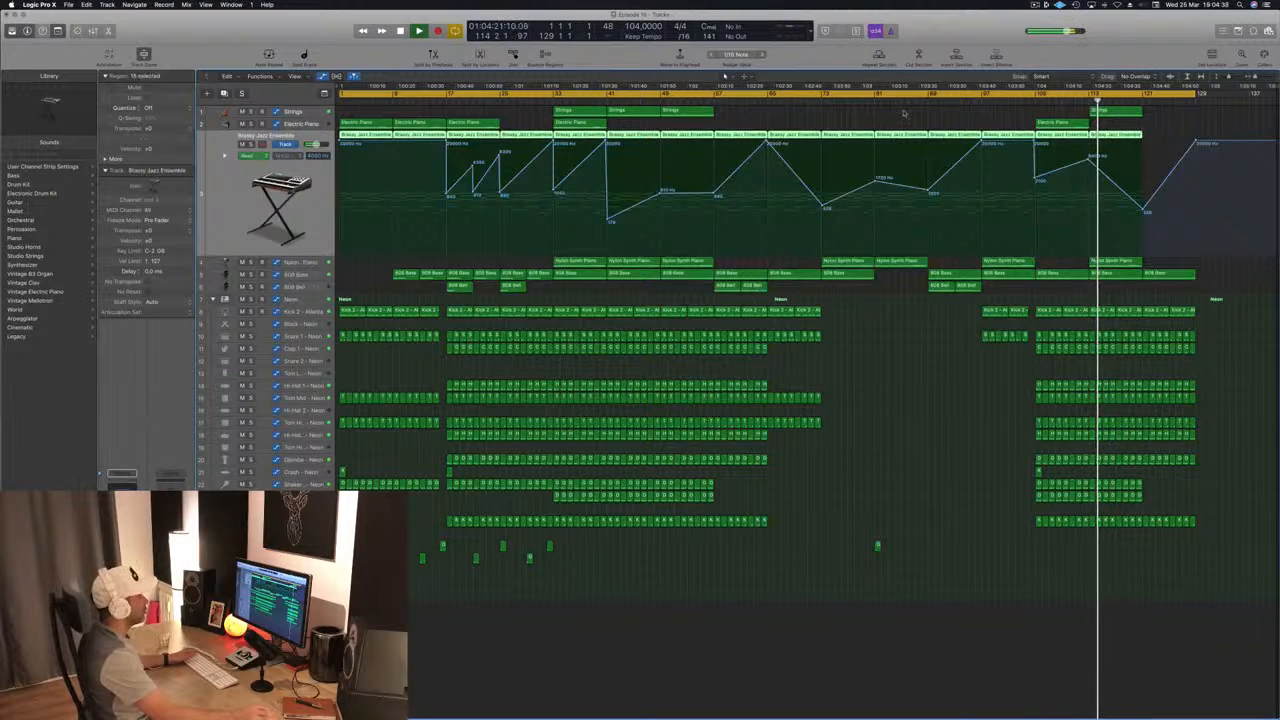